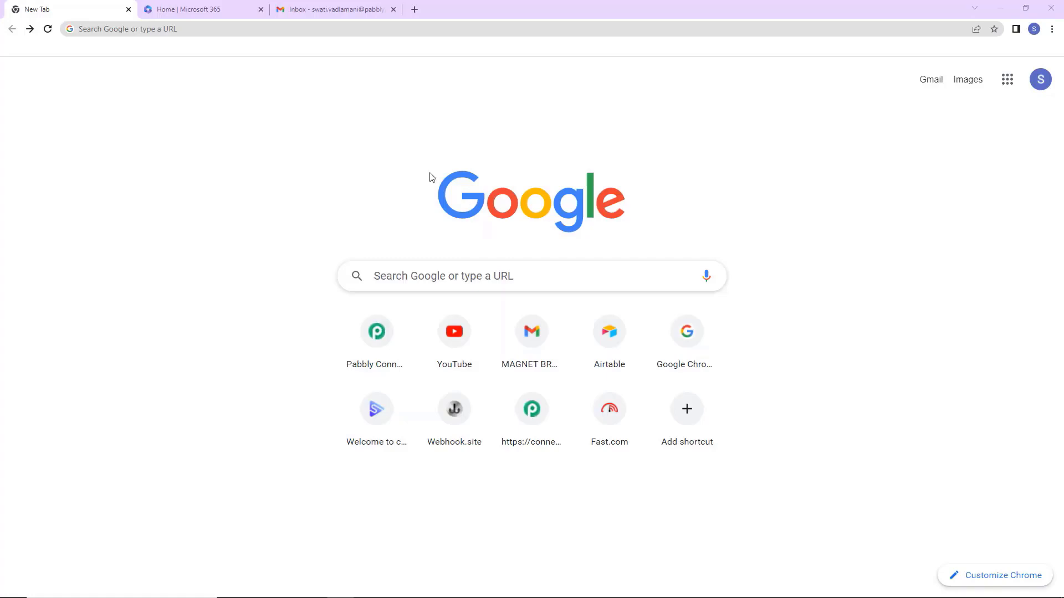
# Go to pabbly.com/connect, sign in, and open the Pabbly Connect dashboard.
pyautogui.click(298, 30)
pyautogui.write('pa')
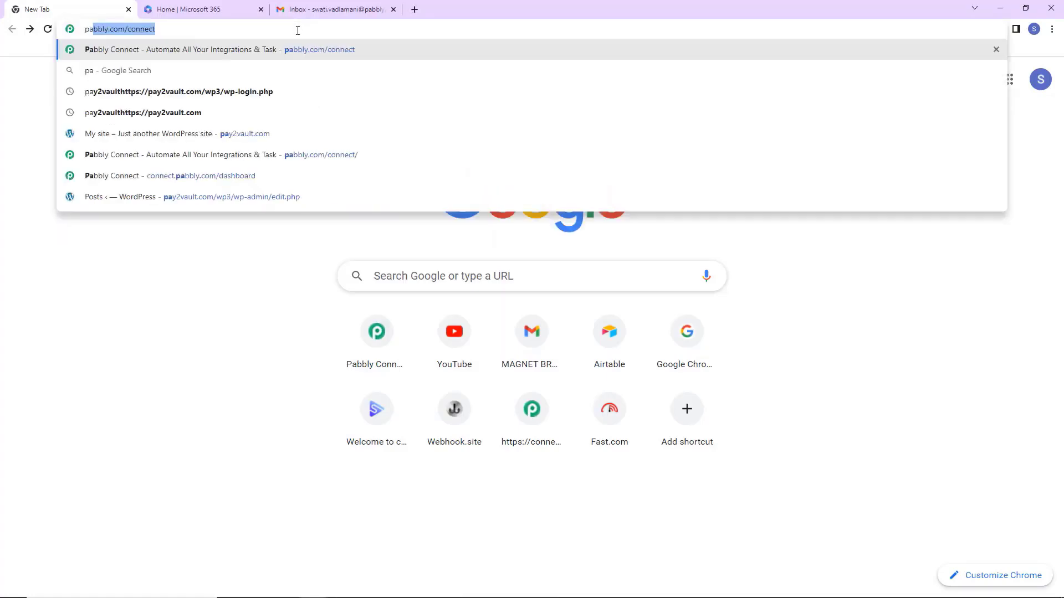
pyautogui.press('Return')
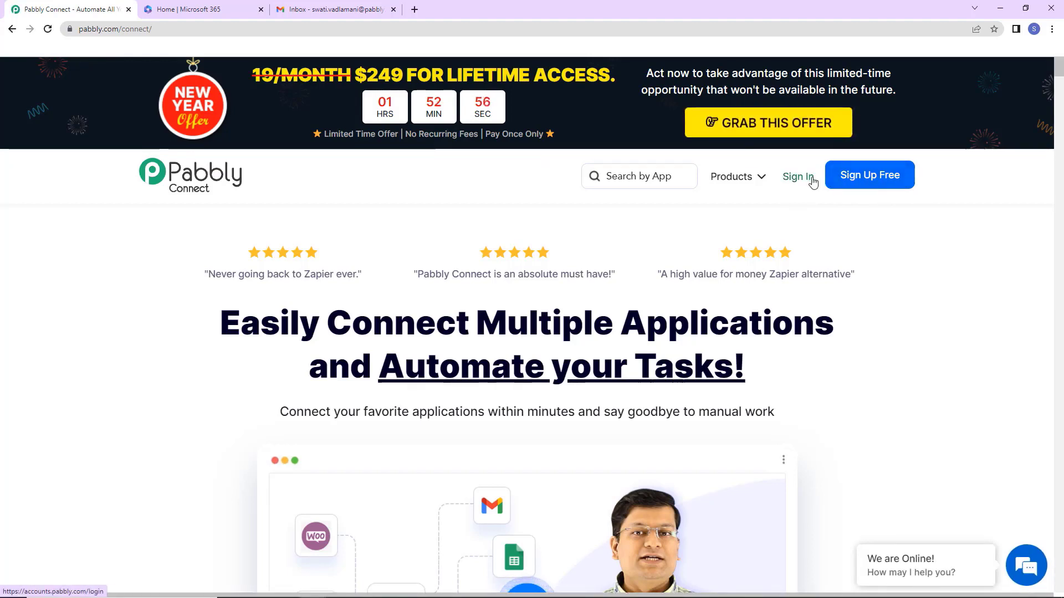
pyautogui.click(881, 183)
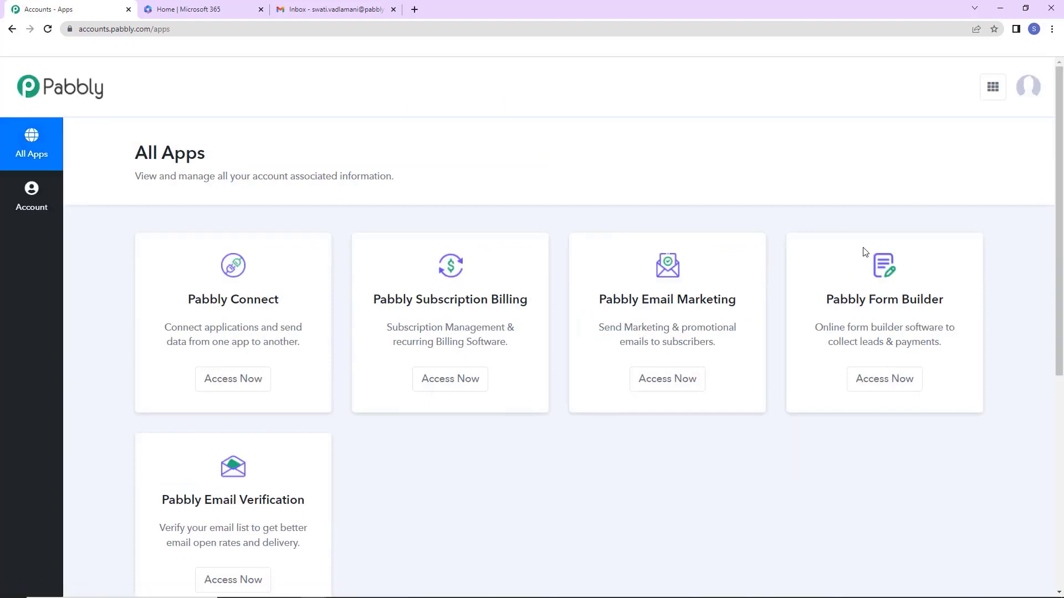
pyautogui.click(232, 378)
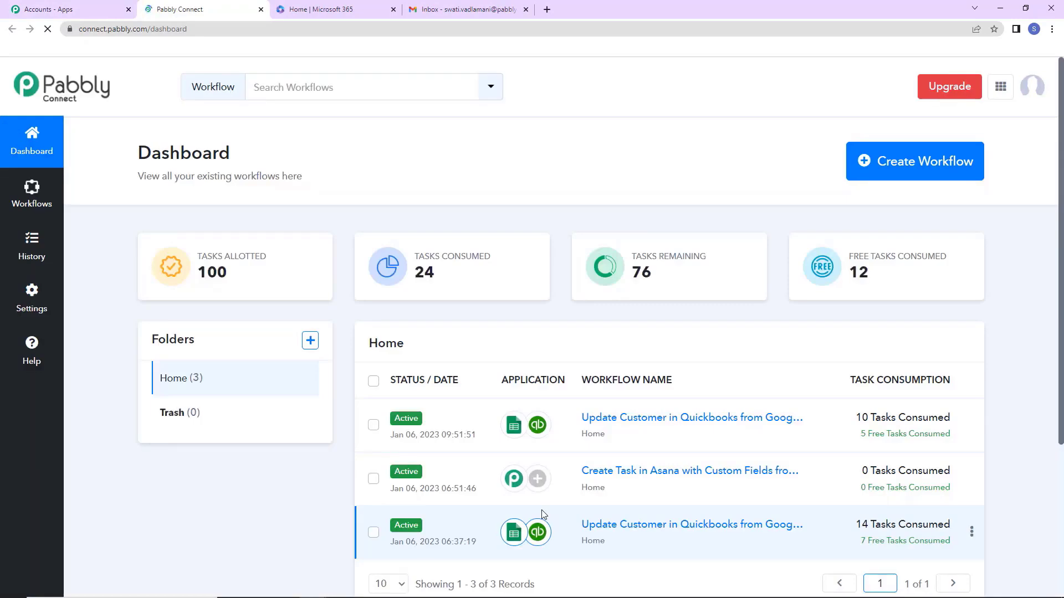
pyautogui.click(950, 166)
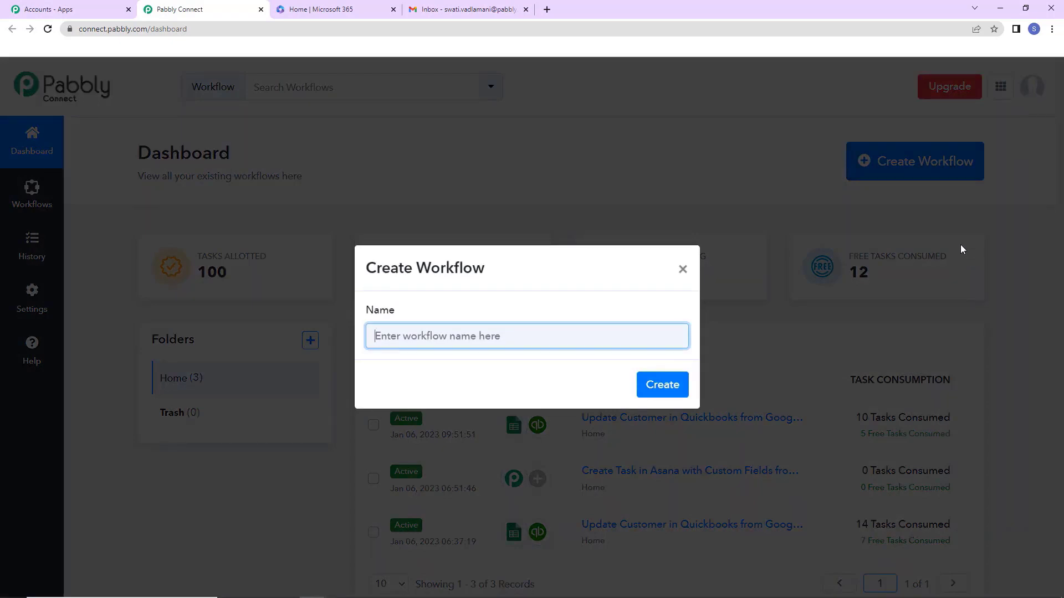
# Create a workflow named 'Send Mail to Multiple Users Using Microsoft Office 365'.
pyautogui.write('Send Mail to Multiple Users Using Microsoft Office 365')
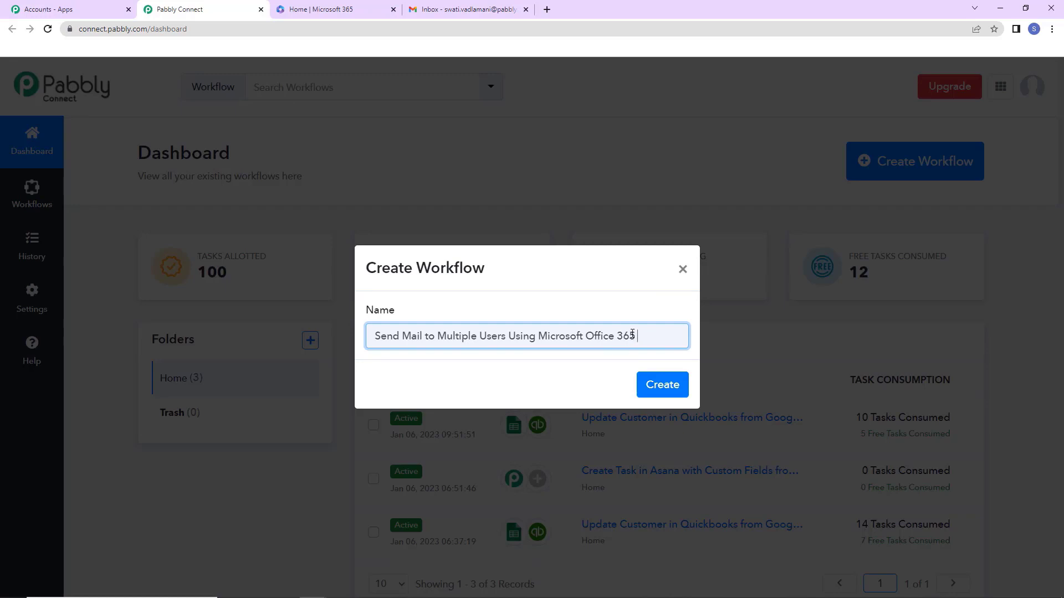
pyautogui.click(664, 392)
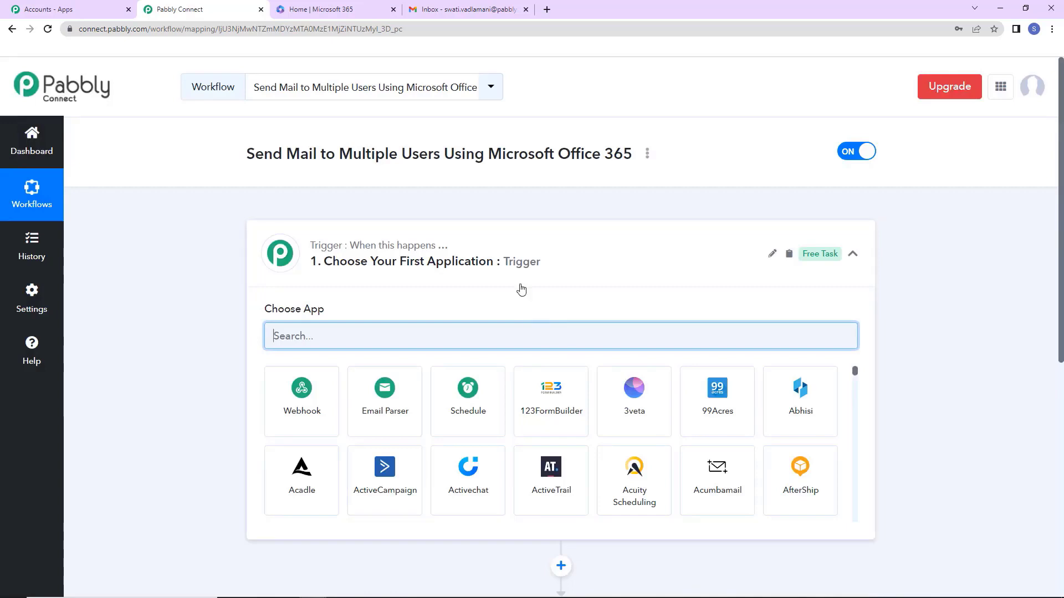
# Set the trigger to Google Sheets with the New or Updated Spreadsheet Row event.
pyautogui.scroll(-2, 527, 332)
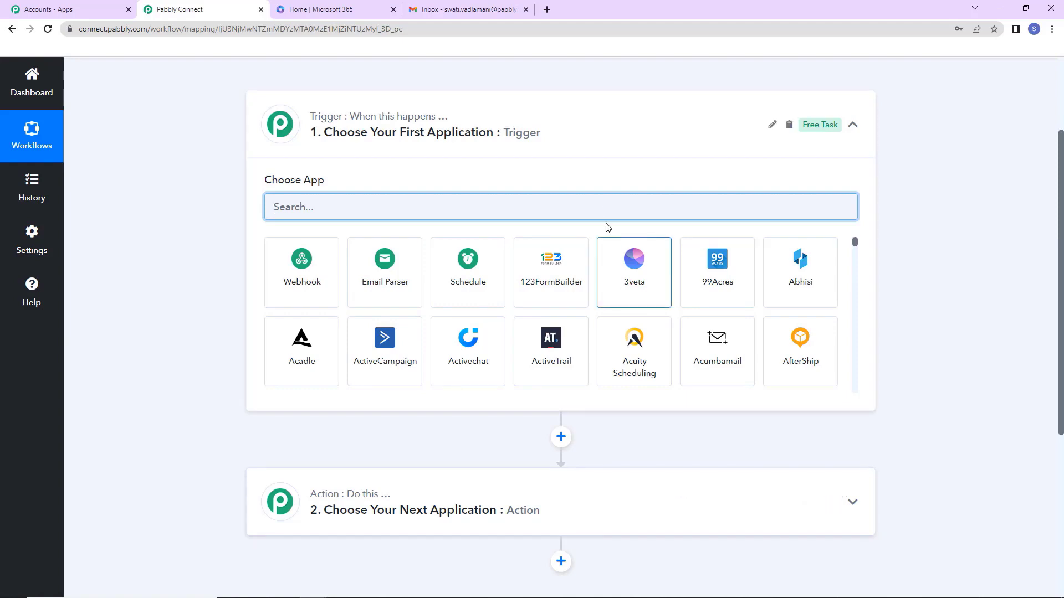
pyautogui.moveTo(432, 127)
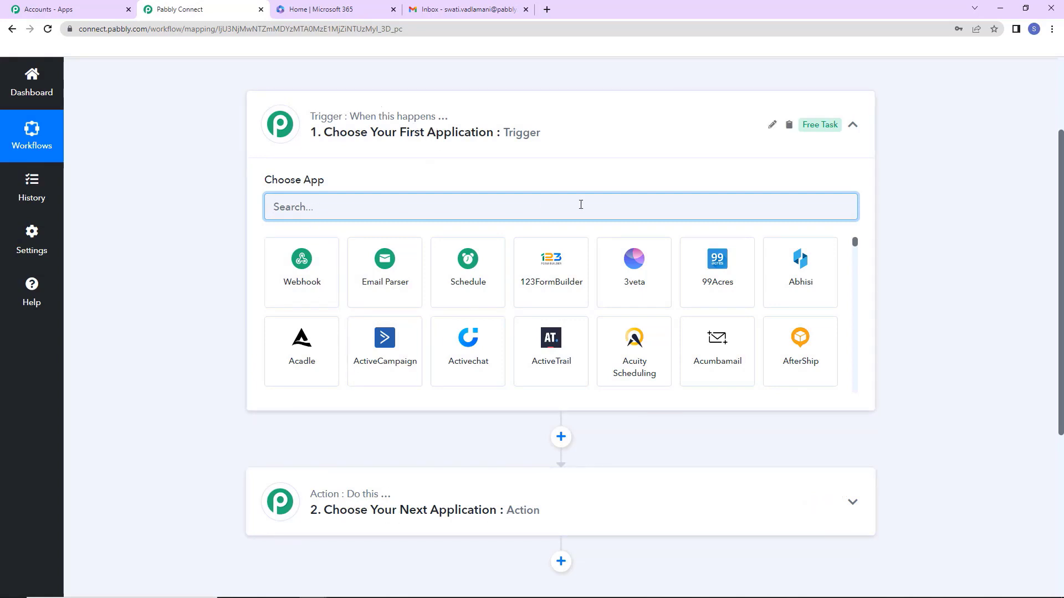
pyautogui.write('google')
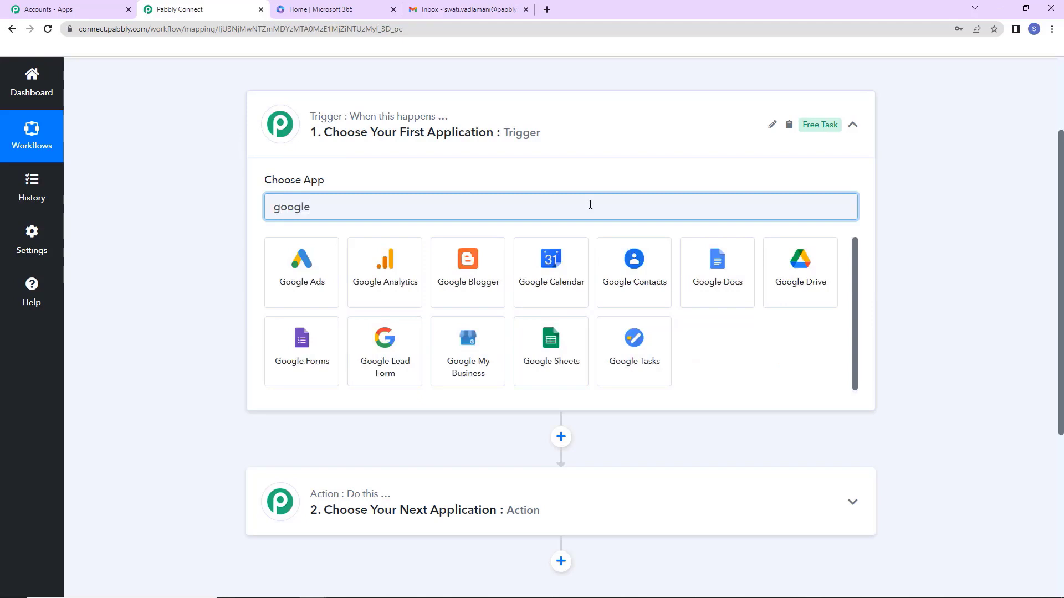
pyautogui.click(572, 373)
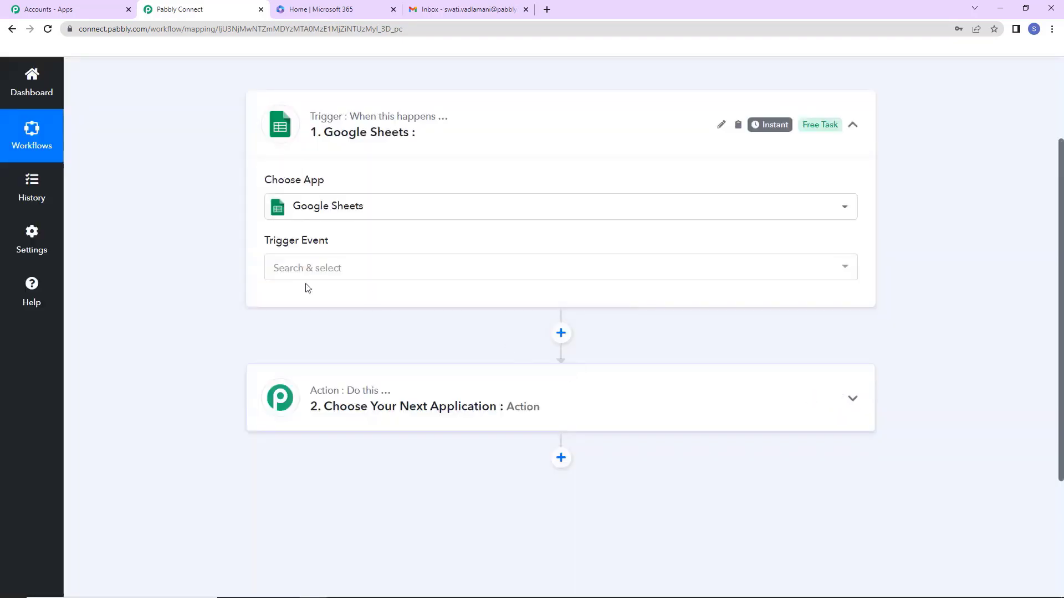
pyautogui.click(306, 276)
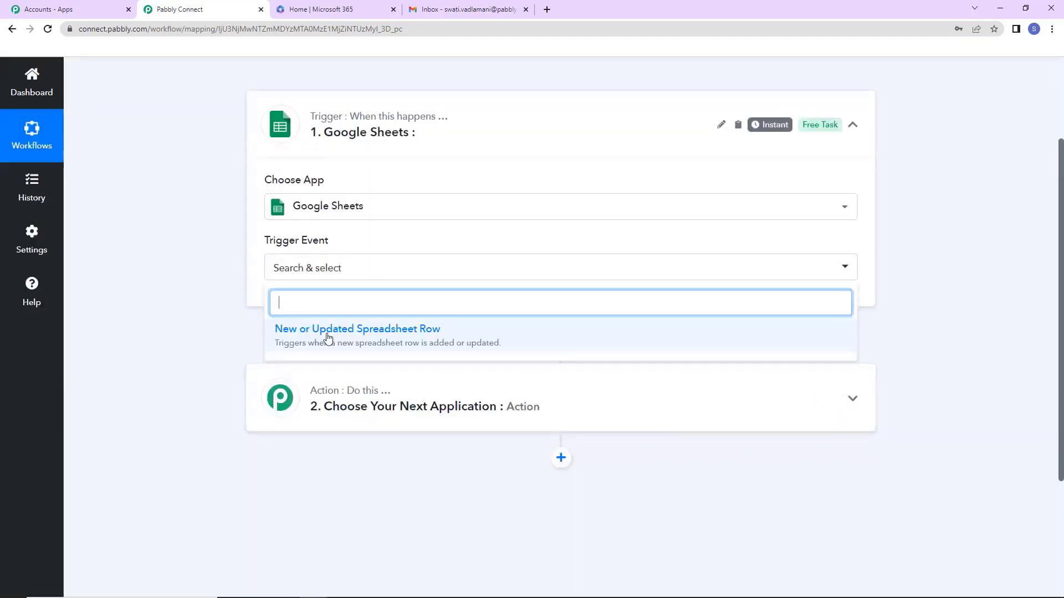
pyautogui.click(358, 337)
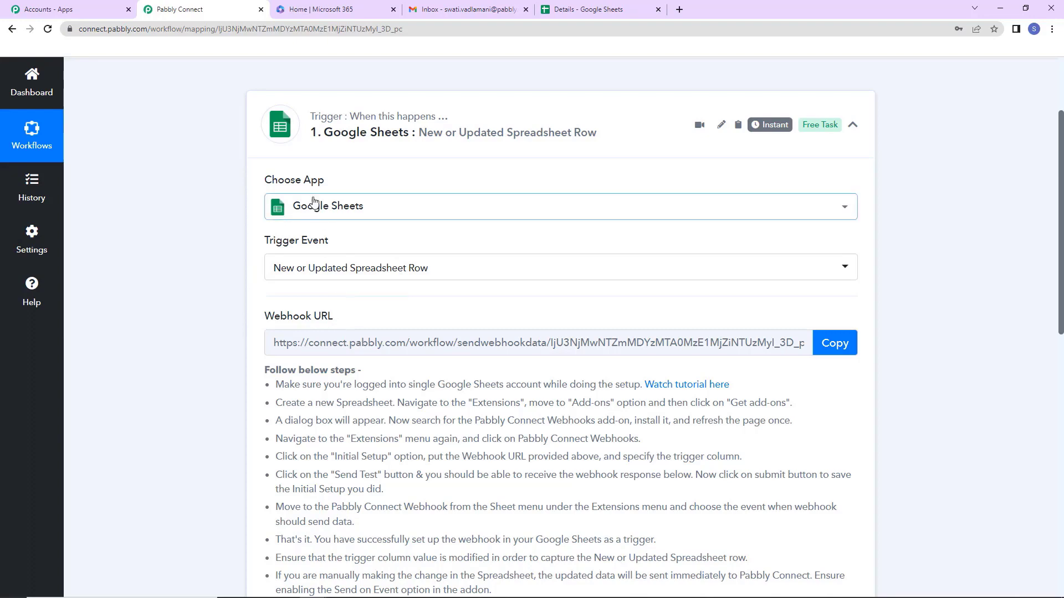
# Copy the trigger's webhook URL and switch to the Details spreadsheet.
pyautogui.click(829, 345)
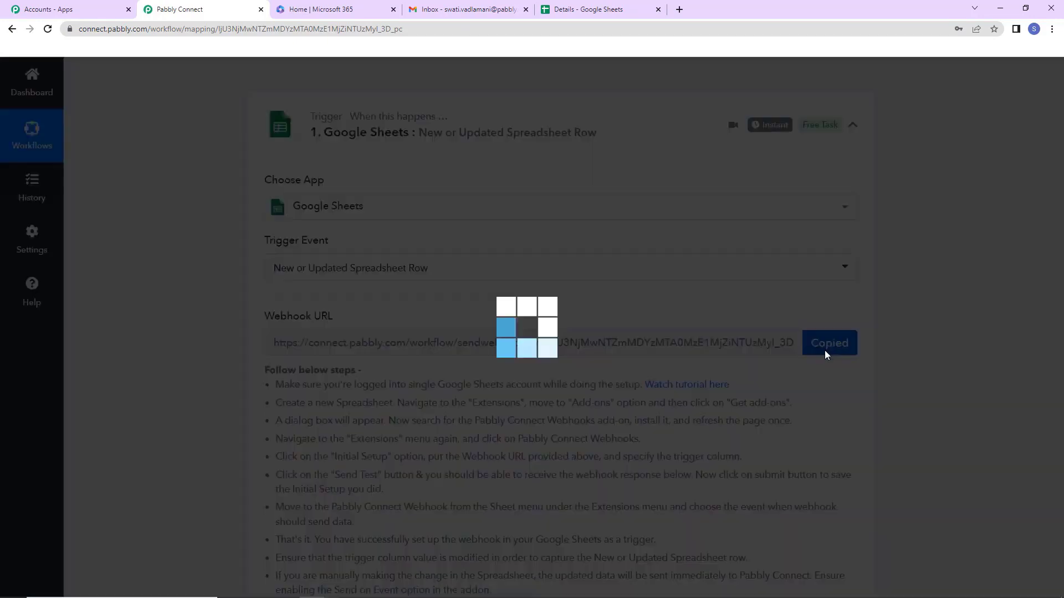
pyautogui.scroll(-2, 707, 393)
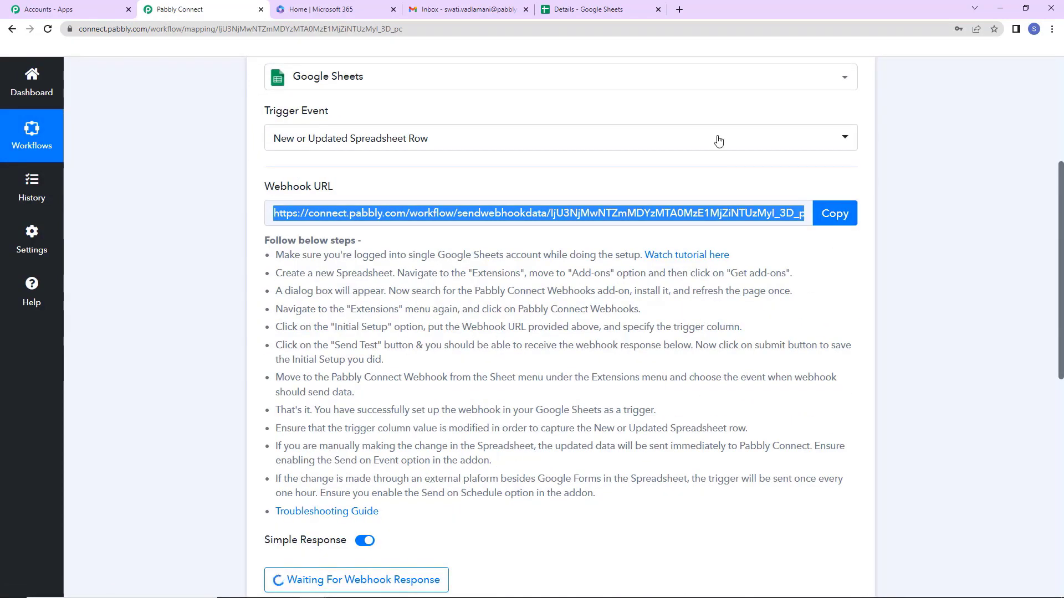
pyautogui.click(610, 16)
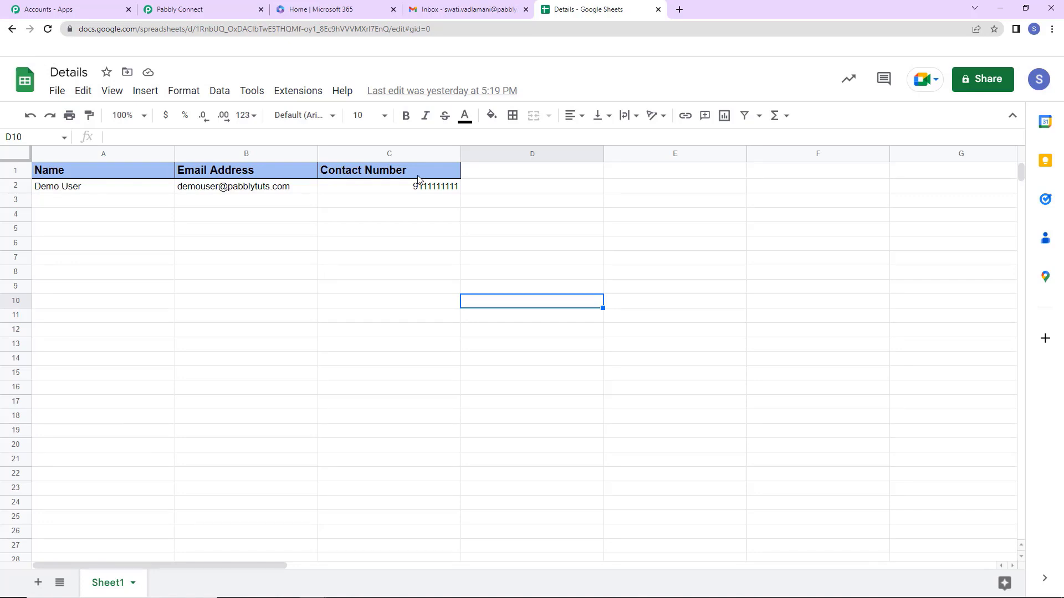
pyautogui.click(299, 93)
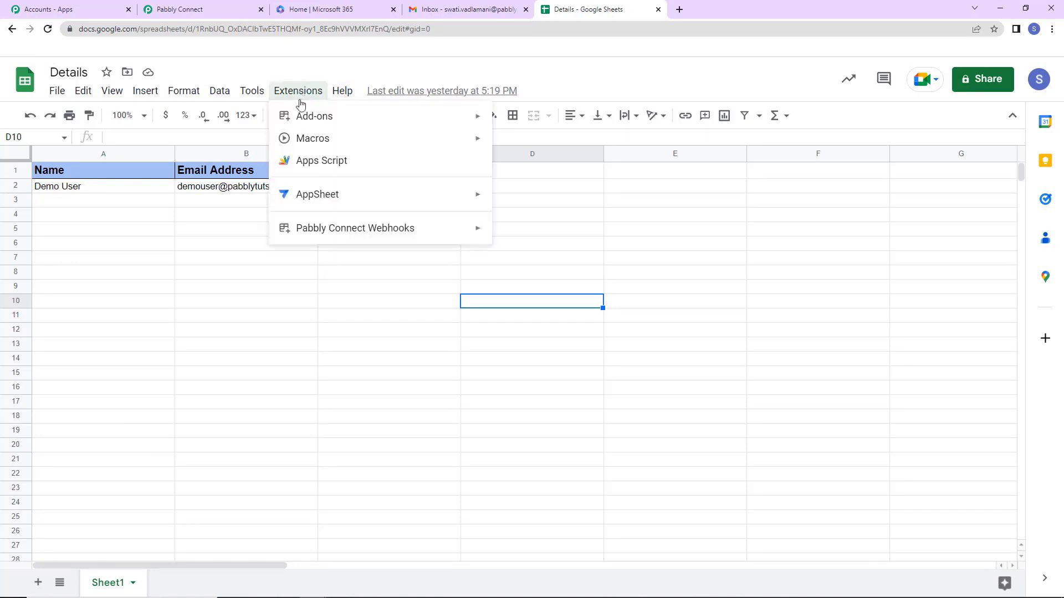
pyautogui.moveTo(316, 116)
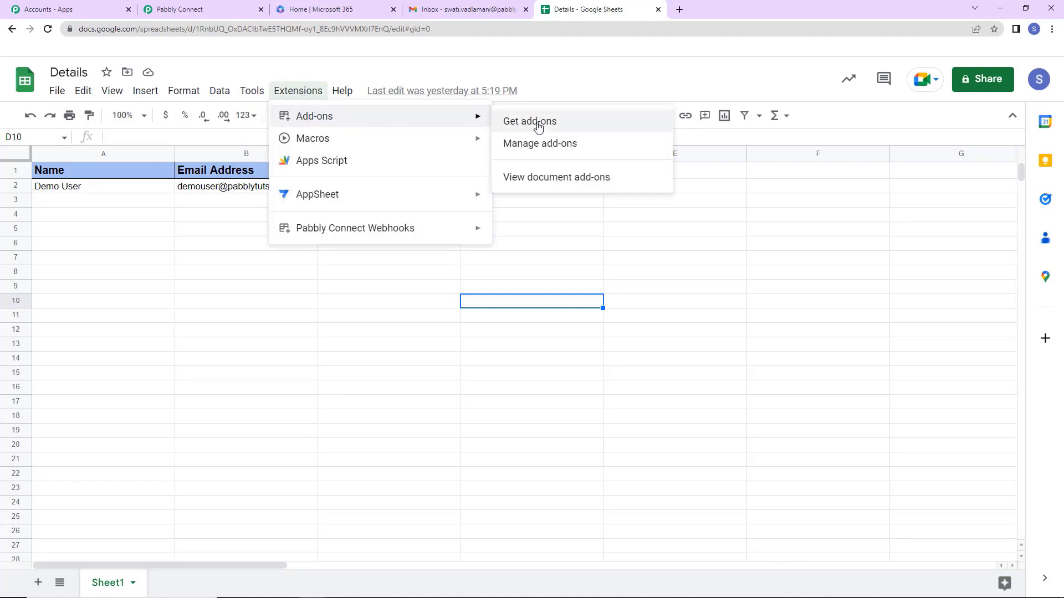
pyautogui.click(570, 127)
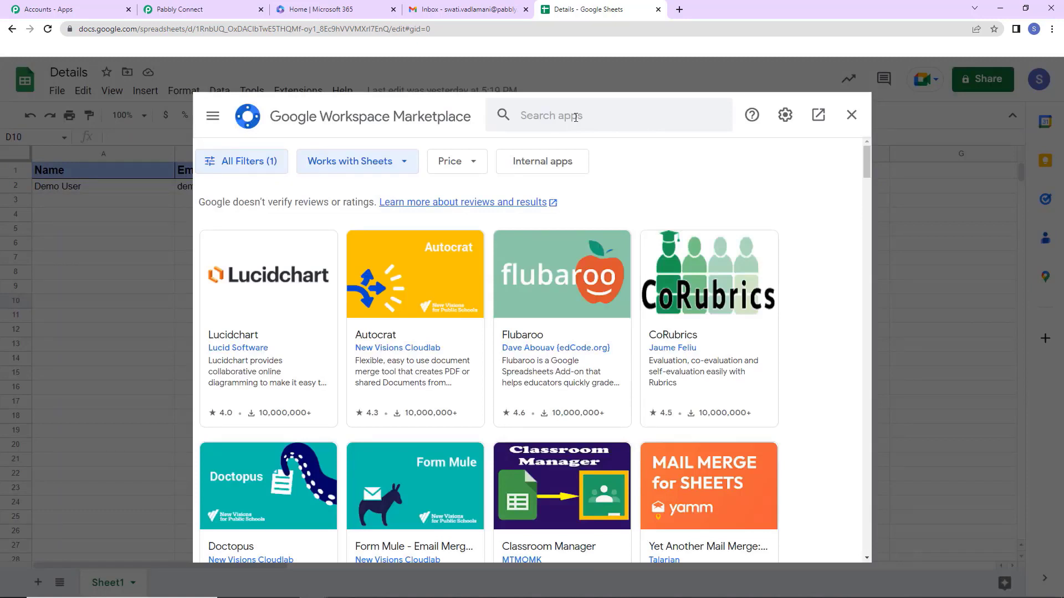
pyautogui.click(615, 118)
pyautogui.write('Pabbly')
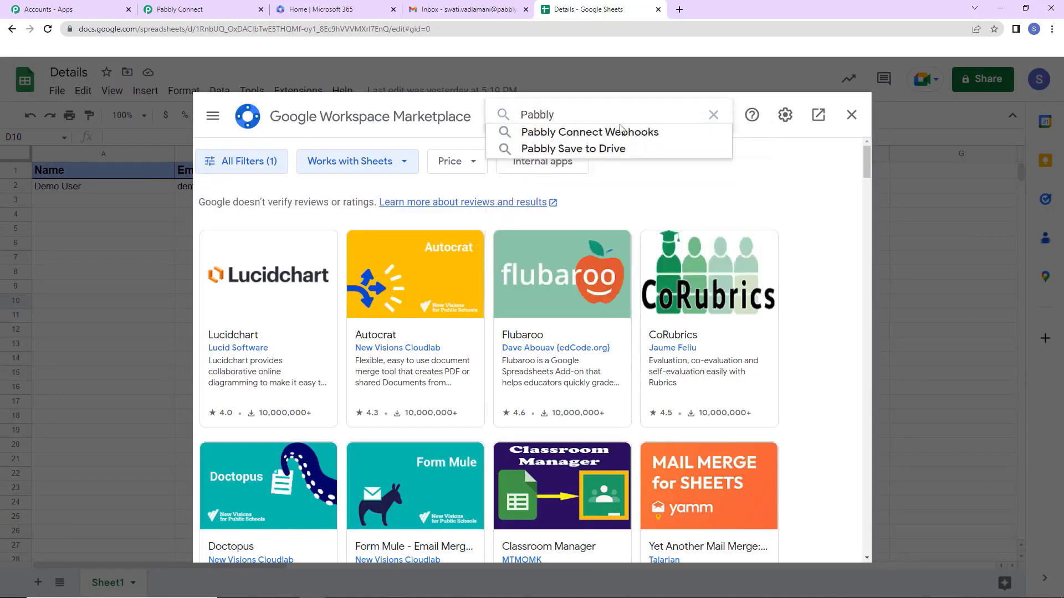
pyautogui.click(620, 130)
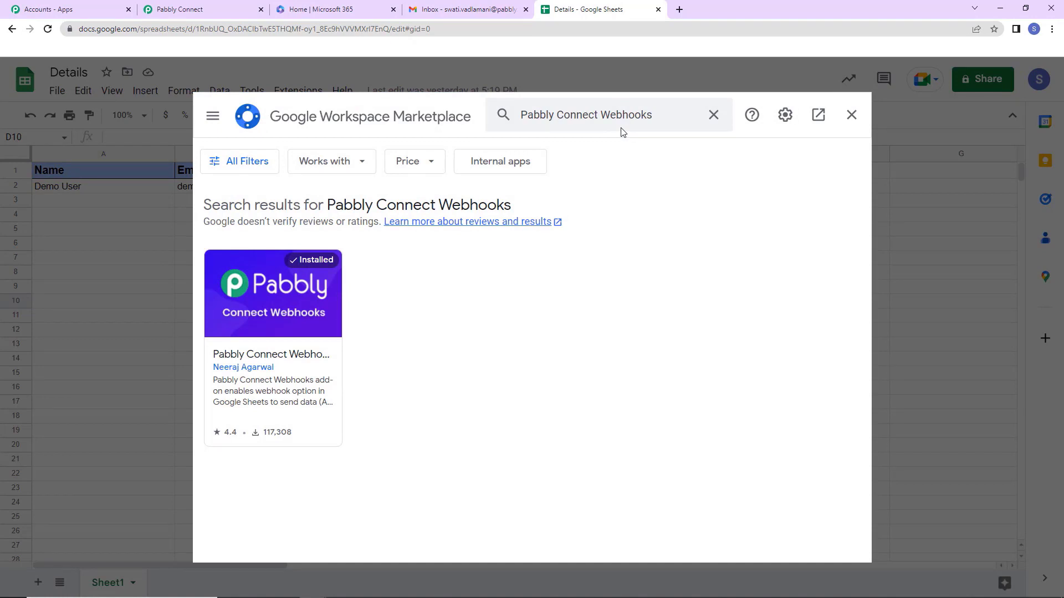
pyautogui.click(851, 114)
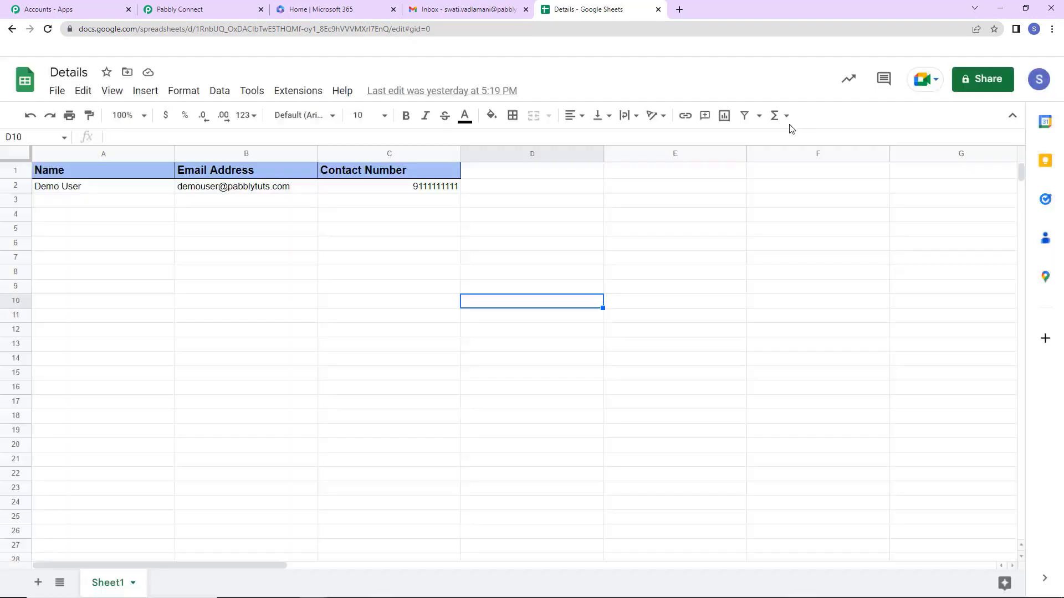
# Reload the sheet and start the Pabbly Connect Webhooks Initial Setup.
pyautogui.click(47, 28)
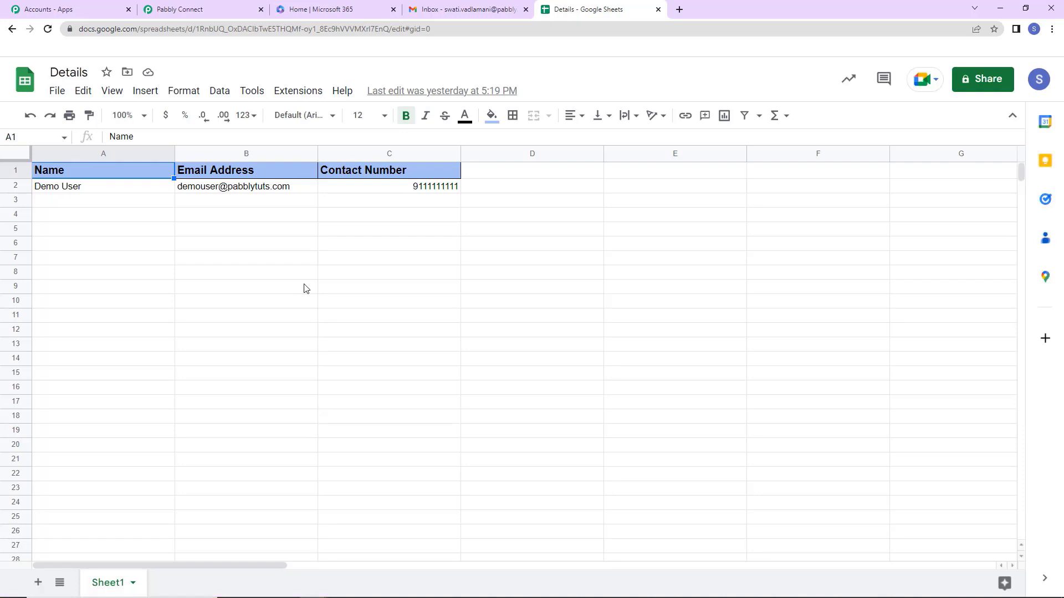
pyautogui.click(293, 91)
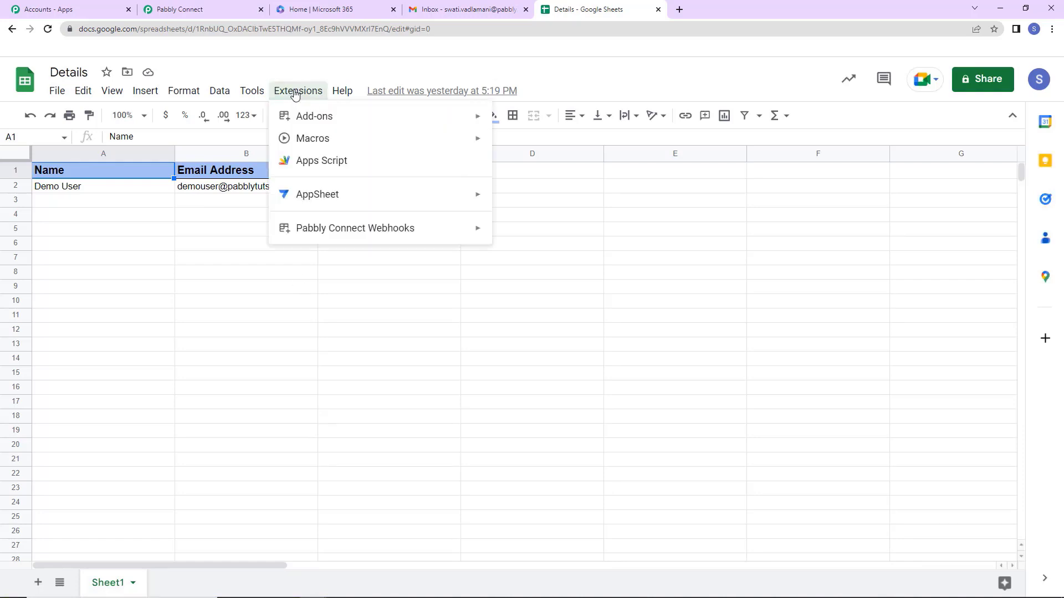
pyautogui.moveTo(302, 235)
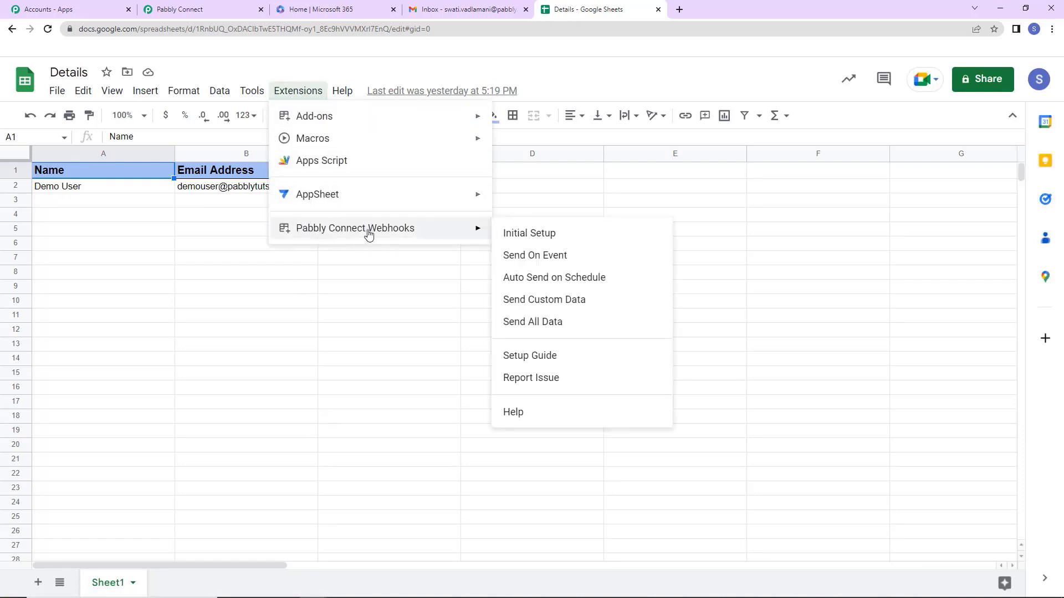
pyautogui.click(557, 234)
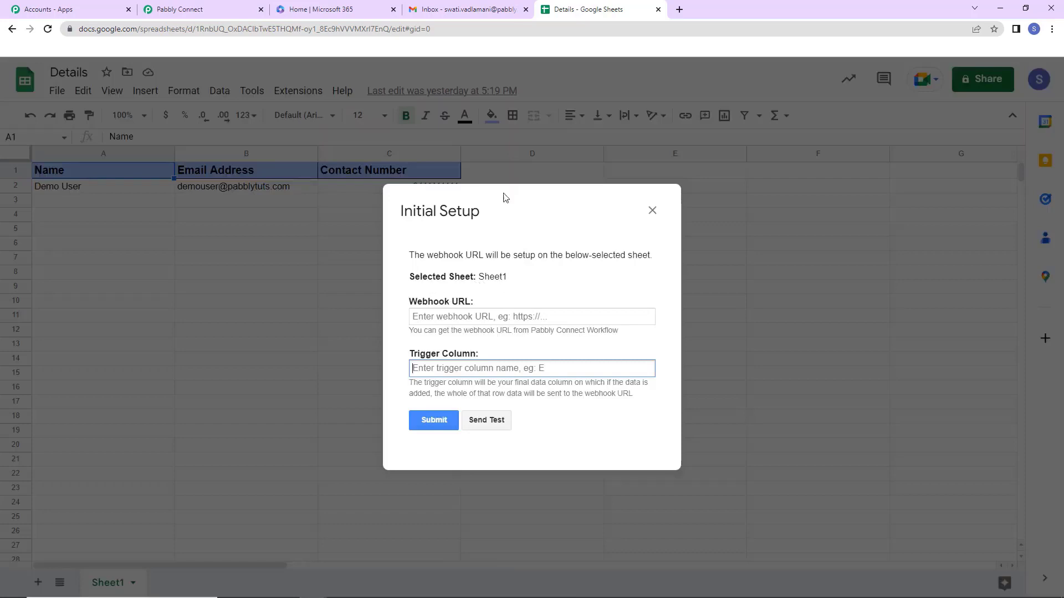
# Paste the workflow's webhook URL into the setup and set trigger column C.
pyautogui.click(182, 9)
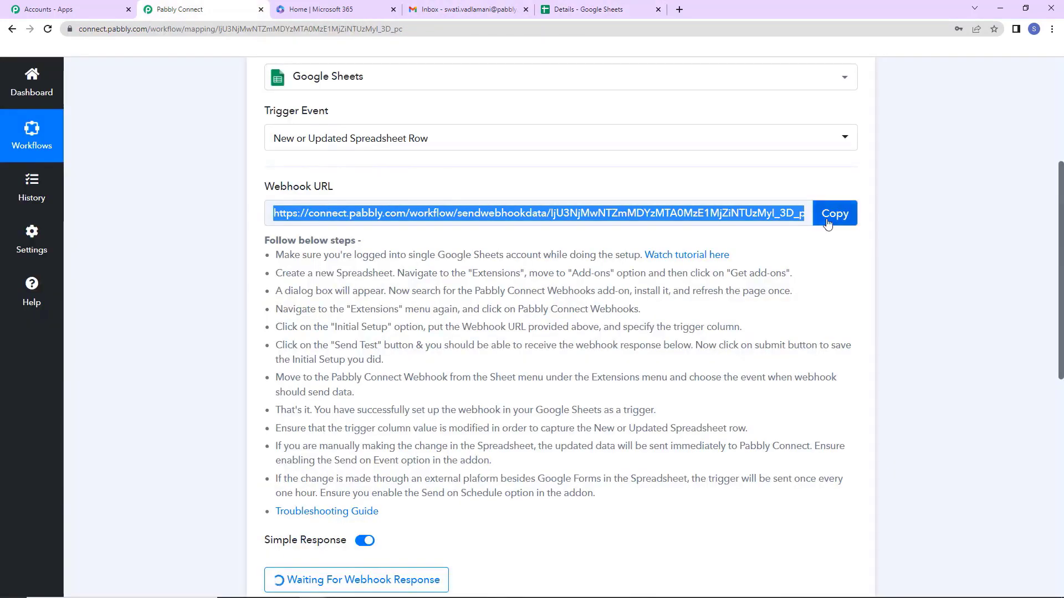
pyautogui.click(829, 220)
pyautogui.click(574, 13)
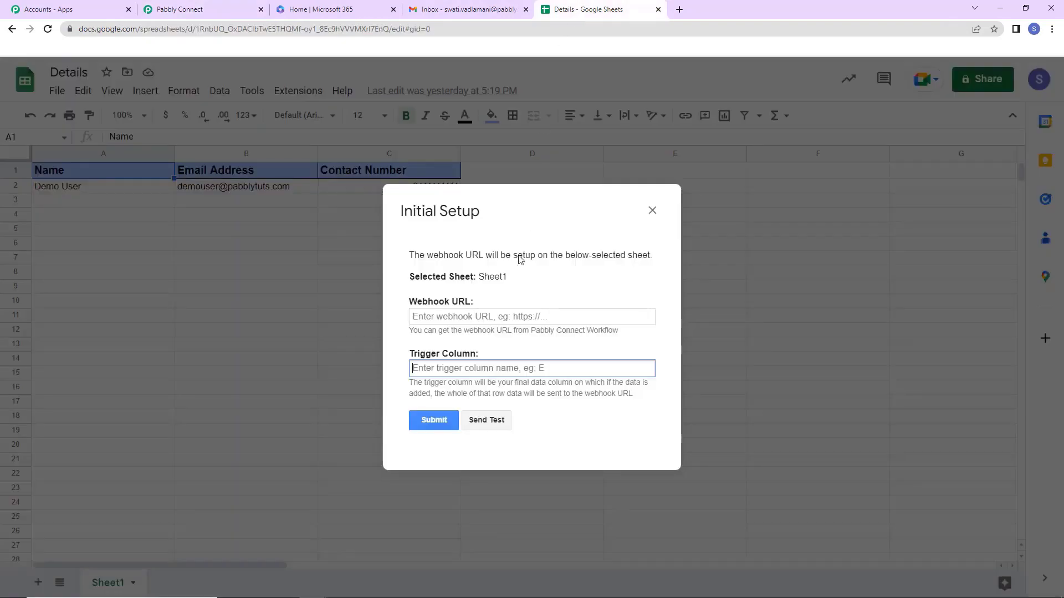
pyautogui.click(459, 316)
pyautogui.hotkey('ctrl', 'v')
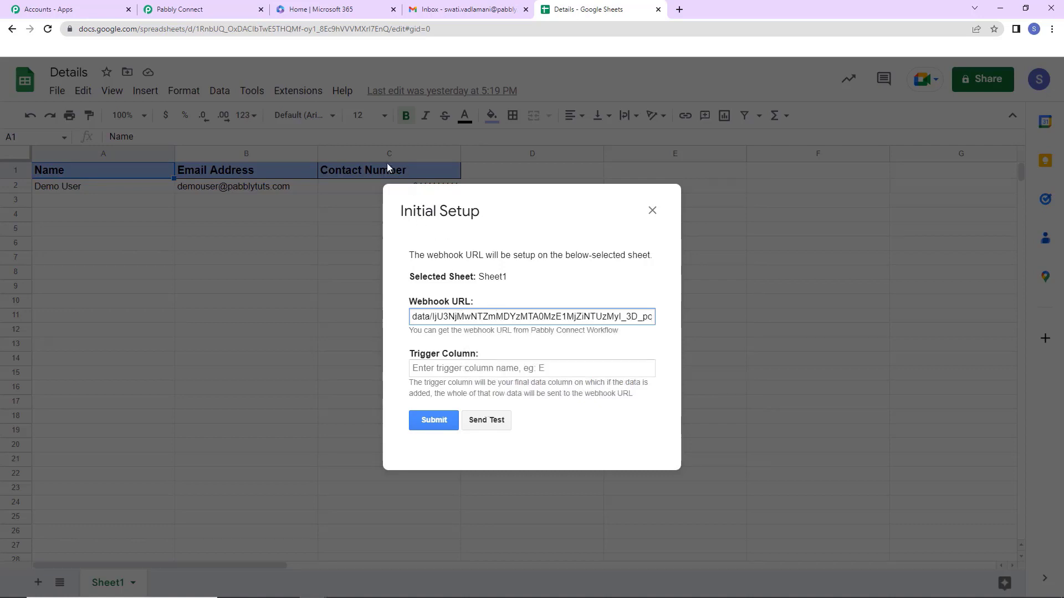
pyautogui.click(442, 367)
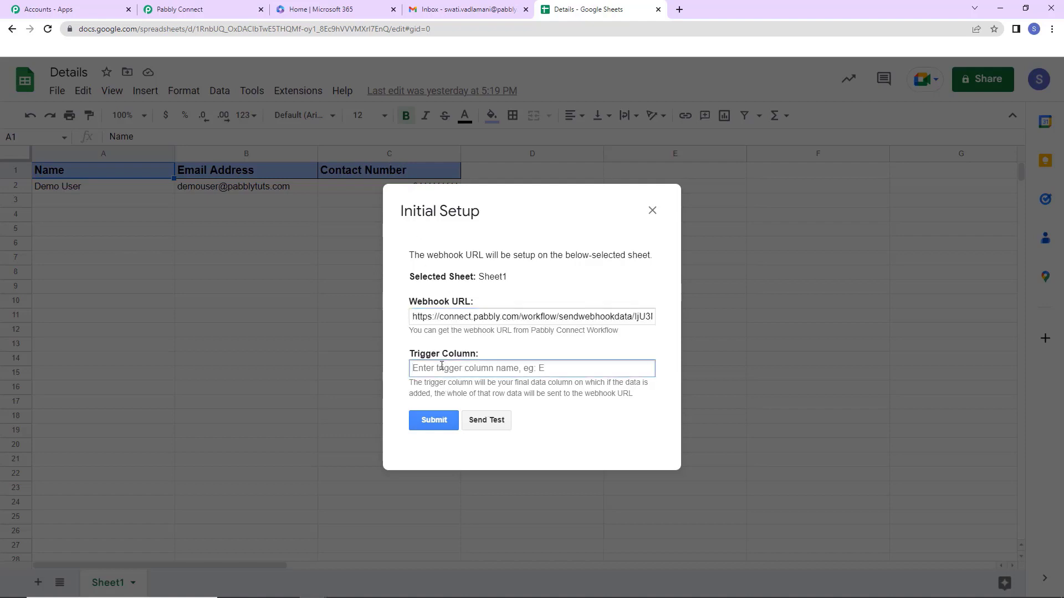
pyautogui.write('C')
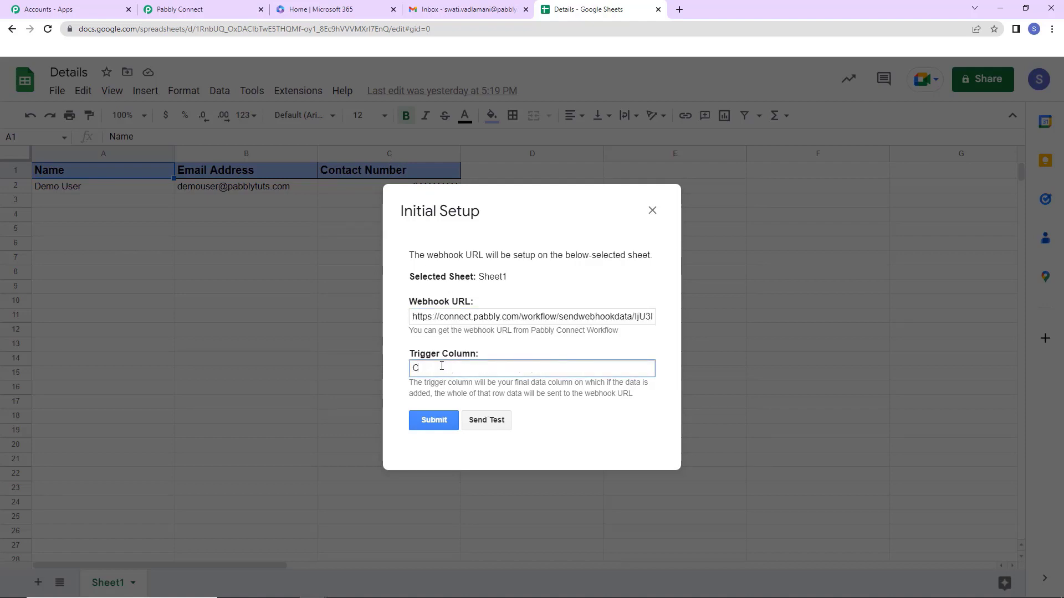
# Send a test row, submit the webhook setup, and close the dialog.
pyautogui.click(485, 424)
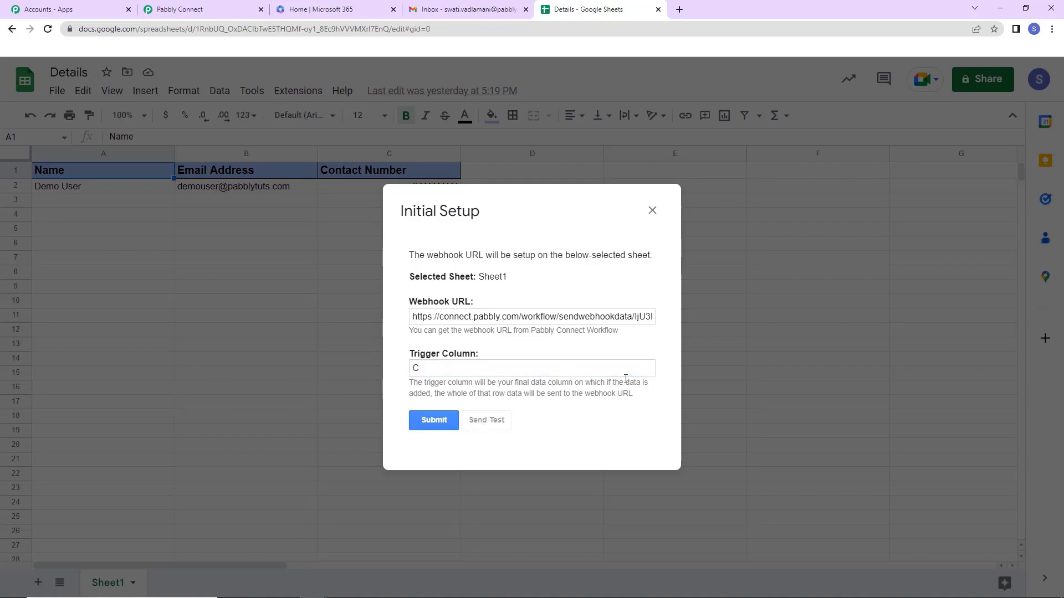
pyautogui.scroll(-1, 585, 328)
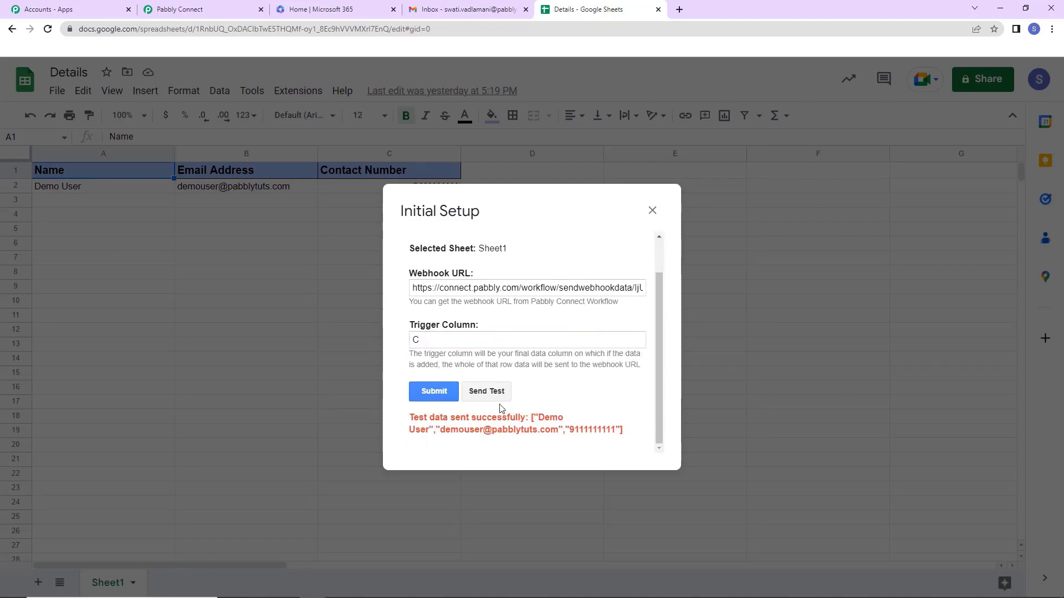
pyautogui.click(428, 393)
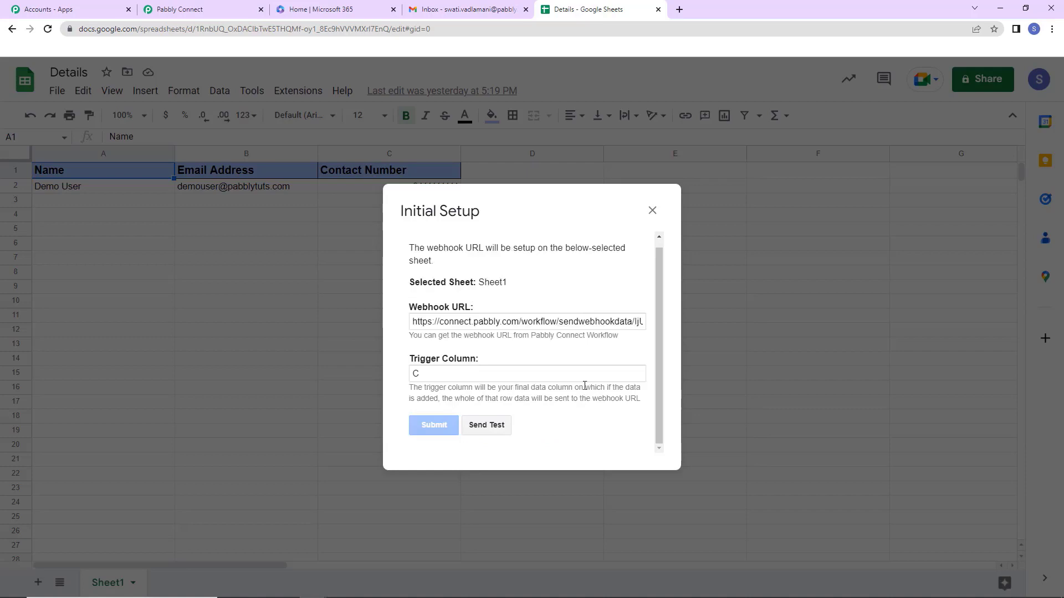
pyautogui.scroll(-1, 586, 388)
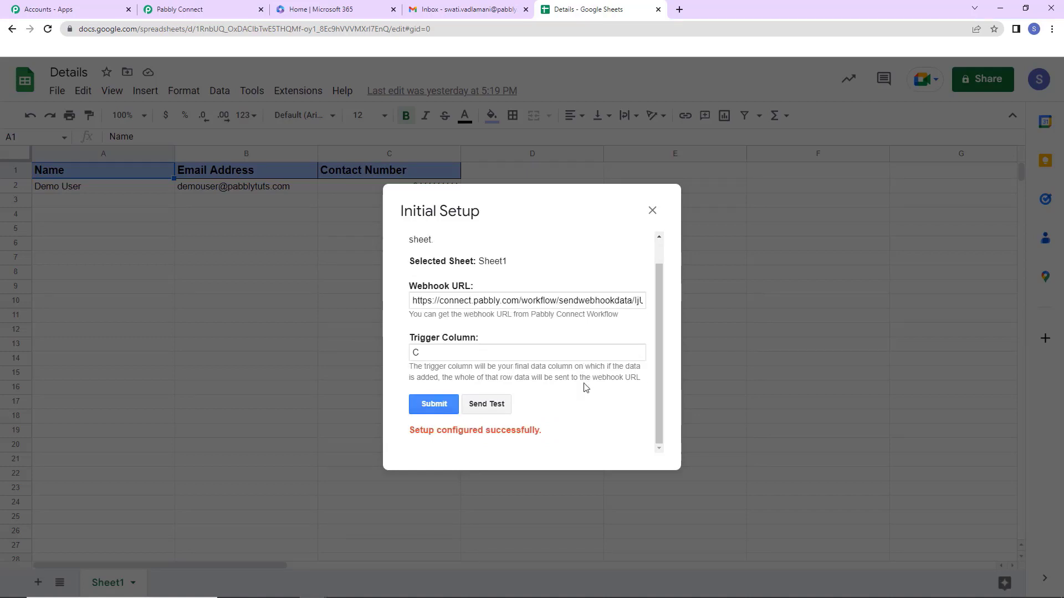
pyautogui.click(652, 210)
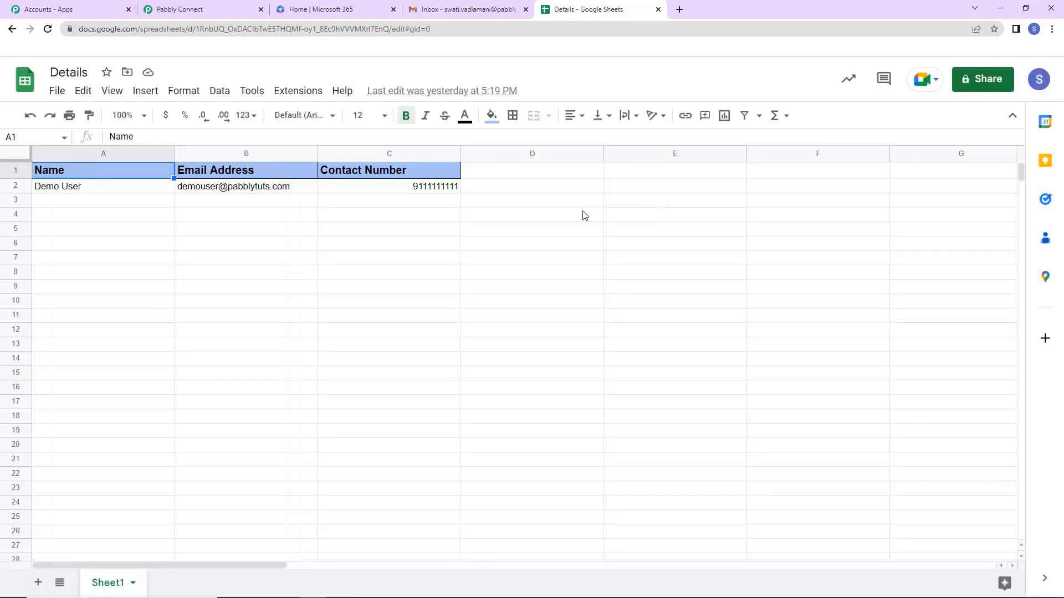
# Enable Send On Event in the Pabbly Connect Webhooks add-on.
pyautogui.click(285, 94)
pyautogui.moveTo(340, 228)
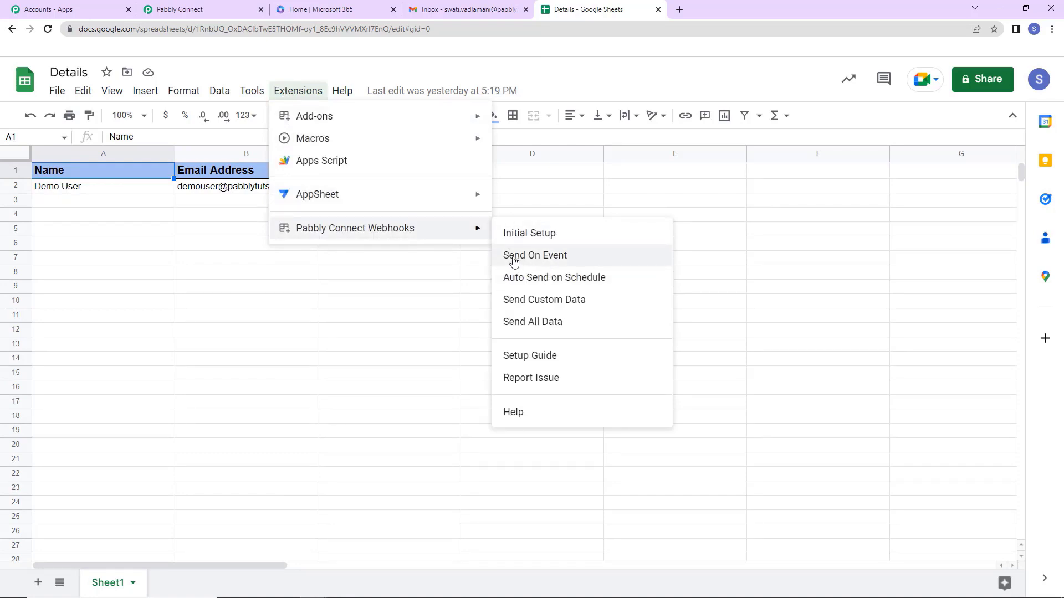
pyautogui.click(572, 260)
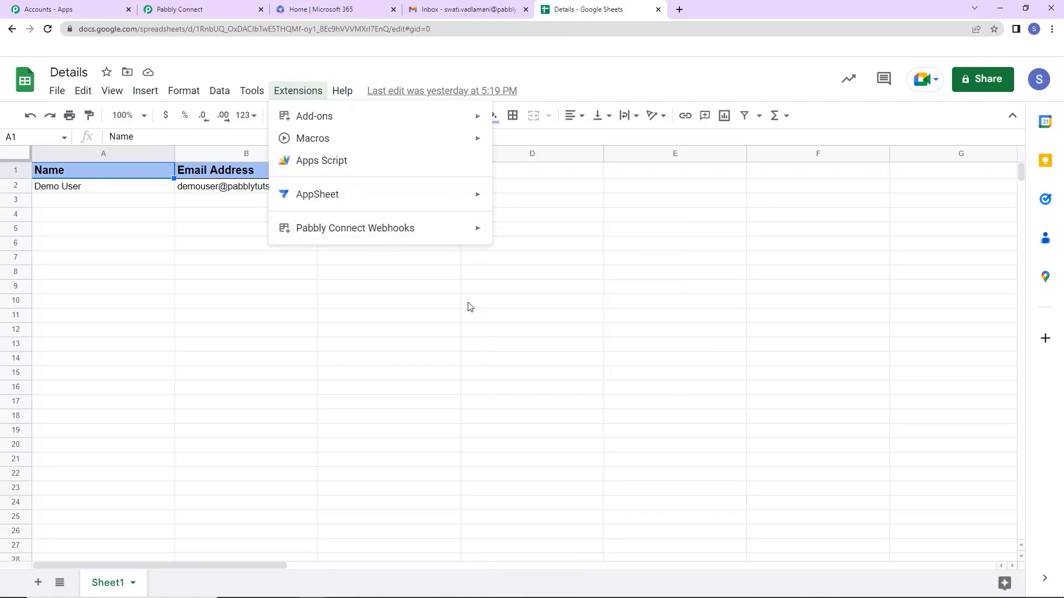
pyautogui.moveTo(471, 230)
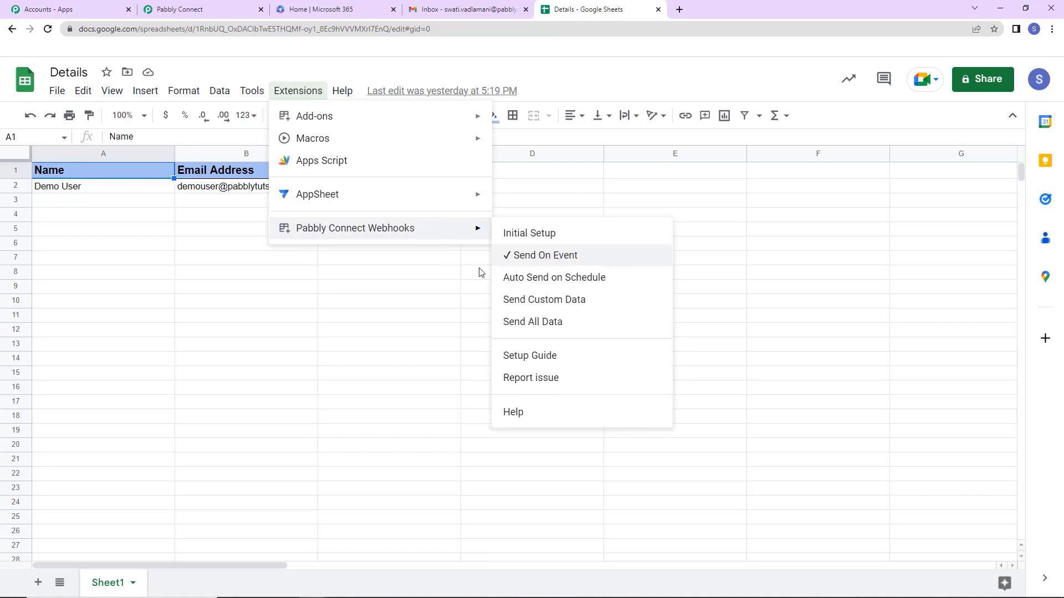
pyautogui.click(412, 293)
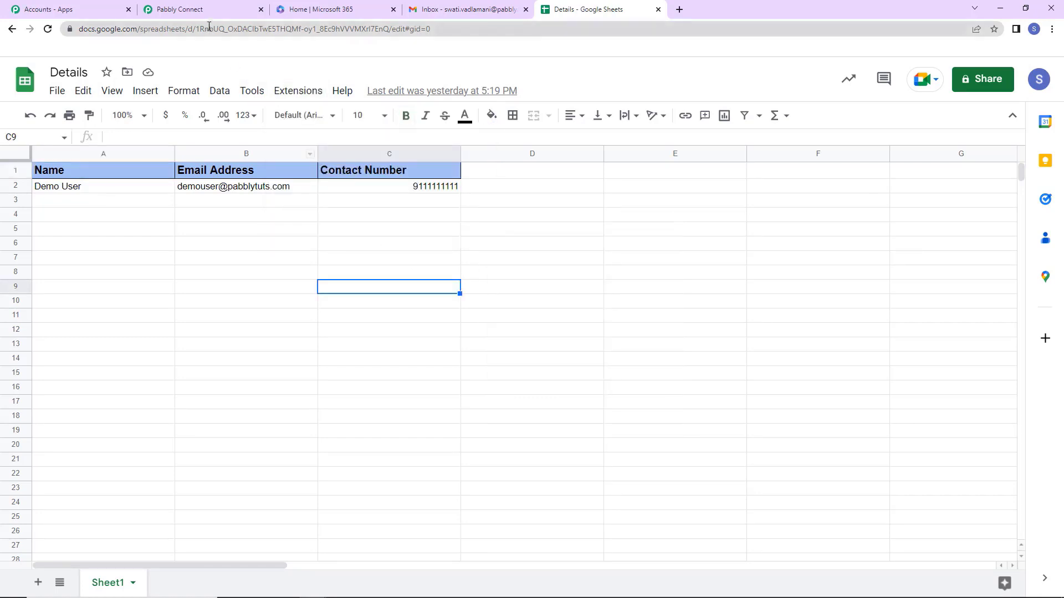
pyautogui.click(189, 9)
pyautogui.scroll(-5, 1021, 328)
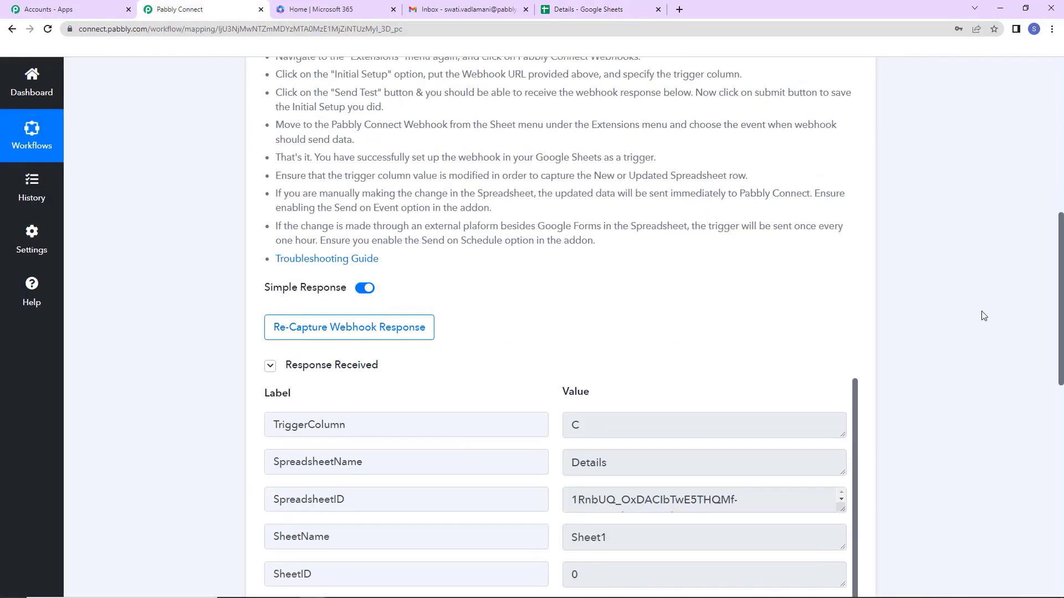
pyautogui.scroll(3, 983, 315)
pyautogui.moveTo(1059, 271); pyautogui.dragTo(1063, 407)
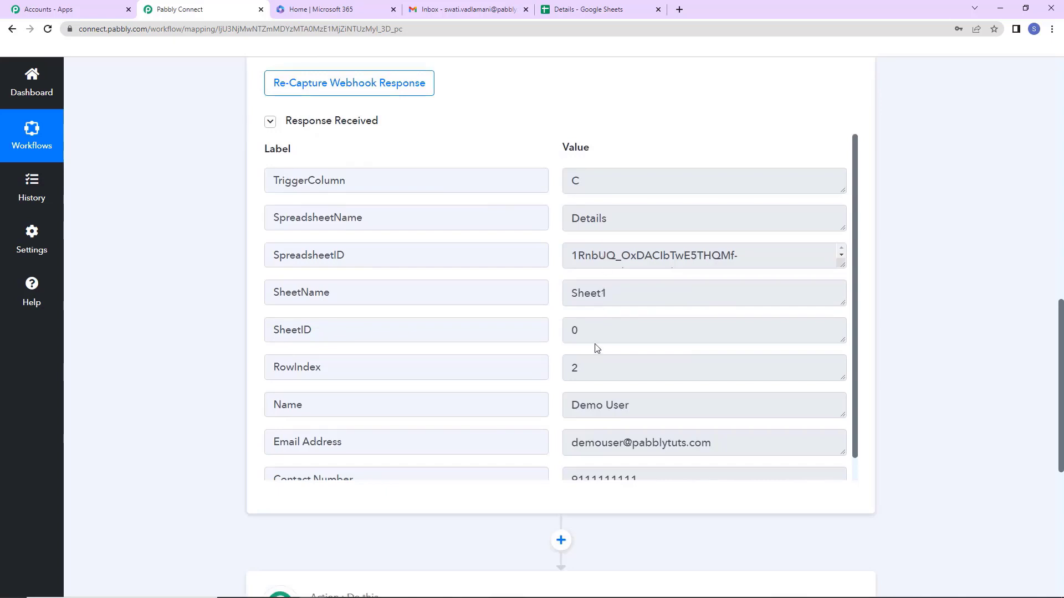
pyautogui.scroll(-1, 857, 287)
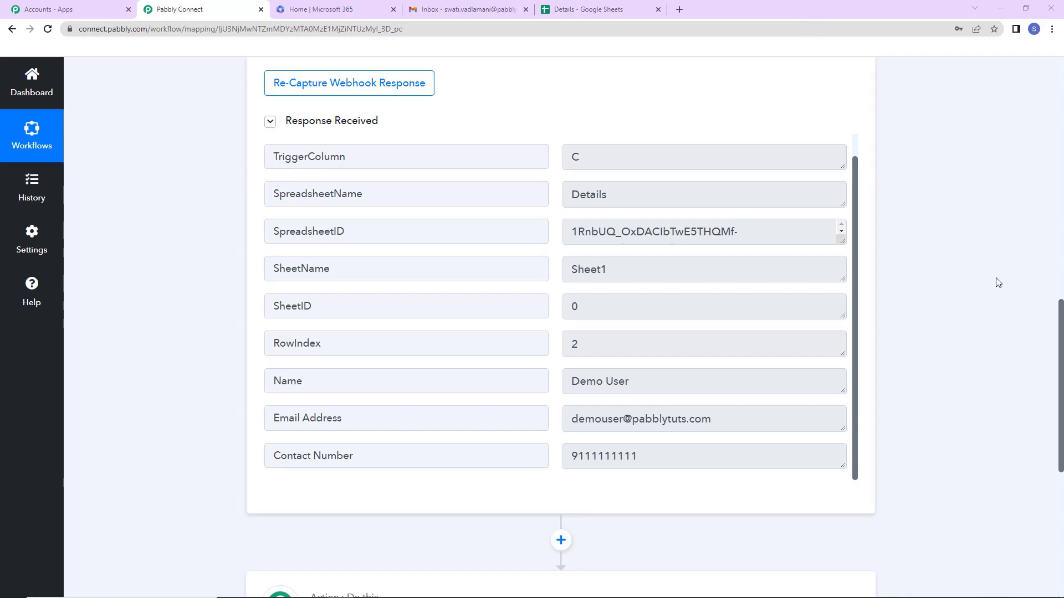
pyautogui.scroll(-7, 990, 266)
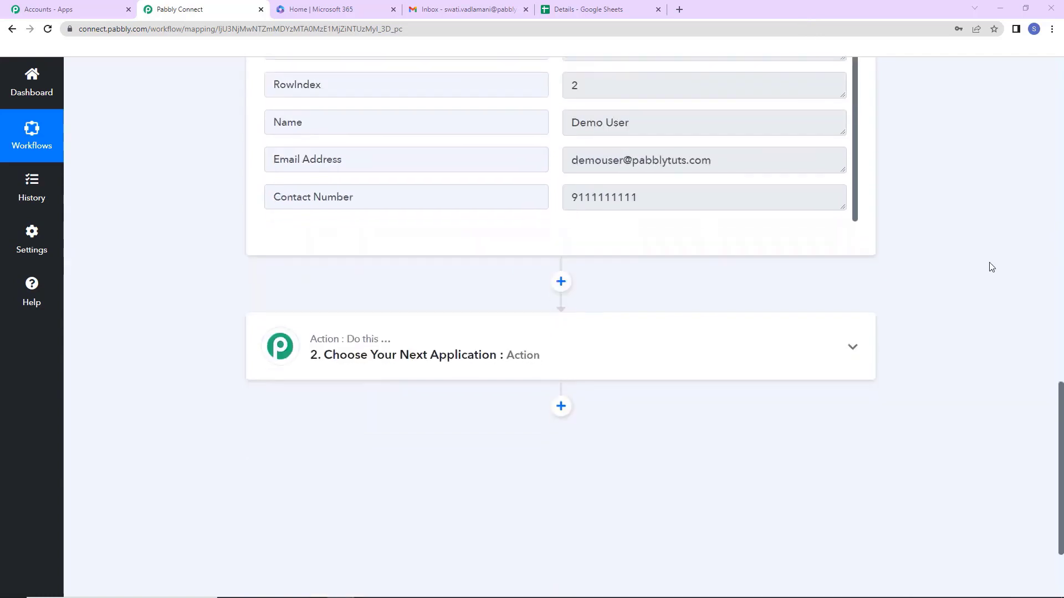
# Set the action to Microsoft Office 365 with the Send Mail to Multiple Users event.
pyautogui.click(671, 225)
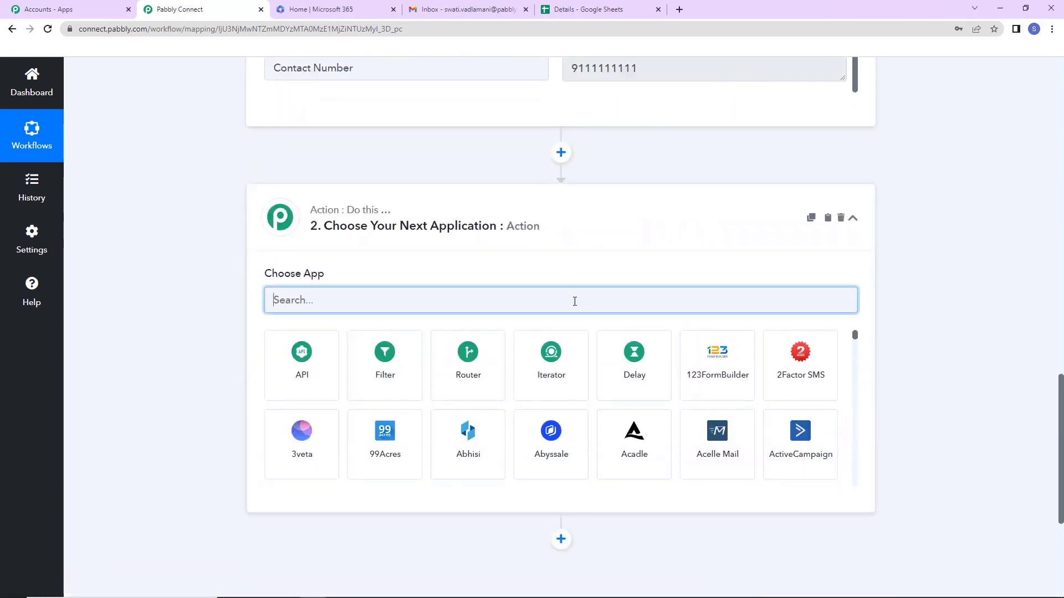
pyautogui.write('micr')
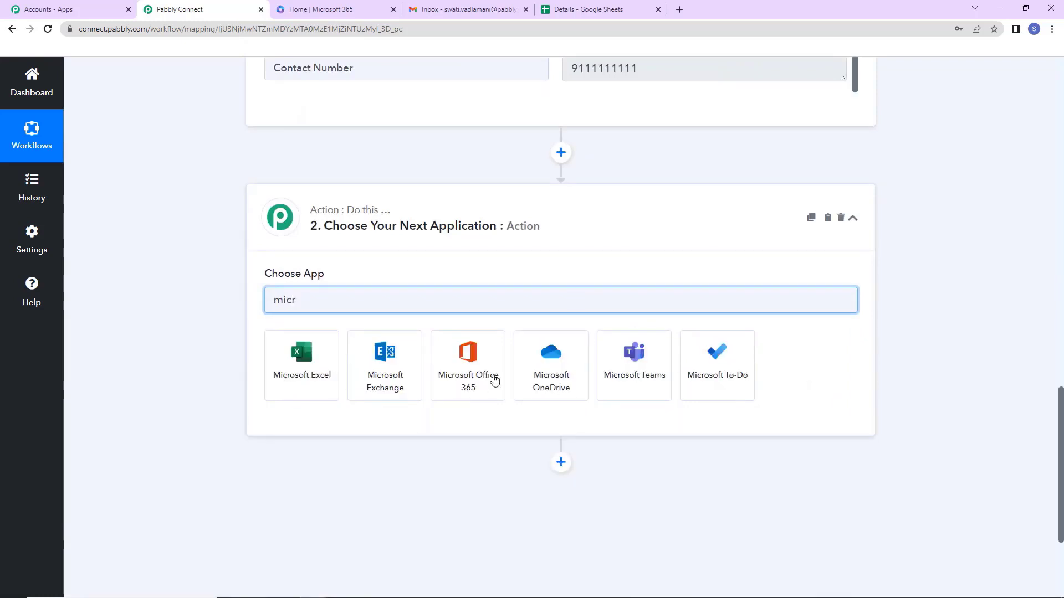
pyautogui.click(494, 380)
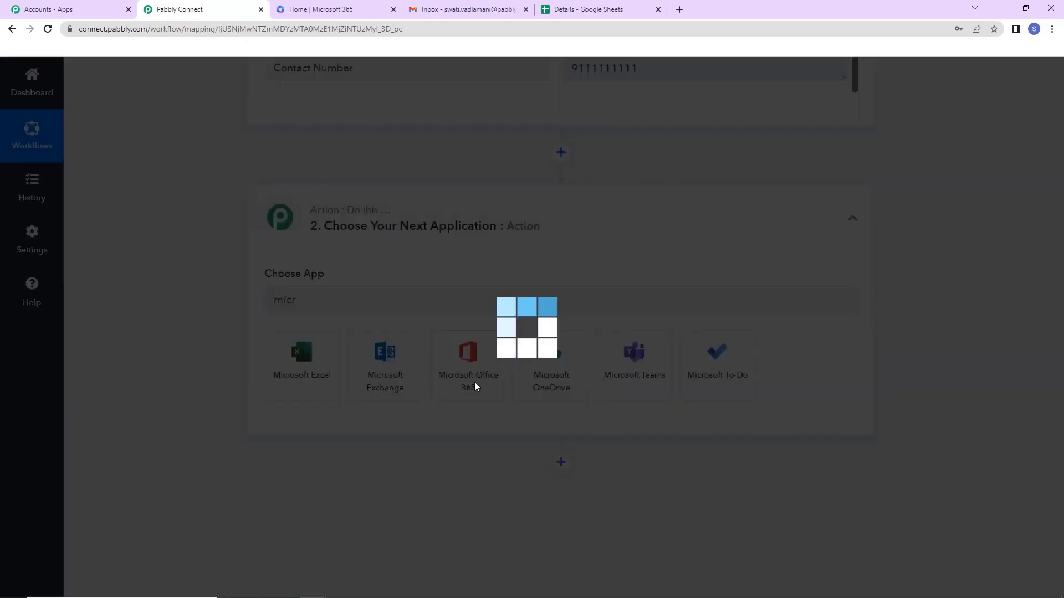
pyautogui.click(361, 371)
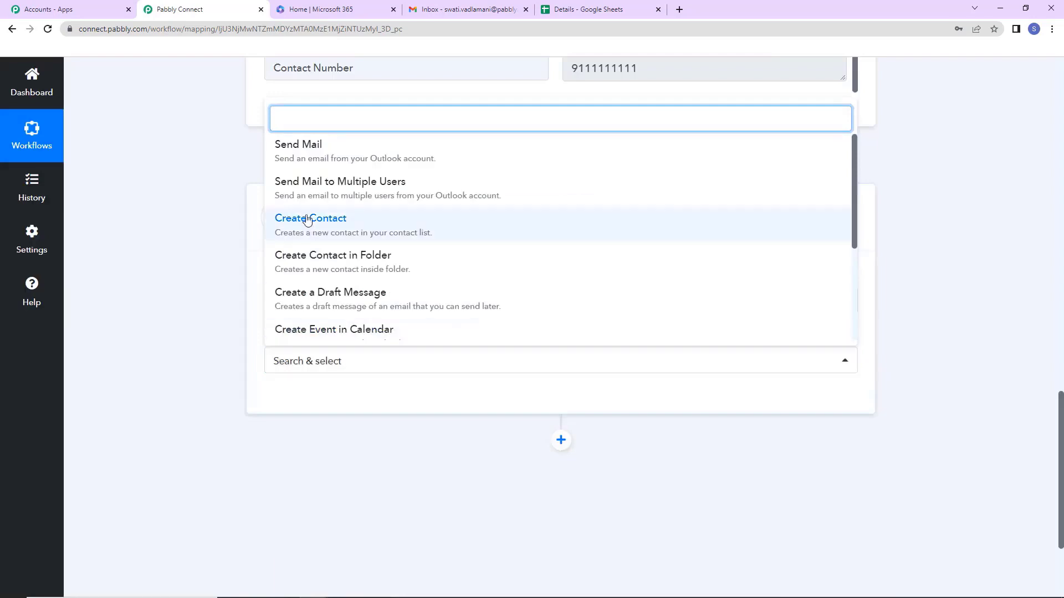
pyautogui.click(416, 187)
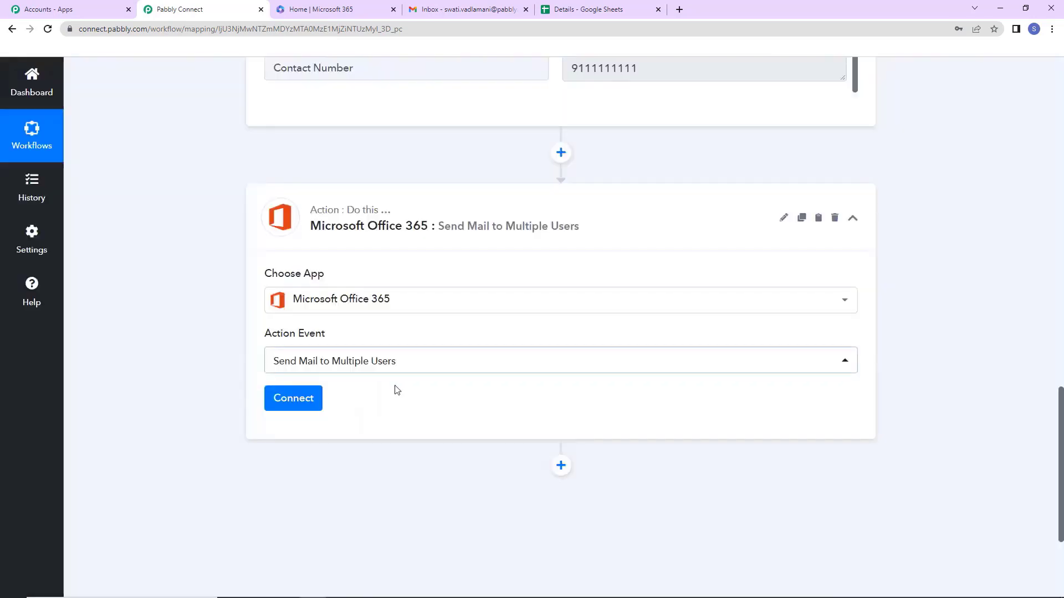
# Sign in to Microsoft Office 365 and grant Pabbly Connect access.
pyautogui.click(294, 398)
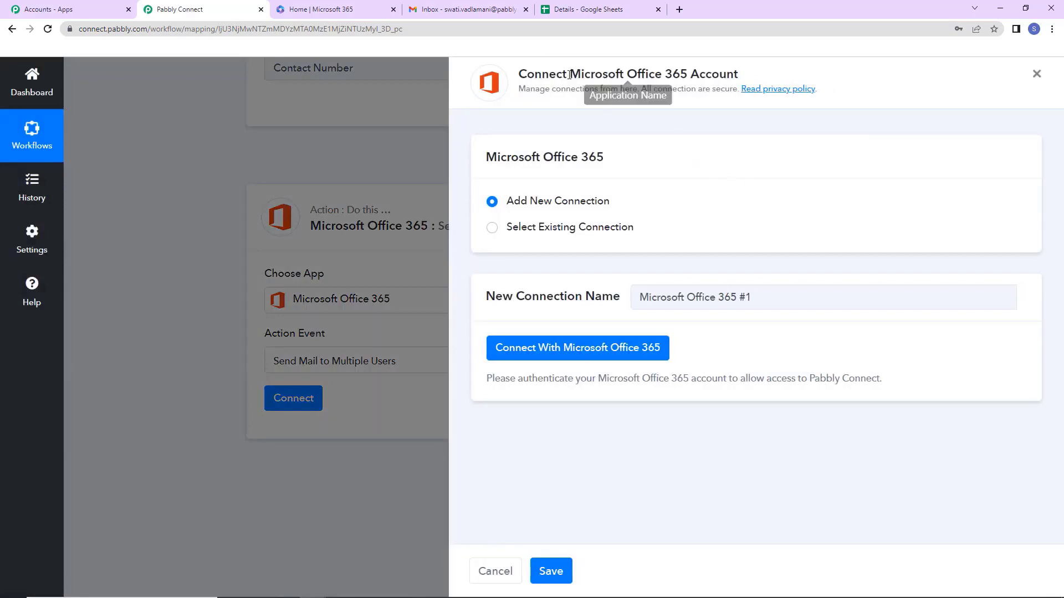
pyautogui.moveTo(569, 74); pyautogui.dragTo(788, 83)
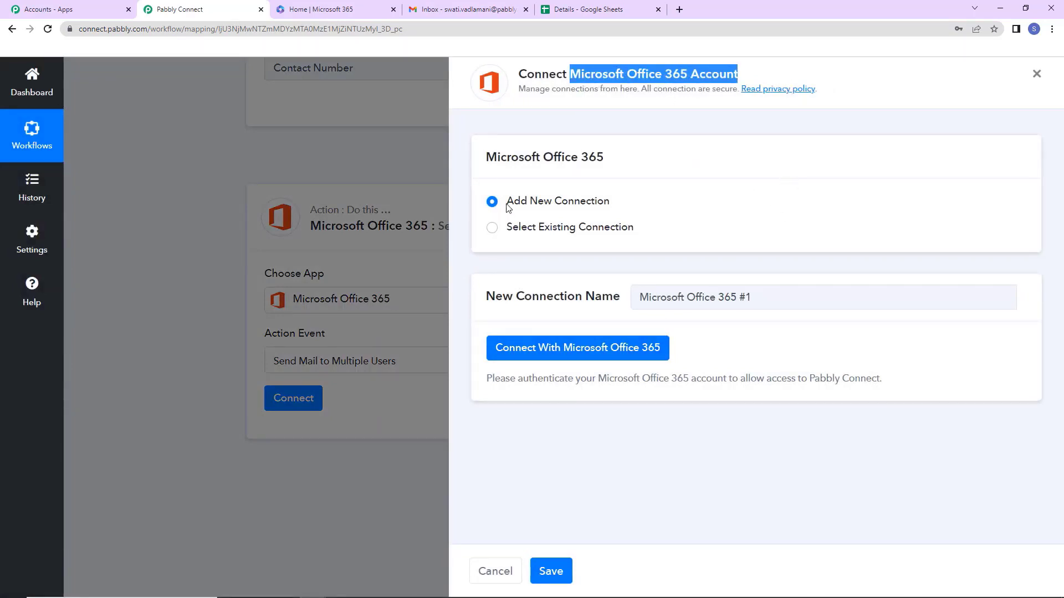
pyautogui.click(558, 352)
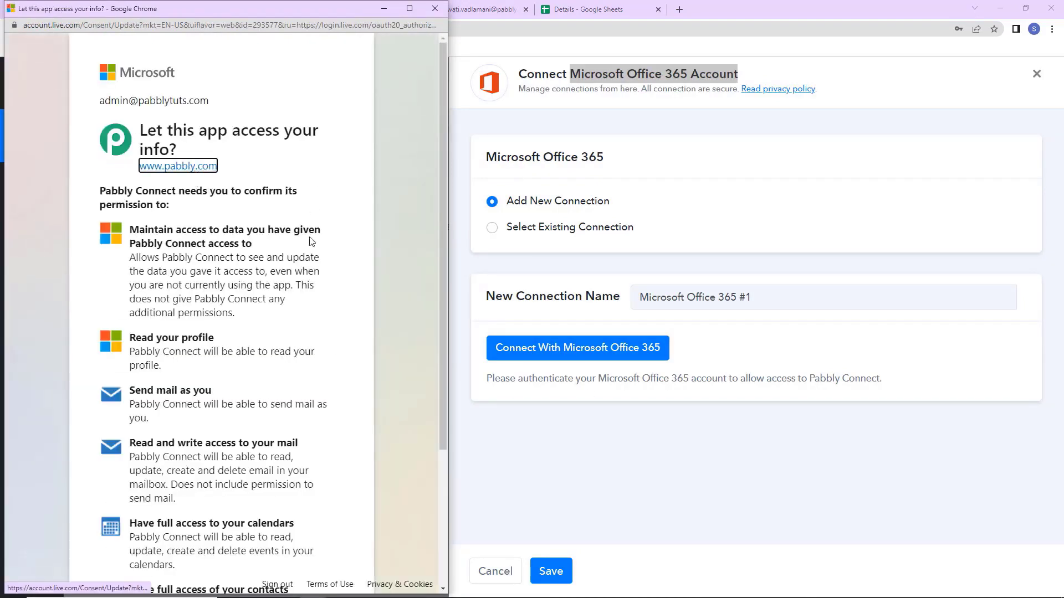
pyautogui.scroll(-3, 311, 241)
pyautogui.click(305, 533)
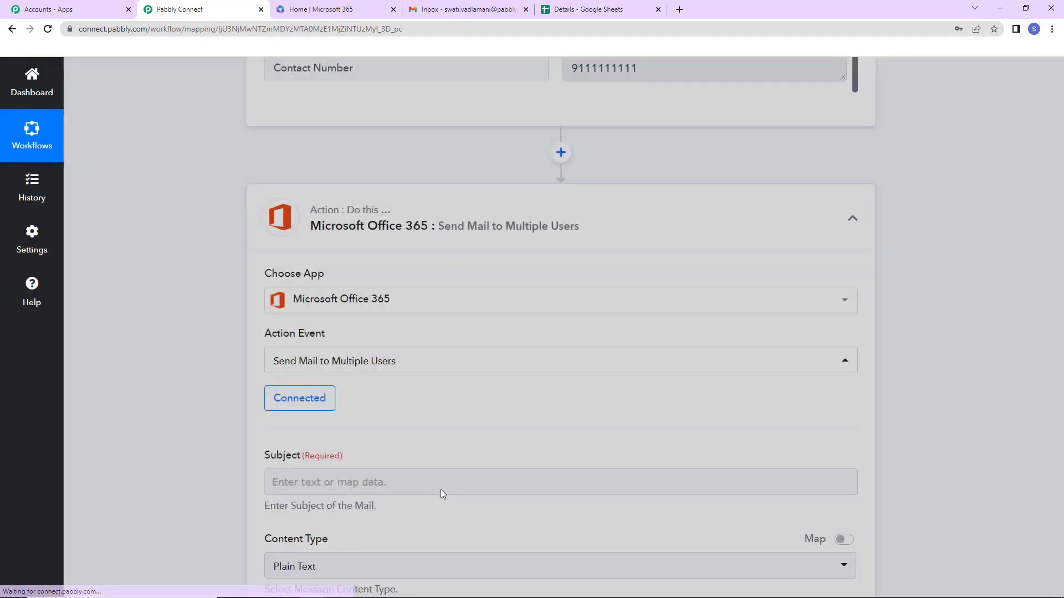
# Set the mail subject to 'New Lead Received'.
pyautogui.scroll(-7, 445, 397)
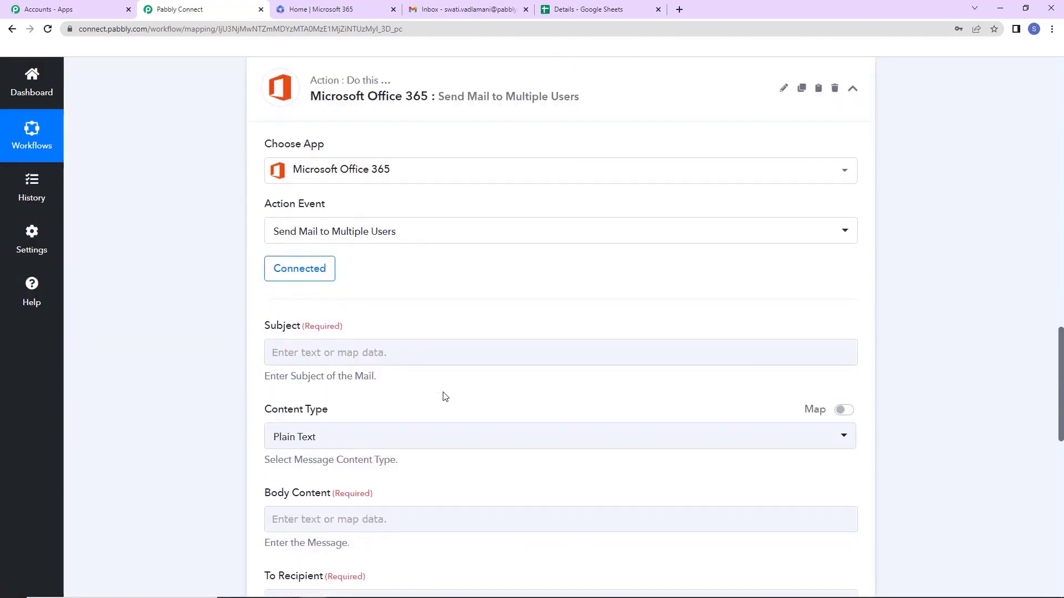
pyautogui.click(372, 95)
pyautogui.write('New Lead Received')
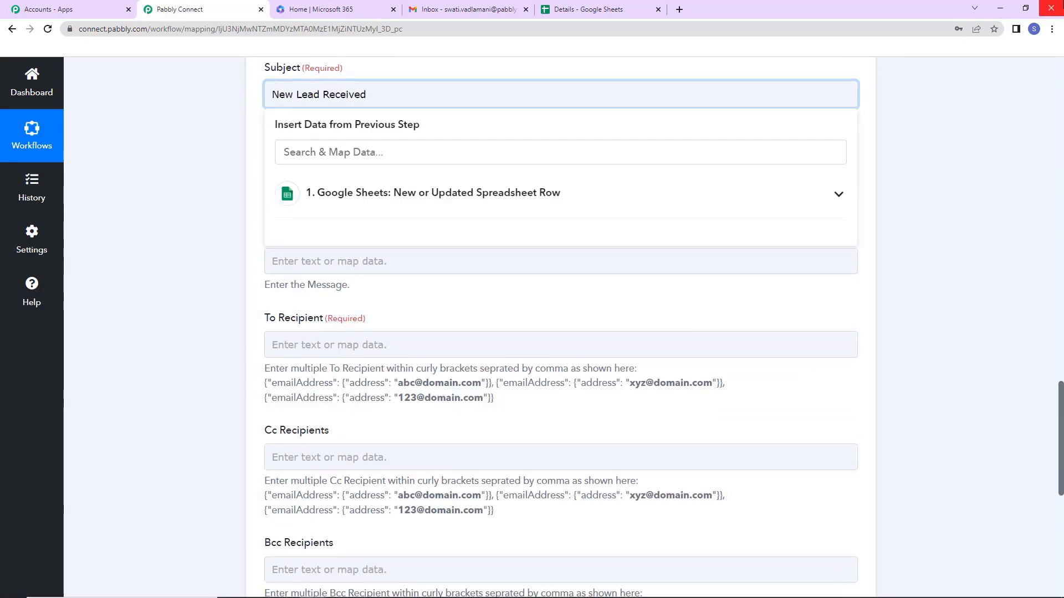
pyautogui.click(209, 140)
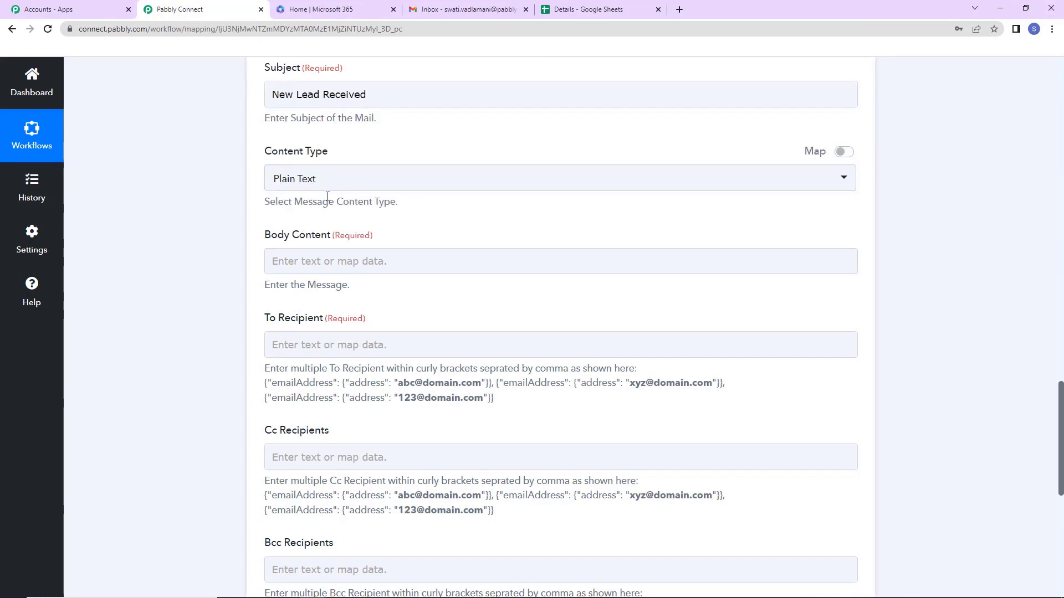
# Paste the lead message into the body and map the sheet's Name value.
pyautogui.click(337, 261)
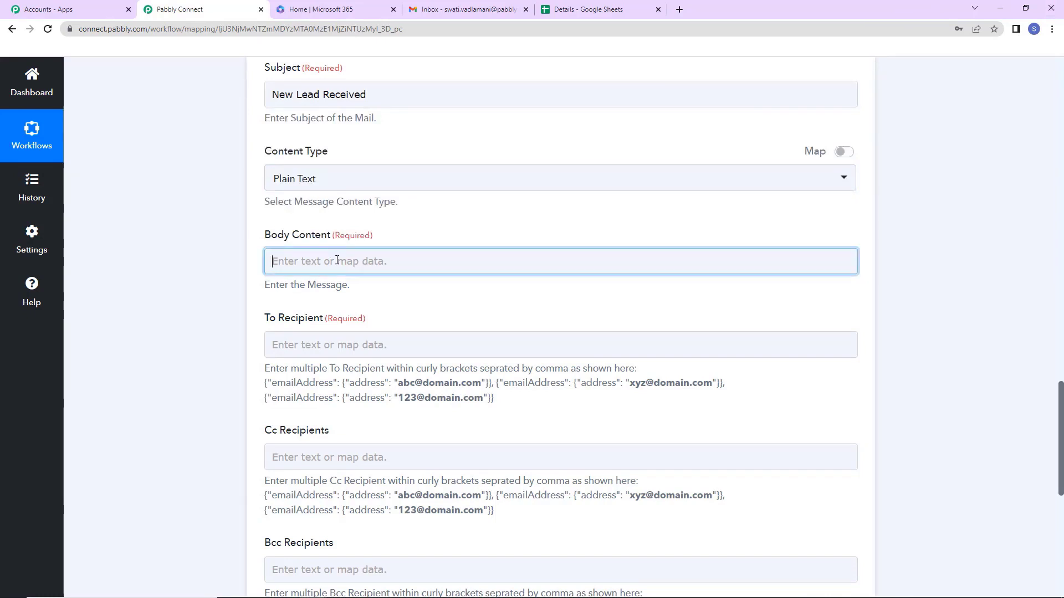
pyautogui.write('Team,  We have received a new lead. Details:')
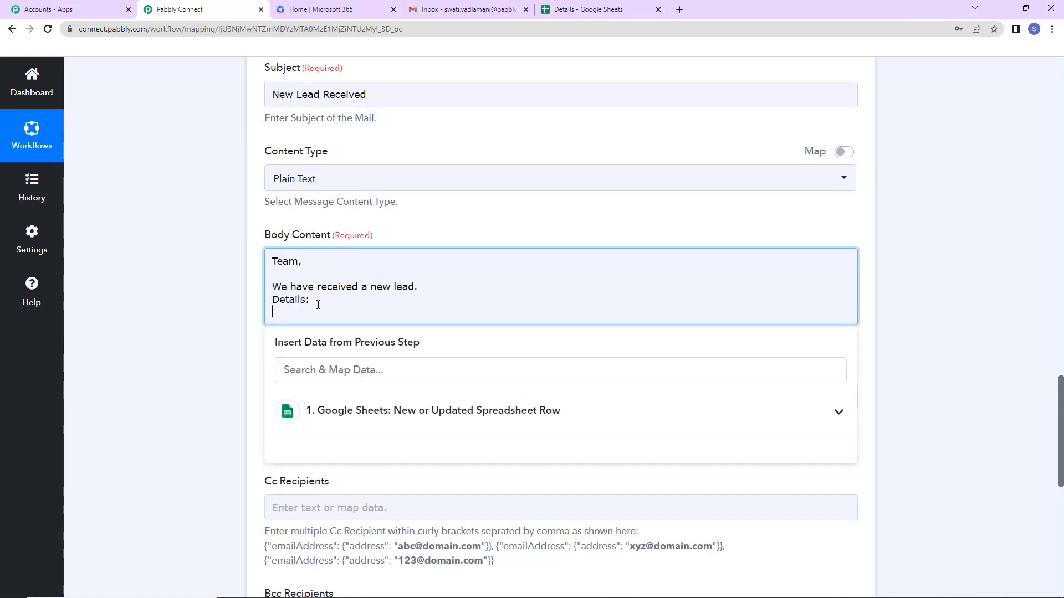
pyautogui.write('Name:')
pyautogui.click(424, 421)
pyautogui.scroll(-1, 482, 517)
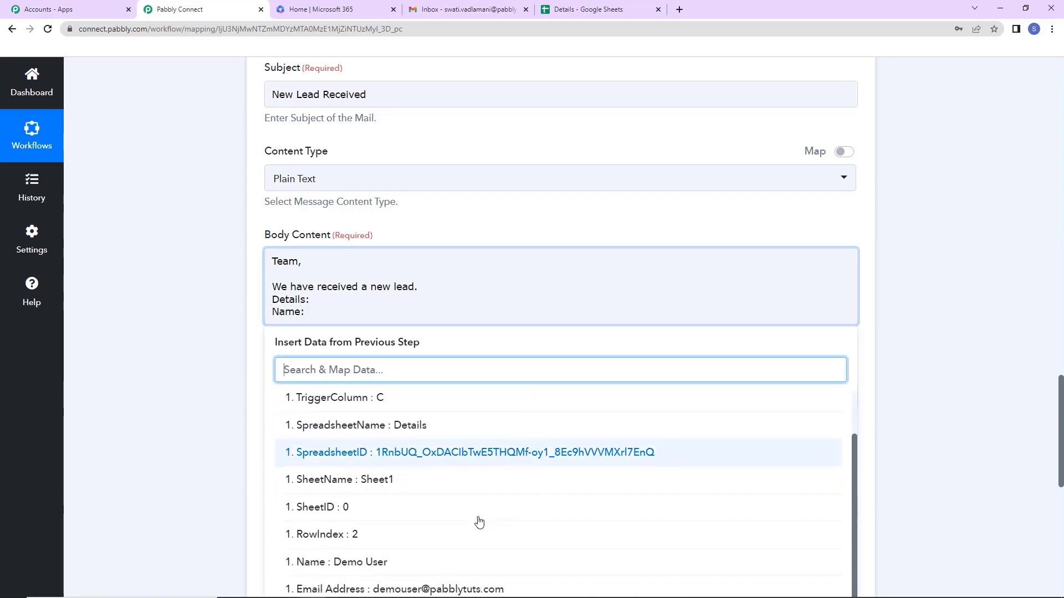
pyautogui.click(377, 565)
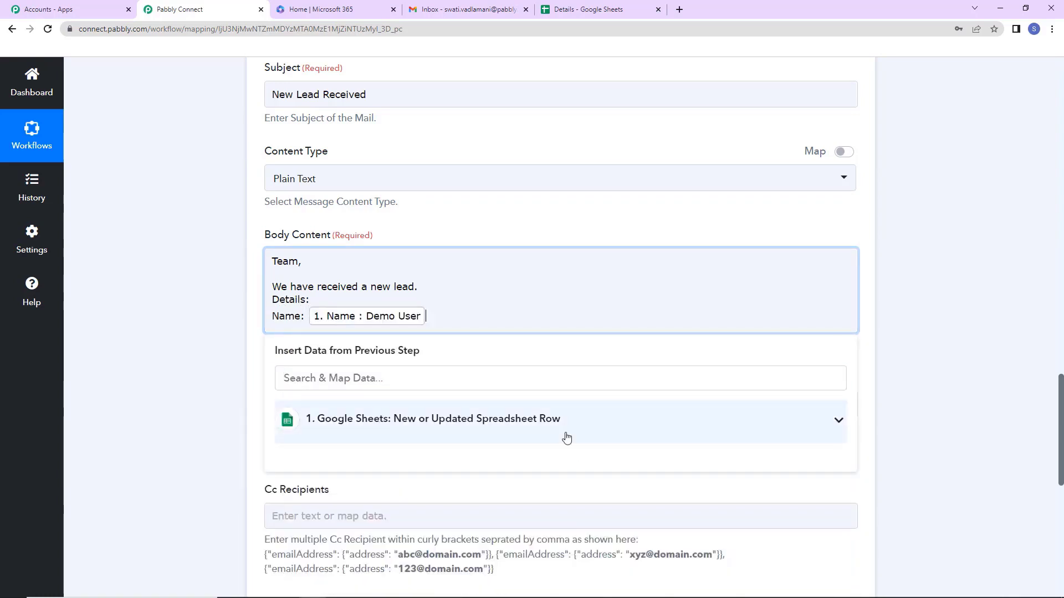
# Add Email Address and Contact Number lines mapped from the Google Sheets row.
pyautogui.press('Return')
pyautogui.write('Email Address:')
pyautogui.click(566, 438)
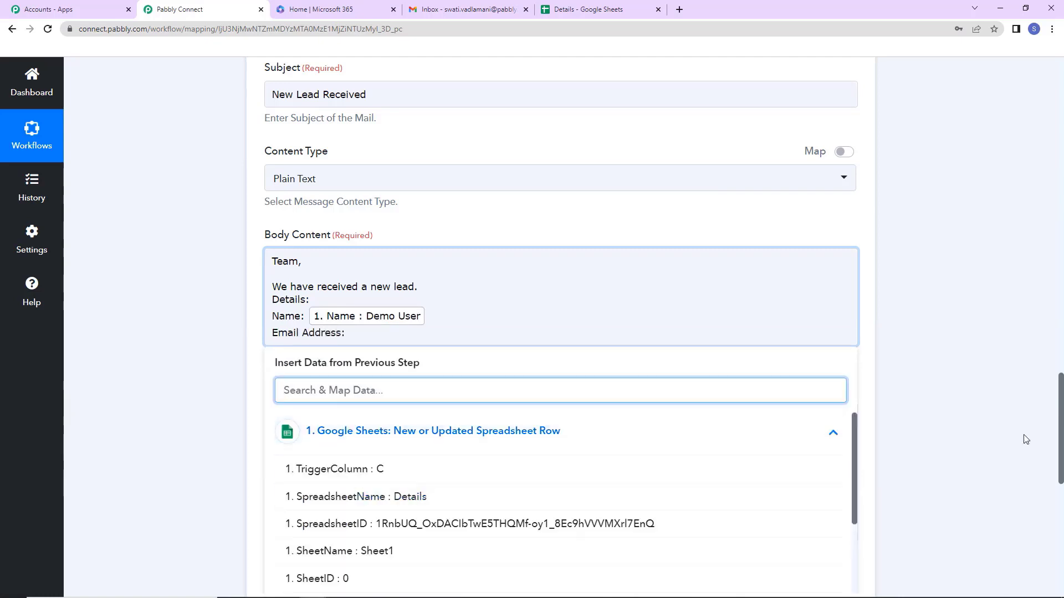
pyautogui.moveTo(1061, 424); pyautogui.dragTo(1061, 455)
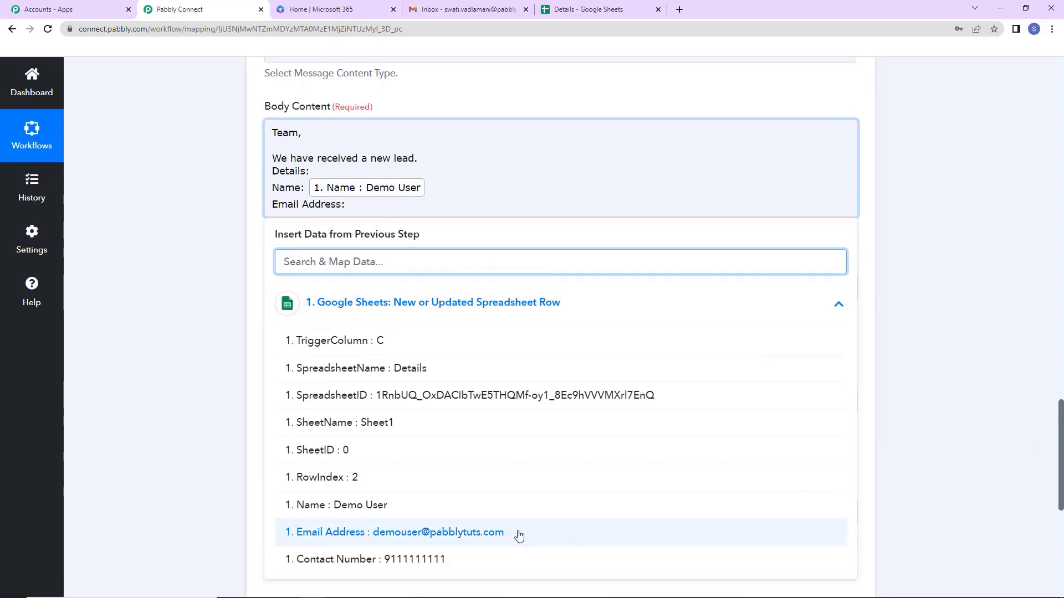
pyautogui.click(518, 532)
pyautogui.press('Return')
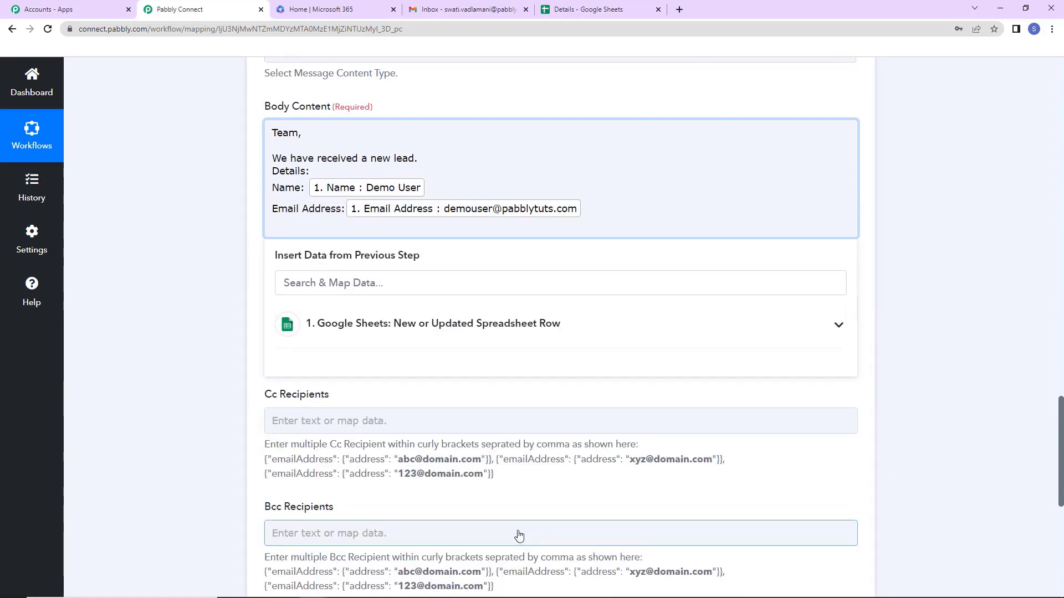
pyautogui.write('Contact Number:')
pyautogui.click(495, 331)
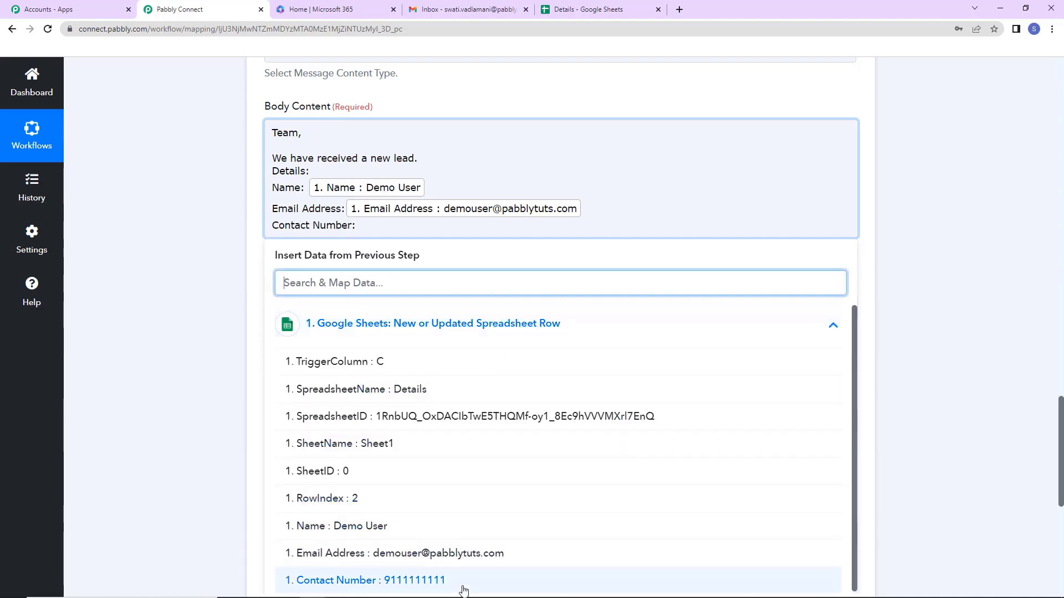
pyautogui.click(463, 582)
# End the body with 'Regards' and select the example multiple-recipient format.
pyautogui.press('Return')
pyautogui.press('Return')
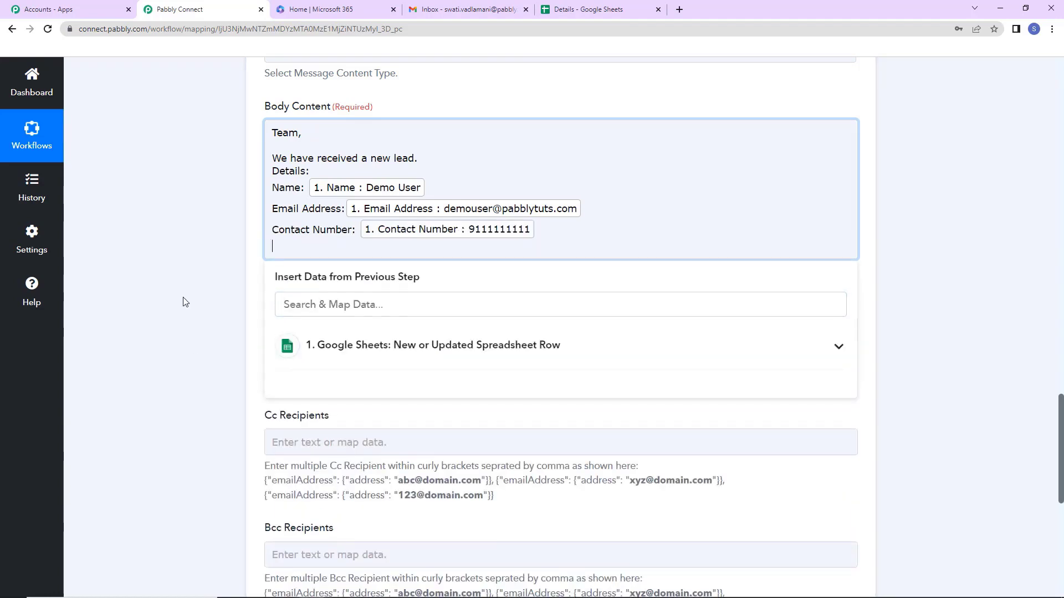
pyautogui.write('Regards')
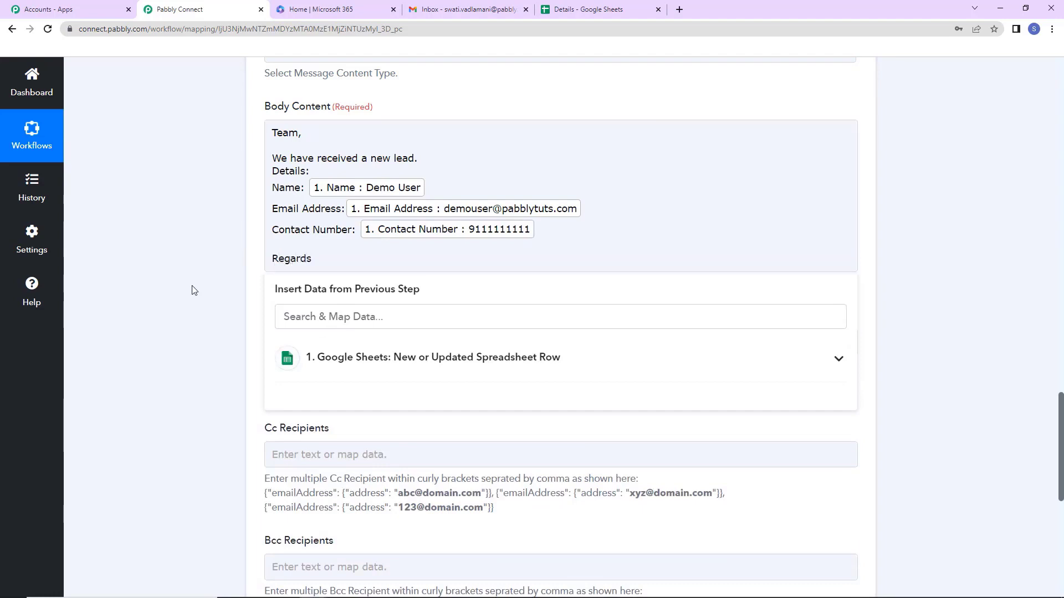
pyautogui.click(194, 290)
pyautogui.scroll(-2, 199, 315)
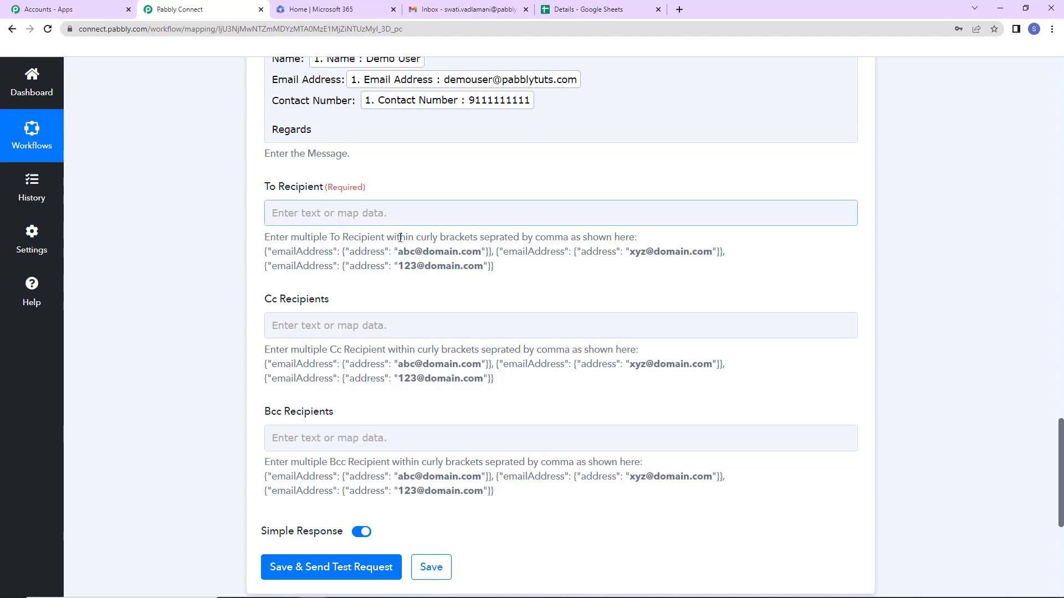
pyautogui.moveTo(502, 266); pyautogui.dragTo(268, 254)
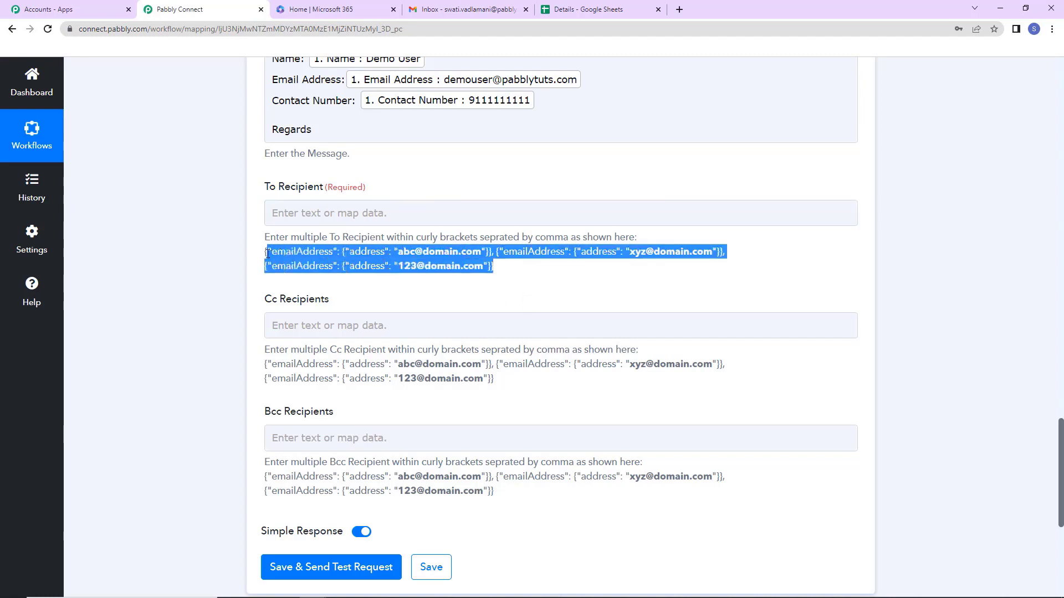
# Paste the example recipient format into To Recipient and replace the first address.
pyautogui.rightClick(266, 254)
pyautogui.click(298, 268)
pyautogui.click(303, 216)
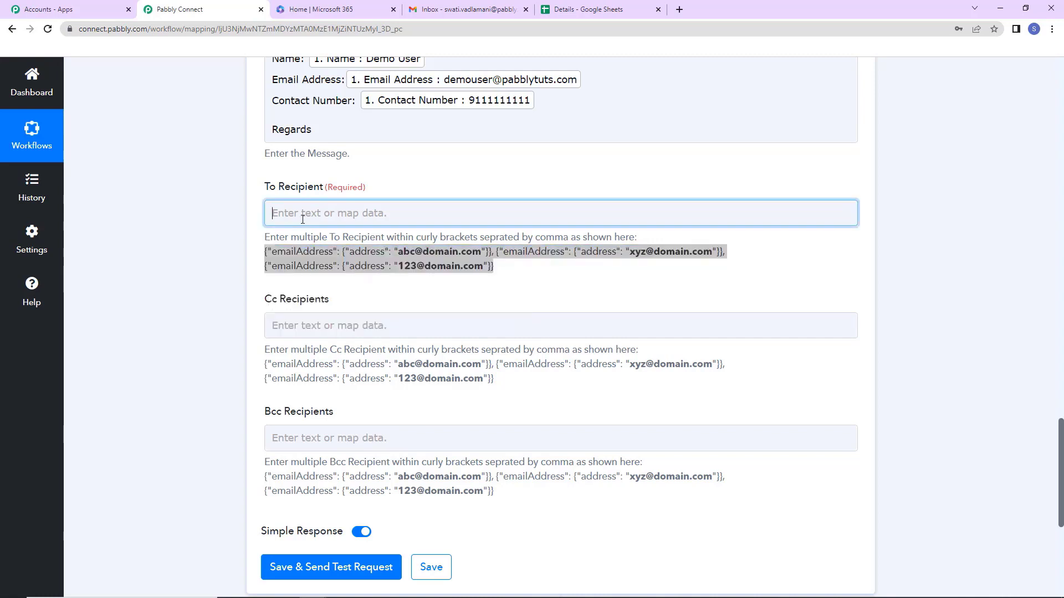
pyautogui.hotkey('ctrl', 'v')
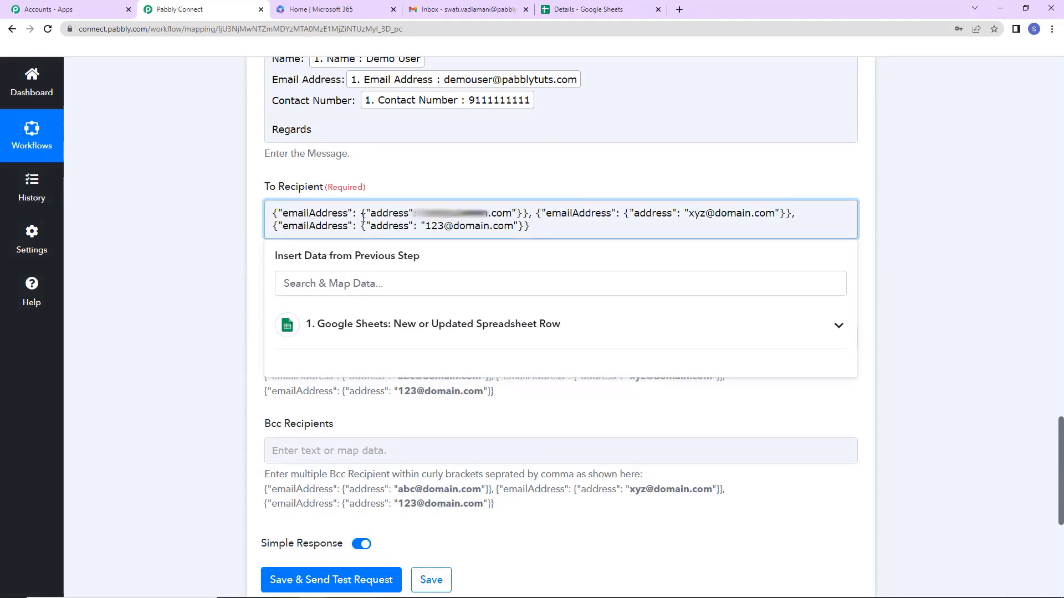
pyautogui.moveTo(422, 212); pyautogui.dragTo(511, 212)
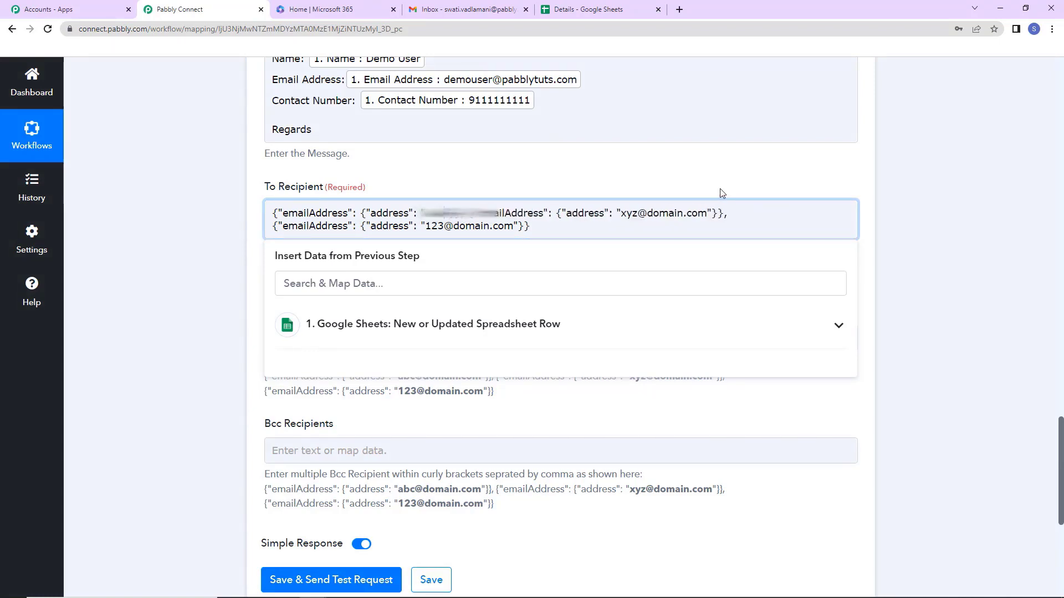
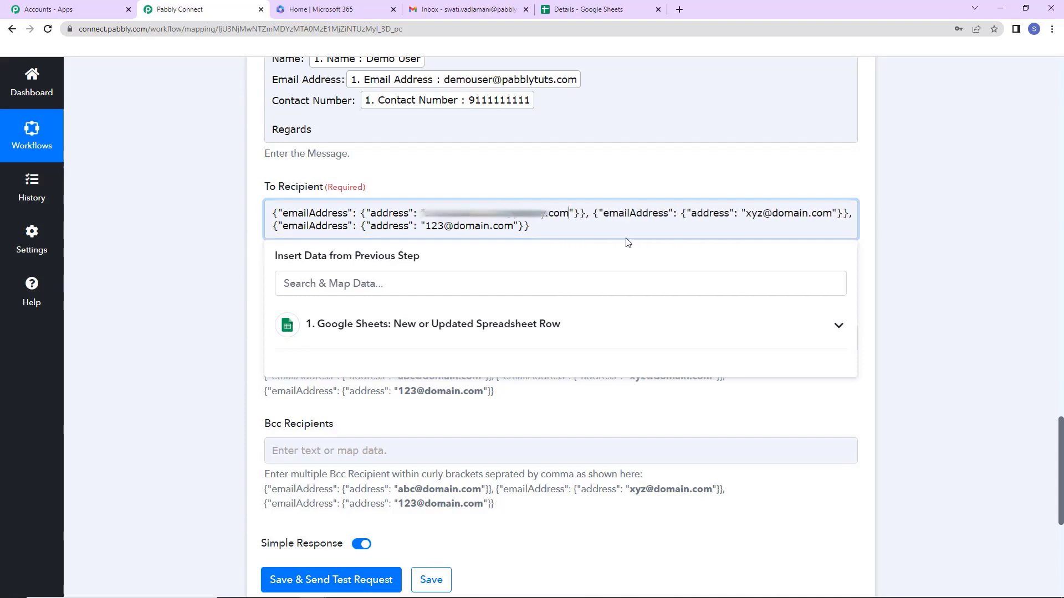
# Replace the two remaining placeholder addresses with the other recipients' e-mail addresses.
pyautogui.moveTo(746, 215); pyautogui.dragTo(830, 217)
pyautogui.press('BackSpace')
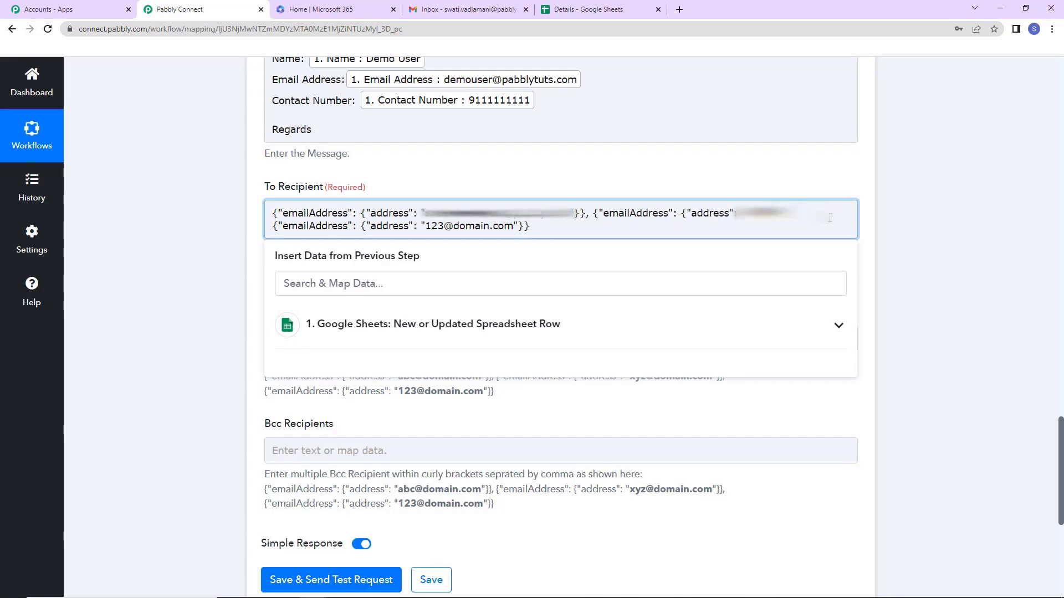
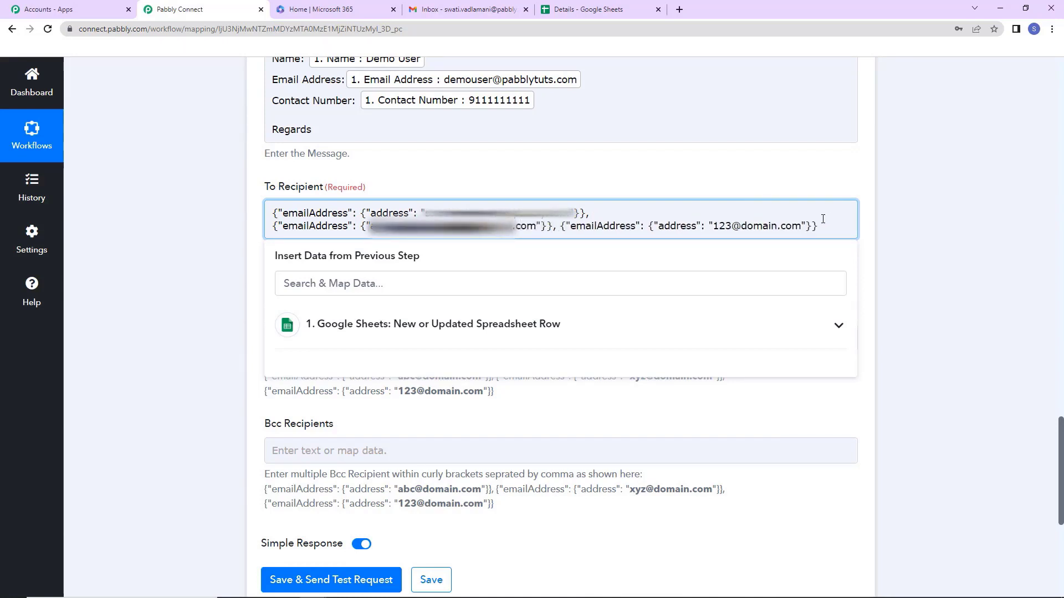
pyautogui.scroll(-2, 487, 219)
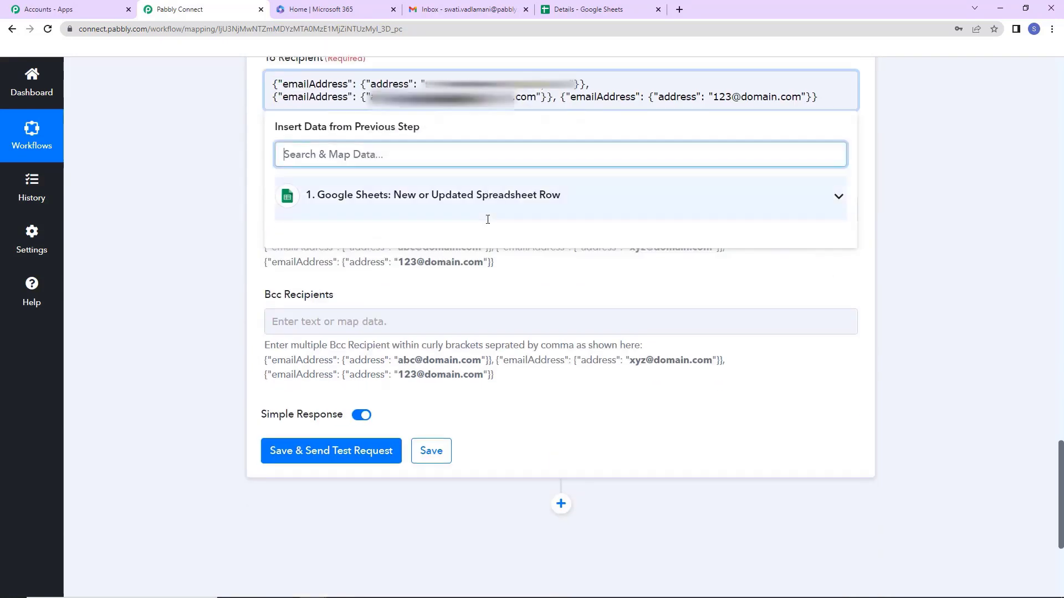
pyautogui.moveTo(713, 97); pyautogui.dragTo(801, 97)
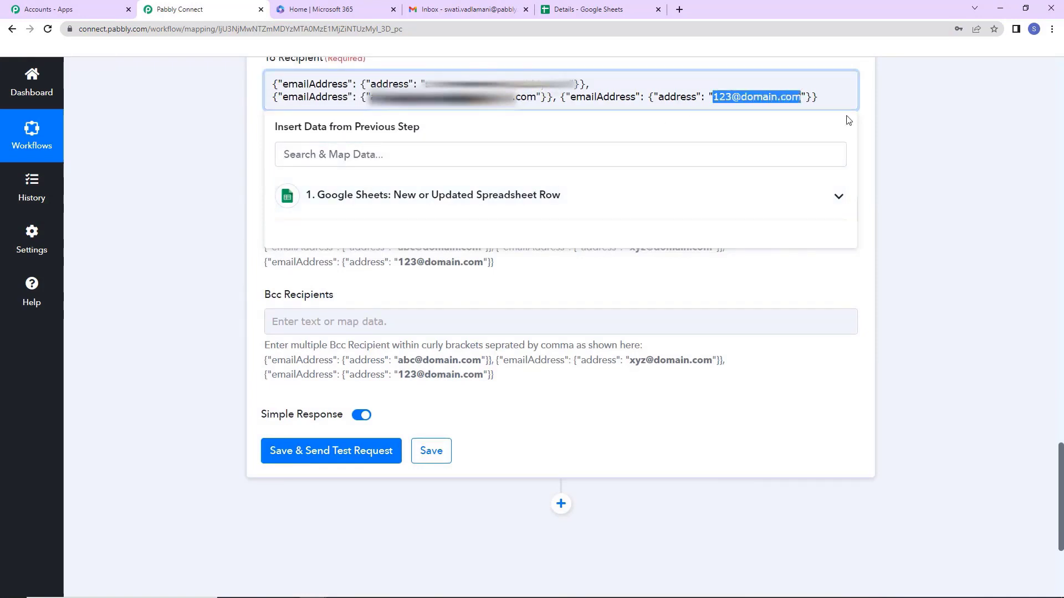
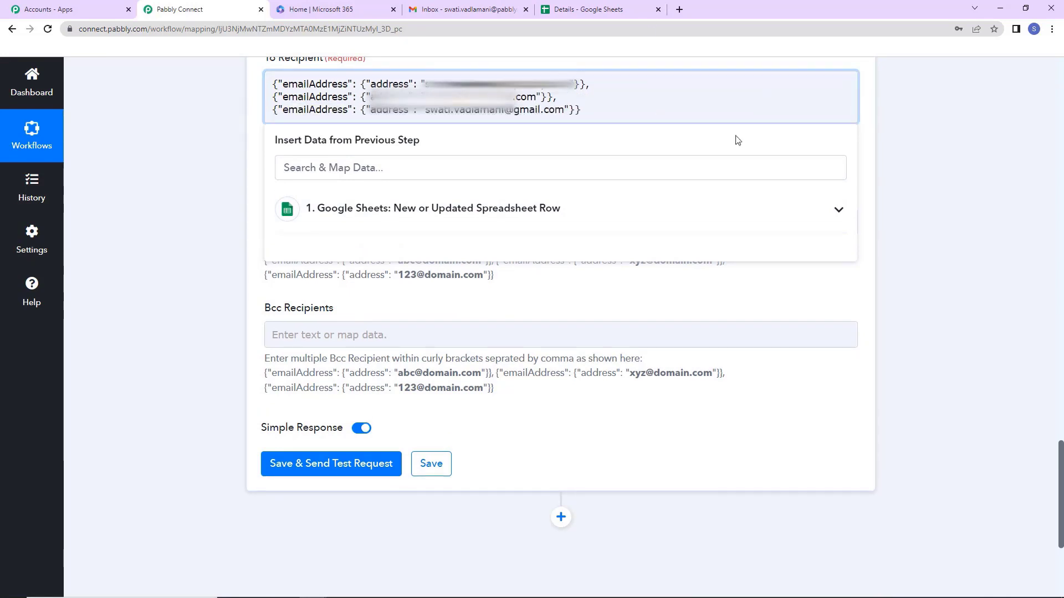
pyautogui.click(906, 143)
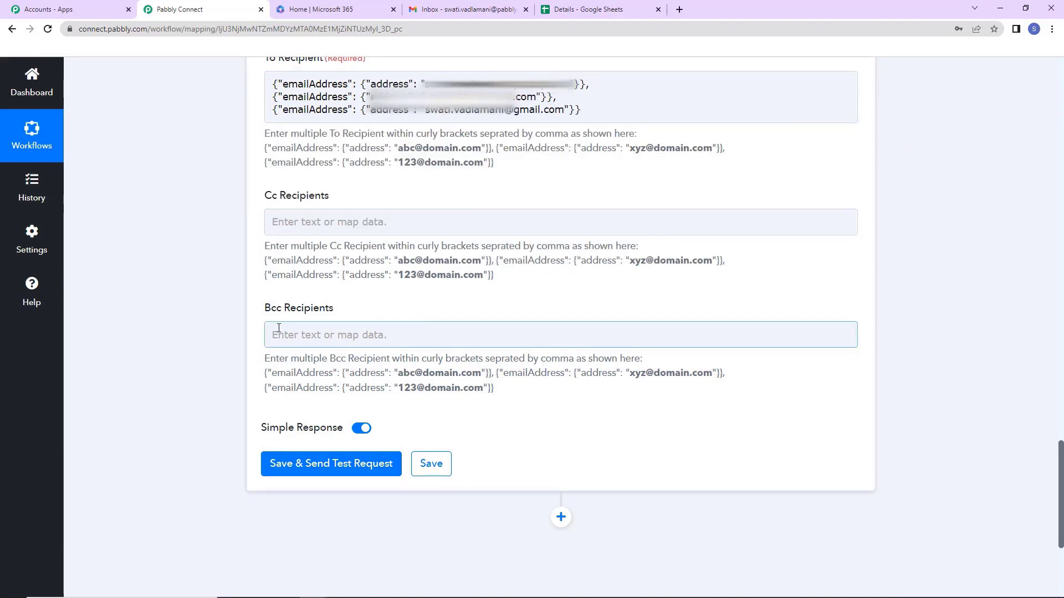
# Save and send the test email, confirm status 202, then switch to Gmail.
pyautogui.click(314, 475)
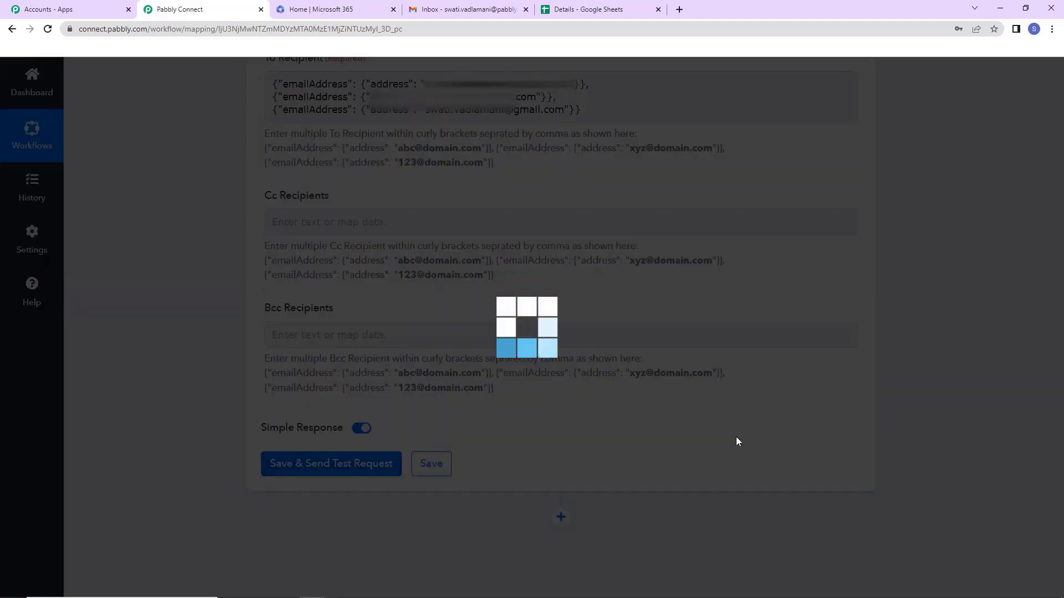
pyautogui.scroll(-2, 889, 404)
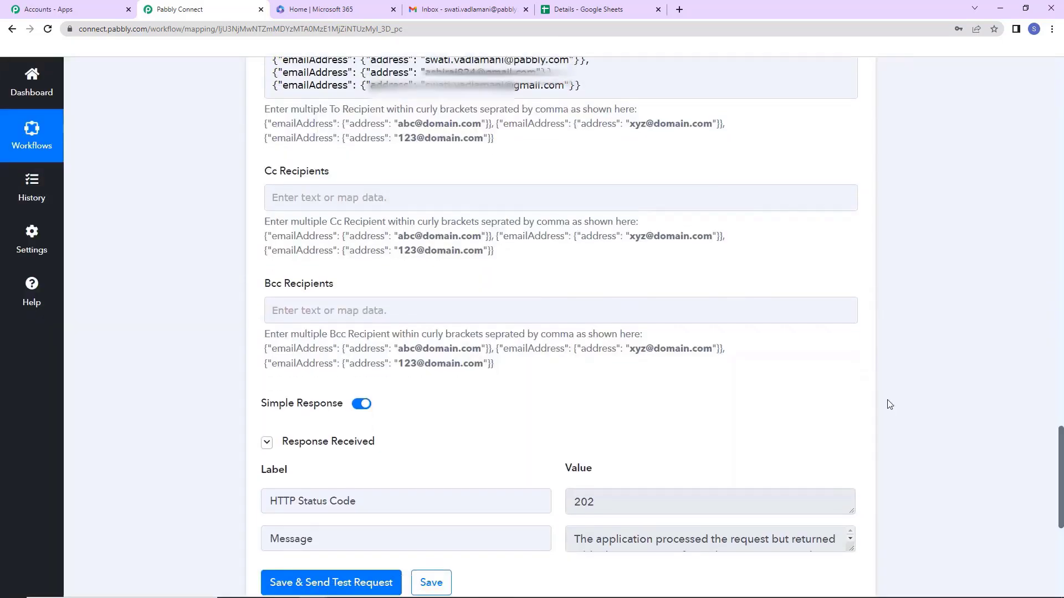
pyautogui.moveTo(857, 455); pyautogui.dragTo(871, 489)
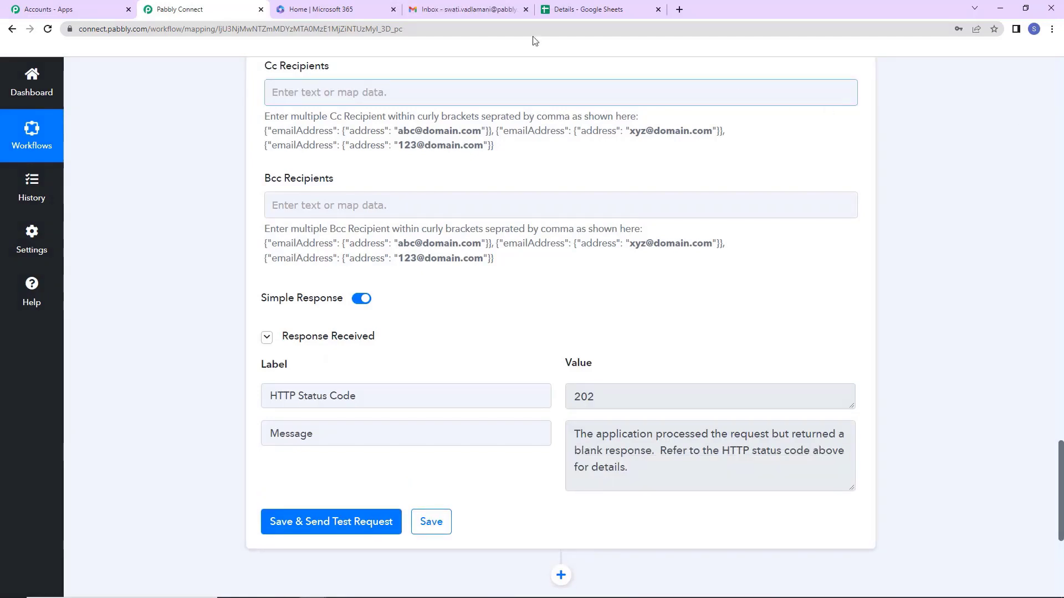
pyautogui.click(476, 10)
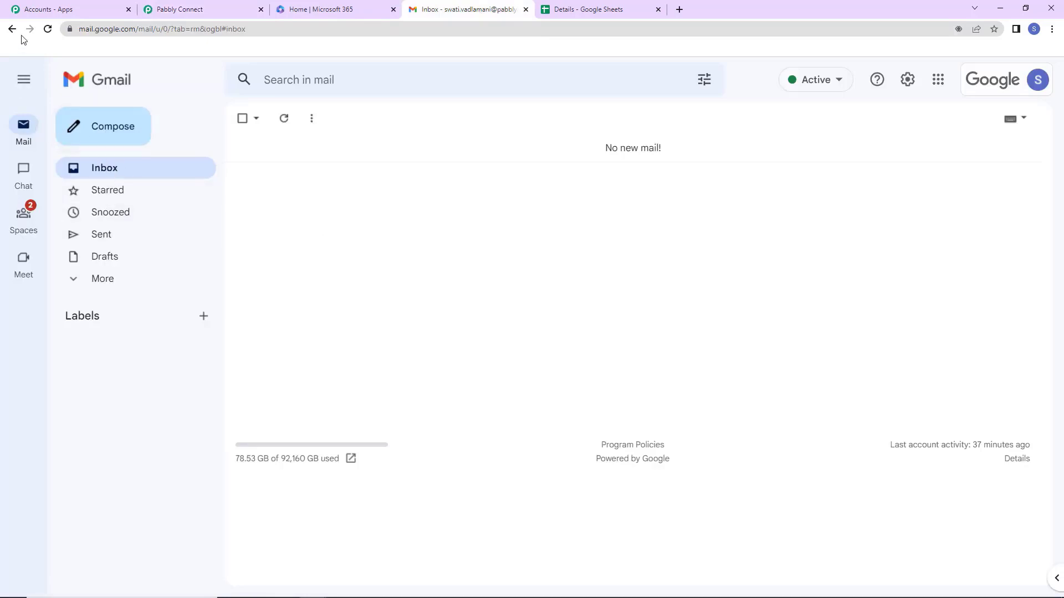
# Reload the Gmail inbox and open the New Lead Received email showing the lead's name, email and contact number.
pyautogui.click(48, 32)
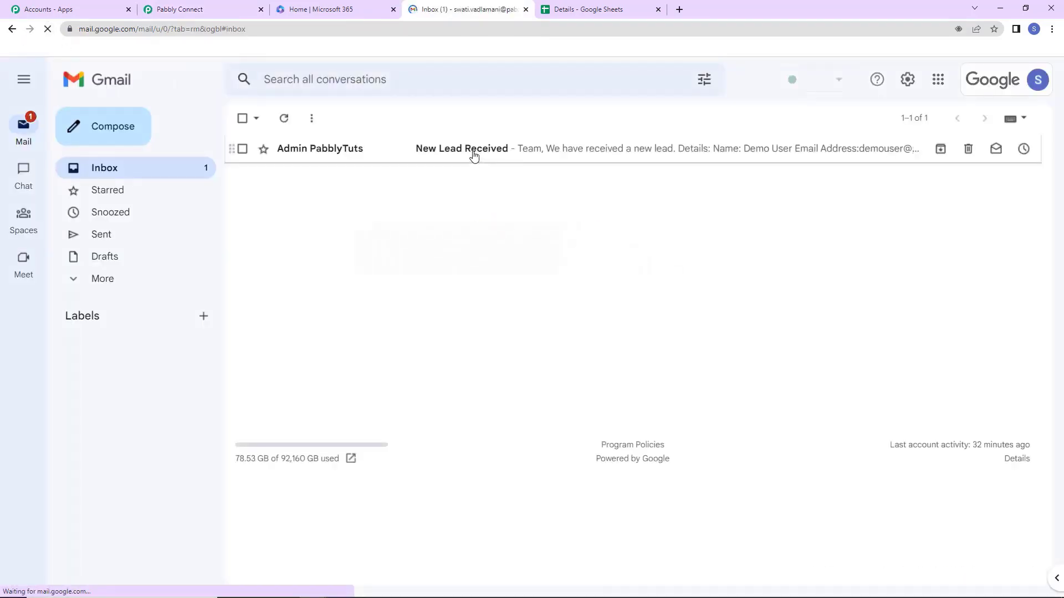
pyautogui.click(474, 155)
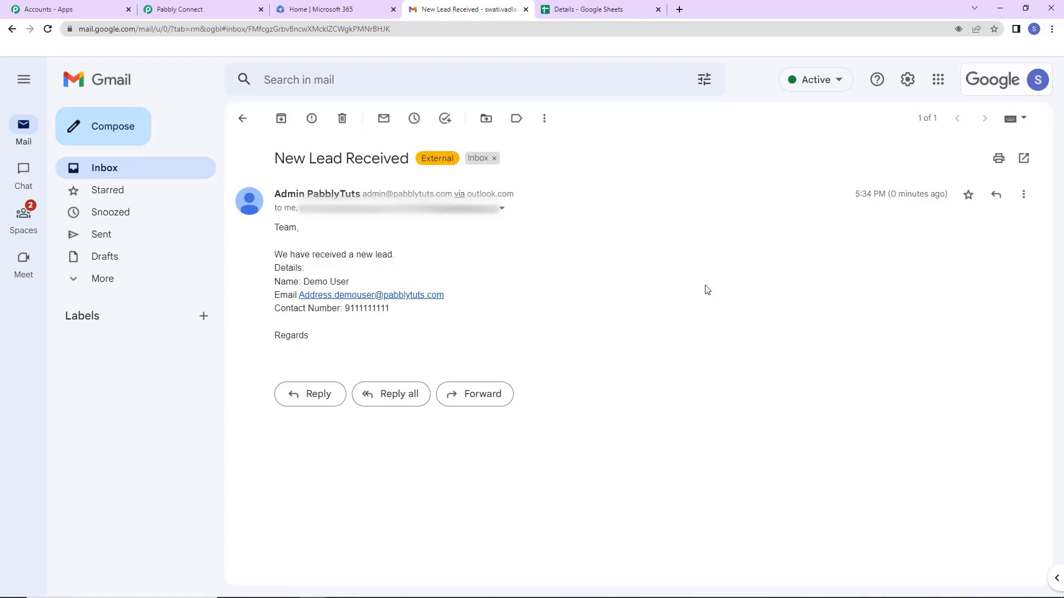
# Add a test lead's name, e-mail and contact number to cells A3–C3 of the Details sheet, then return to Gmail.
pyautogui.click(574, 11)
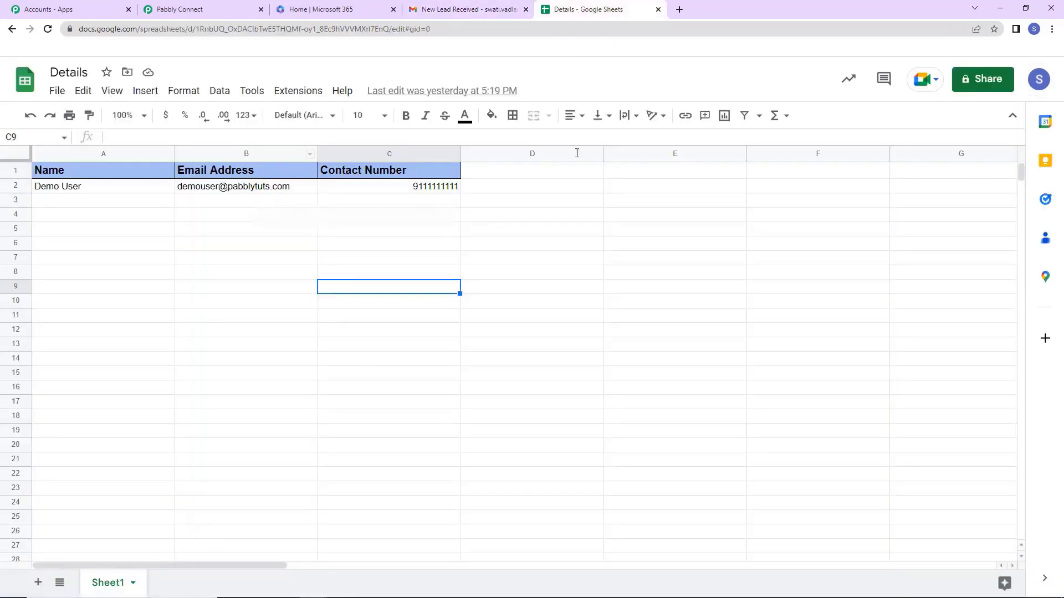
pyautogui.click(139, 201)
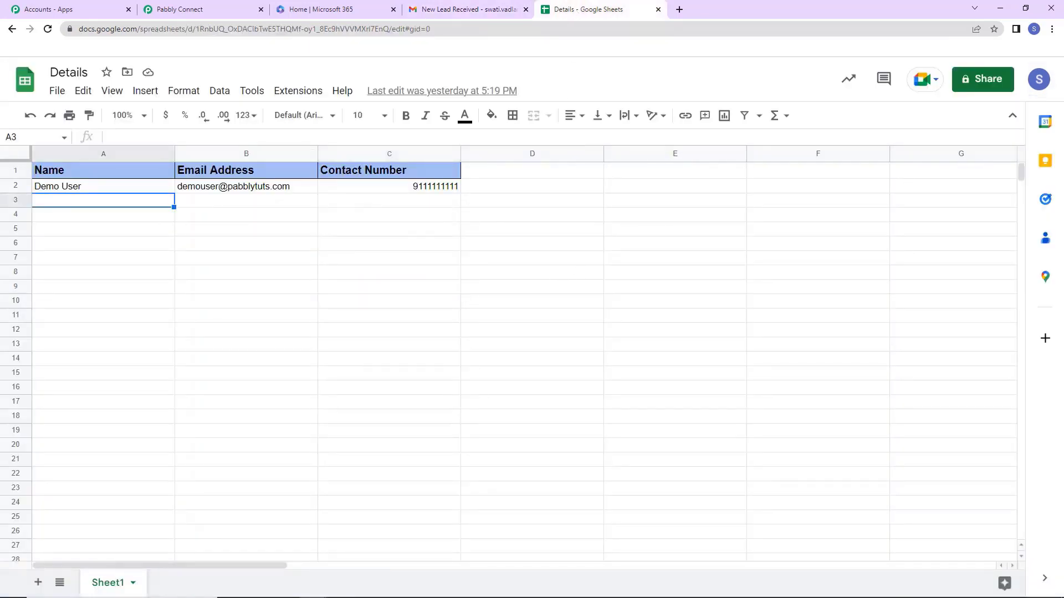
pyautogui.write('Test User')
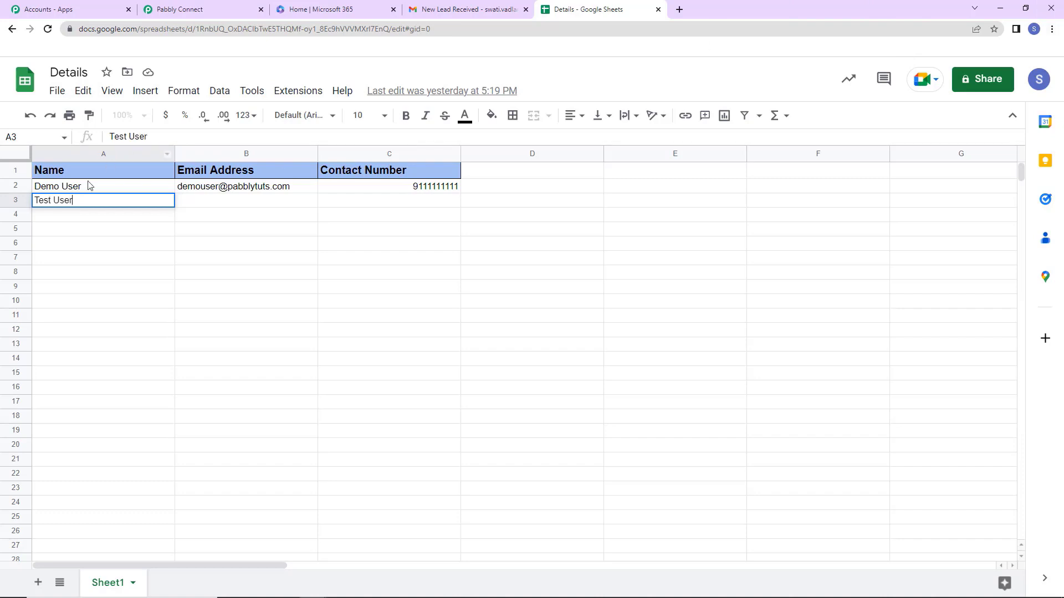
pyautogui.click(207, 204)
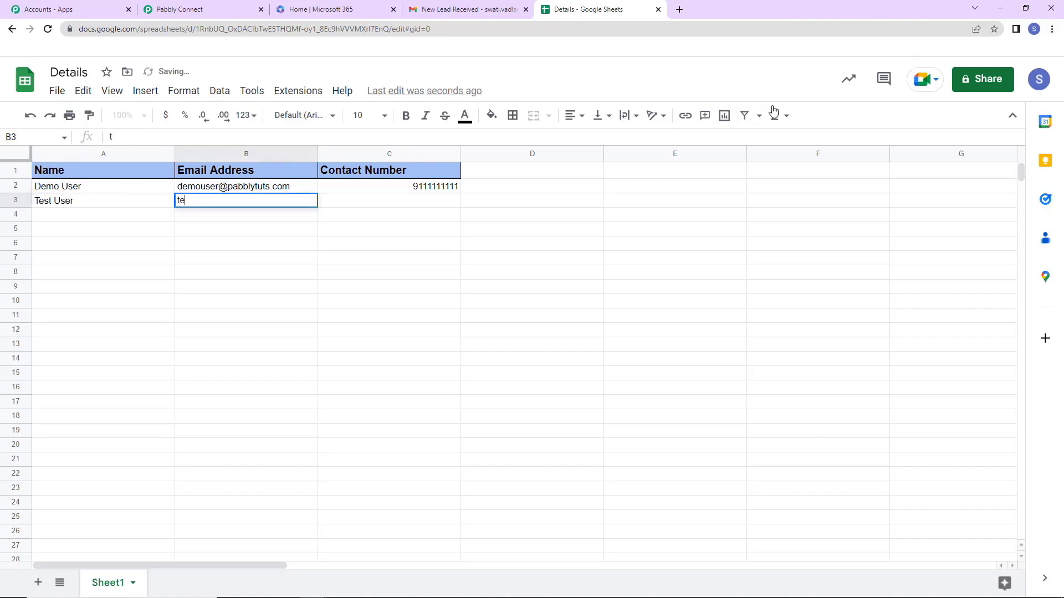
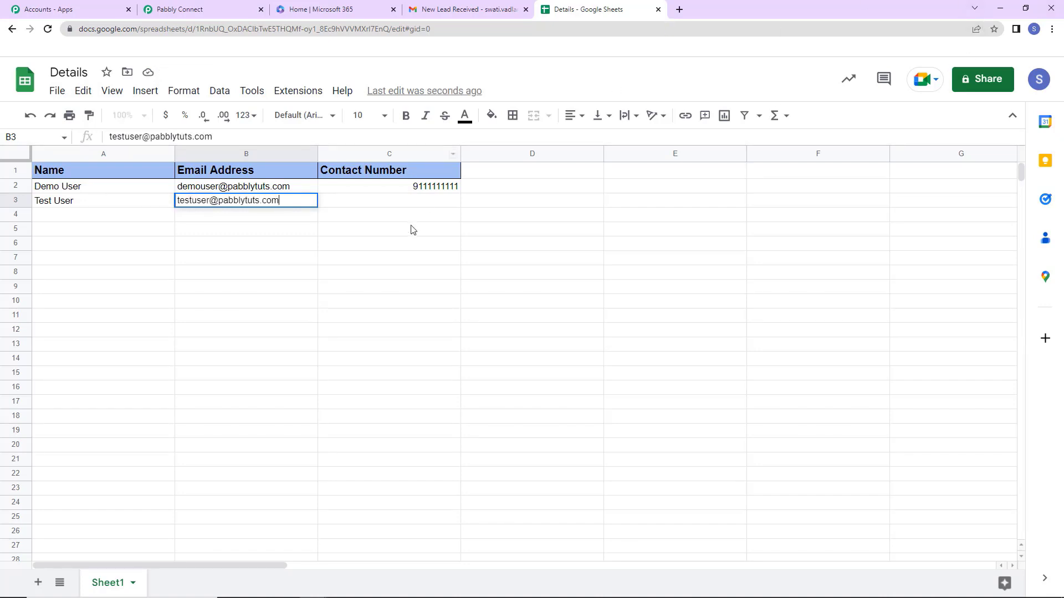
pyautogui.click(421, 207)
pyautogui.write('1234567890')
pyautogui.click(446, 258)
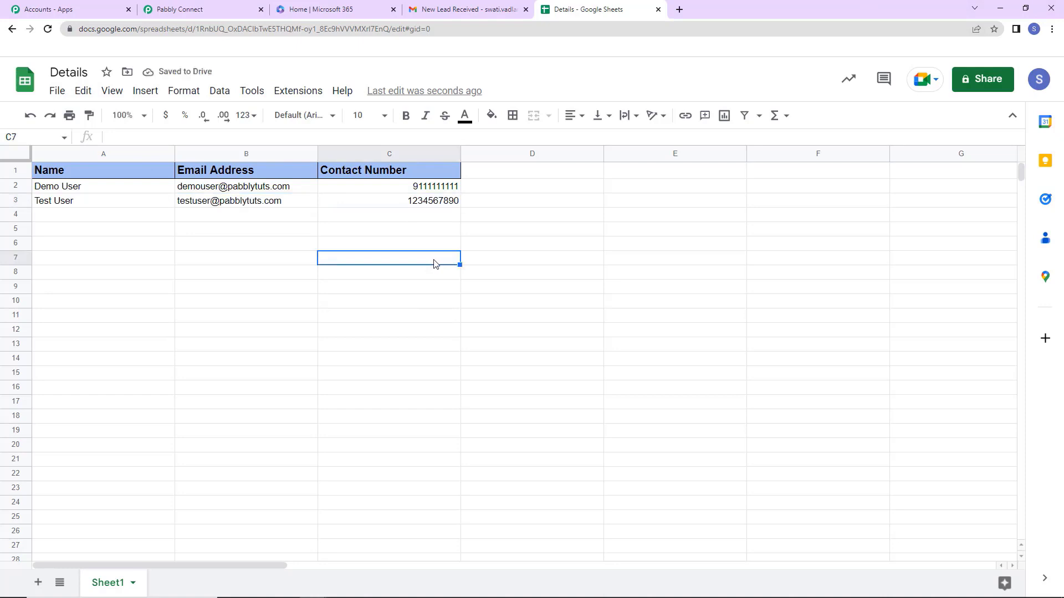
pyautogui.click(475, 9)
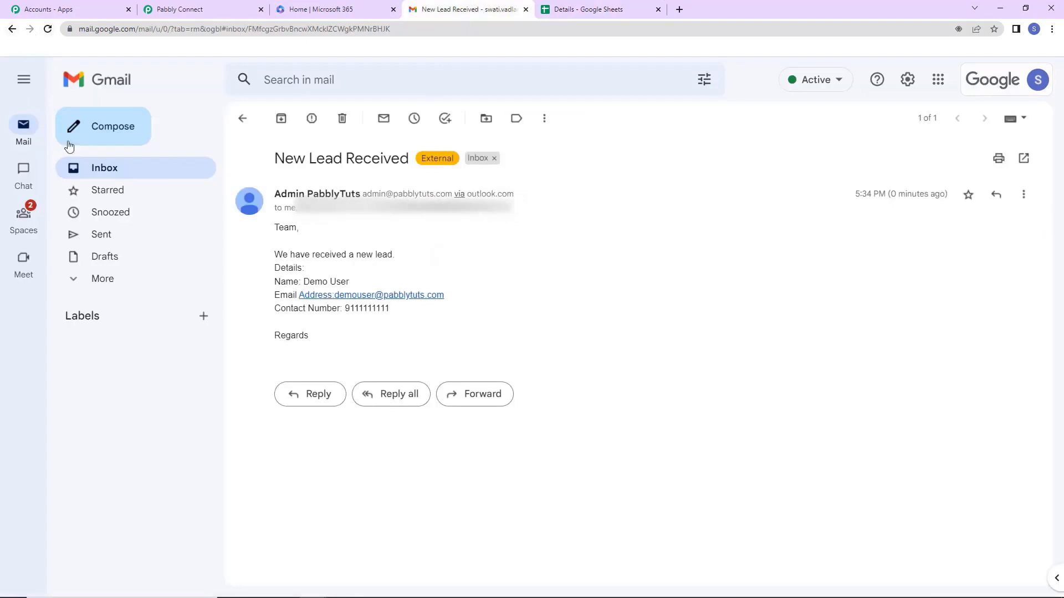
# Reload the inbox, open the newest New Lead Received email with the test lead's details, then return to the Pabbly workflow.
pyautogui.click(104, 168)
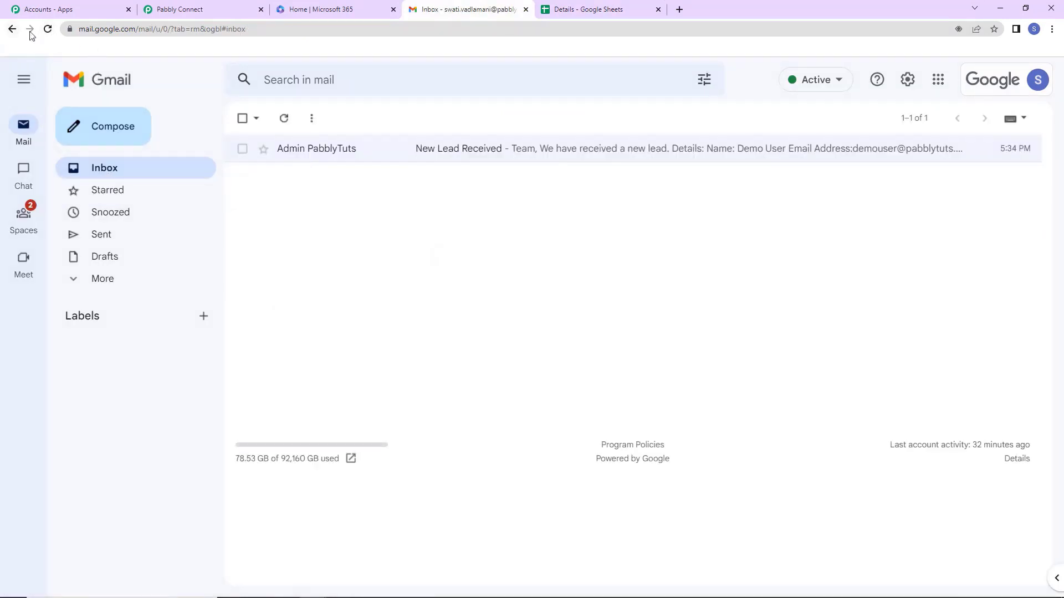
pyautogui.click(48, 29)
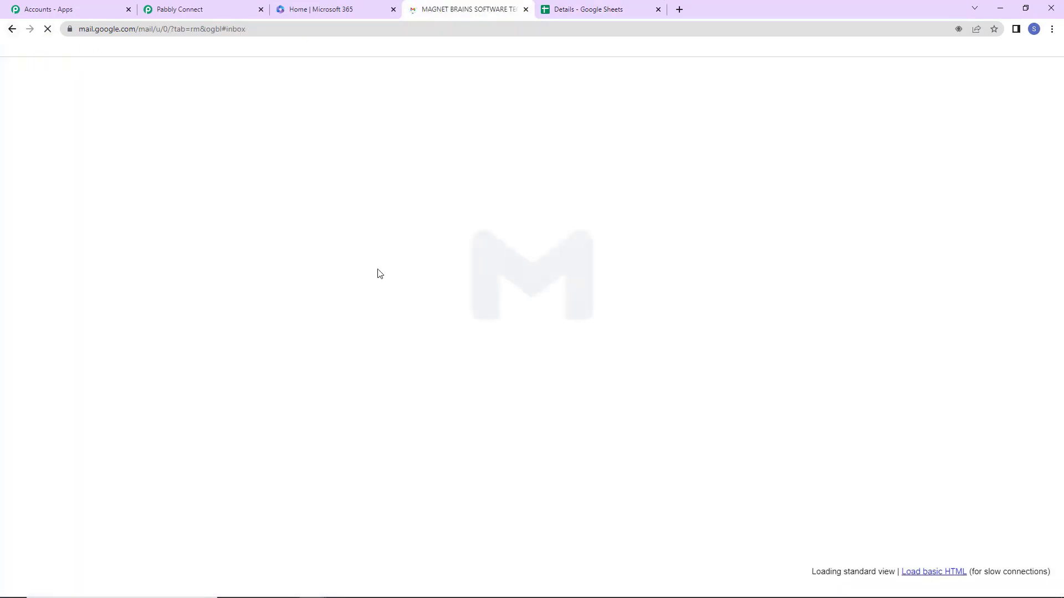
pyautogui.click(532, 149)
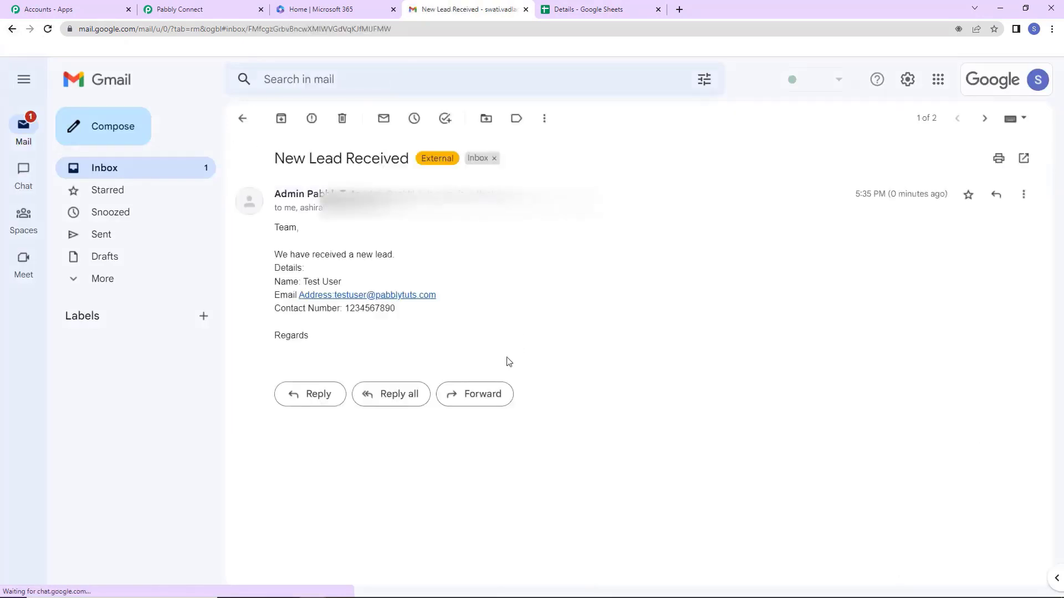
pyautogui.moveTo(280, 255); pyautogui.dragTo(406, 328)
pyautogui.click(536, 330)
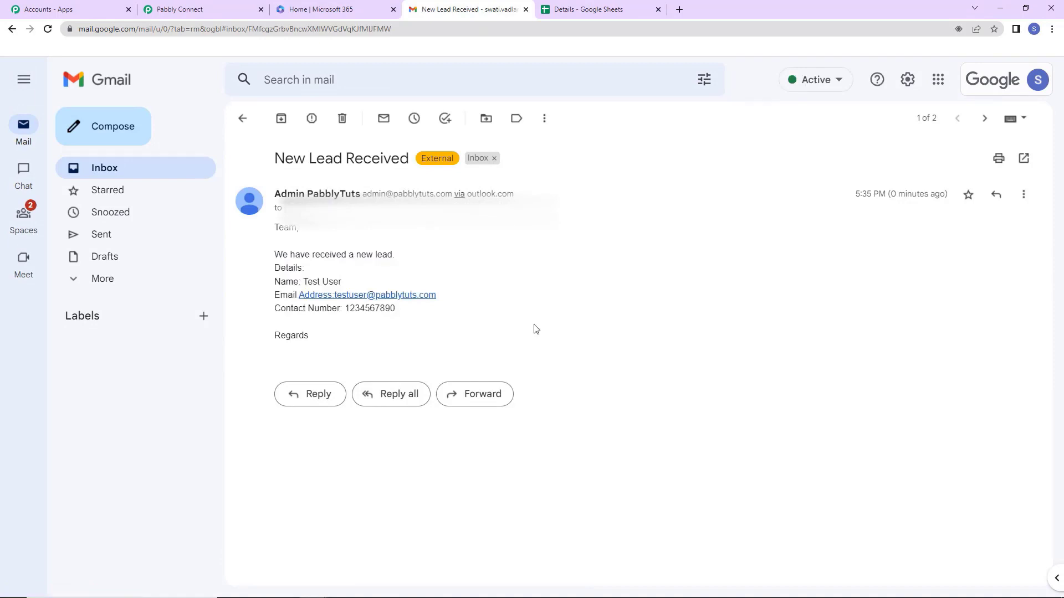
pyautogui.click(195, 10)
pyautogui.moveTo(1060, 481); pyautogui.dragTo(1044, 73)
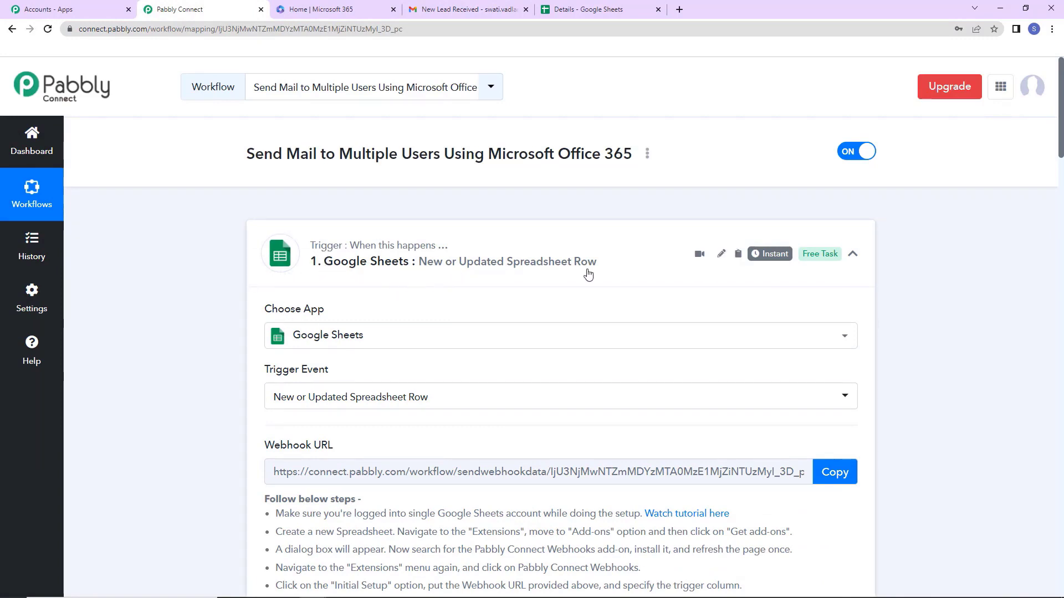
# Collapse the Google Sheets trigger card and the Microsoft Office 365 action card.
pyautogui.click(853, 255)
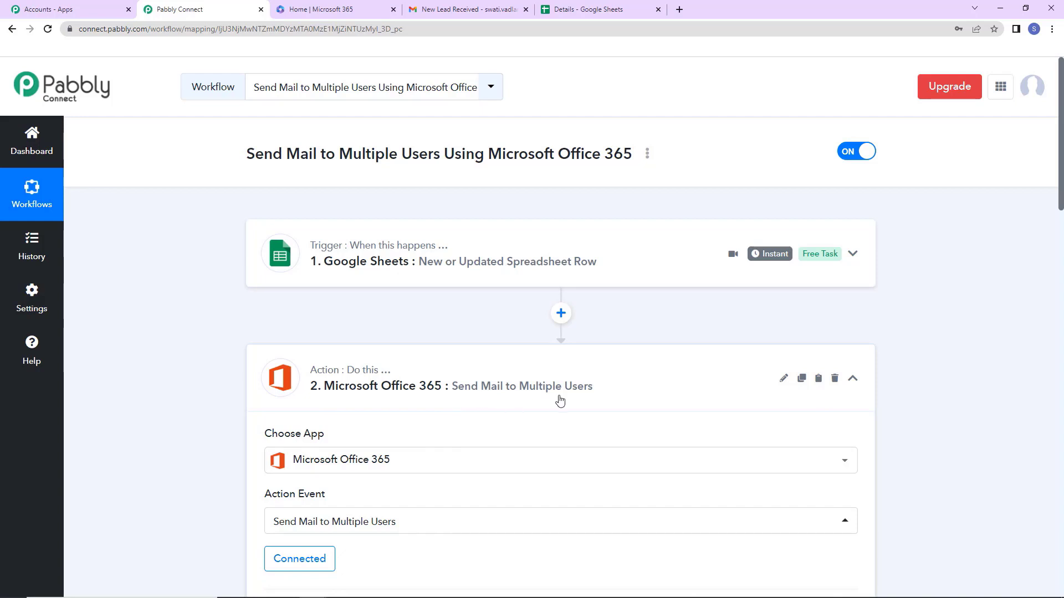
pyautogui.click(853, 379)
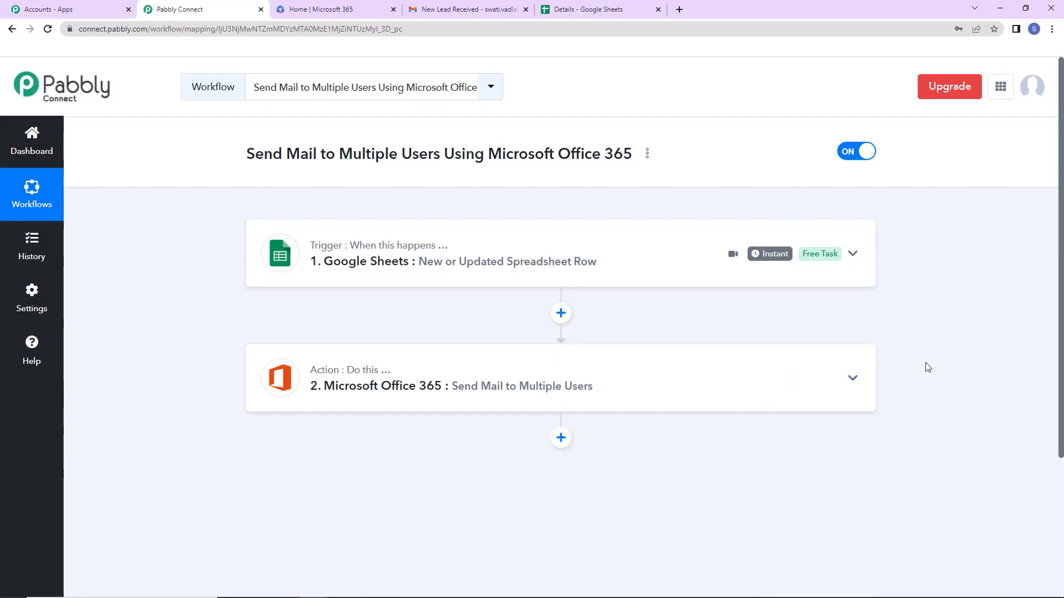
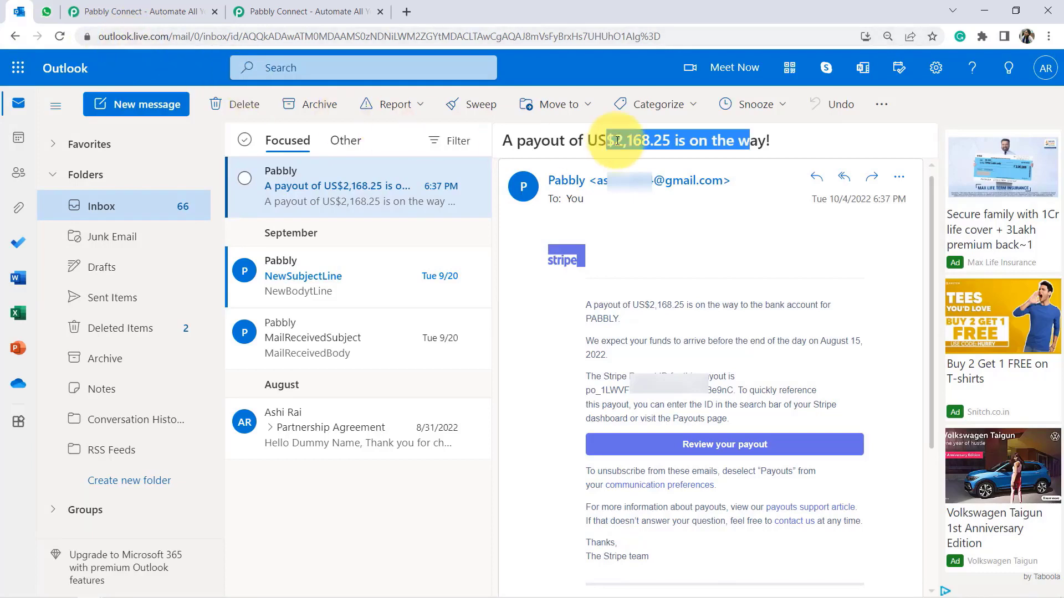
# Highlight the WhatsApp payout message and check it against the US$2,168.25 Outlook email.
pyautogui.click(593, 138)
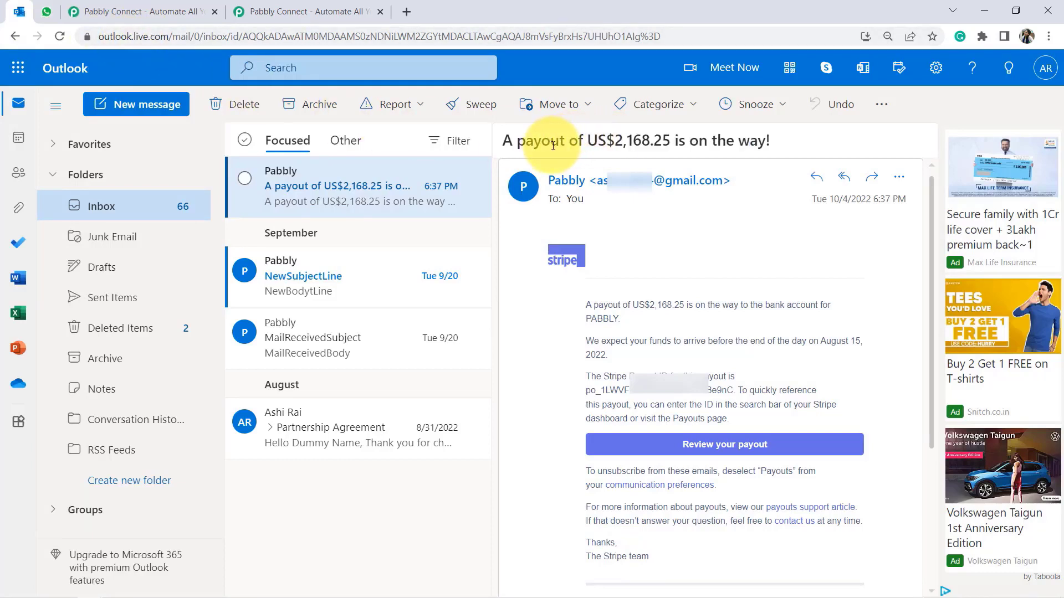
pyautogui.click(47, 11)
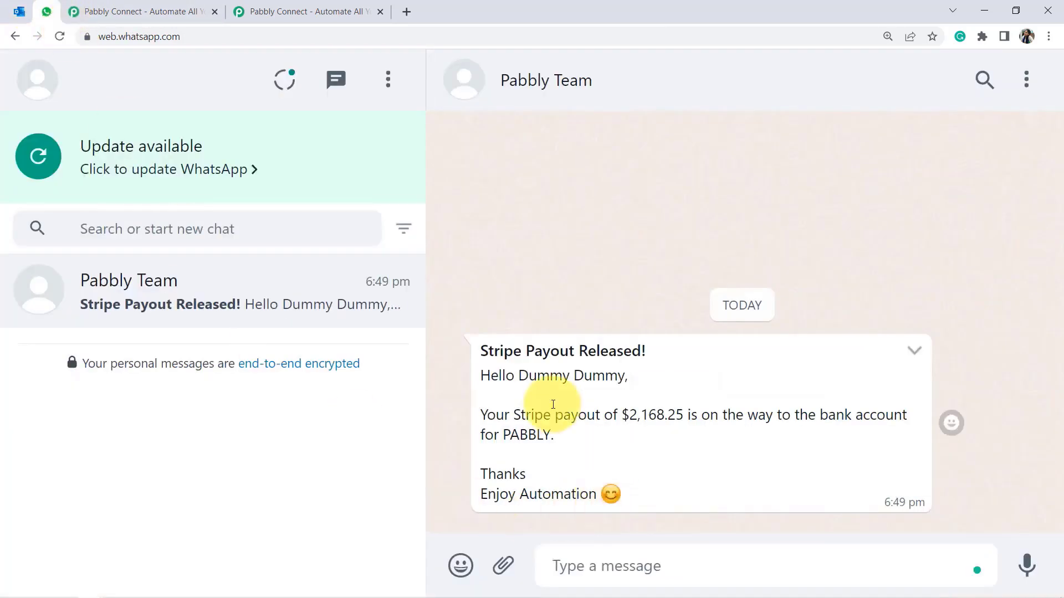
pyautogui.moveTo(494, 351); pyautogui.dragTo(540, 462)
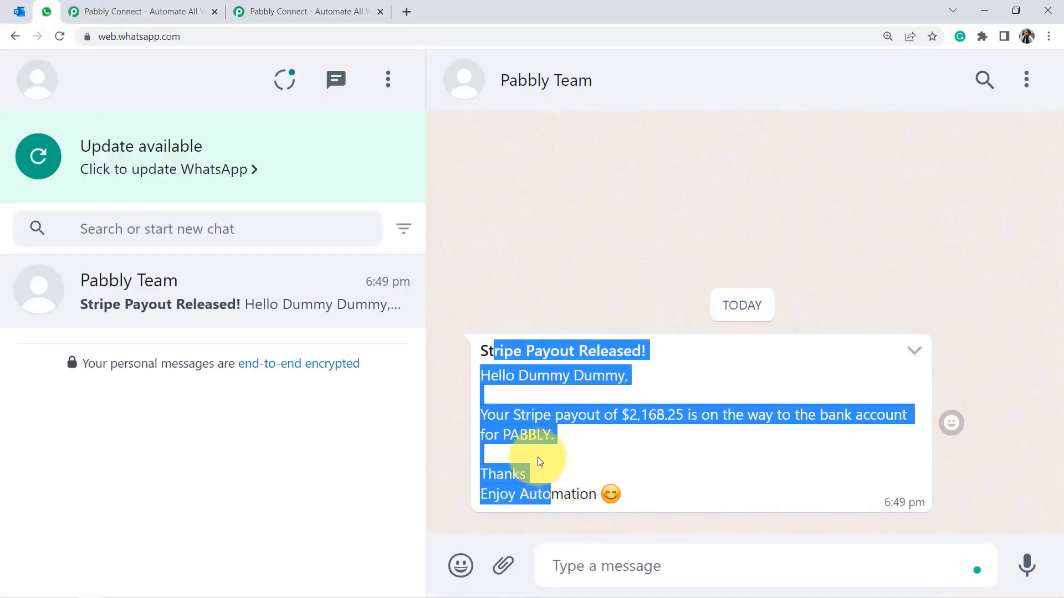
pyautogui.click(539, 451)
pyautogui.moveTo(481, 350); pyautogui.dragTo(542, 438)
pyautogui.click(19, 11)
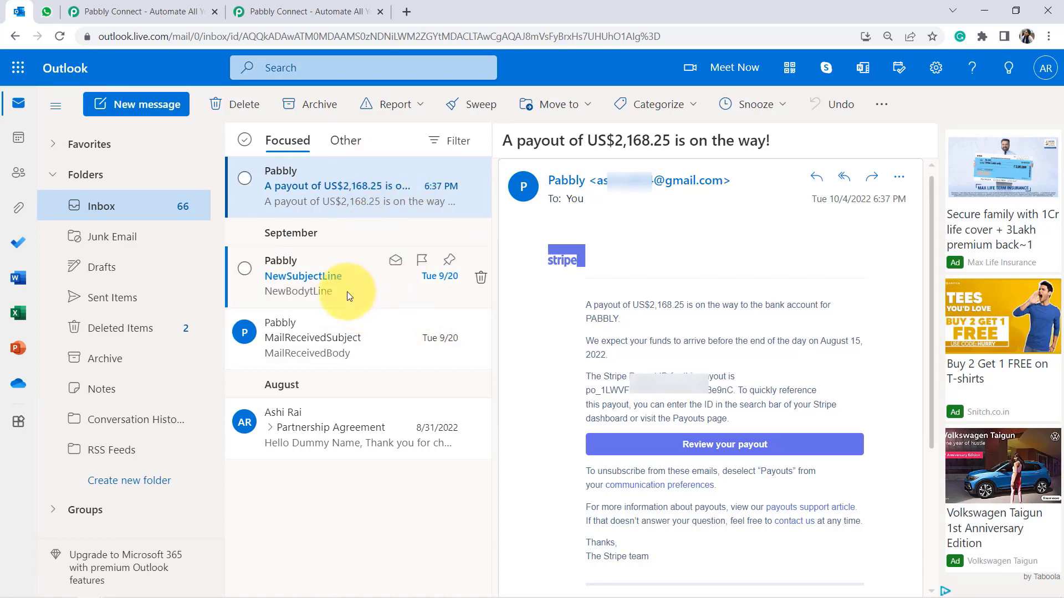
# Highlight the whole Stripe Payout Released message, recheck the email, then go to Pabbly Connect.
pyautogui.click(47, 11)
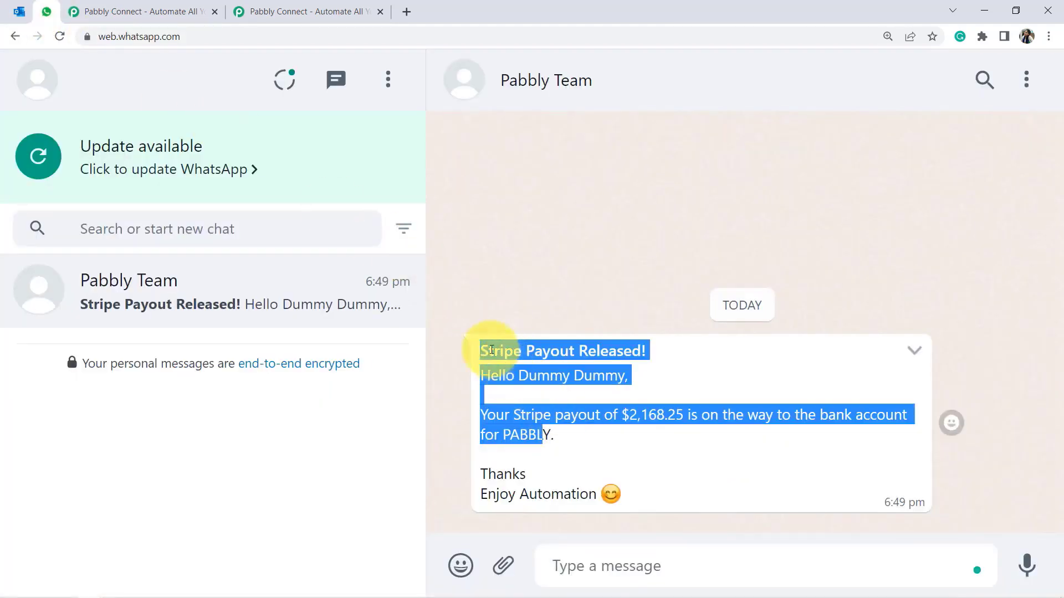
pyautogui.click(493, 351)
pyautogui.moveTo(493, 350); pyautogui.dragTo(619, 509)
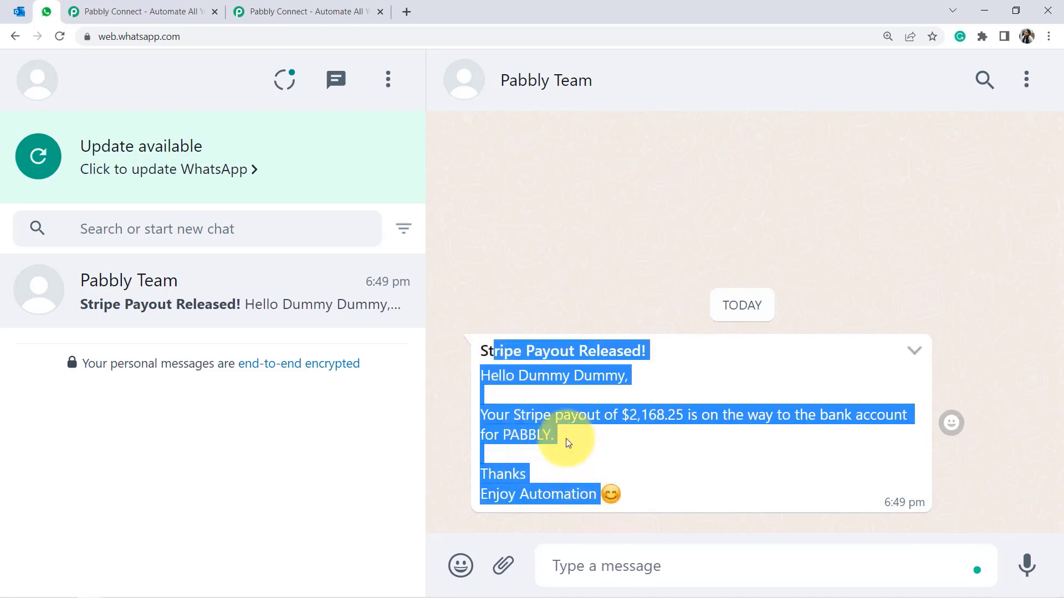
pyautogui.click(32, 8)
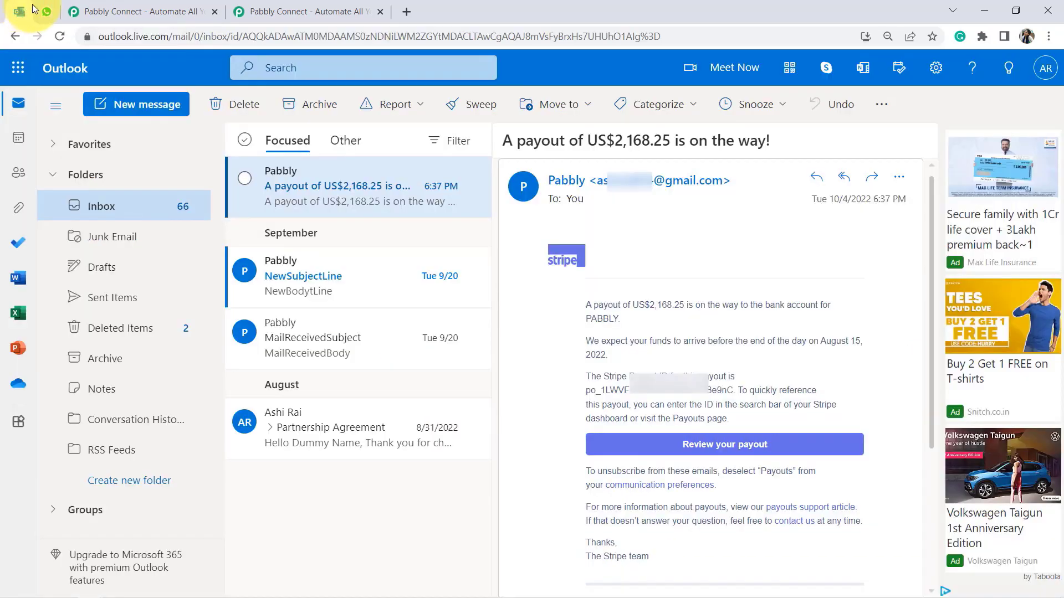
pyautogui.click(46, 10)
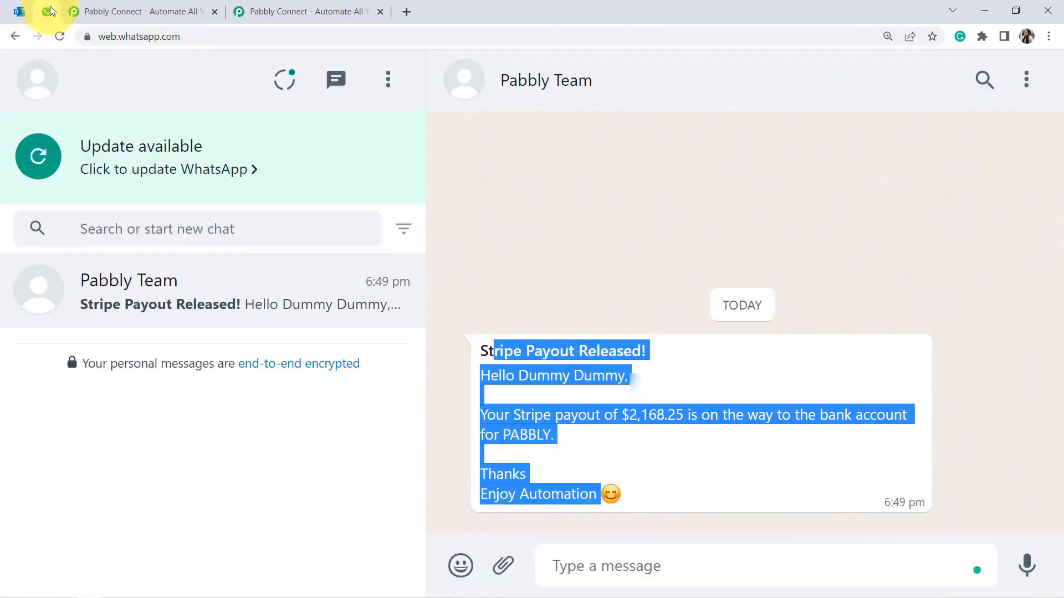
pyautogui.click(151, 11)
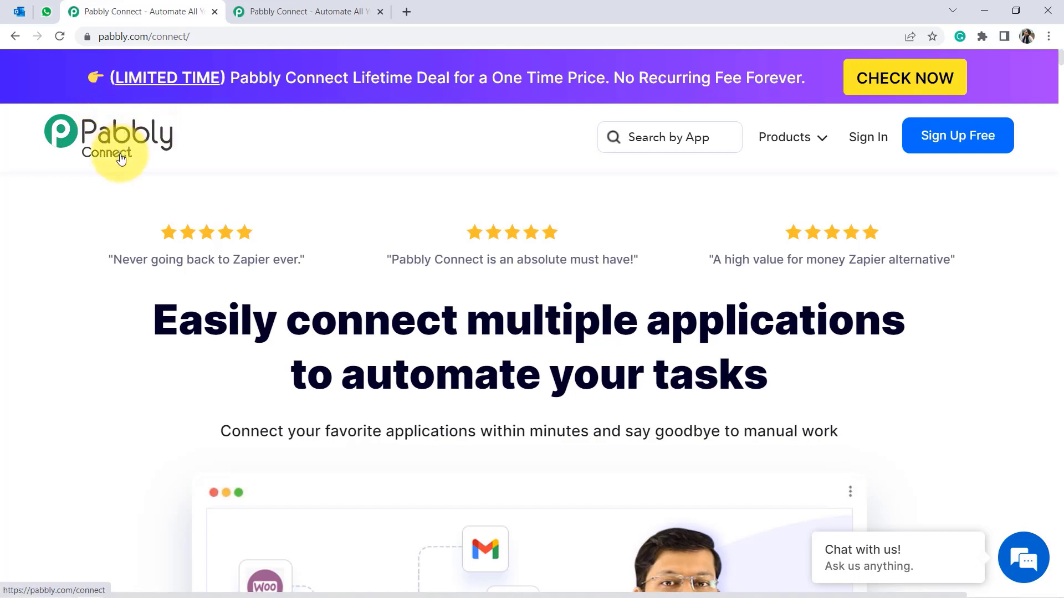
# Sign in from pabbly.com/connect and open the Pabbly Connect dashboard via Access Now.
pyautogui.moveTo(113, 35); pyautogui.dragTo(212, 38)
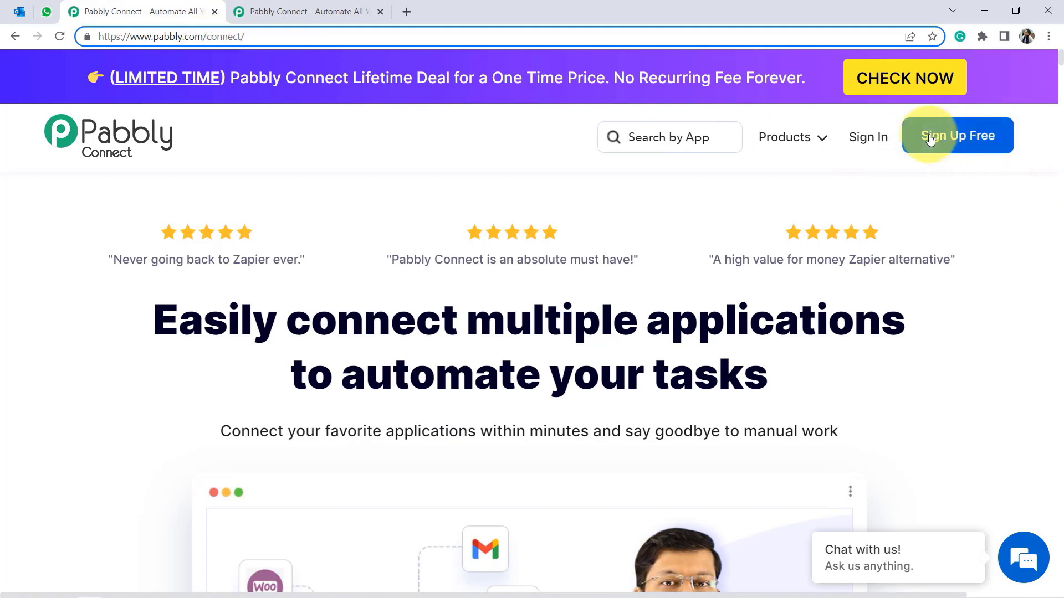
pyautogui.click(861, 142)
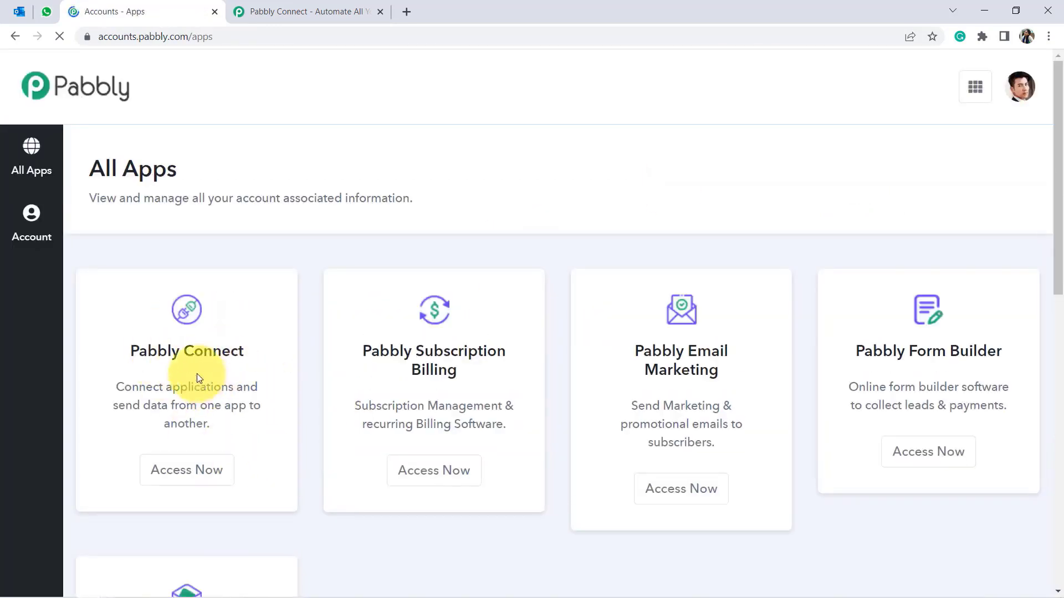
pyautogui.click(187, 469)
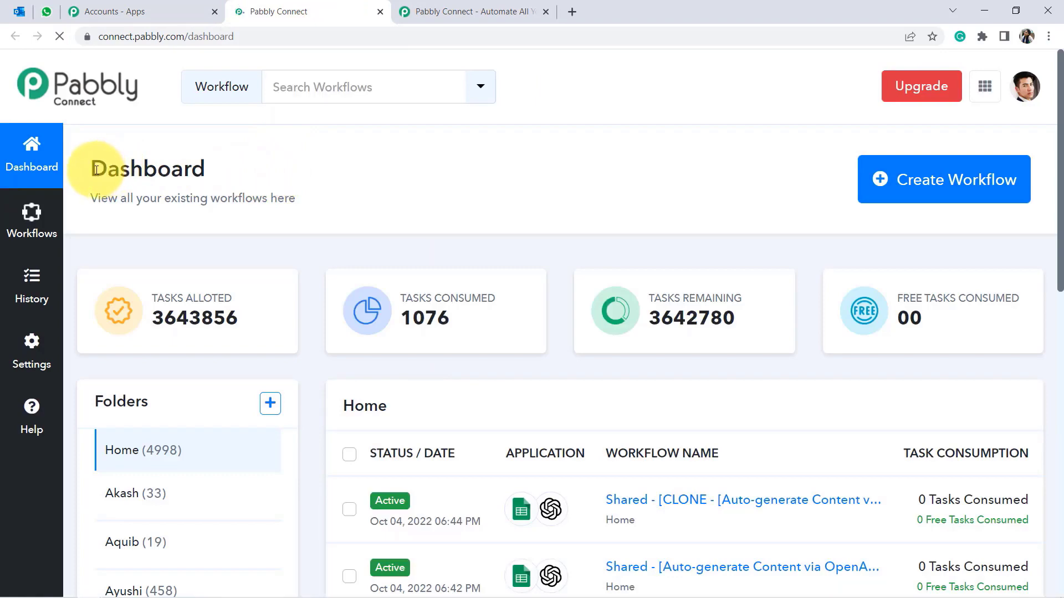
pyautogui.moveTo(96, 170); pyautogui.dragTo(204, 167)
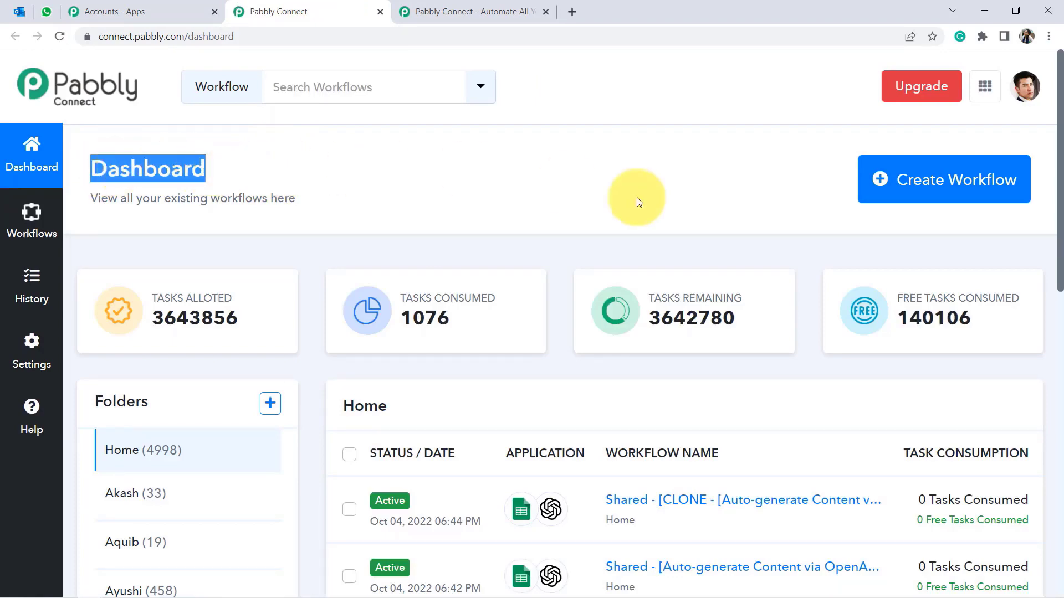
# Create a workflow named 'Get Notified on WhatsApp about Specific Emails'.
pyautogui.click(946, 185)
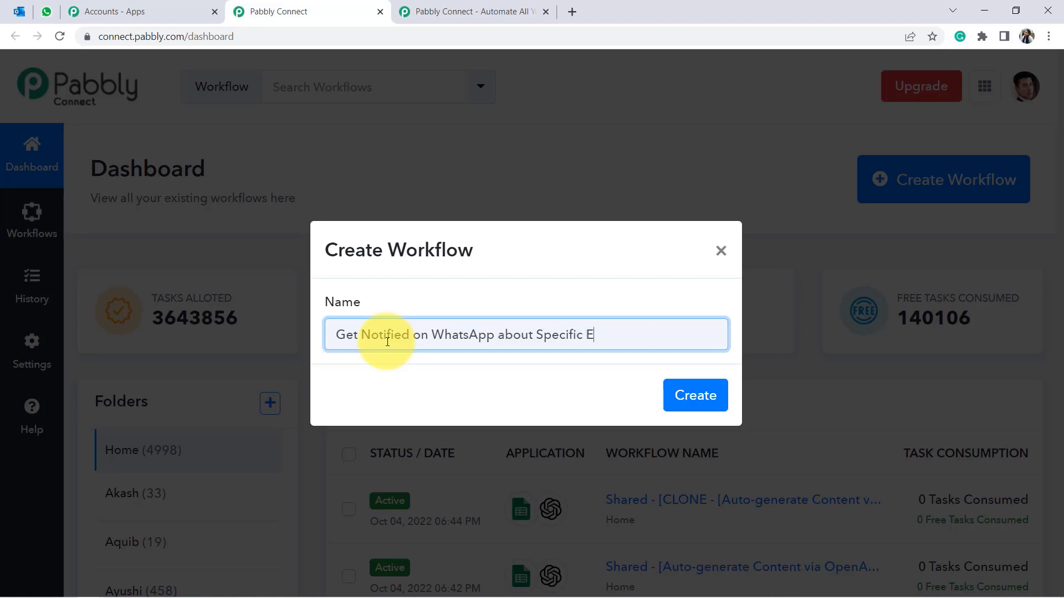
pyautogui.tripleClick(388, 342)
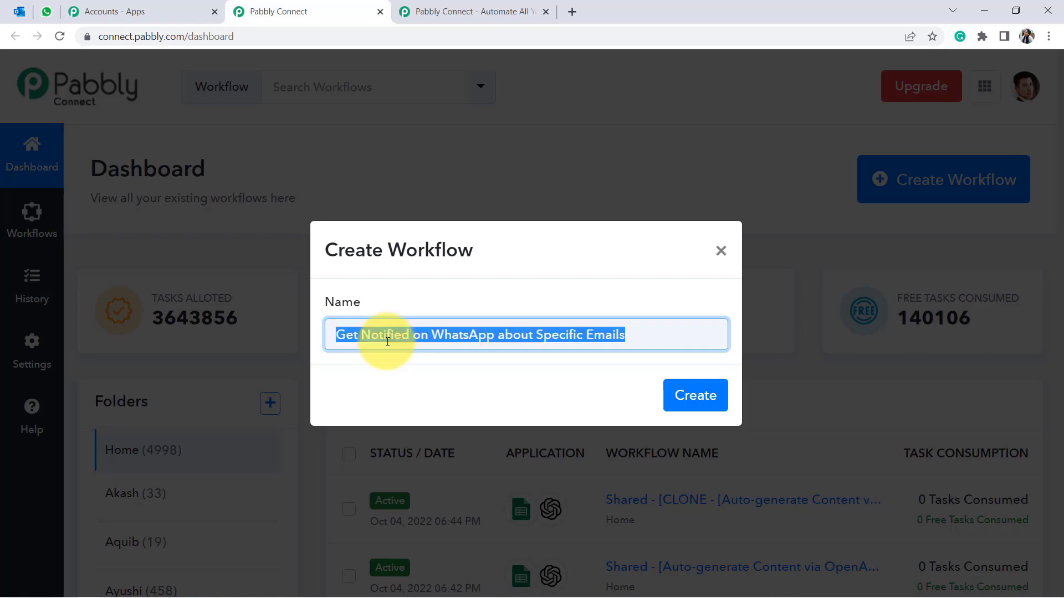
pyautogui.click(696, 396)
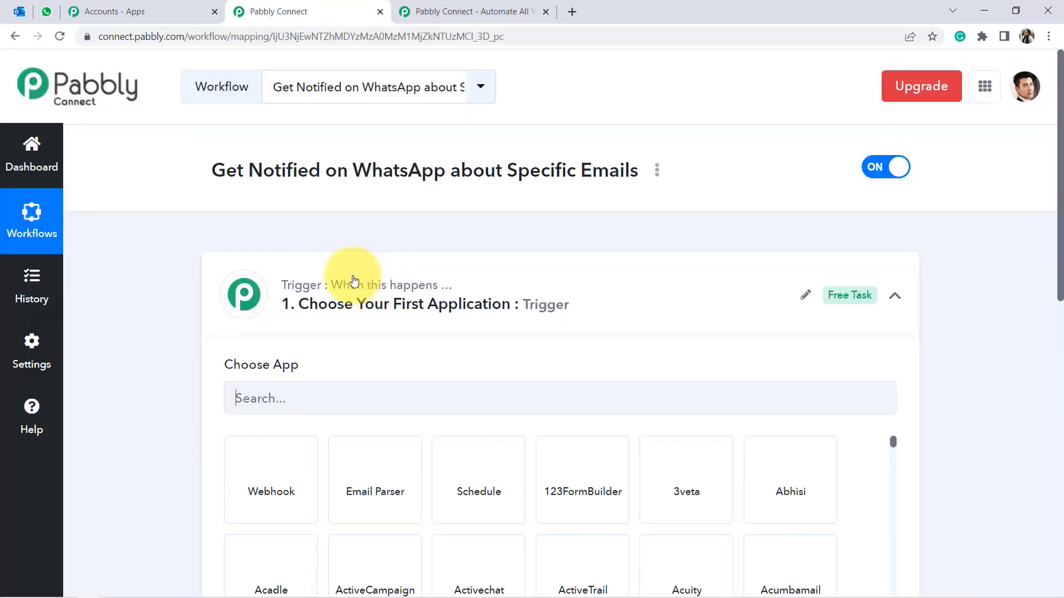
# Set the trigger app to Microsoft Office 365 with the New Mail event, searching 'micr'.
pyautogui.click(355, 279)
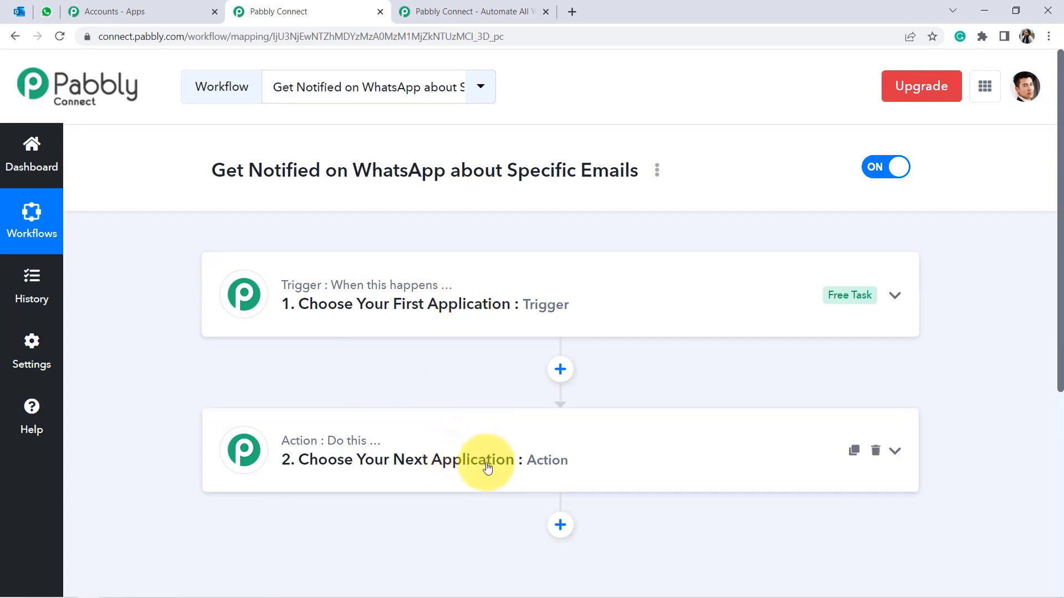
pyautogui.moveTo(213, 171); pyautogui.dragTo(651, 182)
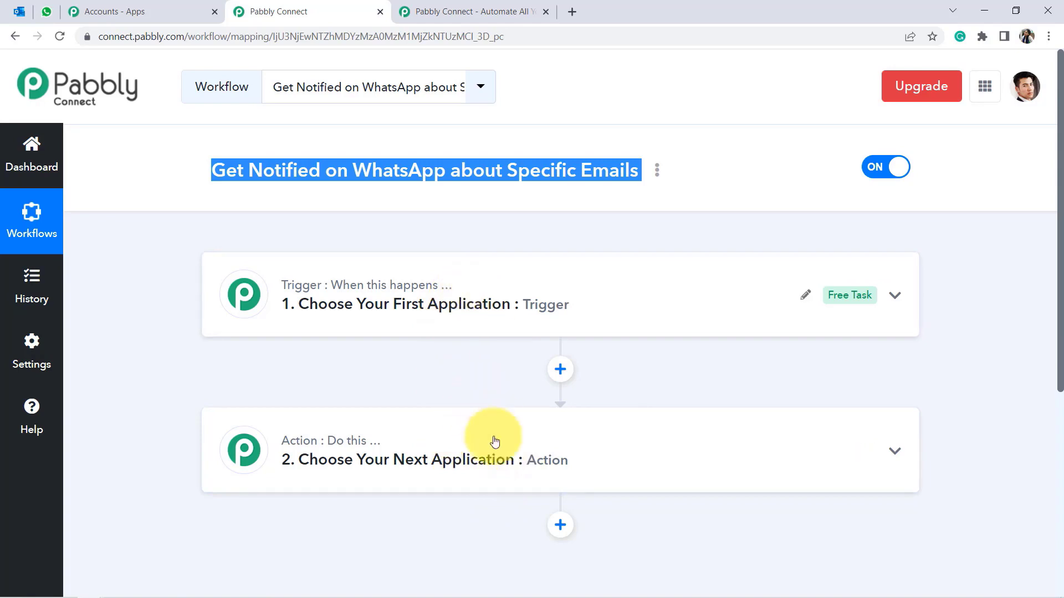
pyautogui.click(463, 304)
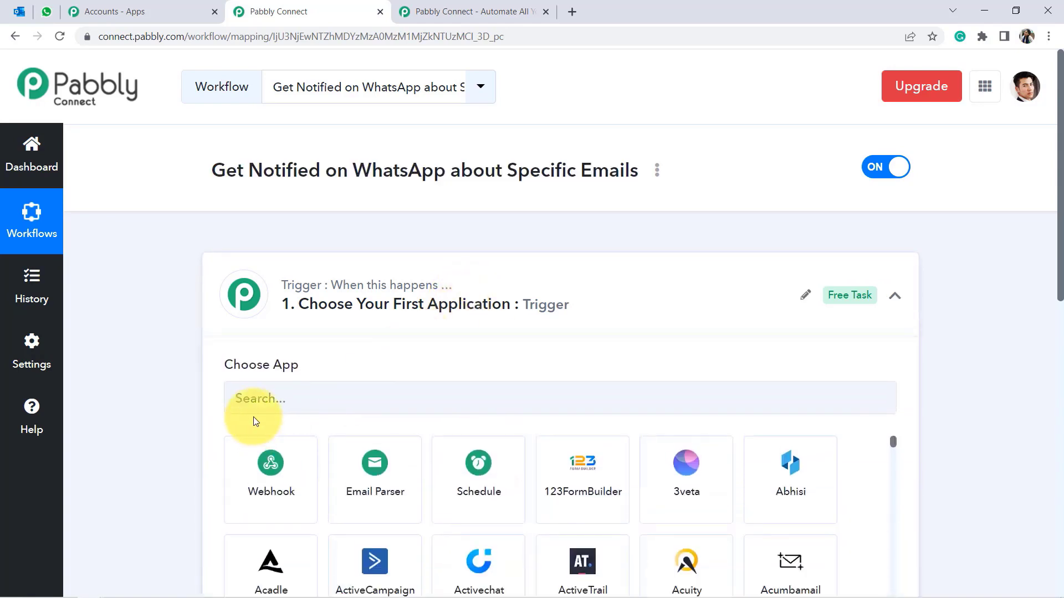
pyautogui.click(247, 402)
pyautogui.write('mi')
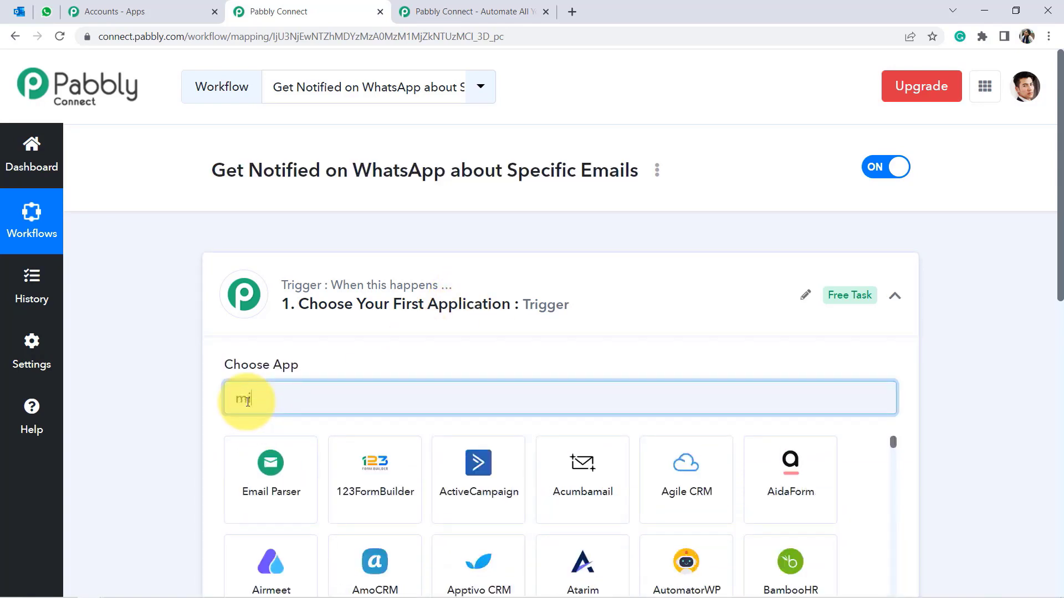
pyautogui.write('cro')
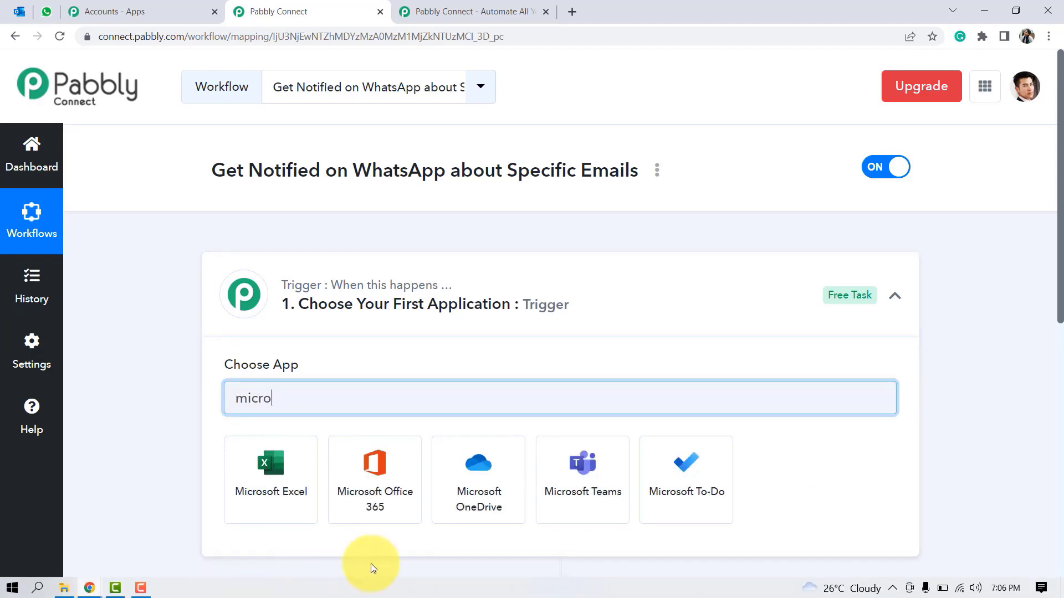
pyautogui.click(374, 485)
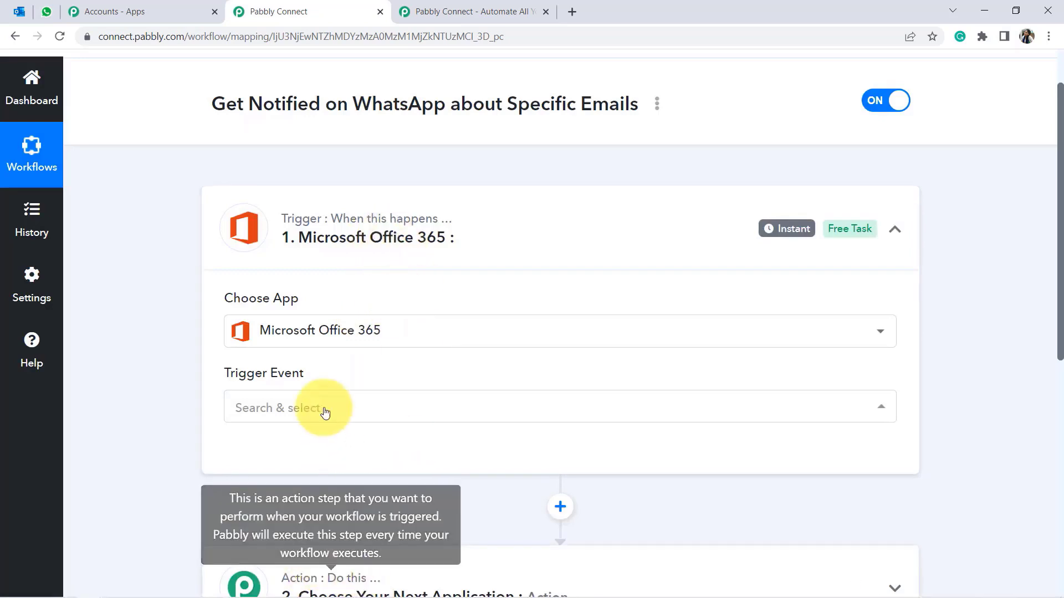
pyautogui.click(267, 420)
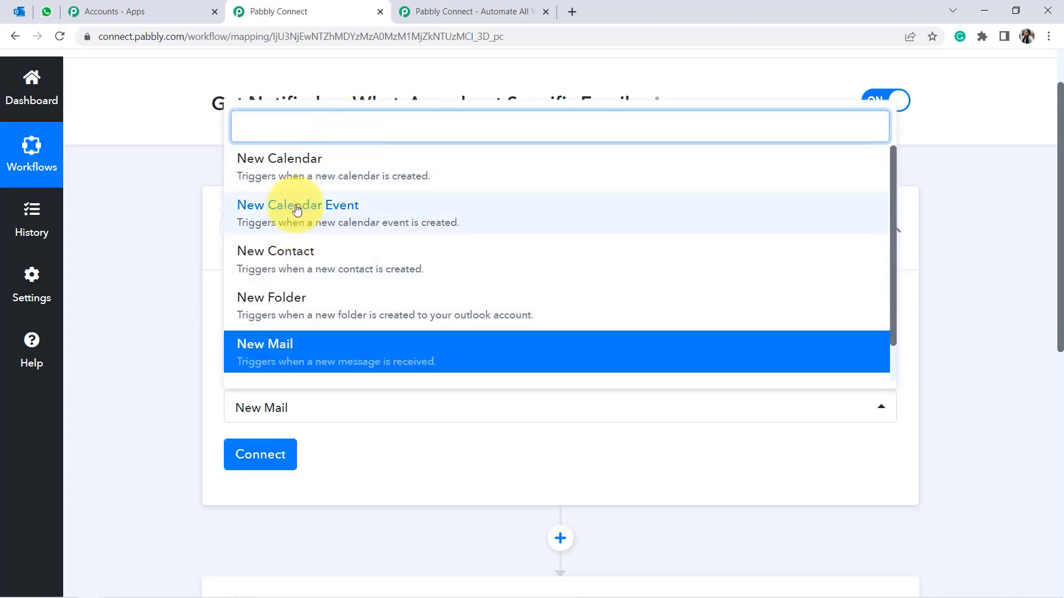
pyautogui.click(279, 355)
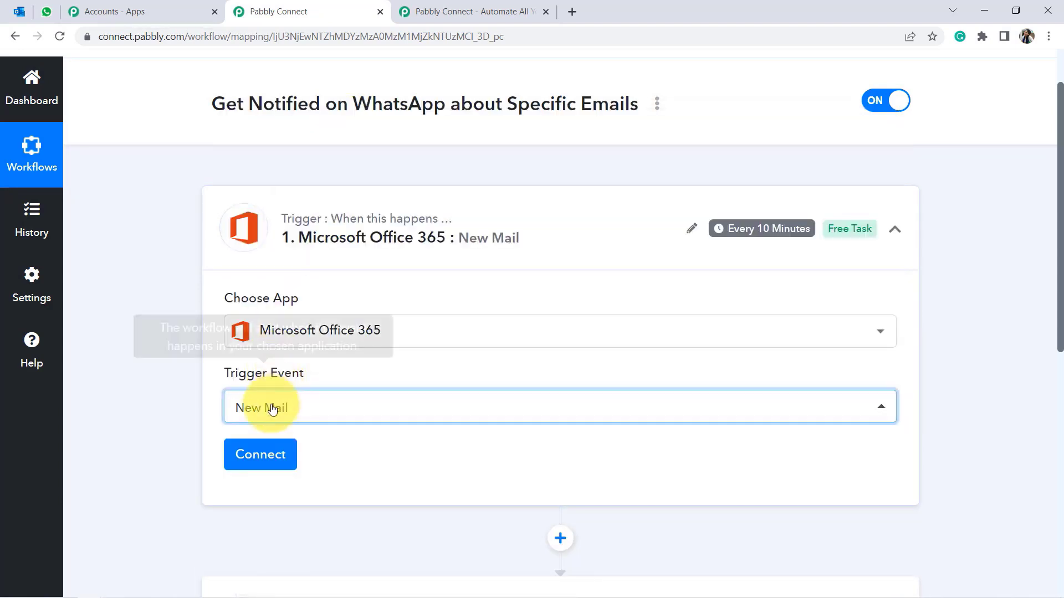
pyautogui.click(261, 463)
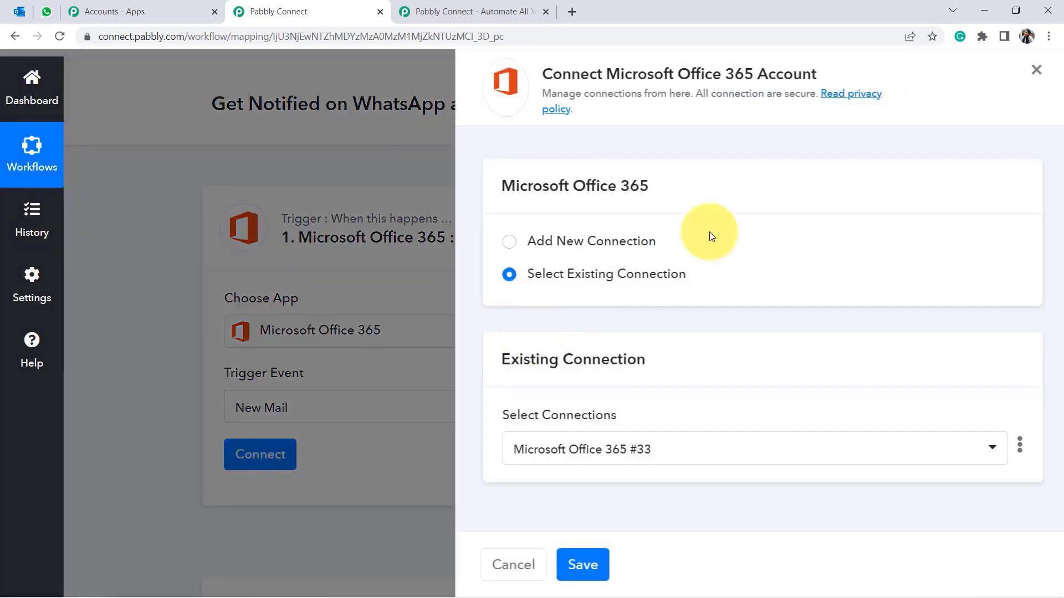
# Add a new Office 365 connection and grant Pabbly Connect access to the Microsoft account.
pyautogui.moveTo(610, 73); pyautogui.dragTo(804, 73)
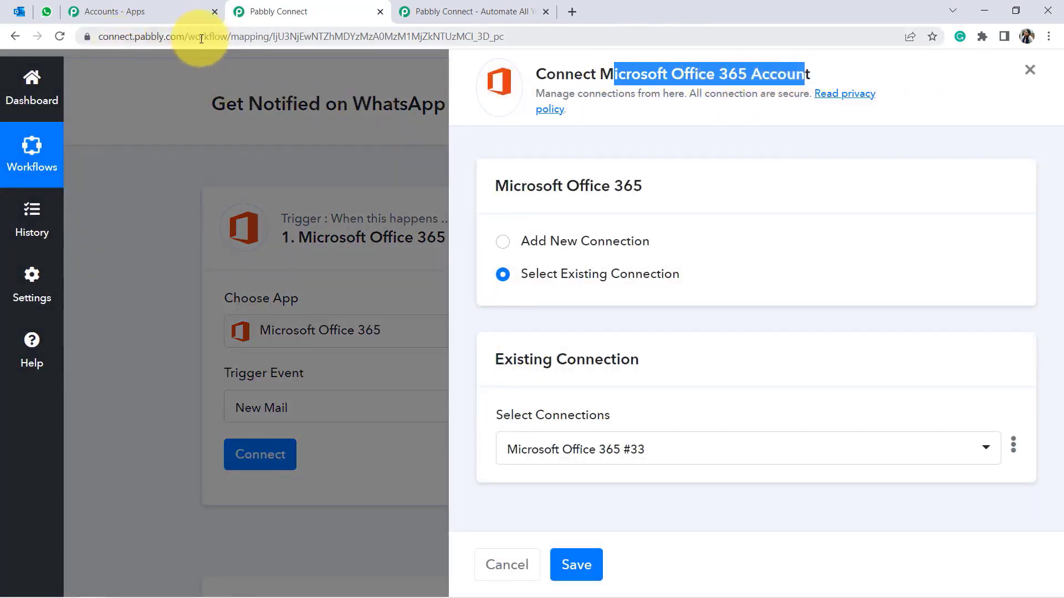
pyautogui.click(570, 241)
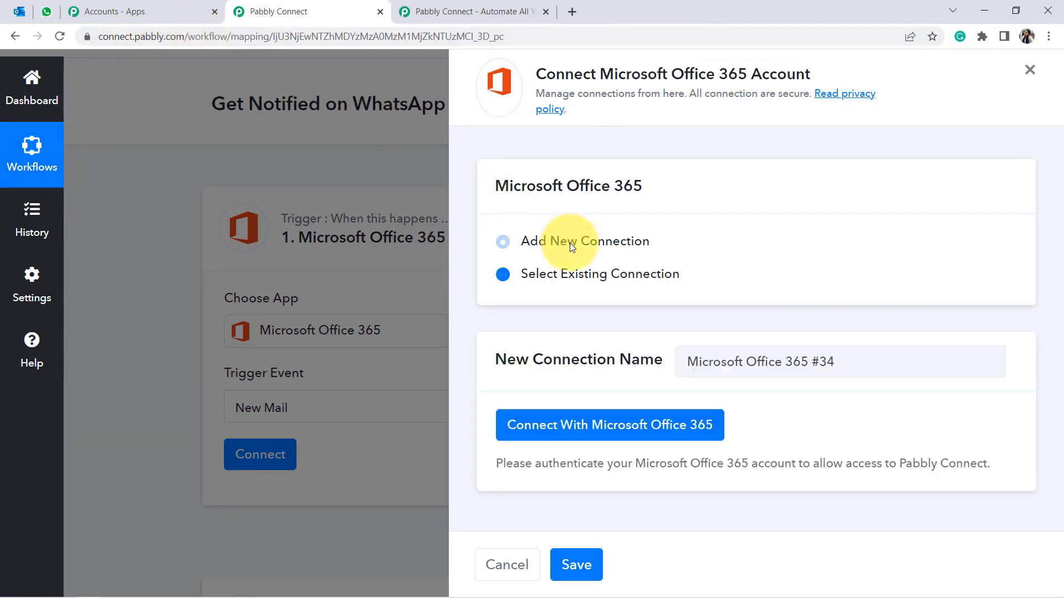
pyautogui.click(565, 429)
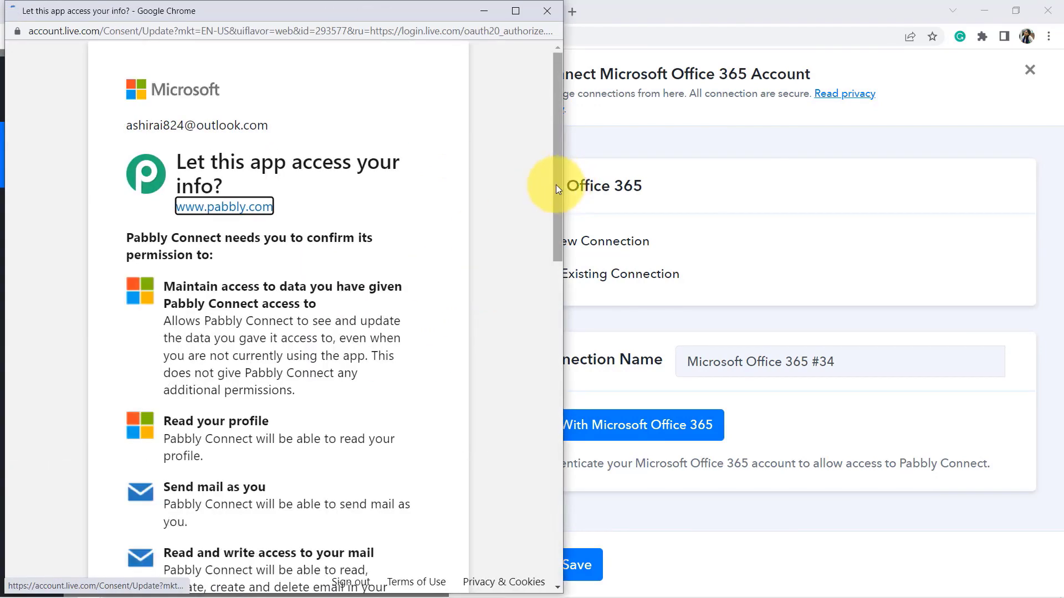
pyautogui.moveTo(556, 184); pyautogui.dragTo(499, 505)
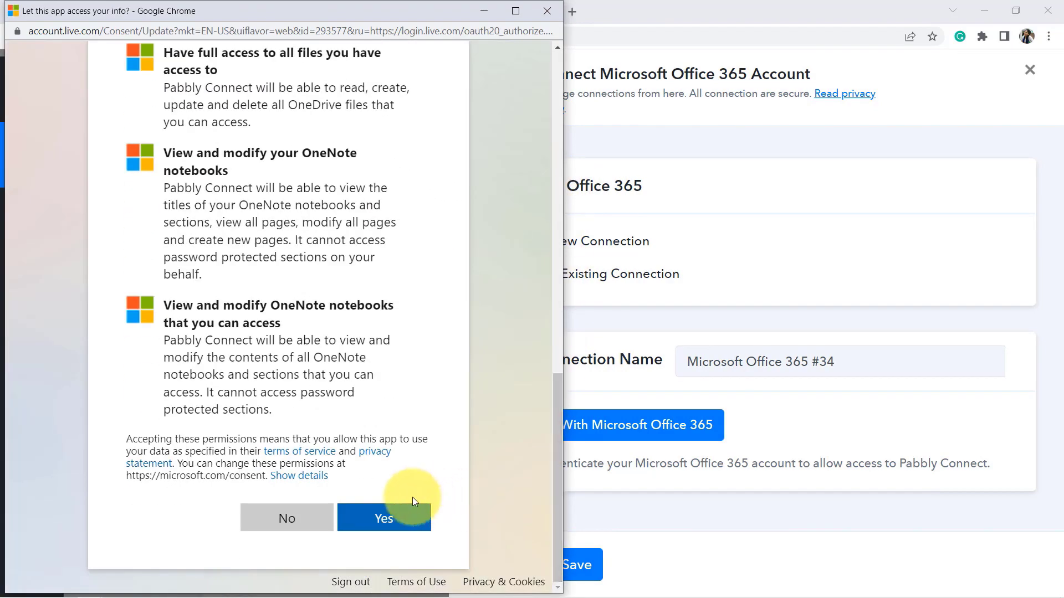
pyautogui.click(384, 520)
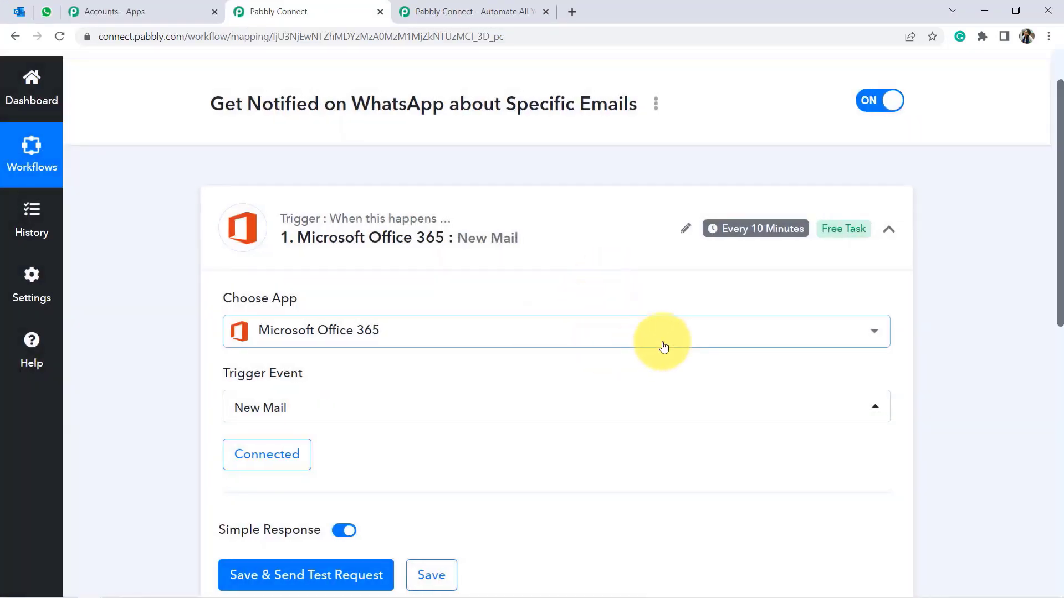
# Check the payout email in Outlook, then fetch the latest email as test data.
pyautogui.moveTo(1061, 247); pyautogui.dragTo(1044, 354)
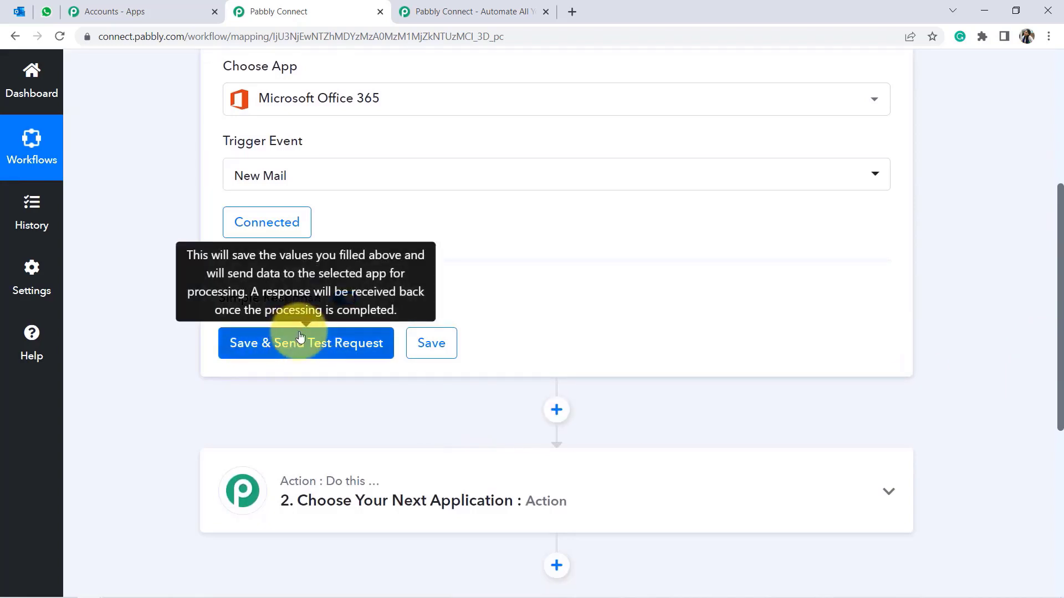
pyautogui.click(19, 11)
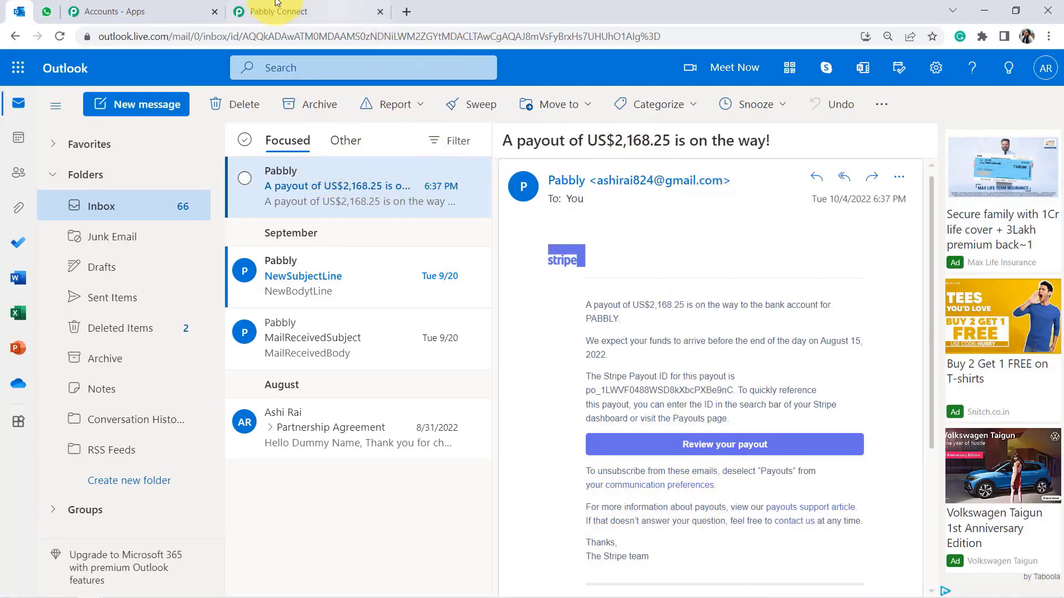
pyautogui.click(257, 7)
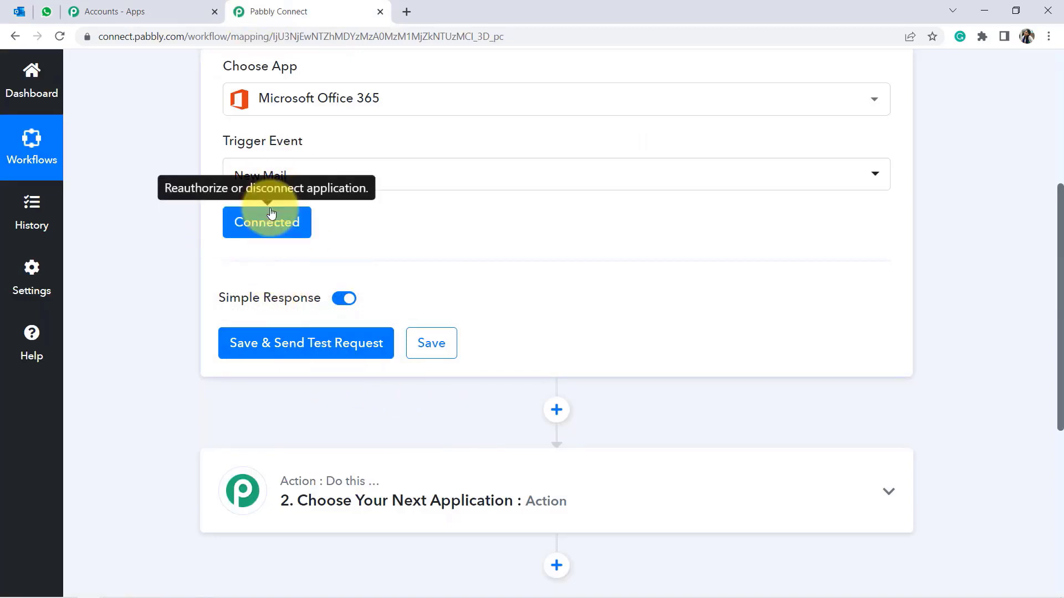
pyautogui.click(318, 348)
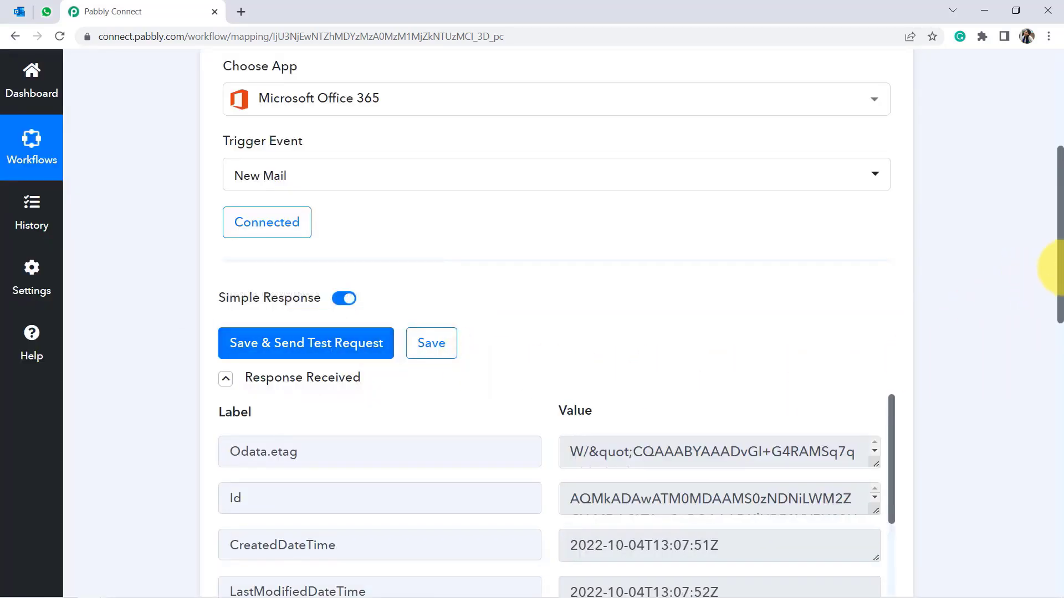
# Review the test response's creation time and the Subject showing the US$2,168.25 payout.
pyautogui.moveTo(1059, 272); pyautogui.dragTo(1060, 358)
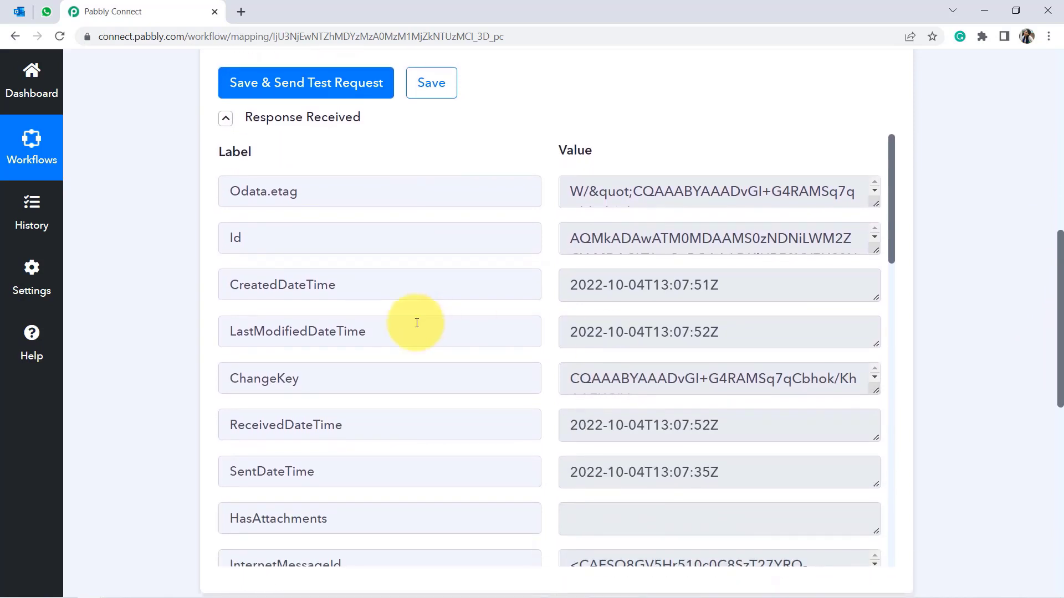
pyautogui.moveTo(275, 286); pyautogui.dragTo(510, 292)
pyautogui.moveTo(596, 285); pyautogui.dragTo(661, 298)
pyautogui.moveTo(891, 252); pyautogui.dragTo(888, 324)
pyautogui.moveTo(258, 359); pyautogui.dragTo(515, 351)
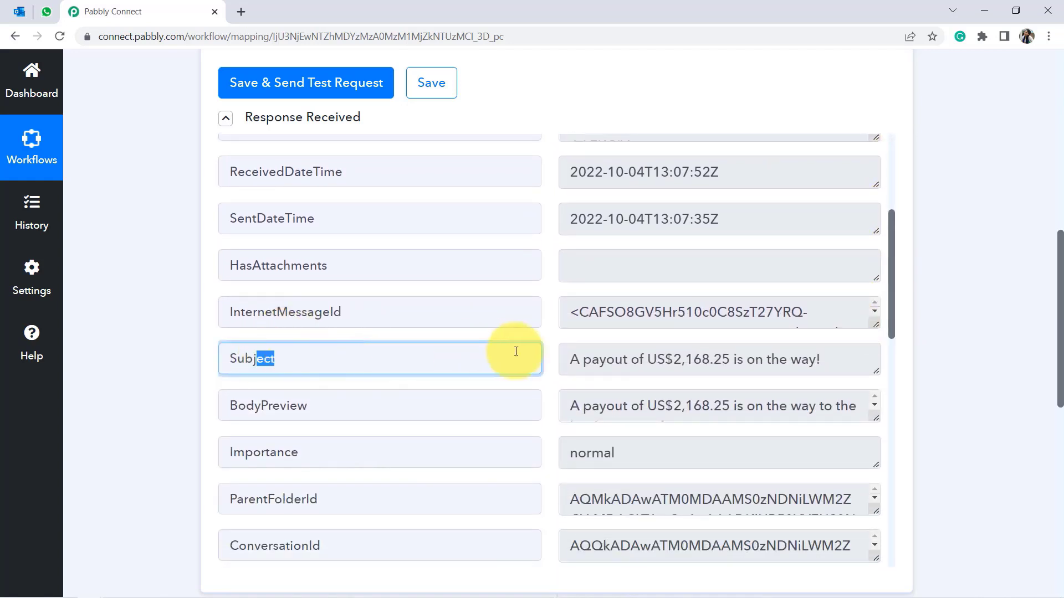
pyautogui.moveTo(878, 371); pyautogui.dragTo(879, 404)
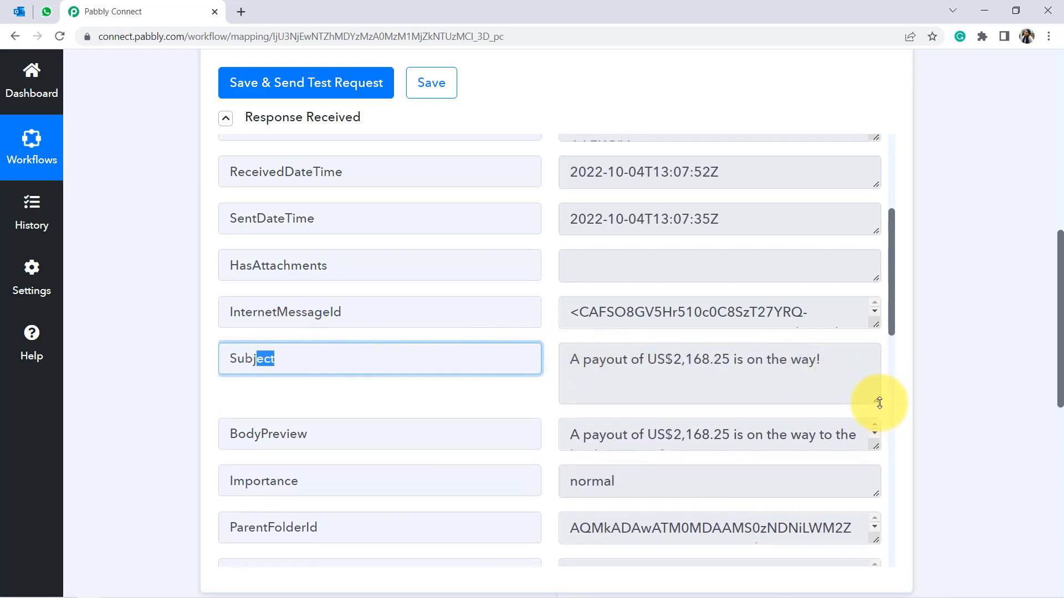
pyautogui.click(677, 367)
pyautogui.moveTo(667, 366); pyautogui.dragTo(809, 363)
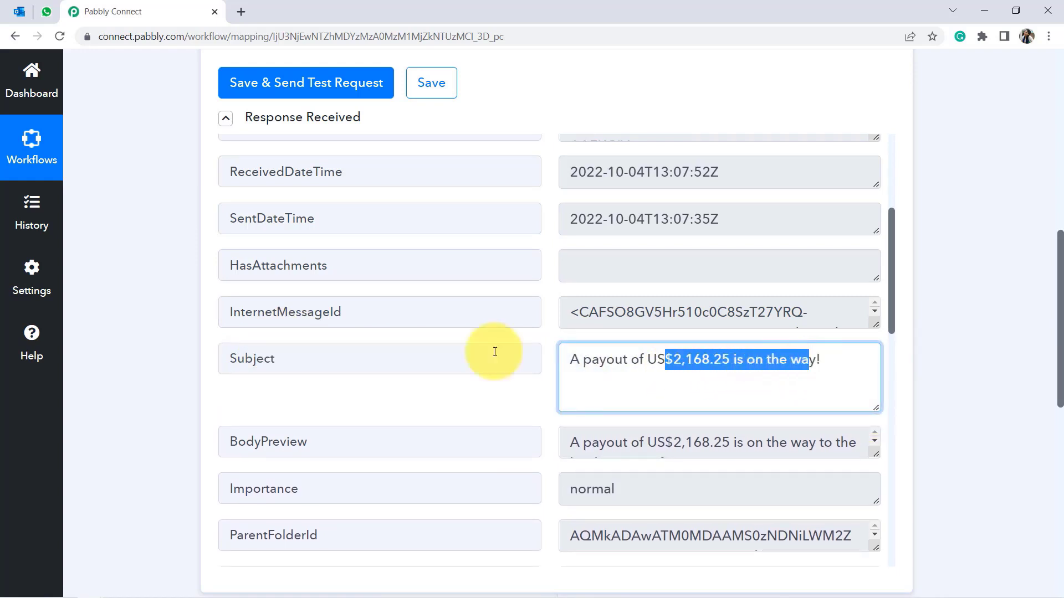
pyautogui.click(20, 13)
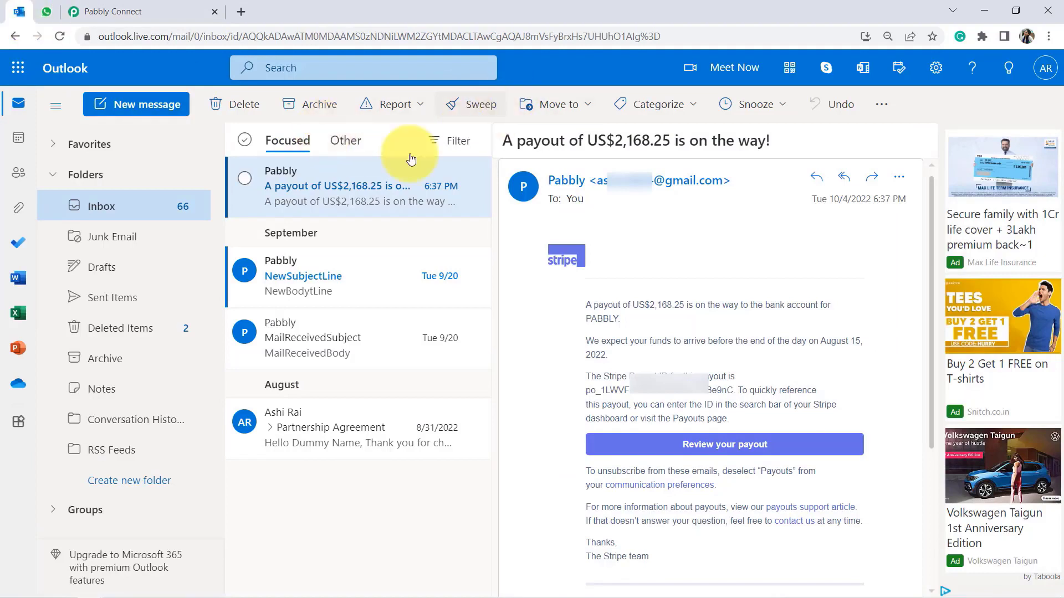
# Highlight the Outlook subject 'A payout of US$2,168.25 is on the way!' before returning.
pyautogui.moveTo(508, 143); pyautogui.dragTo(675, 150)
pyautogui.moveTo(746, 158); pyautogui.dragTo(766, 152)
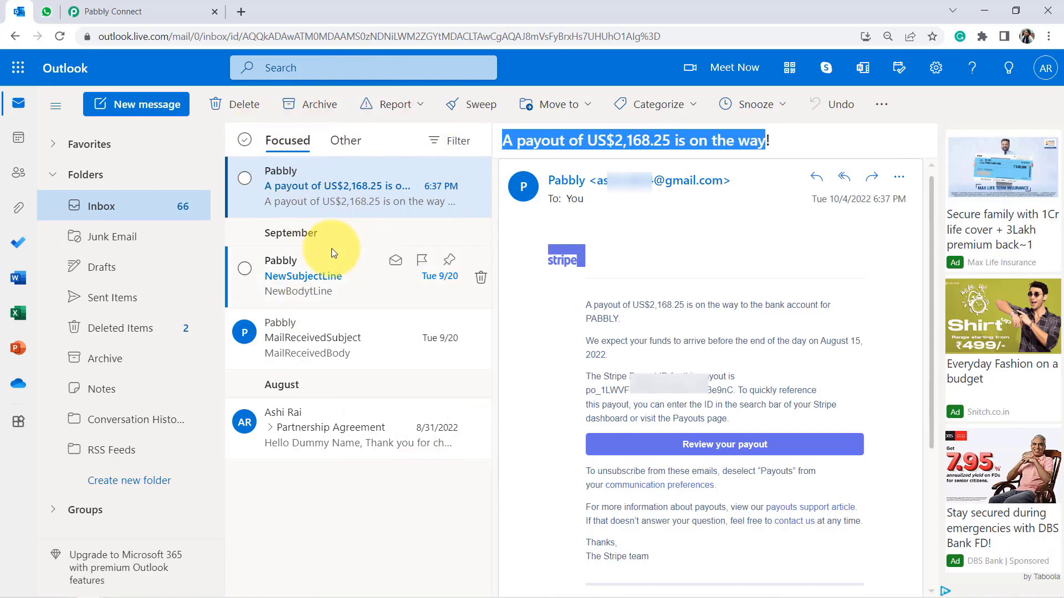
pyautogui.click(193, 6)
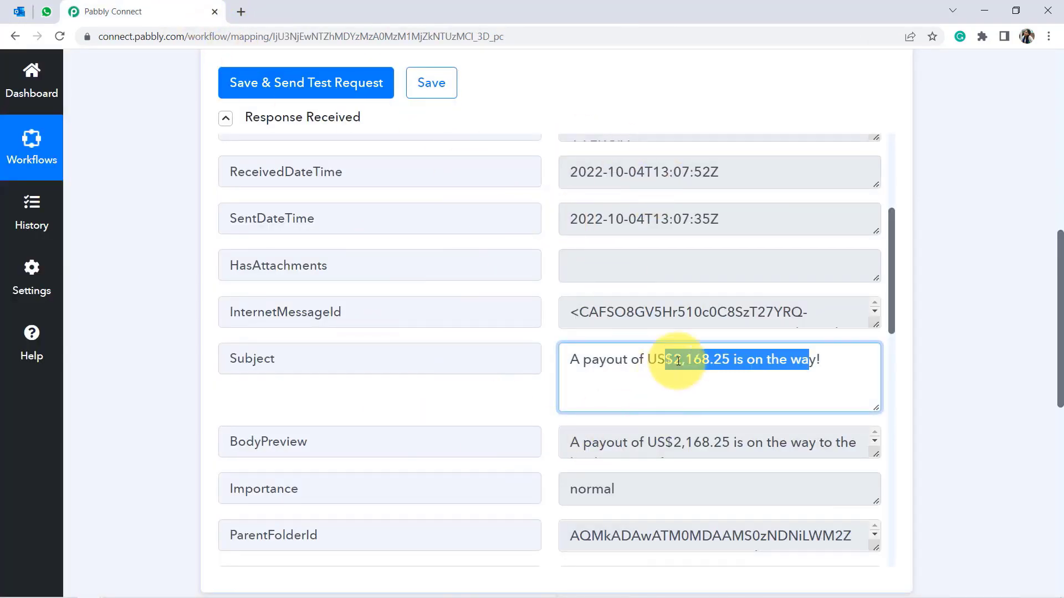
# Expand the '2. Choose Your Next Application' card and reread the payout Subject value.
pyautogui.moveTo(1057, 285); pyautogui.dragTo(1021, 397)
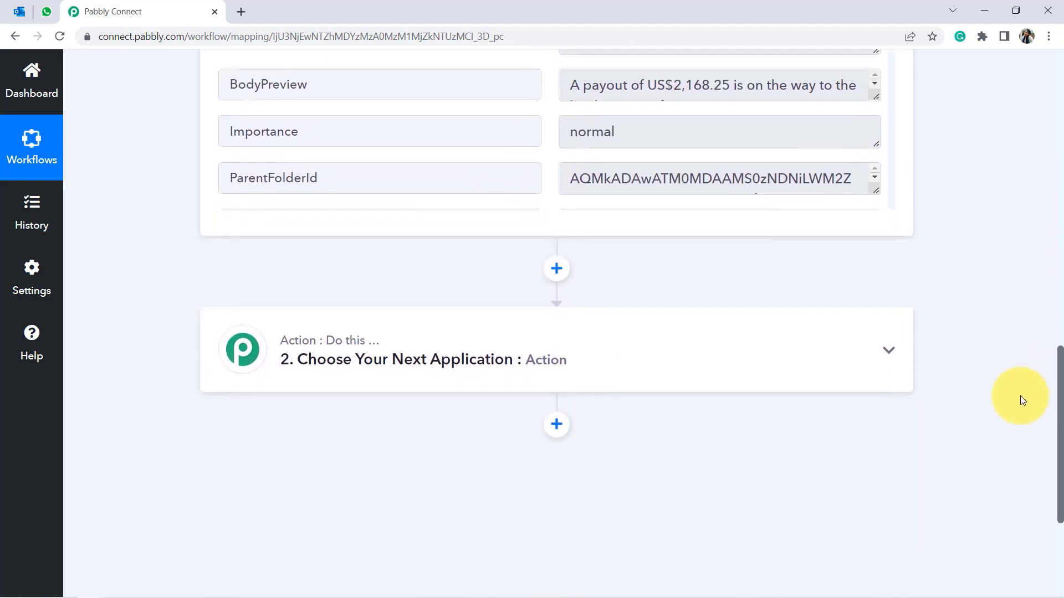
pyautogui.click(544, 344)
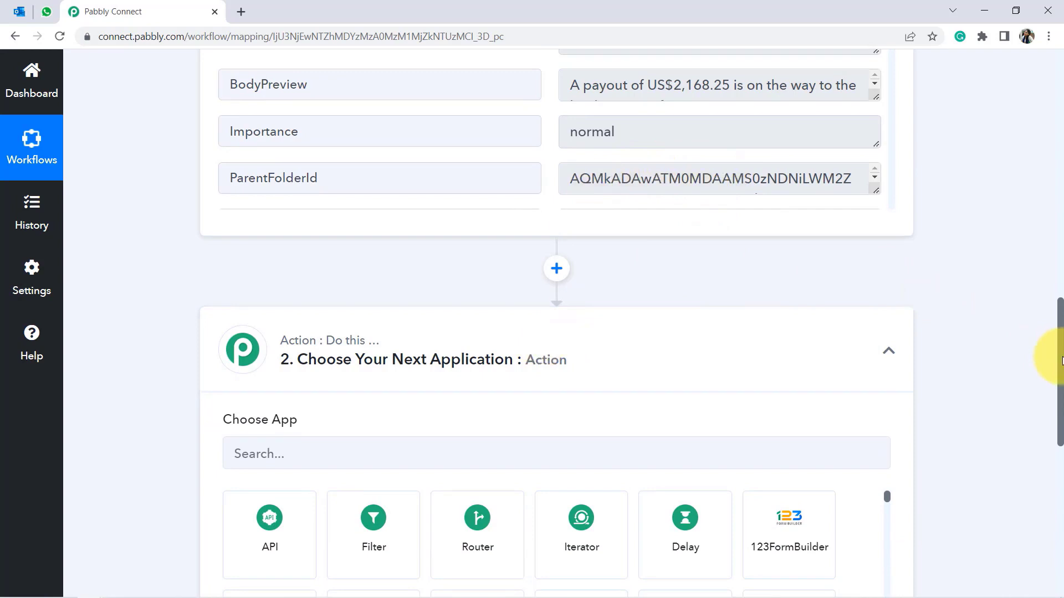
pyautogui.moveTo(1061, 360); pyautogui.dragTo(1061, 268)
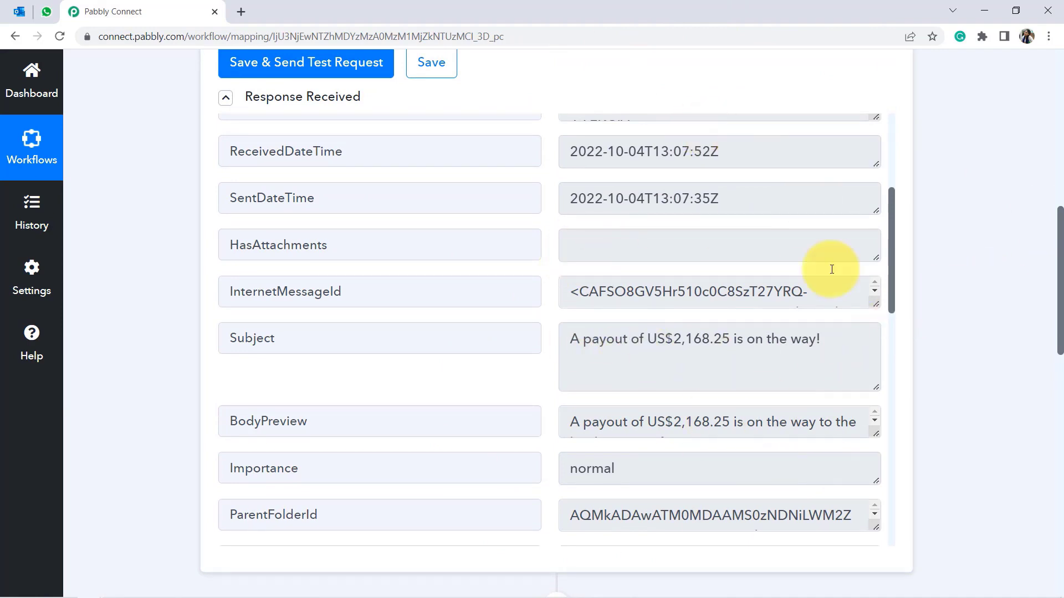
pyautogui.moveTo(590, 339); pyautogui.dragTo(550, 338)
pyautogui.click(829, 339)
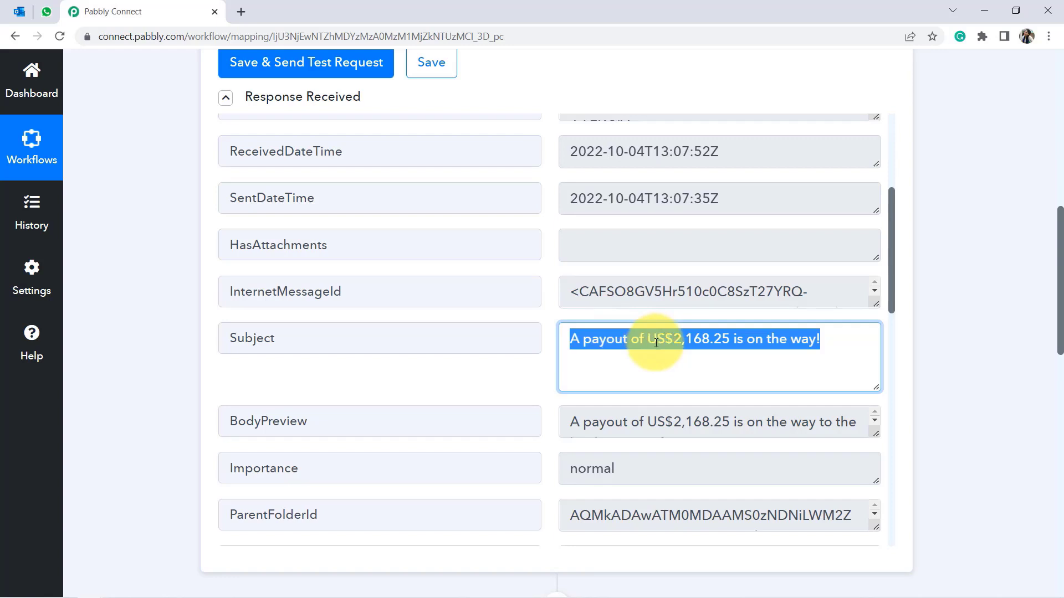
pyautogui.click(701, 347)
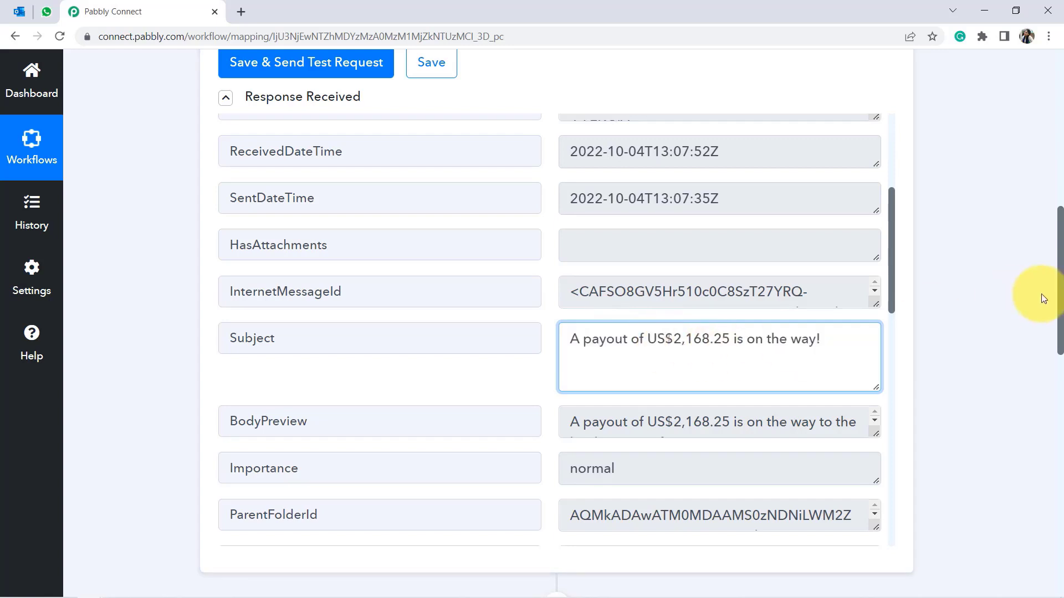
pyautogui.moveTo(1059, 298); pyautogui.dragTo(1049, 425)
# Add Filter by Pabbly as the second step by searching 'filt'.
pyautogui.click(251, 298)
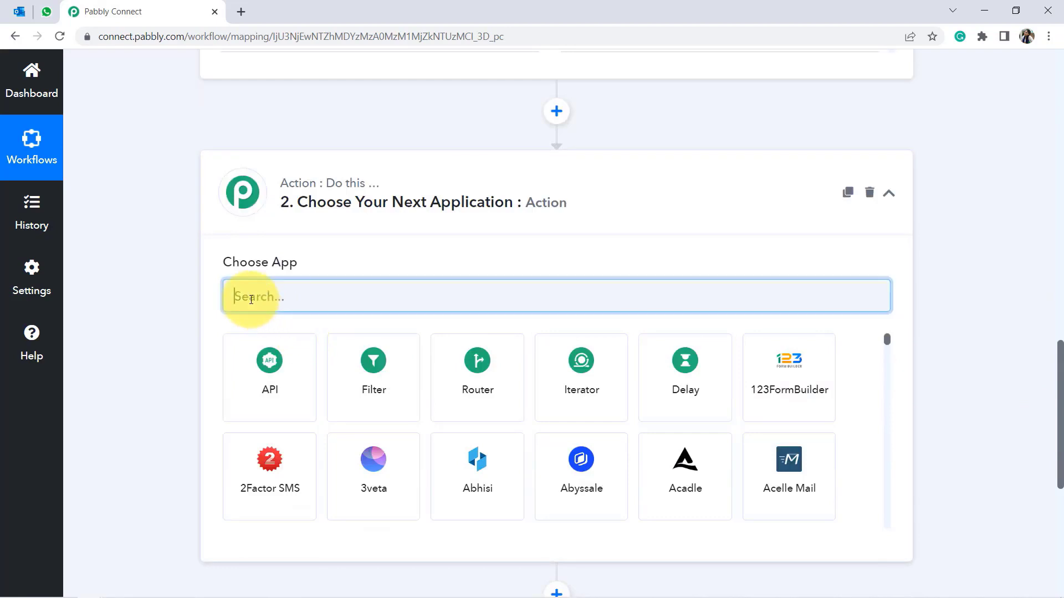
pyautogui.write('filter')
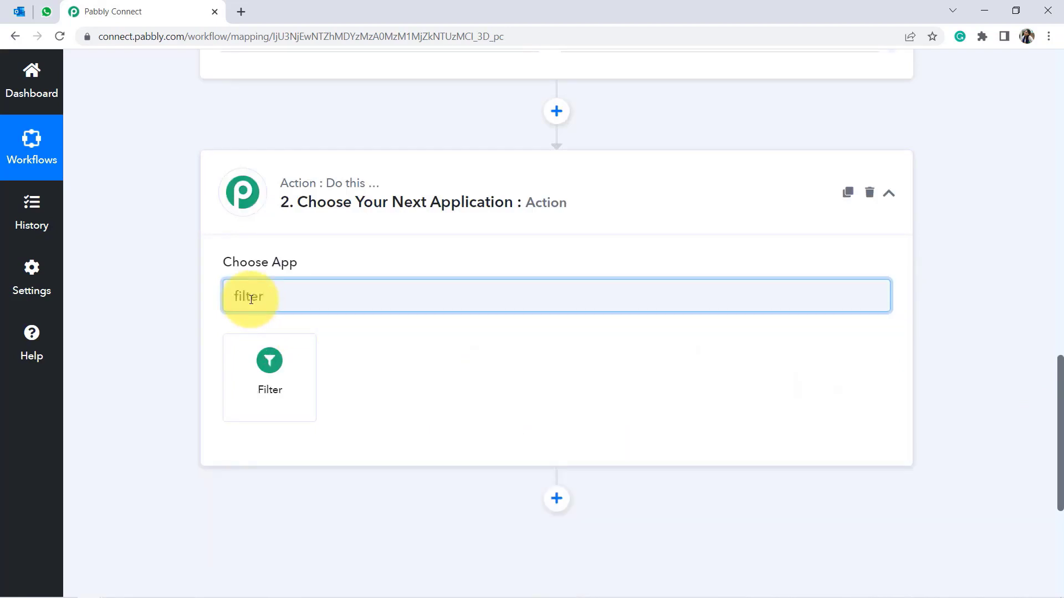
pyautogui.click(272, 365)
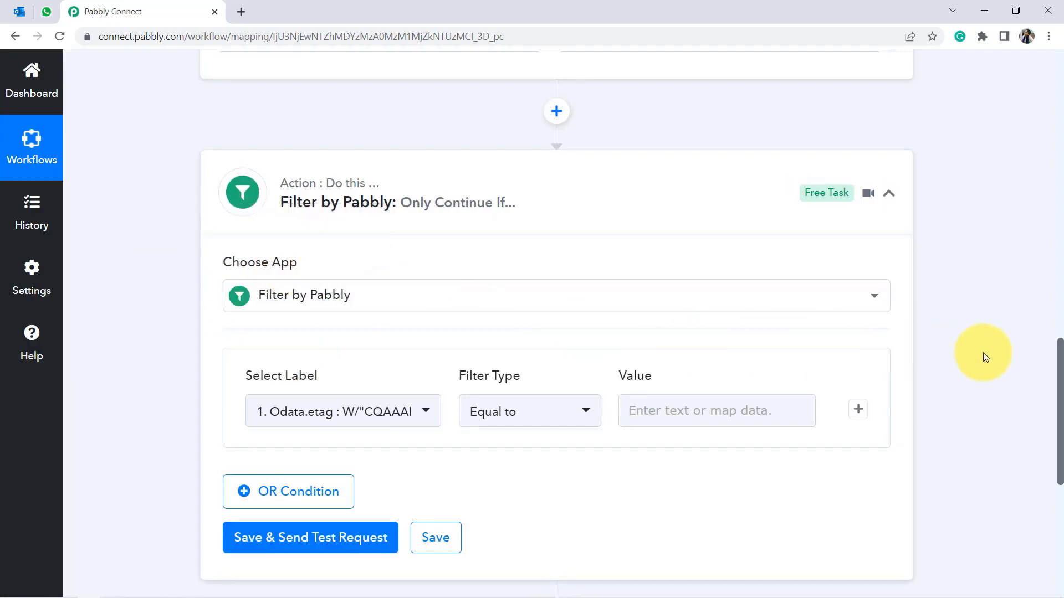
# Highlight the trigger's Subject field and its payout text in the test data.
pyautogui.scroll(-2, 1058, 380)
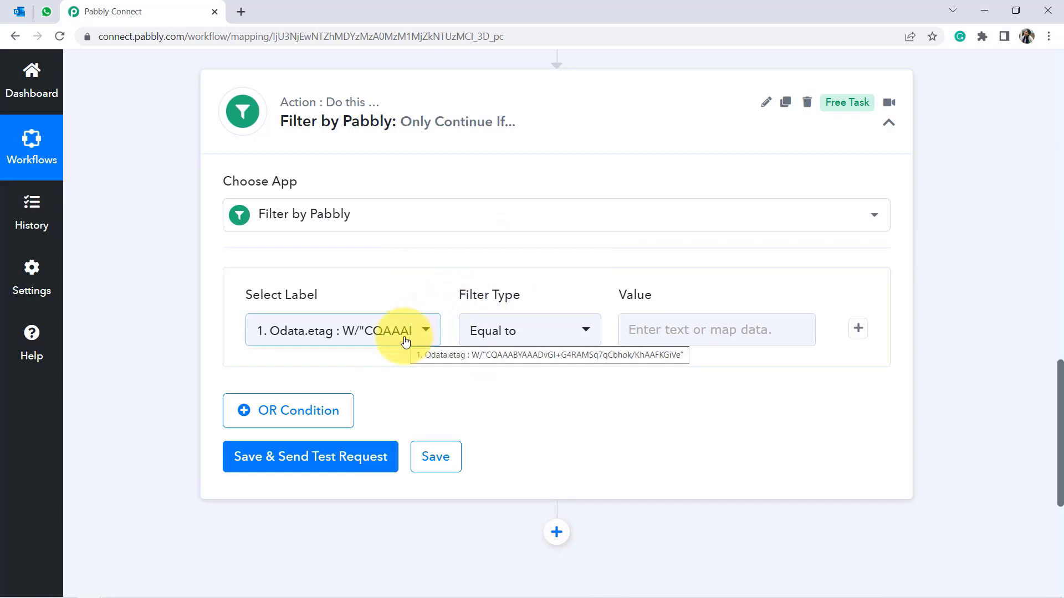
pyautogui.moveTo(1061, 421); pyautogui.dragTo(1061, 294)
pyautogui.click(279, 277)
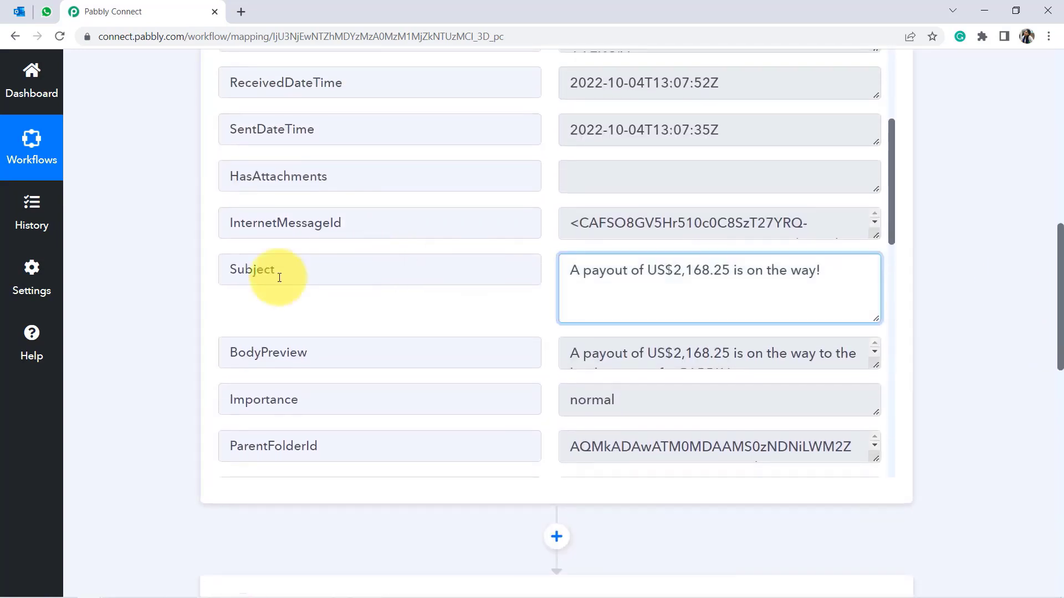
pyautogui.doubleClick(241, 275)
pyautogui.moveTo(590, 273); pyautogui.dragTo(807, 276)
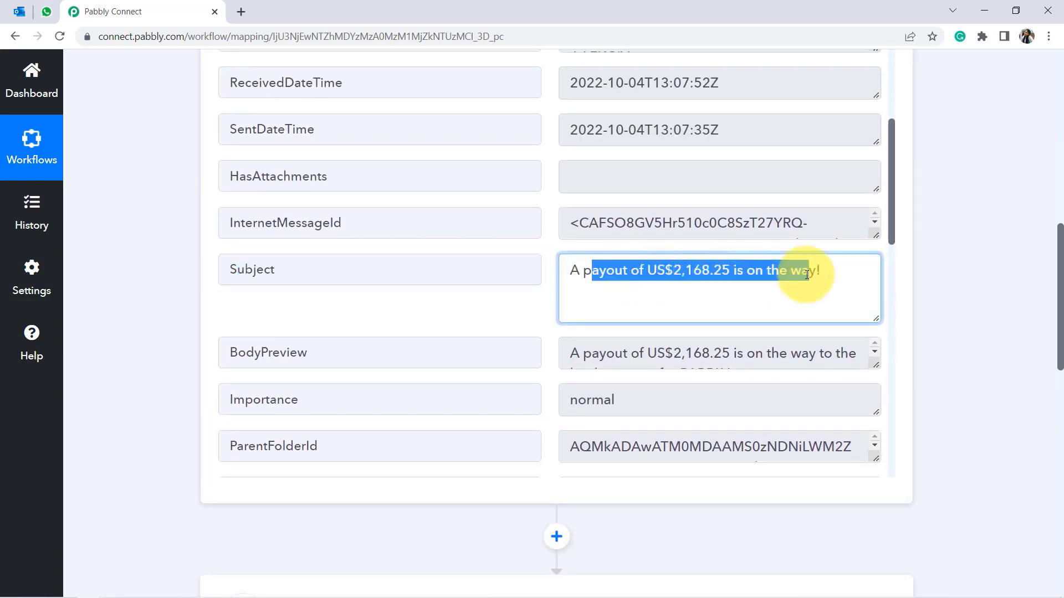
pyautogui.moveTo(1060, 277); pyautogui.dragTo(1058, 417)
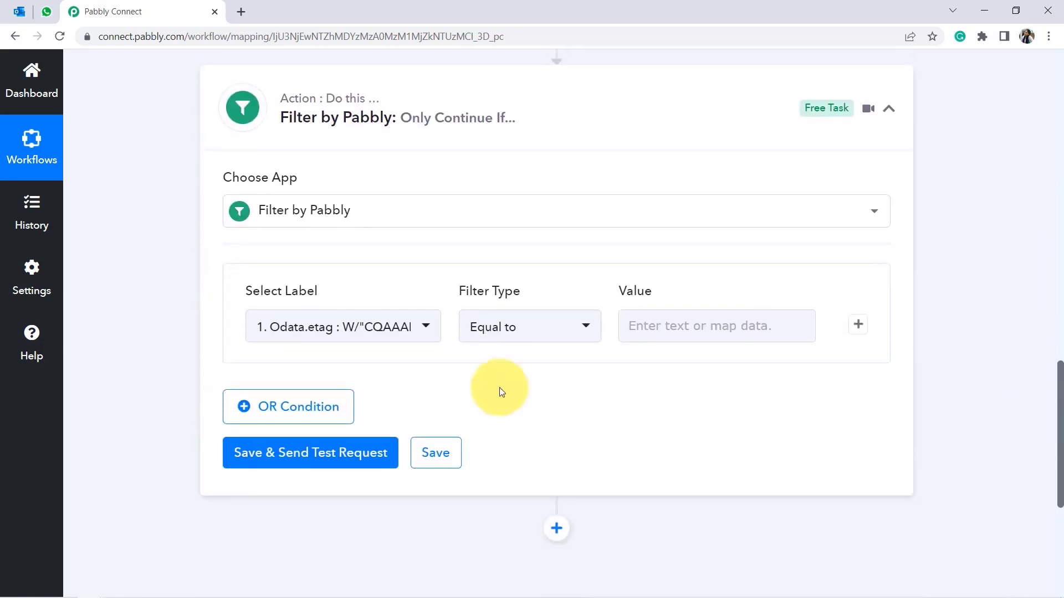
# Choose the Office 365 New Mail Subject field as the filter's field.
pyautogui.click(381, 330)
pyautogui.write('subje')
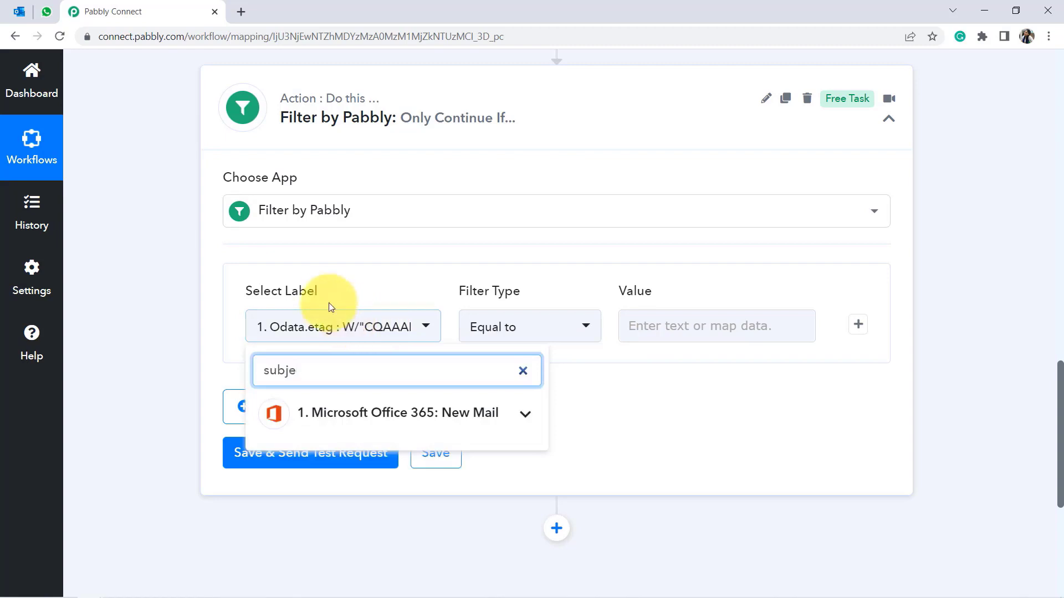
pyautogui.click(332, 413)
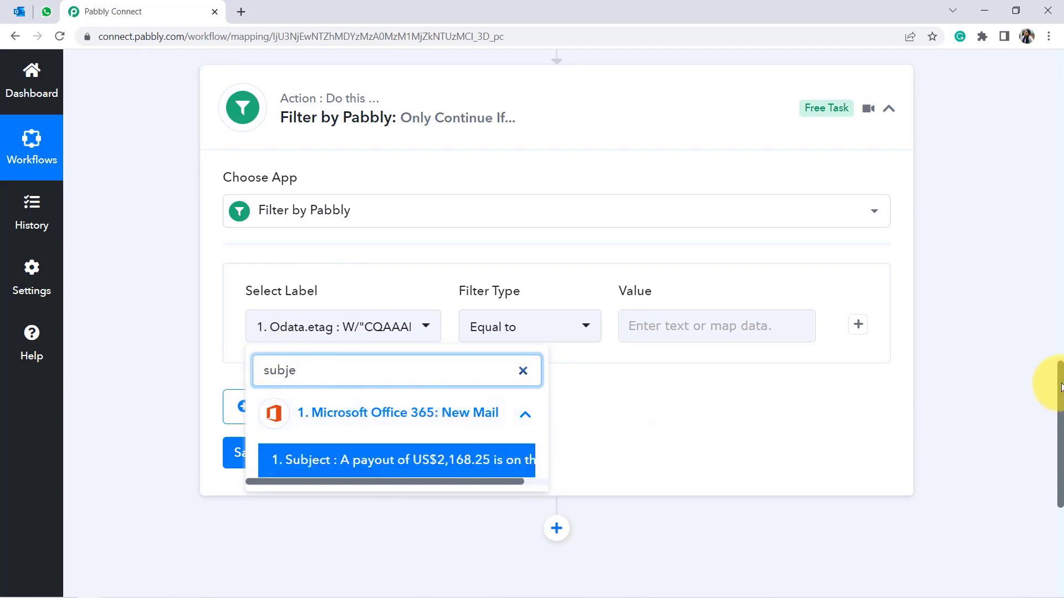
pyautogui.moveTo(1060, 386); pyautogui.dragTo(1060, 424)
pyautogui.scroll(-3, 406, 316)
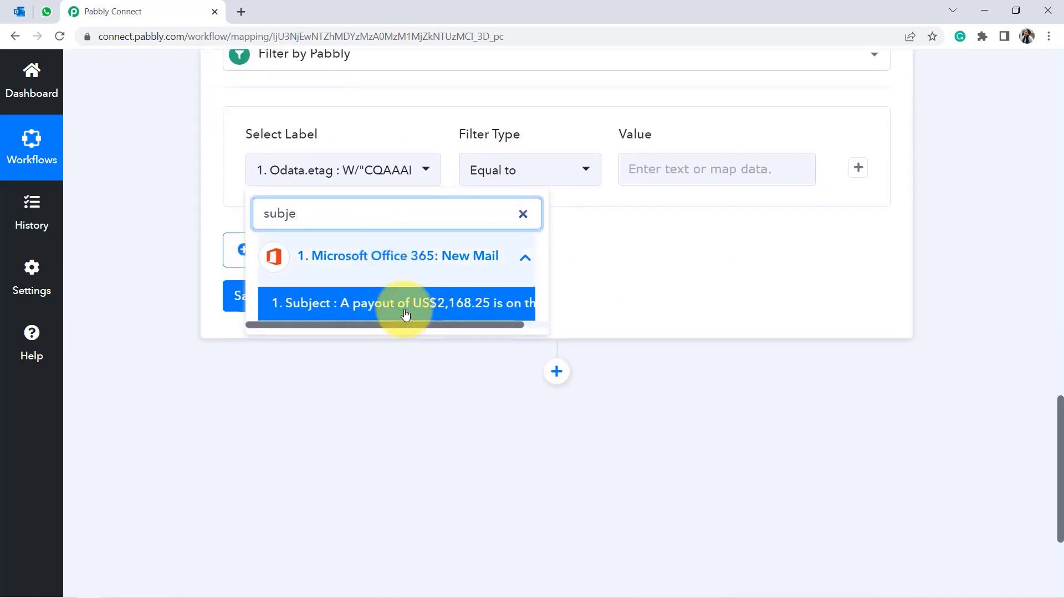
pyautogui.scroll(3, 388, 305)
pyautogui.press('BackSpace')
pyautogui.press('BackSpace')
pyautogui.press('BackSpace')
pyautogui.press('BackSpace')
pyautogui.press('BackSpace')
pyautogui.write('sub')
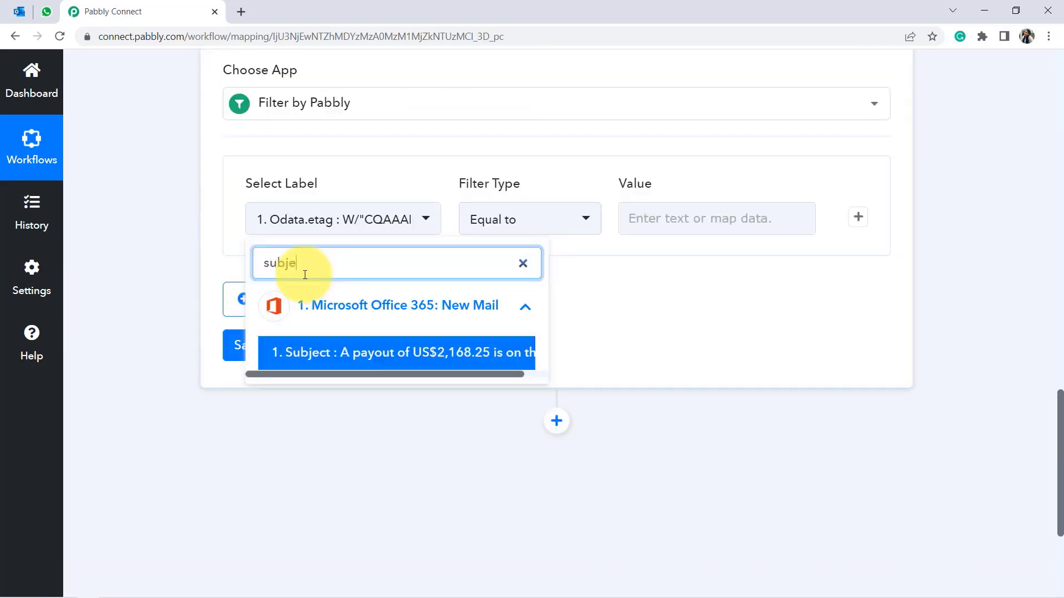
pyautogui.click(350, 356)
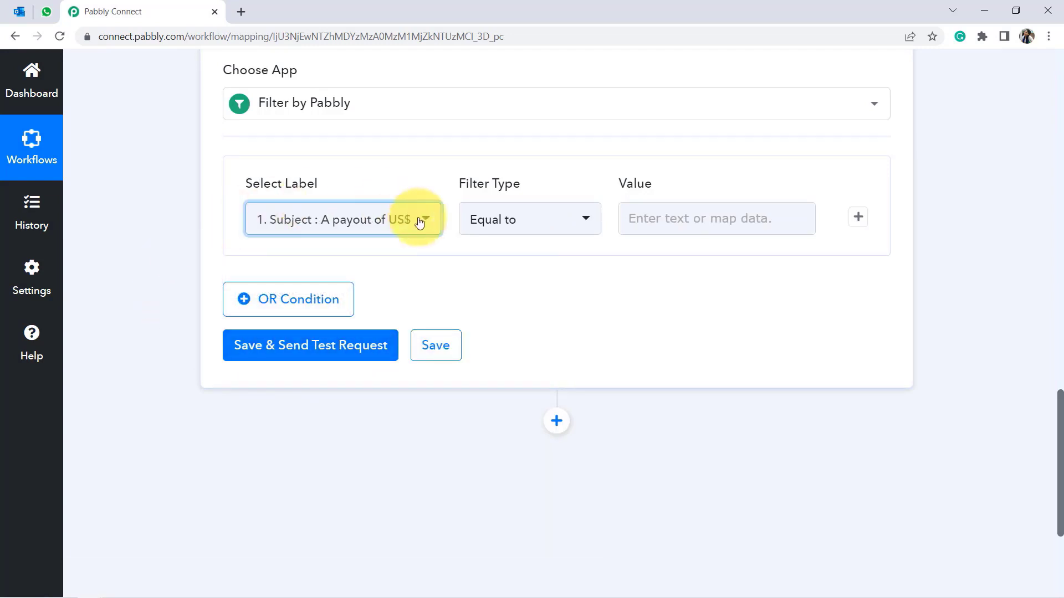
# Set the filter condition to Contains with the value 'payout'.
pyautogui.click(480, 222)
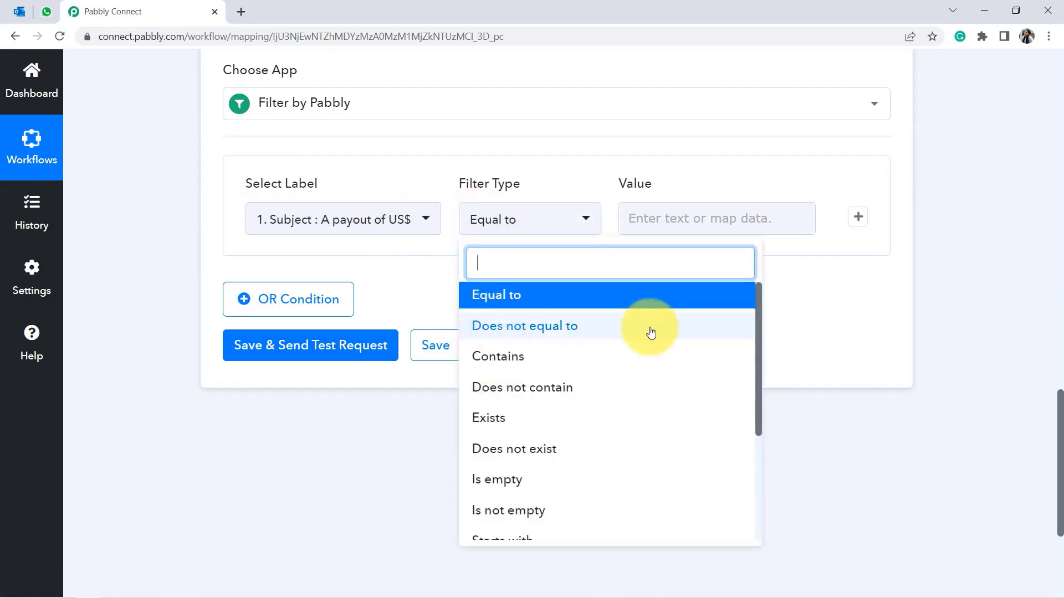
pyautogui.click(502, 362)
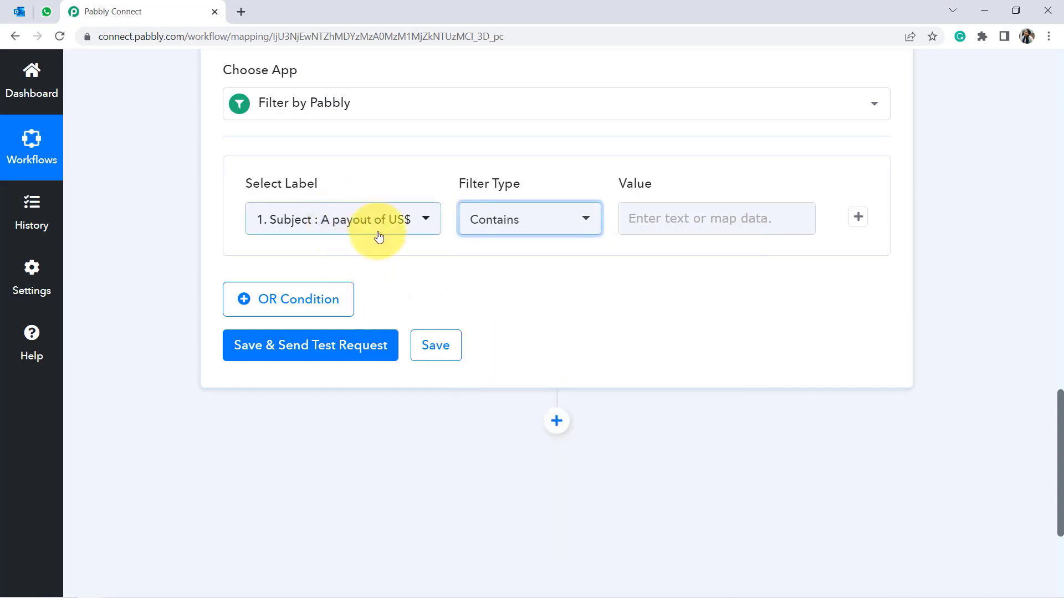
pyautogui.click(640, 218)
pyautogui.write('payou')
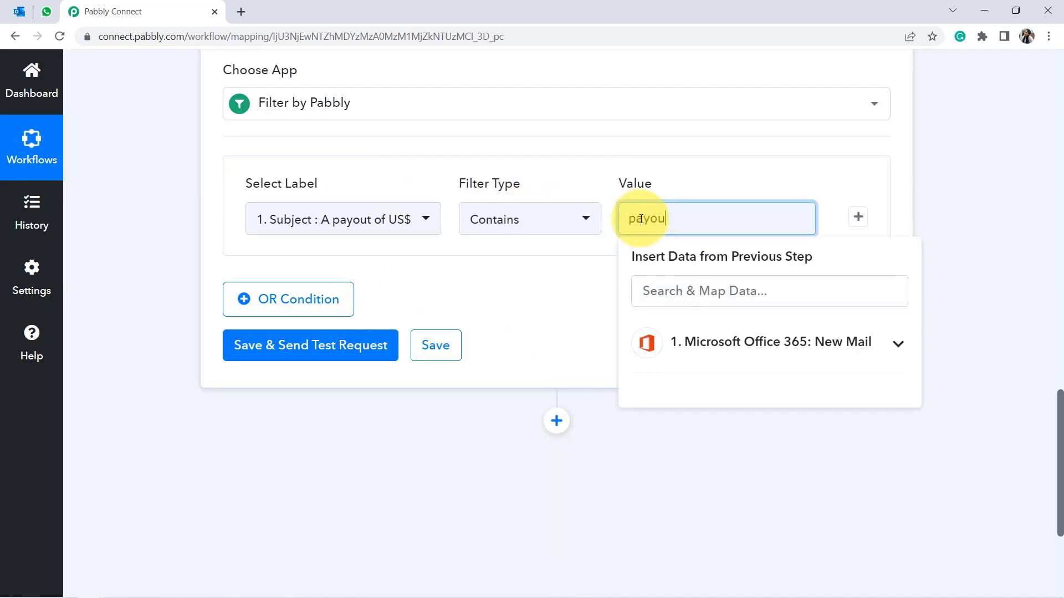
pyautogui.write('t')
pyautogui.click(612, 285)
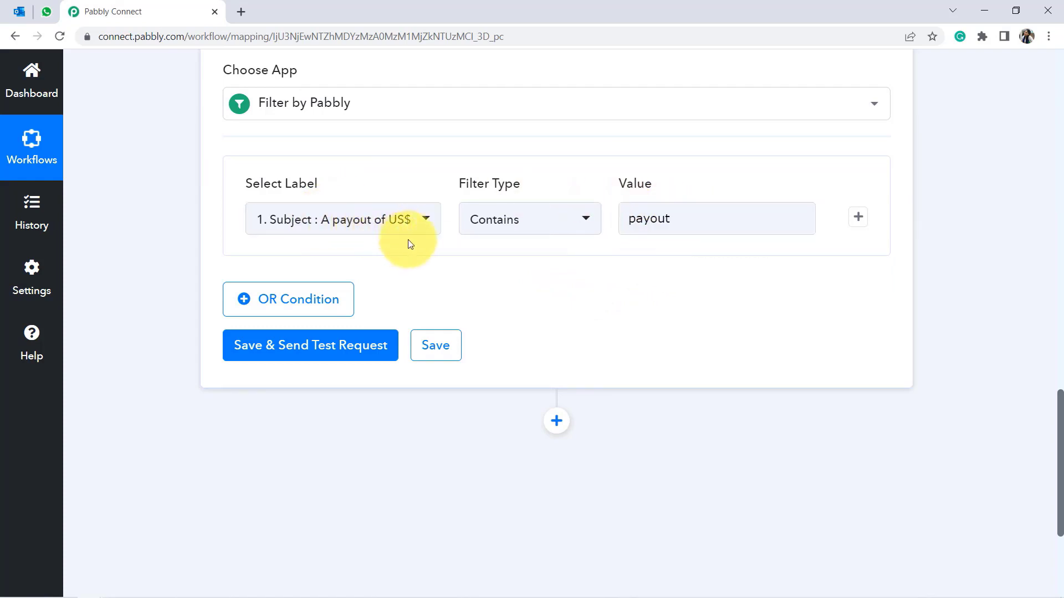
# Add a second AND filter condition on the email Subject with a Contains match.
pyautogui.click(859, 218)
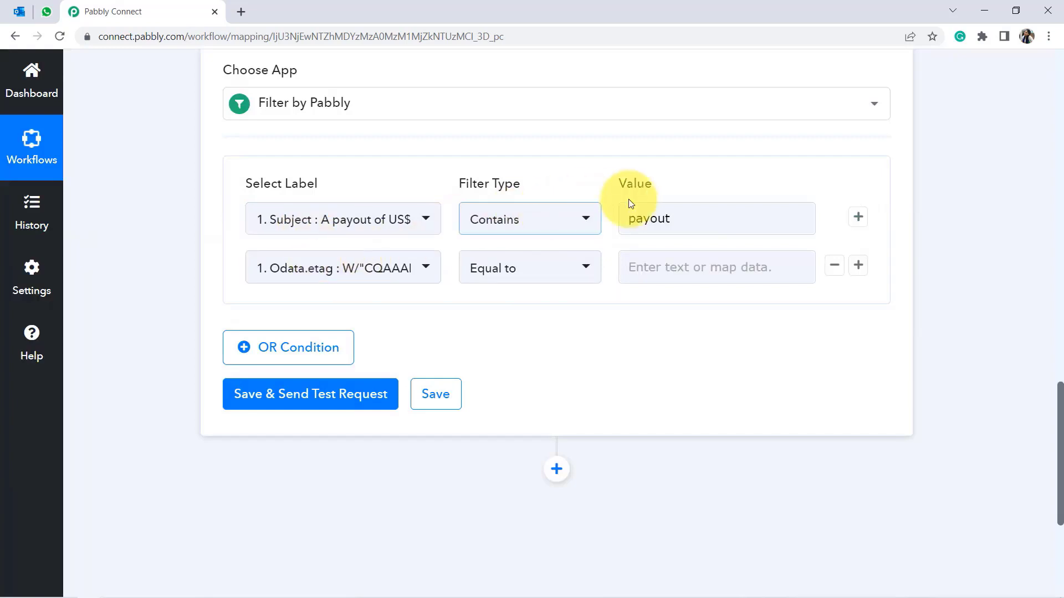
pyautogui.click(379, 284)
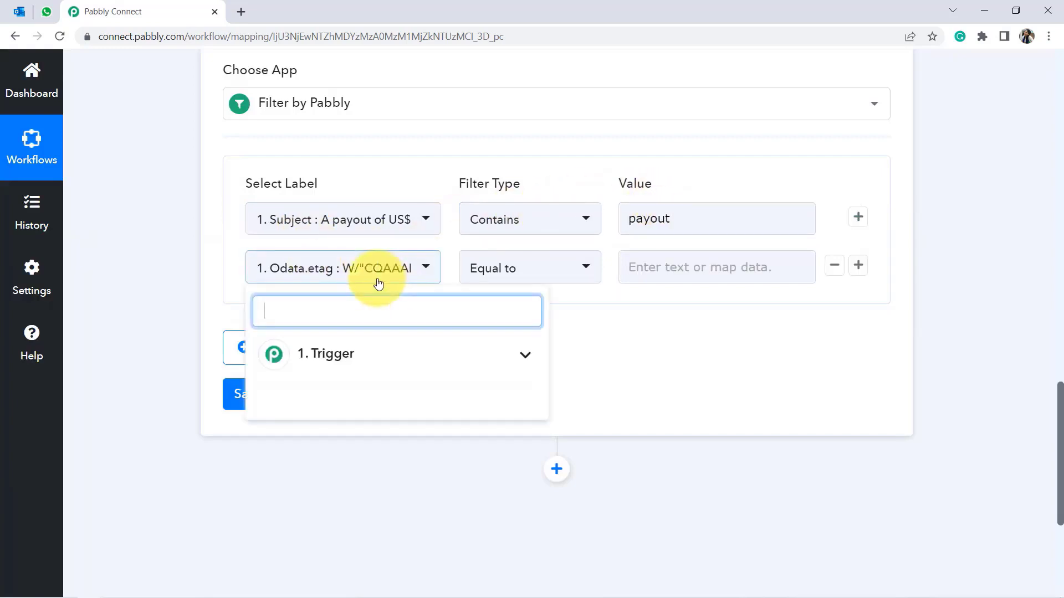
pyautogui.click(315, 354)
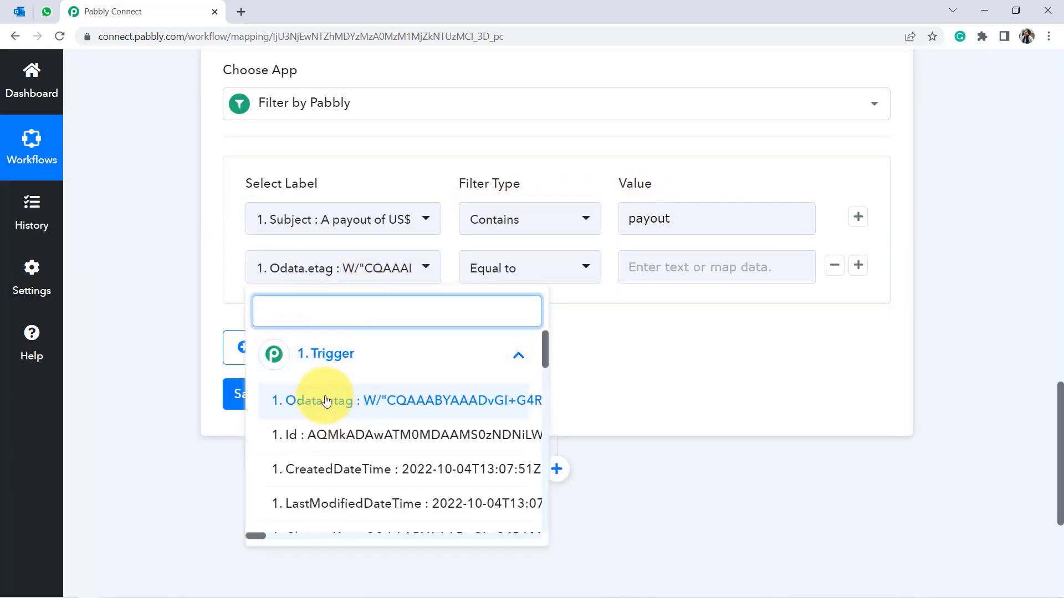
pyautogui.scroll(-5, 333, 399)
pyautogui.scroll(2, 296, 182)
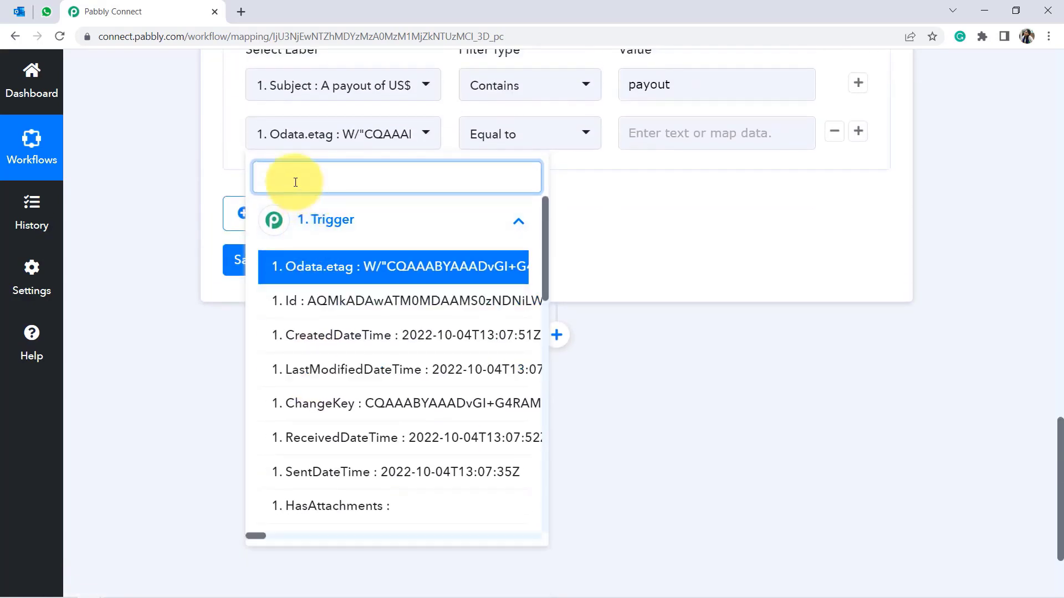
pyautogui.write('subj')
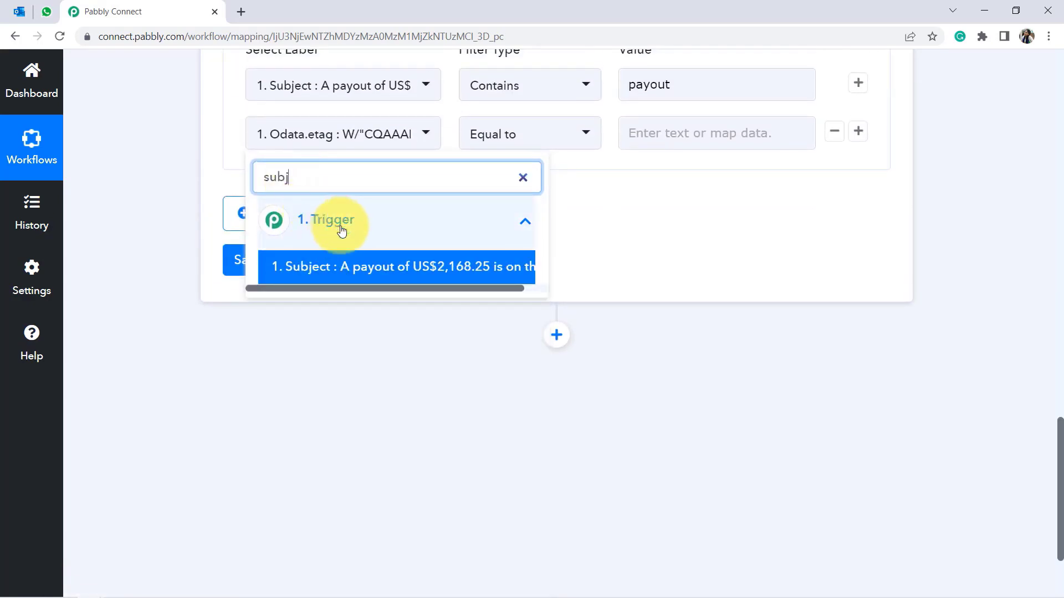
pyautogui.click(370, 269)
pyautogui.click(523, 135)
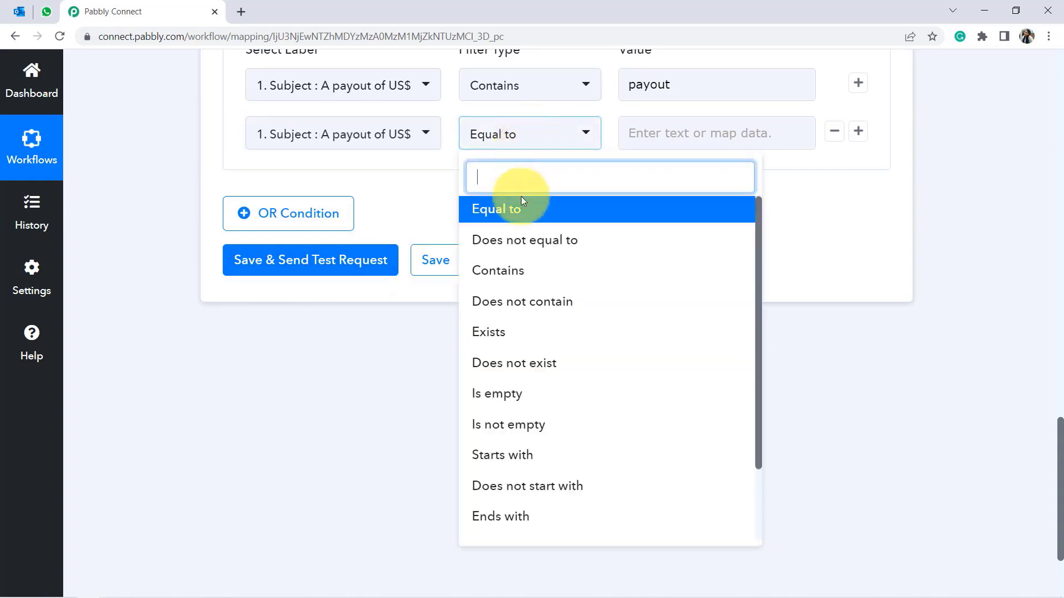
pyautogui.click(497, 269)
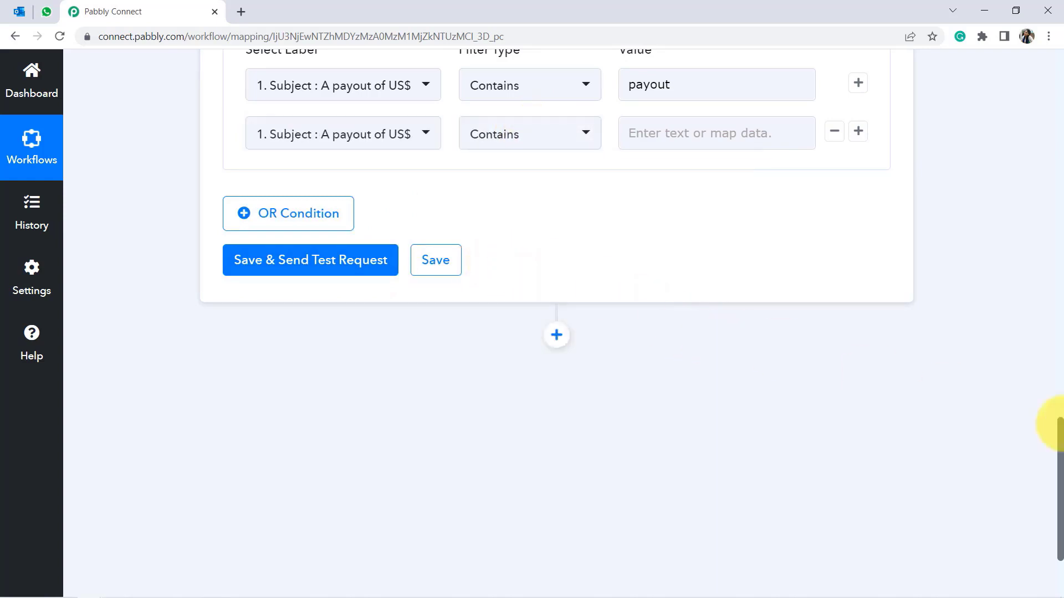
# Enter US$ as the second condition's value, alongside payout in the first condition.
pyautogui.moveTo(1061, 463); pyautogui.dragTo(1060, 283)
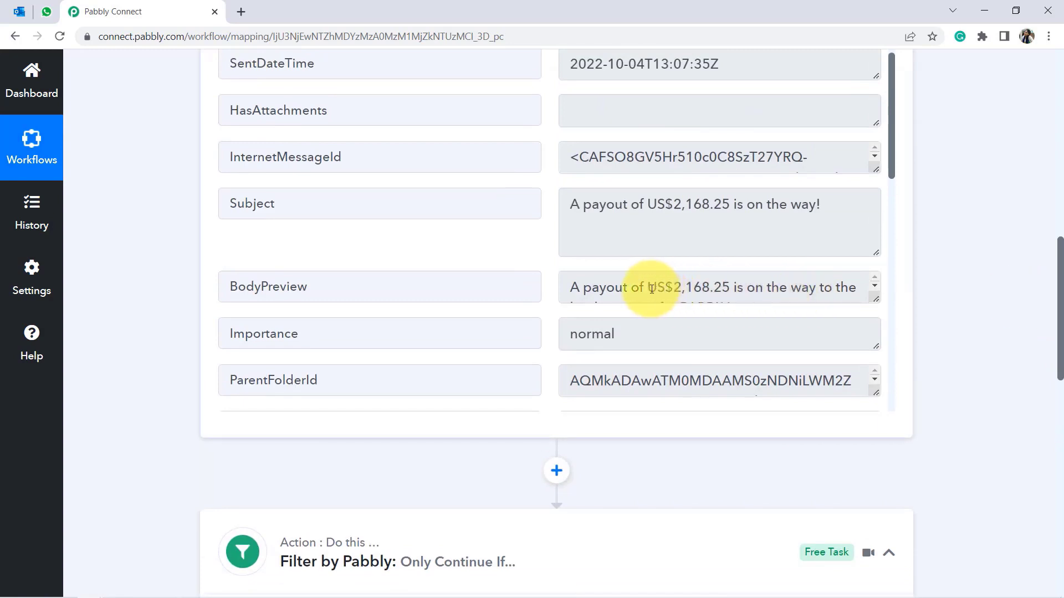
pyautogui.moveTo(648, 288); pyautogui.dragTo(663, 288)
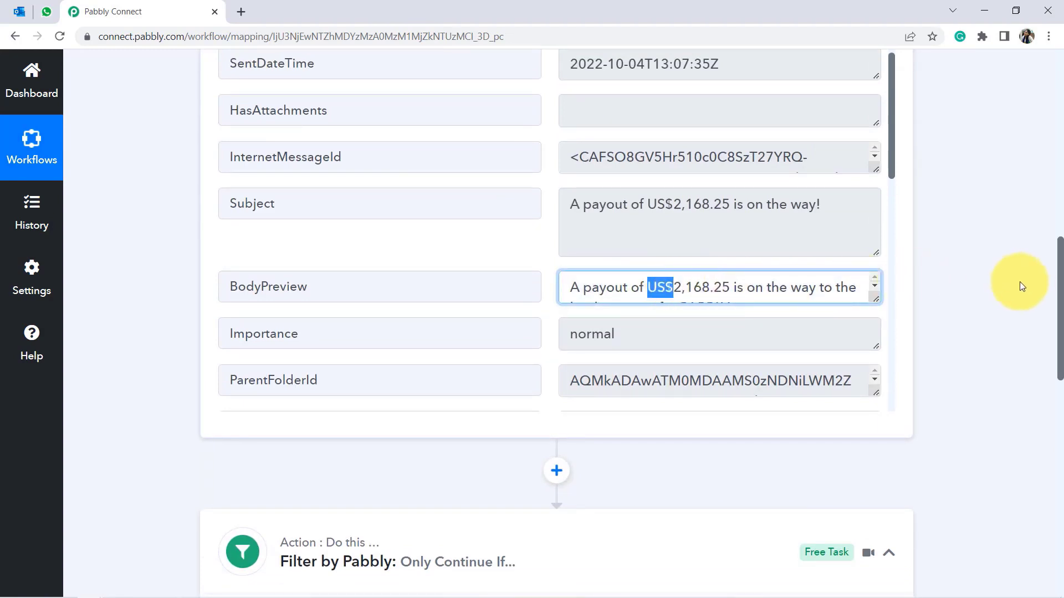
pyautogui.moveTo(1061, 299); pyautogui.dragTo(1045, 427)
pyautogui.click(676, 322)
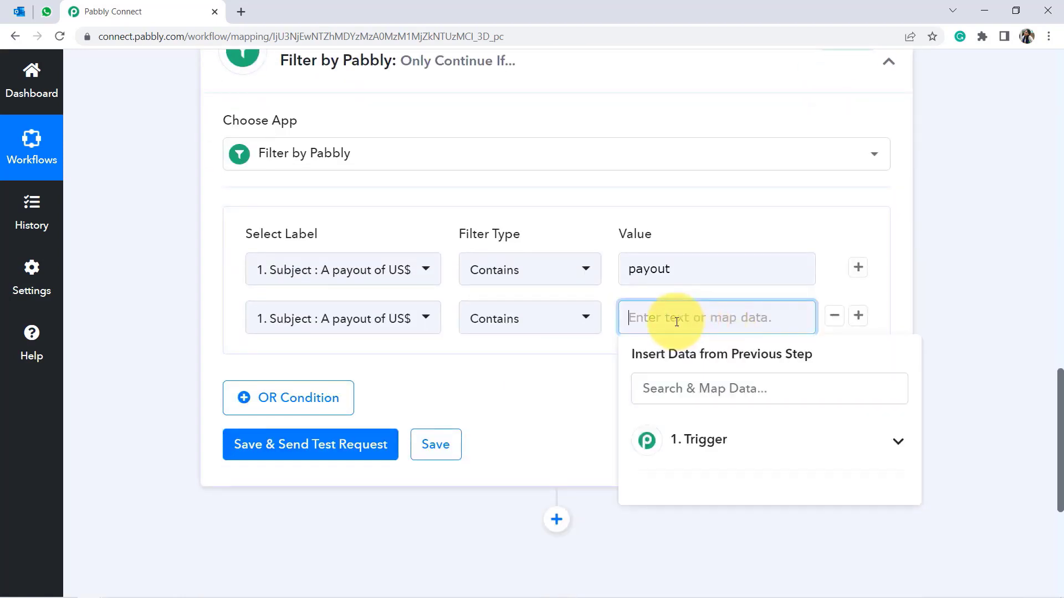
pyautogui.click(571, 399)
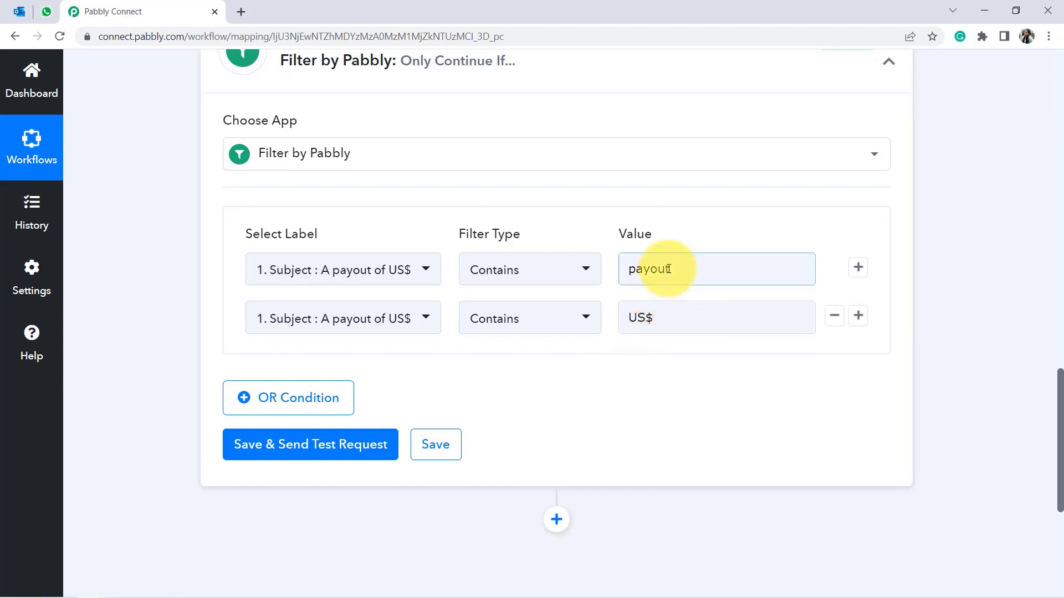
pyautogui.moveTo(672, 269); pyautogui.dragTo(637, 270)
pyautogui.click(576, 394)
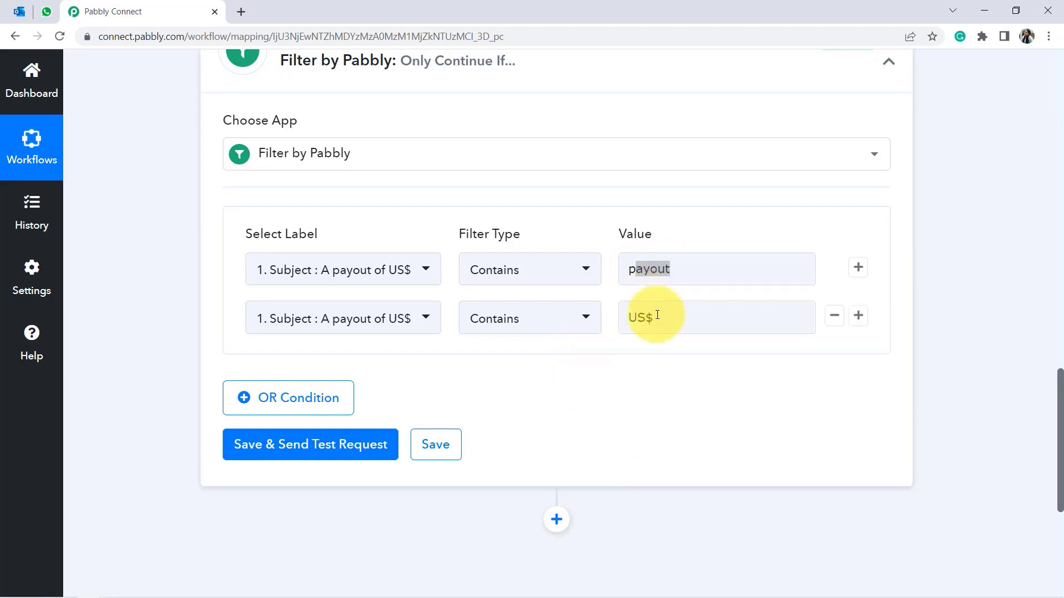
pyautogui.moveTo(653, 318); pyautogui.dragTo(638, 317)
pyautogui.click(556, 399)
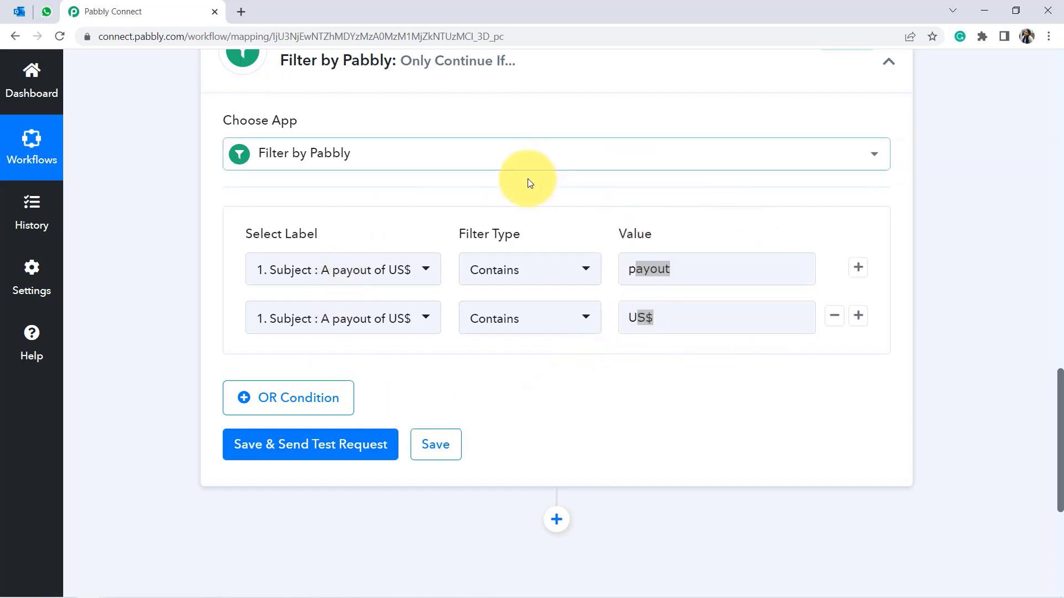
# Save the filter and send a test request, getting success with 'Condition is true'.
pyautogui.click(259, 447)
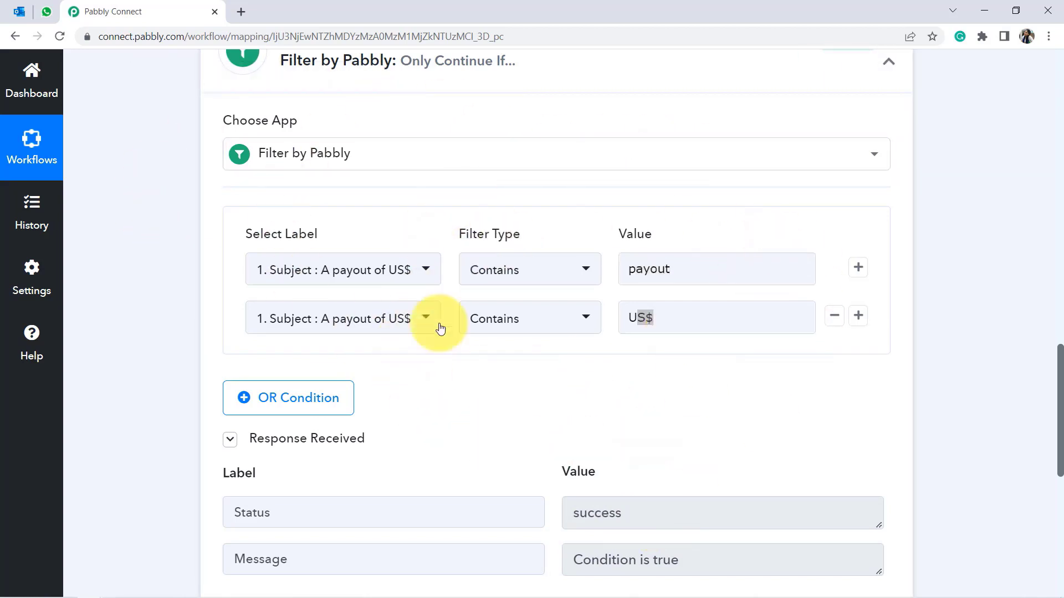
pyautogui.click(632, 318)
pyautogui.click(539, 399)
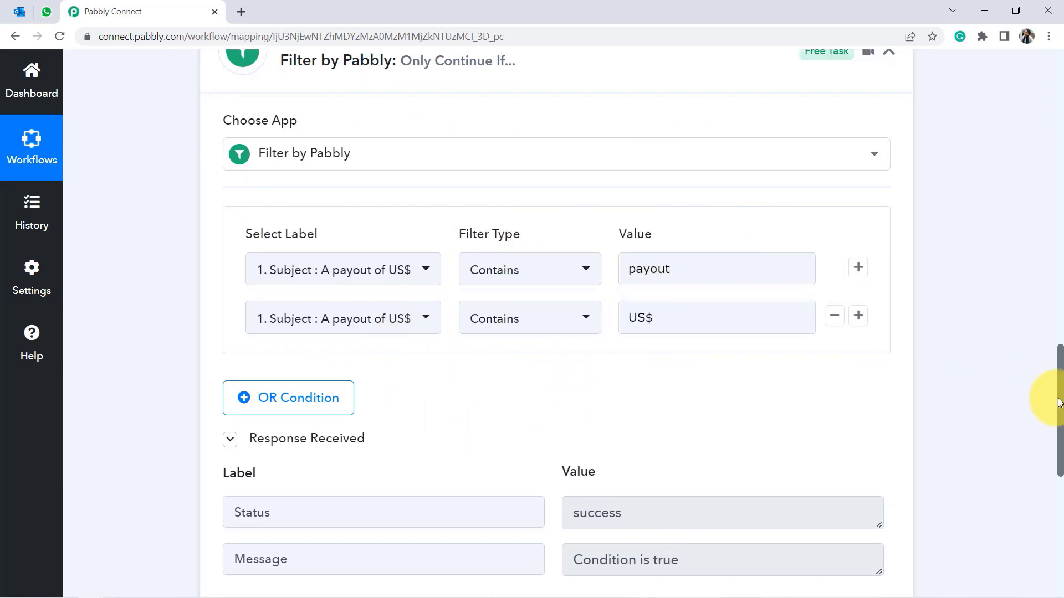
pyautogui.moveTo(1059, 411); pyautogui.dragTo(1060, 530)
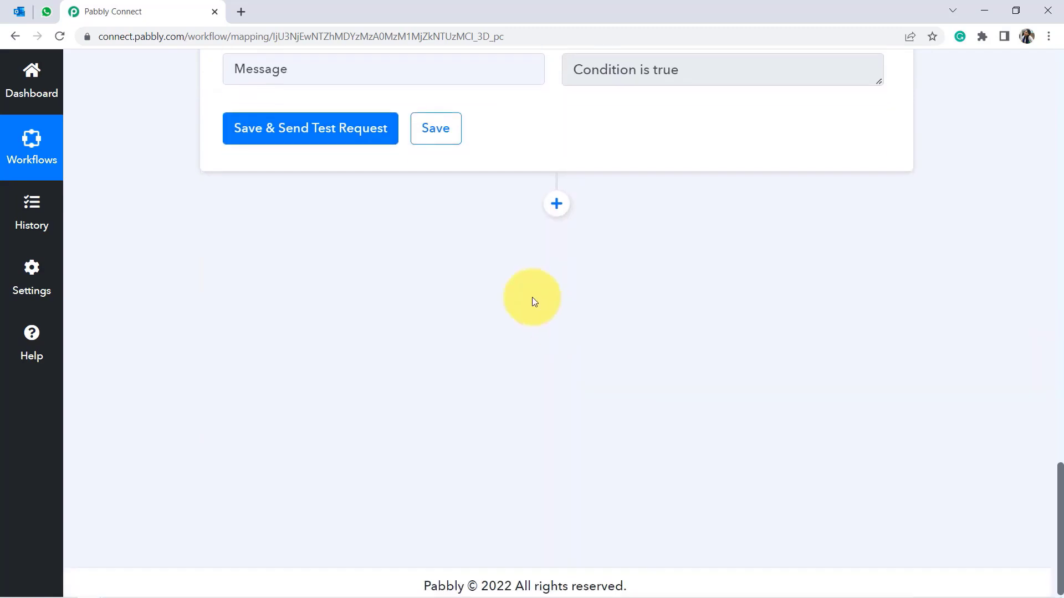
# Add a WhatsApp Cloud API action step using the Send Template Message event.
pyautogui.click(557, 205)
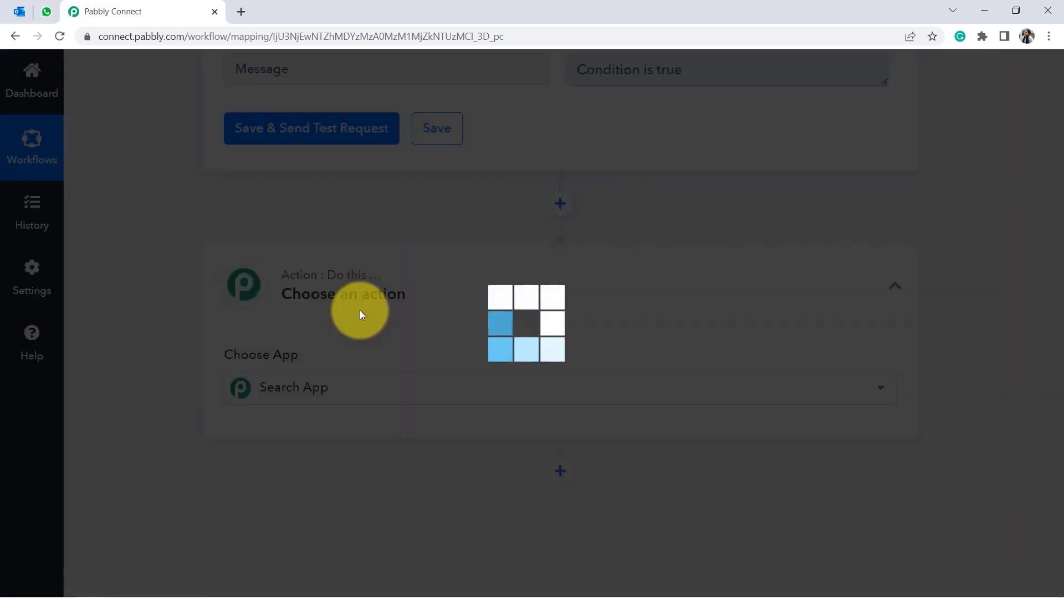
pyautogui.write('whats')
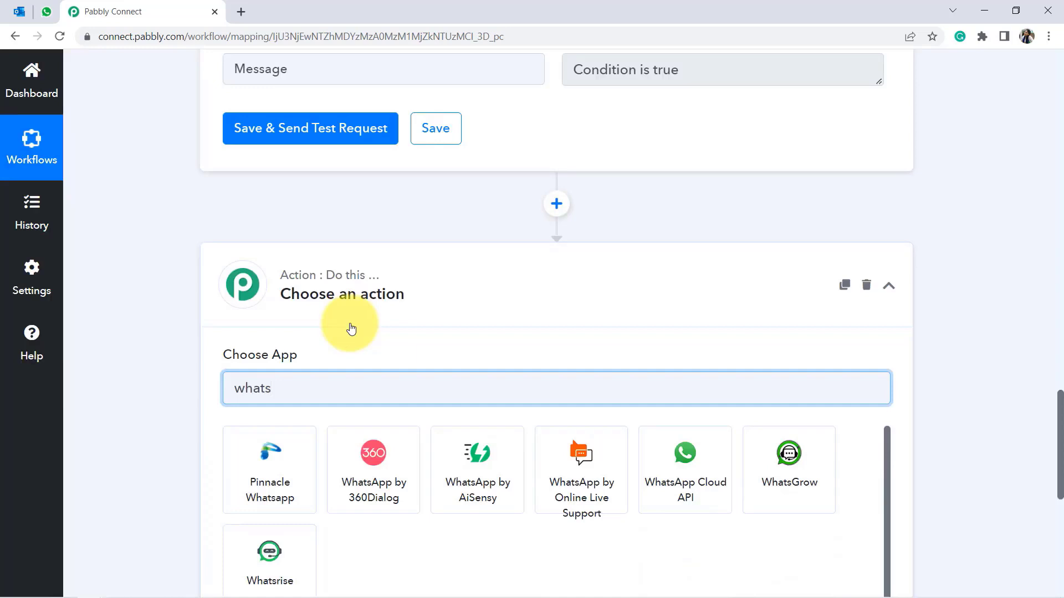
pyautogui.click(685, 454)
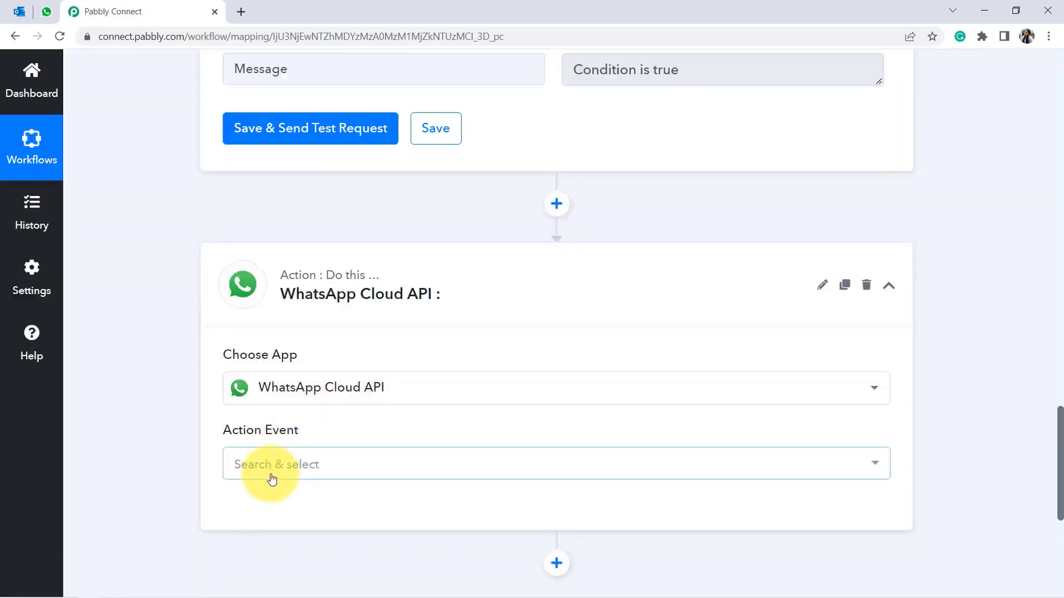
pyautogui.click(270, 478)
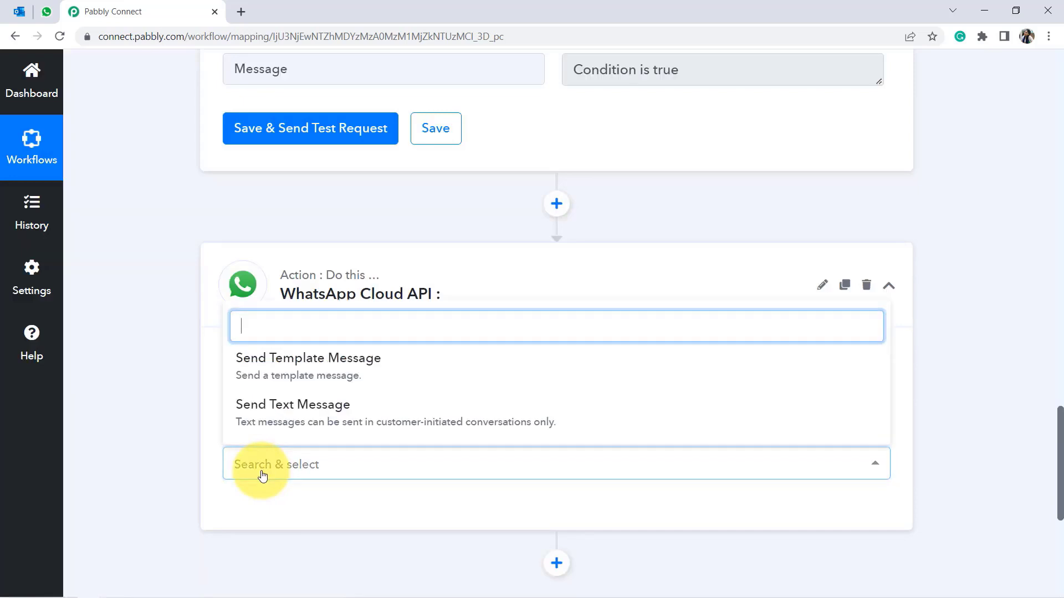
pyautogui.click(262, 379)
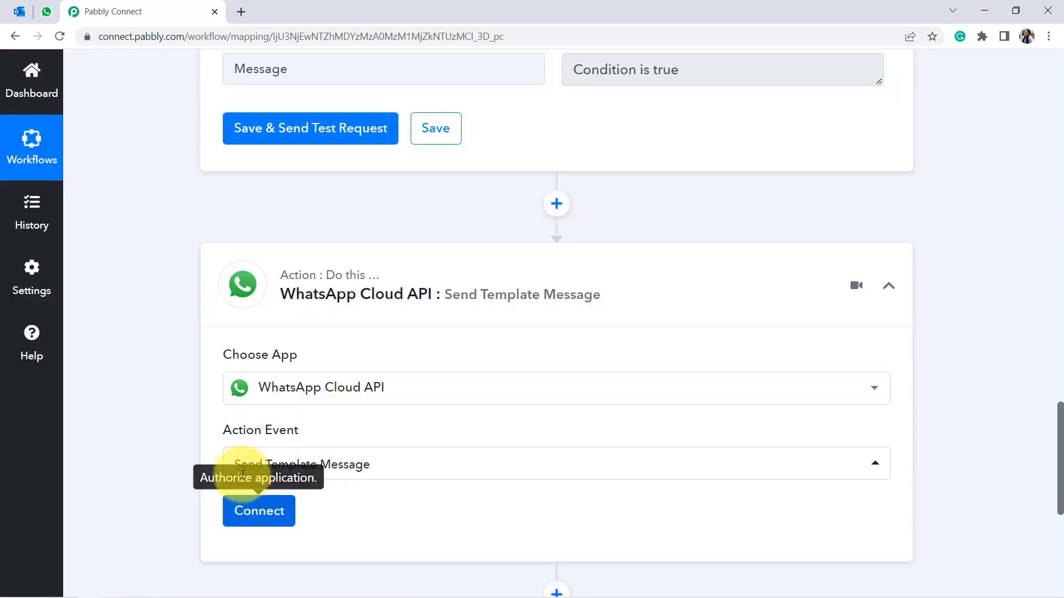
# Start a new WhatsApp Cloud API connection, WhatsApp Cloud API #203.
pyautogui.click(250, 516)
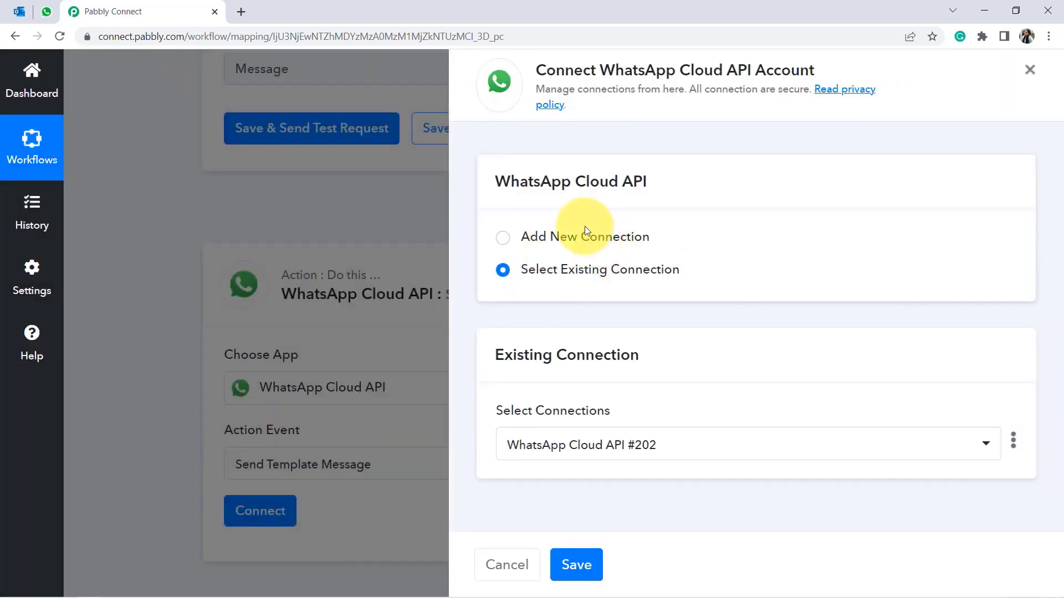
pyautogui.click(584, 231)
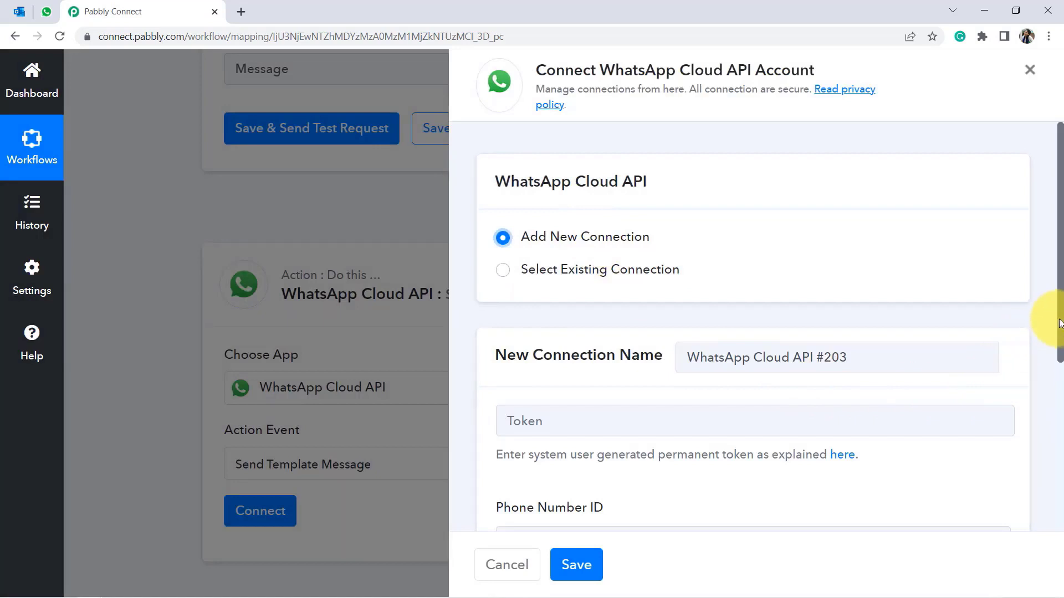
pyautogui.moveTo(1061, 339); pyautogui.dragTo(1047, 435)
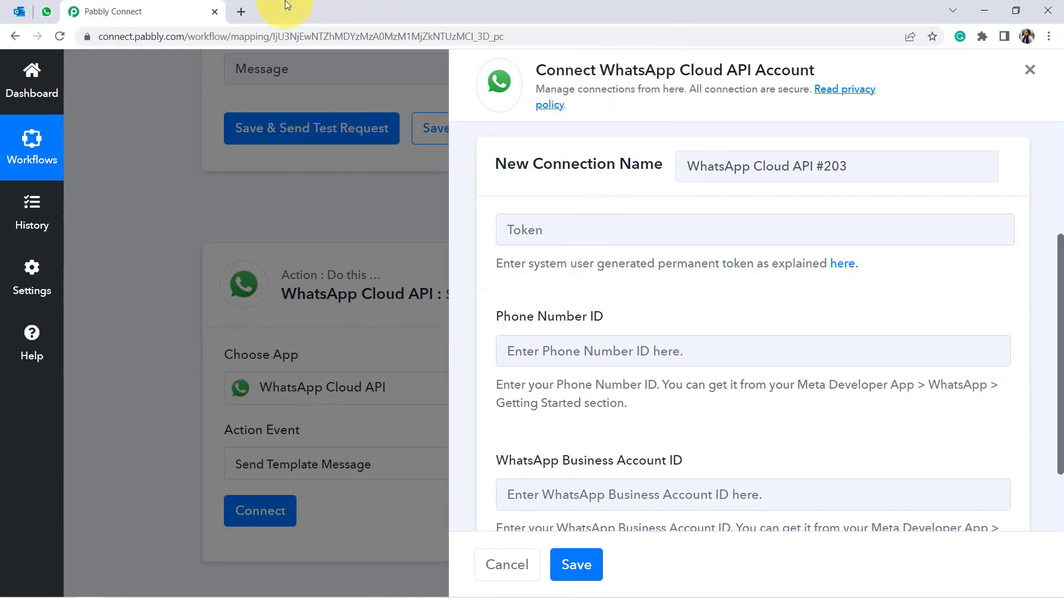
# Open Meta for Developers in a new tab and view the My Apps list.
pyautogui.click(241, 13)
pyautogui.write('dev')
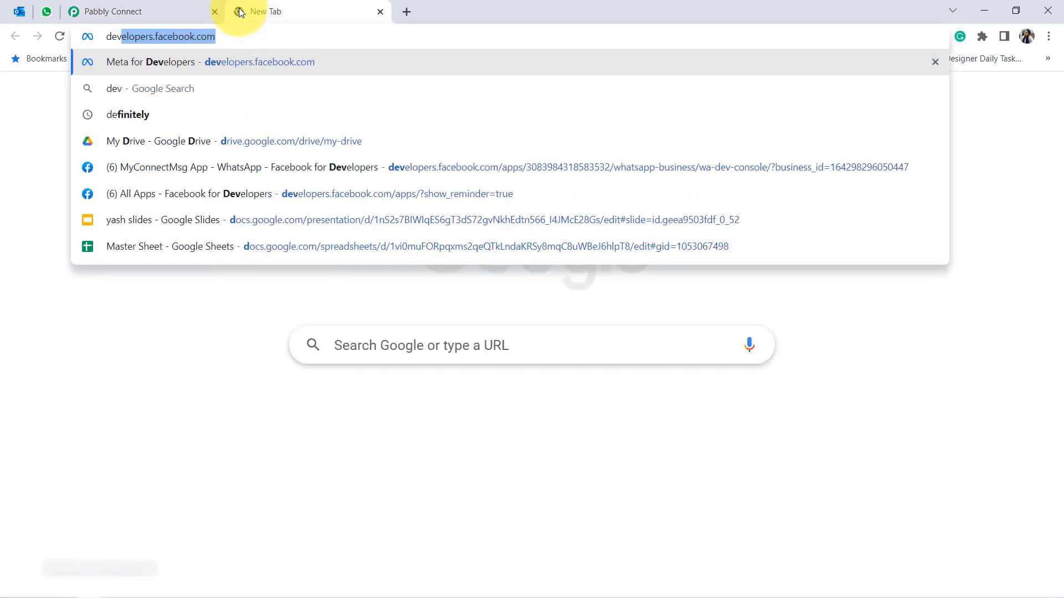
pyautogui.write('elopers.faceboo')
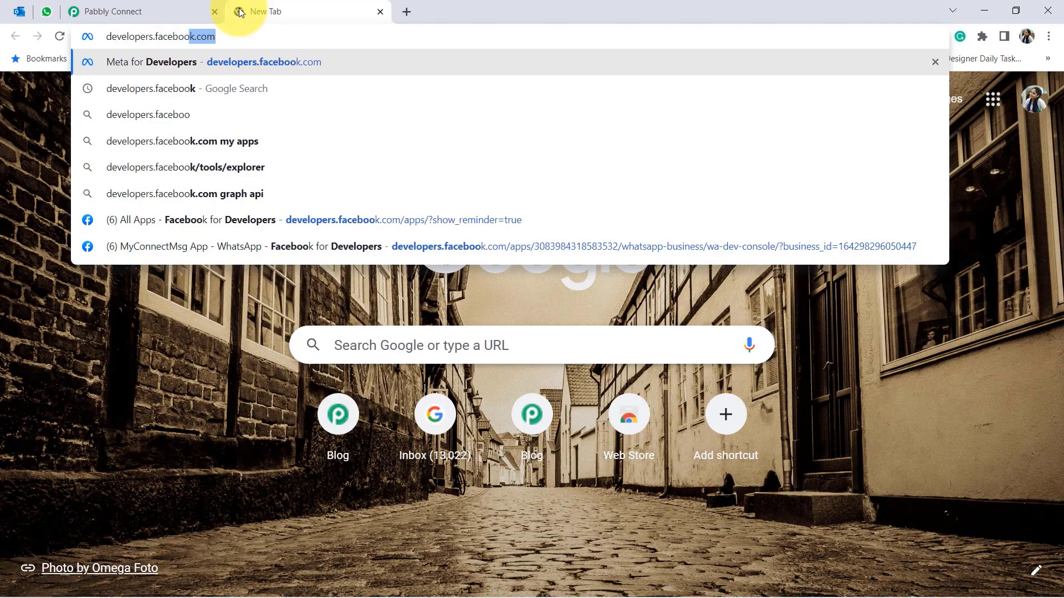
pyautogui.press('Return')
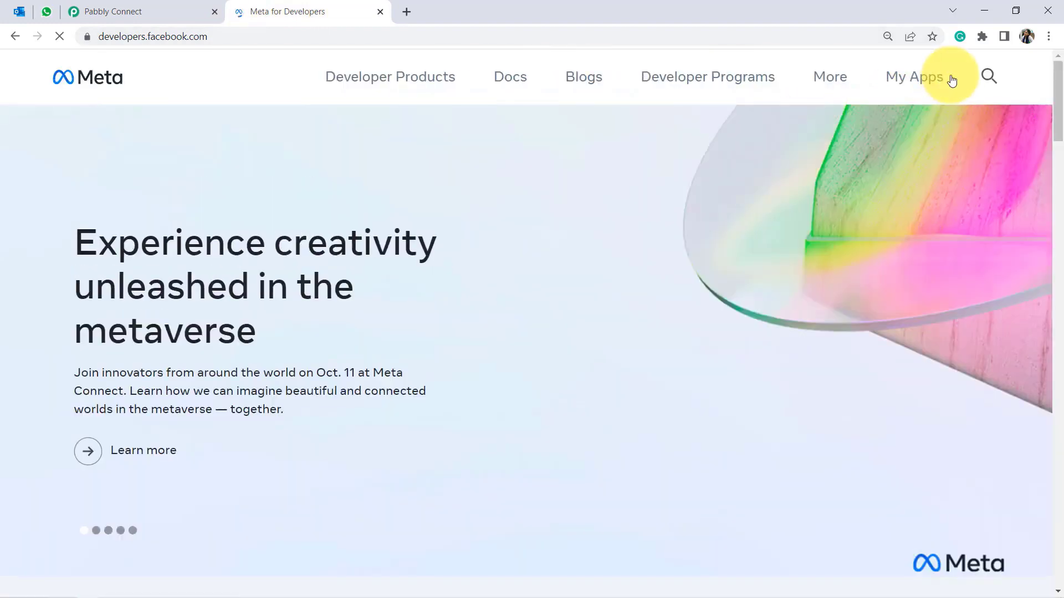
pyautogui.click(918, 86)
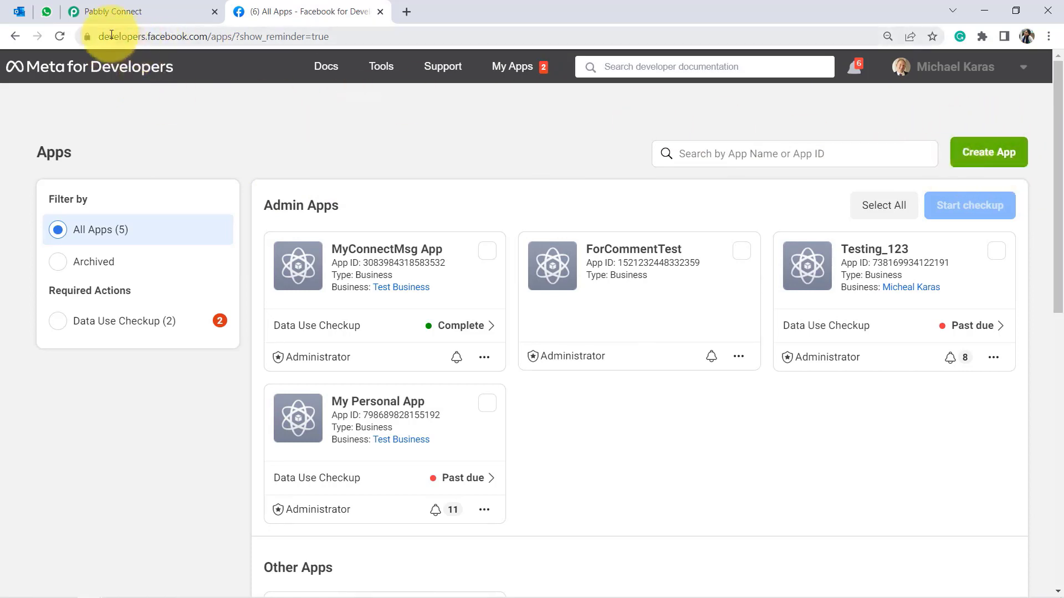
# Dismiss the Support panel and return to Pabbly's connection form, which needs a permanent token.
pyautogui.moveTo(109, 37); pyautogui.dragTo(318, 41)
pyautogui.click(317, 41)
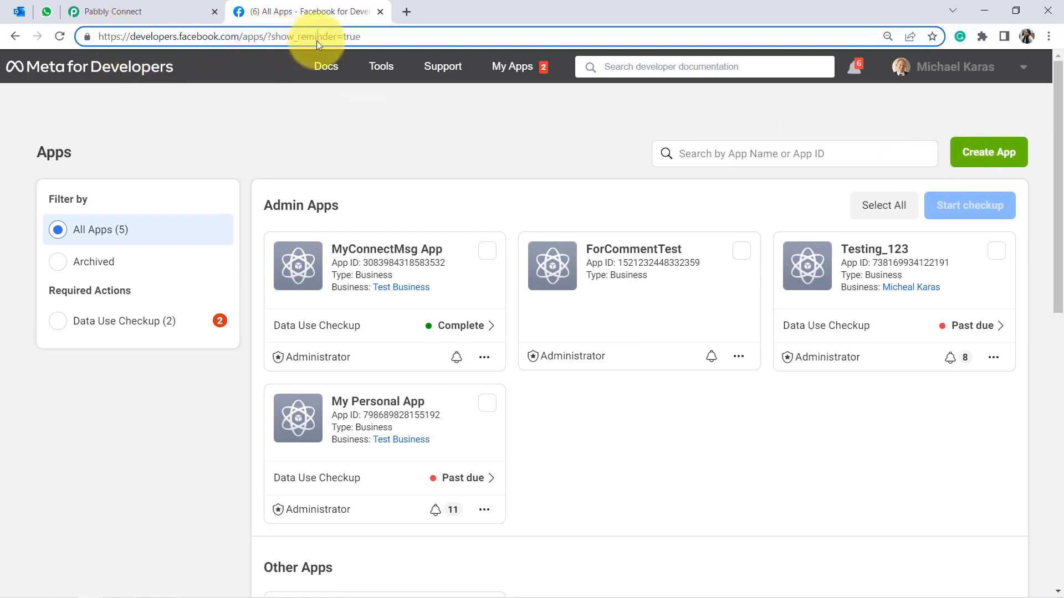
pyautogui.click(307, 141)
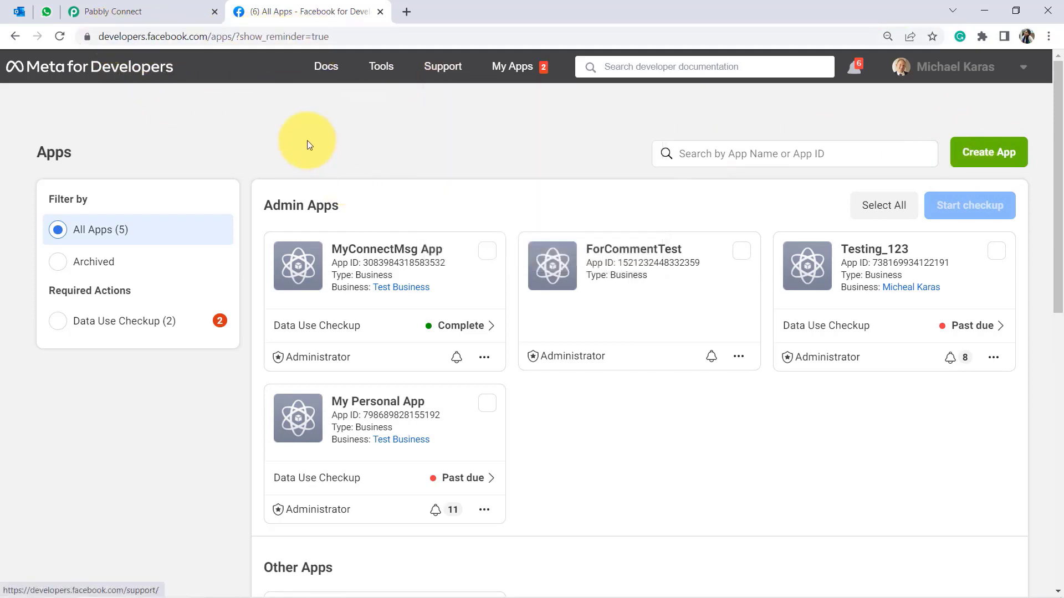
pyautogui.click(171, 7)
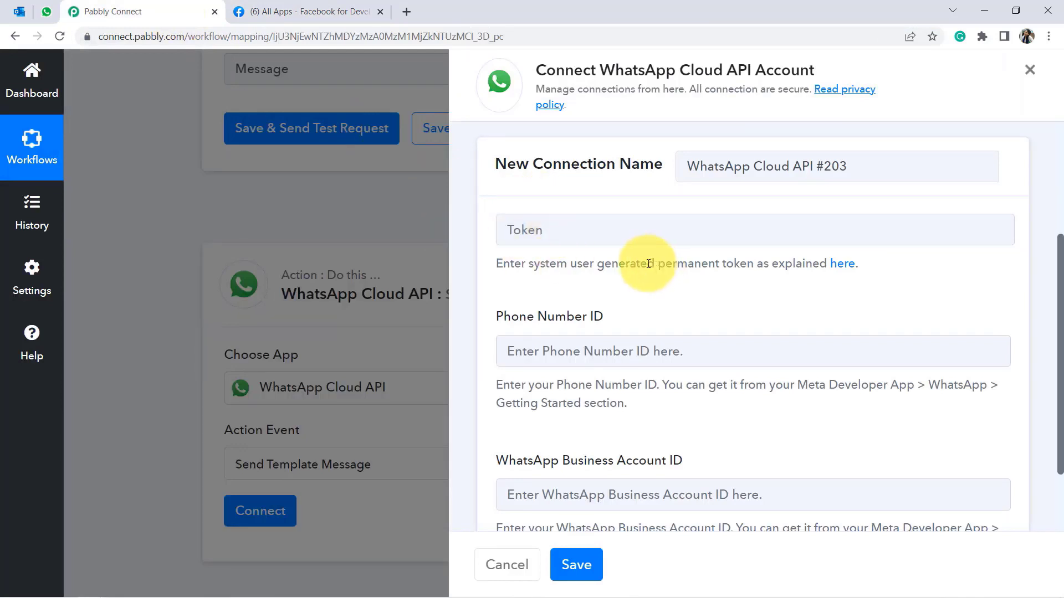
pyautogui.moveTo(649, 264); pyautogui.dragTo(747, 265)
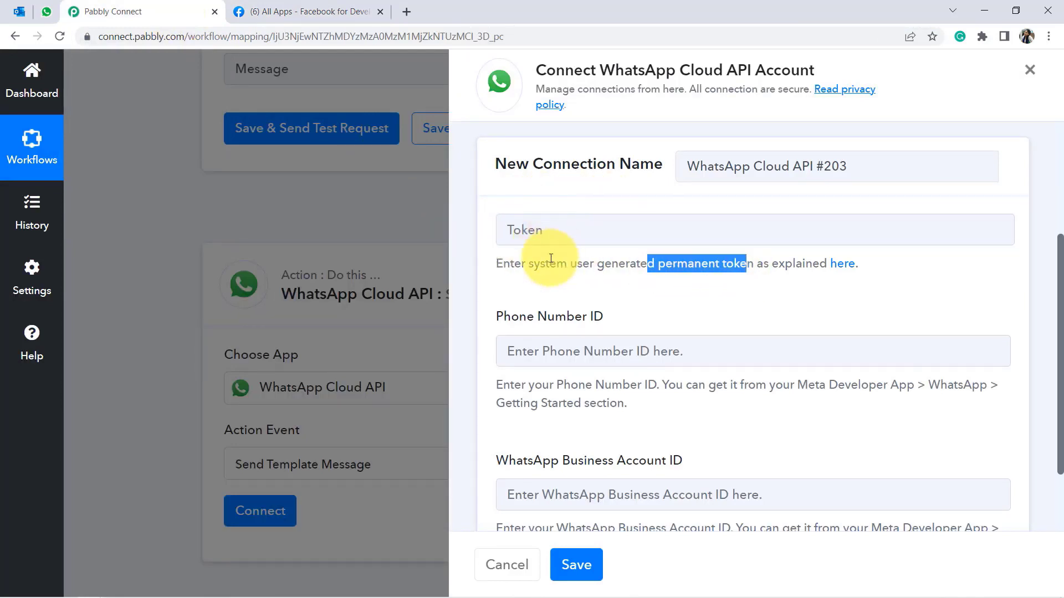
# Open the MyConnectMsg App's WhatsApp Getting Started page and ready Pabbly's Token field.
pyautogui.click(307, 5)
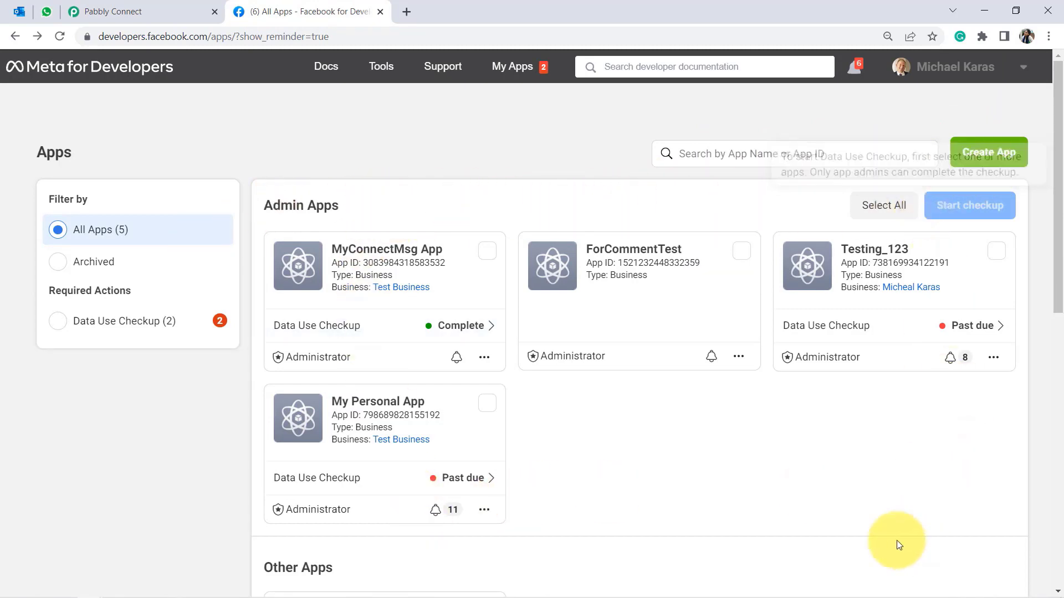
pyautogui.click(364, 257)
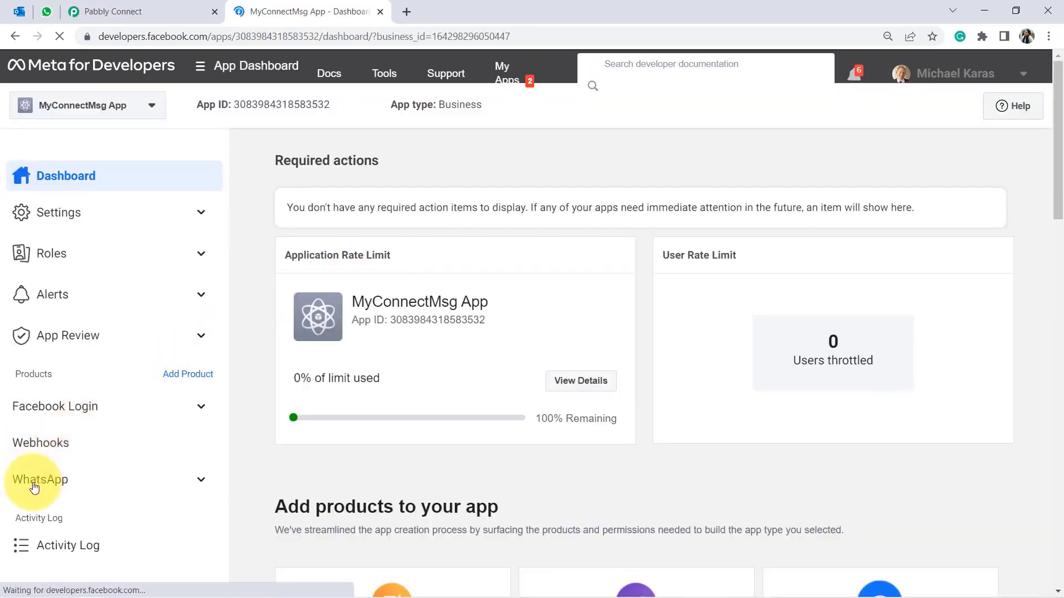
pyautogui.click(33, 490)
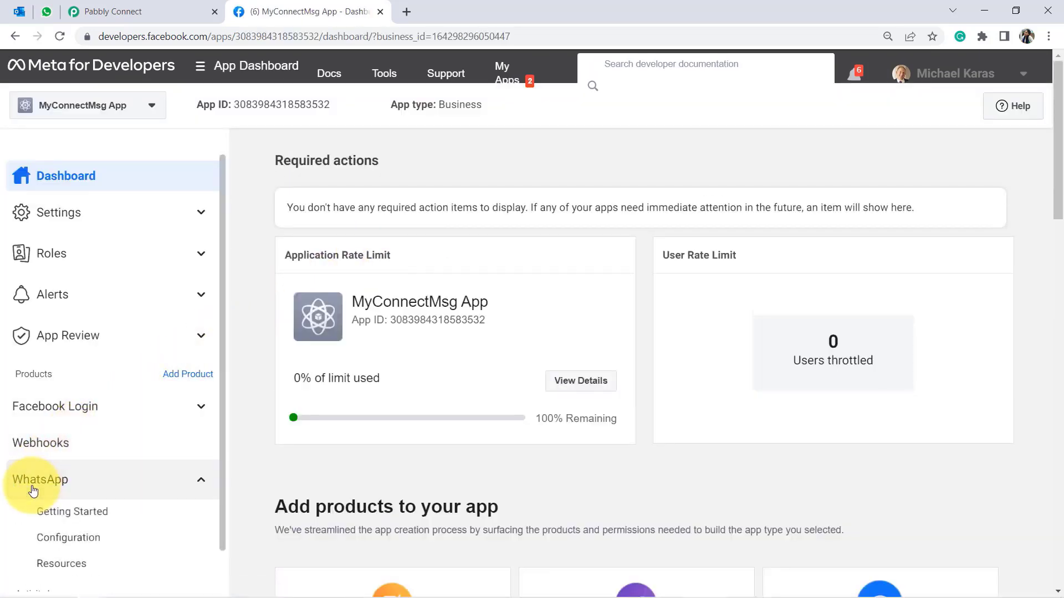
pyautogui.click(56, 514)
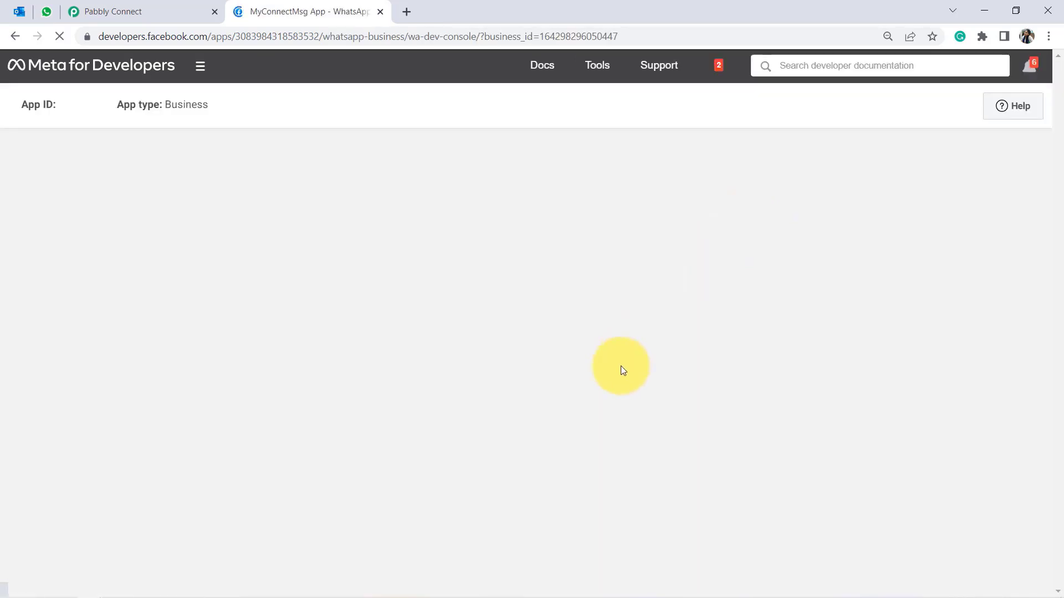
pyautogui.click(183, 12)
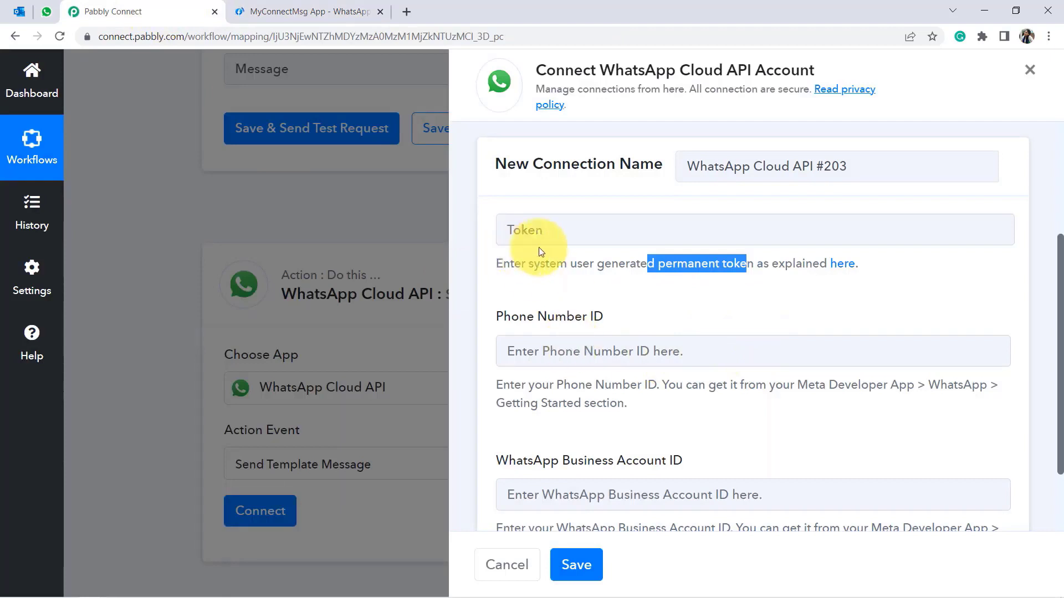
pyautogui.click(551, 233)
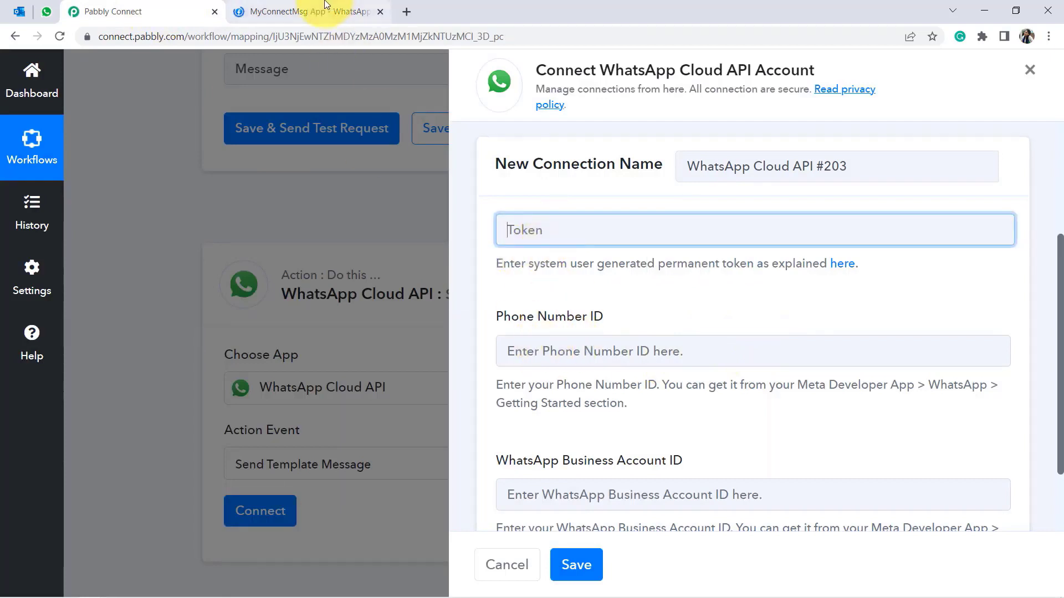
pyautogui.click(343, 11)
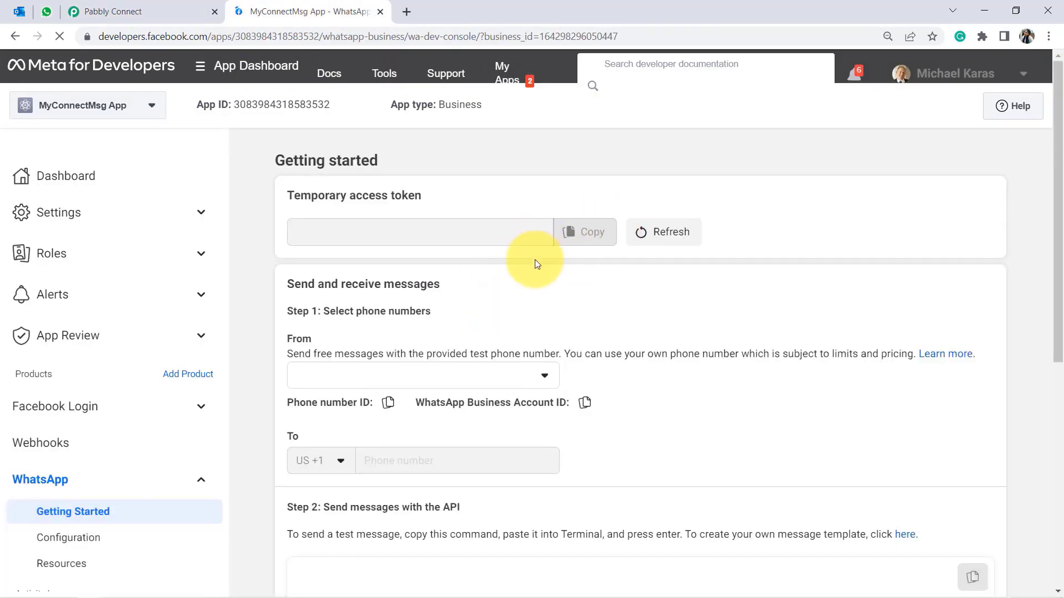
# Copy Meta's temporary access token, valid 23 hours, into Pabbly's Token field.
pyautogui.click(583, 235)
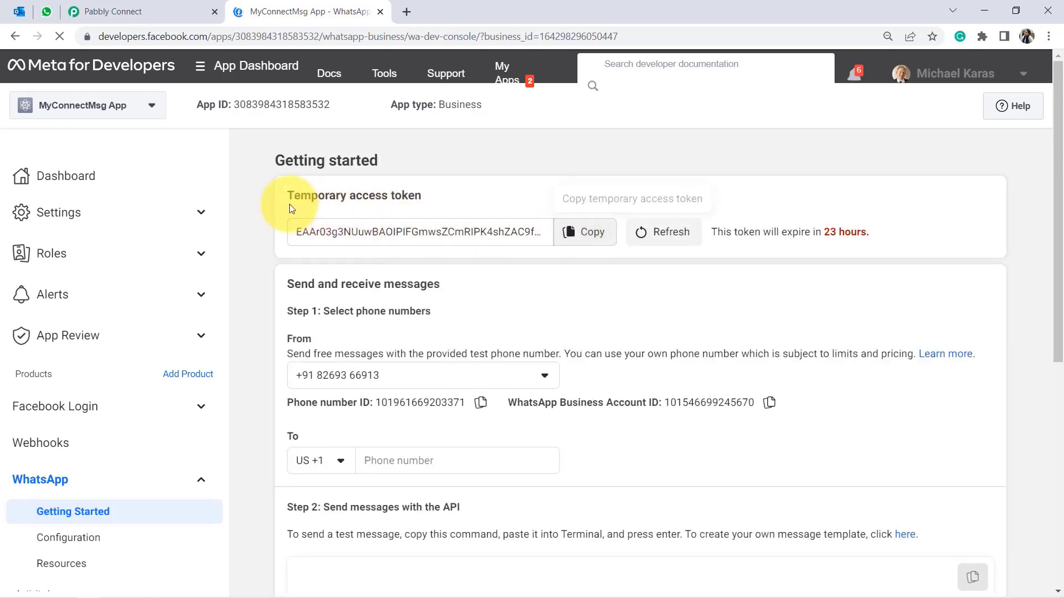
pyautogui.moveTo(391, 209); pyautogui.dragTo(428, 204)
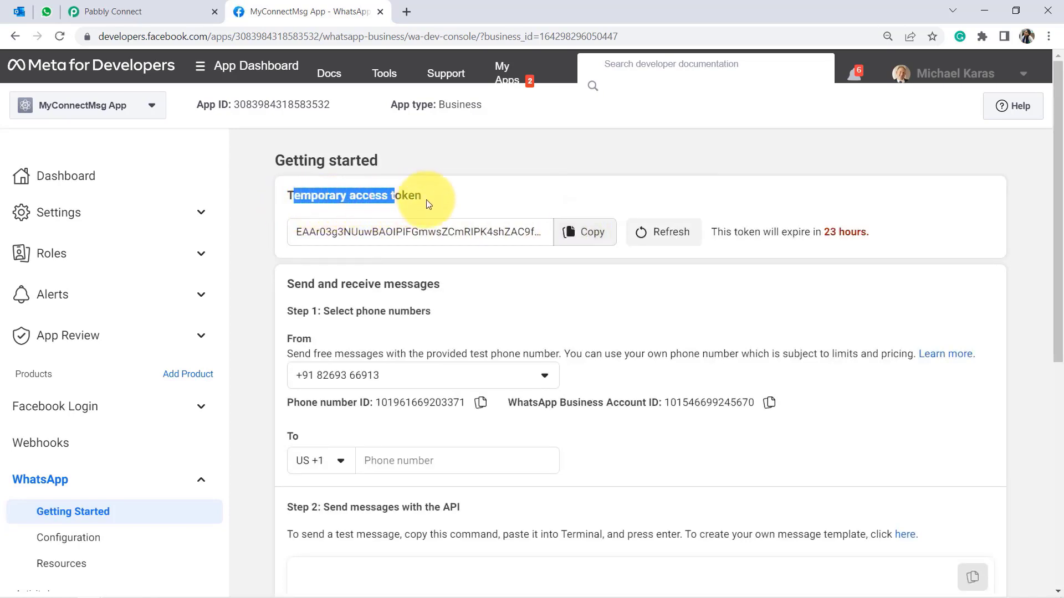
pyautogui.moveTo(780, 233); pyautogui.dragTo(848, 233)
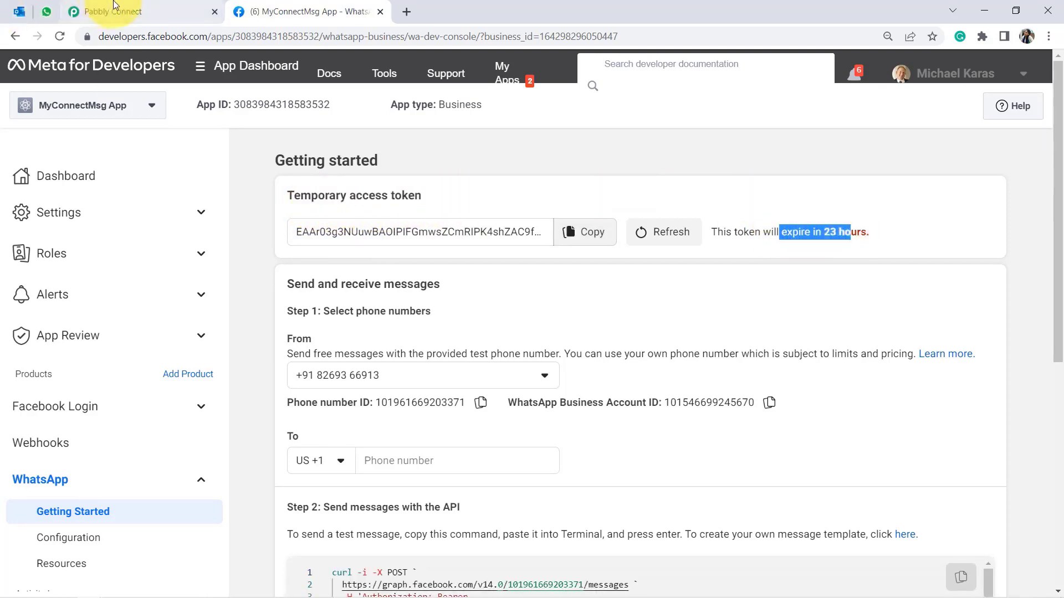
pyautogui.click(97, 12)
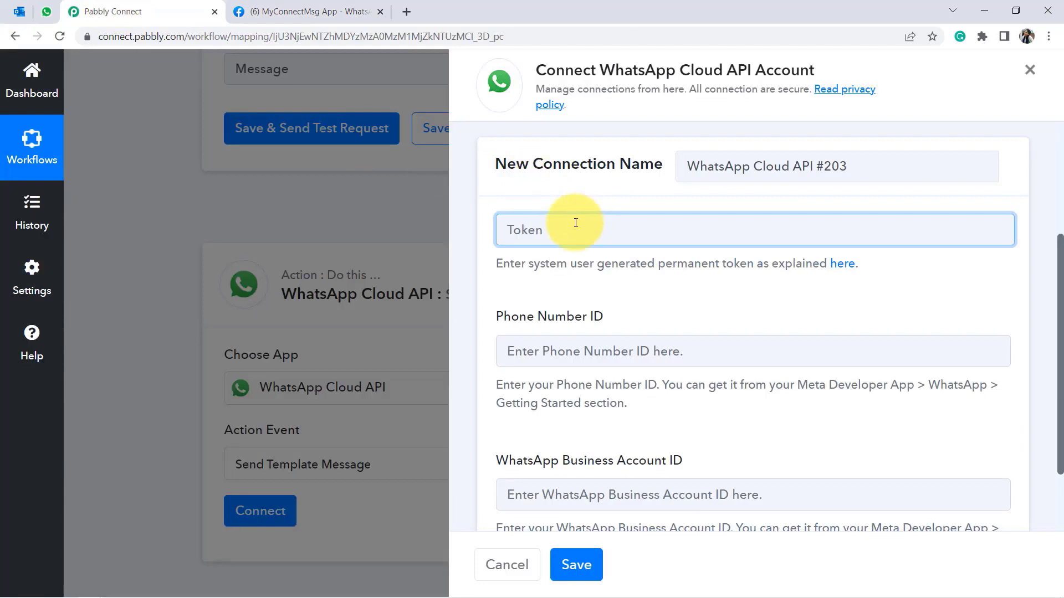
pyautogui.hotkey('ctrl', 'v')
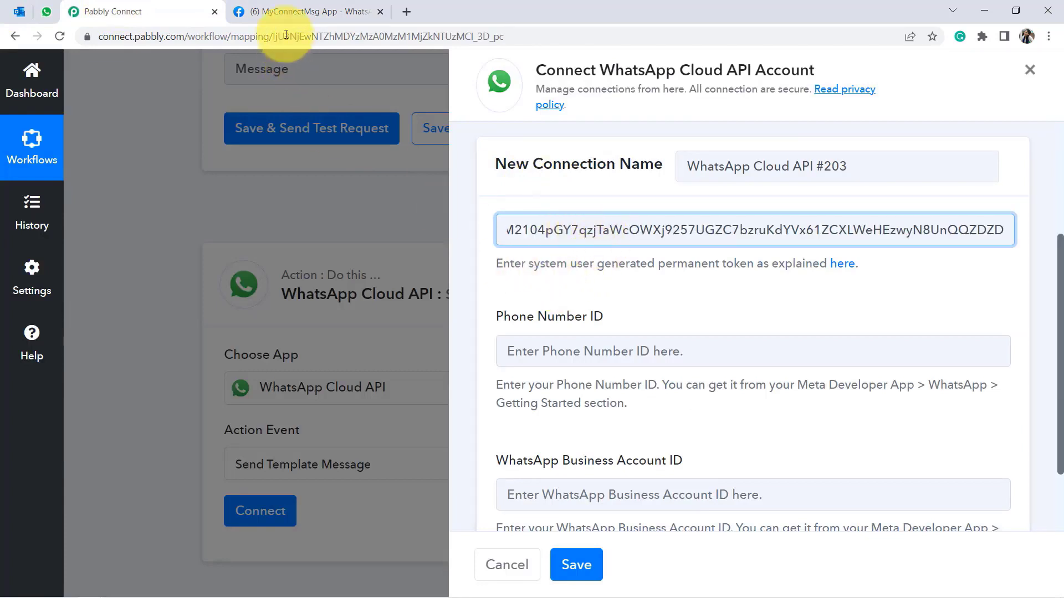
# Copy the Phone Number ID from Meta into the Phone Number ID field.
pyautogui.click(264, 13)
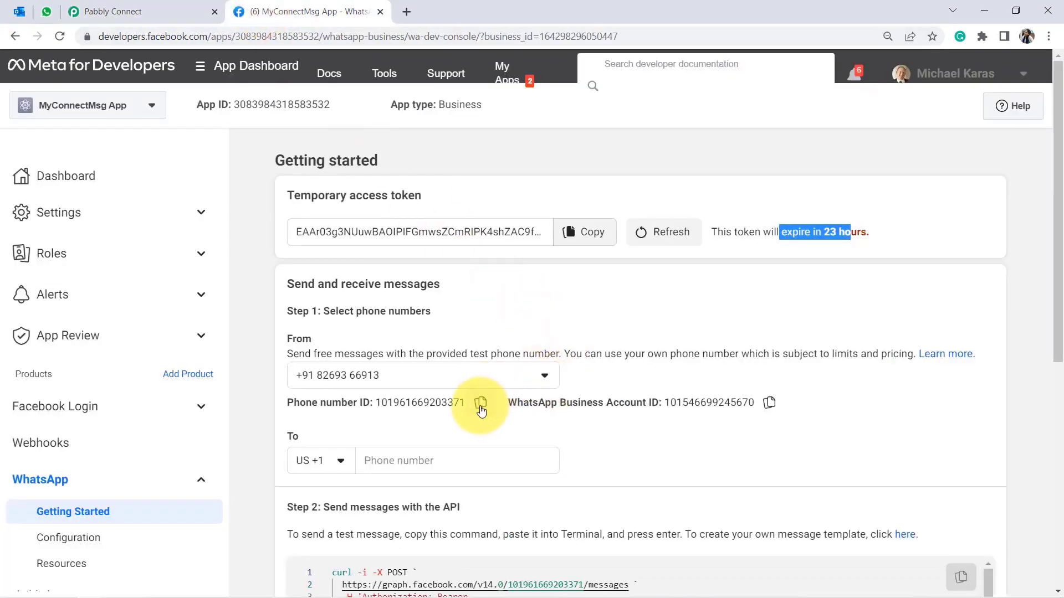
pyautogui.click(480, 408)
pyautogui.click(166, 12)
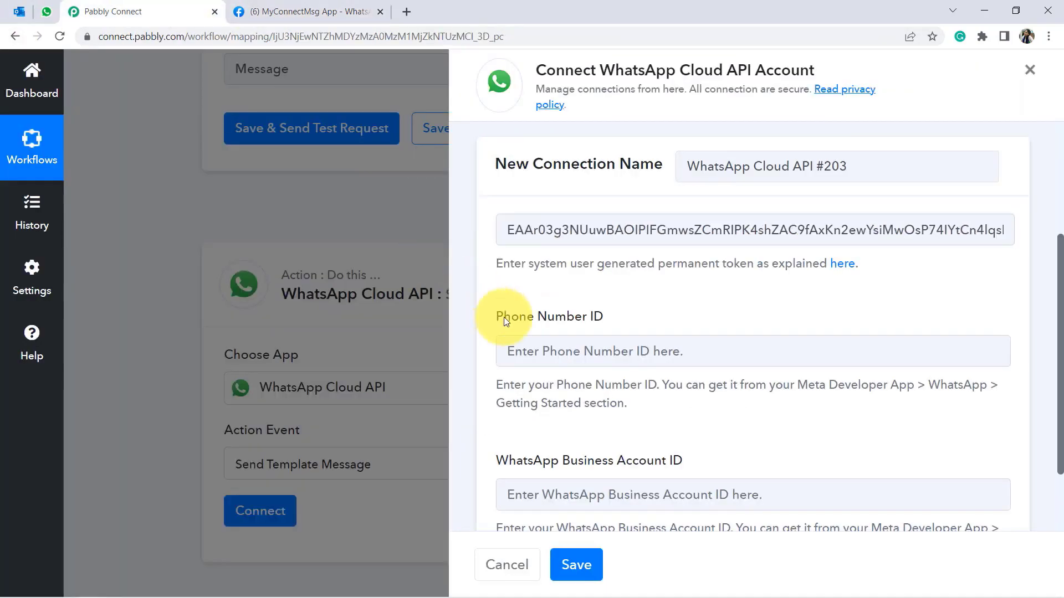
pyautogui.click(546, 351)
# Paste the WhatsApp Business Account ID into its field and save the connection.
pyautogui.click(355, 11)
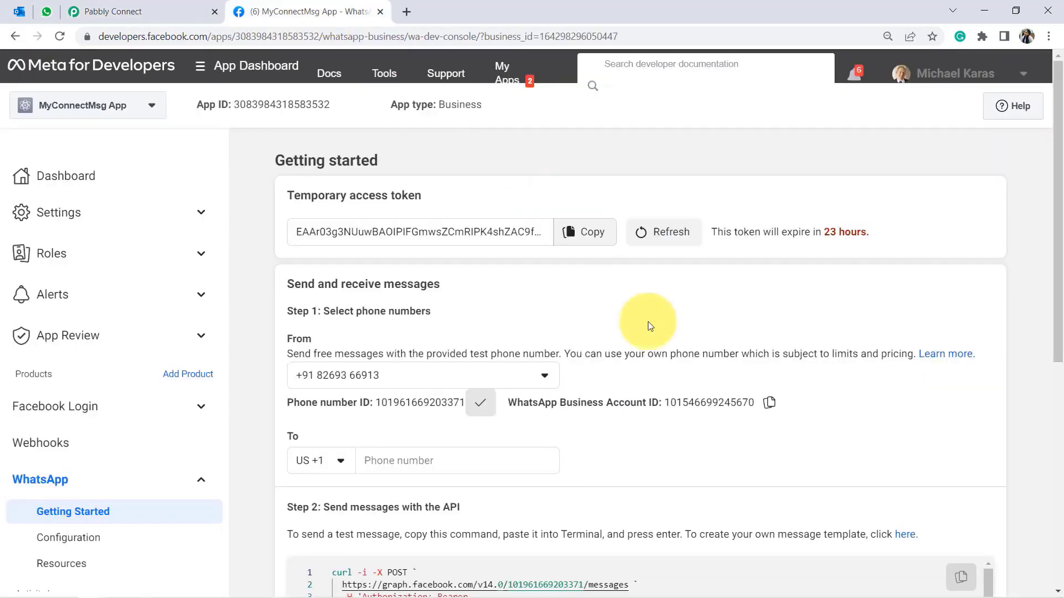
pyautogui.click(770, 403)
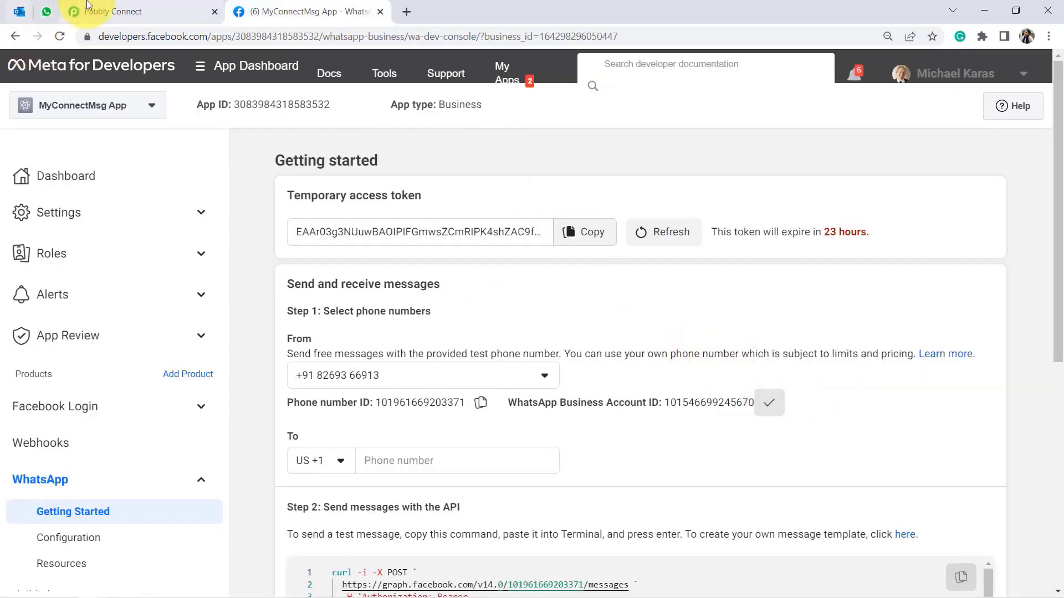
pyautogui.click(100, 11)
pyautogui.click(542, 493)
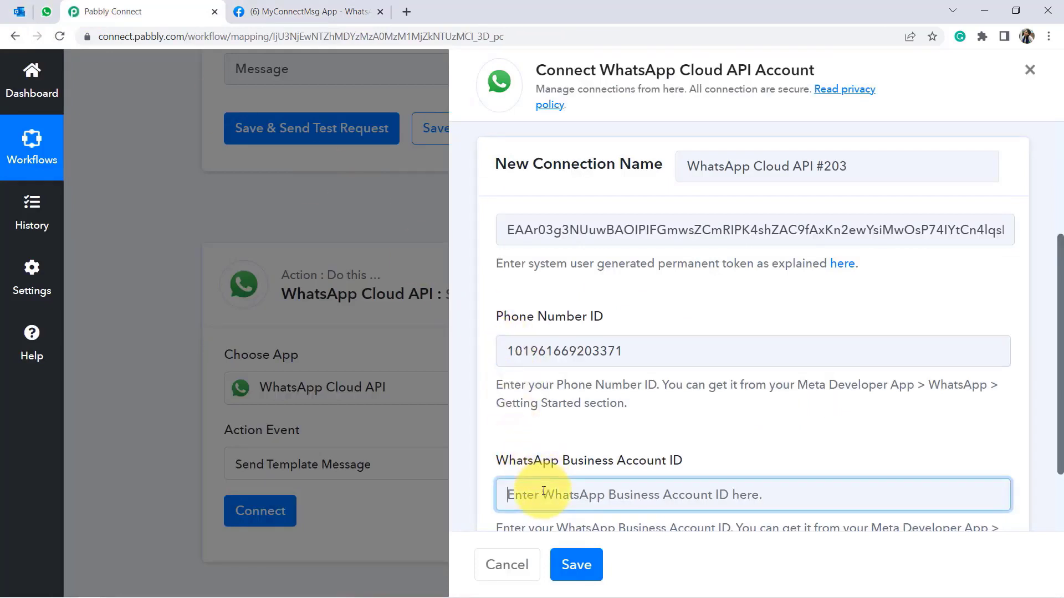
pyautogui.hotkey('ctrl', 'v')
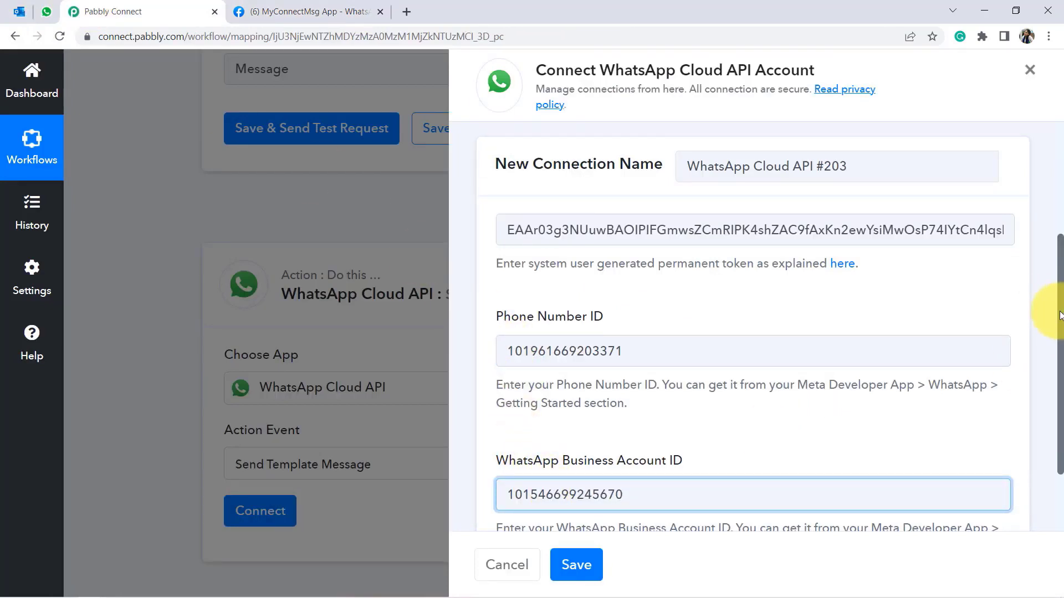
pyautogui.moveTo(1060, 315); pyautogui.dragTo(1061, 383)
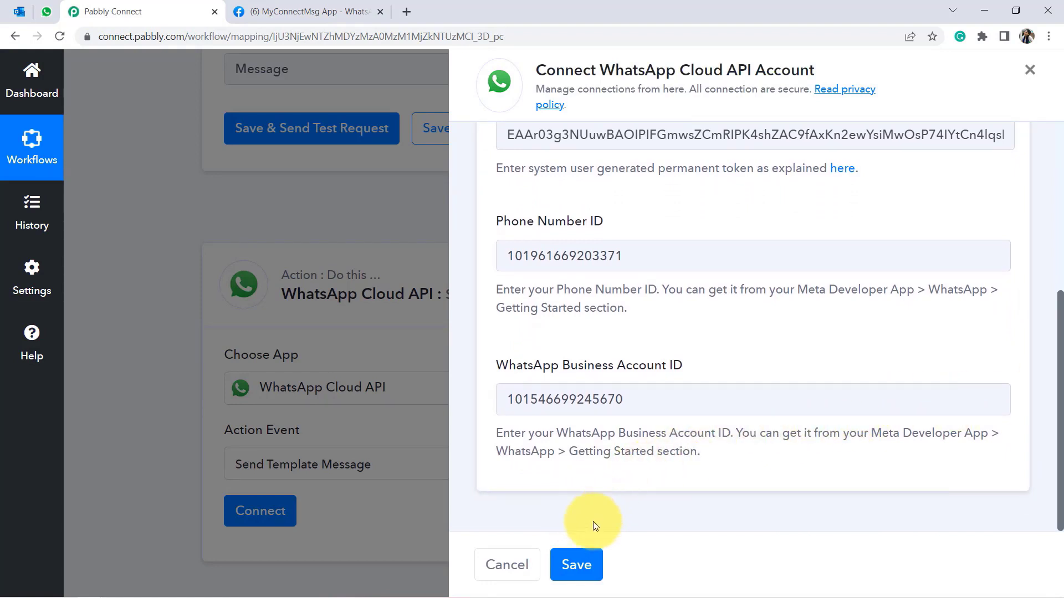
pyautogui.click(578, 566)
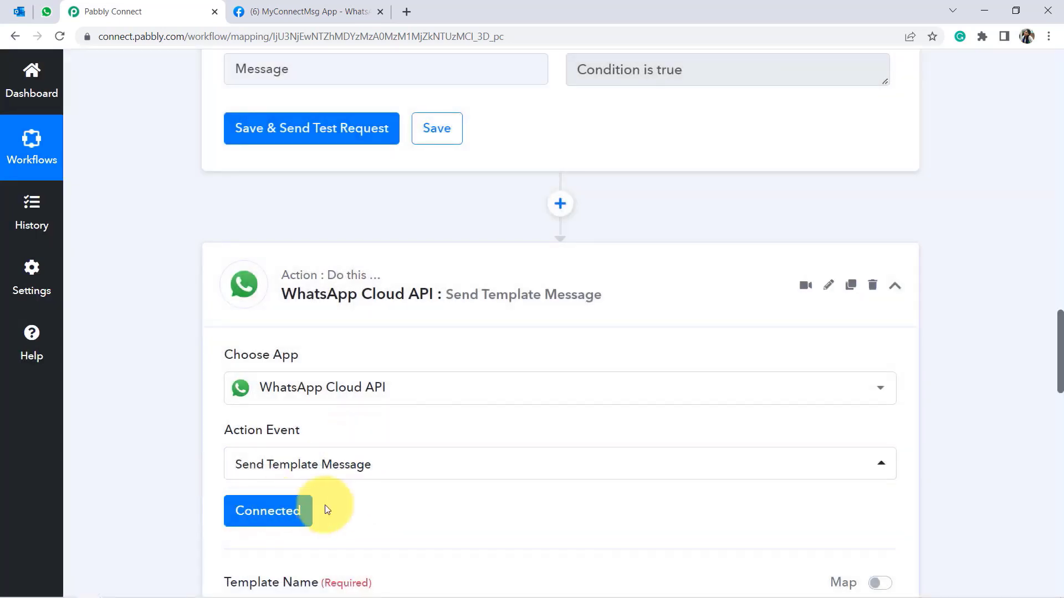
# Review the connected action's work_report_ template name and en_US language code.
pyautogui.moveTo(1057, 326); pyautogui.dragTo(1058, 415)
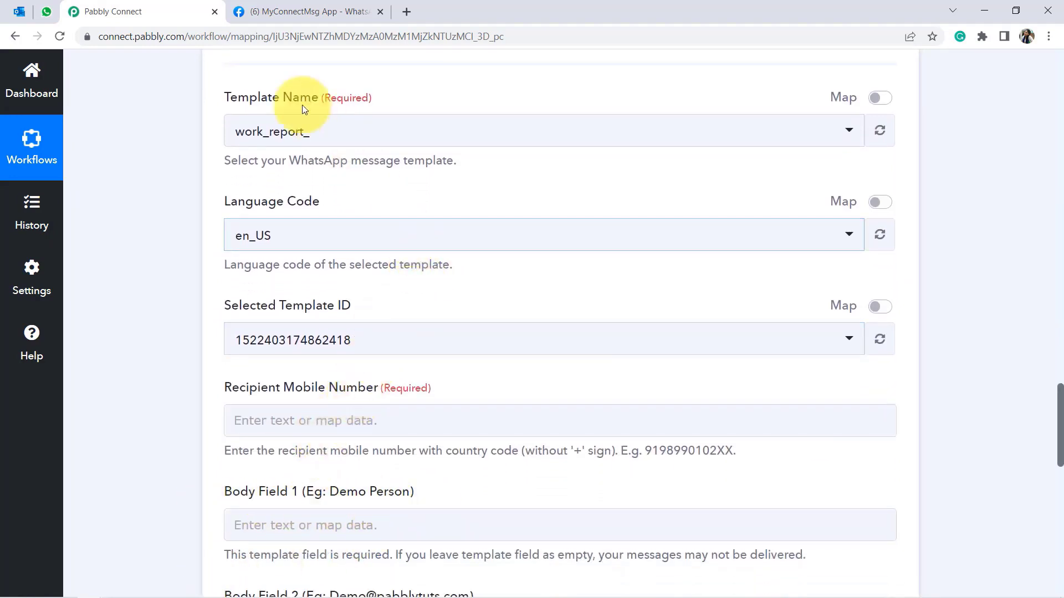
pyautogui.moveTo(241, 97); pyautogui.dragTo(308, 101)
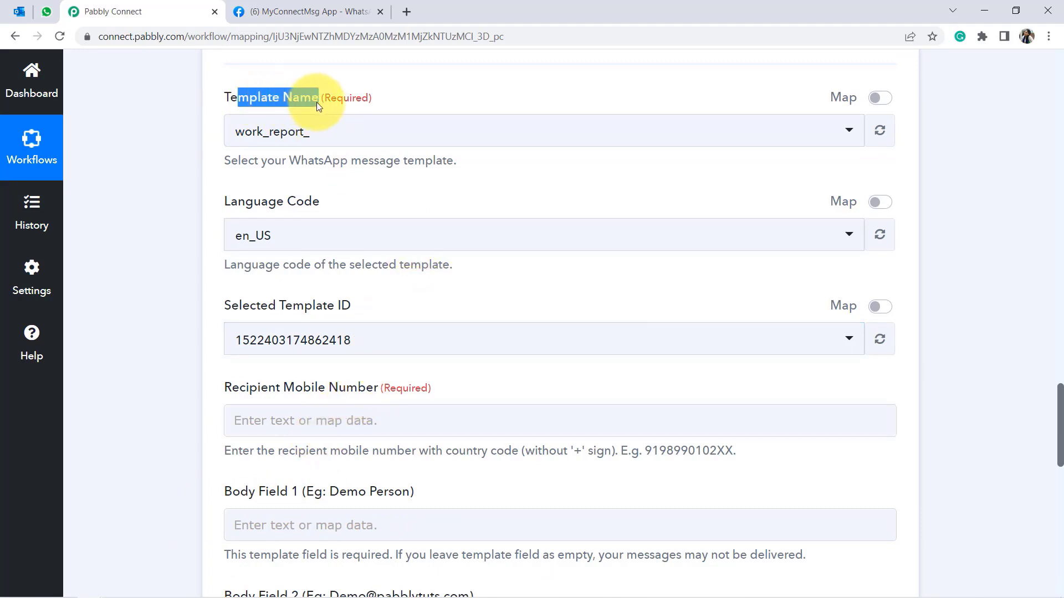
pyautogui.click(257, 88)
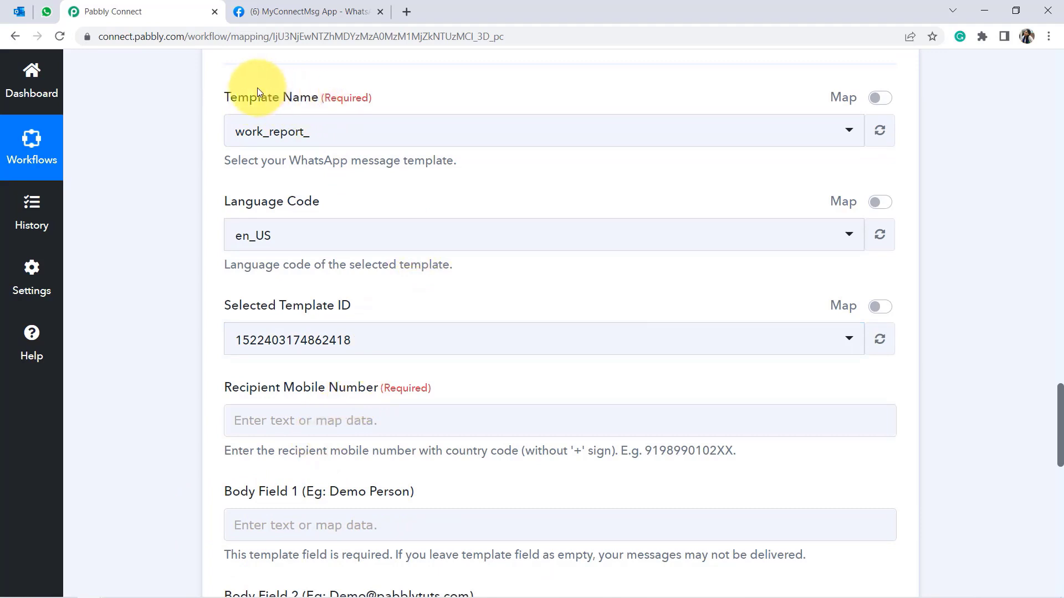
pyautogui.click(369, 100)
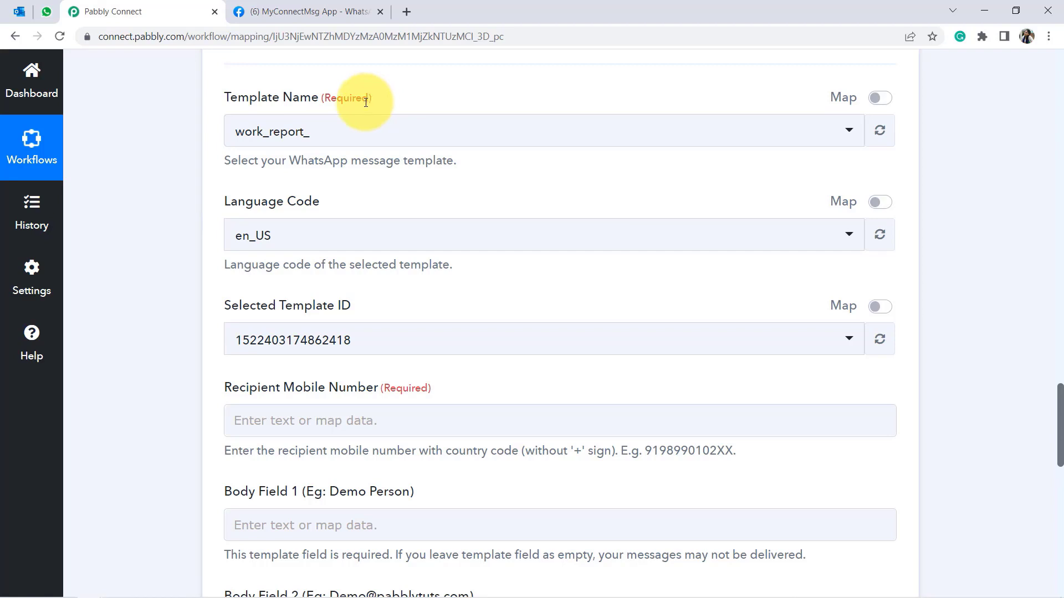
pyautogui.click(294, 11)
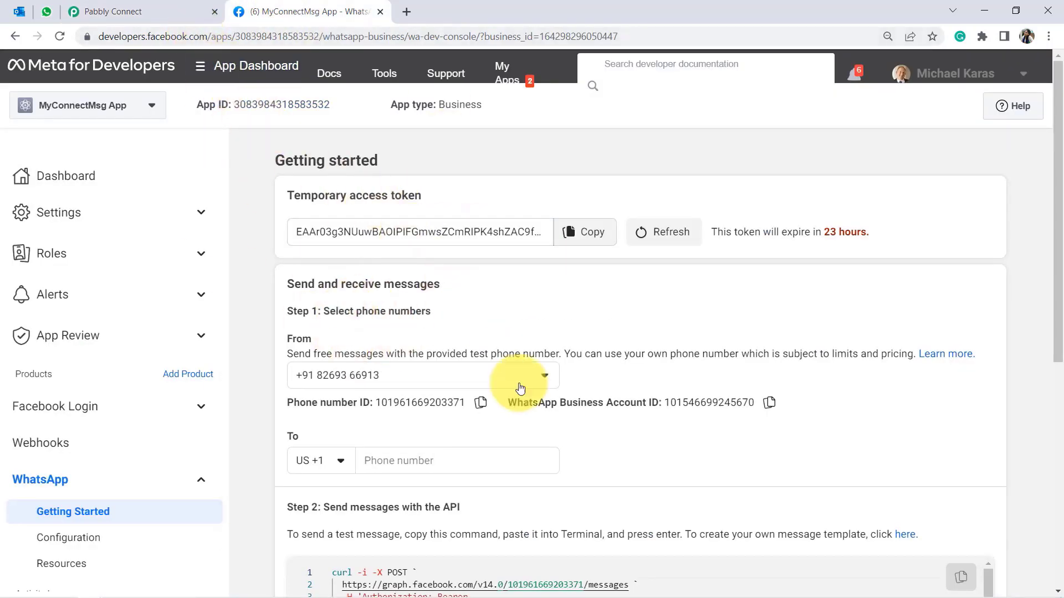
# Open WhatsApp Manager's Message templates list in a new tab from the Step 2 link.
pyautogui.moveTo(1055, 327); pyautogui.dragTo(1054, 423)
pyautogui.moveTo(330, 346); pyautogui.dragTo(530, 361)
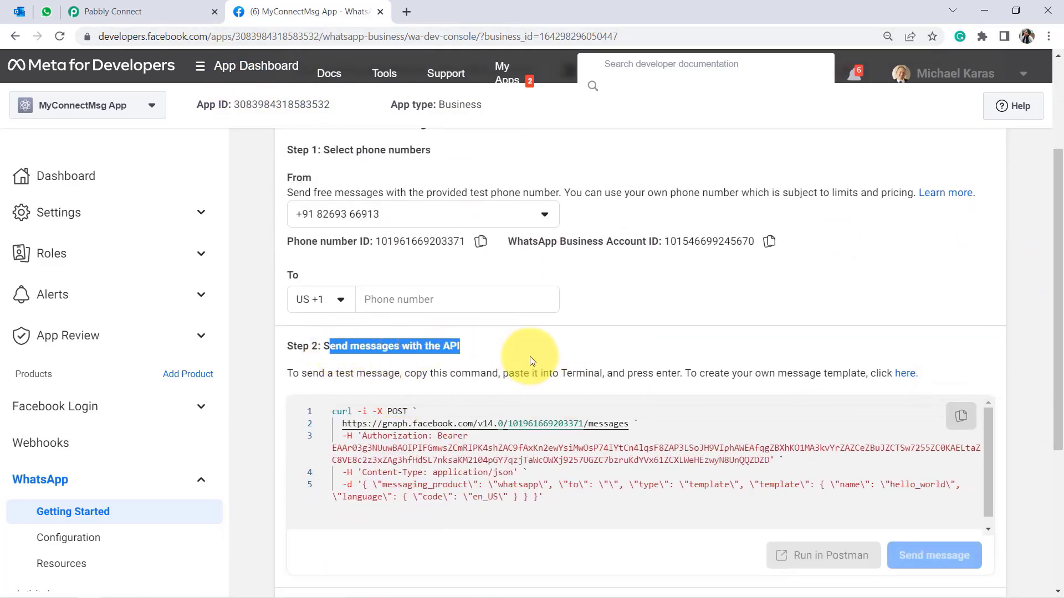
pyautogui.click(906, 374)
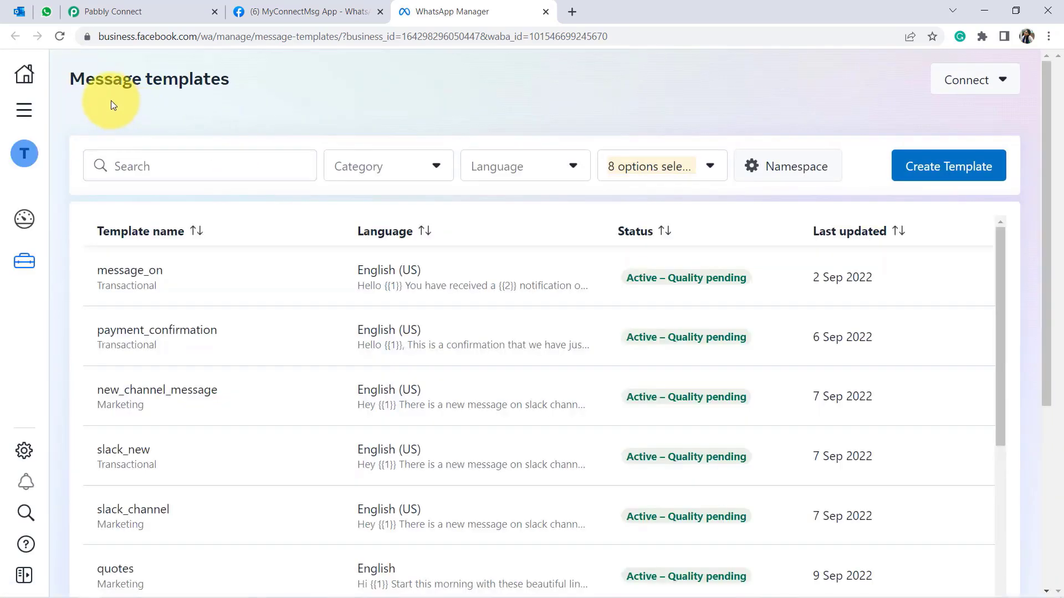
pyautogui.scroll(-7, 388, 333)
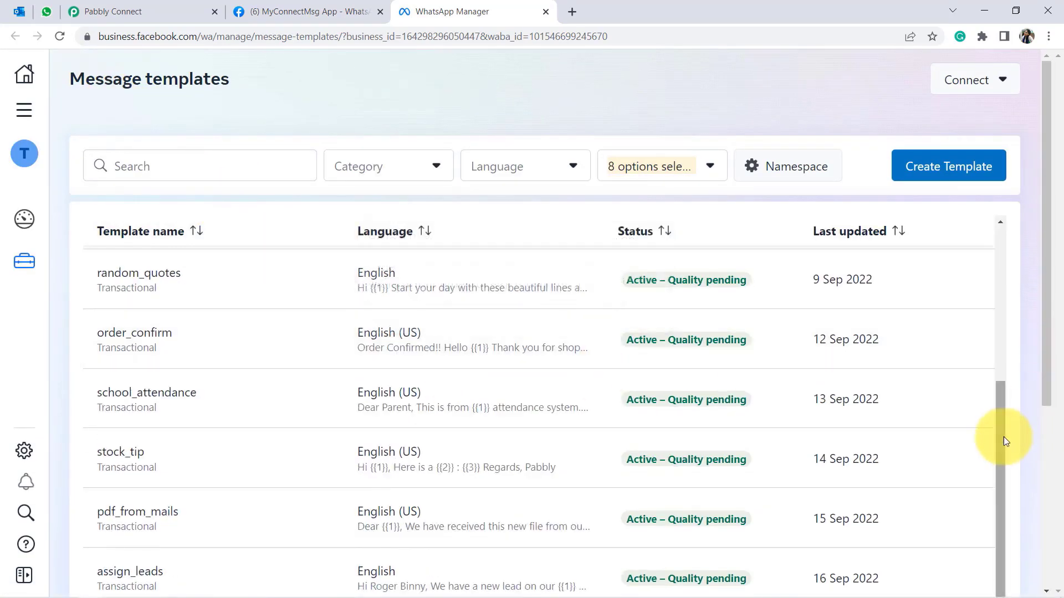
pyautogui.moveTo(1003, 439); pyautogui.dragTo(1014, 264)
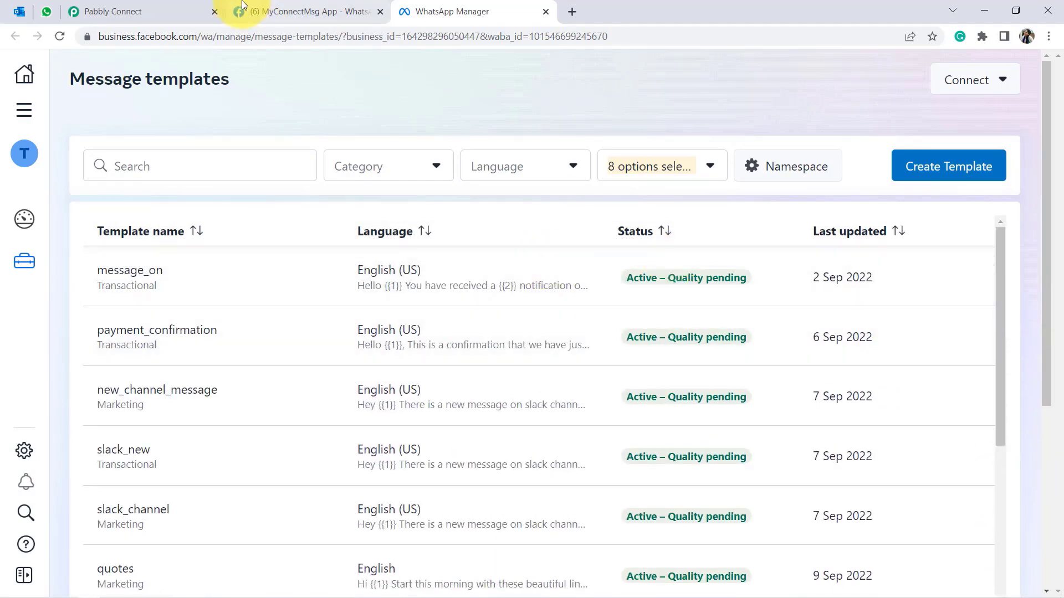
pyautogui.click(117, 8)
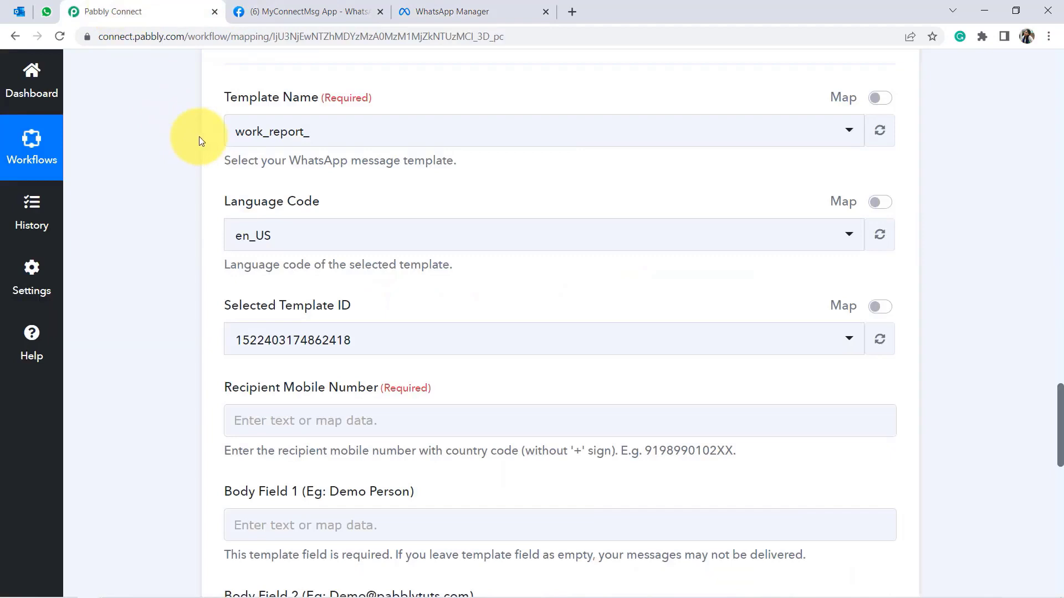
pyautogui.click(305, 133)
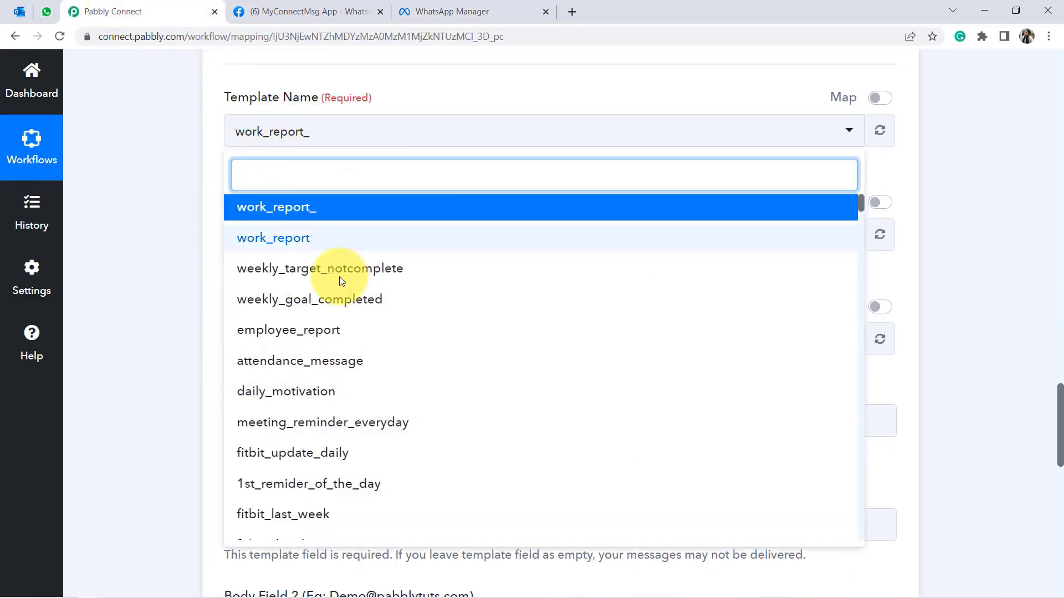
pyautogui.click(452, 11)
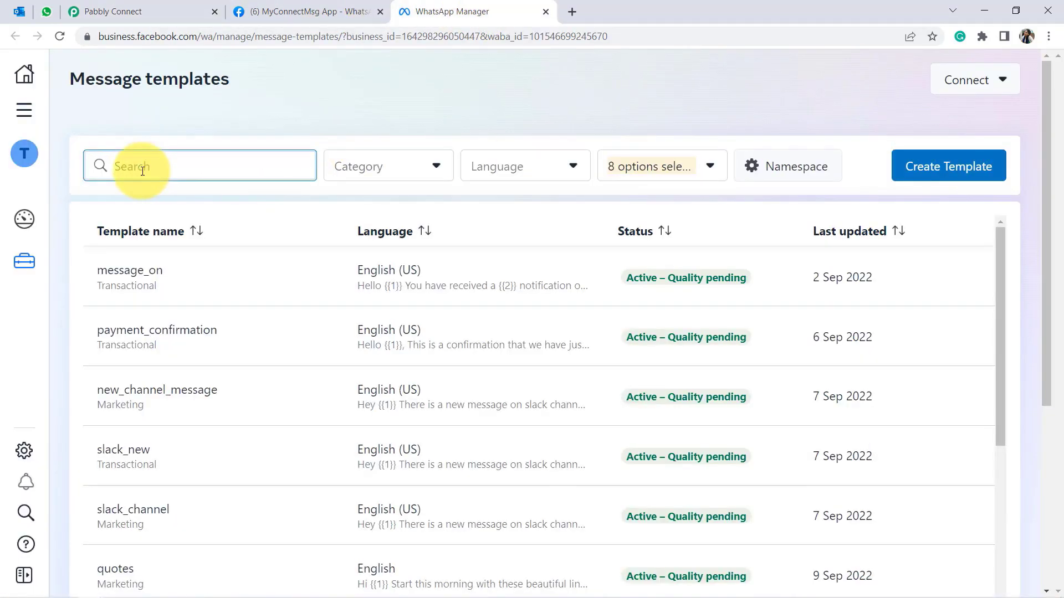
# Open the payout_notification_stripe template and reduce browser zoom to 100%.
pyautogui.write('payou')
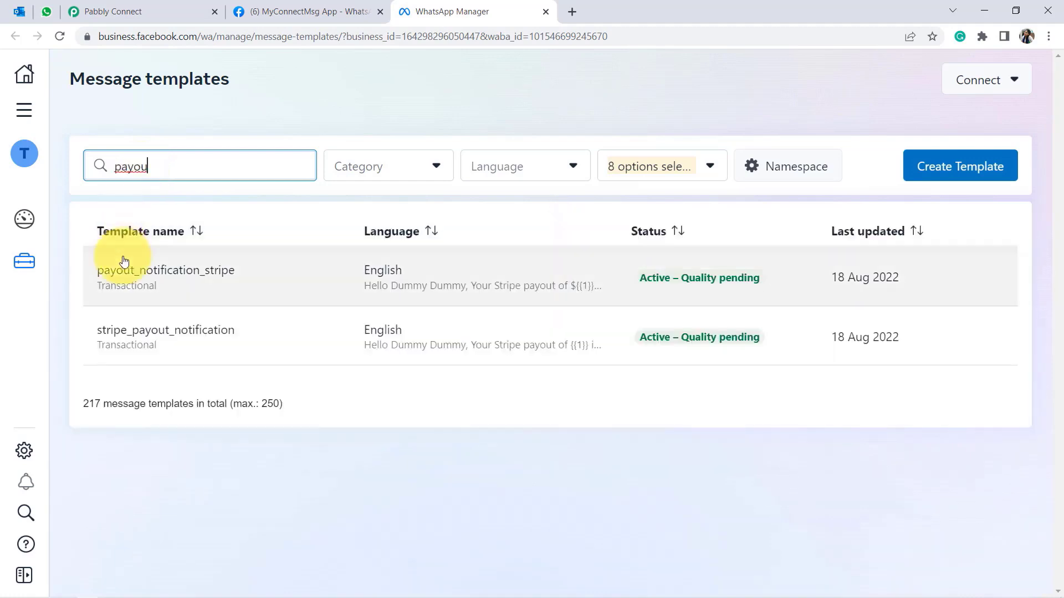
pyautogui.click(132, 272)
pyautogui.moveTo(86, 164); pyautogui.dragTo(357, 158)
pyautogui.moveTo(1025, 224); pyautogui.dragTo(1026, 257)
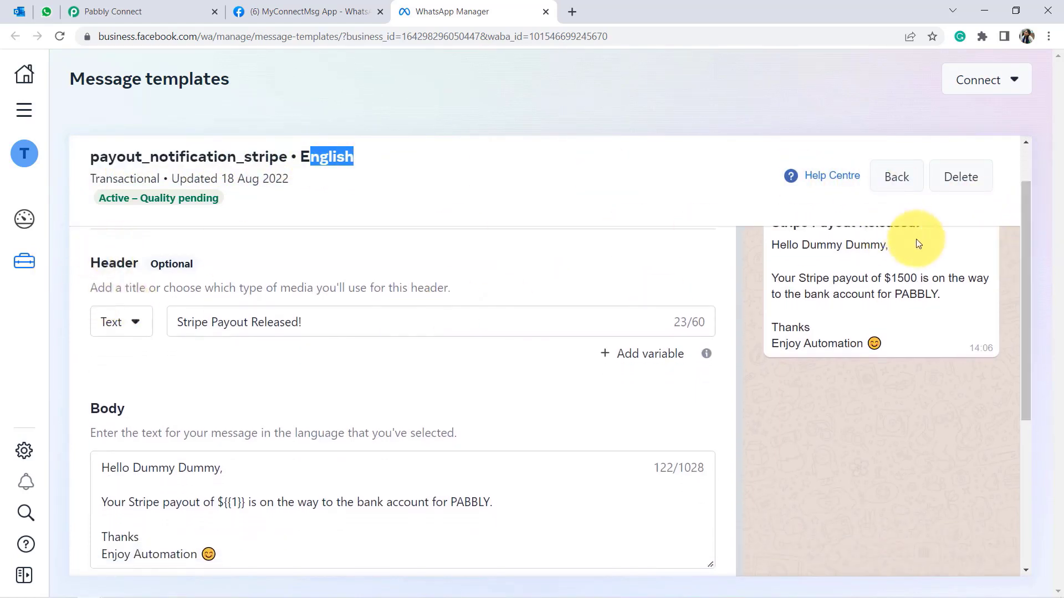
pyautogui.moveTo(1030, 343); pyautogui.dragTo(1036, 296)
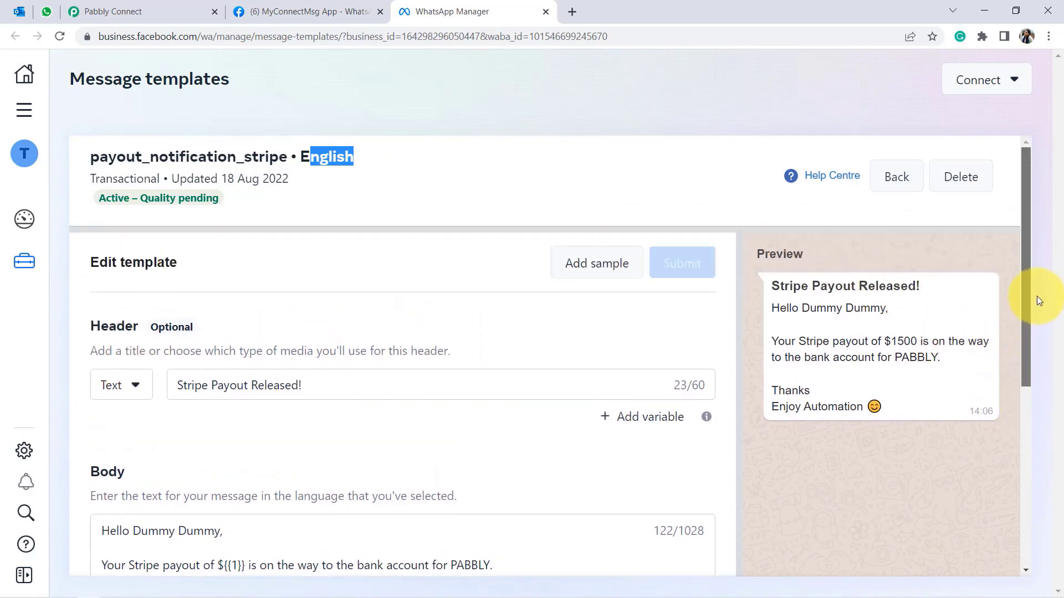
pyautogui.click(1049, 36)
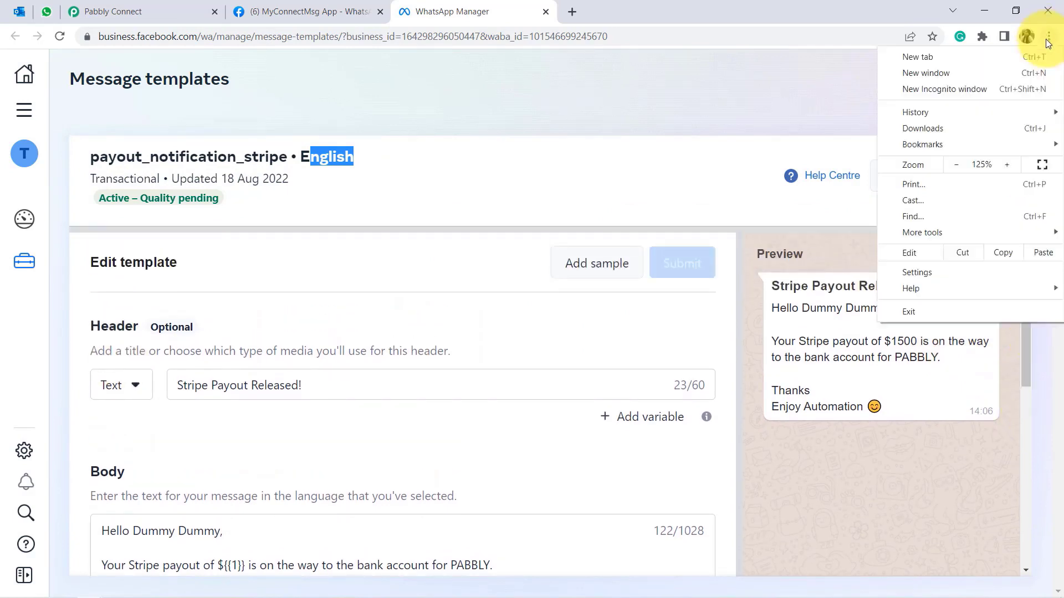
pyautogui.click(959, 165)
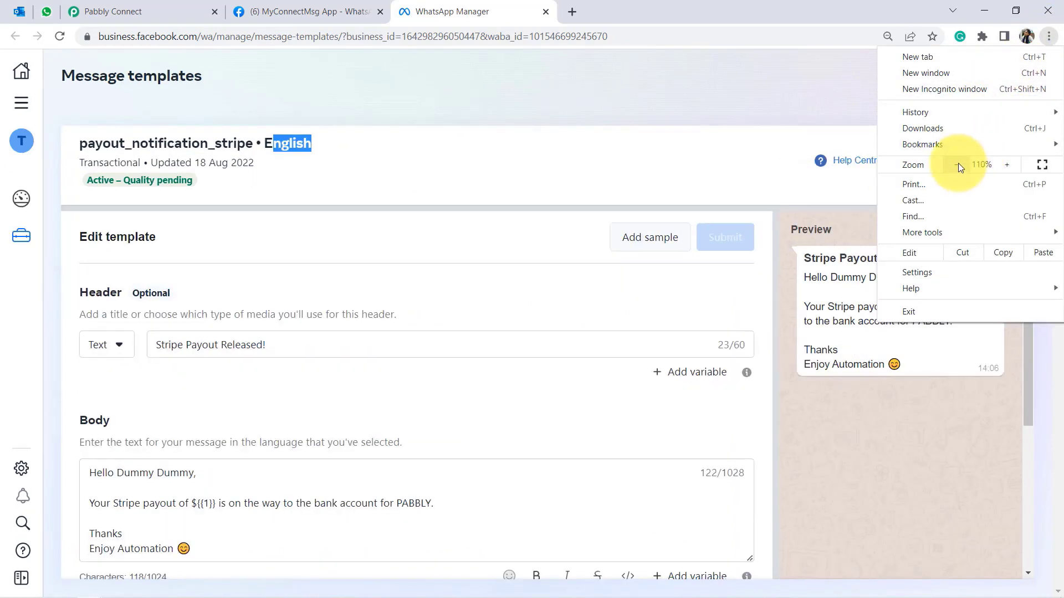
pyautogui.click(959, 164)
pyautogui.click(889, 372)
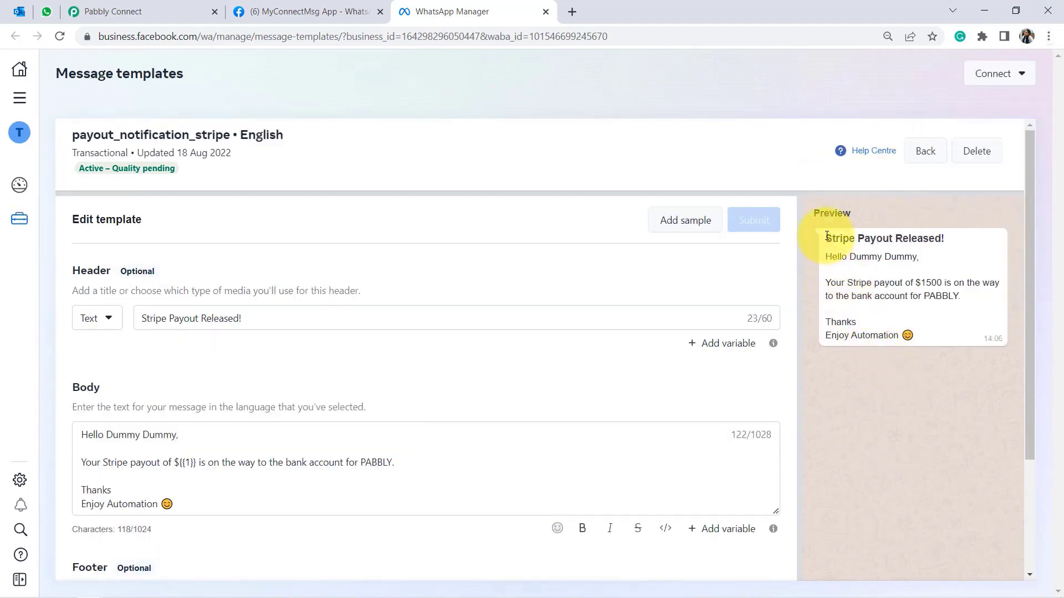
# Review the template's message preview and the body's greeting line.
pyautogui.moveTo(827, 236); pyautogui.dragTo(913, 335)
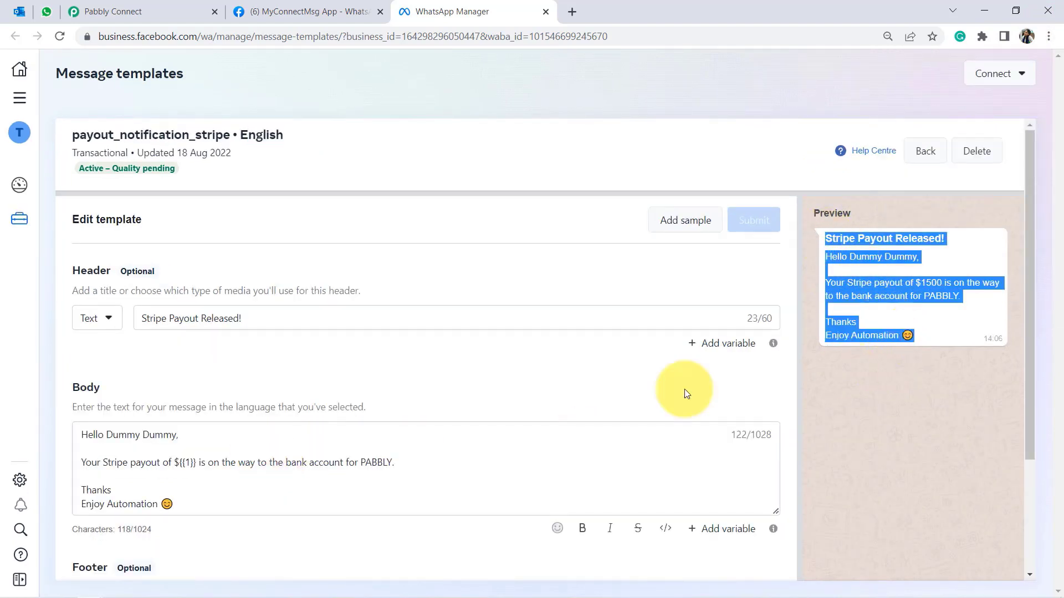
pyautogui.moveTo(1026, 270); pyautogui.dragTo(1026, 285)
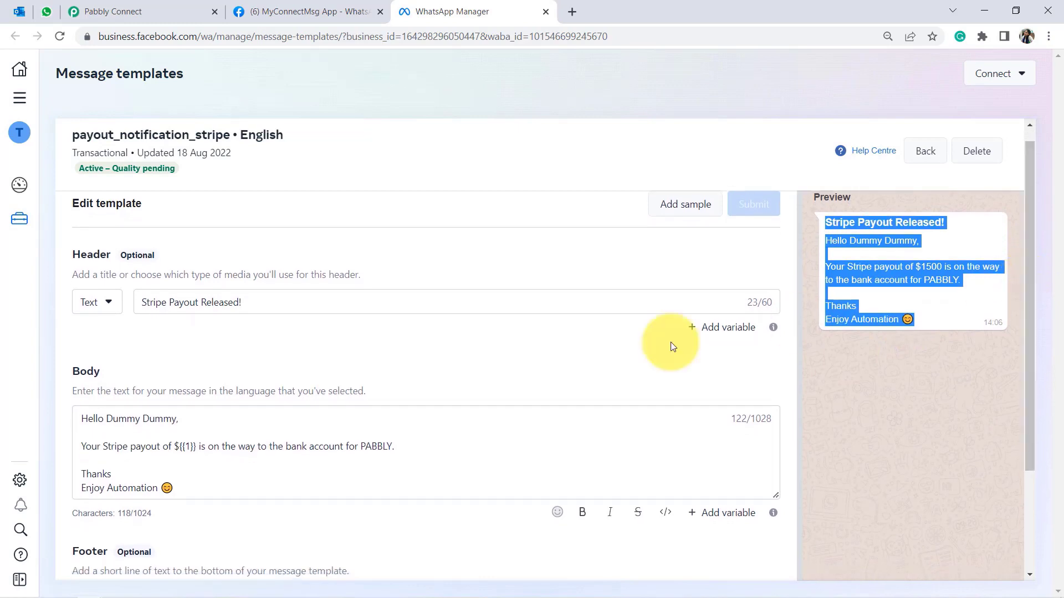
pyautogui.moveTo(73, 367); pyautogui.dragTo(159, 388)
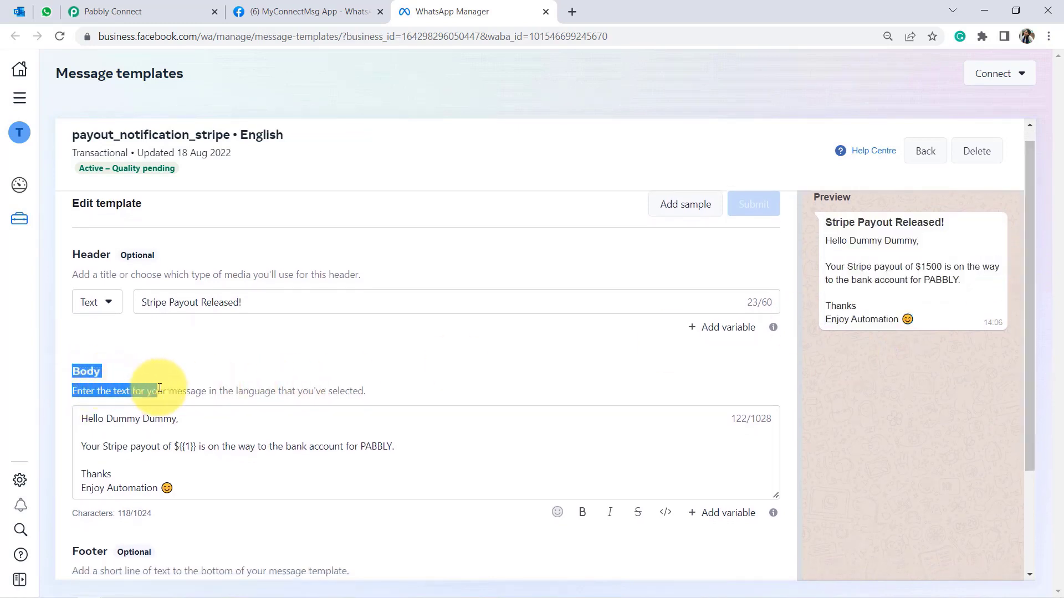
pyautogui.click(159, 388)
pyautogui.moveTo(81, 418); pyautogui.dragTo(183, 420)
pyautogui.click(134, 425)
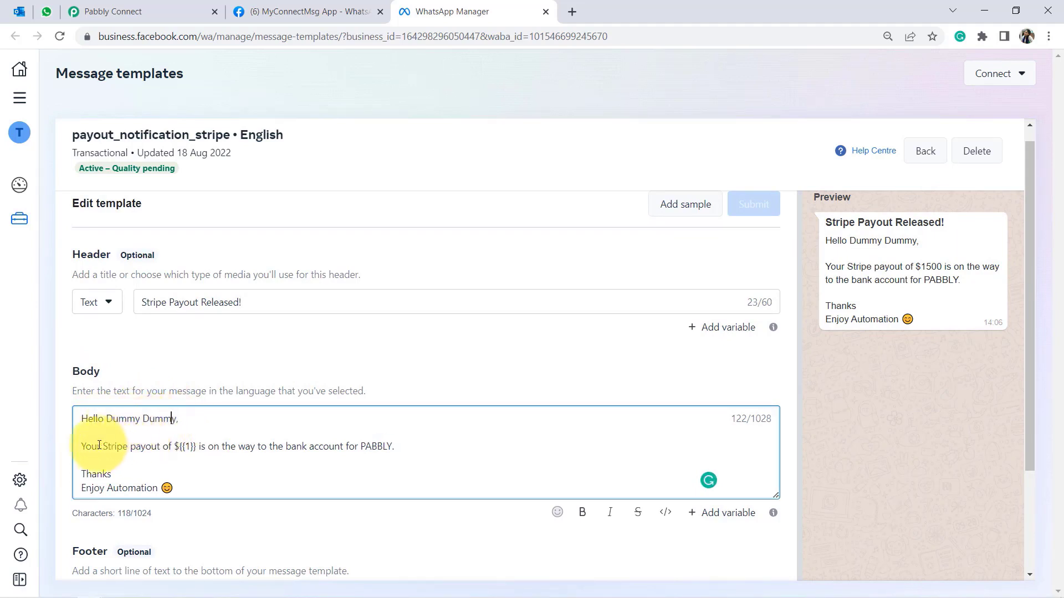
# Examine the body's payout sentence with the ${{1}} placeholder and its sample amount.
pyautogui.moveTo(91, 450); pyautogui.dragTo(195, 506)
pyautogui.click(202, 446)
pyautogui.click(231, 446)
pyautogui.click(171, 477)
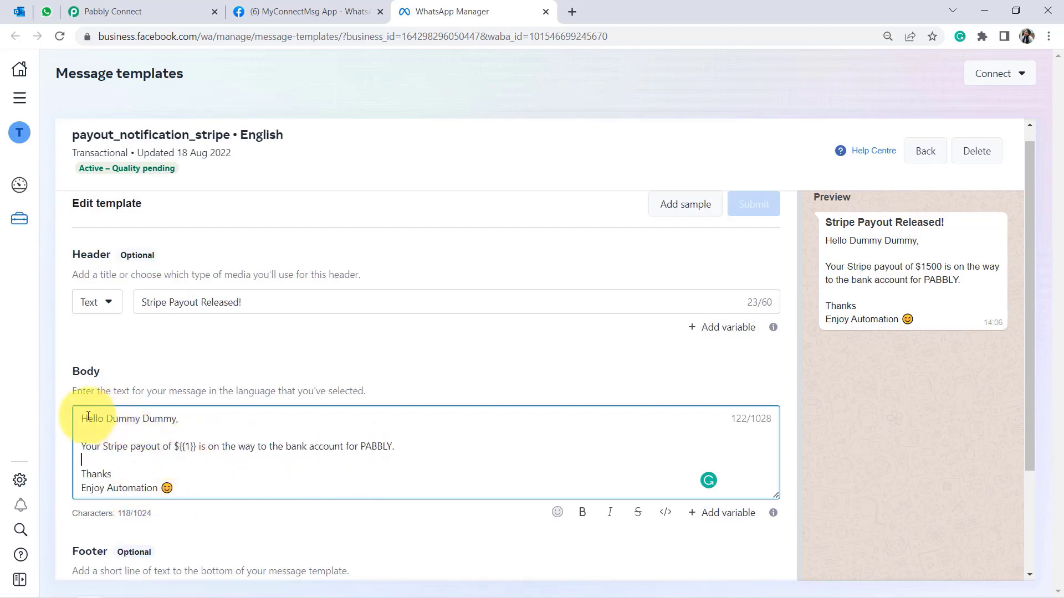
pyautogui.moveTo(84, 419); pyautogui.dragTo(237, 491)
pyautogui.click(237, 491)
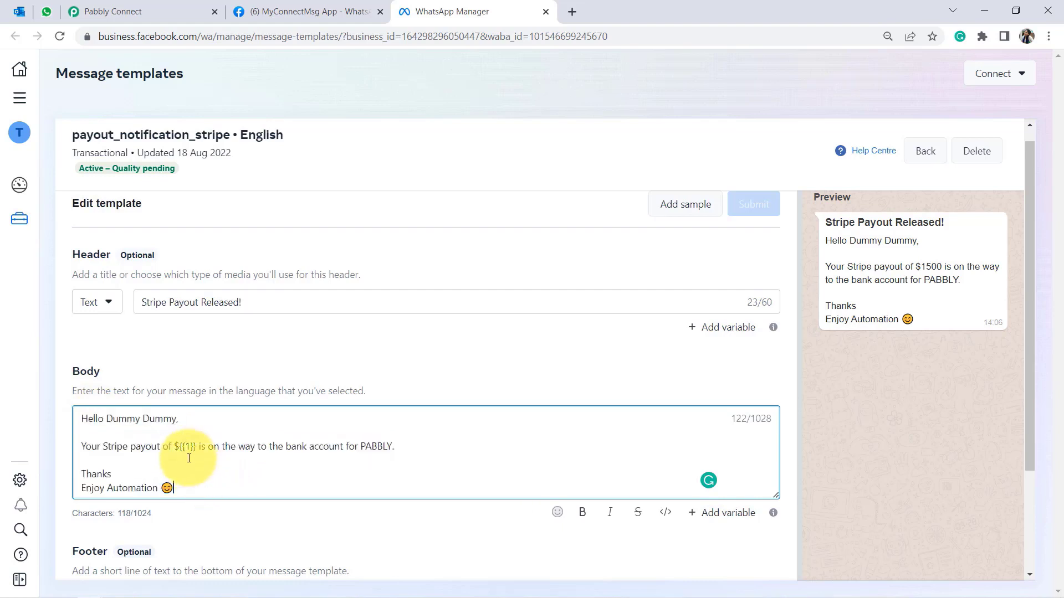
pyautogui.keyDown('shift'); pyautogui.click(197, 450); pyautogui.keyUp('shift')
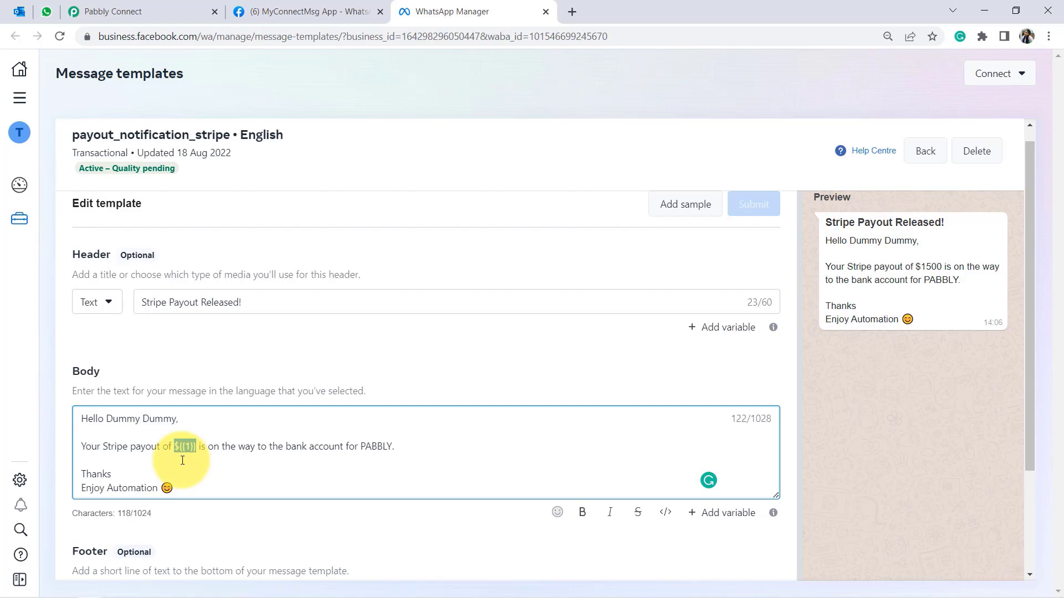
pyautogui.click(915, 270)
pyautogui.moveTo(916, 265); pyautogui.dragTo(936, 265)
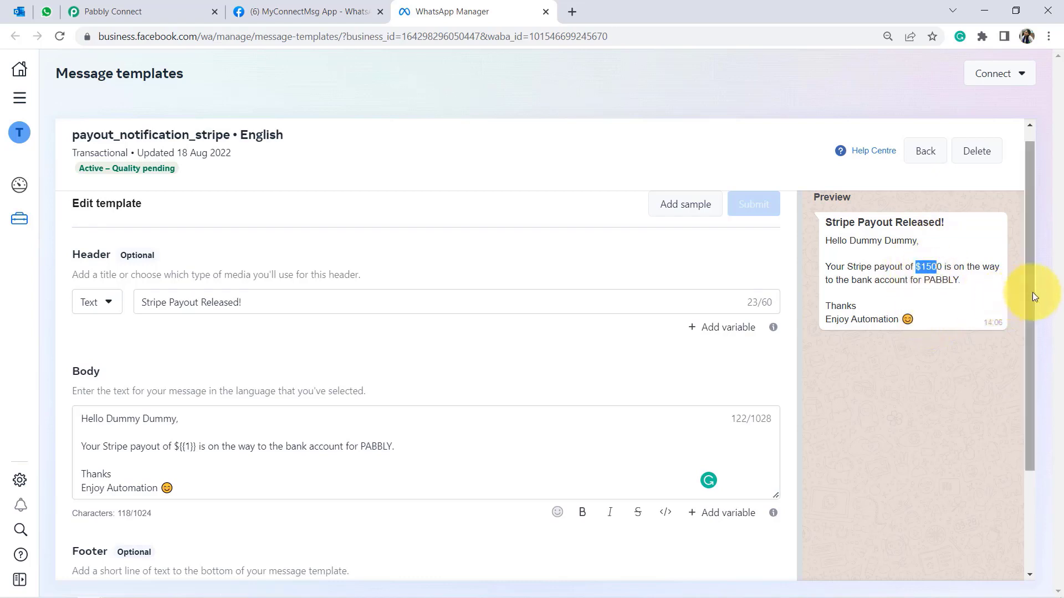
pyautogui.moveTo(1032, 293); pyautogui.dragTo(1033, 396)
# Review the optional Footer and Buttons sections of the template.
pyautogui.moveTo(78, 432); pyautogui.dragTo(100, 437)
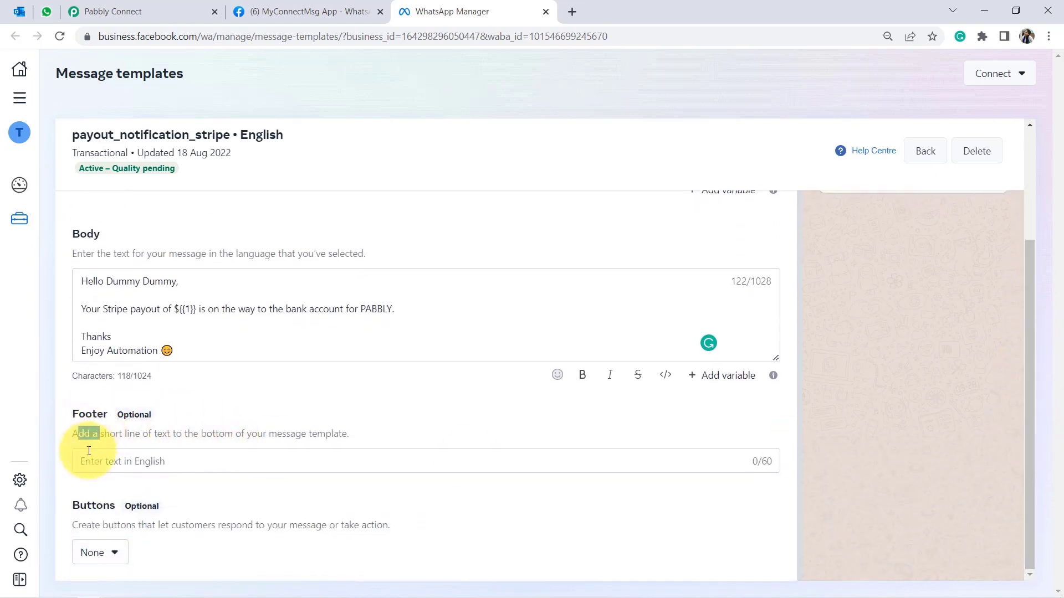
pyautogui.moveTo(75, 505); pyautogui.dragTo(104, 504)
pyautogui.moveTo(119, 417); pyautogui.dragTo(160, 418)
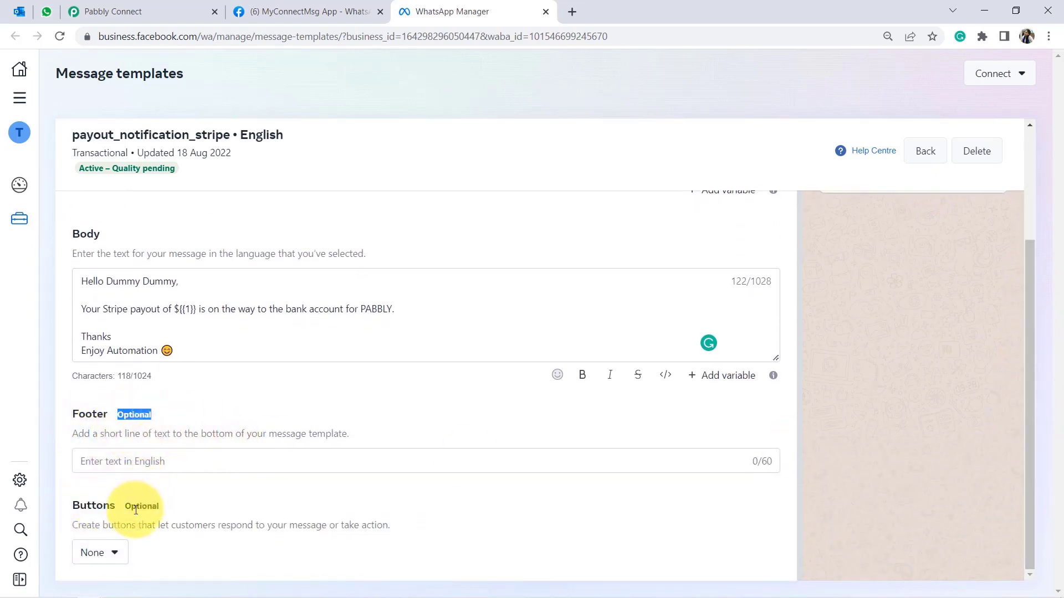
pyautogui.moveTo(136, 505); pyautogui.dragTo(158, 507)
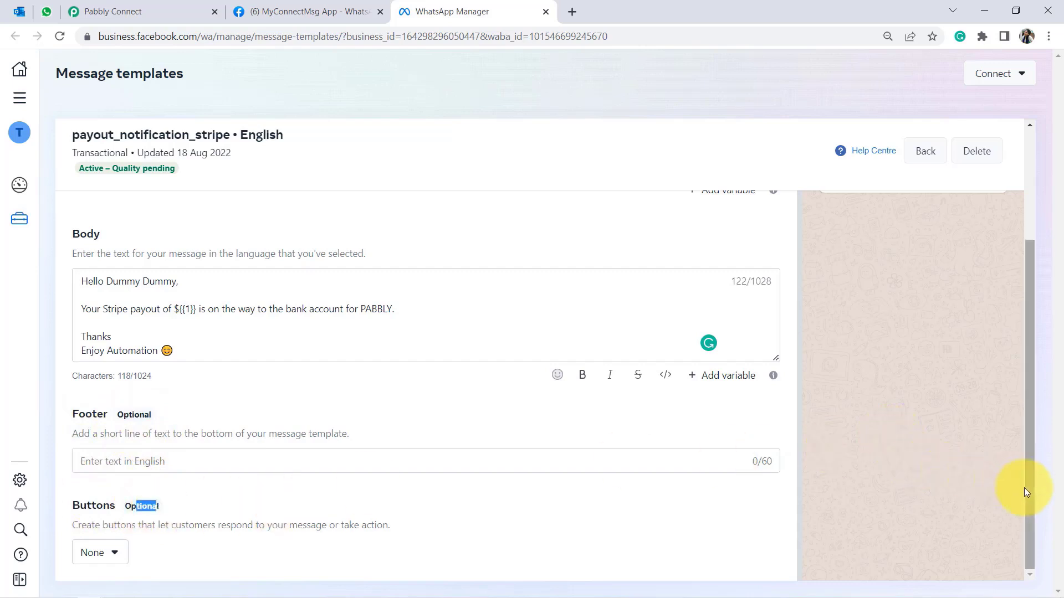
pyautogui.moveTo(1030, 492); pyautogui.dragTo(1045, 256)
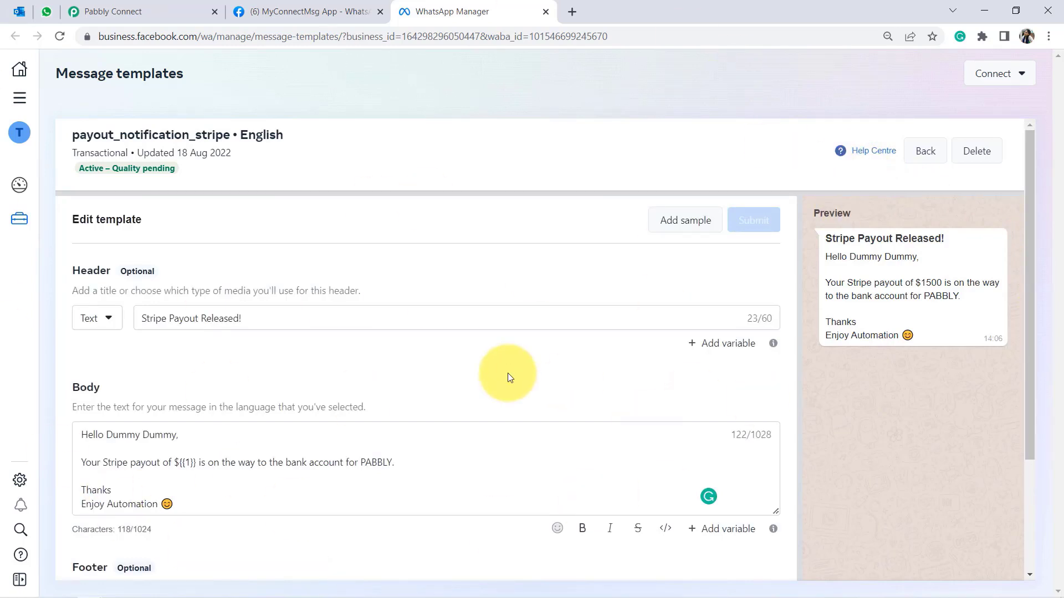
pyautogui.scroll(-1, 507, 373)
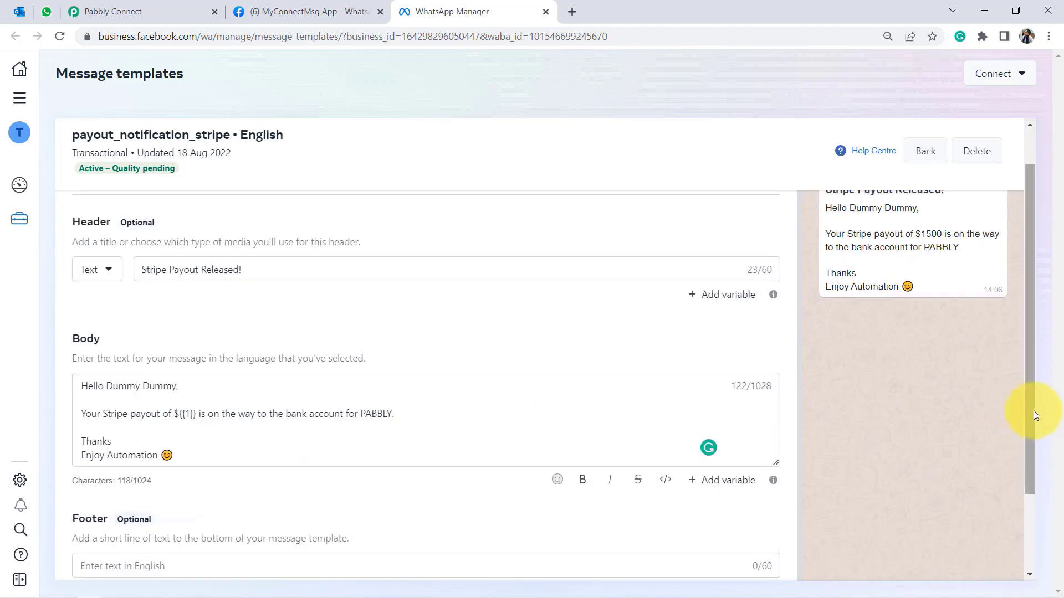
pyautogui.scroll(1, 1029, 422)
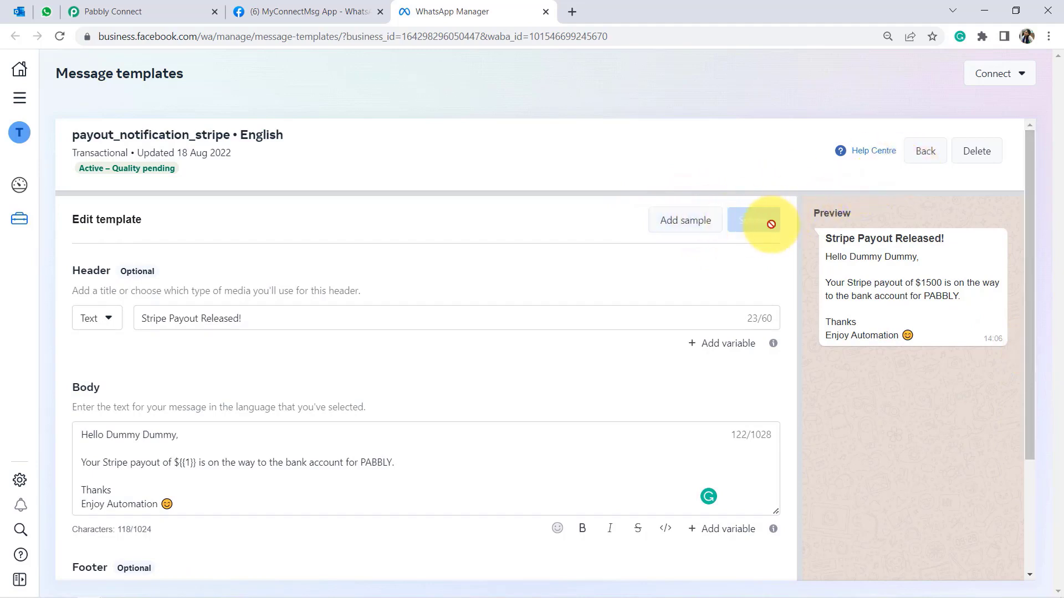
# Check the payout variable's sample value 1500, then select the template name for copying.
pyautogui.click(685, 230)
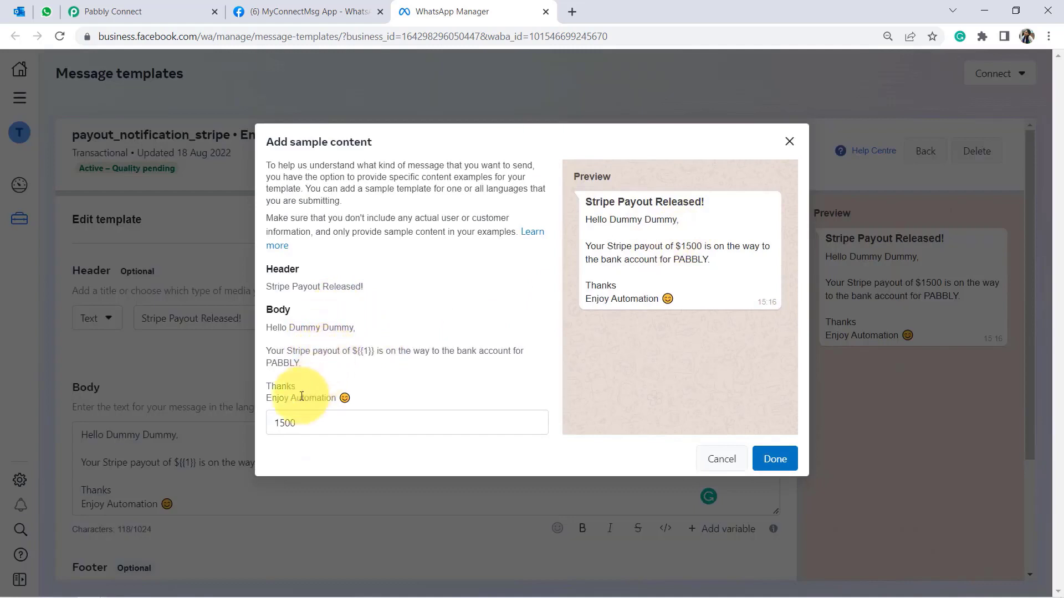
pyautogui.moveTo(296, 429); pyautogui.dragTo(269, 429)
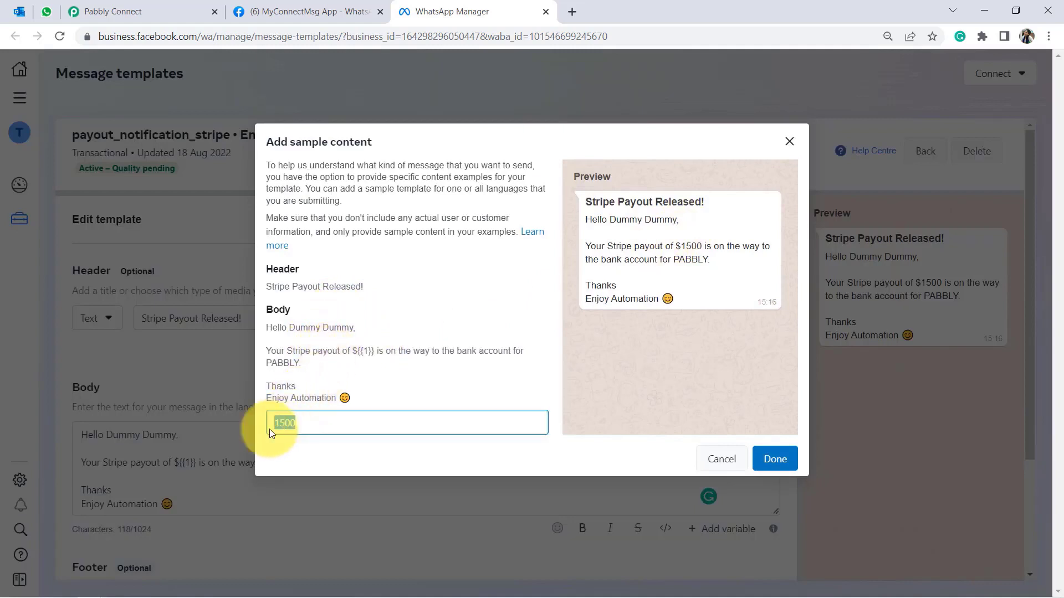
pyautogui.click(365, 349)
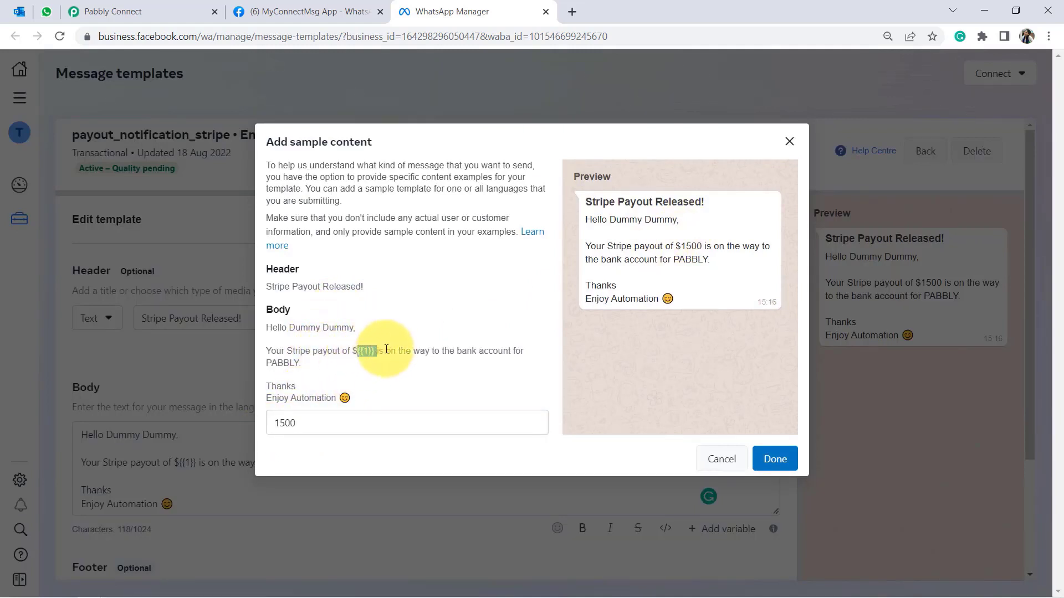
pyautogui.click(788, 142)
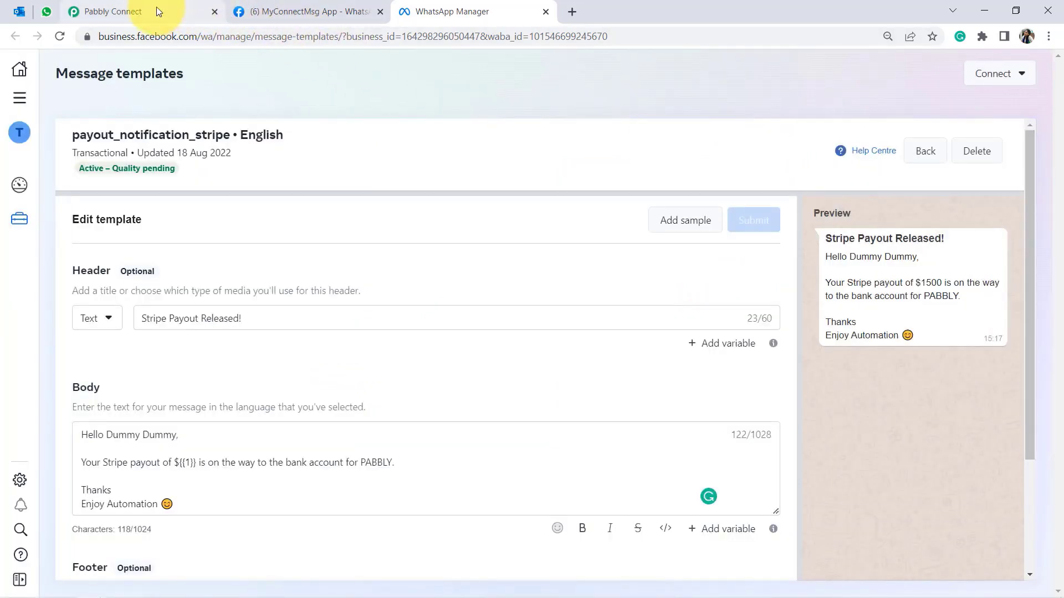
pyautogui.moveTo(72, 135); pyautogui.dragTo(224, 137)
pyautogui.hotkey('ctrl', 'c')
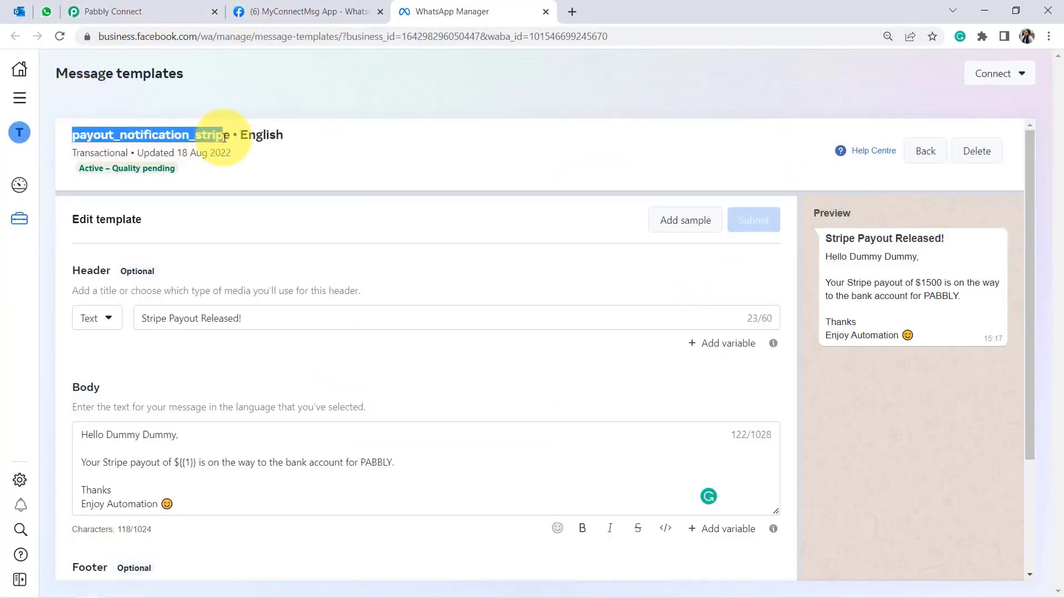
# Choose payout_notification_stripe as the WhatsApp step's Template Name.
pyautogui.click(154, 12)
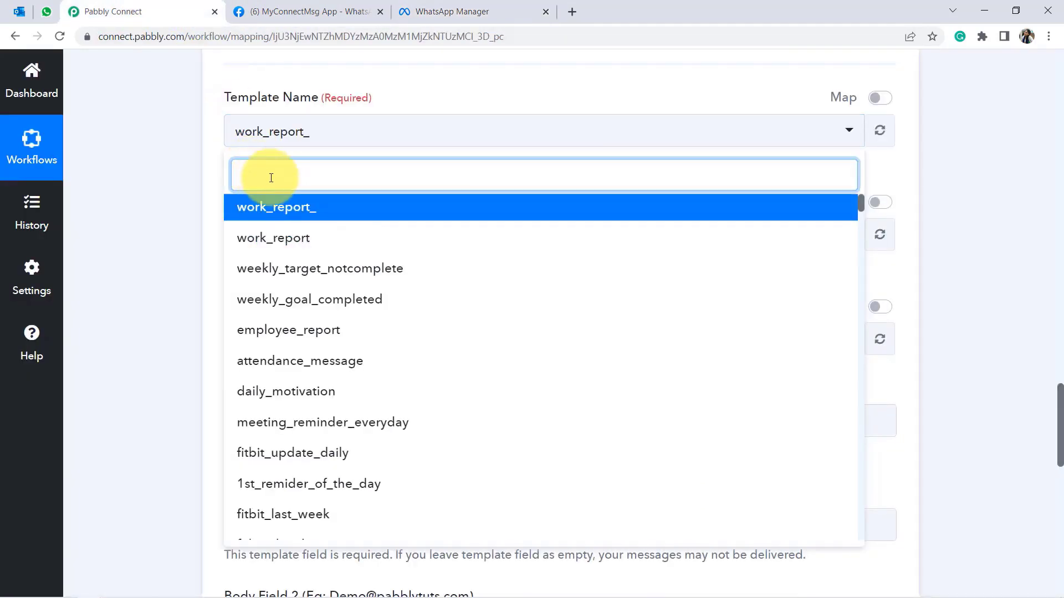
pyautogui.hotkey('ctrl', 'v')
pyautogui.click(277, 208)
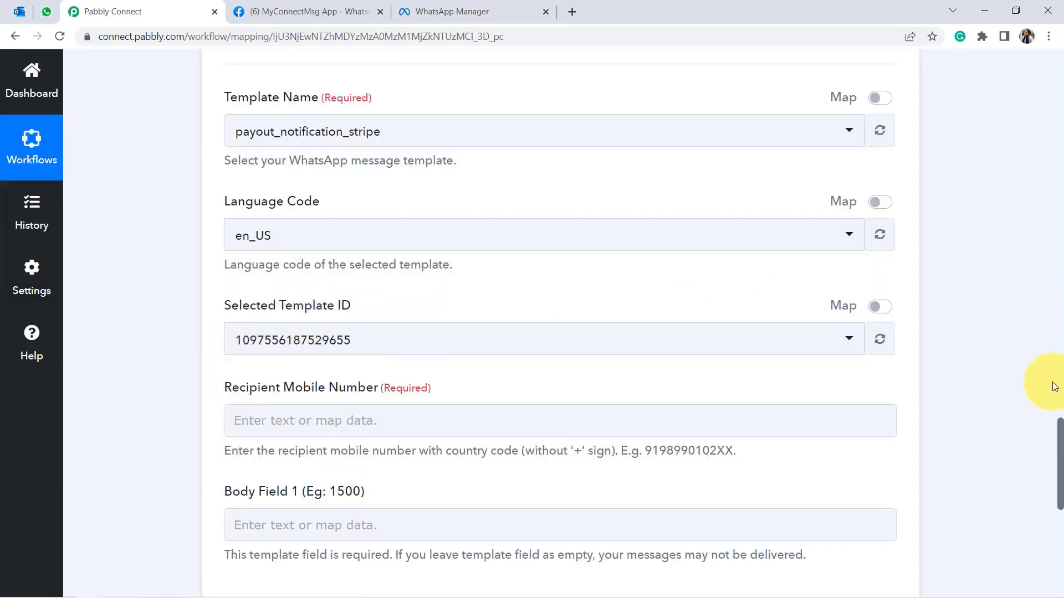
# Enter the recipient's mobile number, including country code, in Recipient Mobile Number.
pyautogui.scroll(-3, 1047, 430)
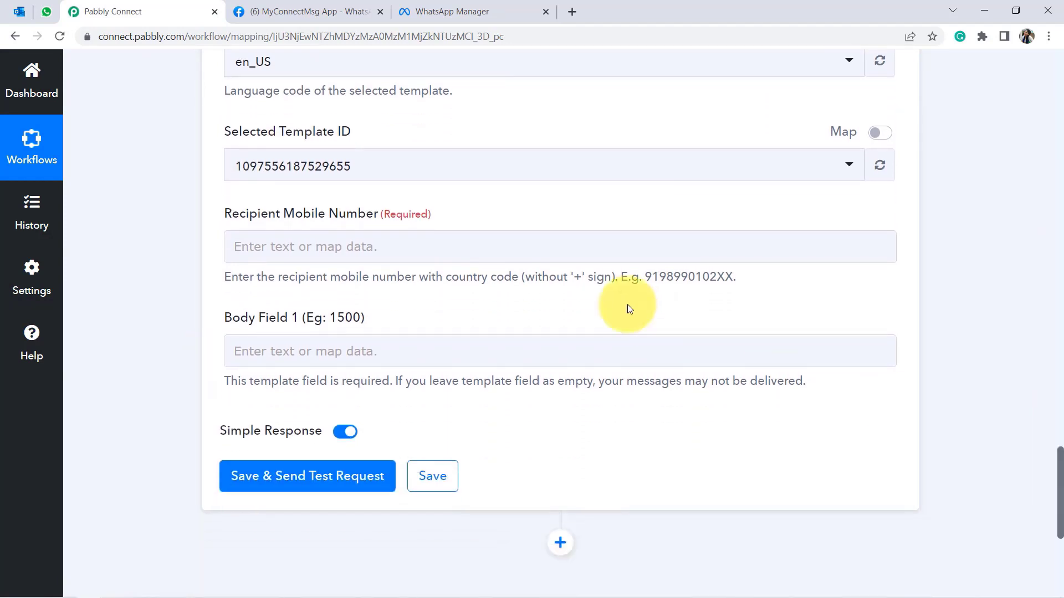
pyautogui.moveTo(271, 218); pyautogui.dragTo(411, 225)
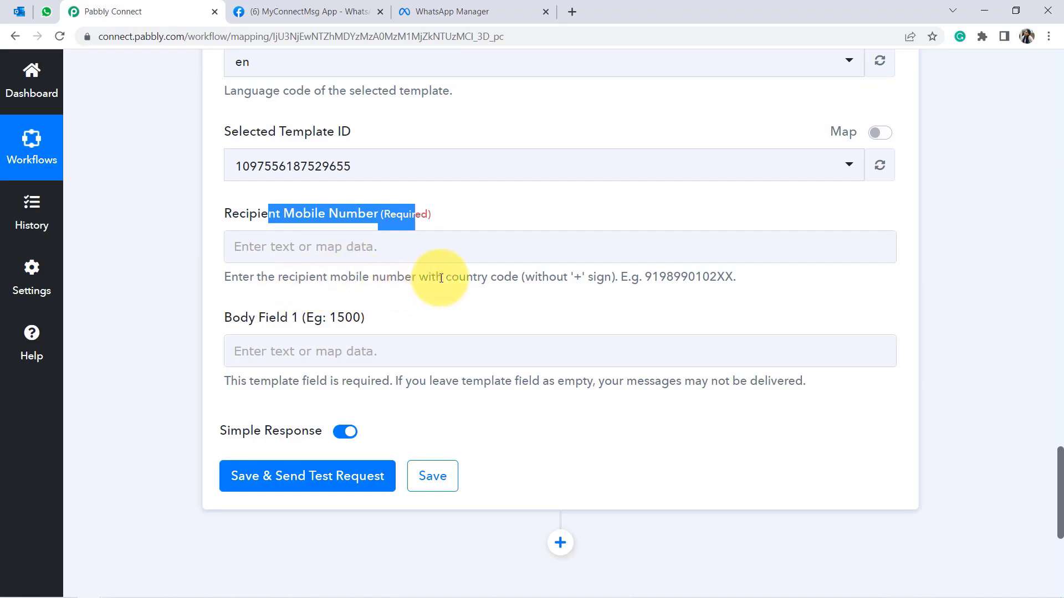
pyautogui.moveTo(435, 277); pyautogui.dragTo(727, 281)
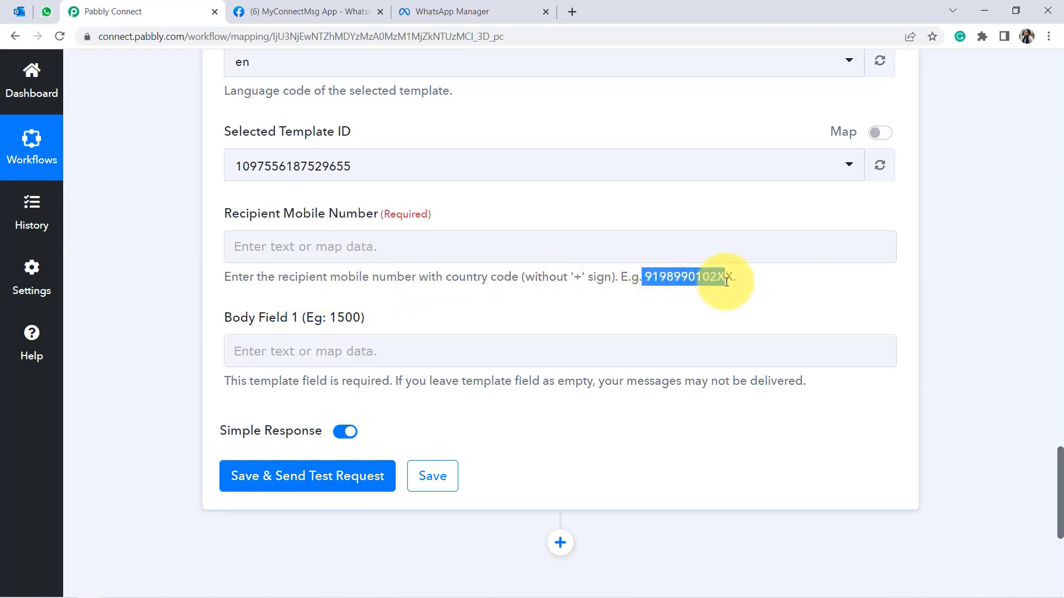
pyautogui.click(244, 249)
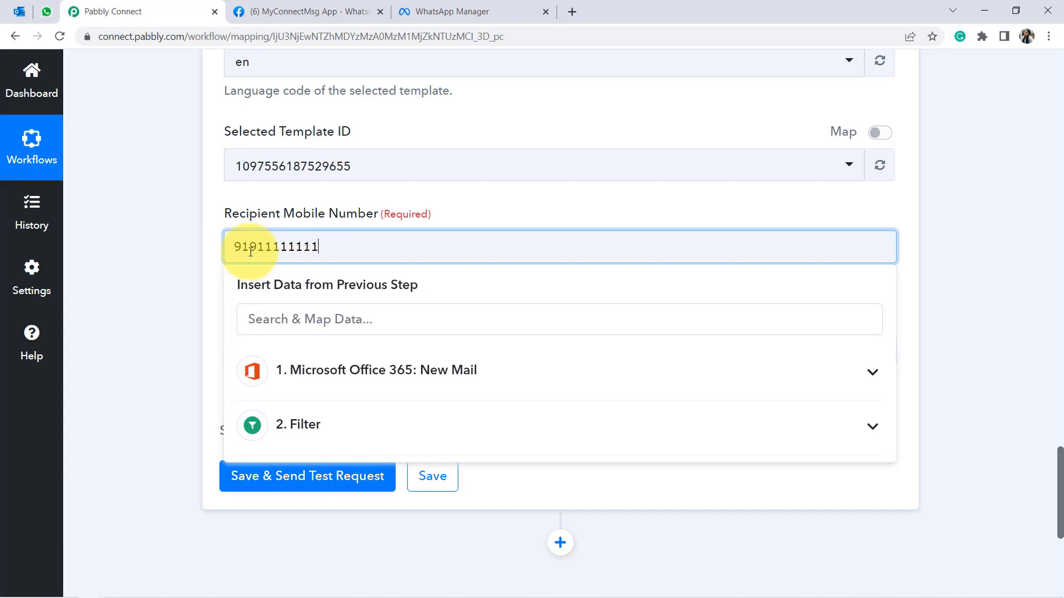
pyautogui.click(202, 264)
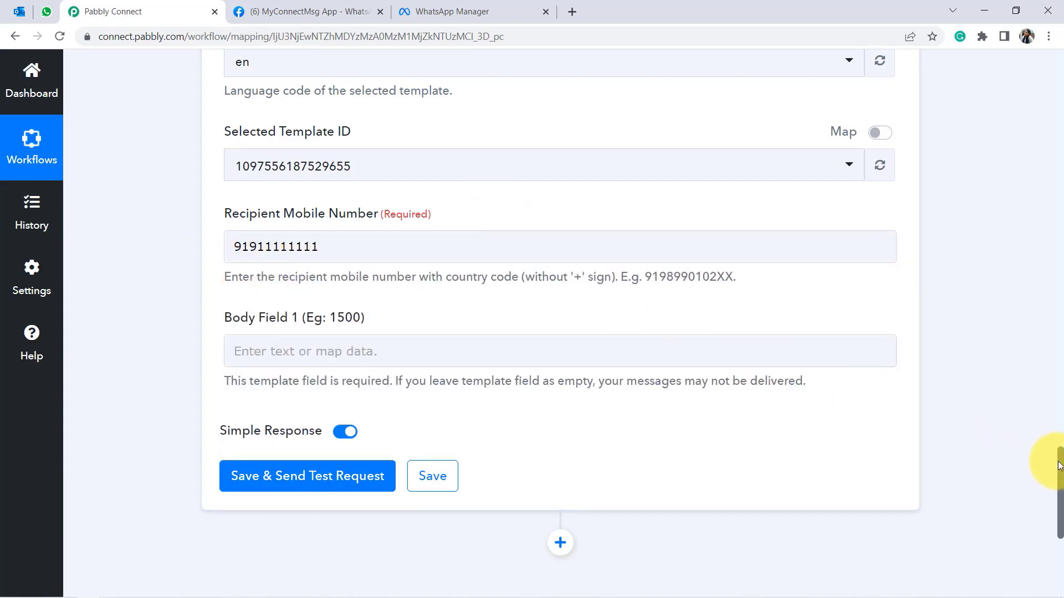
pyautogui.moveTo(1059, 465); pyautogui.dragTo(1060, 491)
pyautogui.moveTo(240, 189); pyautogui.dragTo(335, 189)
pyautogui.click(451, 11)
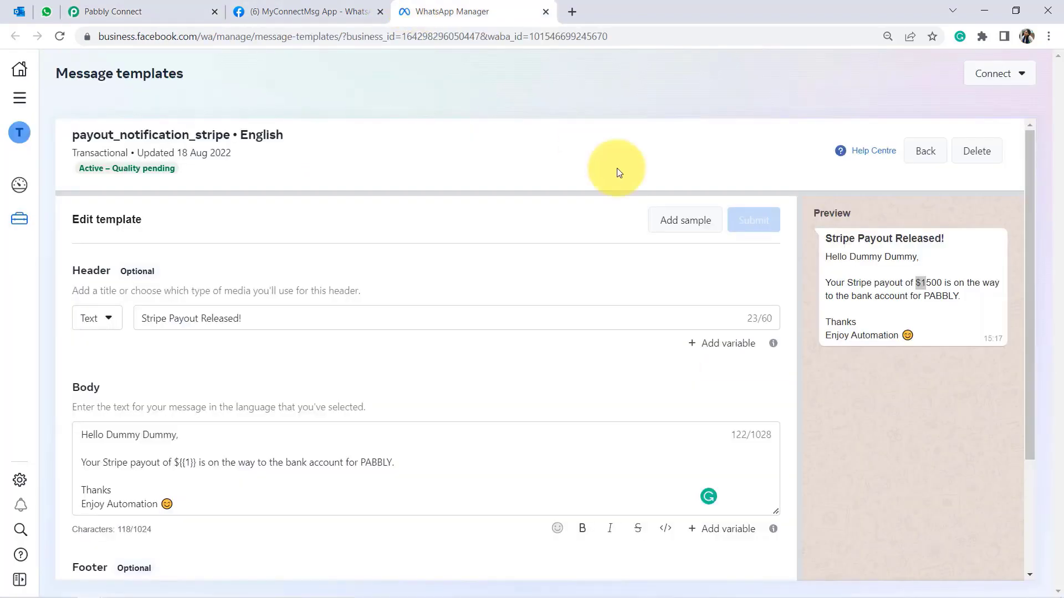
pyautogui.click(918, 282)
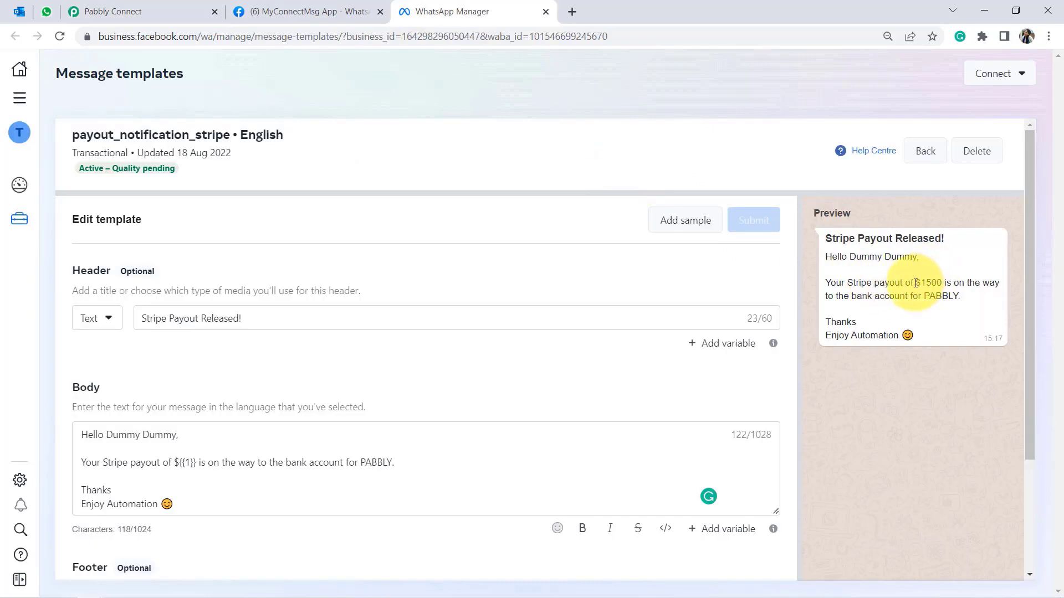
pyautogui.moveTo(908, 284); pyautogui.dragTo(943, 286)
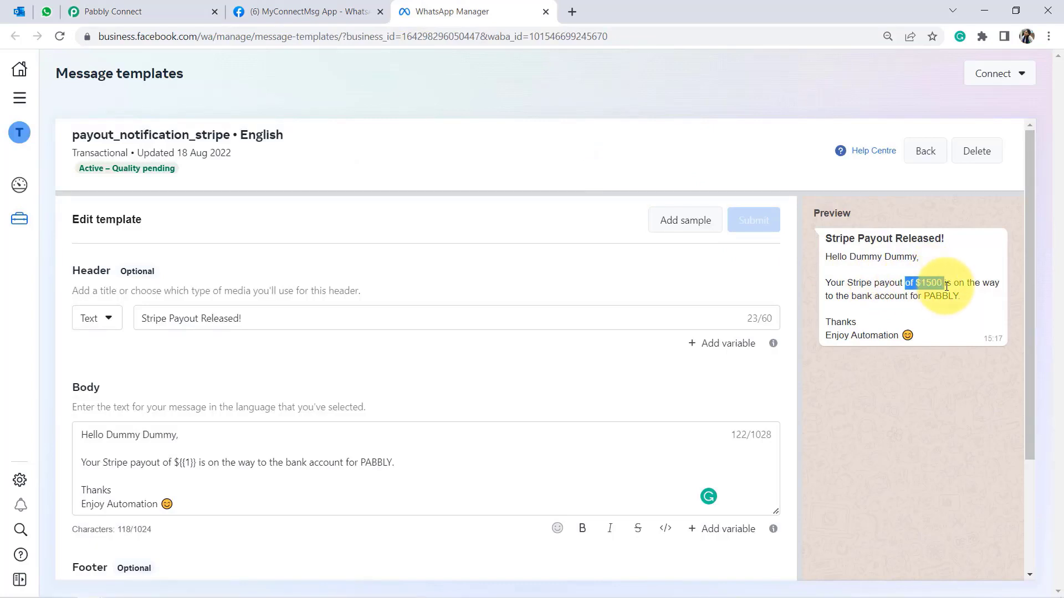
pyautogui.click(119, 11)
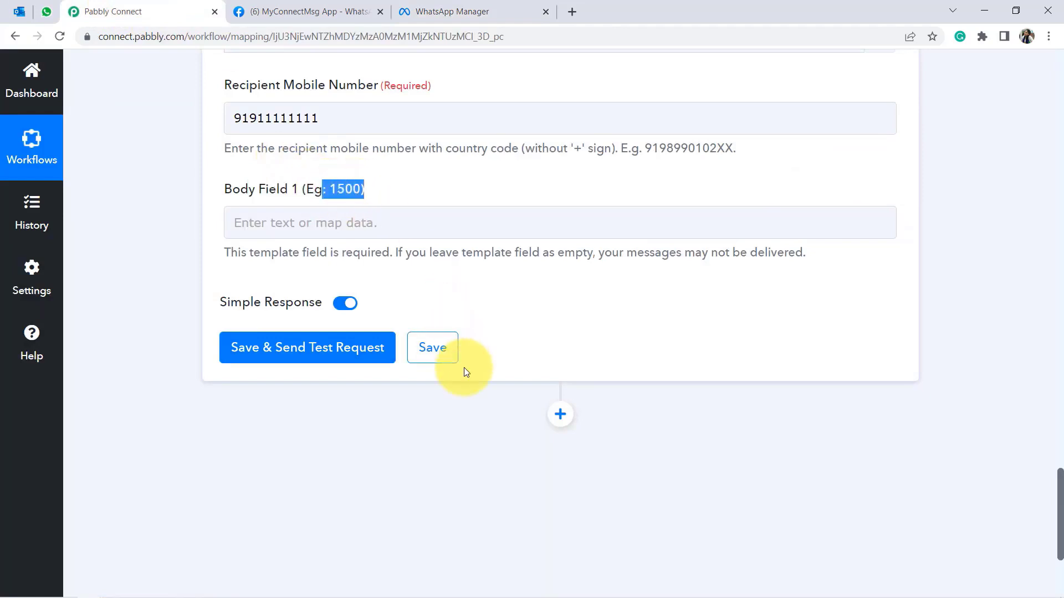
pyautogui.click(474, 434)
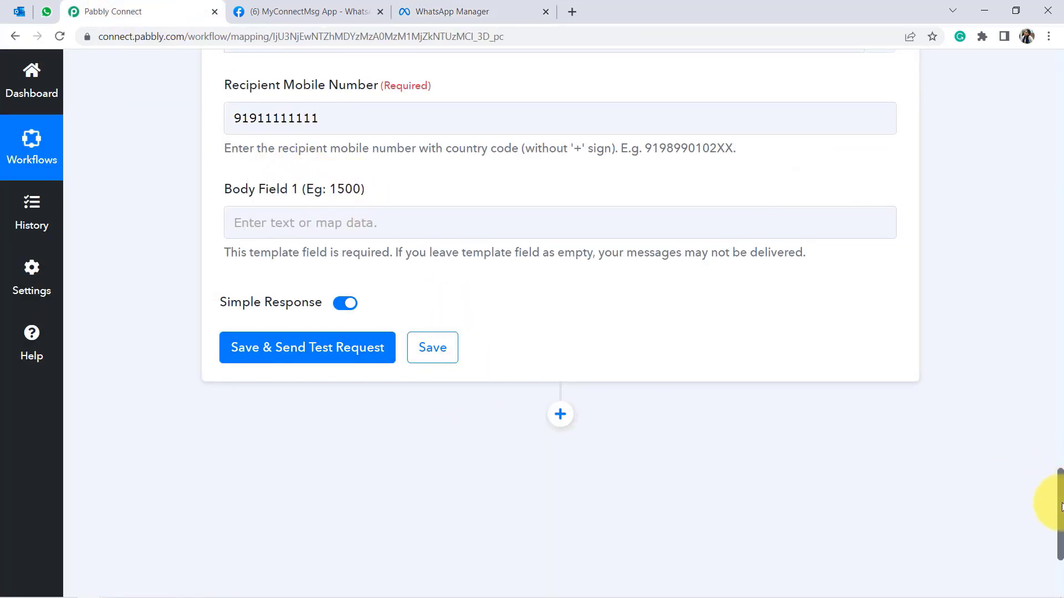
pyautogui.moveTo(1061, 504); pyautogui.dragTo(1039, 197)
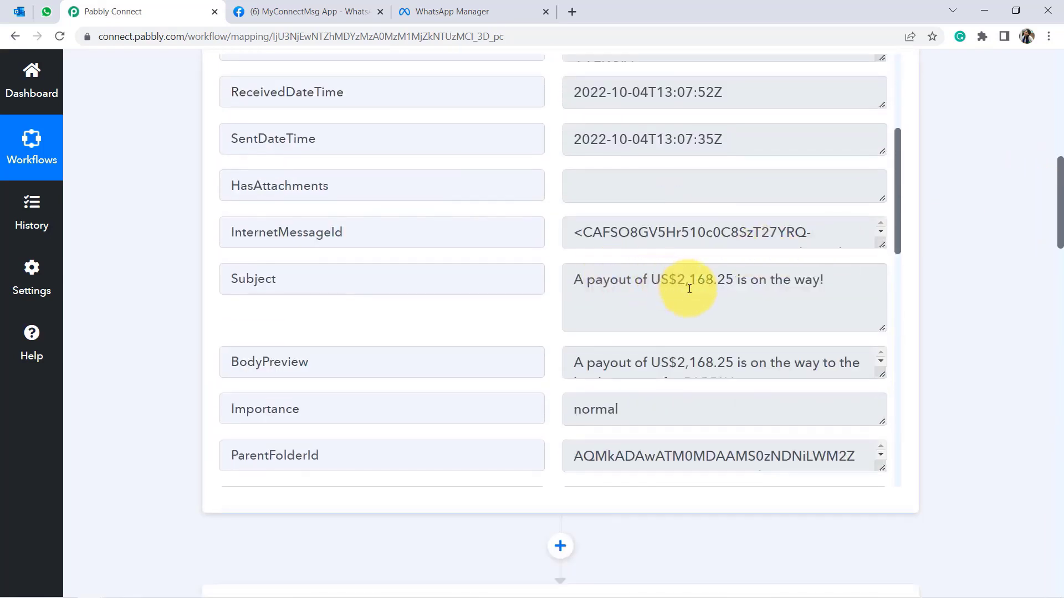
pyautogui.moveTo(689, 289); pyautogui.dragTo(749, 281)
pyautogui.click(688, 362)
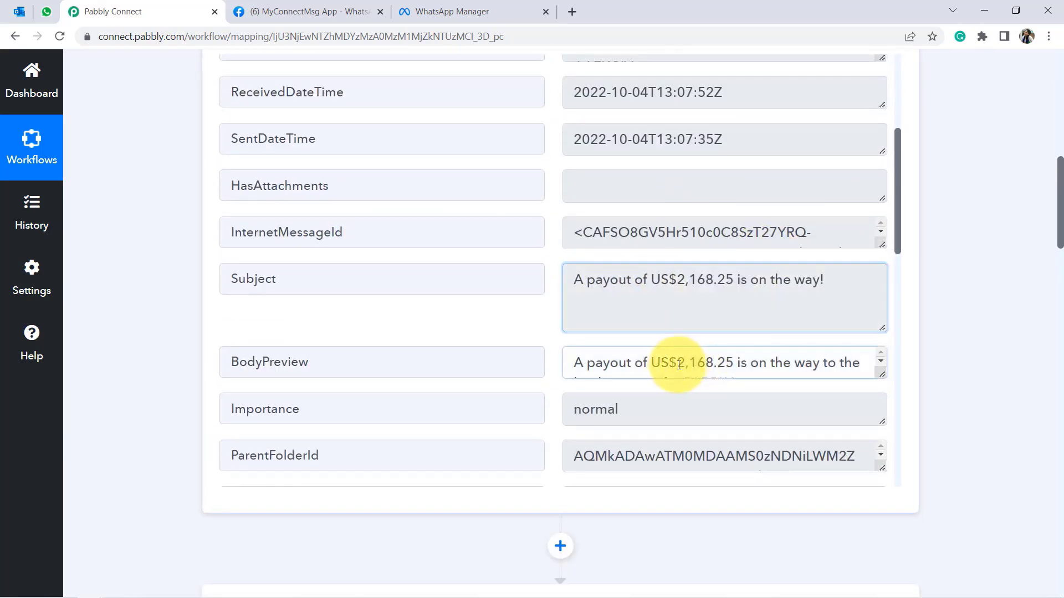
pyautogui.hotkey('ctrl', 'a')
pyautogui.press('BackSpace')
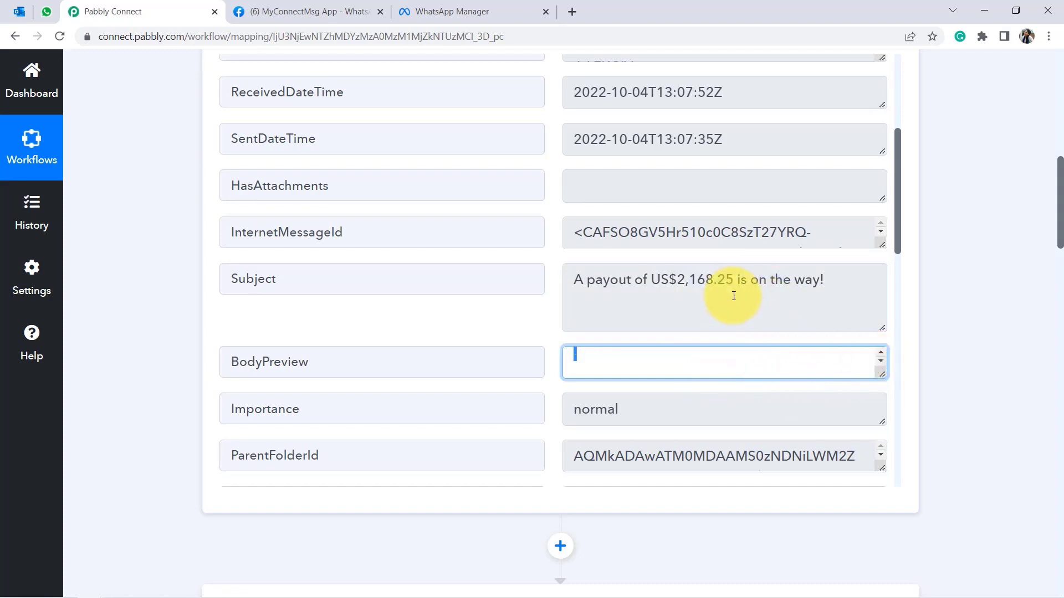
pyautogui.moveTo(661, 281); pyautogui.dragTo(727, 278)
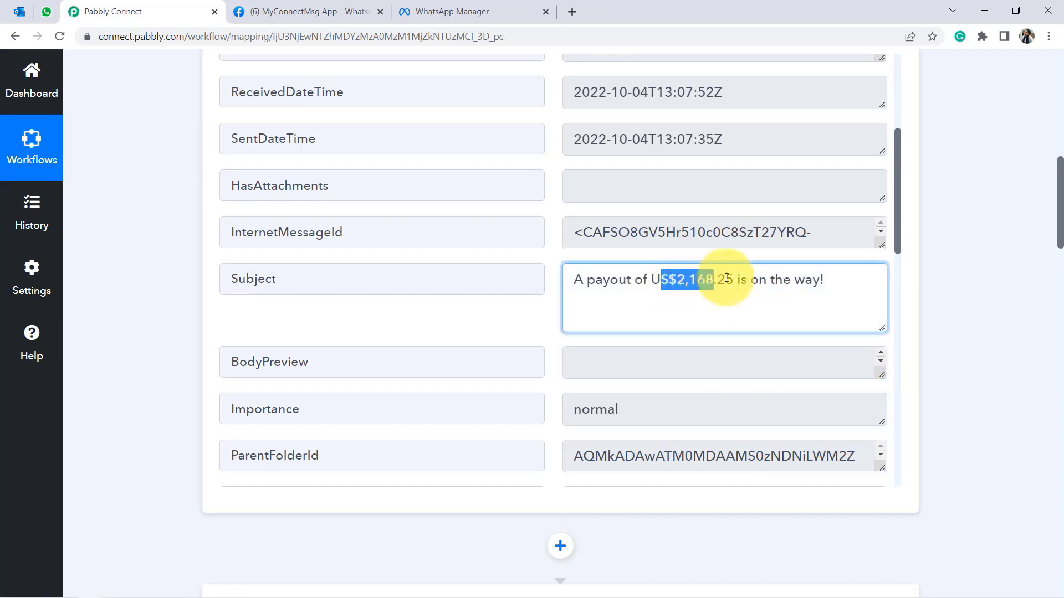
pyautogui.moveTo(820, 279); pyautogui.dragTo(570, 292)
pyautogui.moveTo(1060, 239); pyautogui.dragTo(1058, 543)
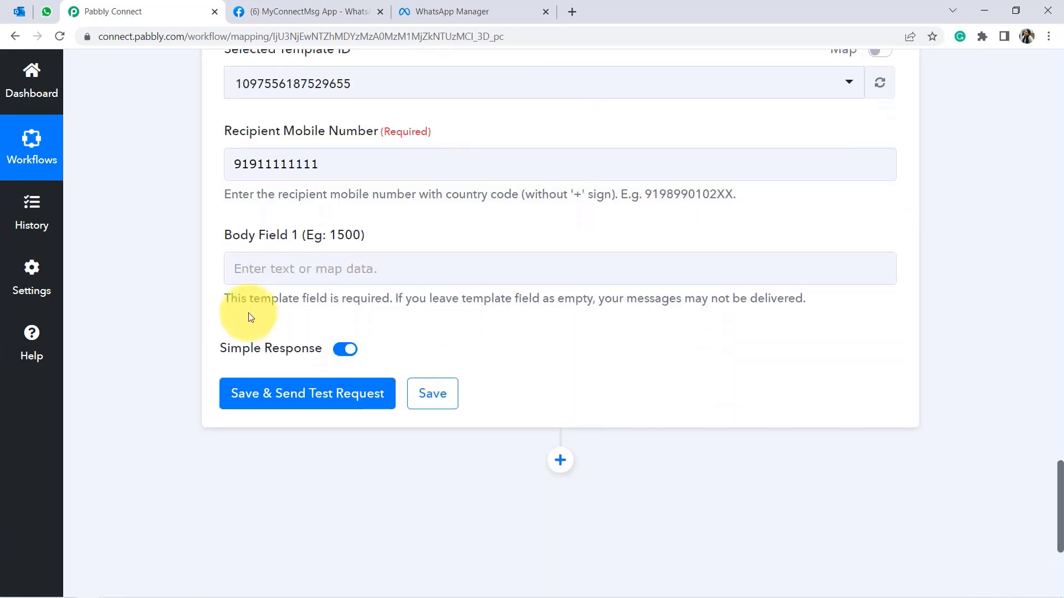
pyautogui.click(235, 269)
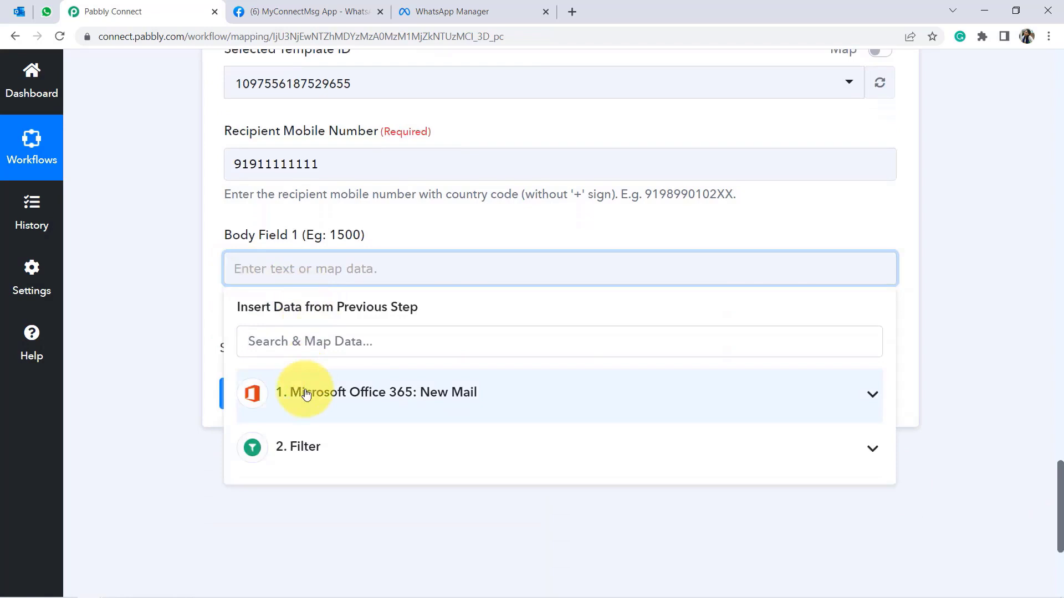
pyautogui.click(306, 394)
pyautogui.write('subje')
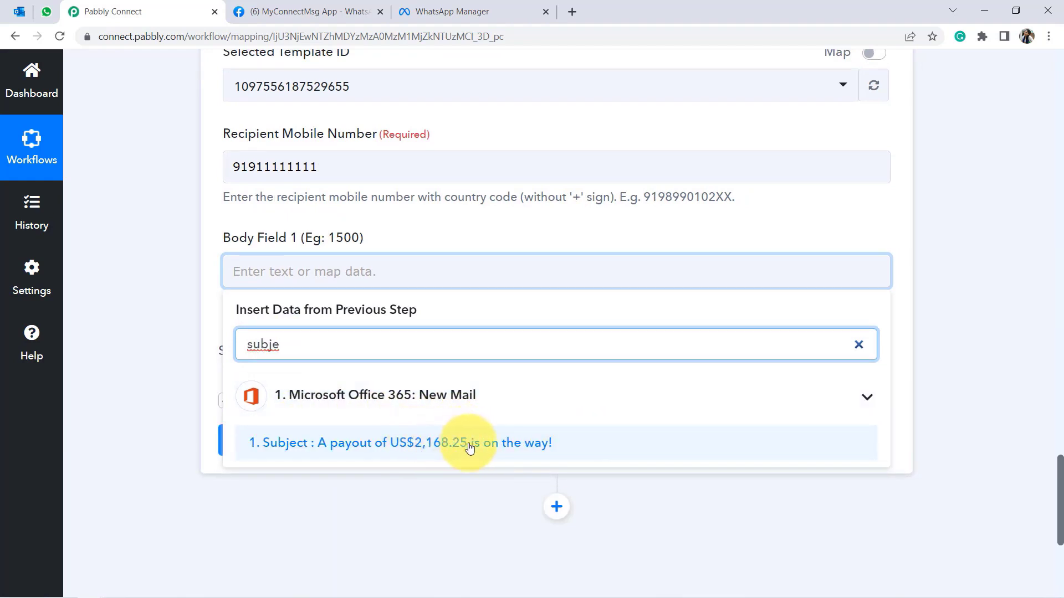
pyautogui.click(481, 515)
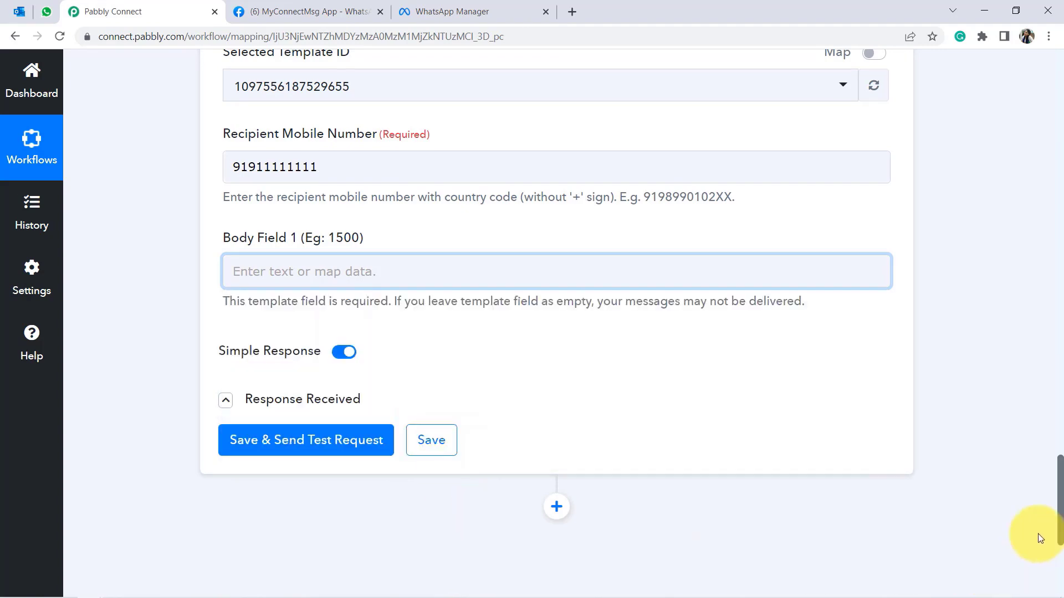
pyautogui.moveTo(1062, 526); pyautogui.dragTo(934, 342)
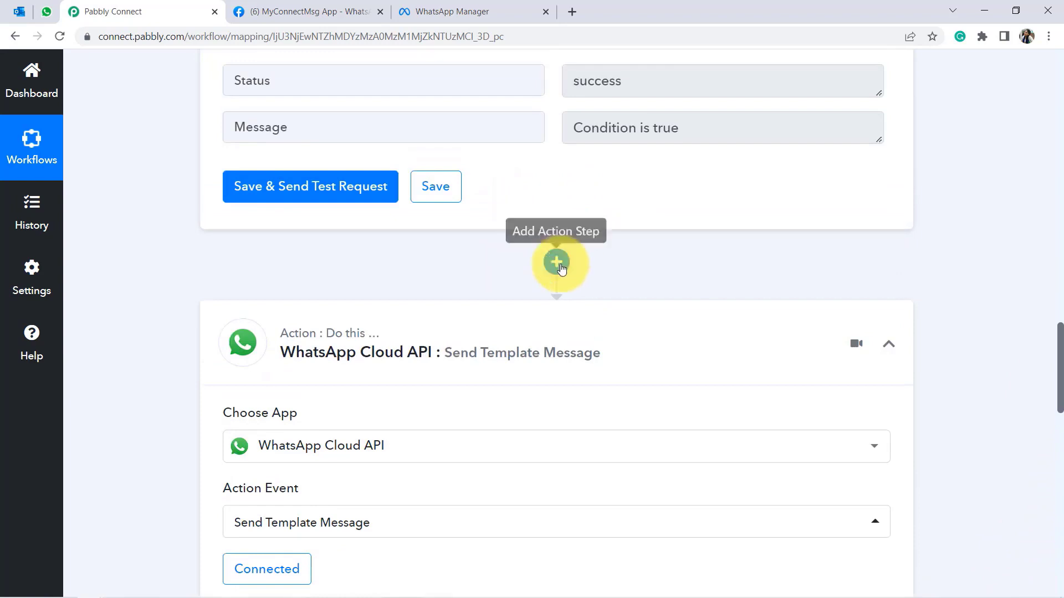
# Insert a Text Formatter by Pabbly step before WhatsApp, set its event to Text Parser, and connect it.
pyautogui.click(554, 259)
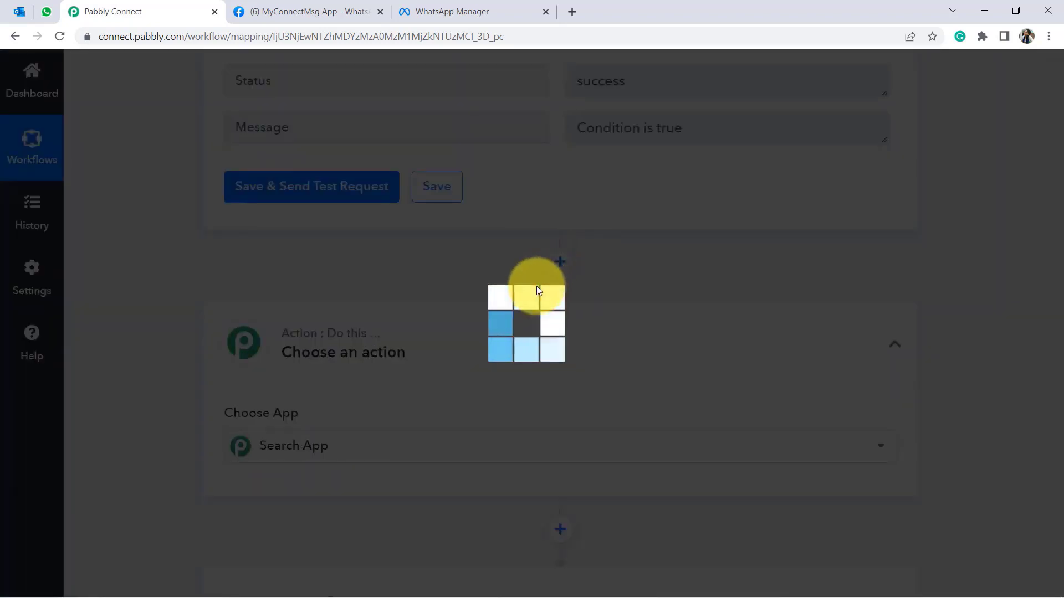
pyautogui.write('text')
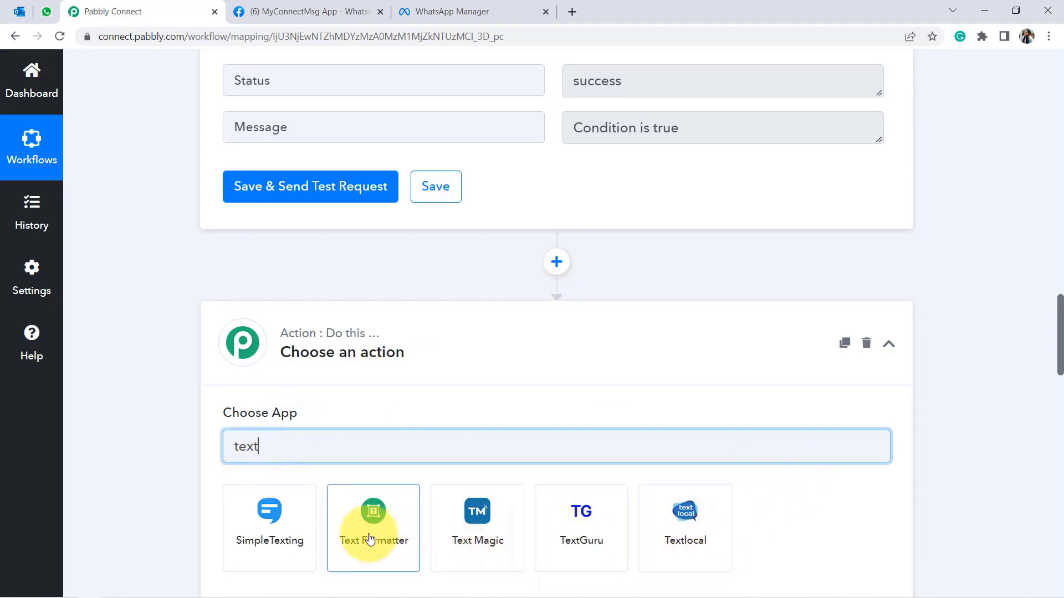
pyautogui.click(373, 514)
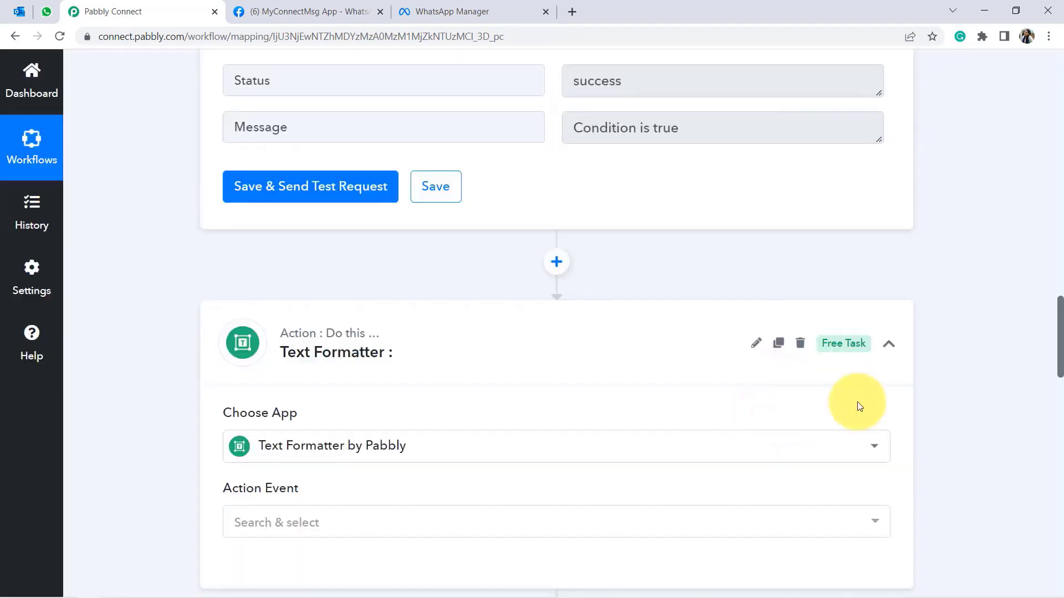
pyautogui.moveTo(1056, 353); pyautogui.dragTo(1061, 397)
pyautogui.click(284, 266)
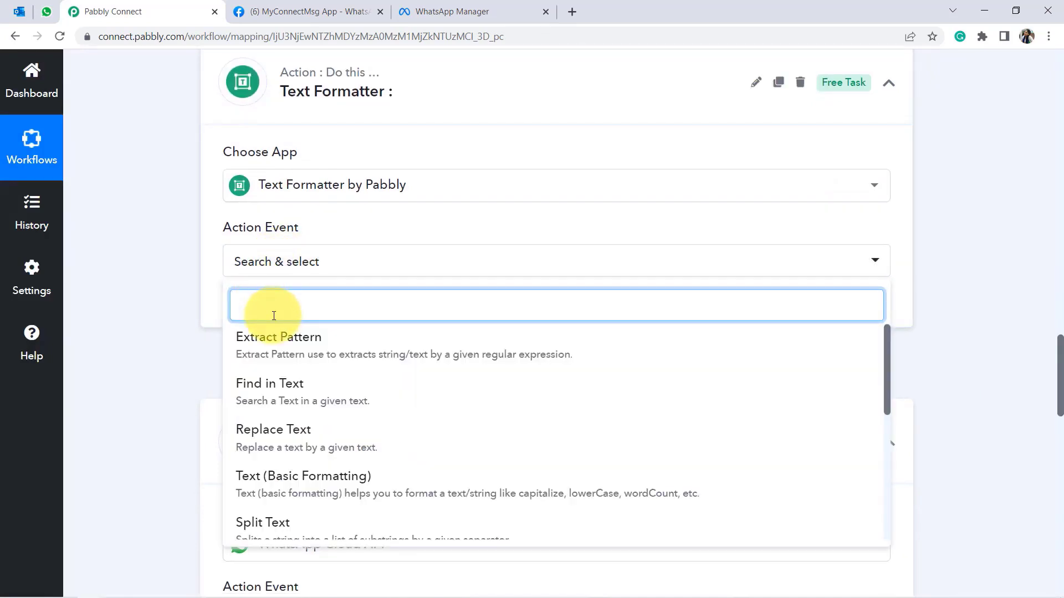
pyautogui.write('tex')
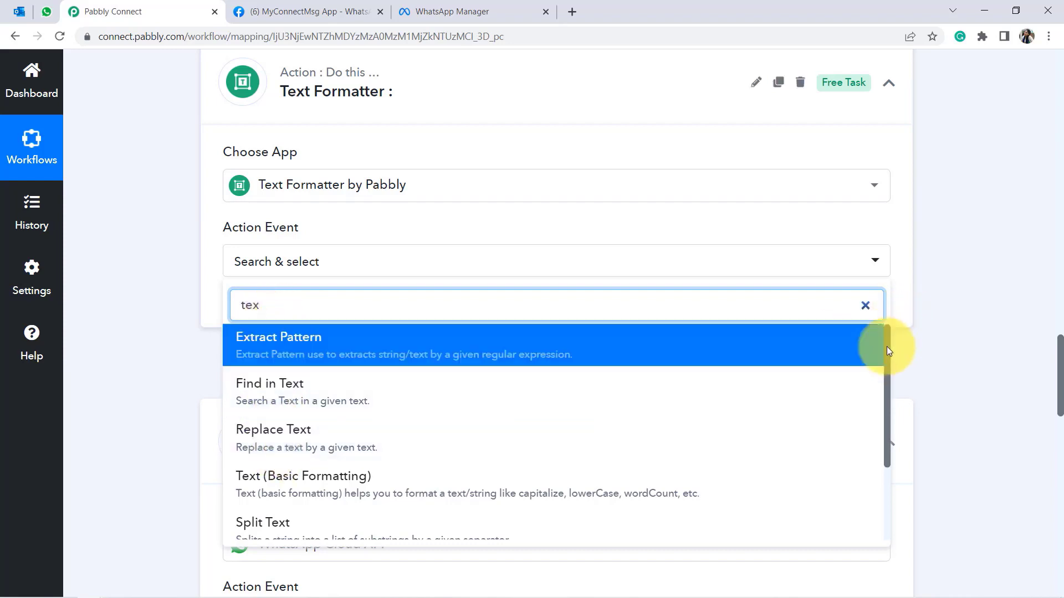
pyautogui.moveTo(887, 347); pyautogui.dragTo(887, 410)
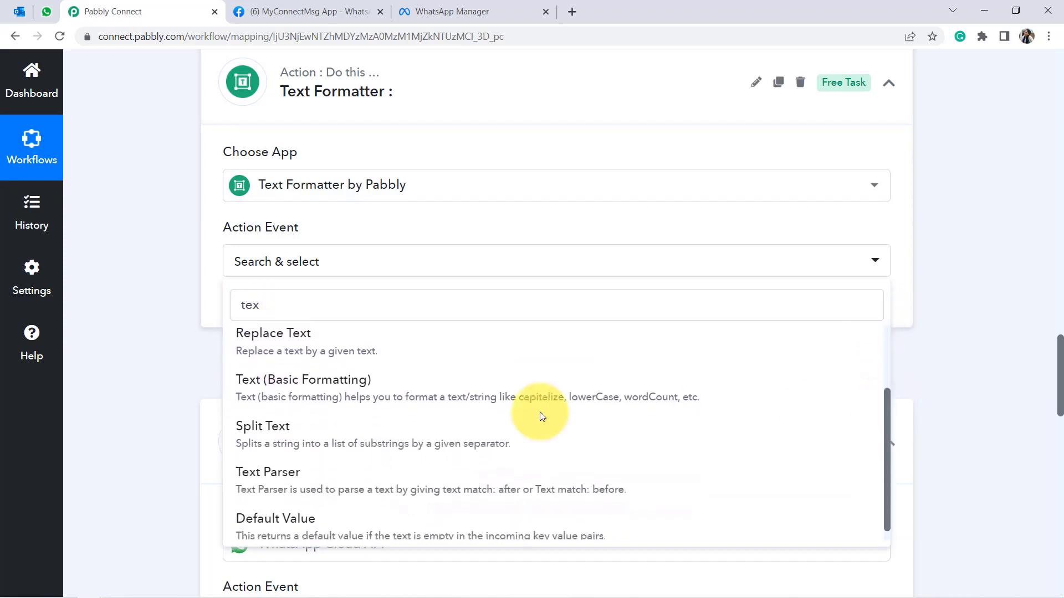
pyautogui.click(267, 473)
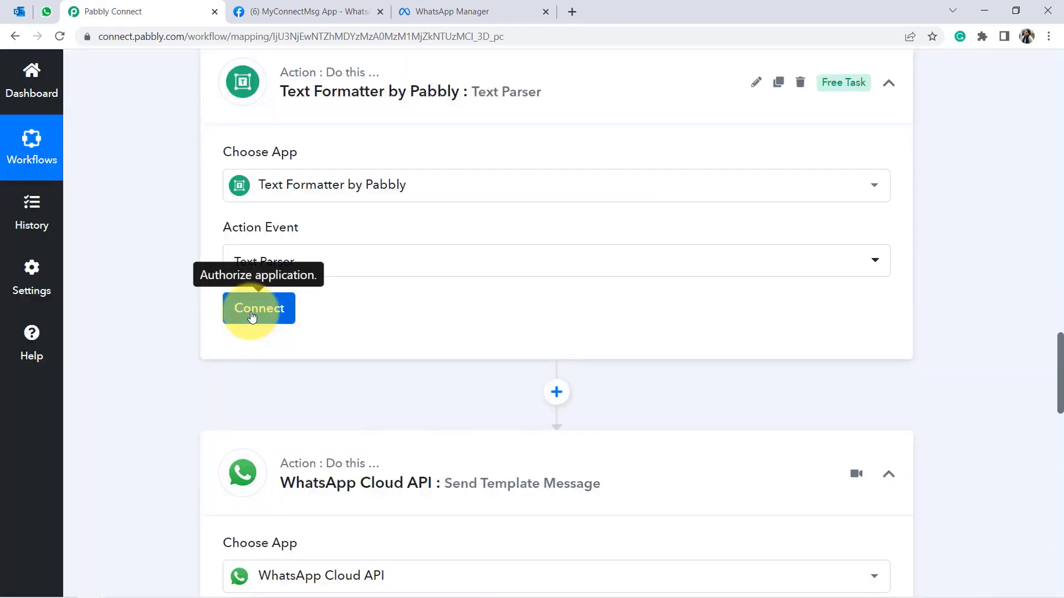
pyautogui.click(253, 311)
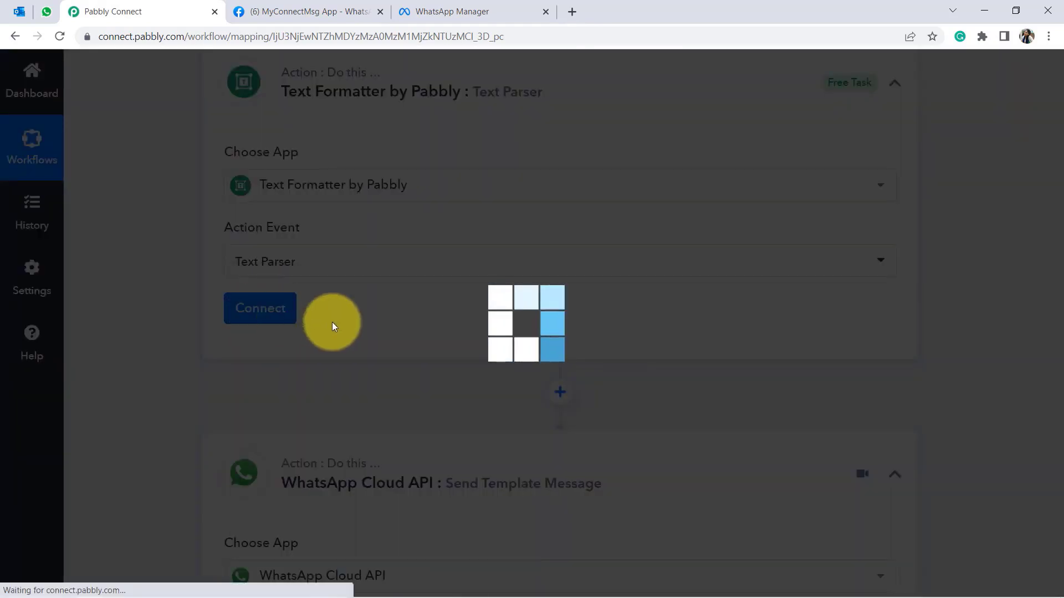
# Map the Office 365 New Mail Subject into the Text Parser's Text field.
pyautogui.scroll(-3, 1061, 339)
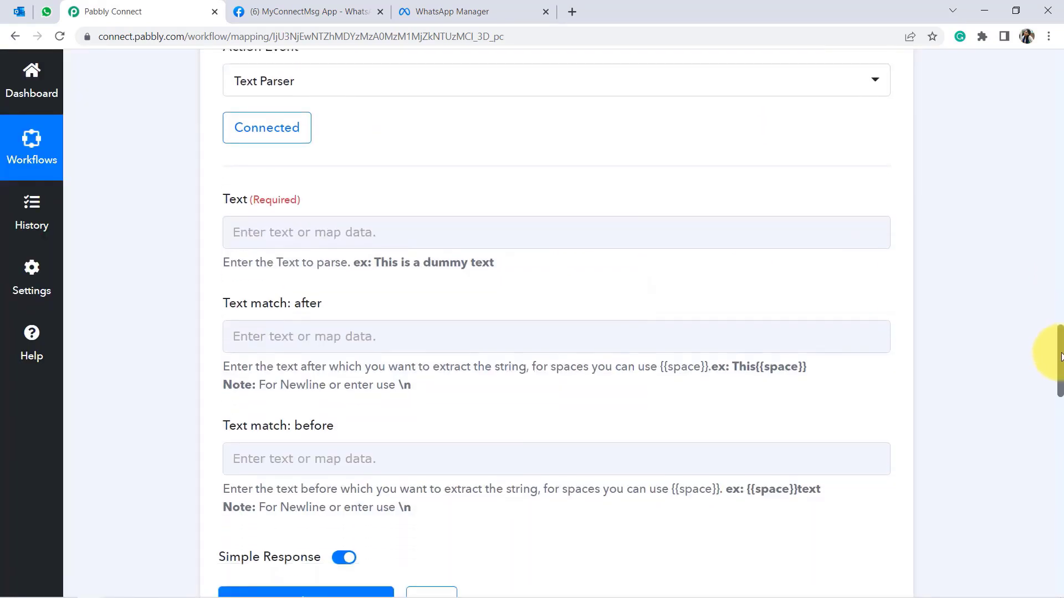
pyautogui.click(326, 237)
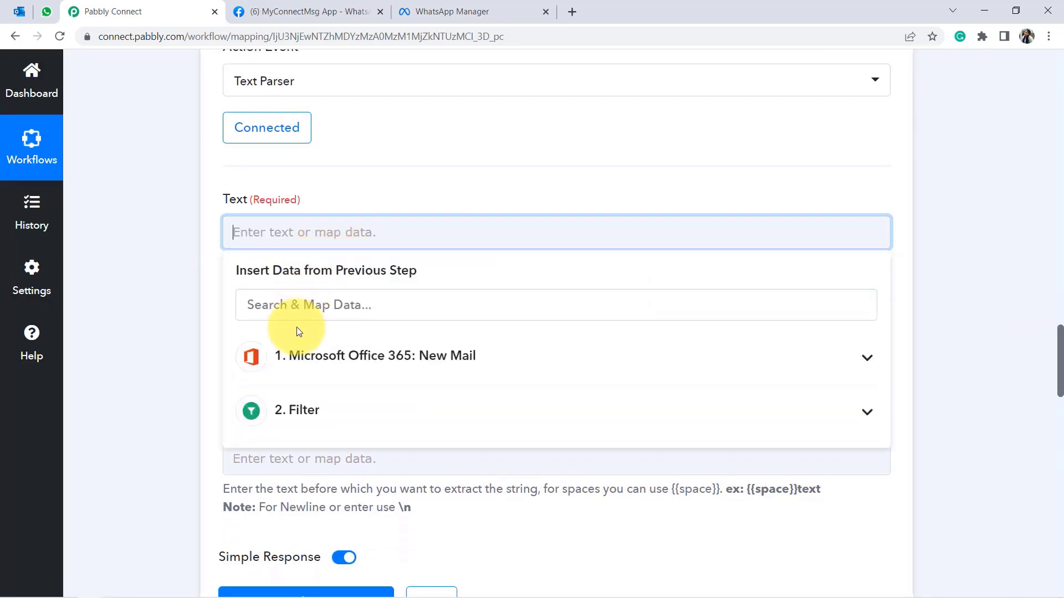
pyautogui.click(276, 357)
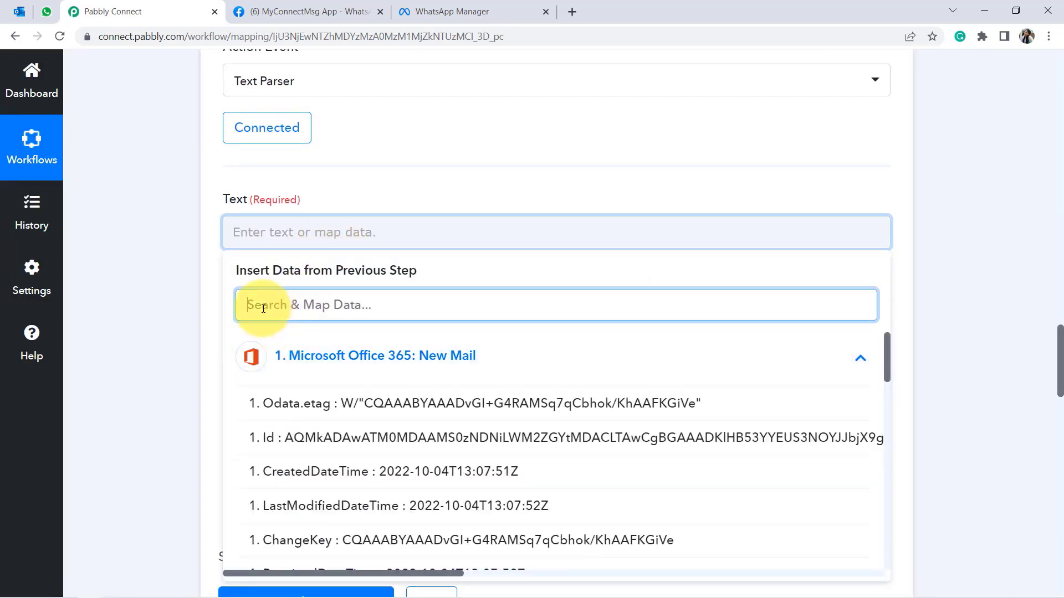
pyautogui.write('subj')
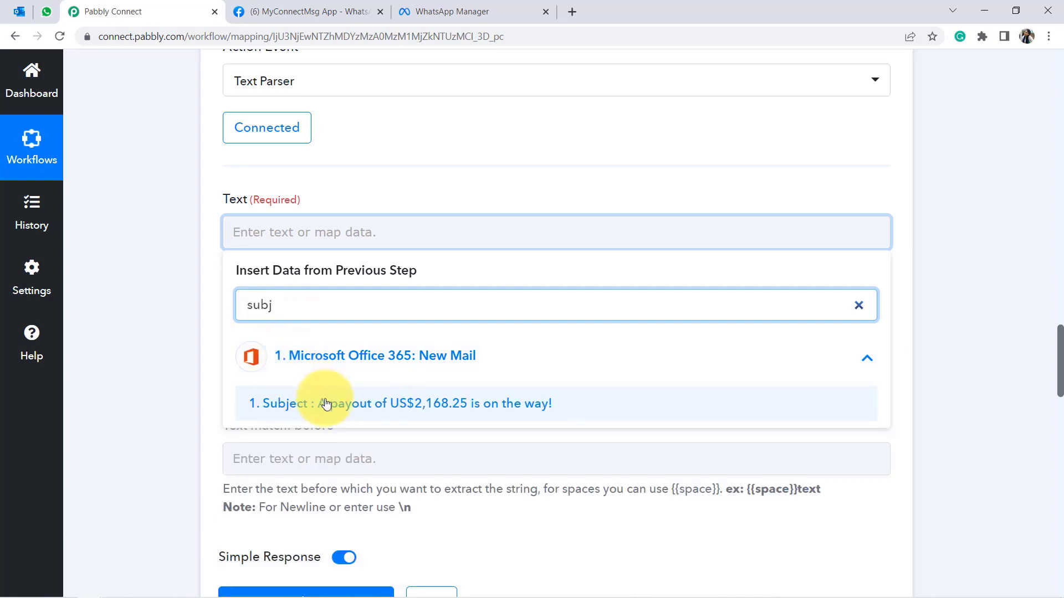
pyautogui.click(327, 404)
pyautogui.click(281, 238)
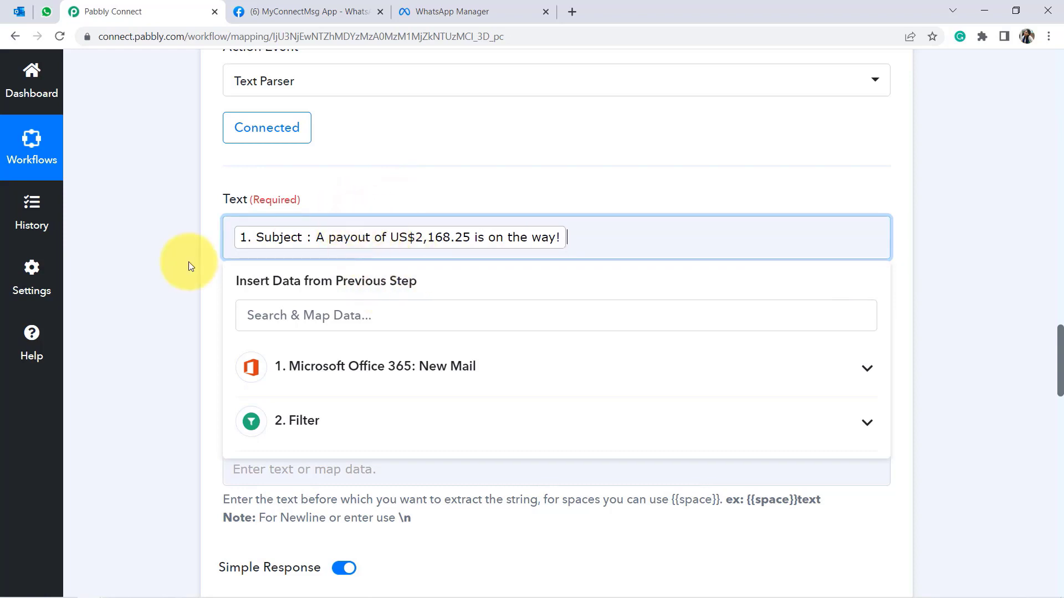
pyautogui.click(132, 288)
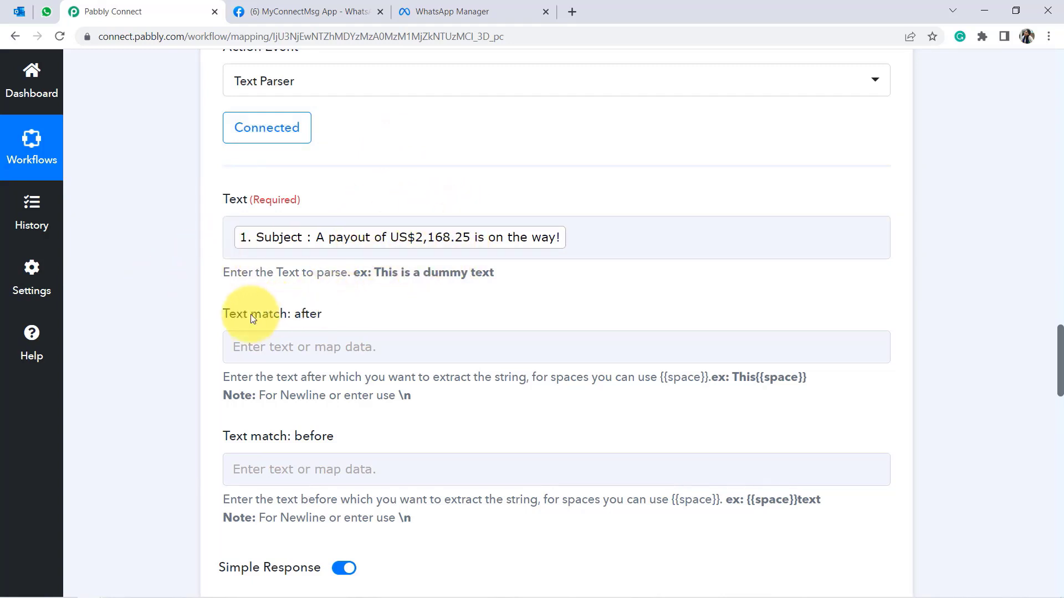
pyautogui.moveTo(306, 314); pyautogui.dragTo(318, 317)
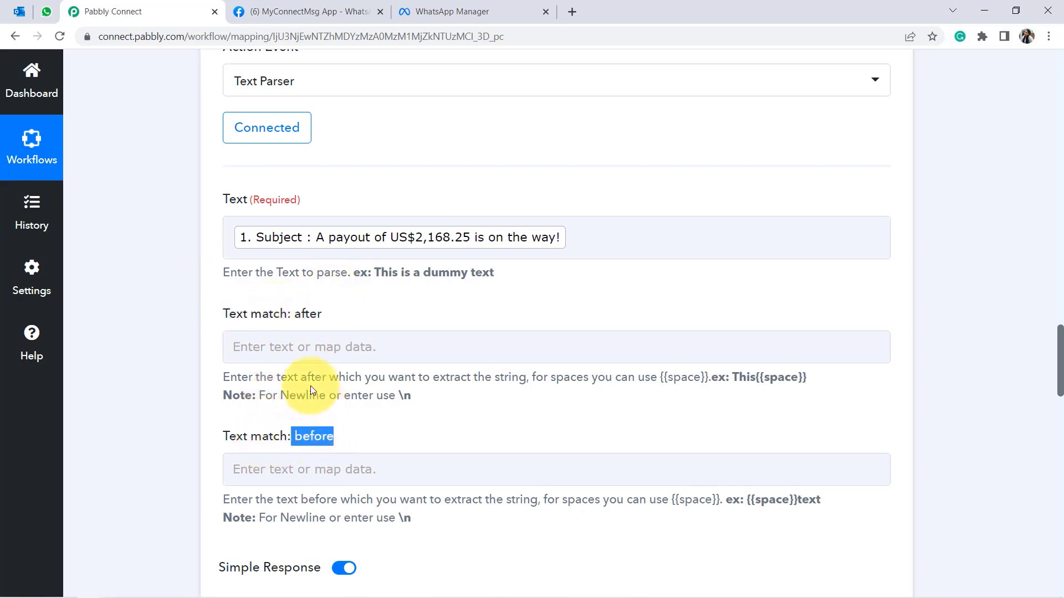
# Set Text match after to '$' and before to 'is', then test, getting 2,168.25.
pyautogui.click(304, 346)
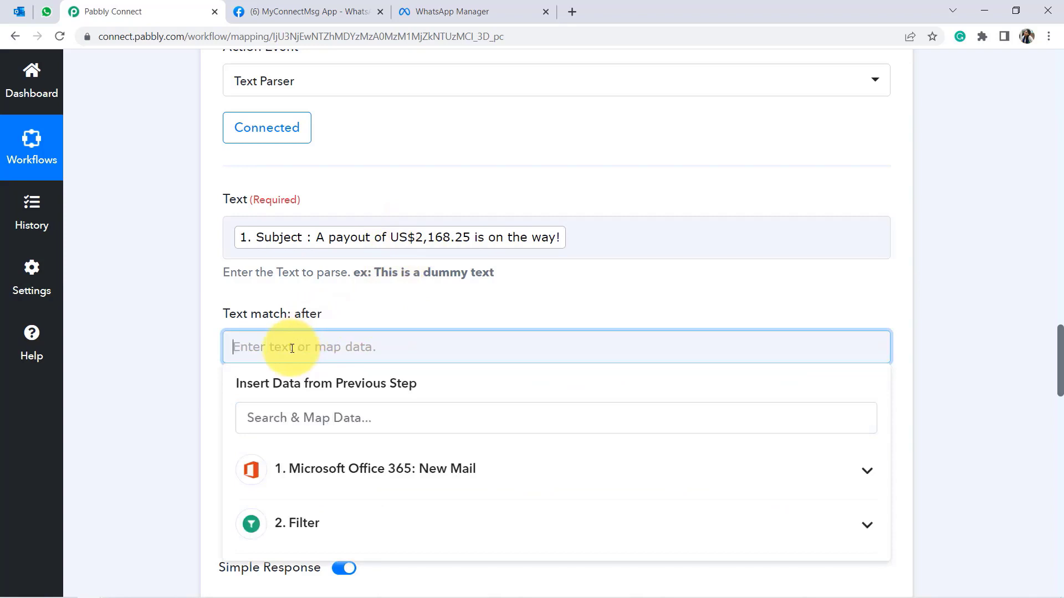
pyautogui.write('$')
pyautogui.click(194, 386)
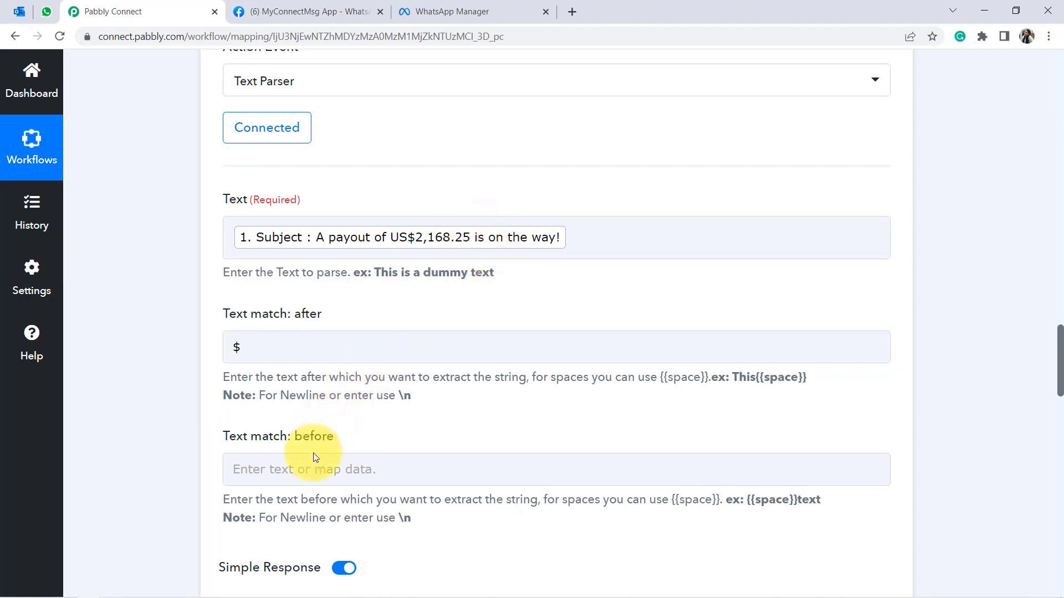
pyautogui.click(310, 470)
pyautogui.write('is')
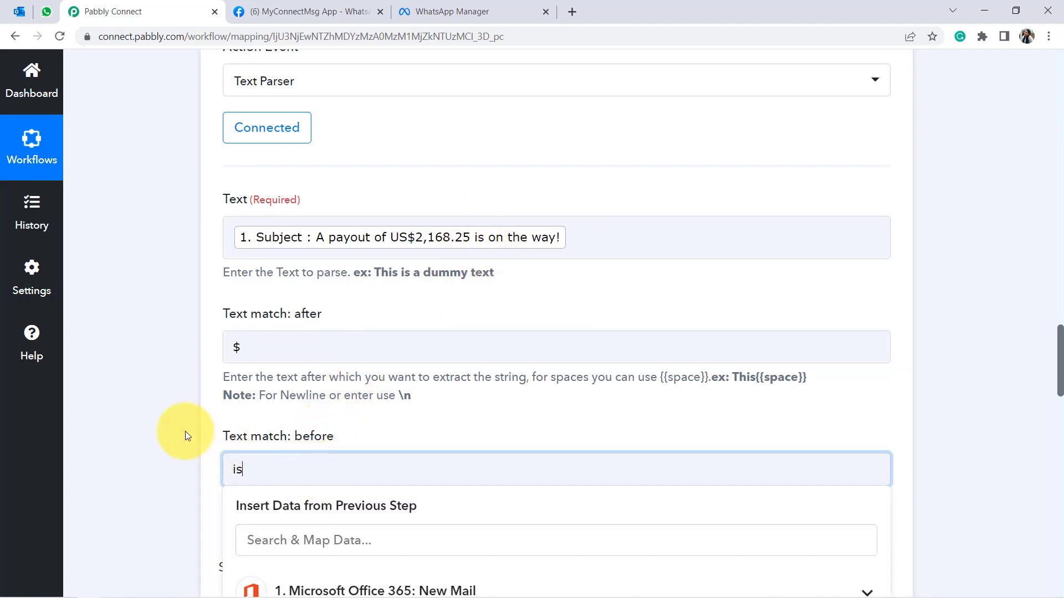
pyautogui.click(185, 432)
pyautogui.scroll(-3, 1059, 377)
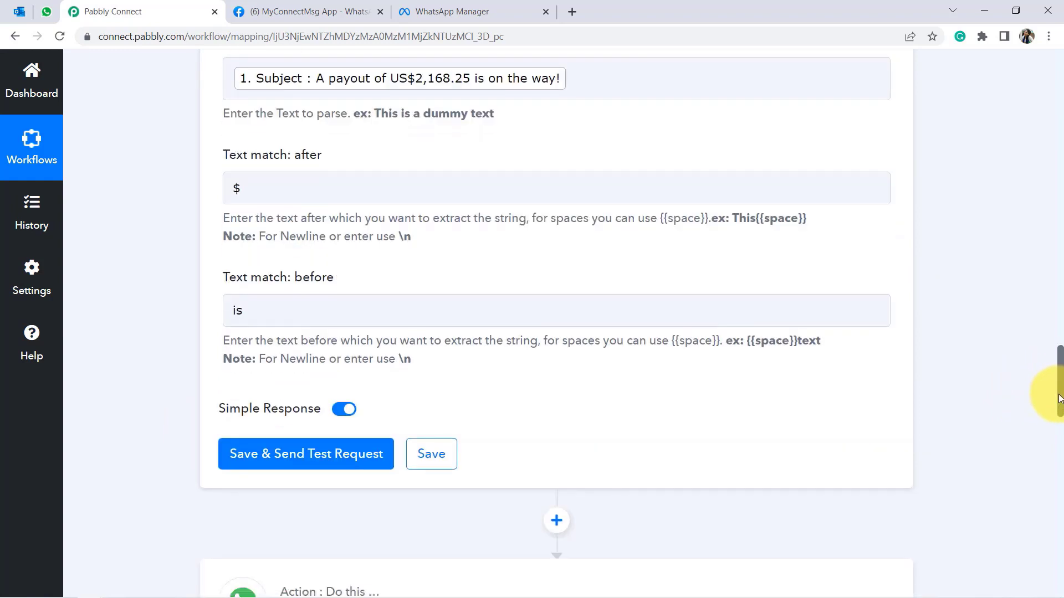
pyautogui.click(333, 425)
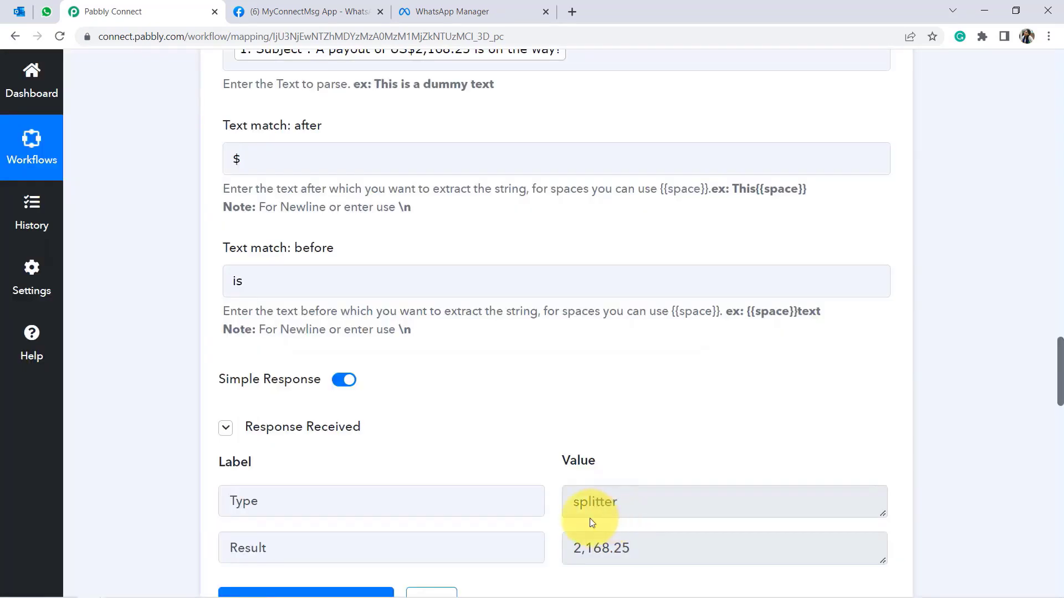
pyautogui.moveTo(629, 546); pyautogui.dragTo(594, 553)
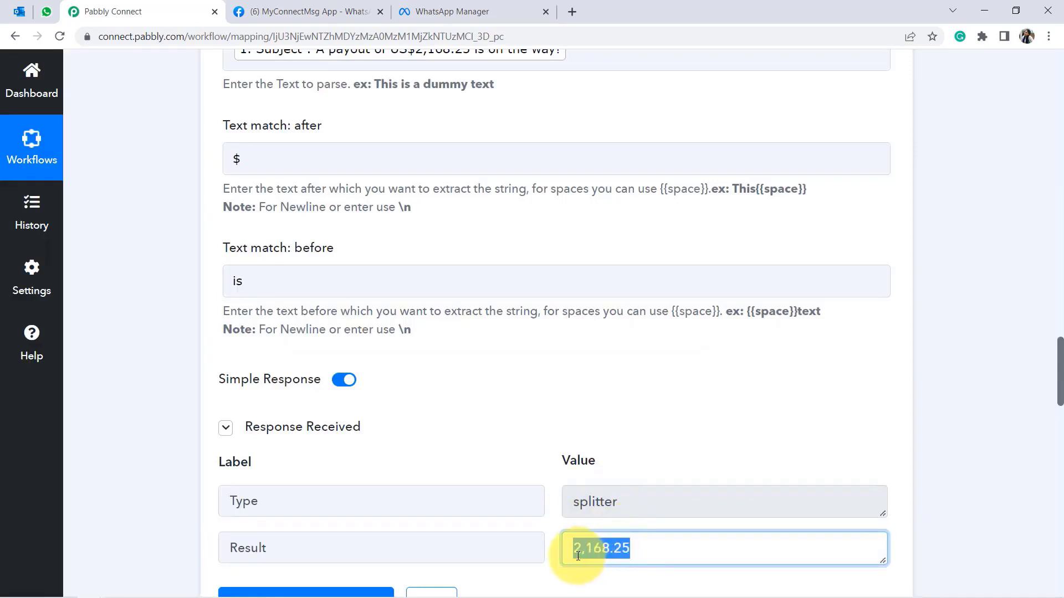
# Map the WhatsApp template's Body Field 1 to the Text Parser's 3. Result (2,168.25).
pyautogui.scroll(-10, 1053, 394)
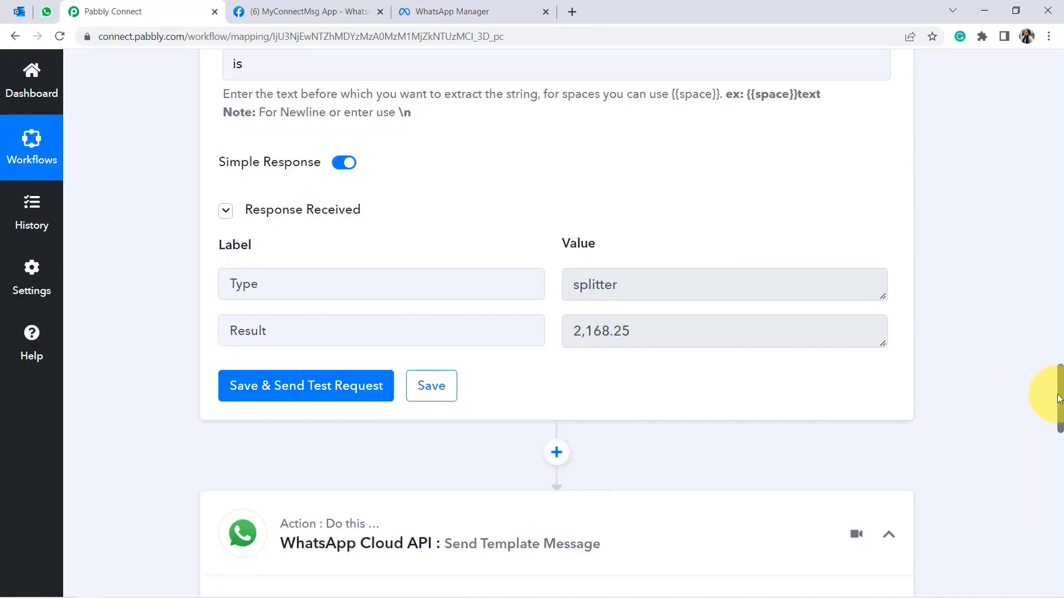
pyautogui.scroll(-9, 1044, 463)
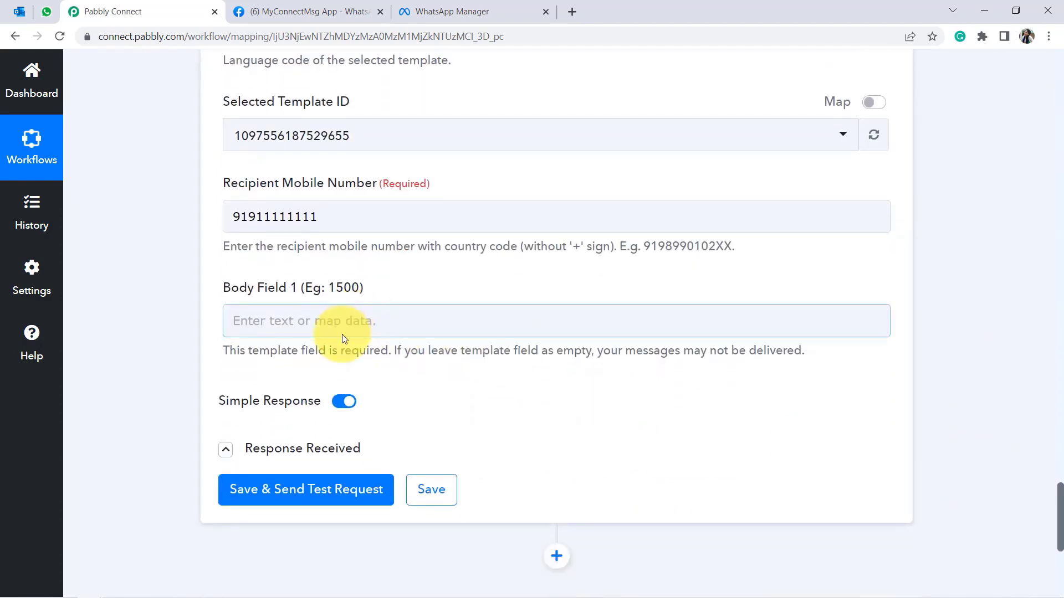
pyautogui.click(342, 334)
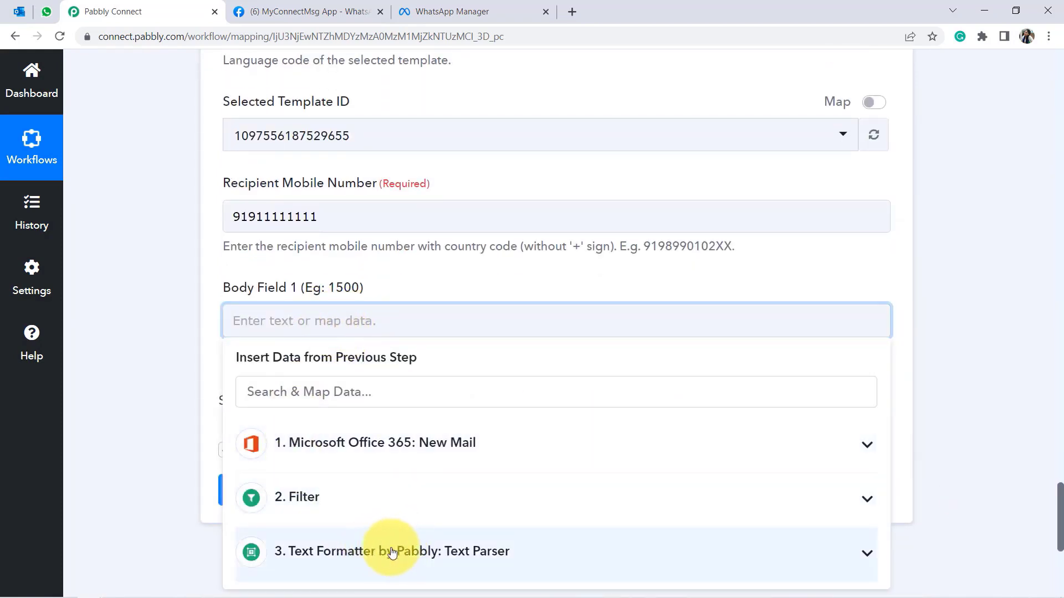
pyautogui.click(387, 552)
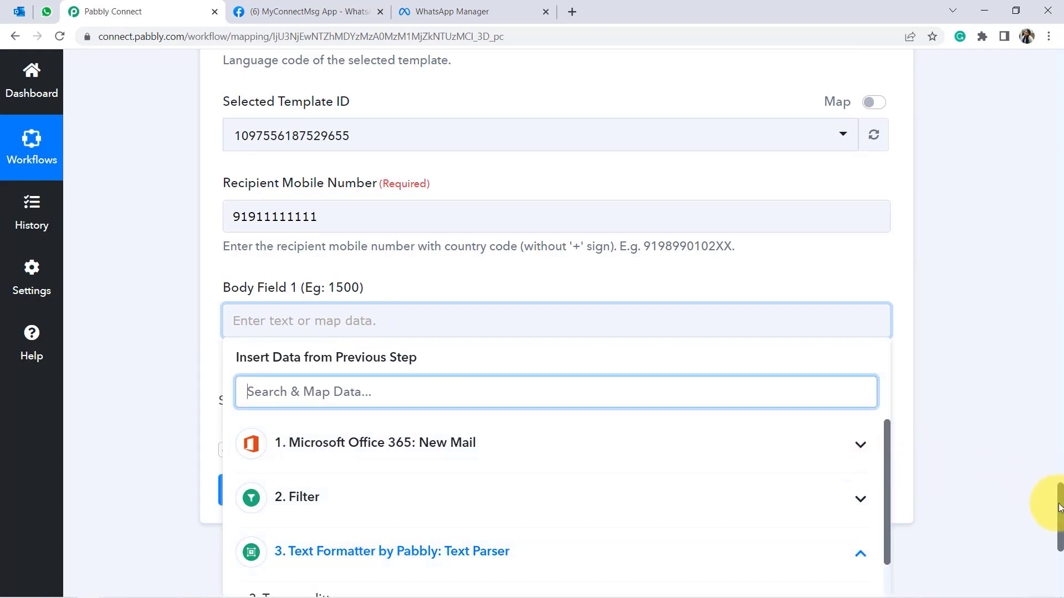
pyautogui.scroll(-4, 1061, 516)
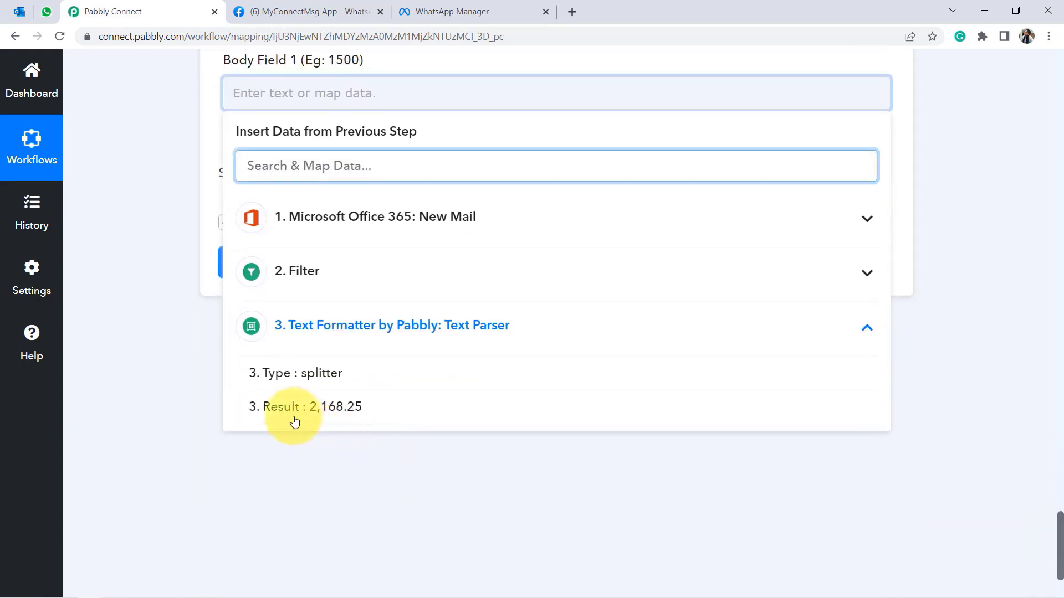
pyautogui.click(363, 407)
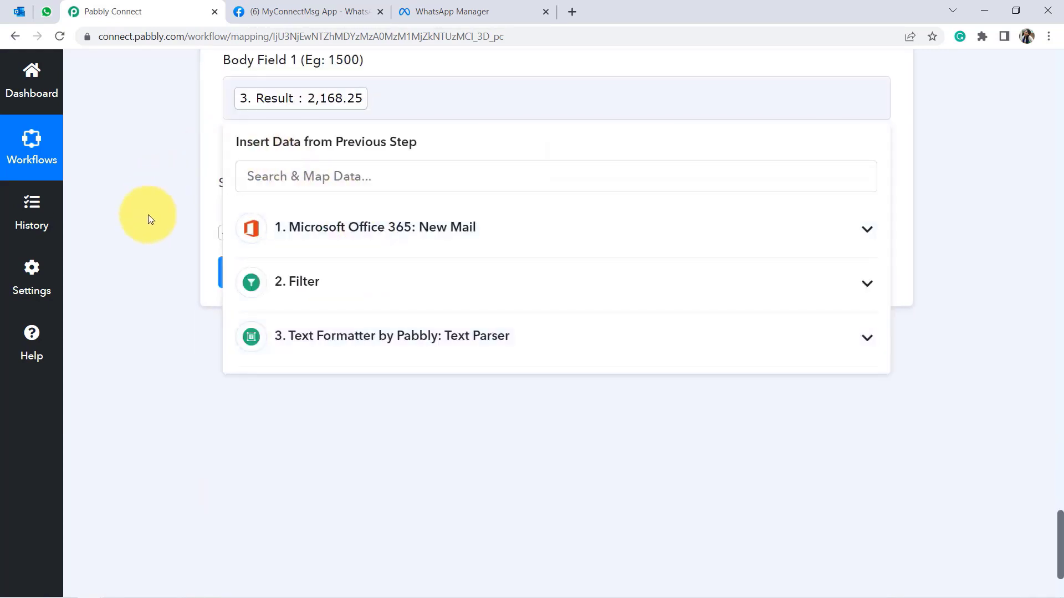
pyautogui.click(148, 214)
pyautogui.scroll(2, 1055, 527)
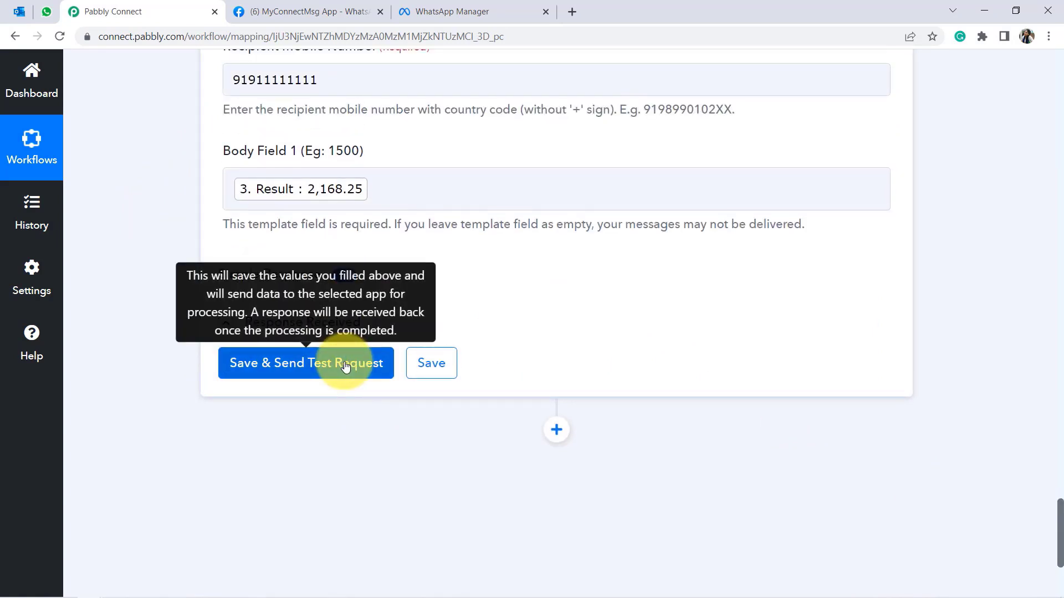
# Delete the chat with the earlier Stripe Payout Released message in WhatsApp Web, then return to Pabbly Connect.
pyautogui.click(48, 12)
pyautogui.click(556, 306)
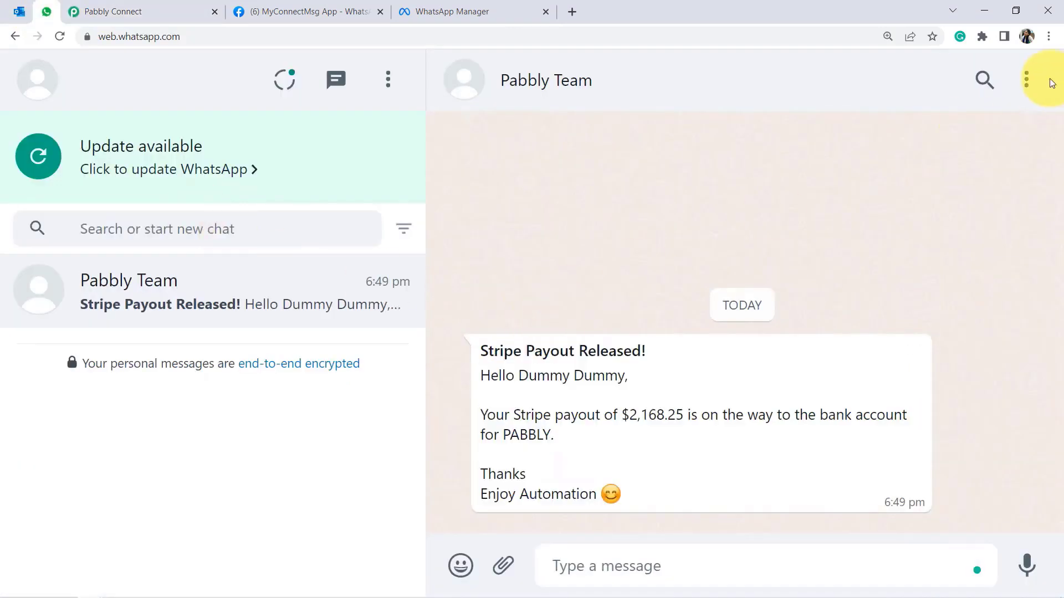
pyautogui.click(1030, 86)
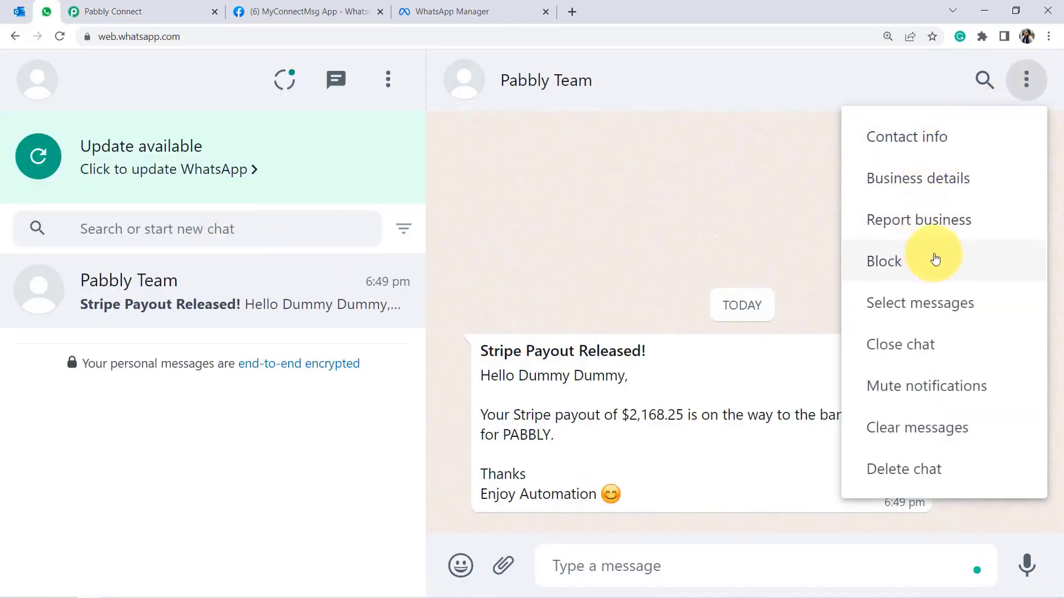
pyautogui.click(876, 468)
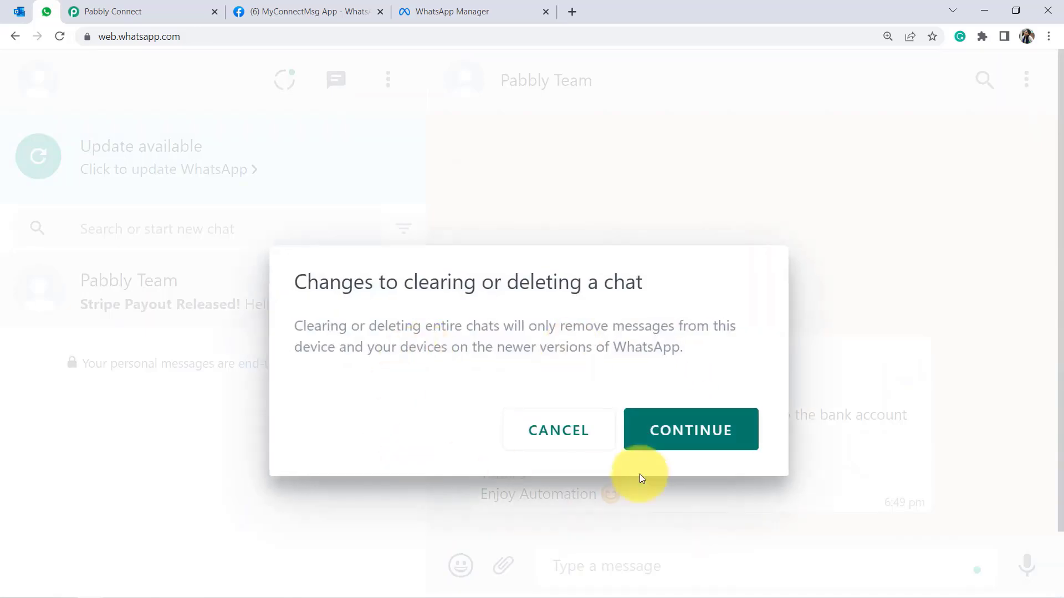
pyautogui.click(723, 438)
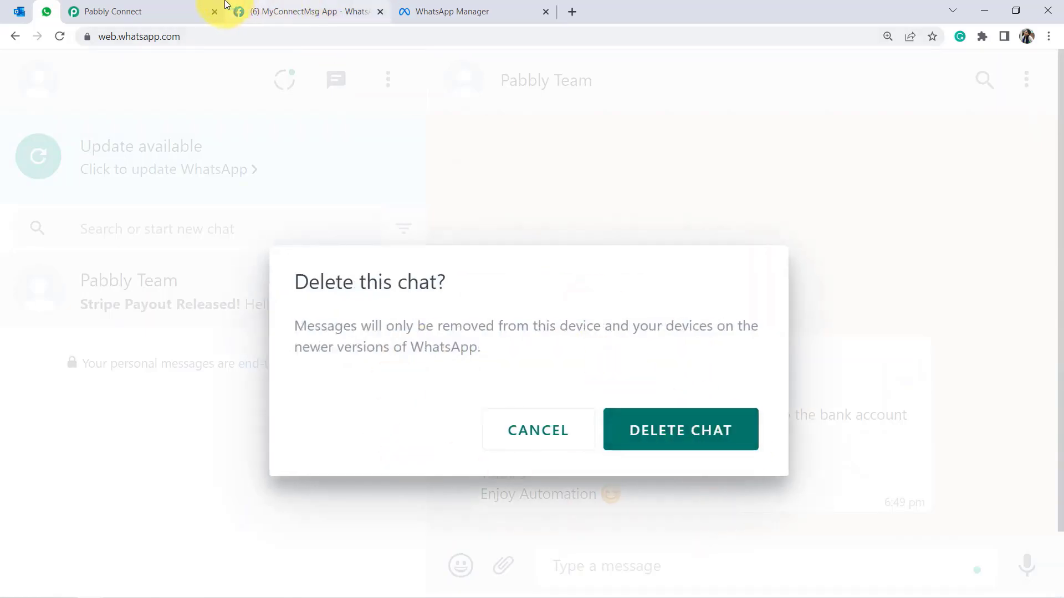
pyautogui.click(660, 430)
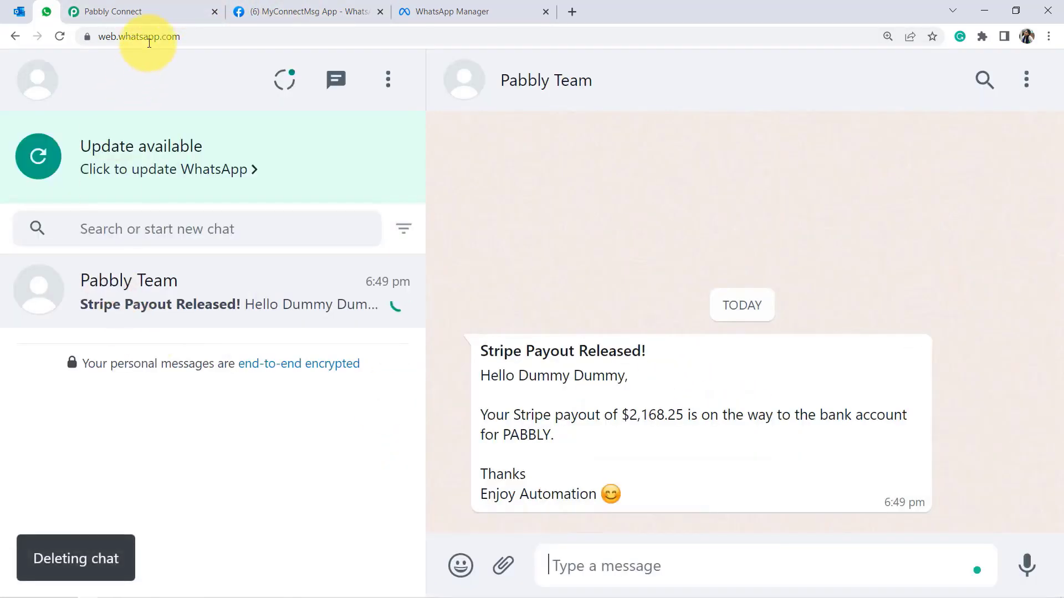
pyautogui.click(123, 12)
# Test the WhatsApp step, hit error 131009, and delete the wrong digits after 91 in the recipient number.
pyautogui.click(269, 365)
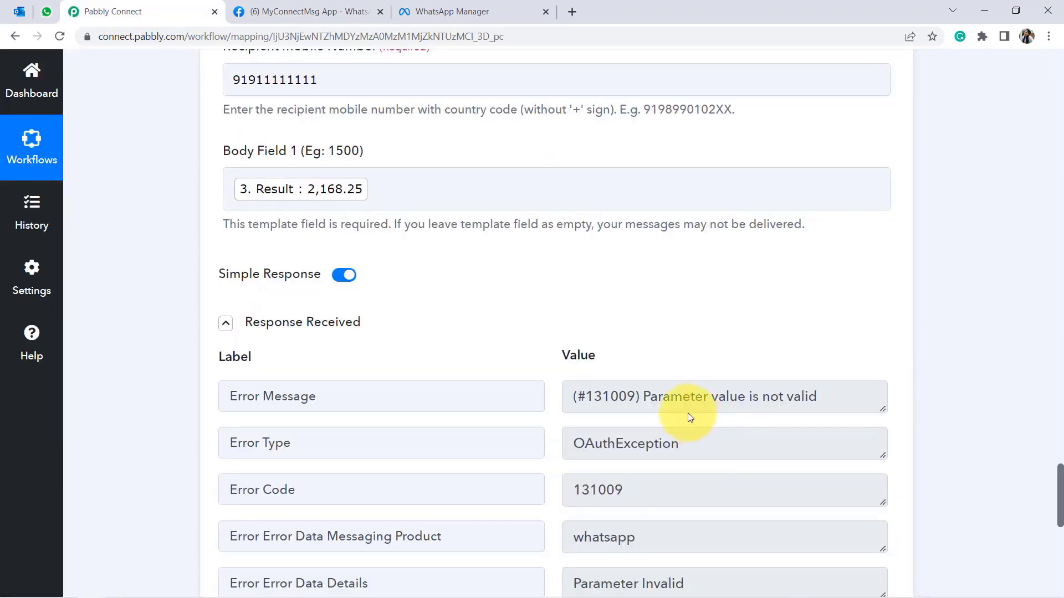
pyautogui.moveTo(664, 397); pyautogui.dragTo(811, 409)
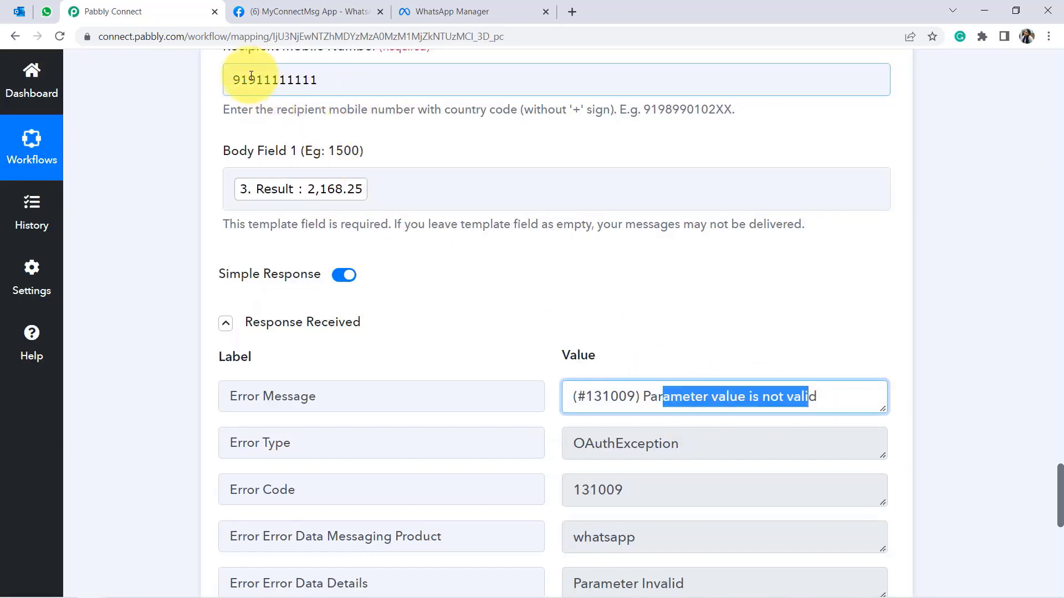
pyautogui.moveTo(251, 80); pyautogui.dragTo(339, 79)
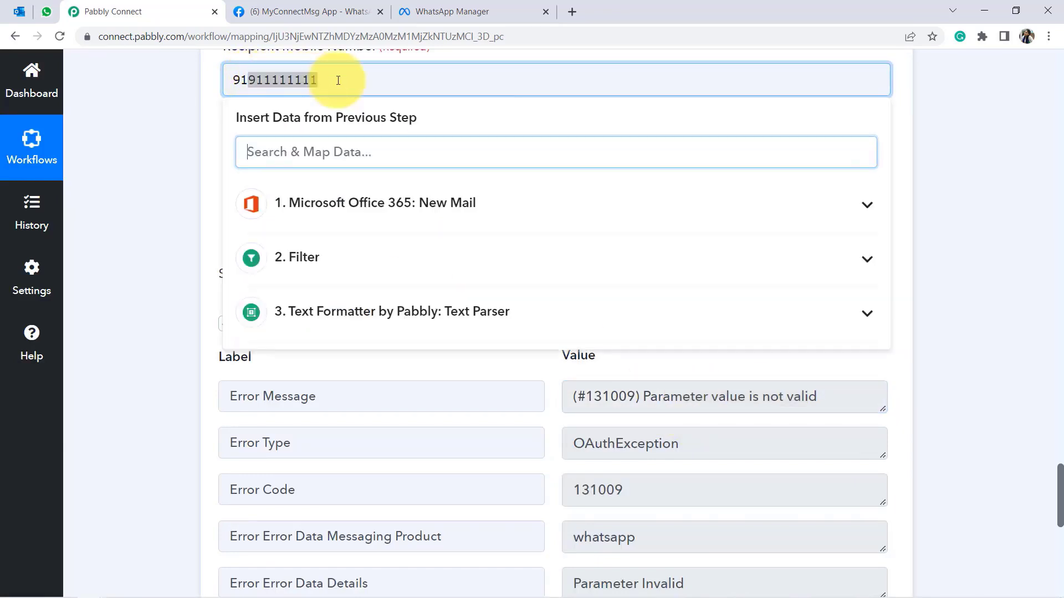
pyautogui.press('BackSpace')
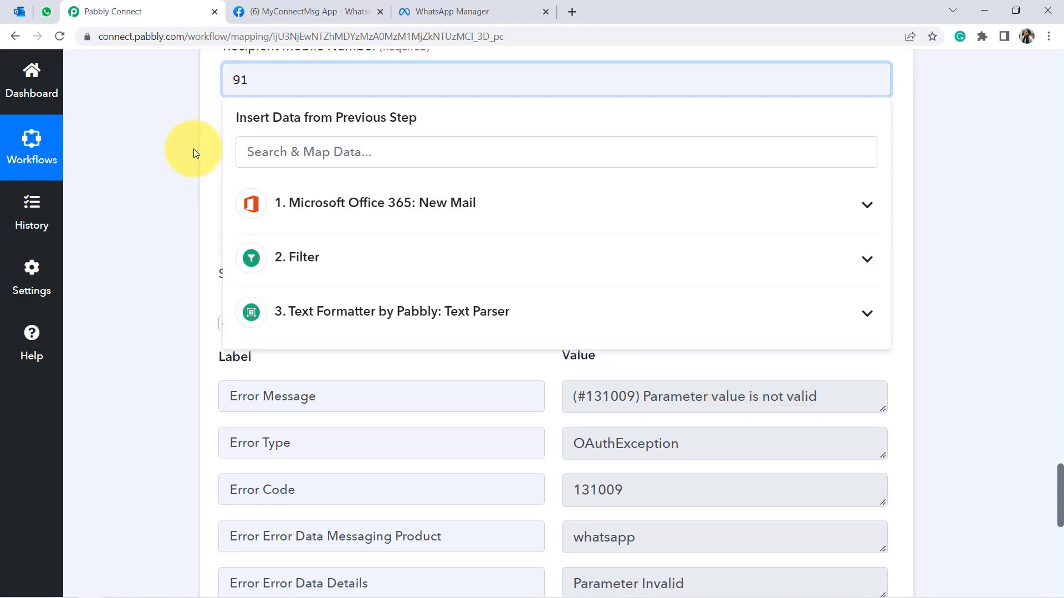
# Resend the WhatsApp test with the corrected number so it returns a message ID.
pyautogui.scroll(-2, 194, 149)
pyautogui.click(225, 206)
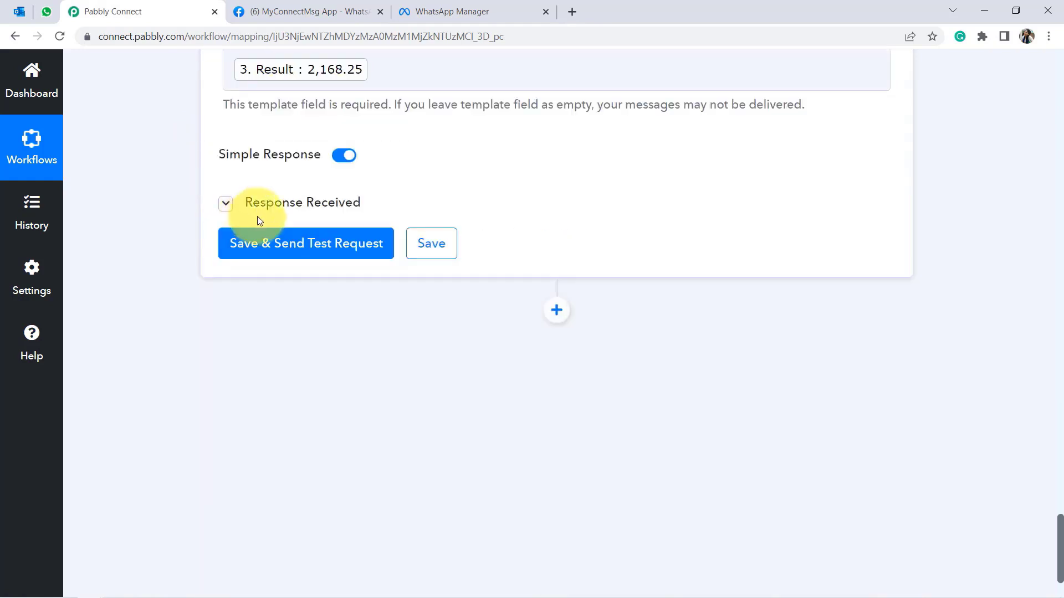
pyautogui.click(285, 249)
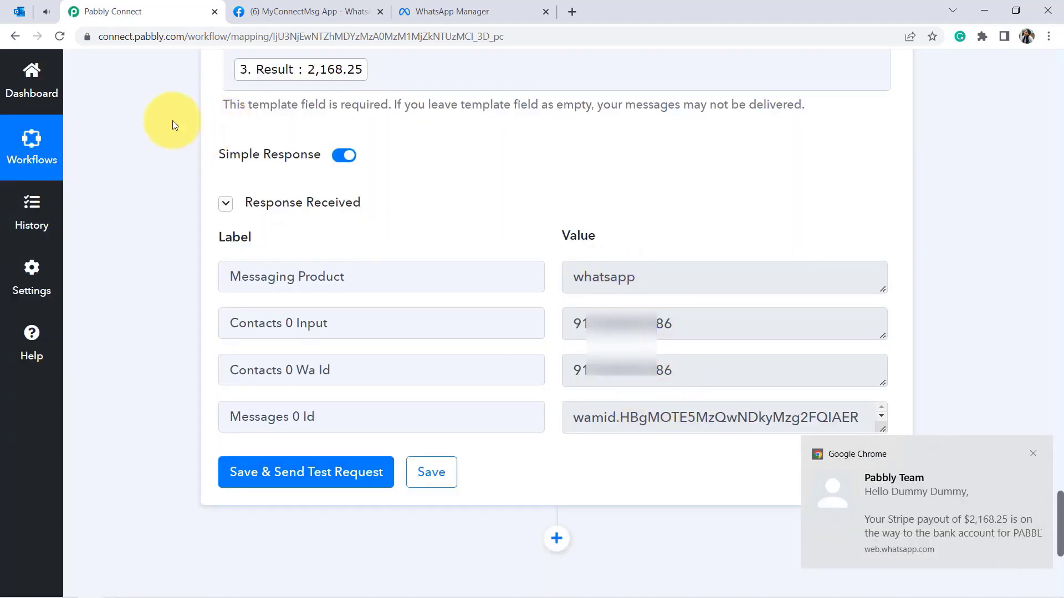
# Open the Pabbly Team chat and compare its $2,168.25 amount with the Outlook email subject.
pyautogui.click(44, 12)
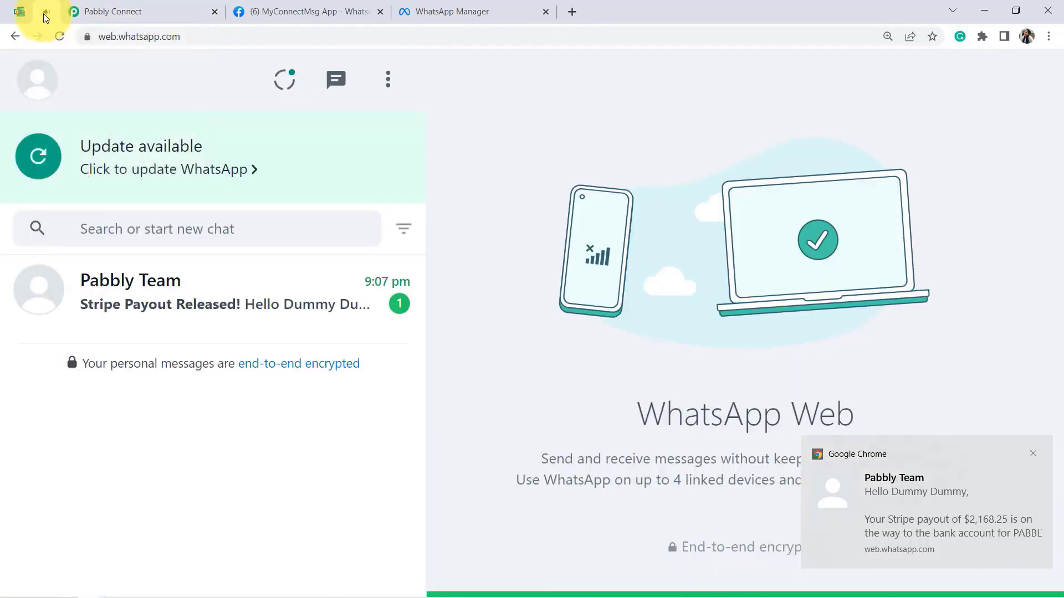
pyautogui.click(123, 294)
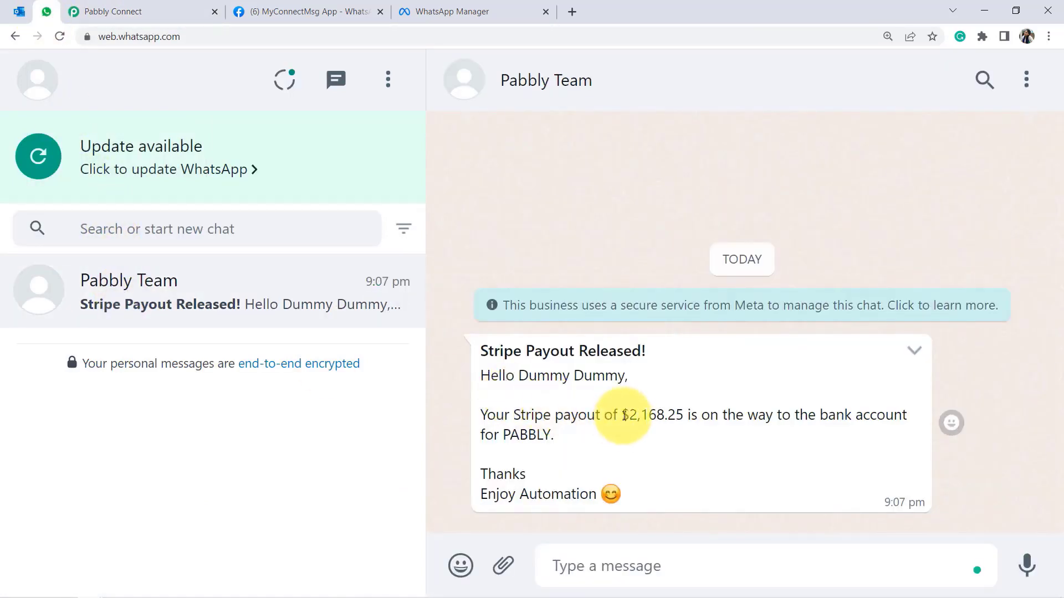
pyautogui.moveTo(621, 415); pyautogui.dragTo(660, 415)
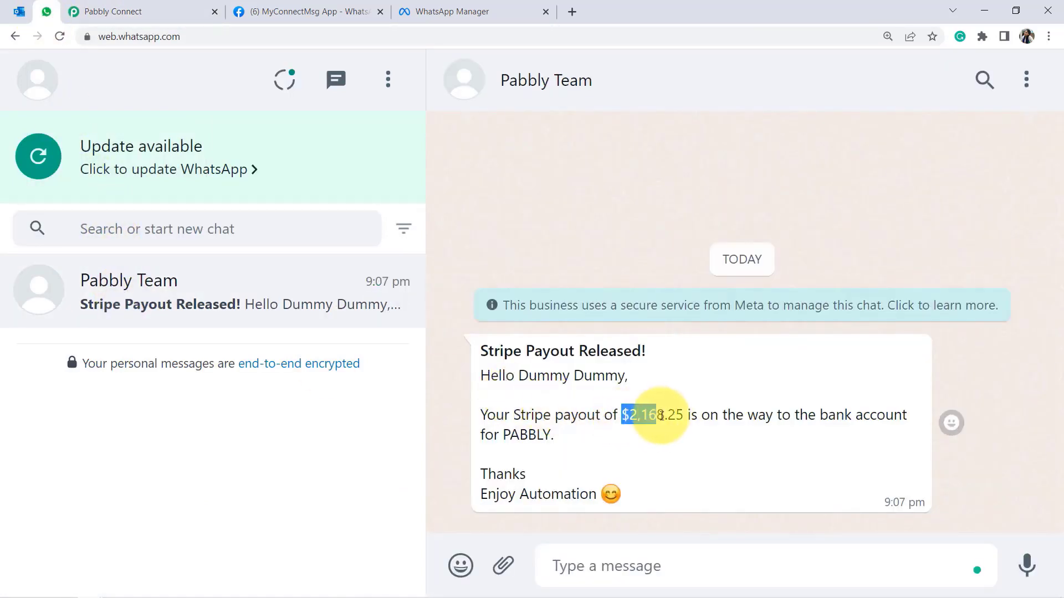
pyautogui.click(18, 11)
pyautogui.moveTo(580, 138); pyautogui.dragTo(640, 143)
pyautogui.click(628, 146)
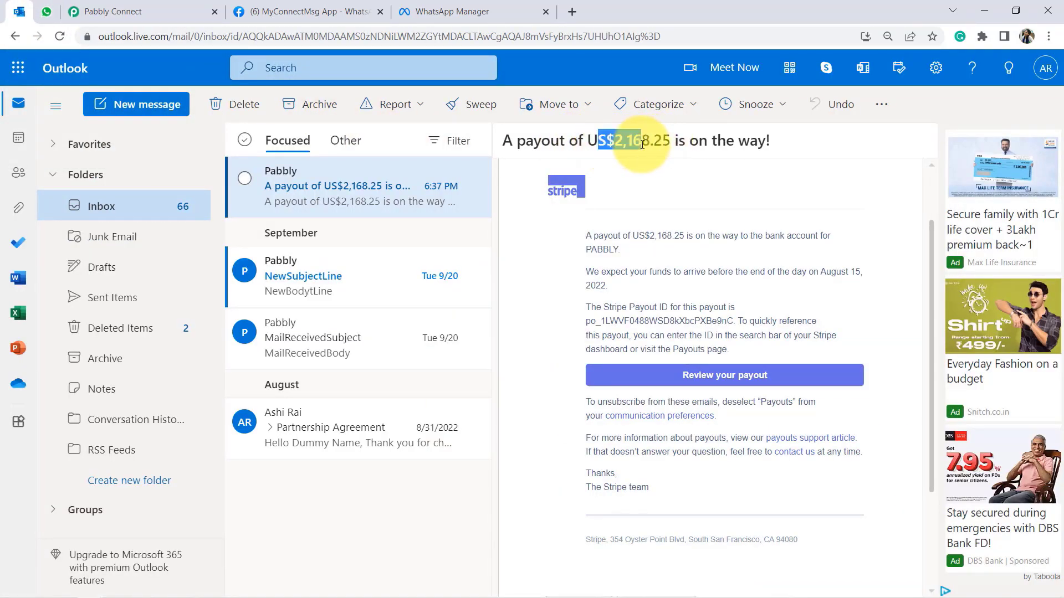
# Read through the full Stripe payout message in WhatsApp, then go back to Pabbly Connect.
pyautogui.click(45, 11)
pyautogui.click(536, 372)
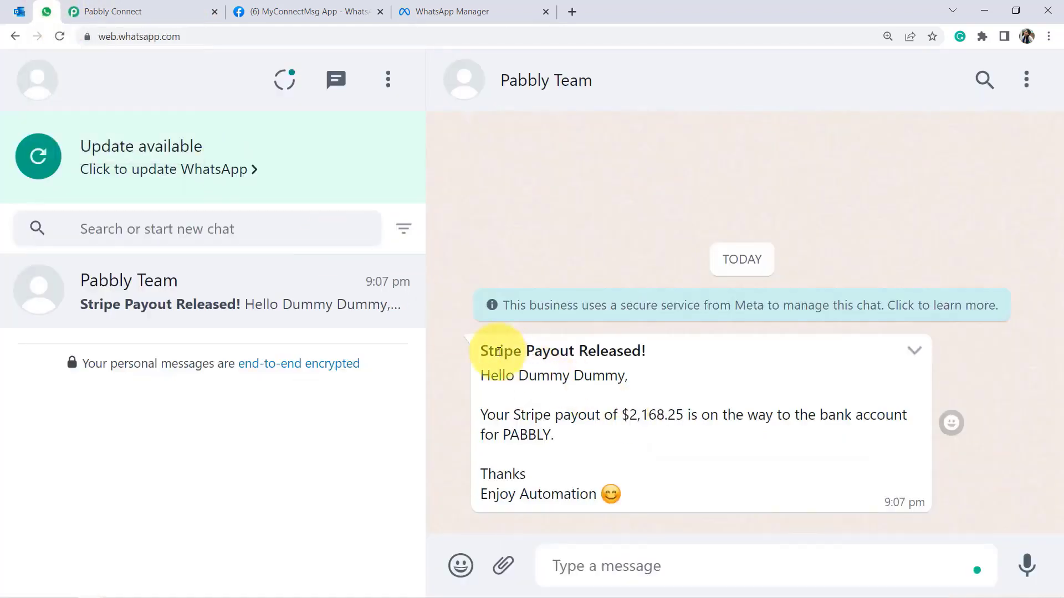
pyautogui.moveTo(499, 353); pyautogui.dragTo(640, 363)
pyautogui.moveTo(497, 391); pyautogui.dragTo(601, 447)
pyautogui.moveTo(504, 474); pyautogui.dragTo(575, 493)
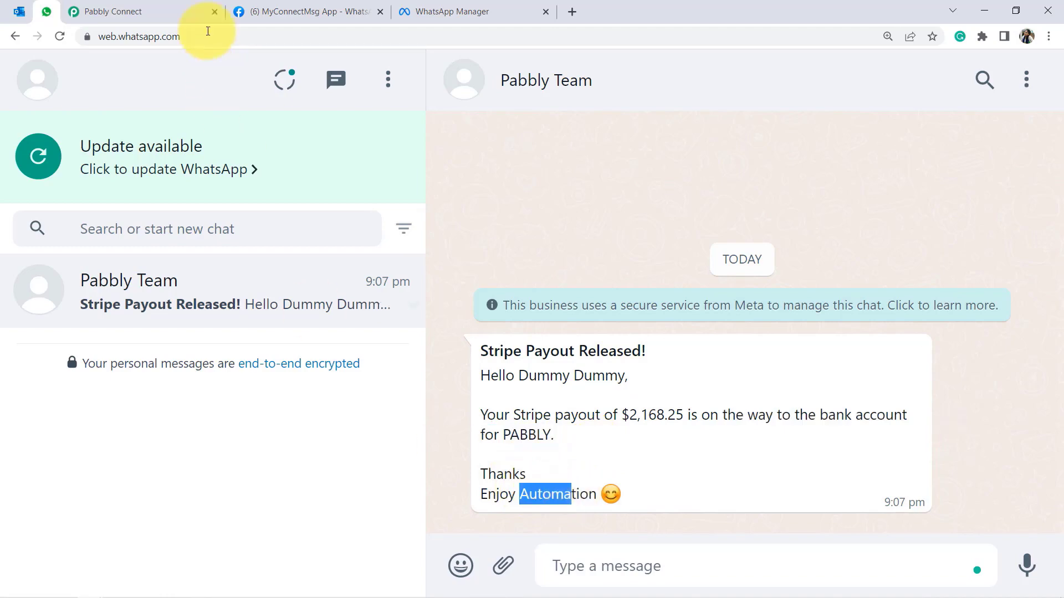
pyautogui.click(162, 11)
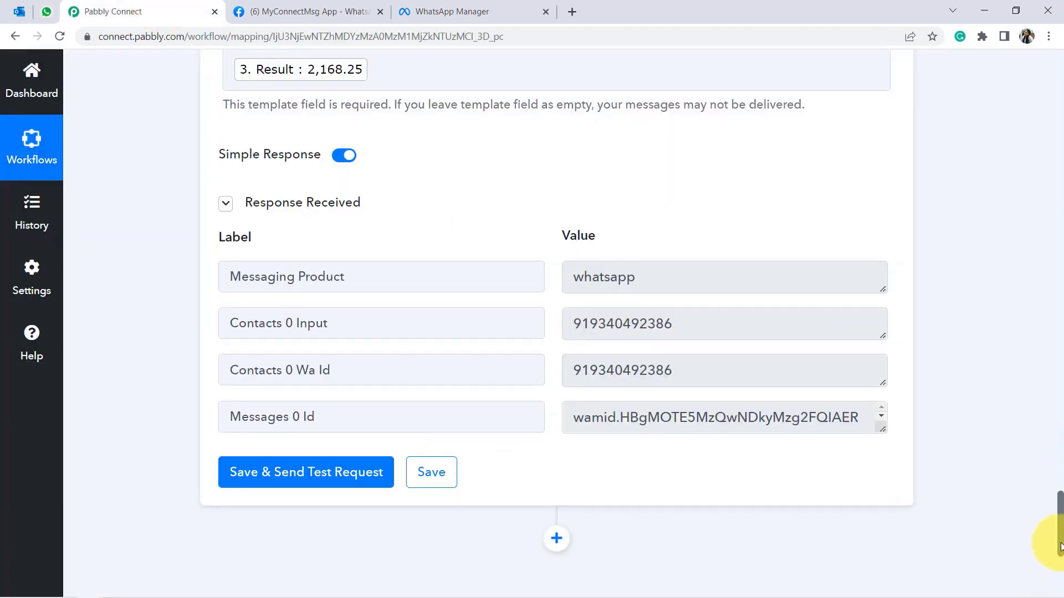
# Collapse the Office 365 trigger and Filter steps, then expand the Filter to review its conditions.
pyautogui.moveTo(1061, 547); pyautogui.dragTo(1060, 54)
pyautogui.click(339, 314)
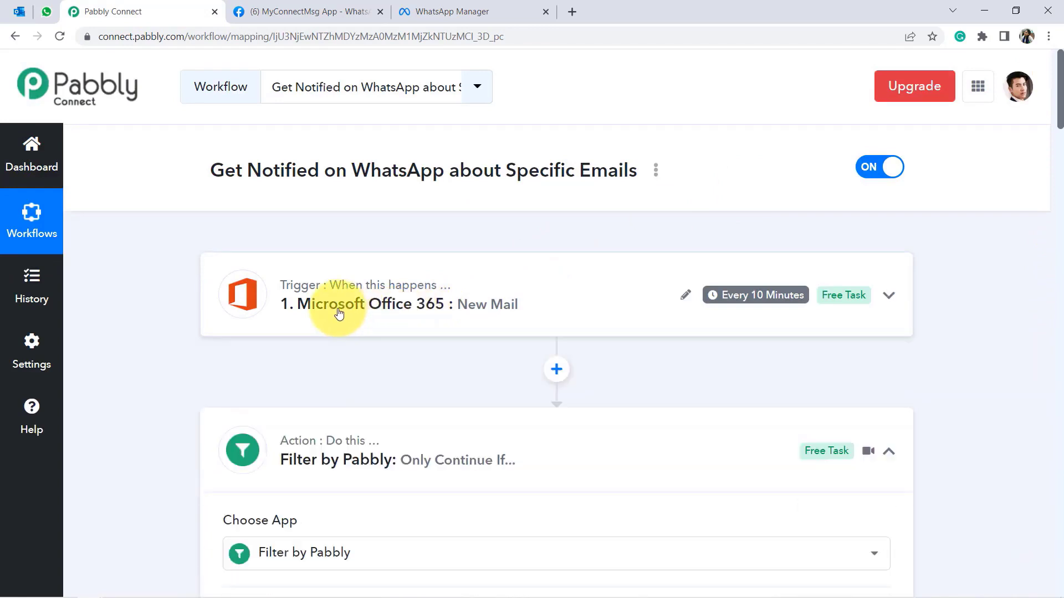
pyautogui.click(307, 464)
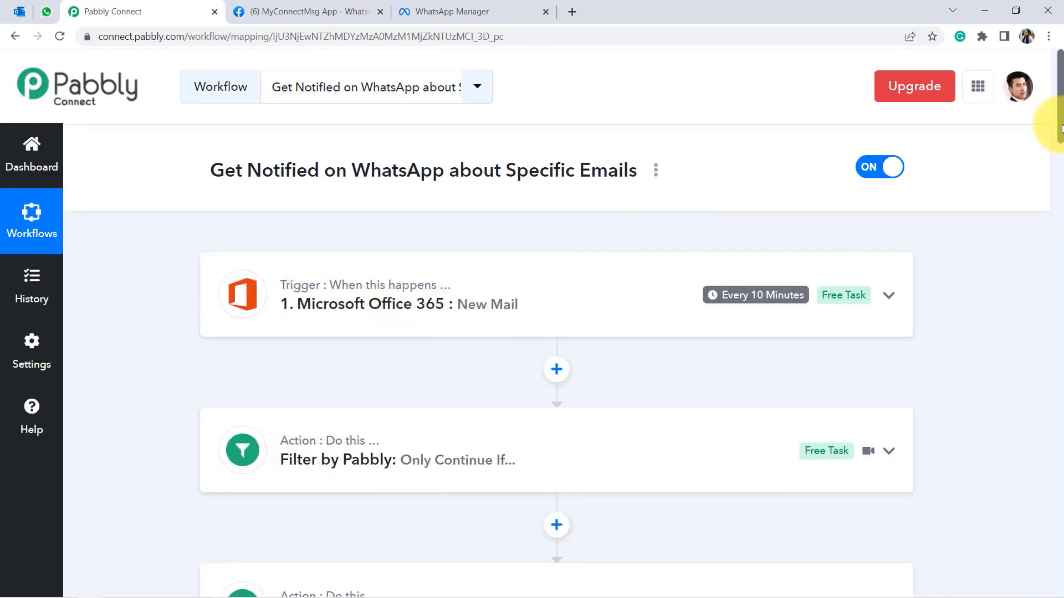
pyautogui.moveTo(1062, 127); pyautogui.dragTo(1060, 144)
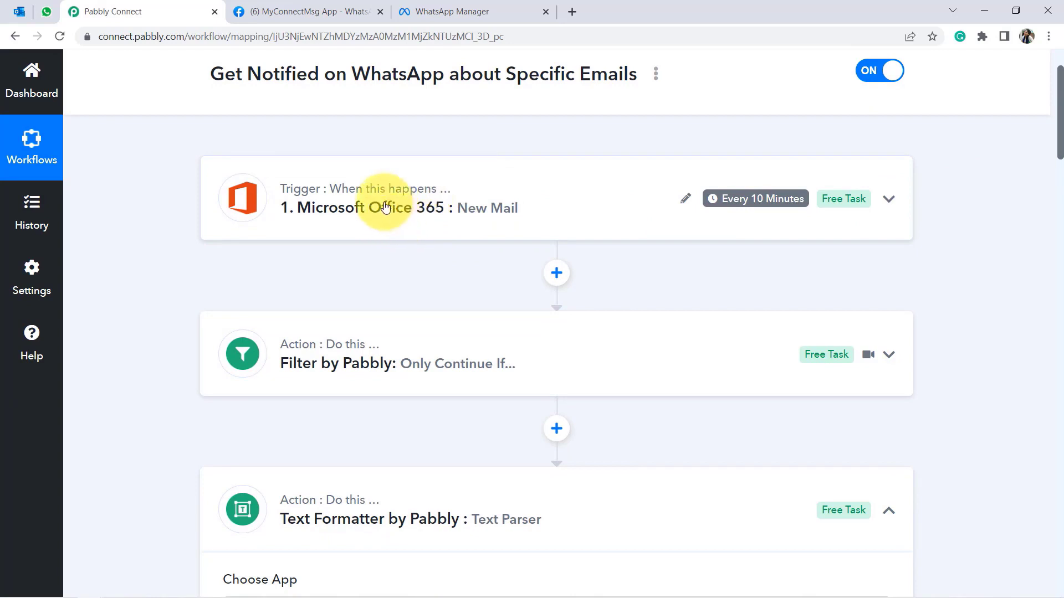
pyautogui.click(363, 370)
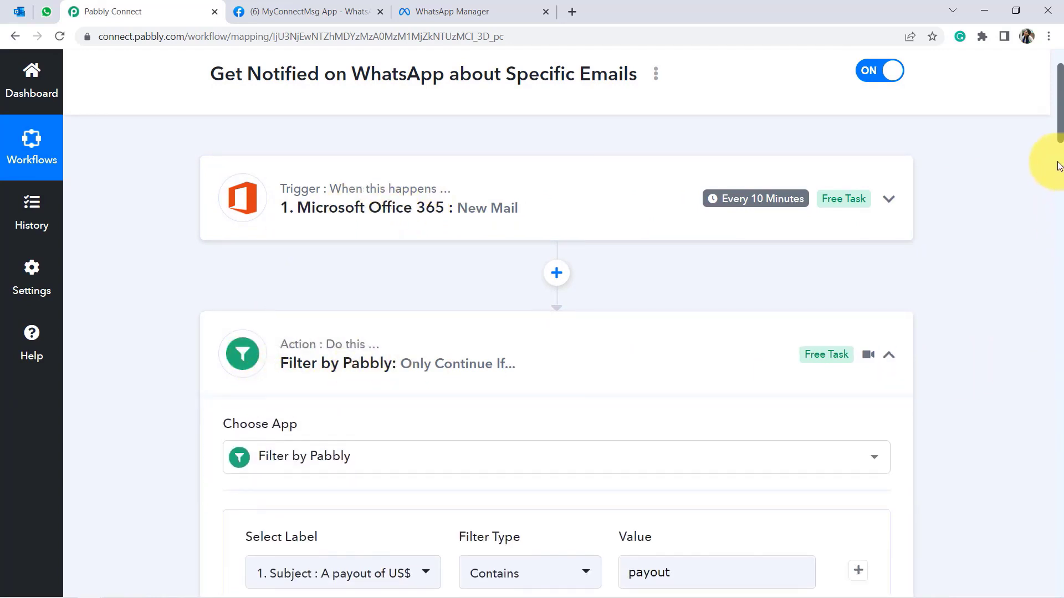
# Scroll through the Text Parser and WhatsApp steps, noting Body Field 1, then collapse the Filter.
pyautogui.scroll(-4, 1059, 139)
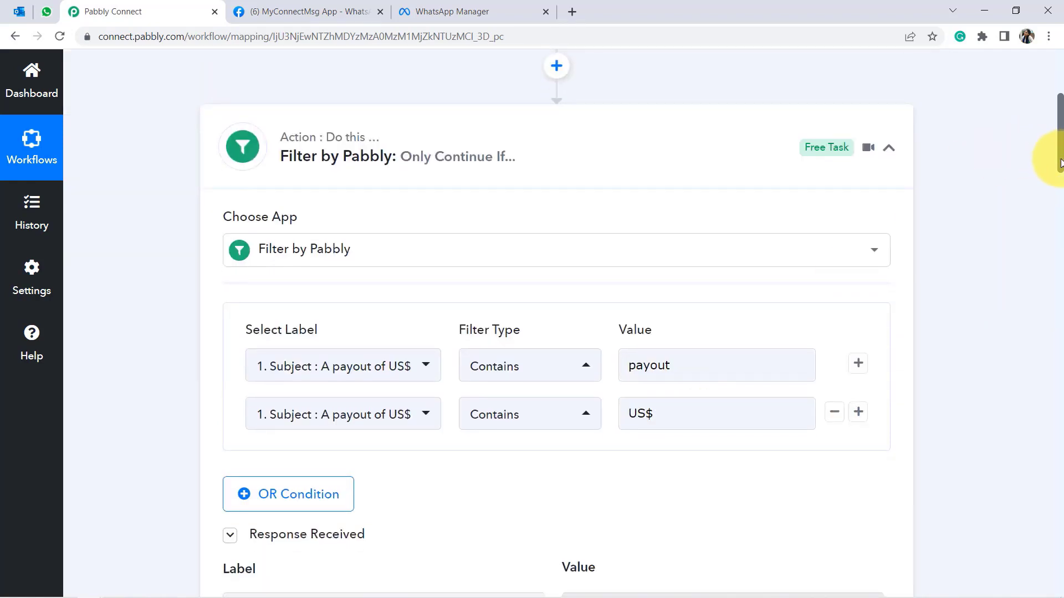
pyautogui.scroll(-1, 1060, 162)
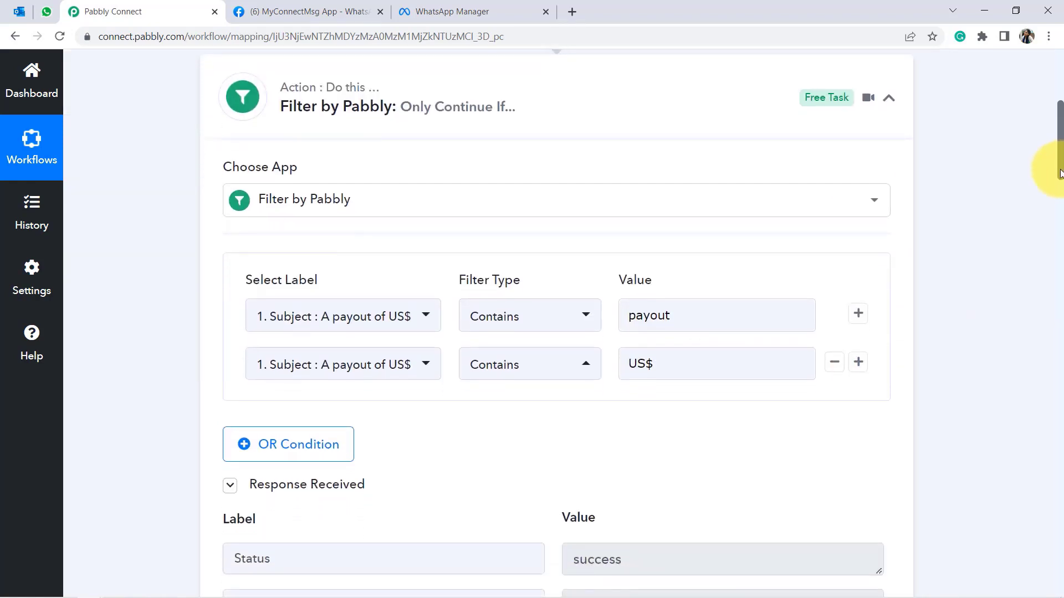
pyautogui.scroll(-8, 1060, 173)
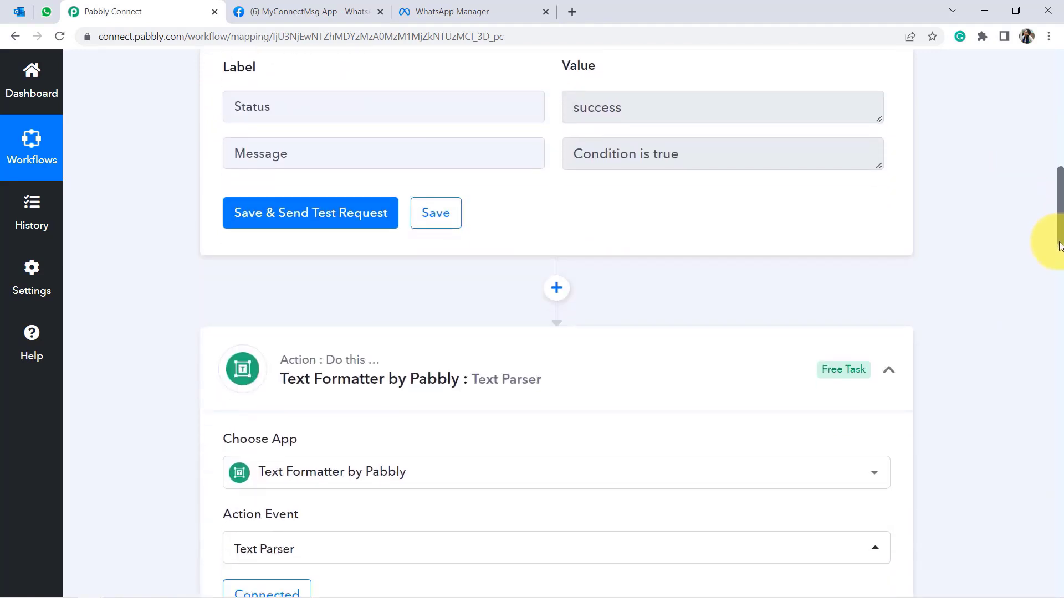
pyautogui.scroll(-3, 1059, 249)
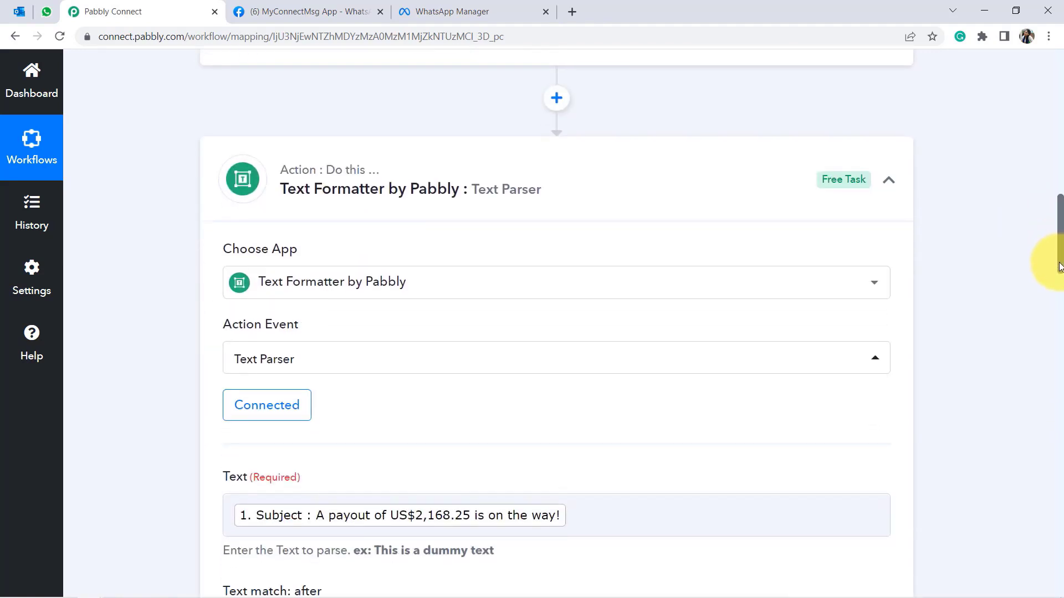
pyautogui.scroll(-2, 1059, 266)
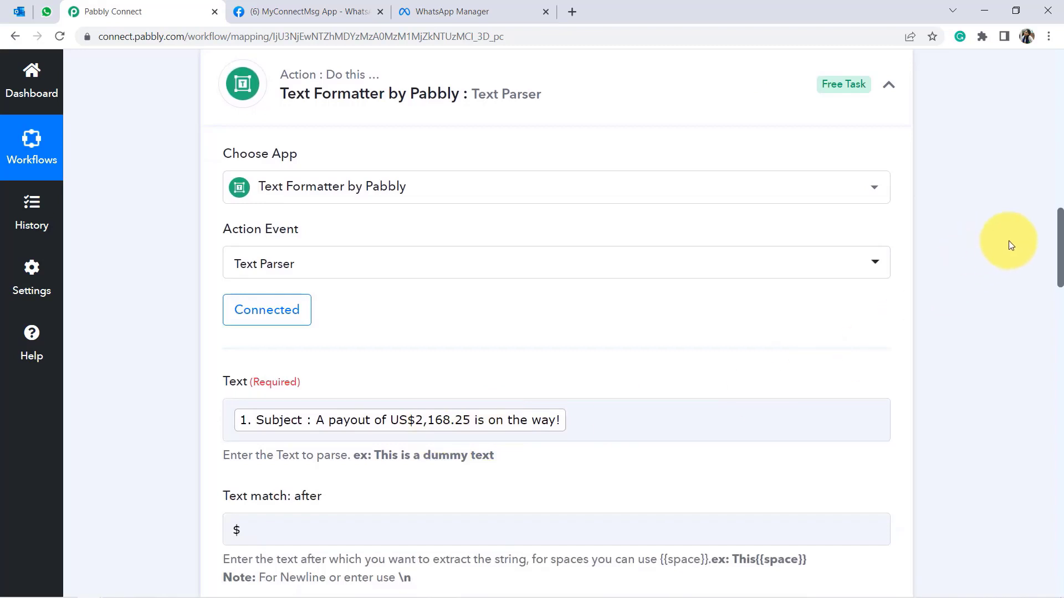
pyautogui.moveTo(1060, 260); pyautogui.dragTo(1045, 473)
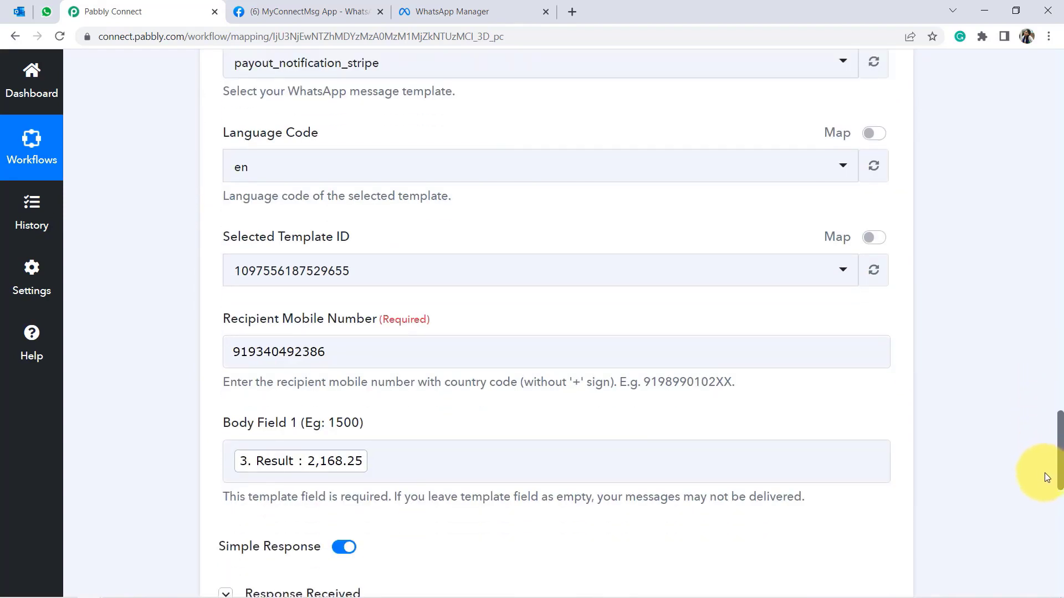
pyautogui.moveTo(230, 347); pyautogui.dragTo(314, 356)
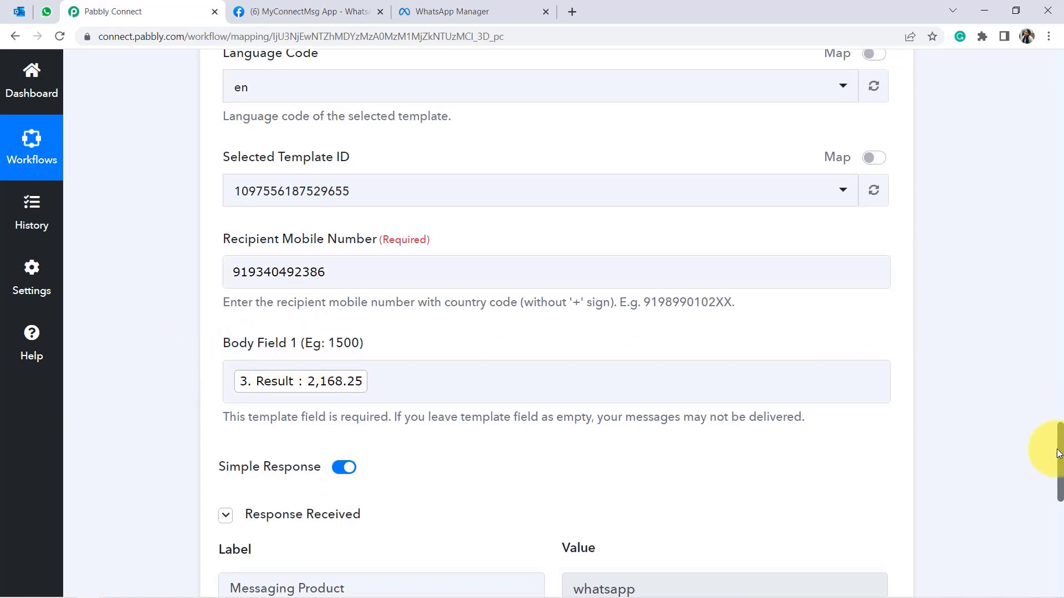
pyautogui.moveTo(1061, 458); pyautogui.dragTo(1061, 55)
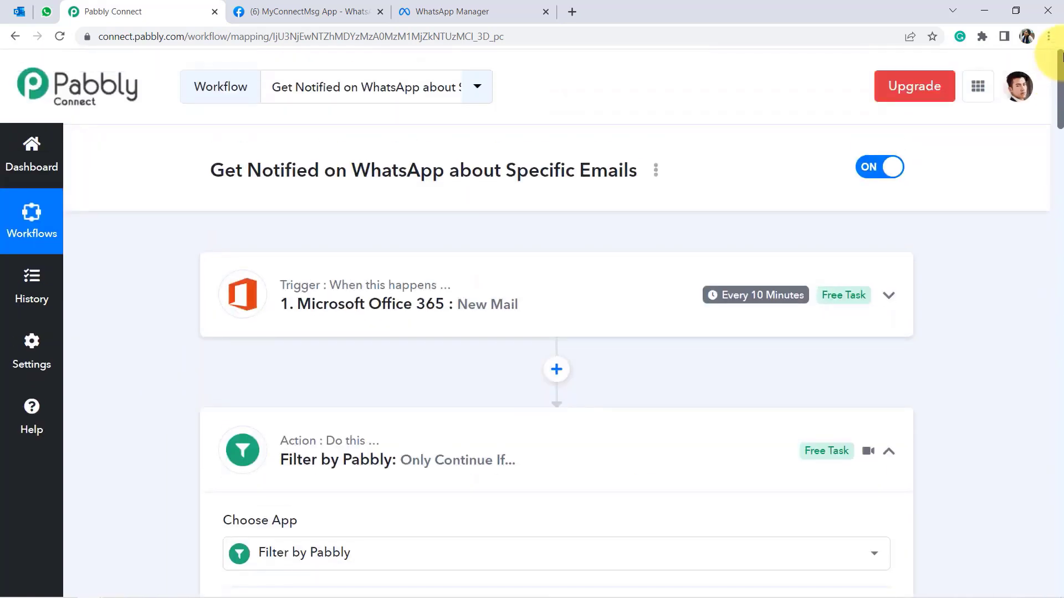
pyautogui.click(315, 454)
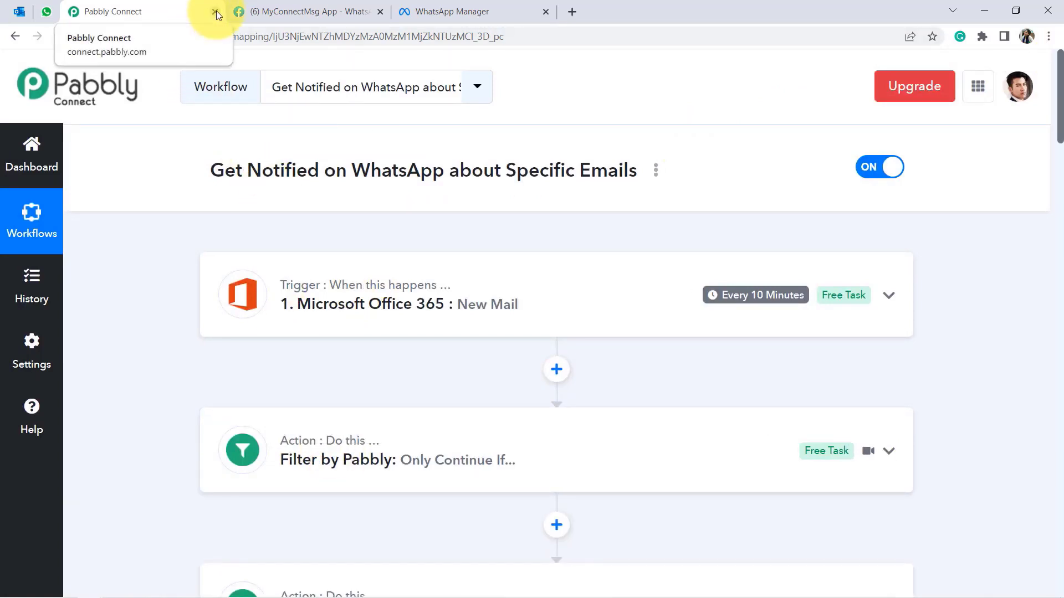
# Share the workflow from its options menu and select the connect.pabbly.com share link.
pyautogui.click(658, 172)
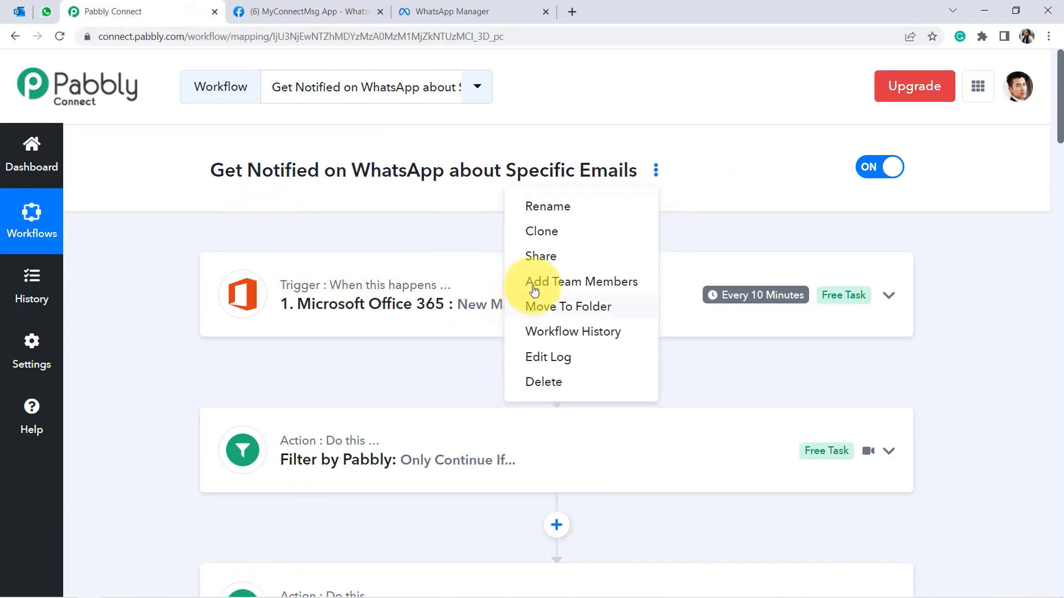
pyautogui.click(540, 257)
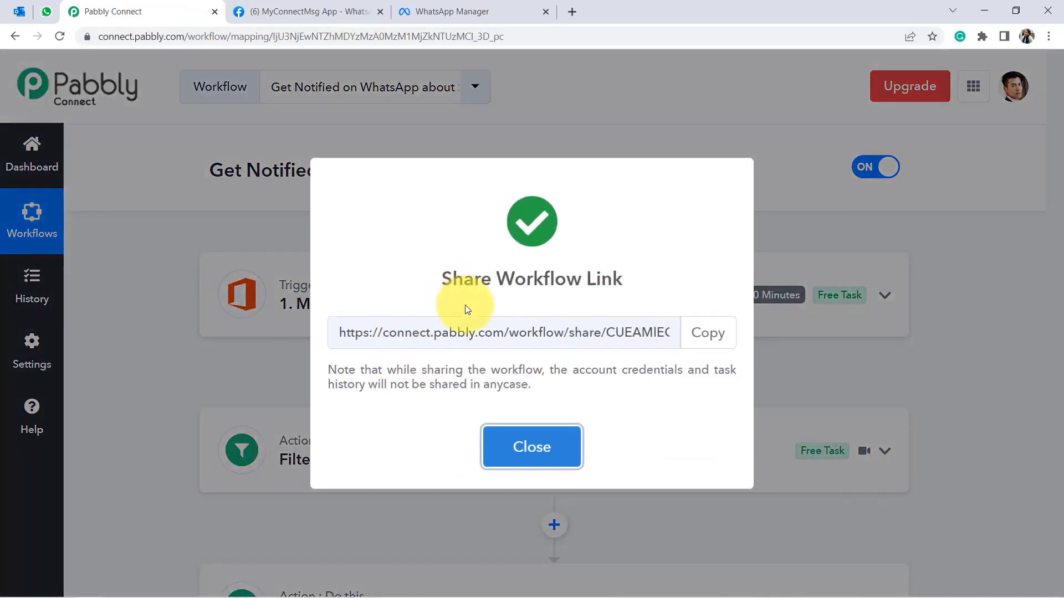
pyautogui.moveTo(369, 332); pyautogui.dragTo(579, 336)
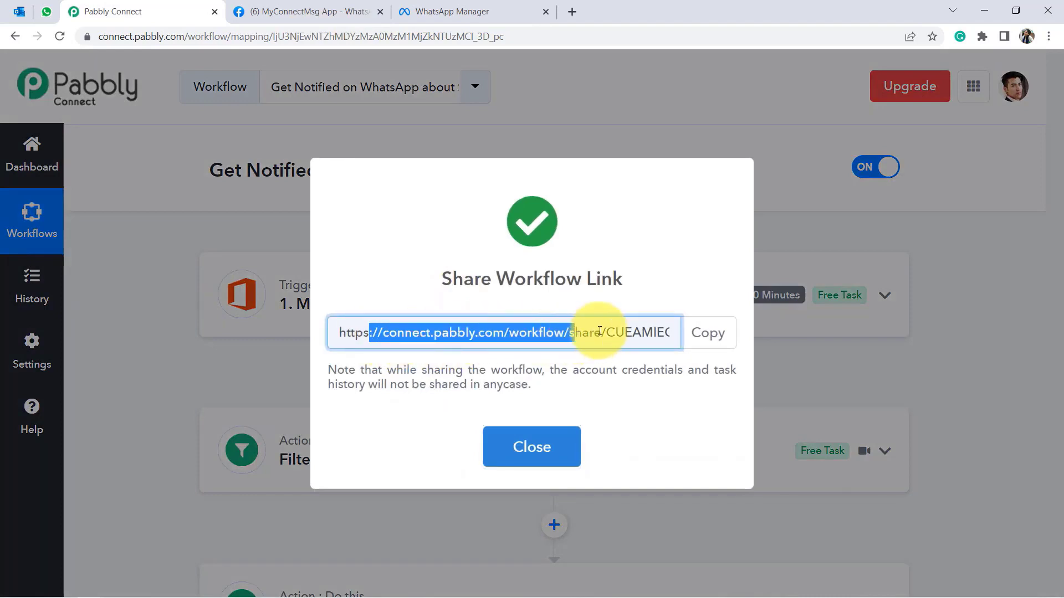
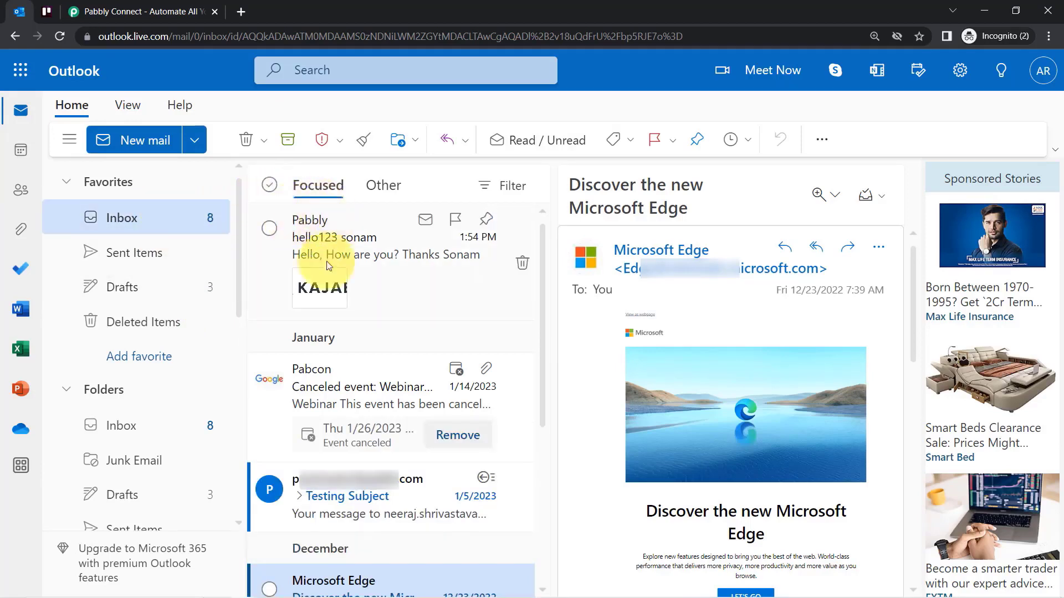
# Move through the Trello and Outlook tabs, ending on the Pabbly Connect homepage tab.
pyautogui.click(46, 13)
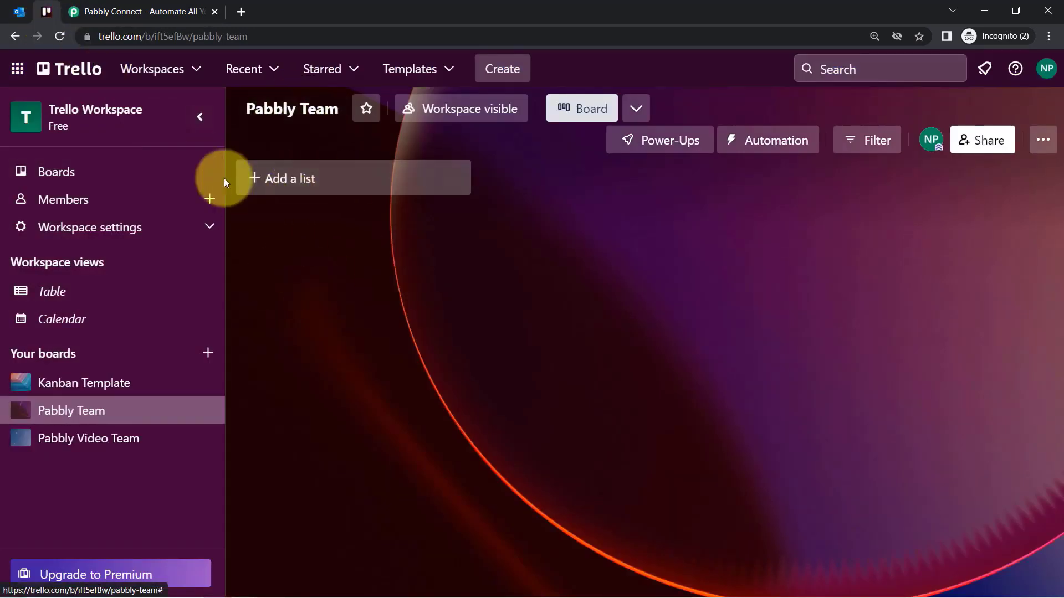
pyautogui.click(10, 12)
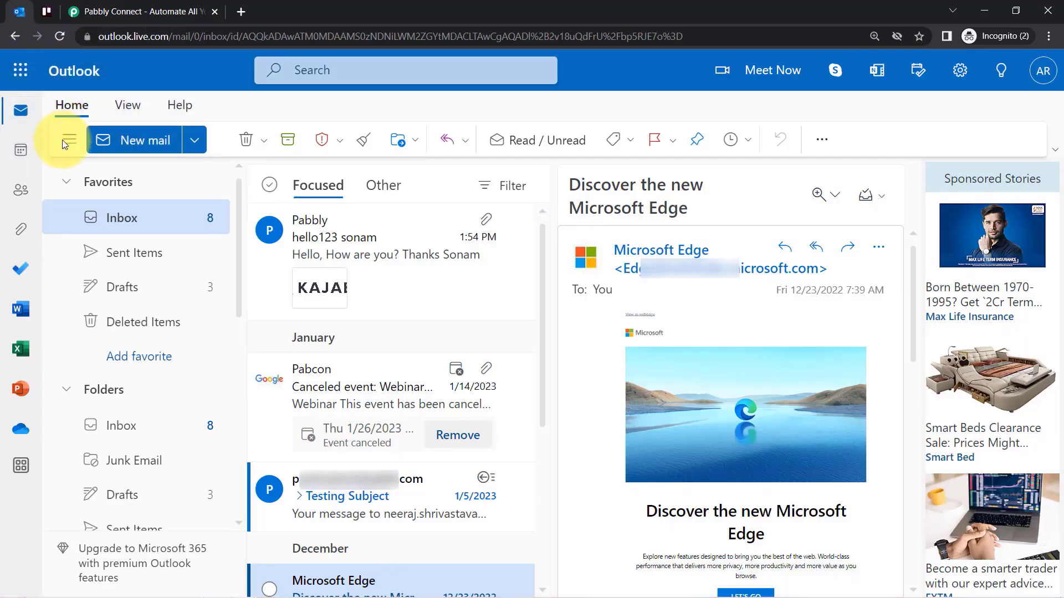
pyautogui.click(46, 11)
pyautogui.click(100, 11)
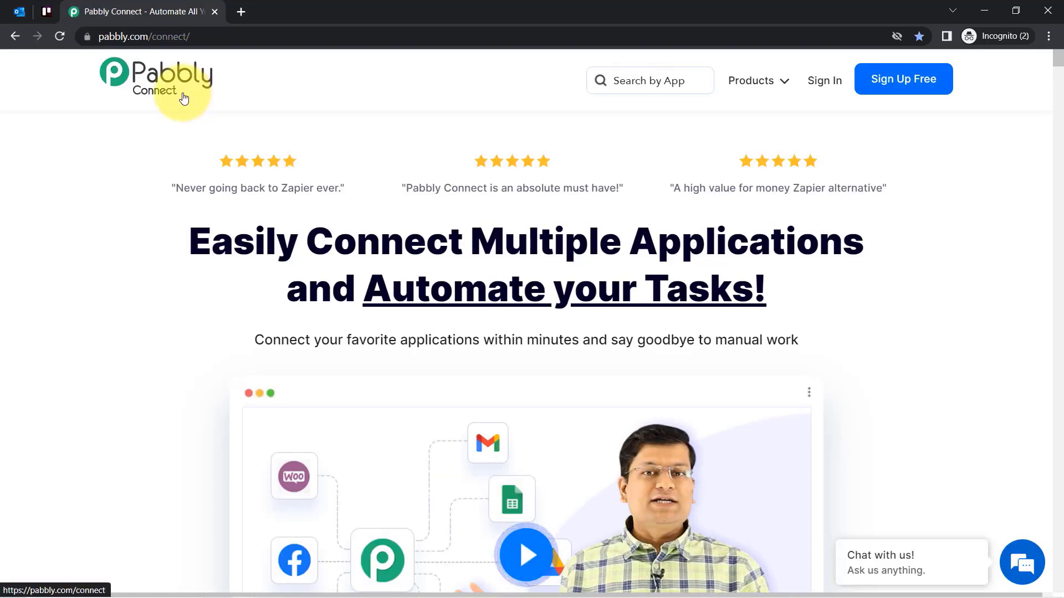
# Sign in to Pabbly and launch Pabbly Connect from All Apps, then switch to its dashboard.
pyautogui.moveTo(280, 244); pyautogui.dragTo(729, 293)
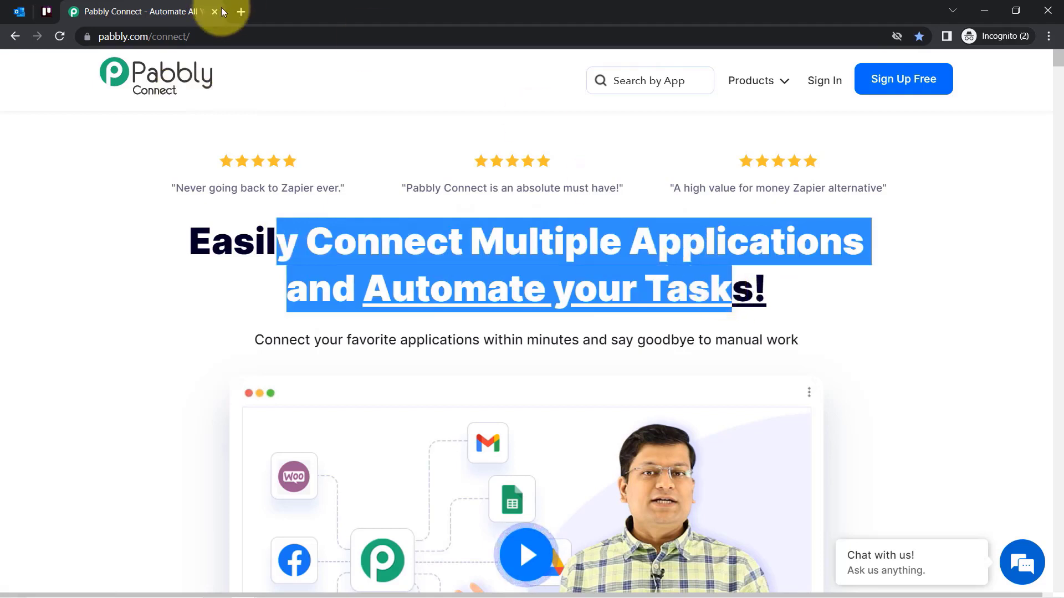
pyautogui.moveTo(105, 35); pyautogui.dragTo(210, 24)
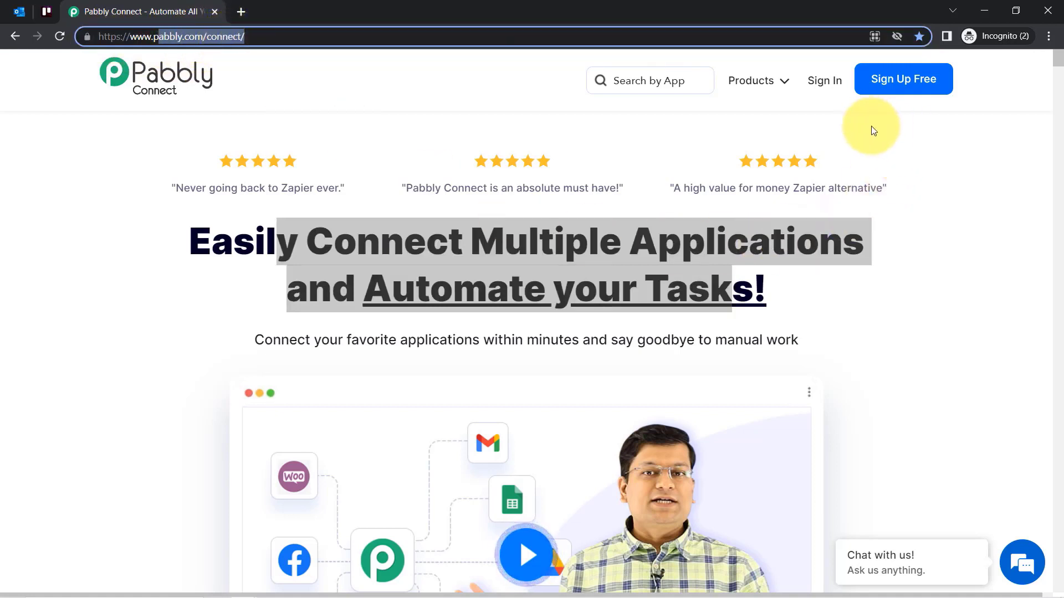
pyautogui.click(822, 89)
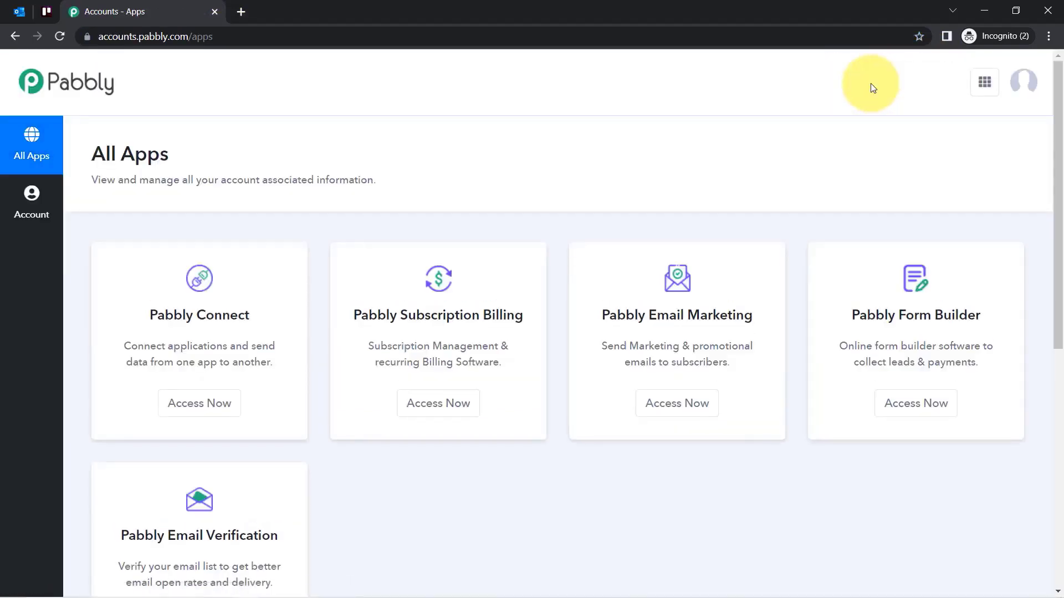
pyautogui.click(165, 408)
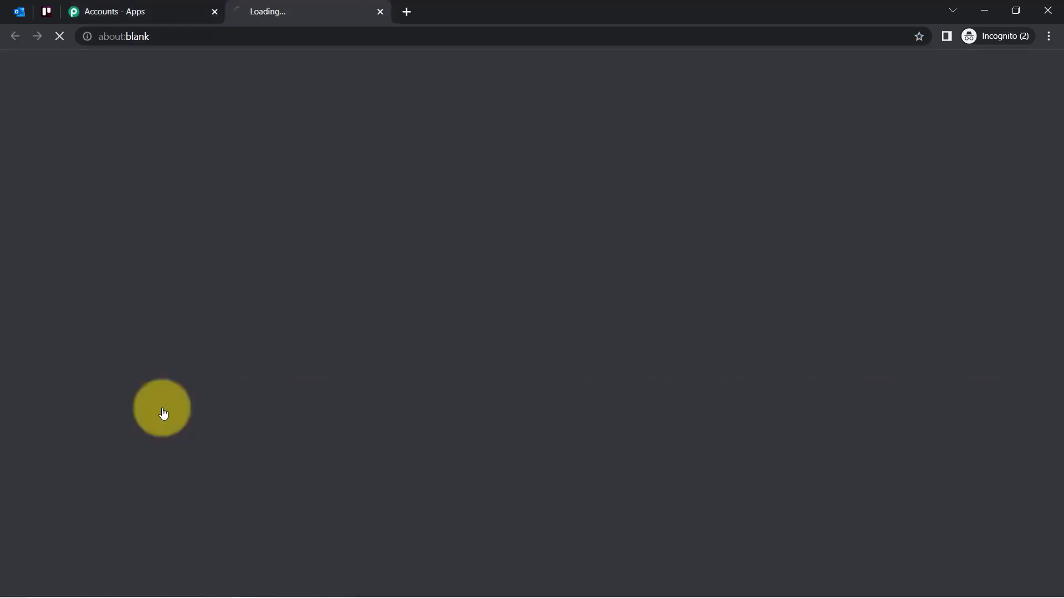
pyautogui.click(135, 11)
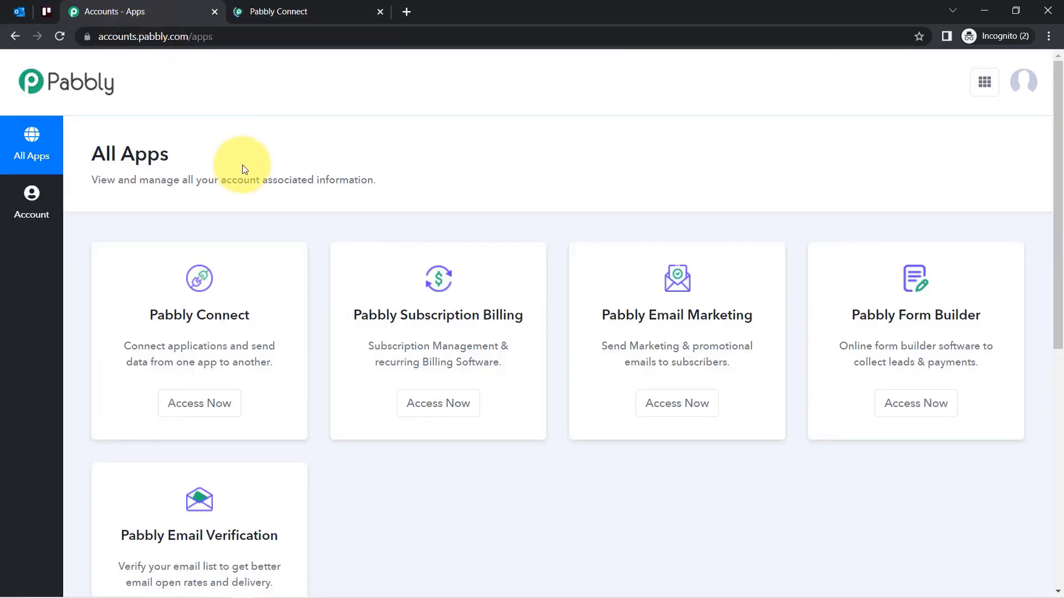
pyautogui.moveTo(165, 315); pyautogui.dragTo(244, 315)
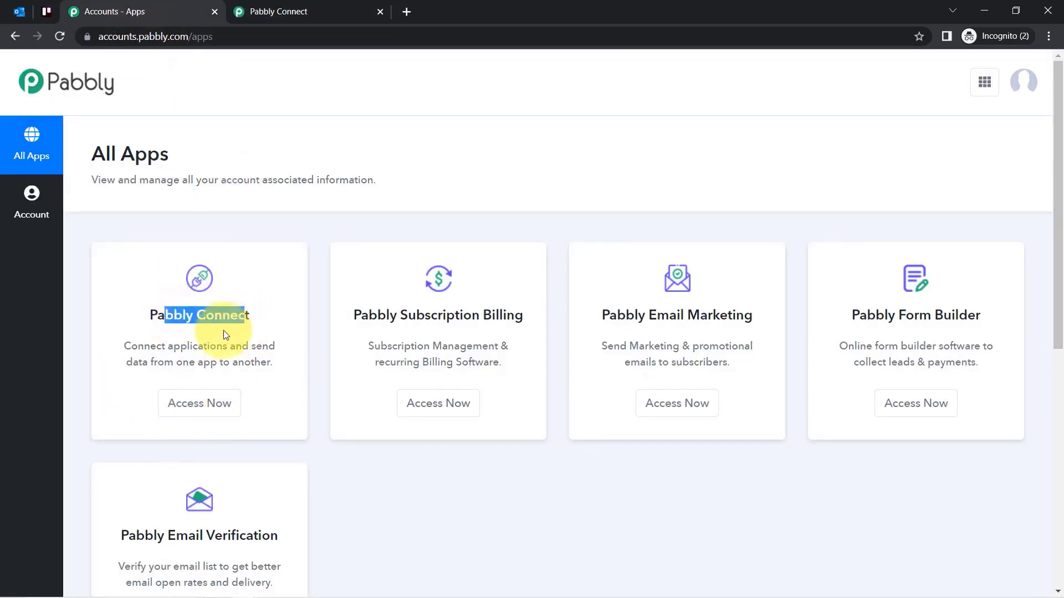
pyautogui.click(292, 12)
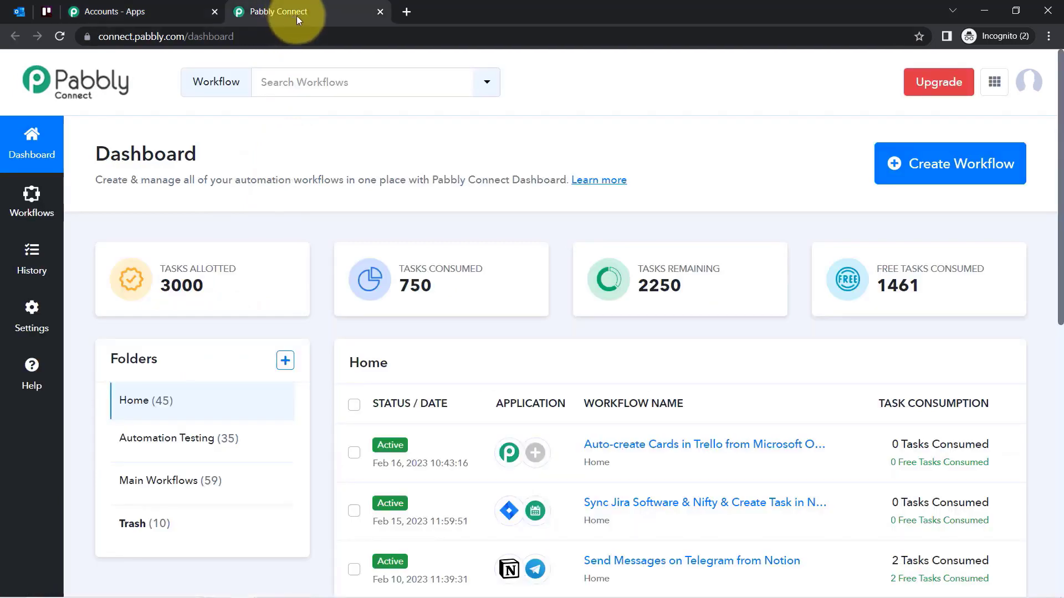
# Close the accounts tab and create the workflow 'Auto-create Cards in Trello from Microsoft Outlook Emails'.
pyautogui.click(214, 11)
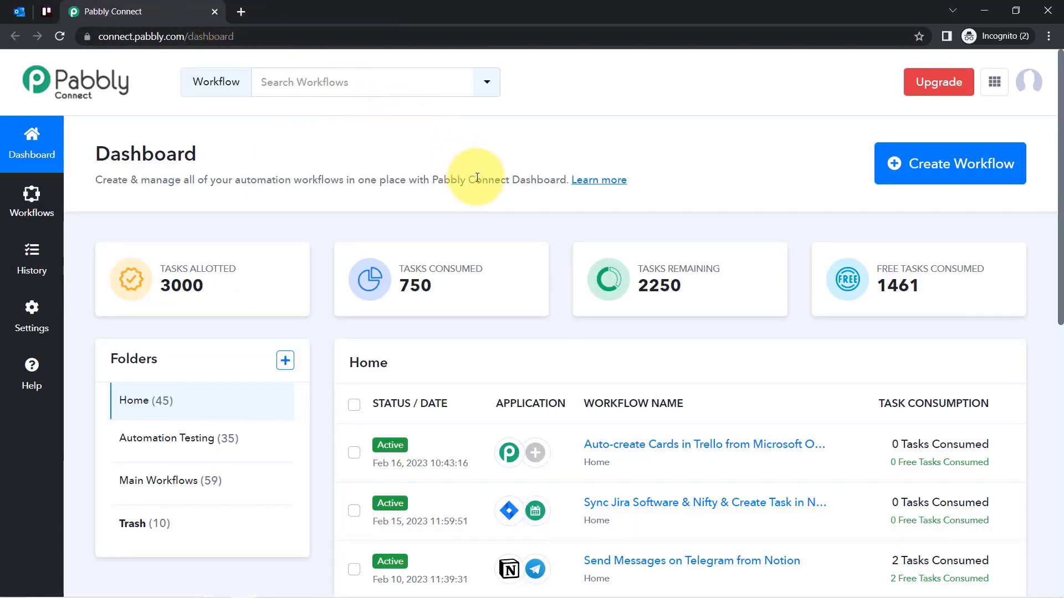
pyautogui.click(949, 179)
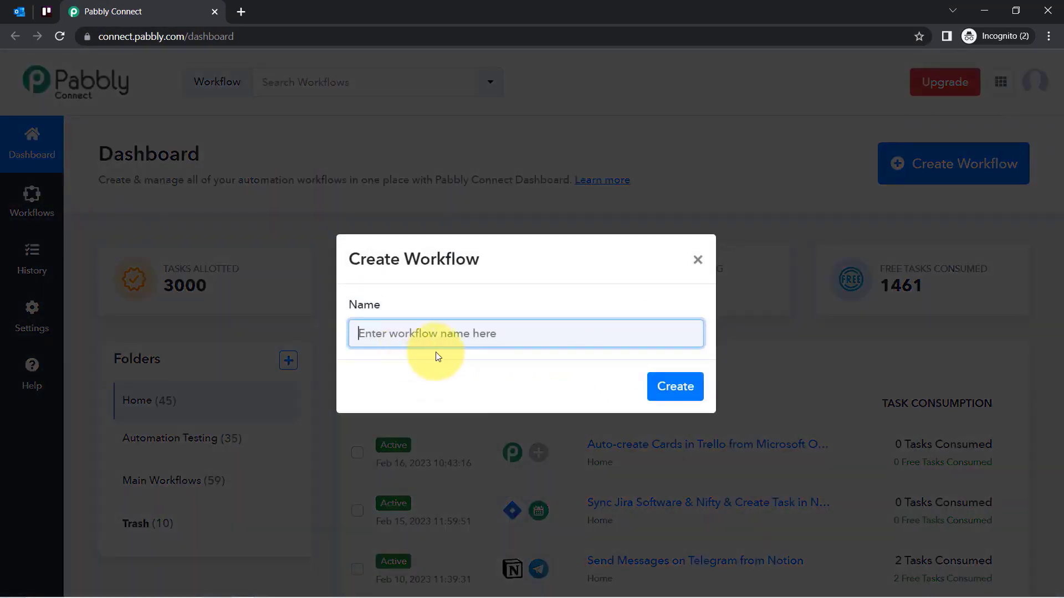
pyautogui.write('Auto-create Cards in Trello from Microsoft Outlook Emails')
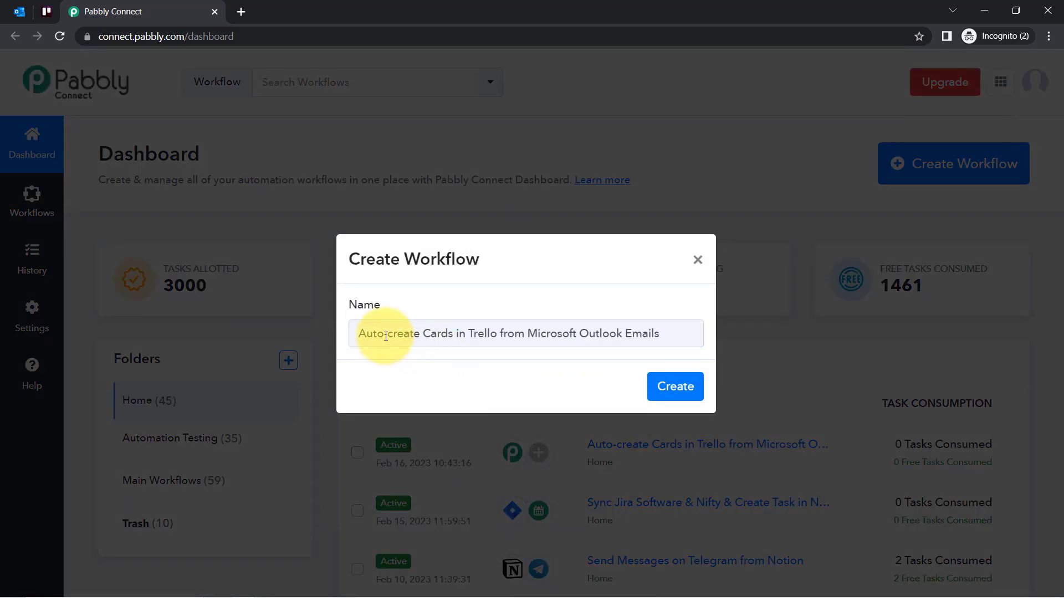
pyautogui.click(386, 336)
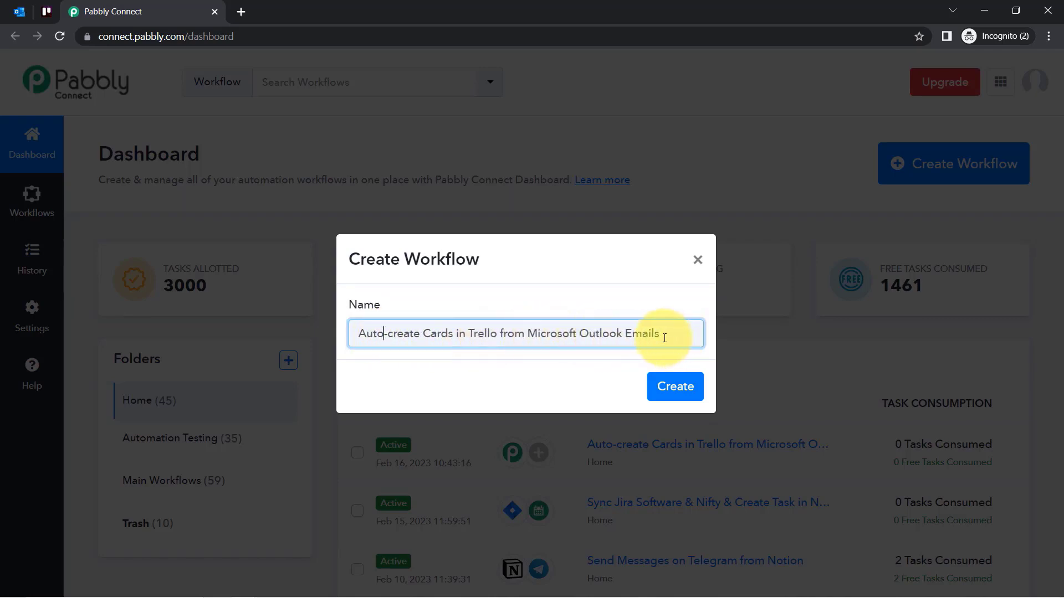
pyautogui.click(672, 394)
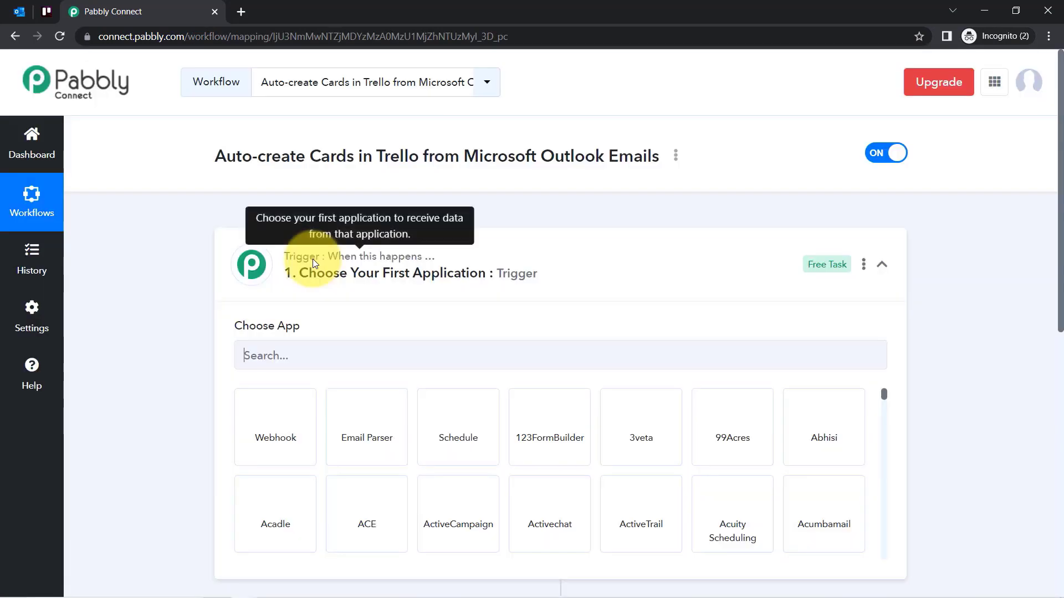
# Search 'mic' and set Microsoft Office 365 as the trigger app.
pyautogui.click(313, 275)
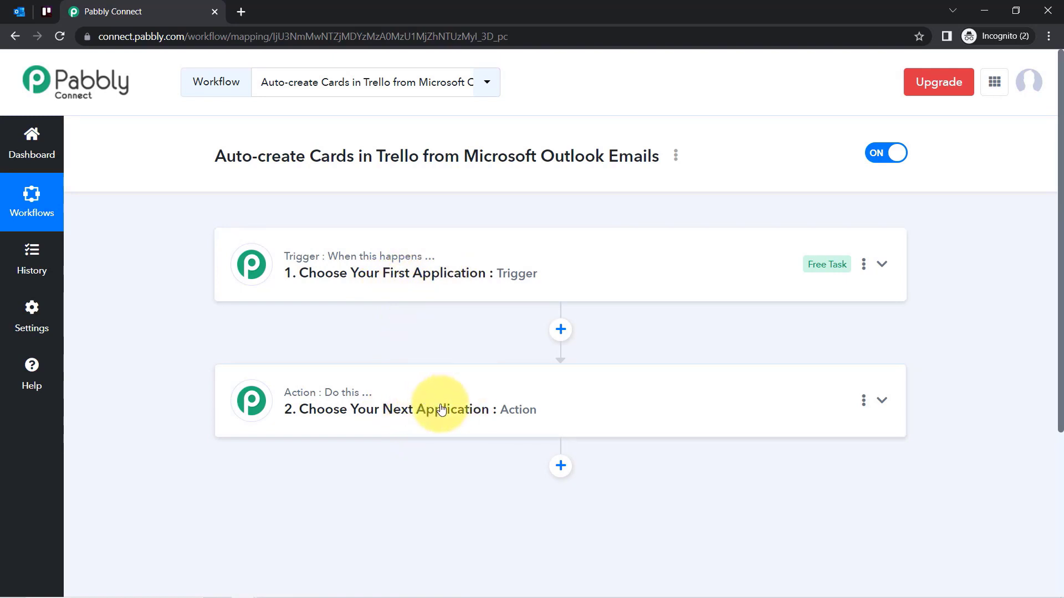
pyautogui.moveTo(253, 157); pyautogui.dragTo(549, 171)
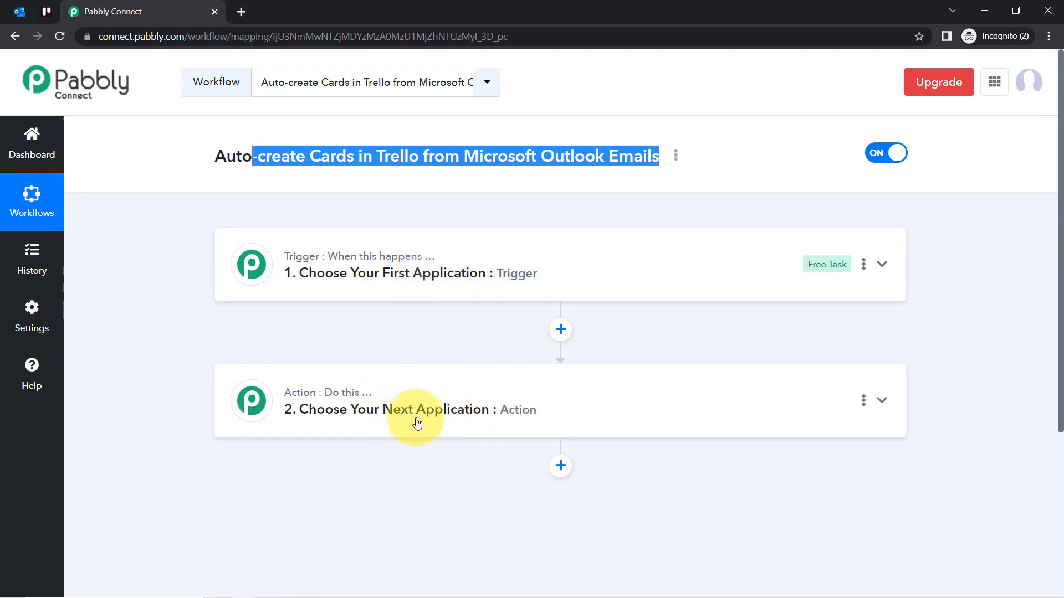
pyautogui.click(355, 284)
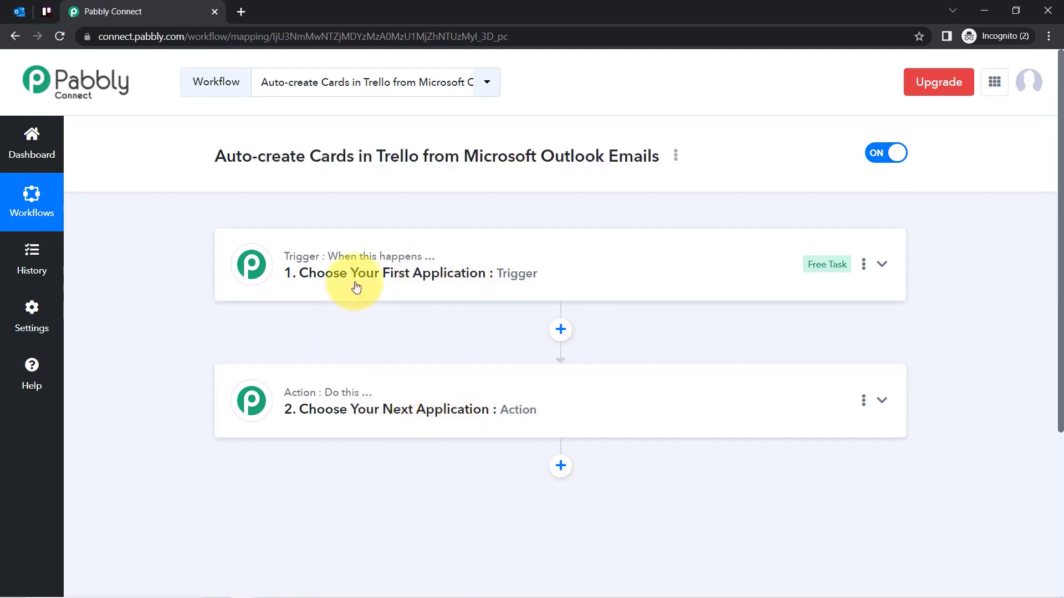
pyautogui.click(286, 366)
pyautogui.write('mic')
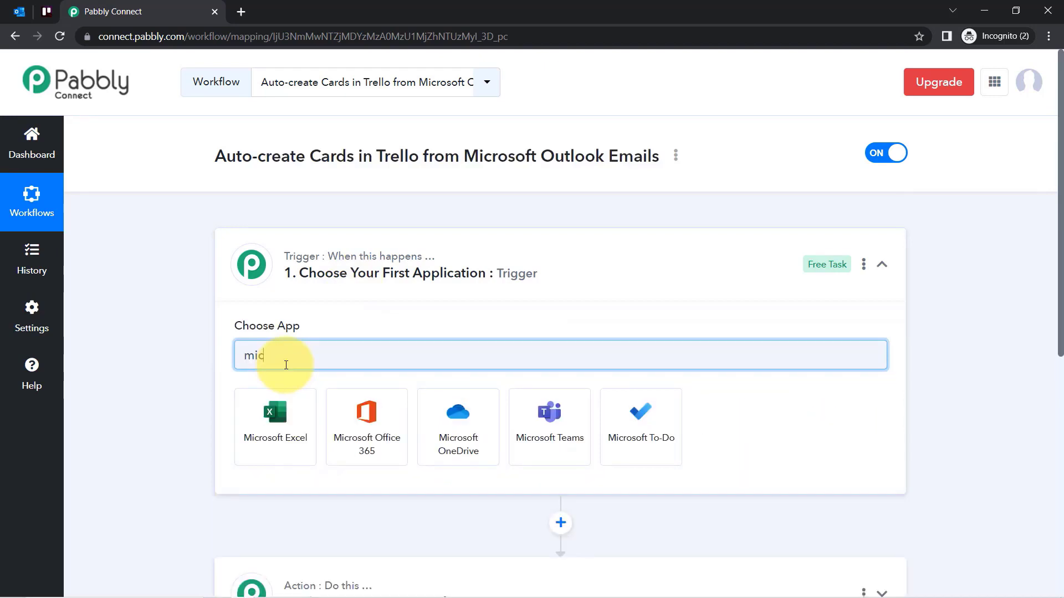
pyautogui.click(359, 421)
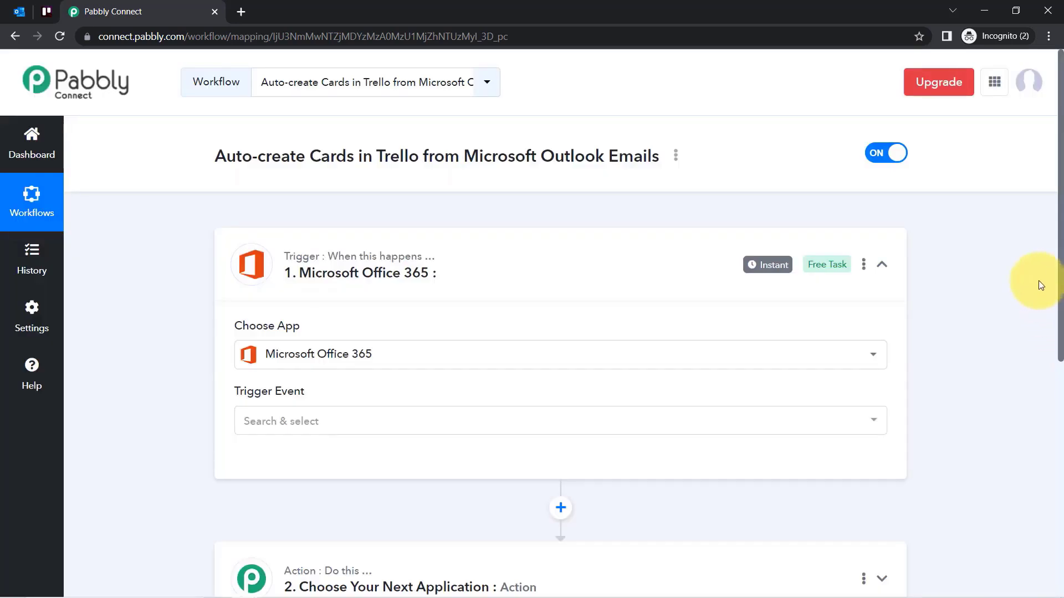
pyautogui.moveTo(1062, 274); pyautogui.dragTo(1014, 389)
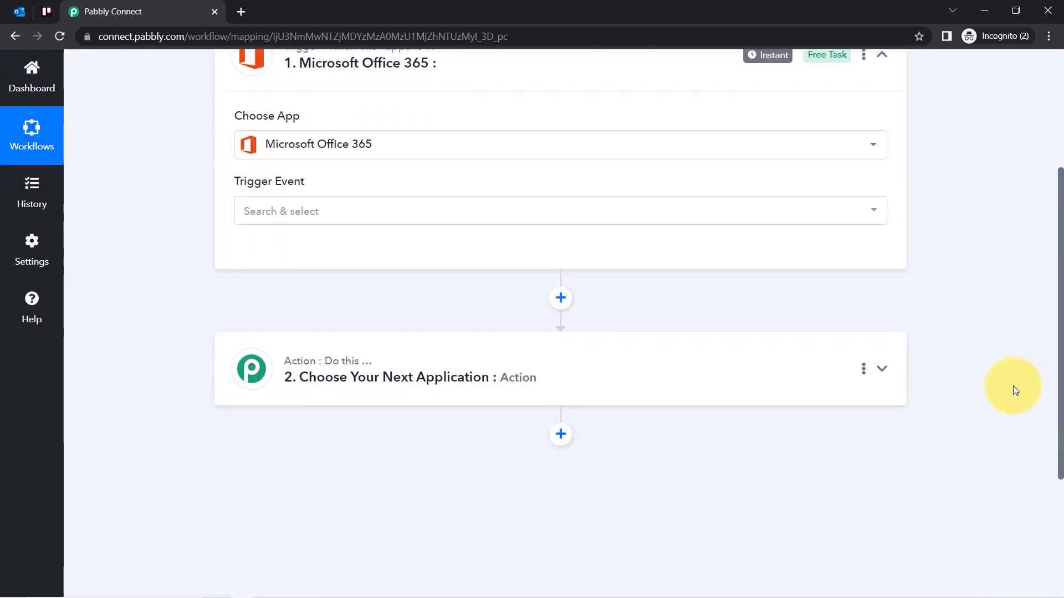
# Search 'tre' and set Trello as the action app.
pyautogui.click(408, 380)
pyautogui.click(289, 465)
pyautogui.write('tre')
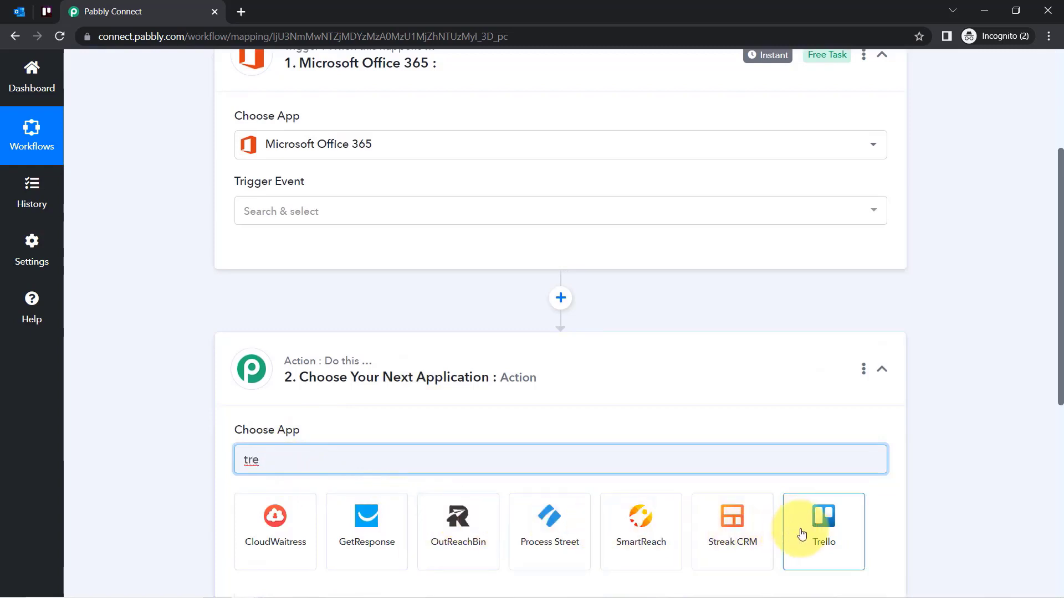
pyautogui.click(803, 536)
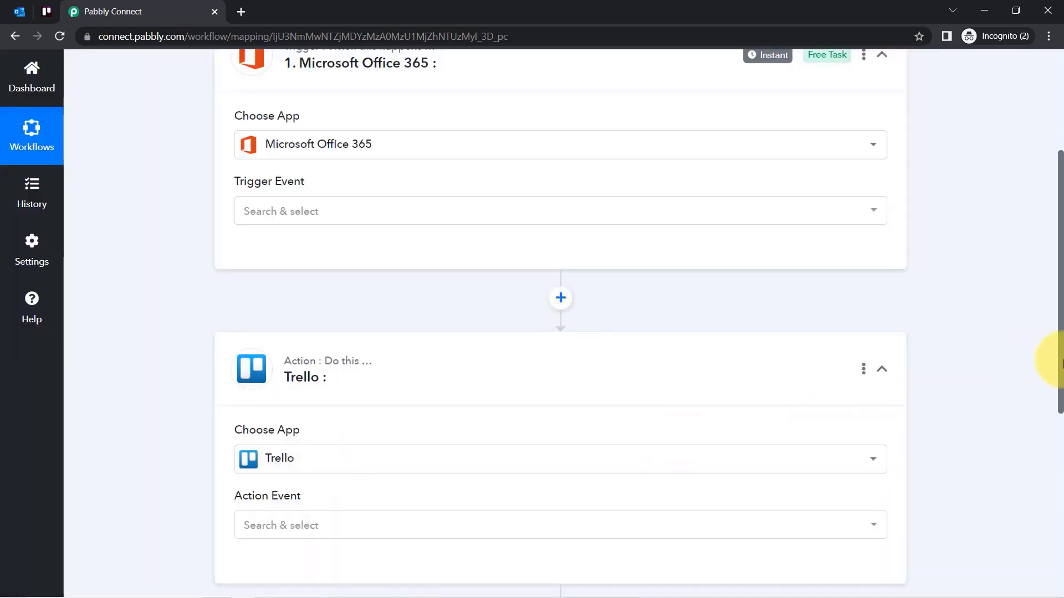
pyautogui.moveTo(1060, 359); pyautogui.dragTo(1060, 198)
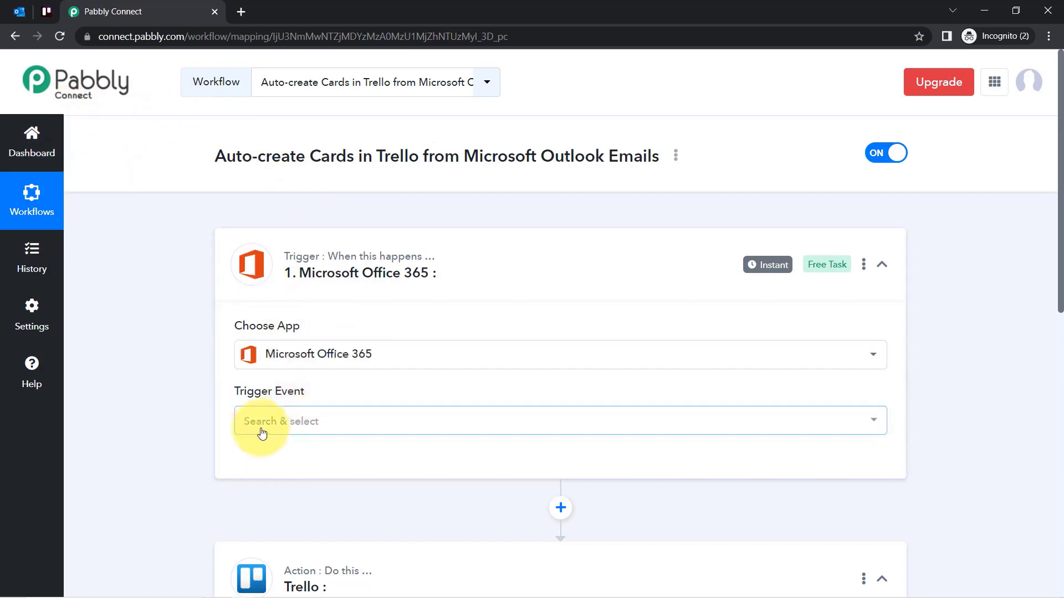
# Set the trigger event to New Mail and connect a new Microsoft Office 365 account, granting consent.
pyautogui.click(258, 425)
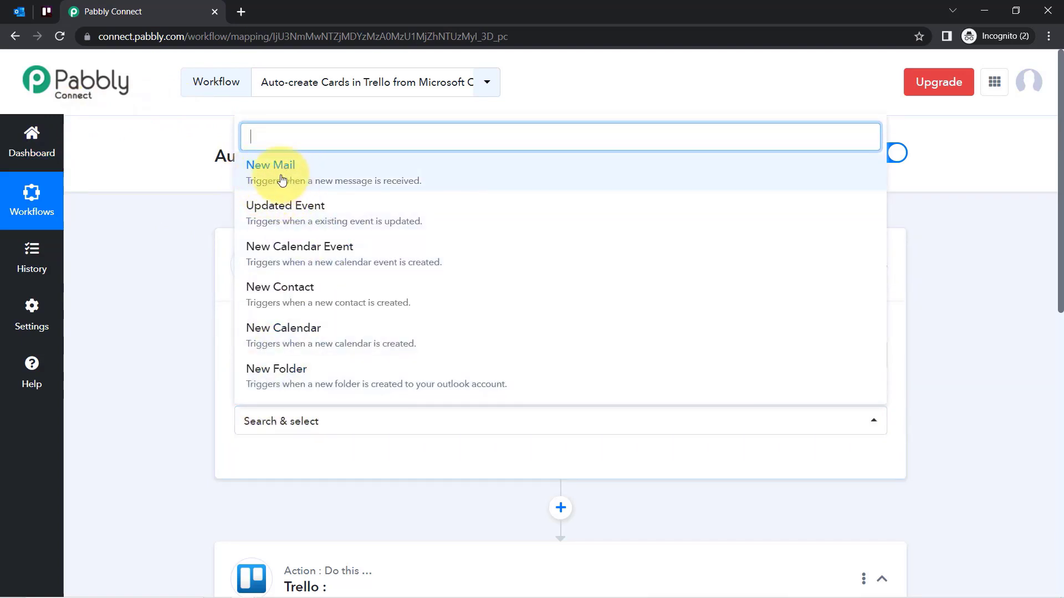
pyautogui.click(386, 178)
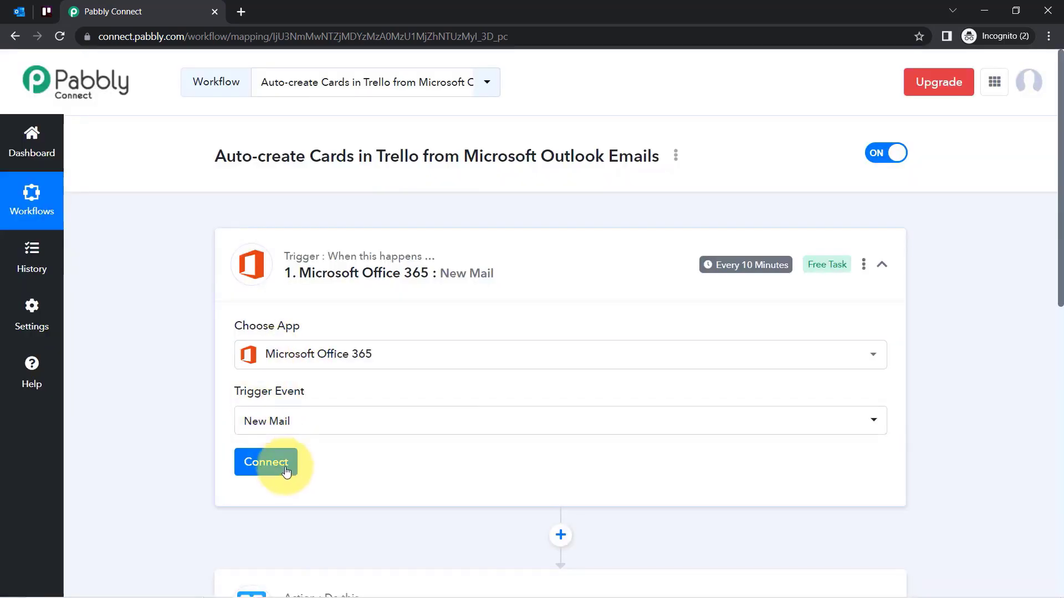
pyautogui.click(277, 470)
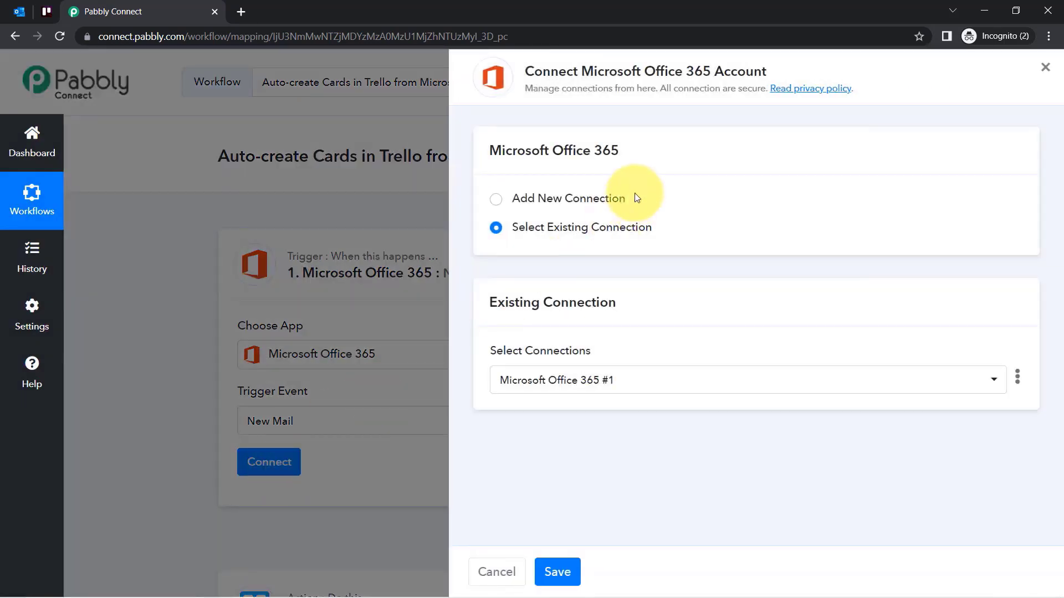
pyautogui.click(564, 198)
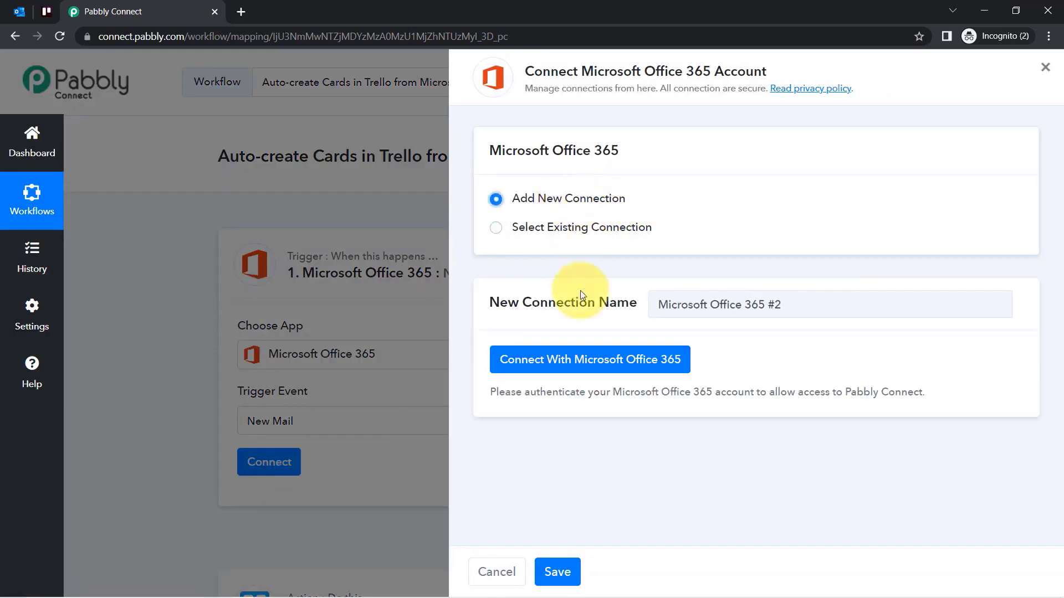
pyautogui.click(533, 361)
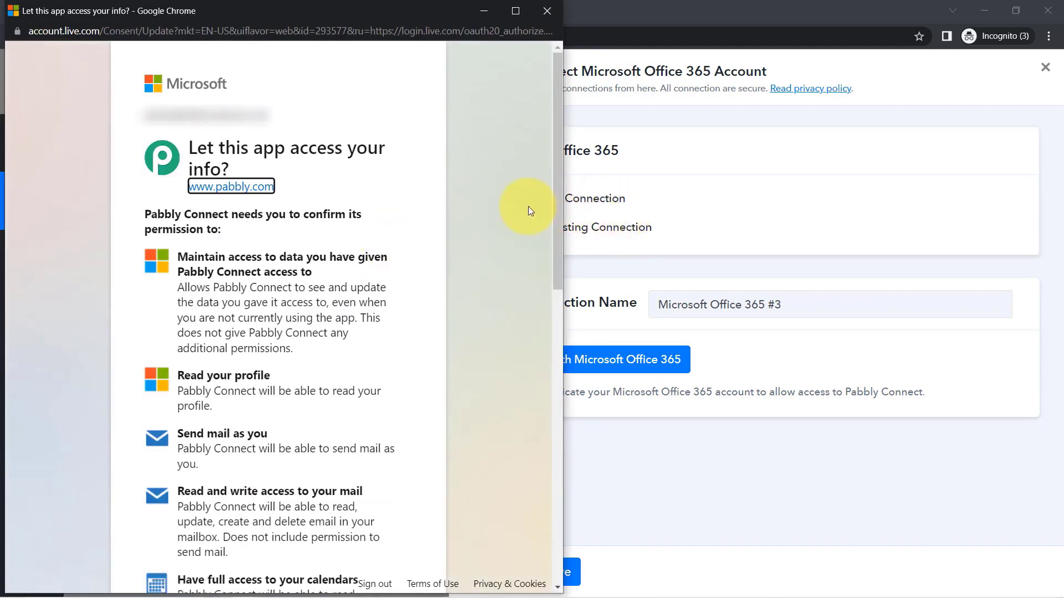
pyautogui.moveTo(557, 220); pyautogui.dragTo(460, 520)
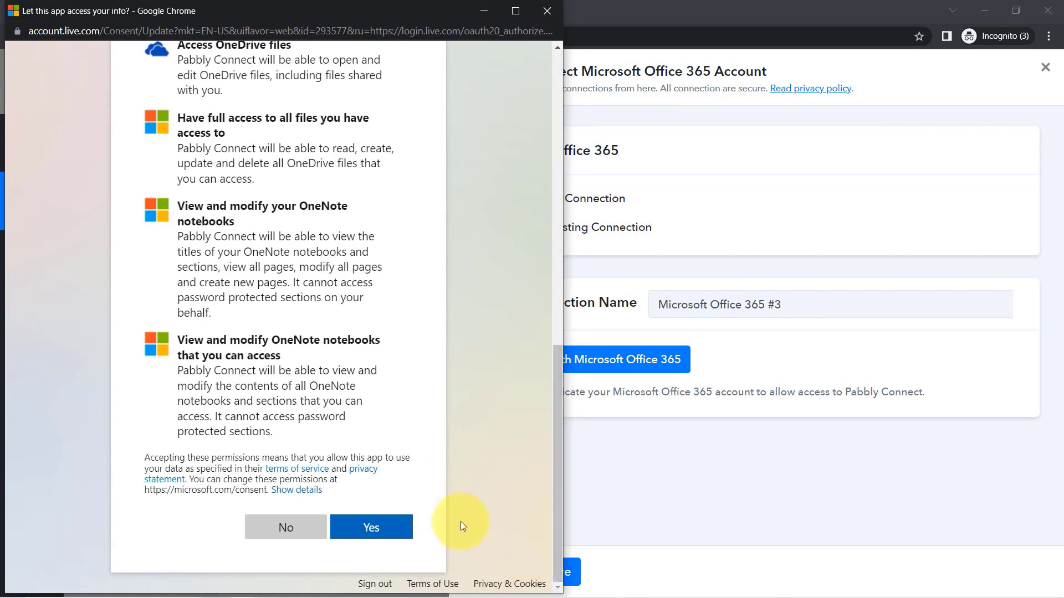
pyautogui.click(386, 529)
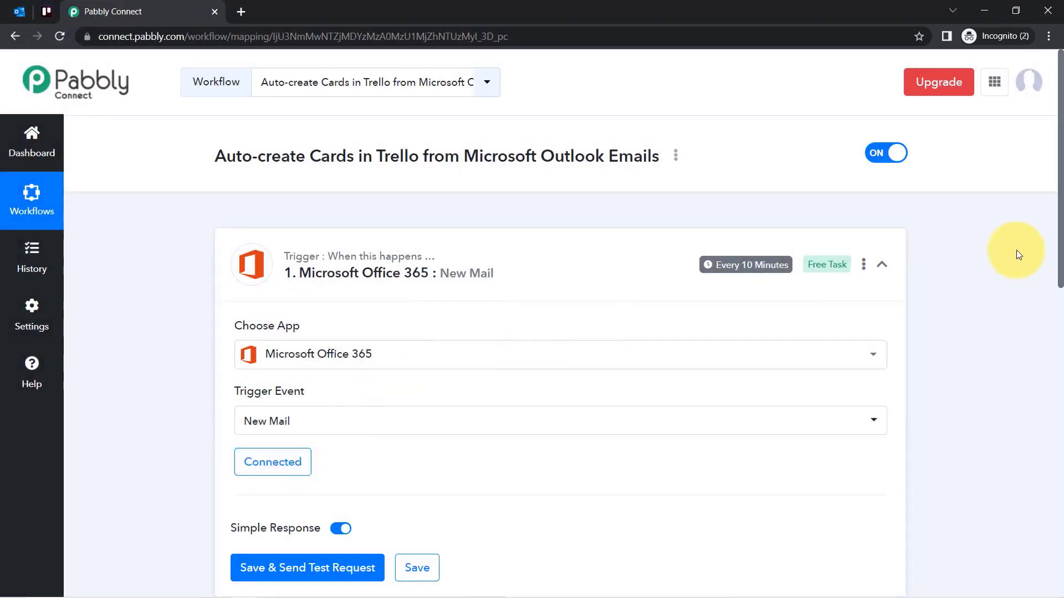
pyautogui.moveTo(1050, 233); pyautogui.dragTo(1051, 401)
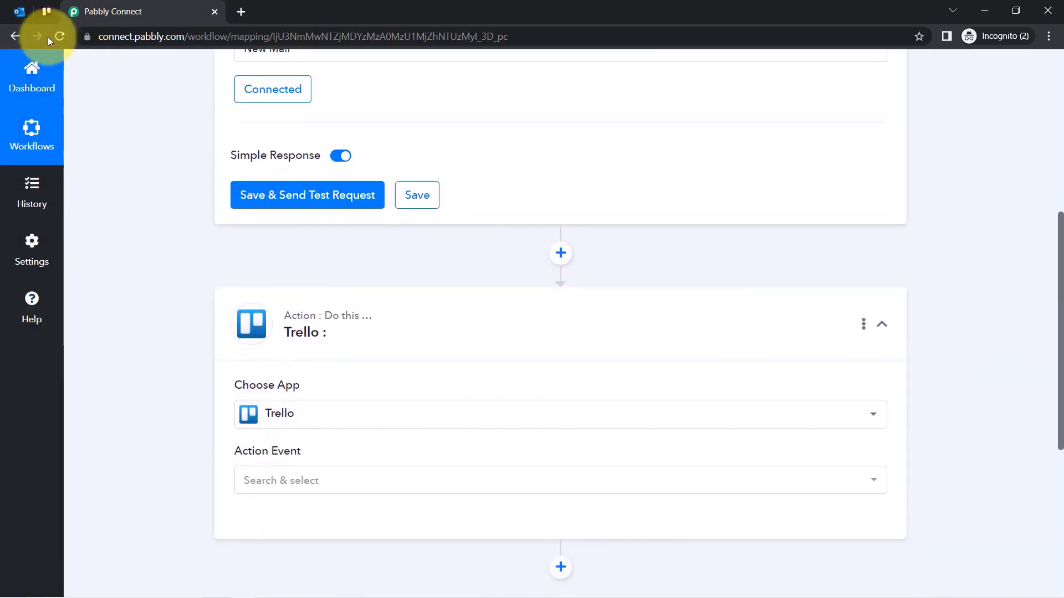
# Move between the Outlook and Pabbly tabs, then bring up Notepad and select the whole support message.
pyautogui.click(21, 11)
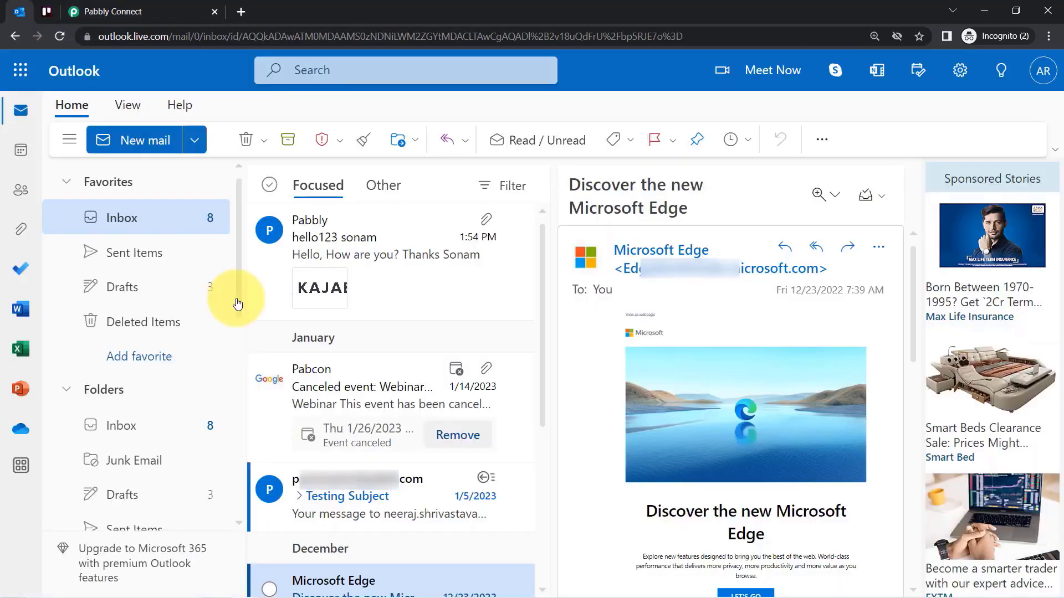
pyautogui.click(167, 12)
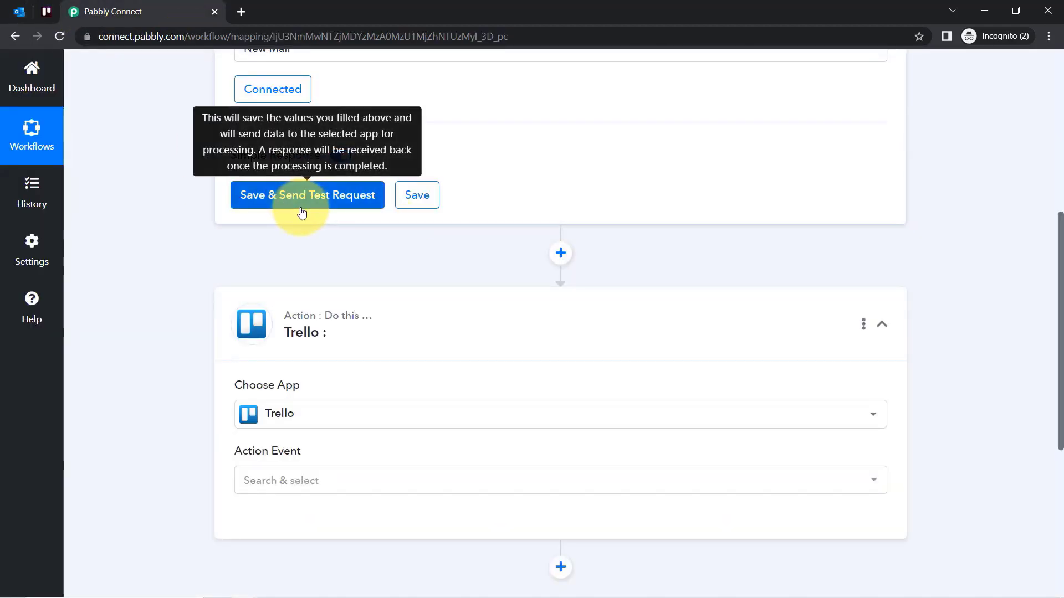
pyautogui.click(22, 11)
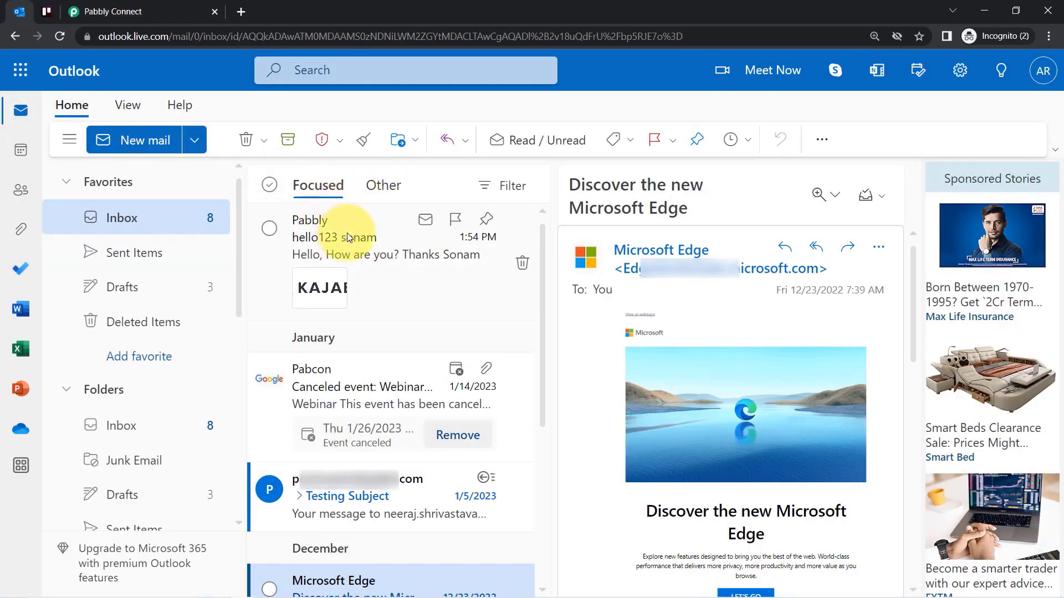
pyautogui.click(105, 11)
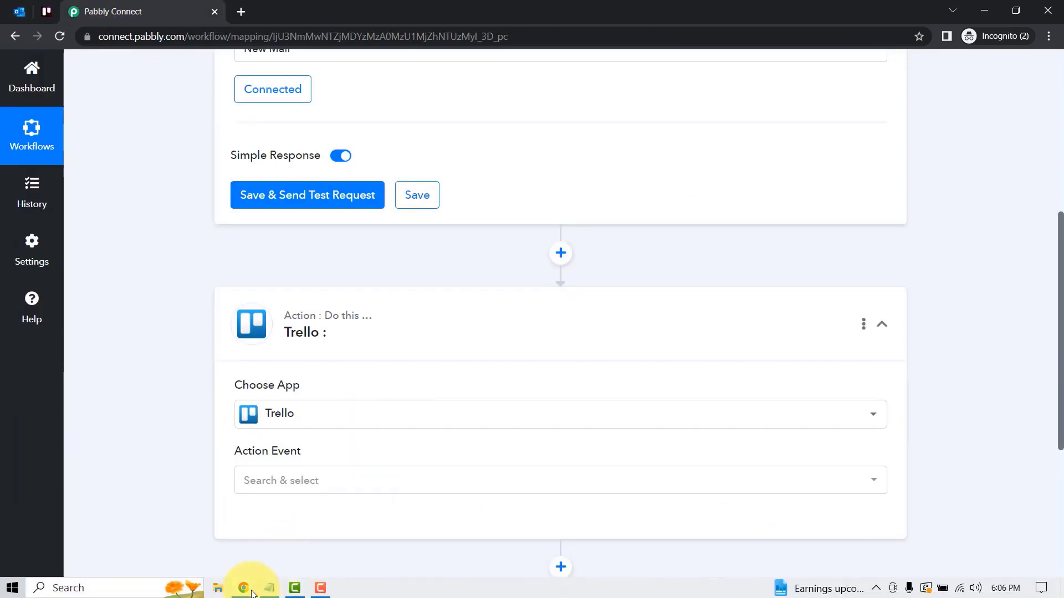
pyautogui.click(270, 589)
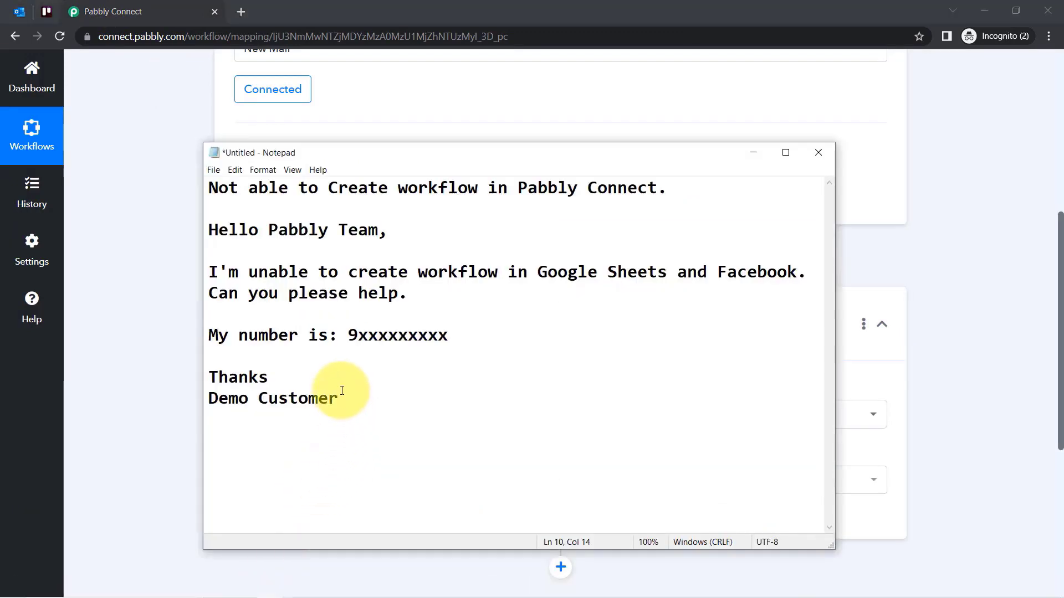
pyautogui.moveTo(338, 394); pyautogui.dragTo(172, 144)
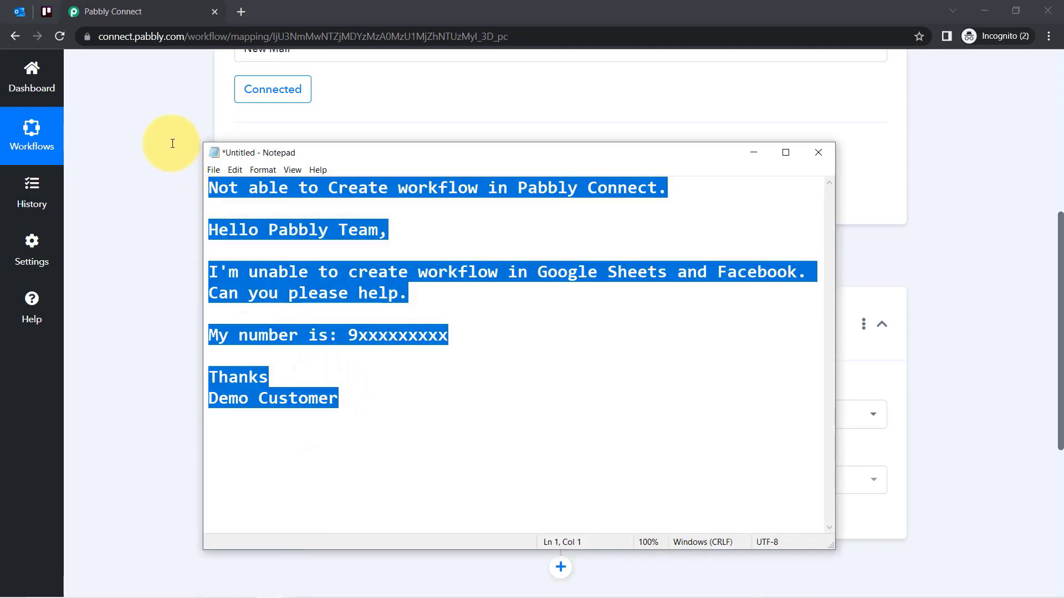
pyautogui.click(175, 344)
# Review the help-request email body and its Pabbly Team greeting.
pyautogui.moveTo(260, 595)
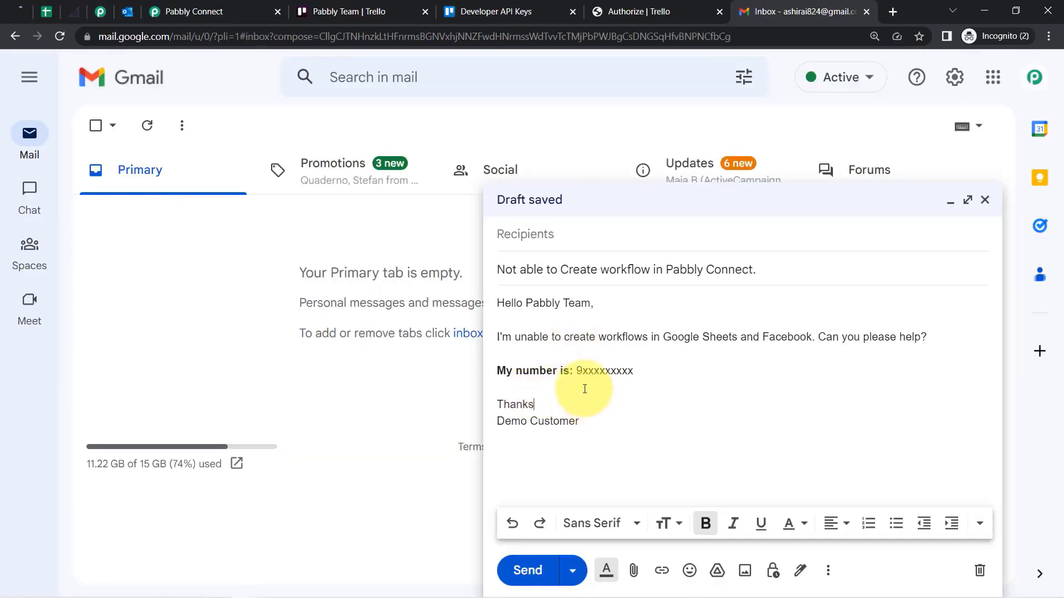
pyautogui.moveTo(585, 389); pyautogui.dragTo(591, 308)
pyautogui.click(510, 302)
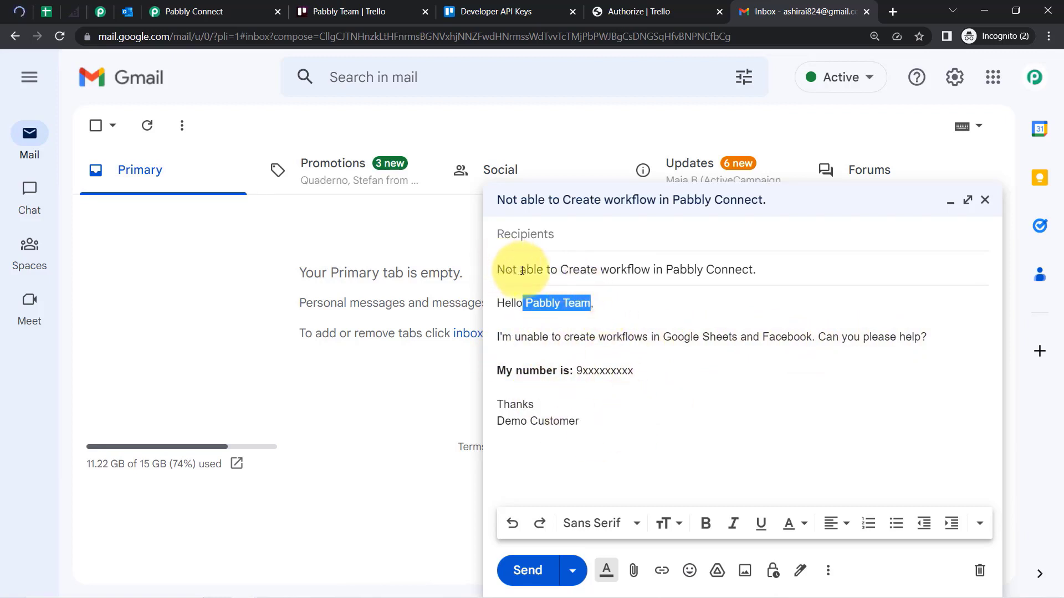
# Delete the subject's trailing period, fill in the recipient, and send the email with Ctrl+Enter.
pyautogui.click(556, 268)
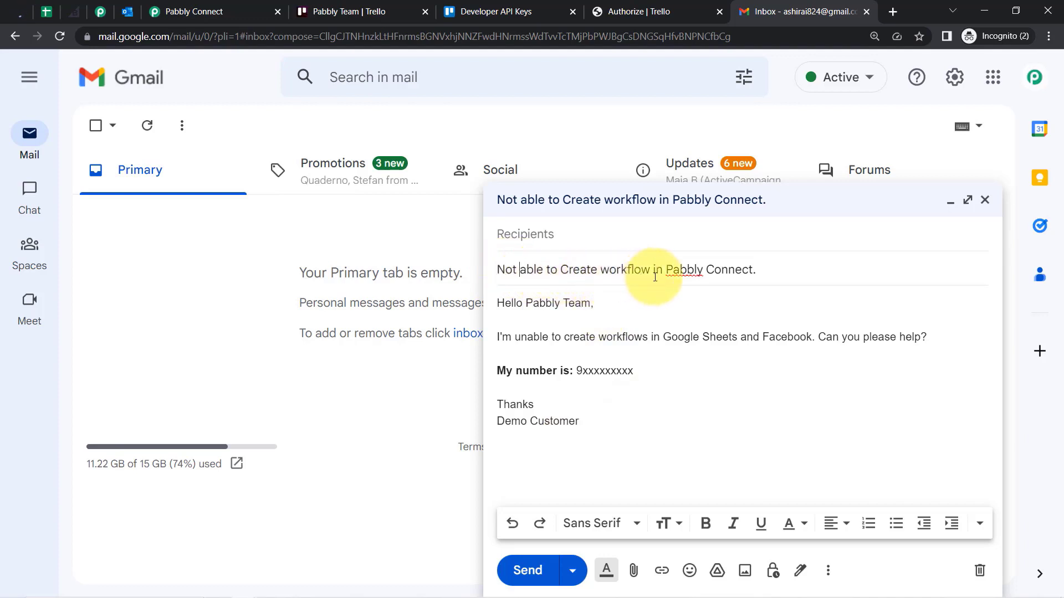
pyautogui.click(767, 273)
pyautogui.press('BackSpace')
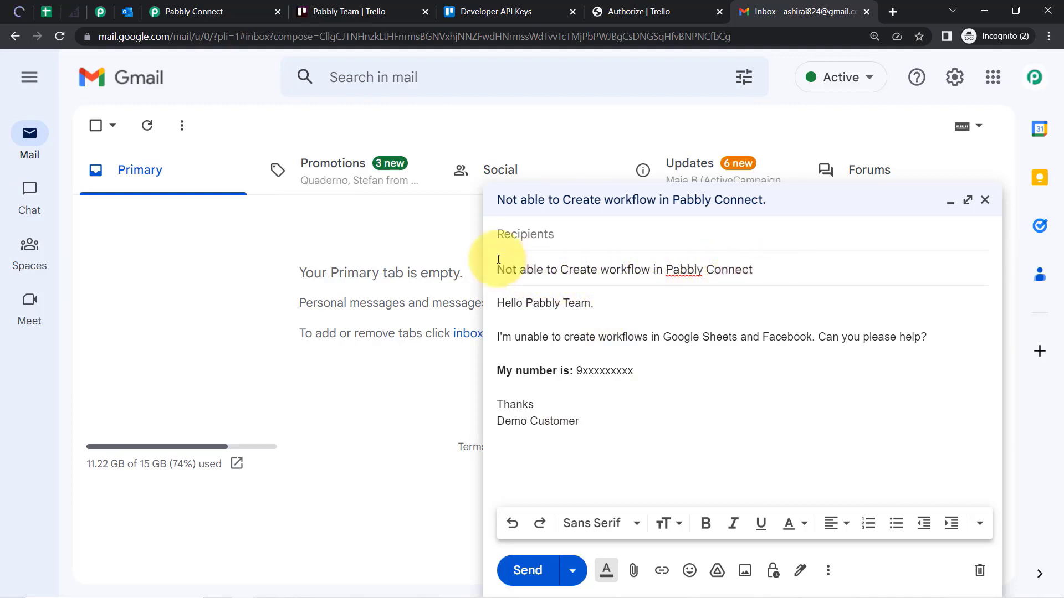
pyautogui.click(521, 233)
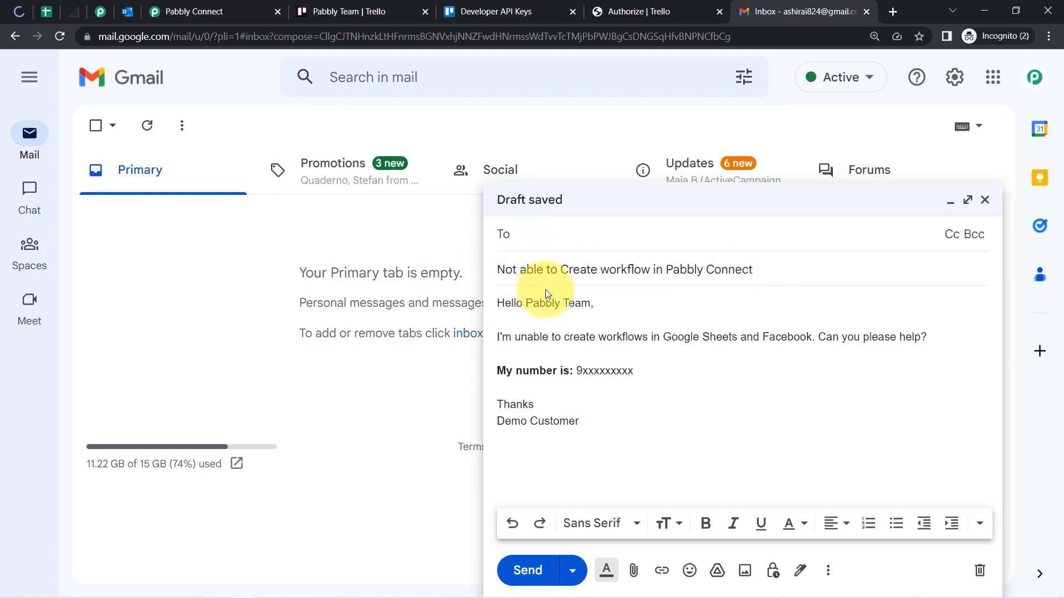
pyautogui.hotkey('ctrl', 'Return')
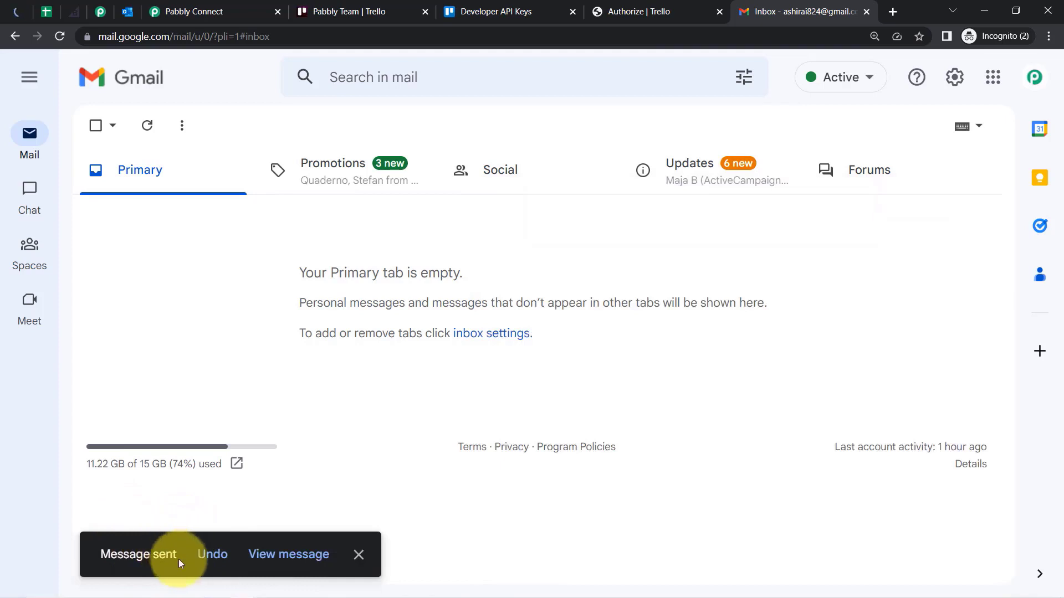
pyautogui.moveTo(194, 597)
pyautogui.click(243, 591)
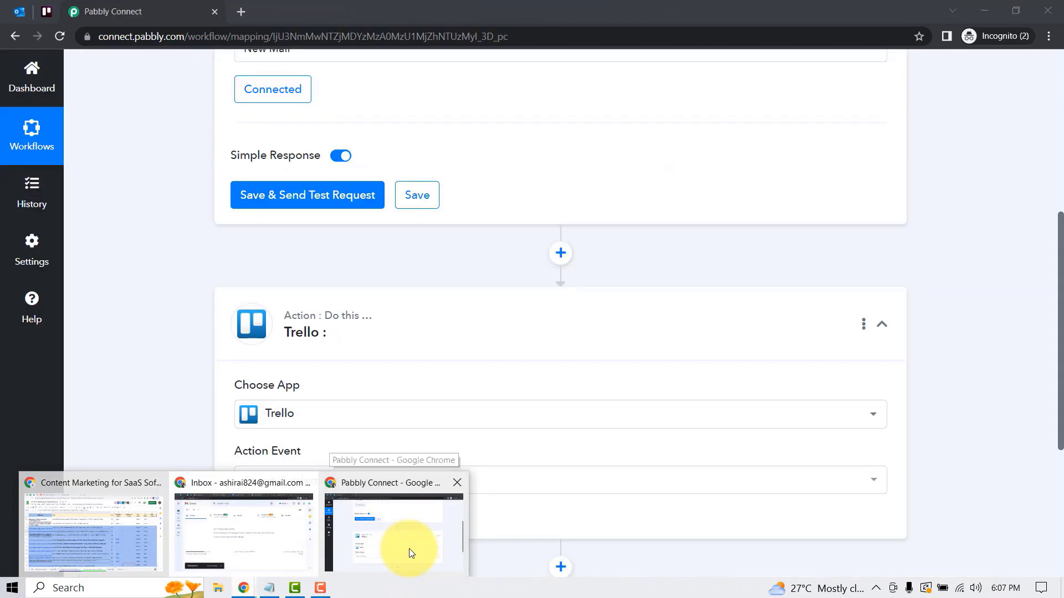
# Reload Outlook, open the new 'Not able to Create workflow in Pabbly Connect' email, then return to Pabbly.
pyautogui.click(409, 549)
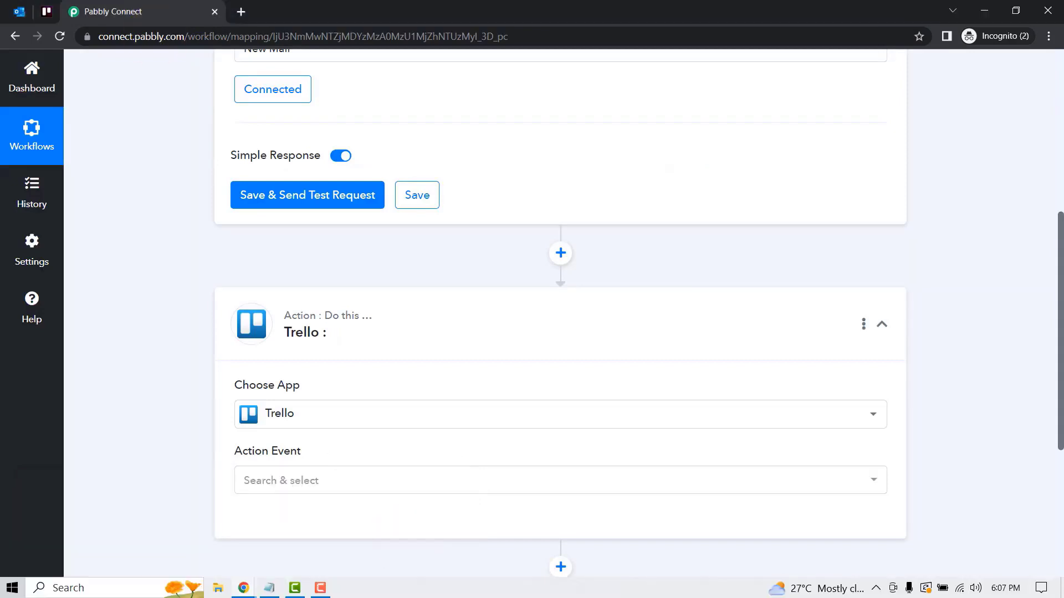
pyautogui.click(19, 11)
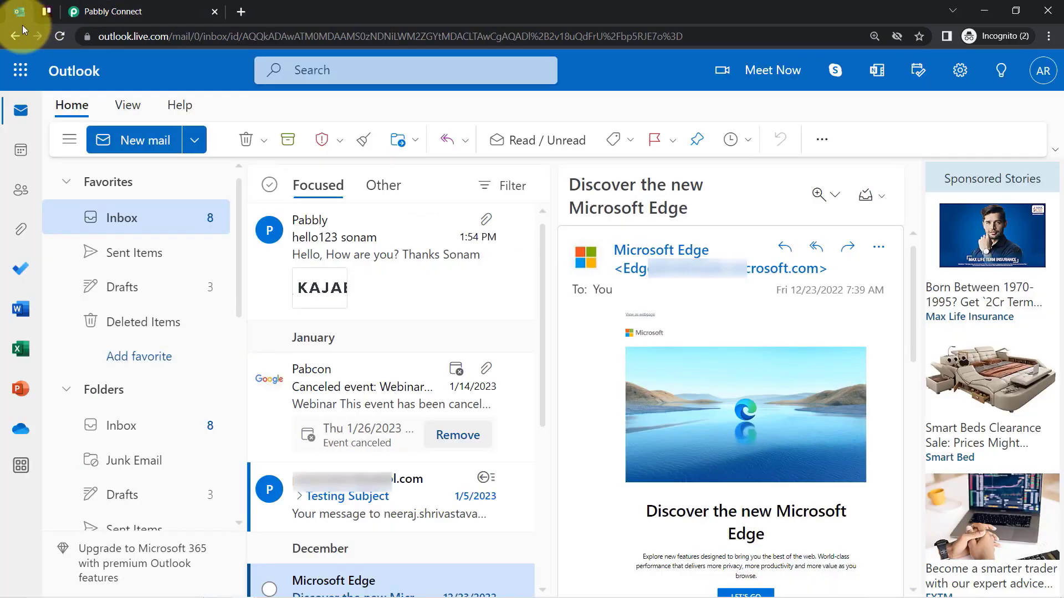
pyautogui.click(58, 38)
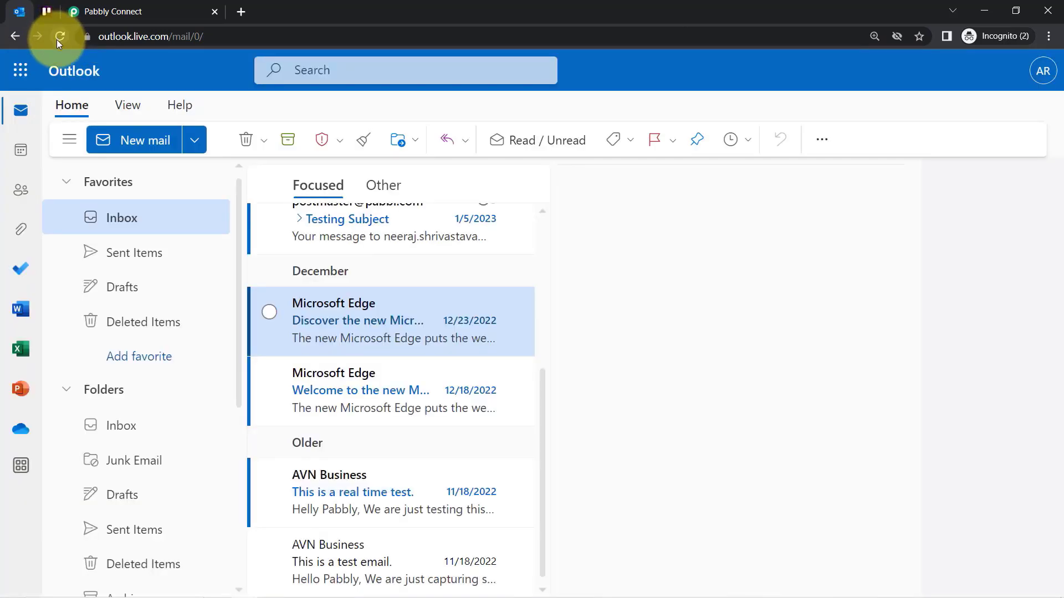
pyautogui.moveTo(544, 443); pyautogui.dragTo(560, 245)
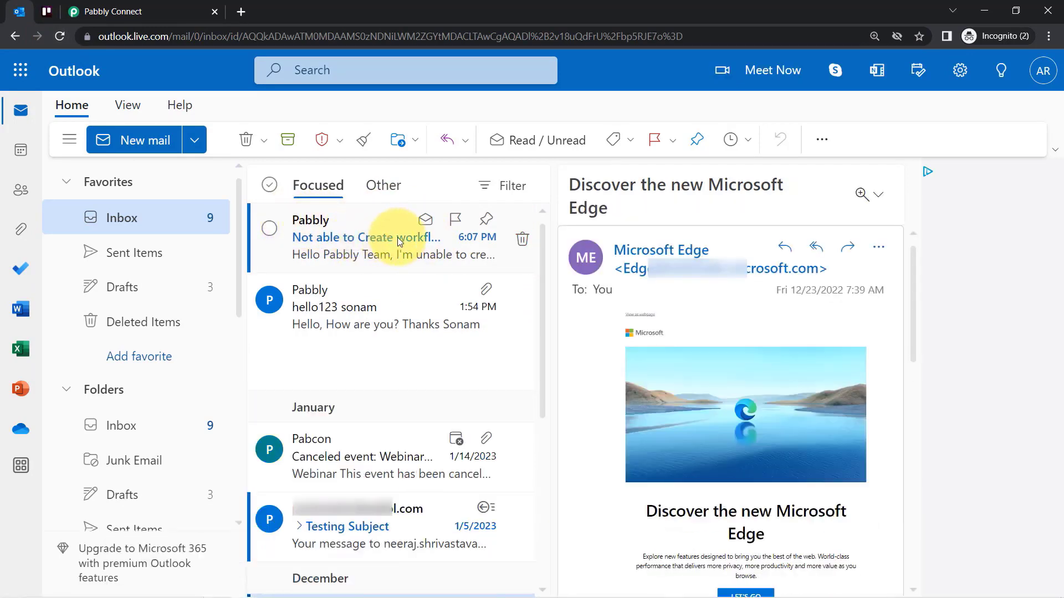
pyautogui.click(334, 258)
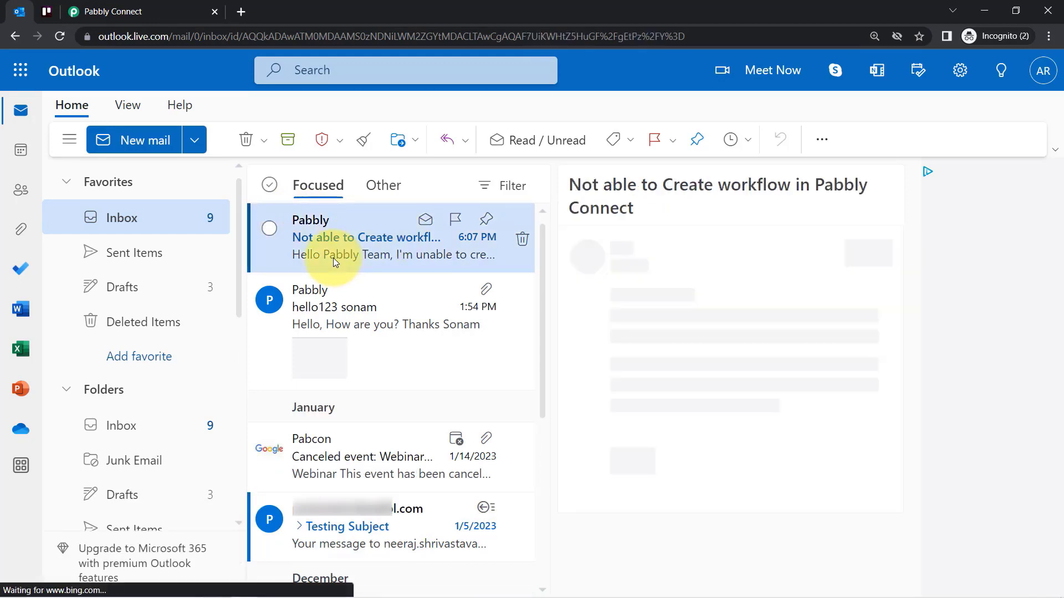
pyautogui.click(151, 10)
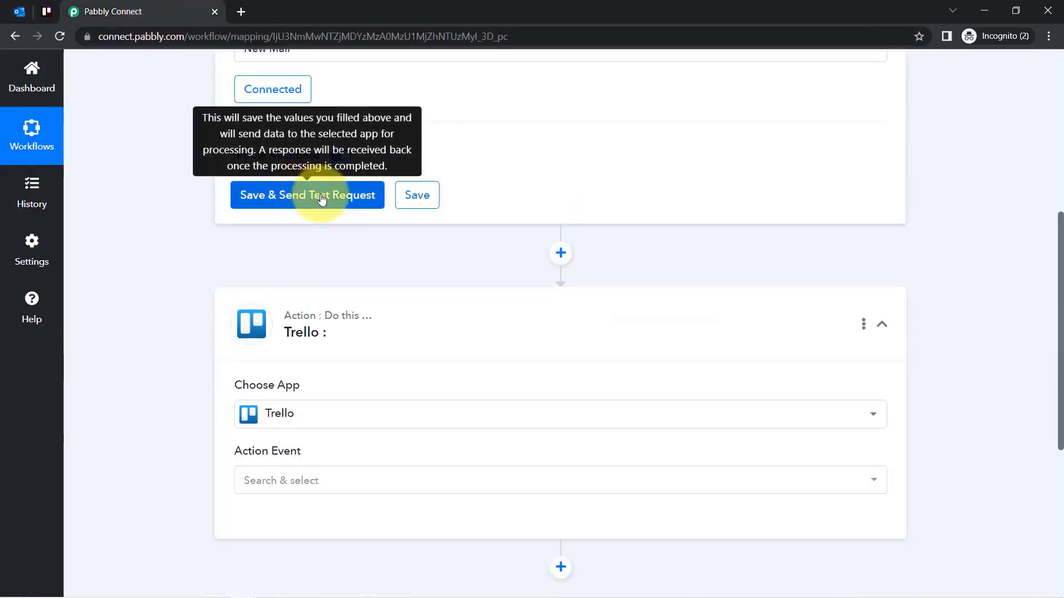
# Send a test request for the Outlook trigger and enlarge the received Subject value.
pyautogui.click(305, 194)
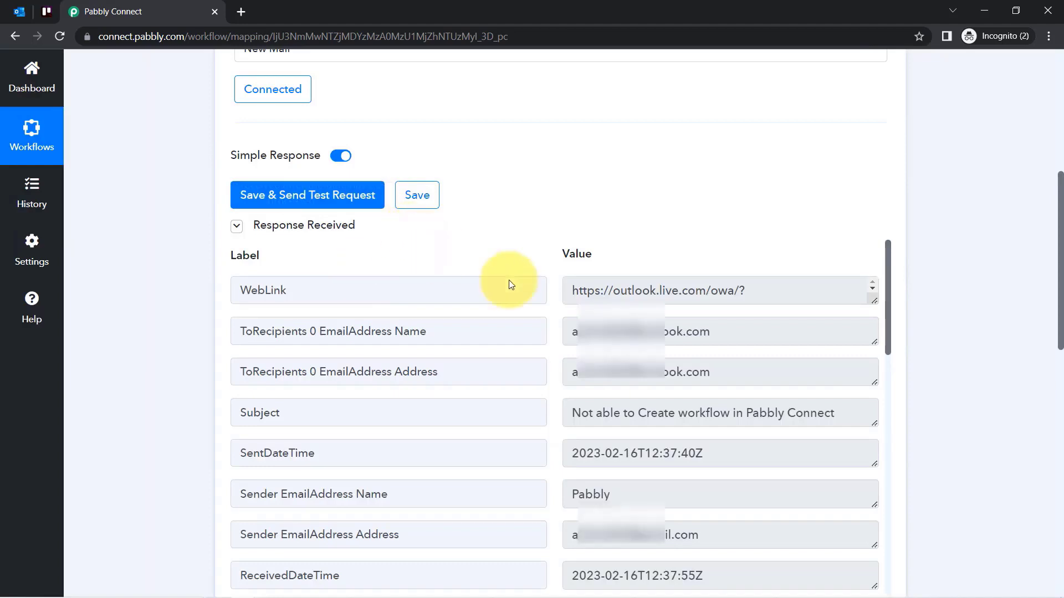
pyautogui.moveTo(887, 266); pyautogui.dragTo(890, 292)
pyautogui.moveTo(877, 337); pyautogui.dragTo(874, 408)
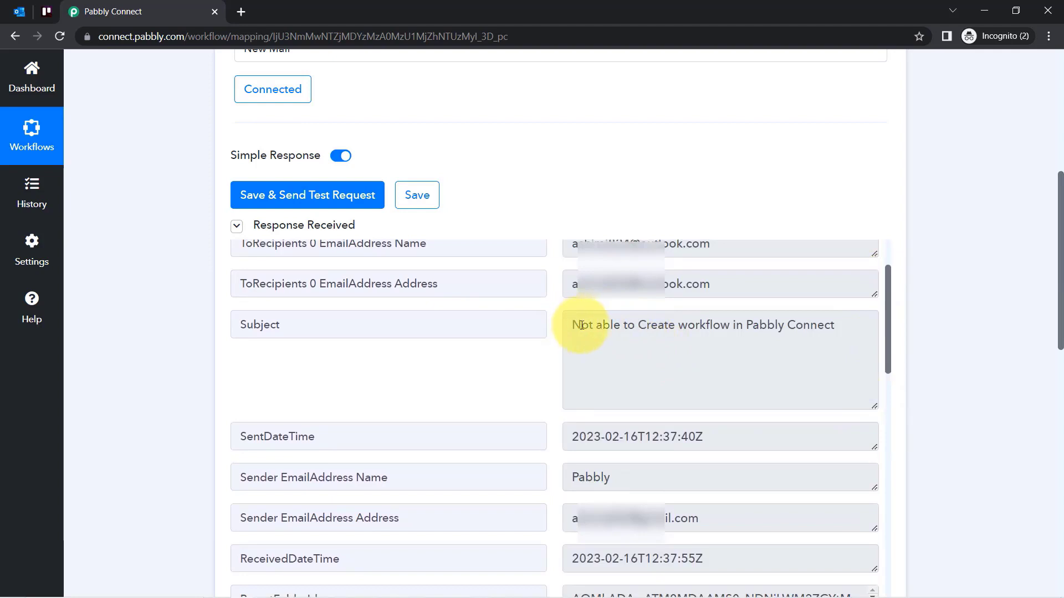
pyautogui.moveTo(581, 326); pyautogui.dragTo(776, 328)
pyautogui.moveTo(889, 292); pyautogui.dragTo(843, 565)
pyautogui.moveTo(338, 518); pyautogui.dragTo(244, 511)
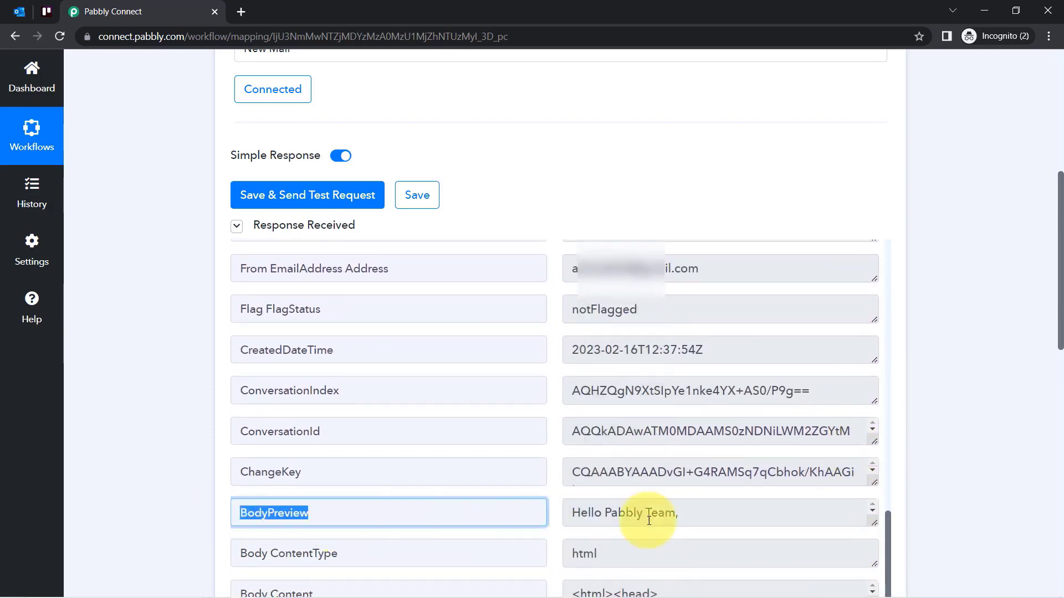
pyautogui.moveTo(1052, 328); pyautogui.dragTo(1060, 413)
# Expand the BodyPreview field and review the captured email message text.
pyautogui.click(877, 283)
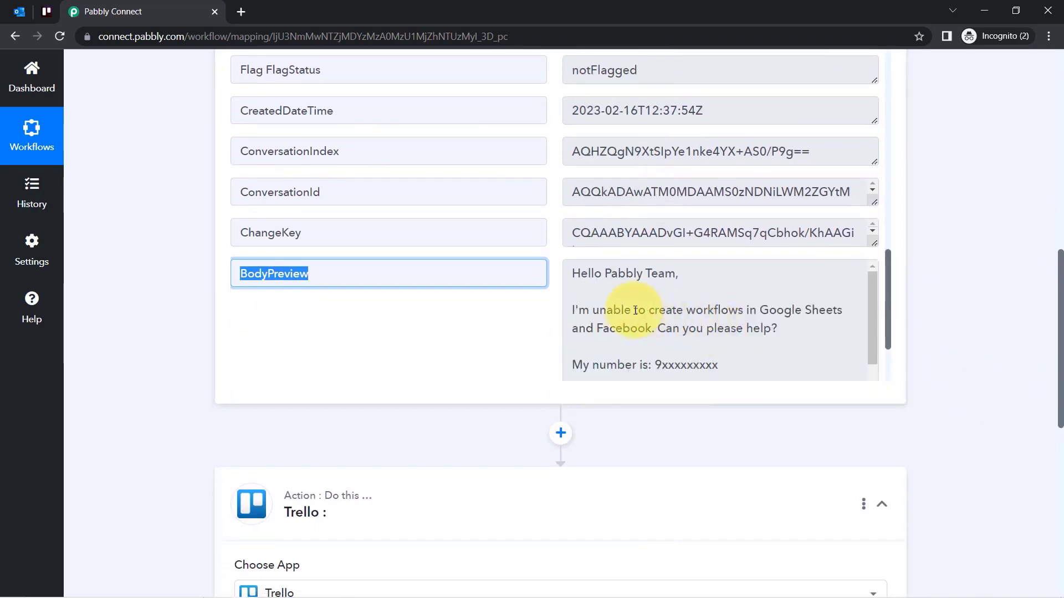
pyautogui.moveTo(632, 310); pyautogui.dragTo(776, 310)
pyautogui.moveTo(871, 288); pyautogui.dragTo(871, 308)
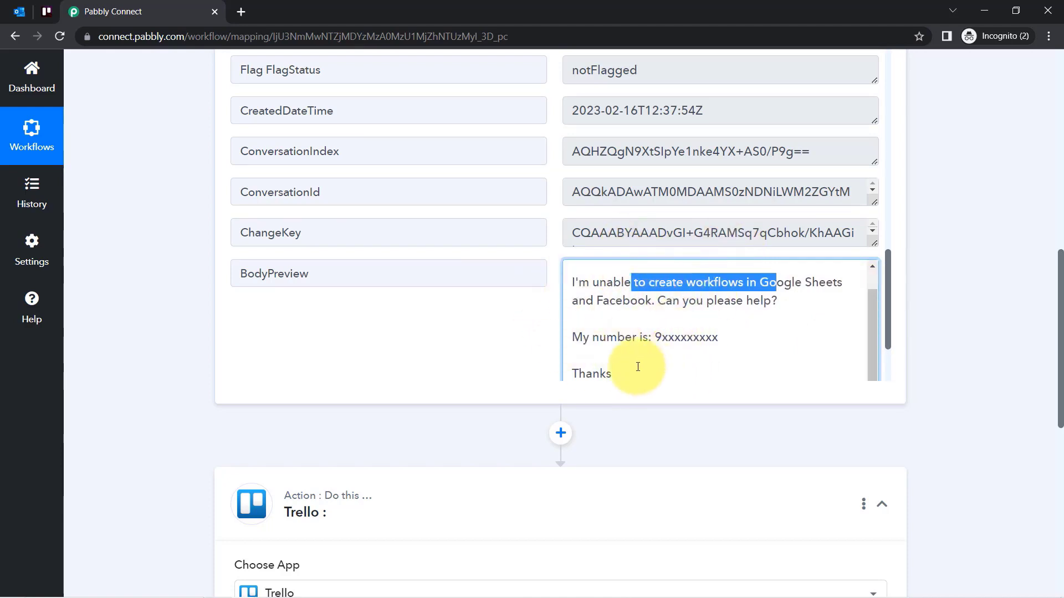
pyautogui.click(590, 299)
pyautogui.moveTo(583, 283); pyautogui.dragTo(604, 366)
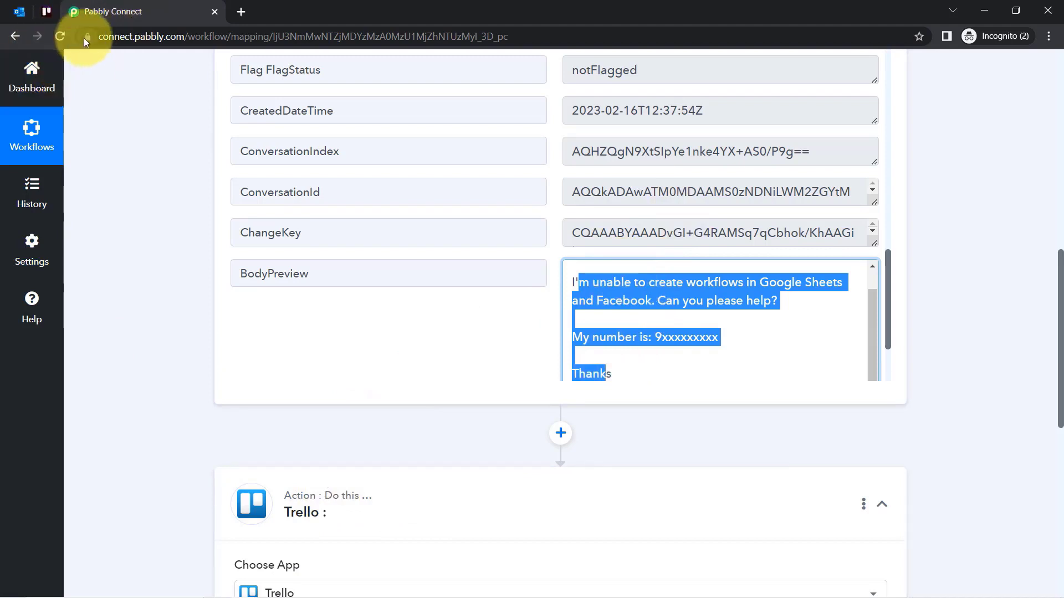
pyautogui.click(679, 333)
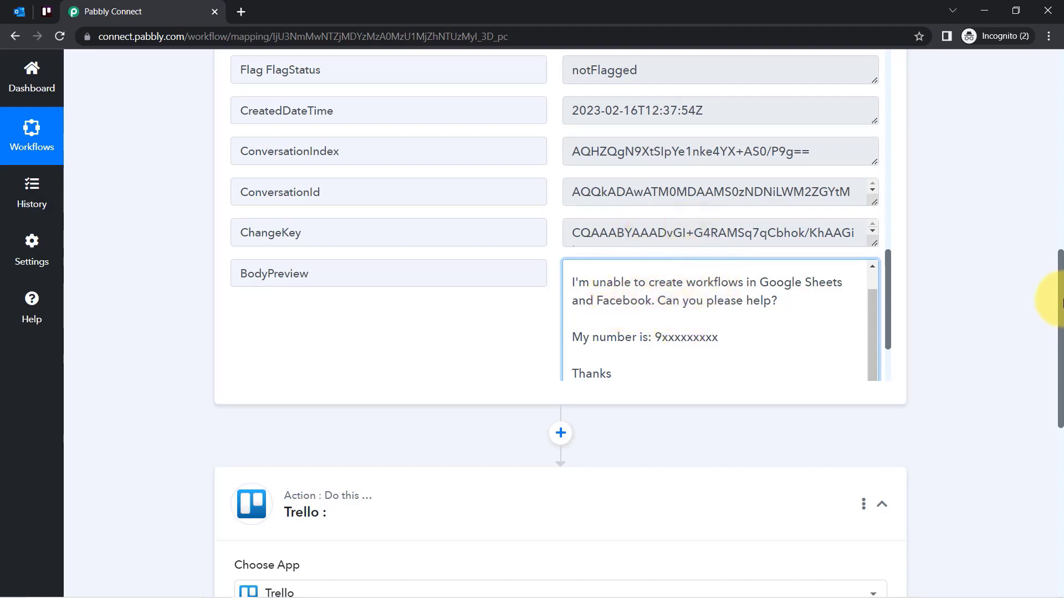
pyautogui.moveTo(1061, 299); pyautogui.dragTo(1044, 403)
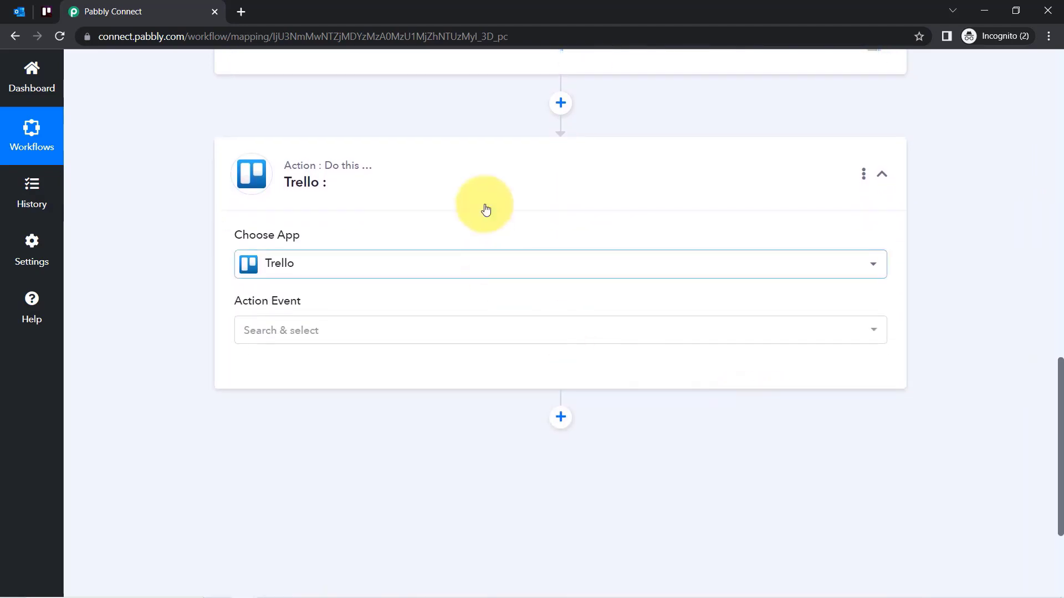
# Set Trello's action to Create a Card (With Plain Text type Description) and add a new connection.
pyautogui.click(254, 334)
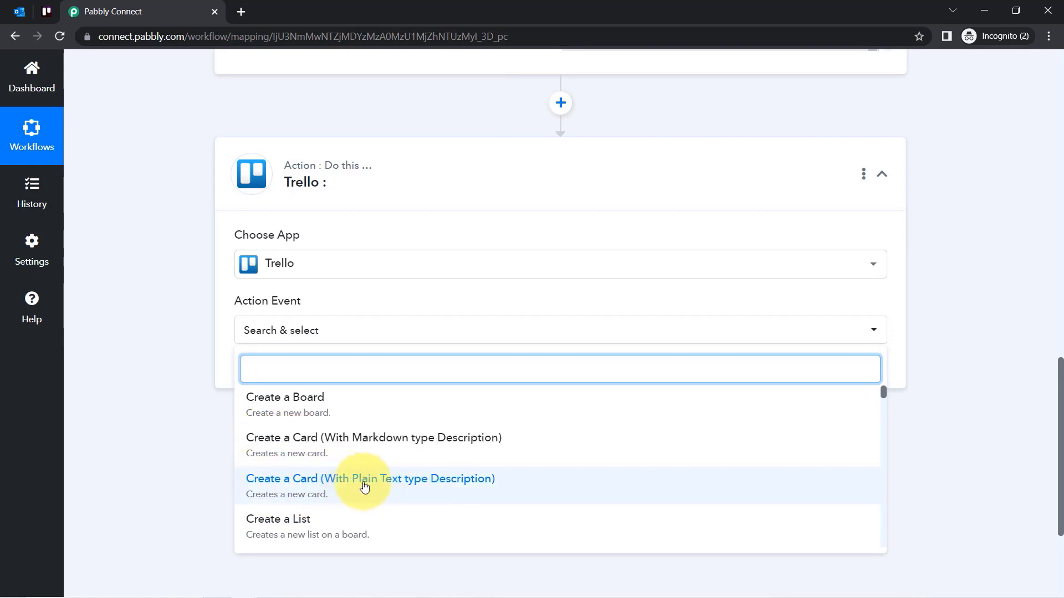
pyautogui.click(429, 482)
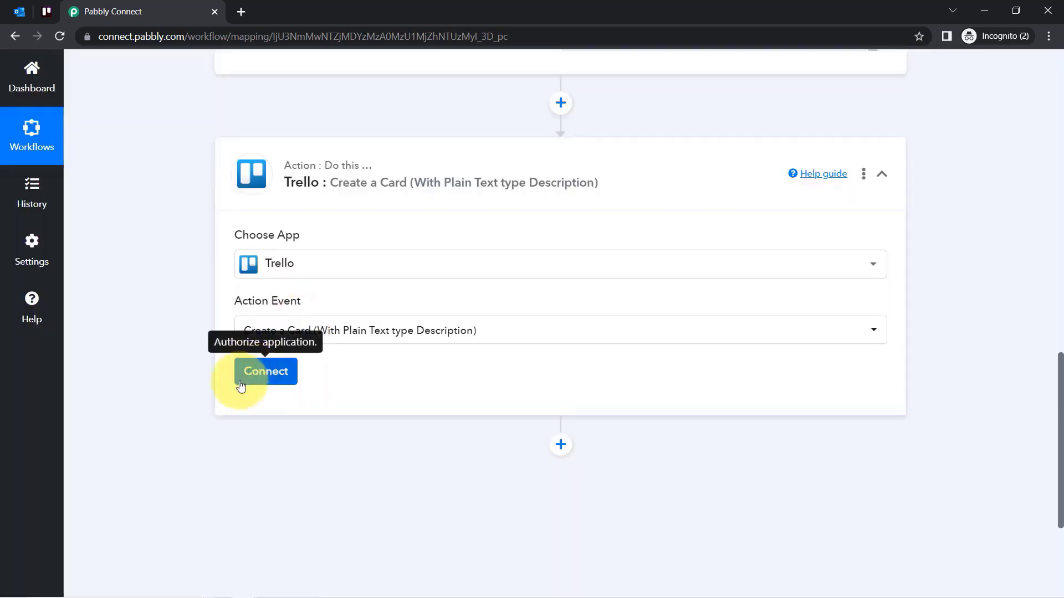
pyautogui.click(241, 386)
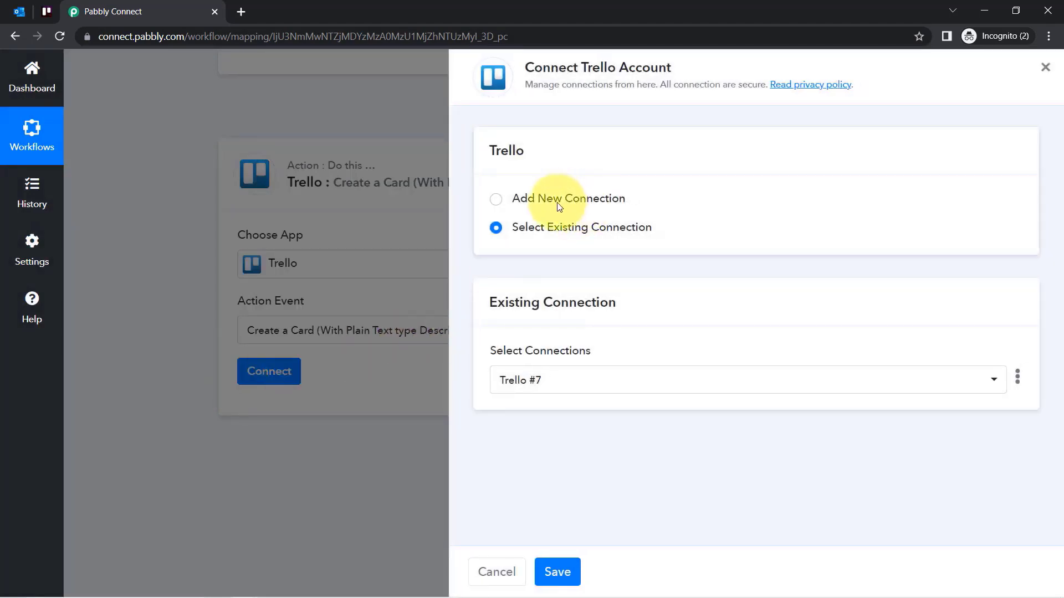
pyautogui.click(559, 202)
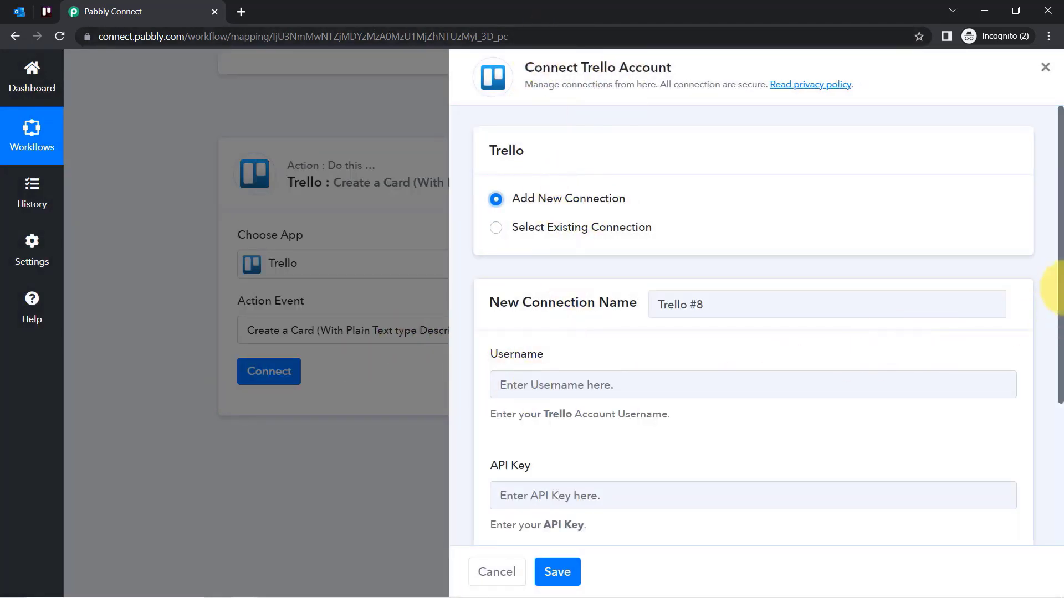
pyautogui.moveTo(1061, 250); pyautogui.dragTo(1045, 392)
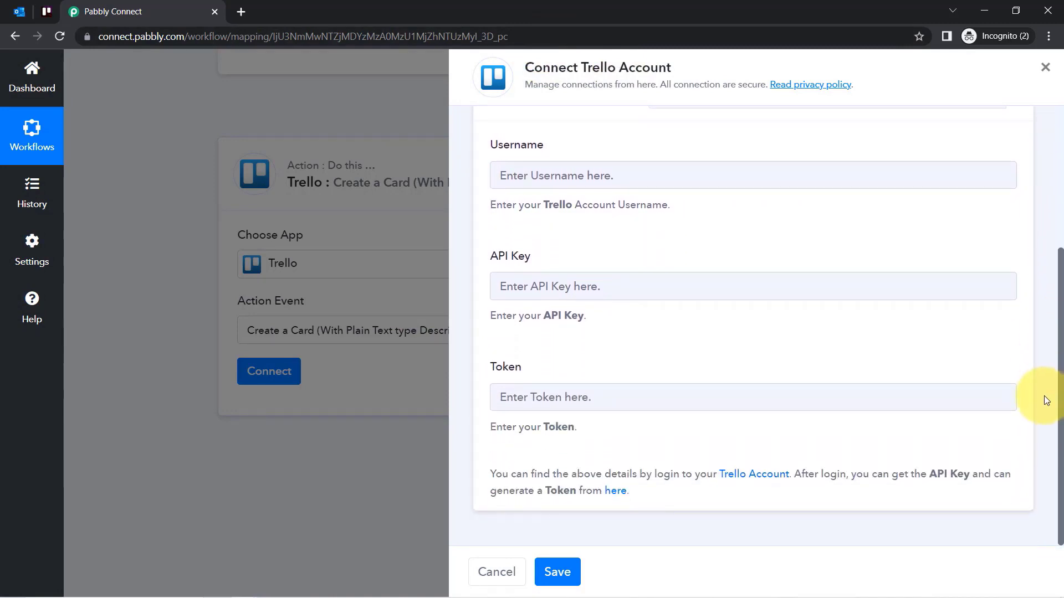
# Open the API key and token help link from the Trello connection panel in a new tab.
pyautogui.click(524, 173)
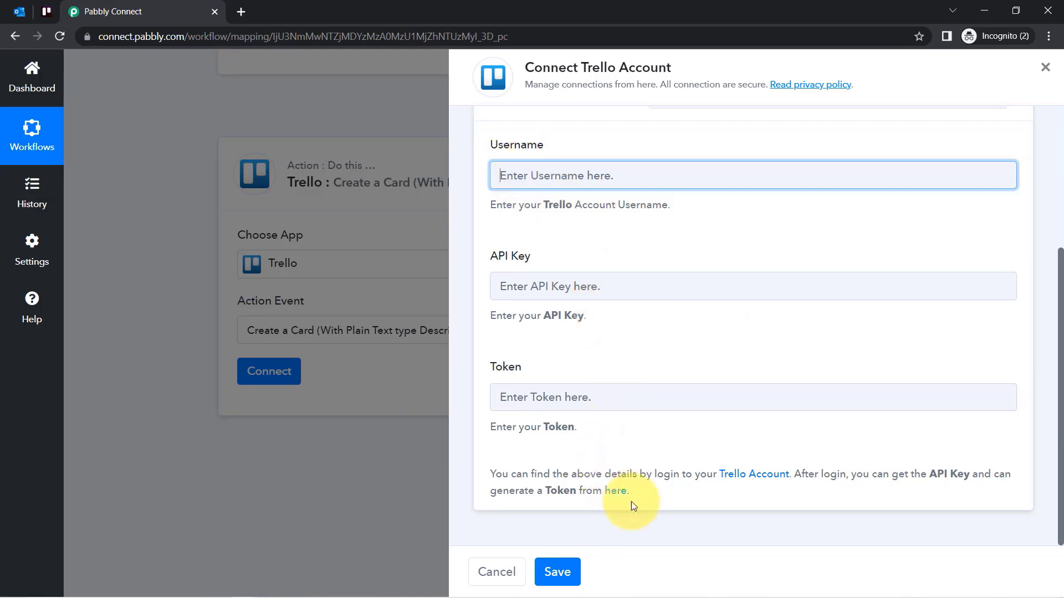
pyautogui.moveTo(502, 474); pyautogui.dragTo(573, 489)
pyautogui.click(653, 502)
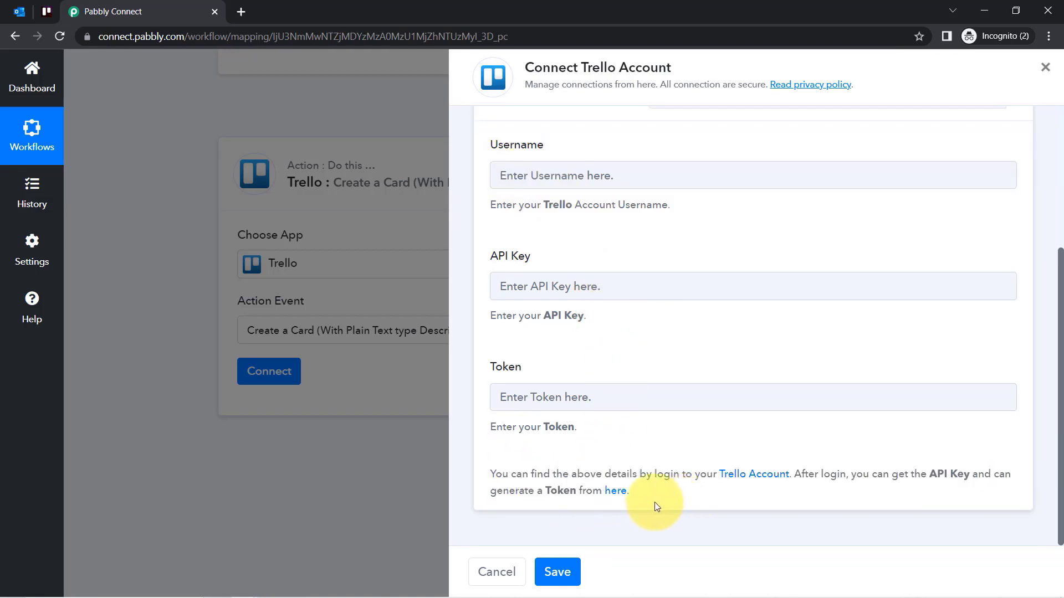
pyautogui.rightClick(610, 495)
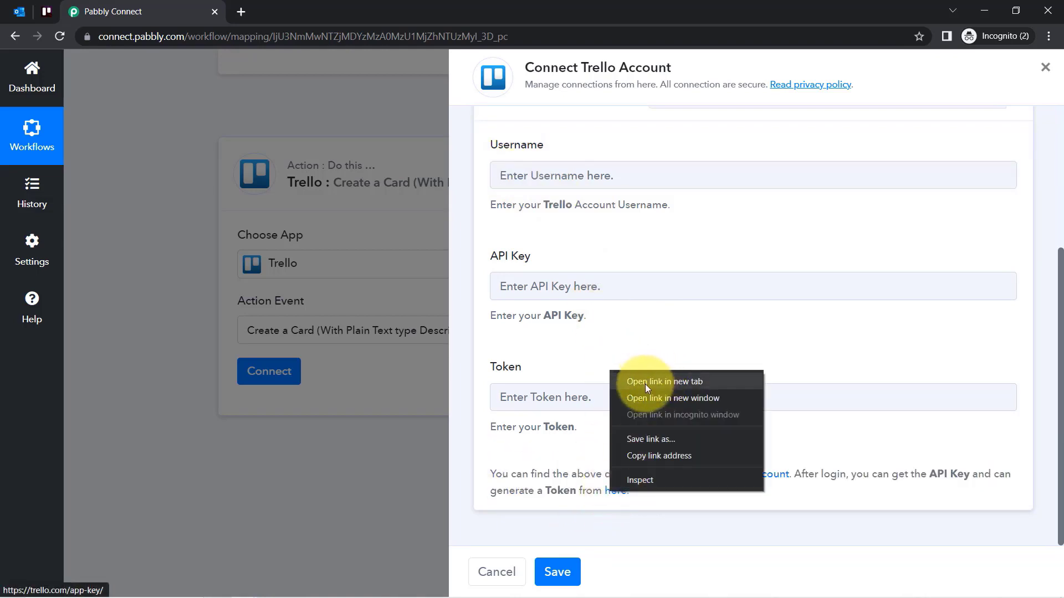
pyautogui.click(645, 384)
# Copy the Trello Personal Key into Pabbly Connect's API Key field.
pyautogui.click(299, 7)
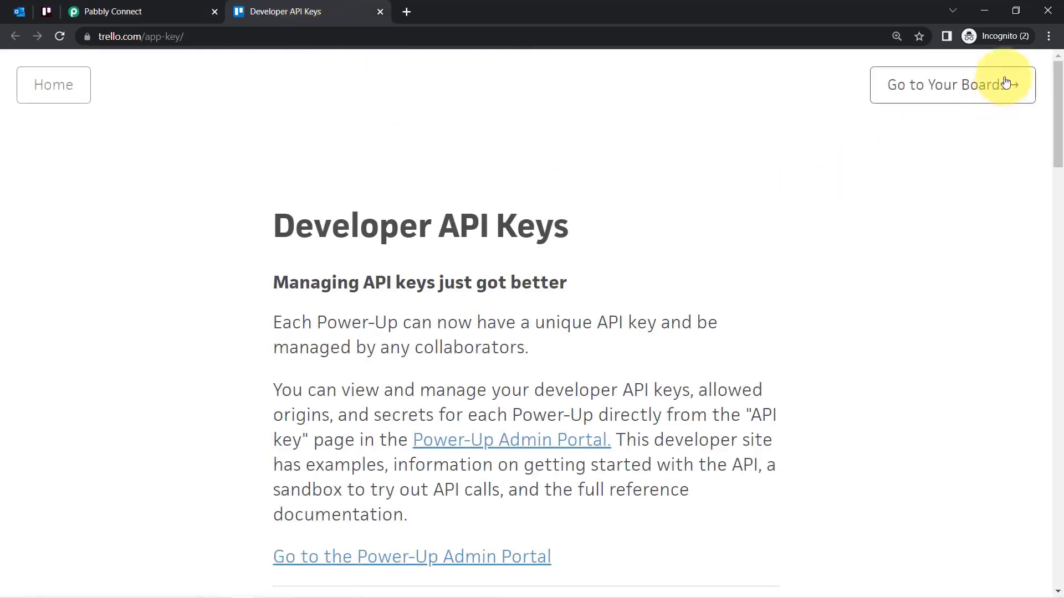
pyautogui.moveTo(1060, 106); pyautogui.dragTo(1045, 162)
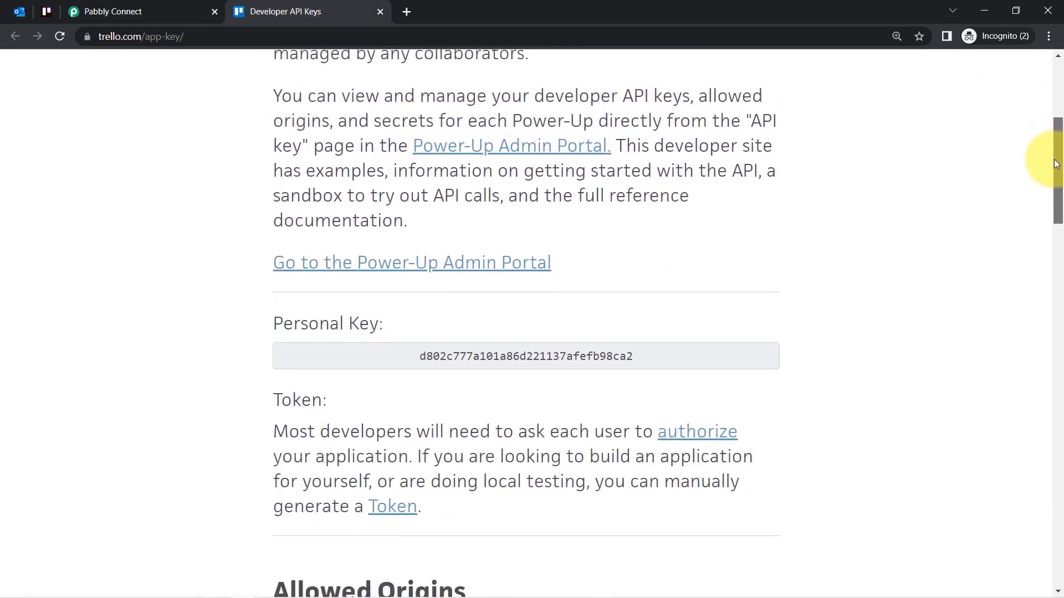
pyautogui.doubleClick(465, 357)
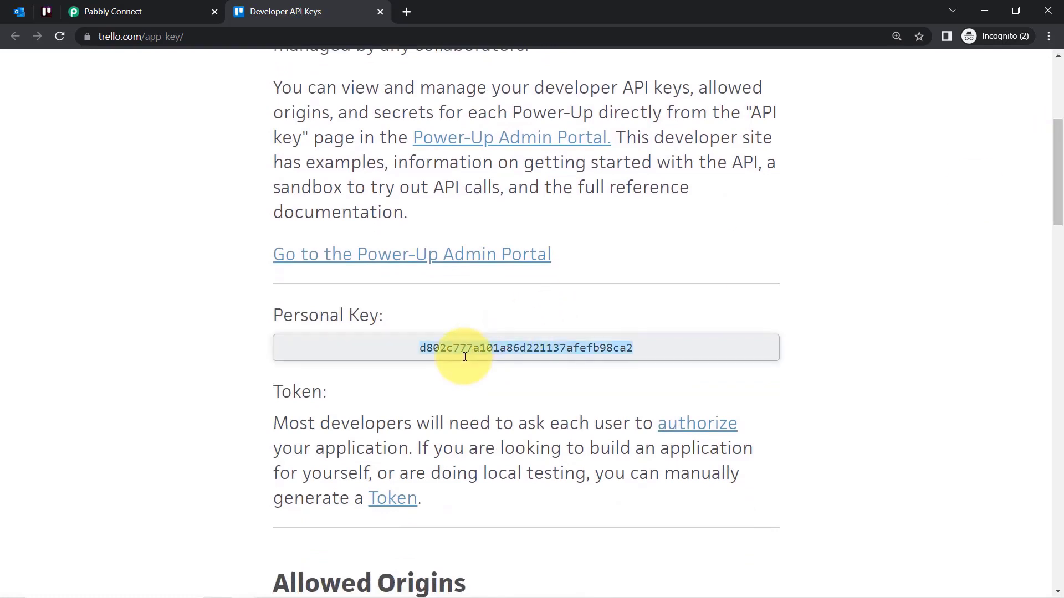
pyautogui.click(138, 10)
pyautogui.click(535, 288)
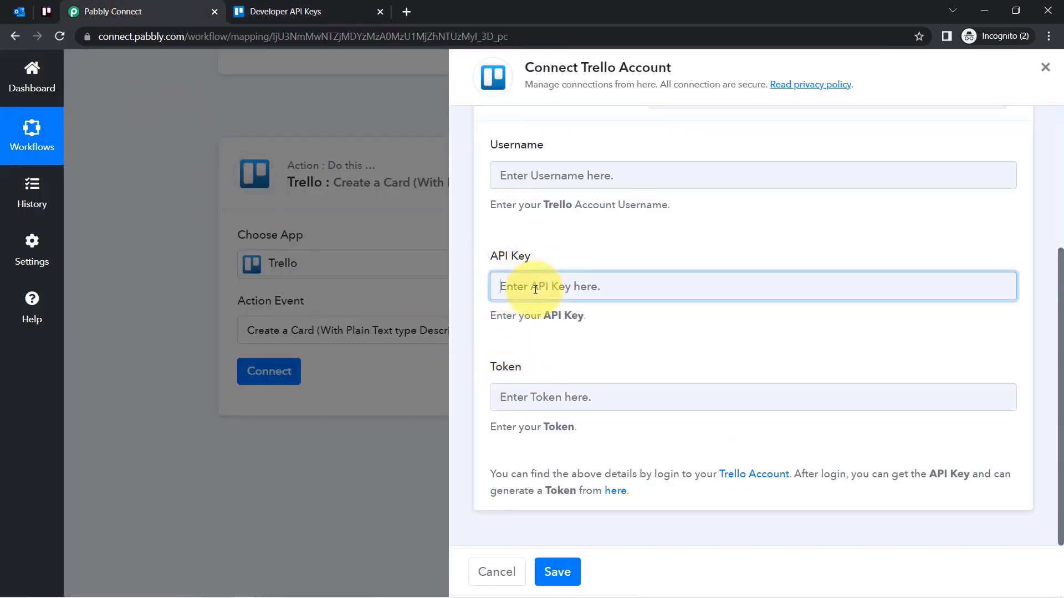
# Generate a Trello server token by allowing access, then copy the token.
pyautogui.click(341, 10)
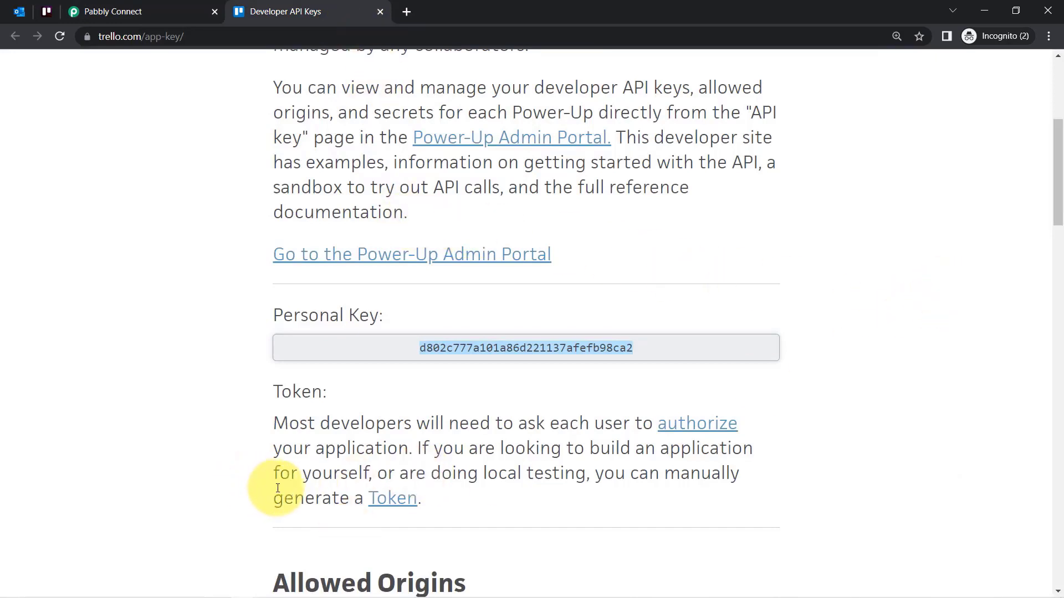
pyautogui.moveTo(274, 499); pyautogui.dragTo(457, 510)
pyautogui.click(485, 502)
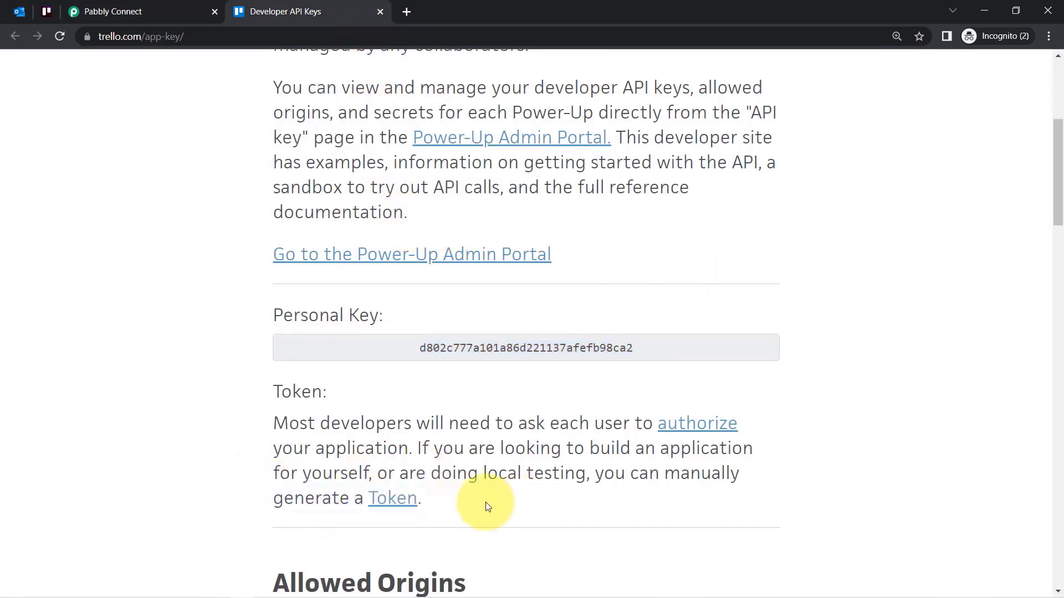
pyautogui.click(393, 498)
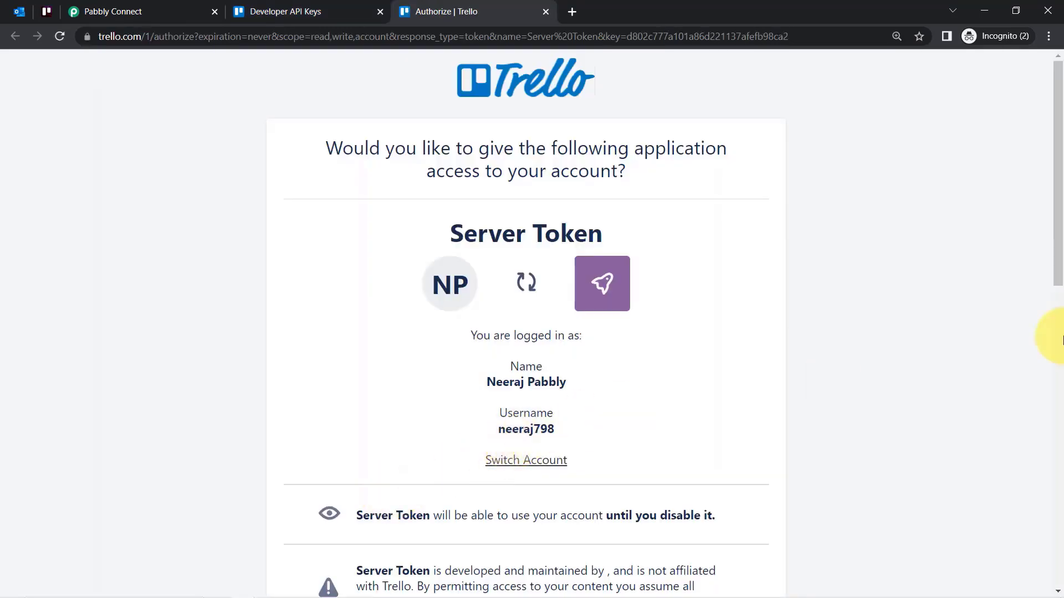
pyautogui.moveTo(1061, 244); pyautogui.dragTo(1040, 504)
pyautogui.click(686, 470)
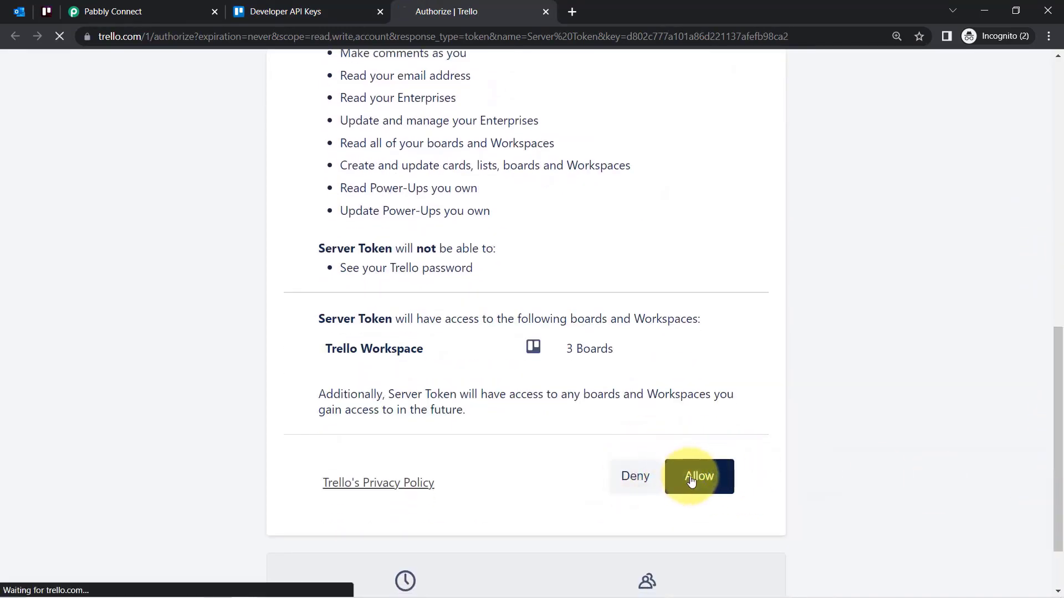
pyautogui.doubleClick(425, 129)
pyautogui.hotkey('ctrl', 'c')
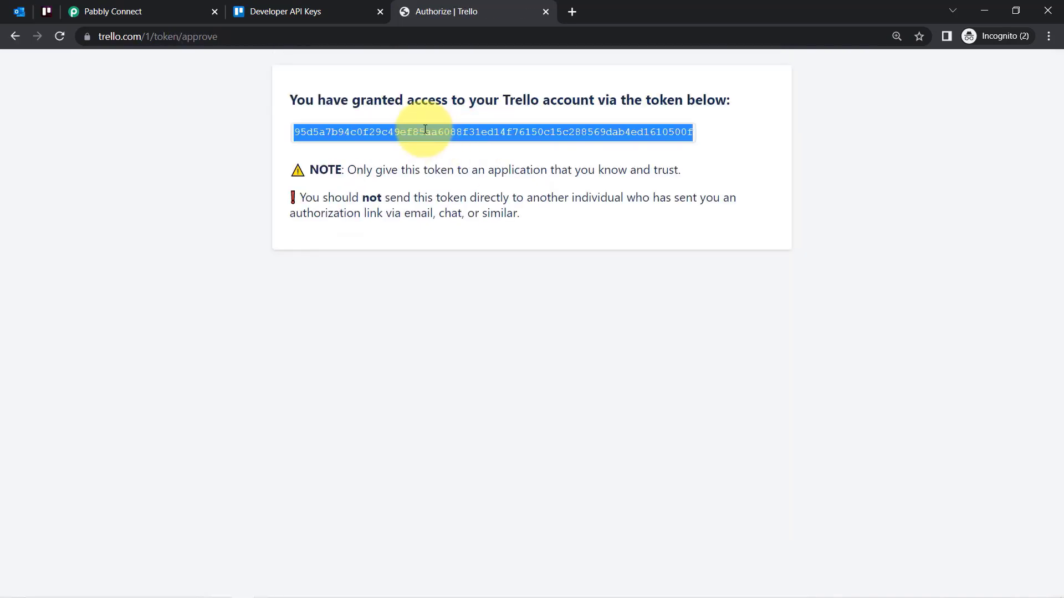
pyautogui.click(123, 5)
# Paste the token and the account e-mail as username to complete the Trello connection.
pyautogui.click(510, 398)
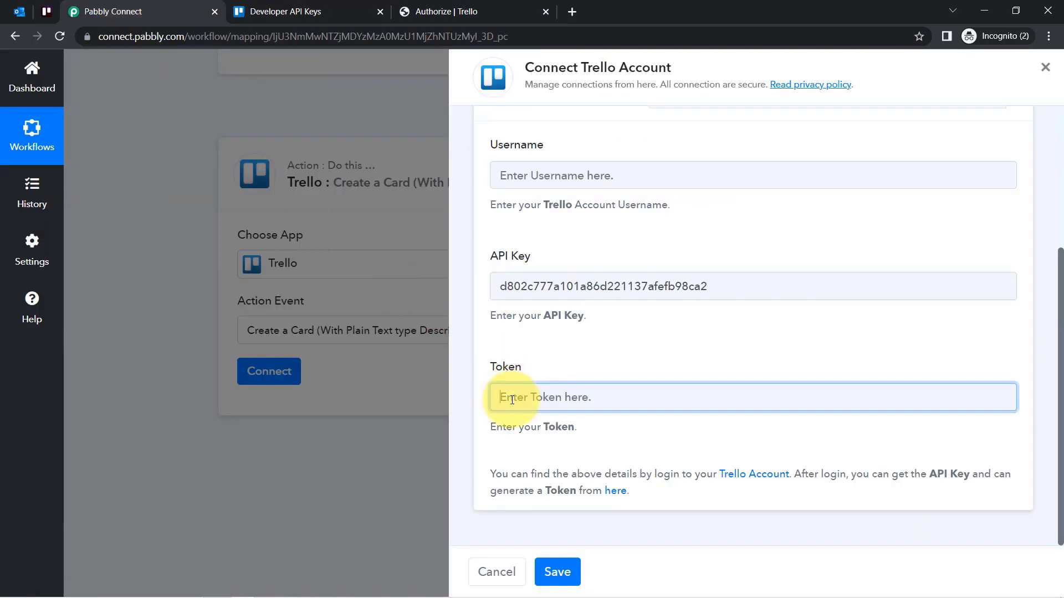
pyautogui.hotkey('ctrl', 'v')
pyautogui.click(565, 571)
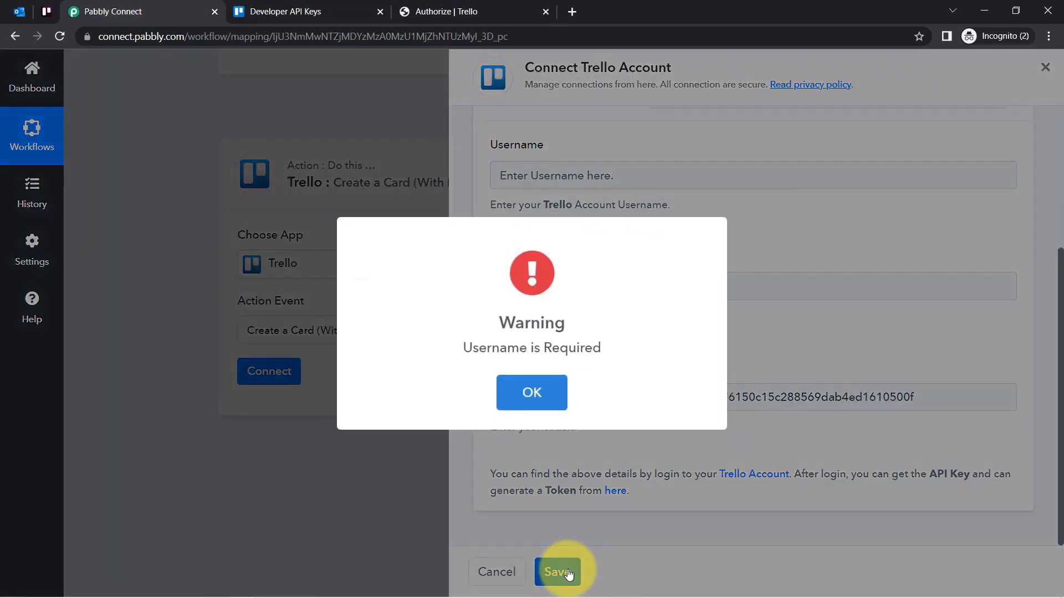
pyautogui.click(547, 389)
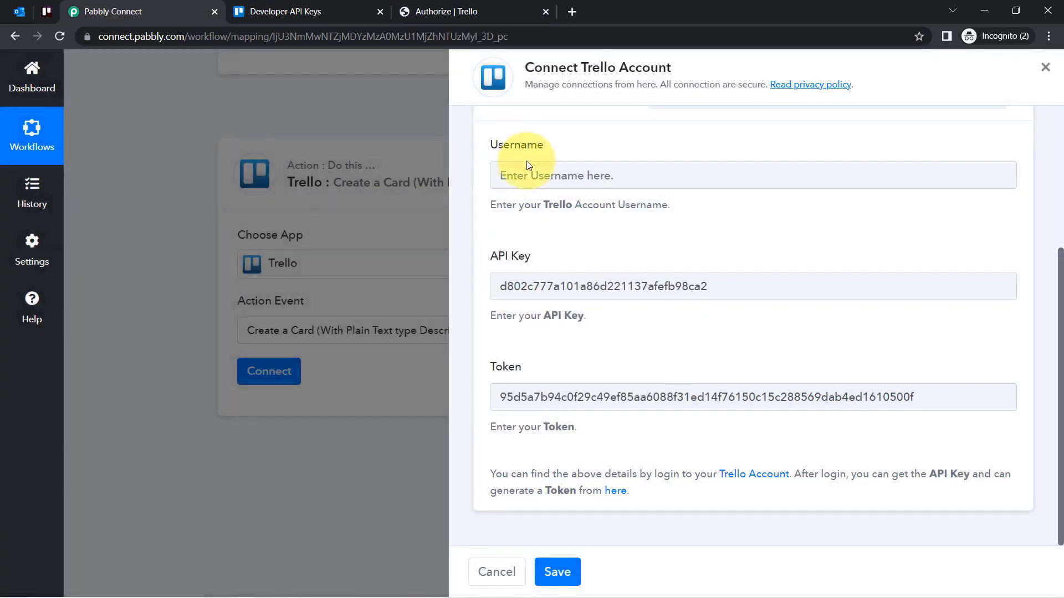
pyautogui.click(535, 167)
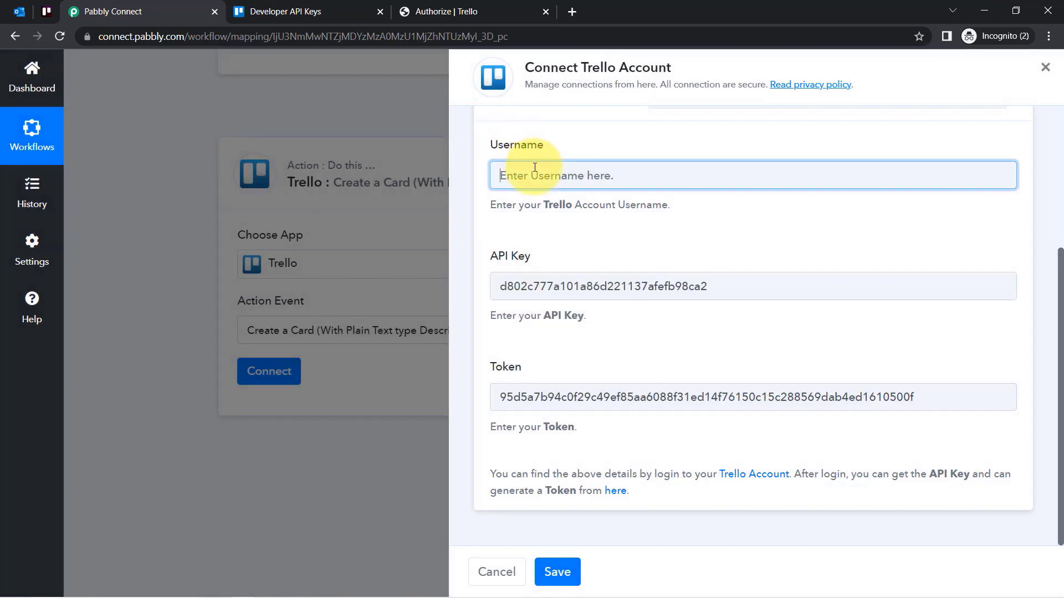
pyautogui.hotkey('ctrl', 'v')
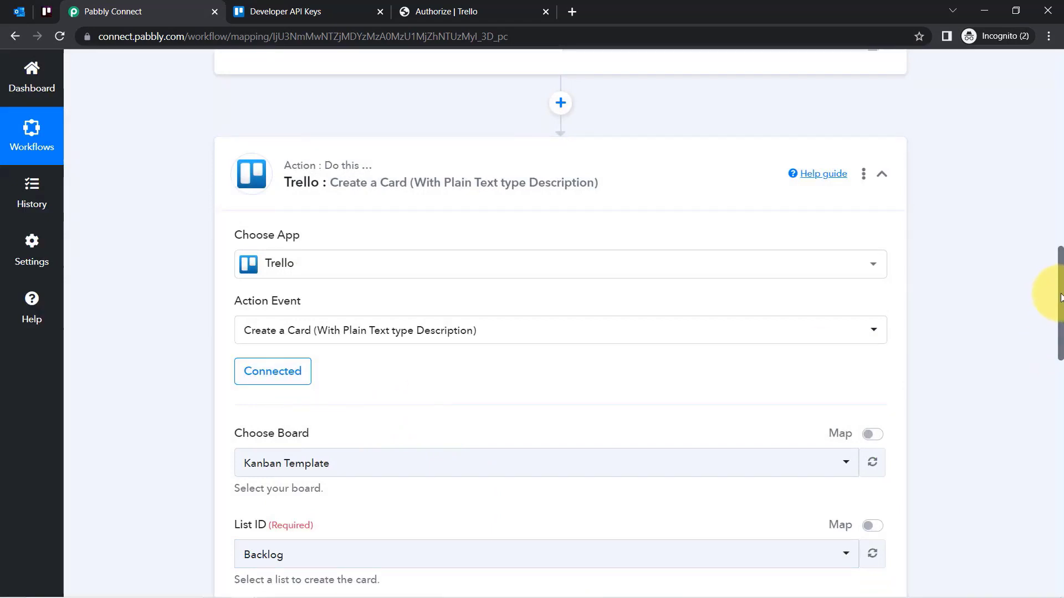
pyautogui.moveTo(1060, 297); pyautogui.dragTo(1060, 355)
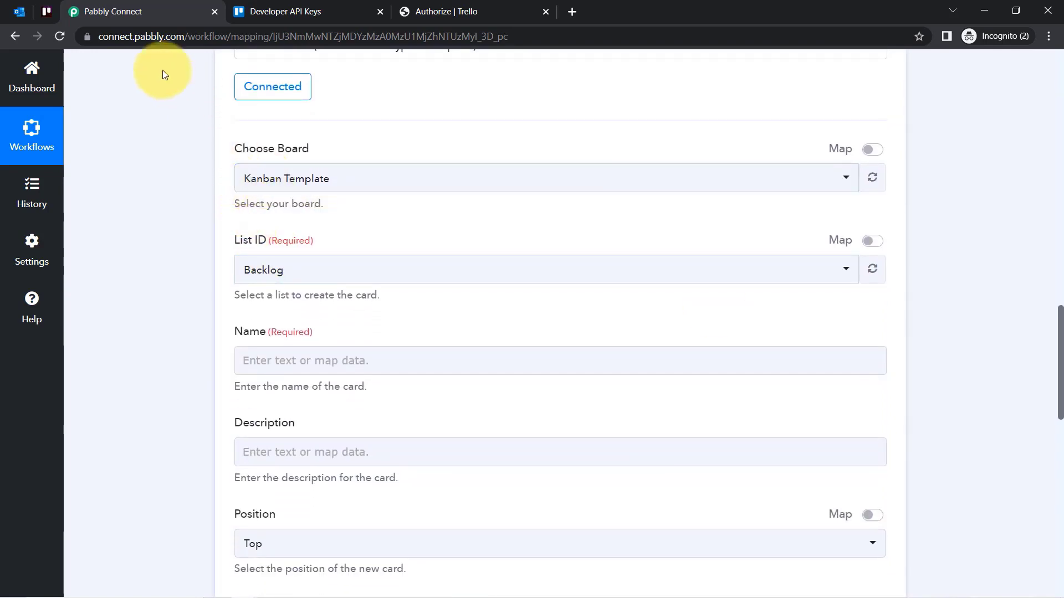
pyautogui.click(43, 11)
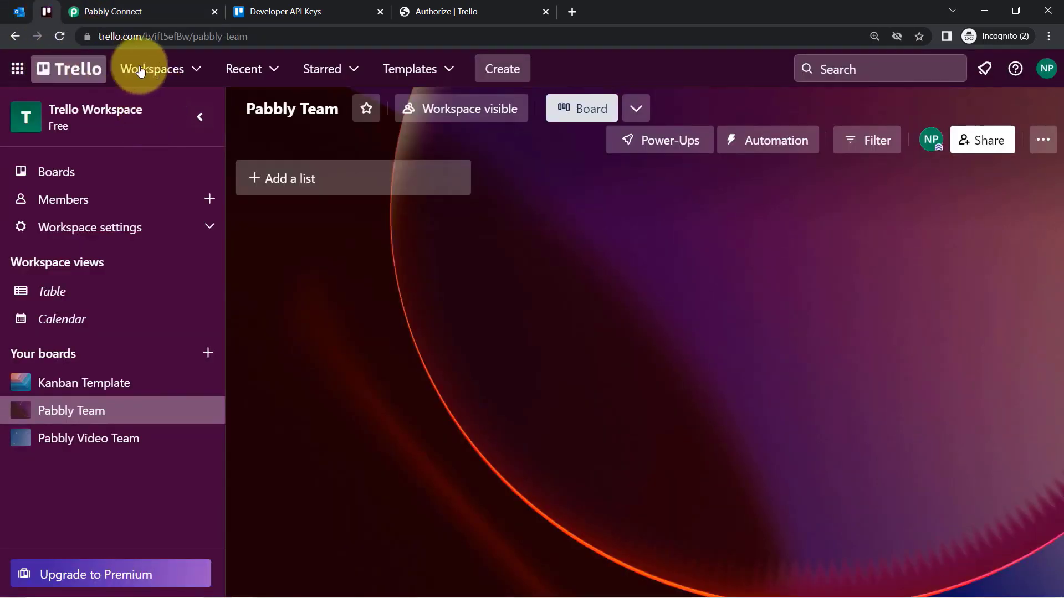
# Choose Pabbly Team as the board in Pabbly Connect's Trello action.
pyautogui.click(182, 69)
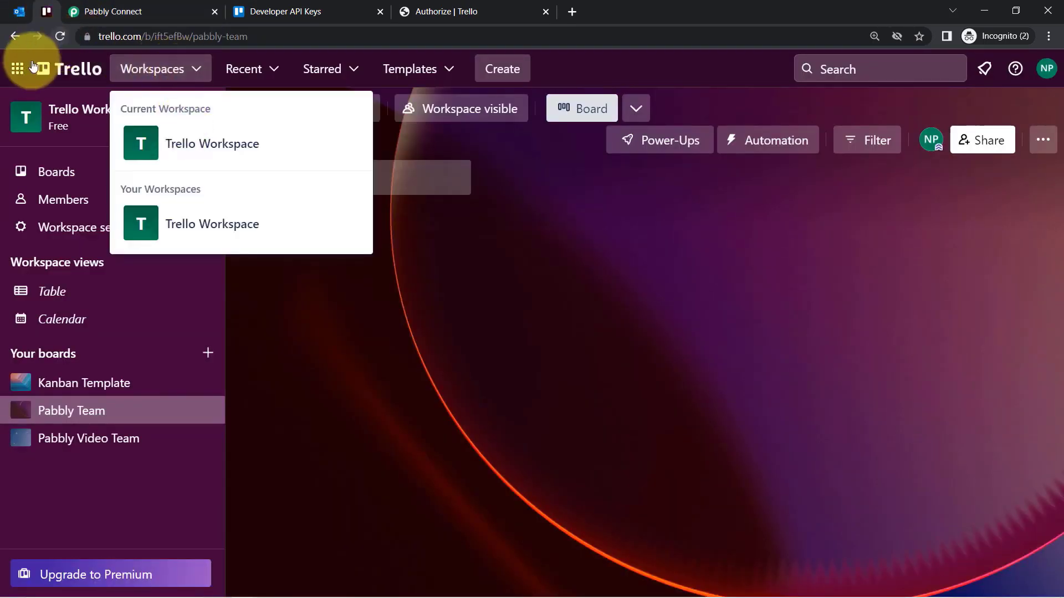
pyautogui.click(12, 67)
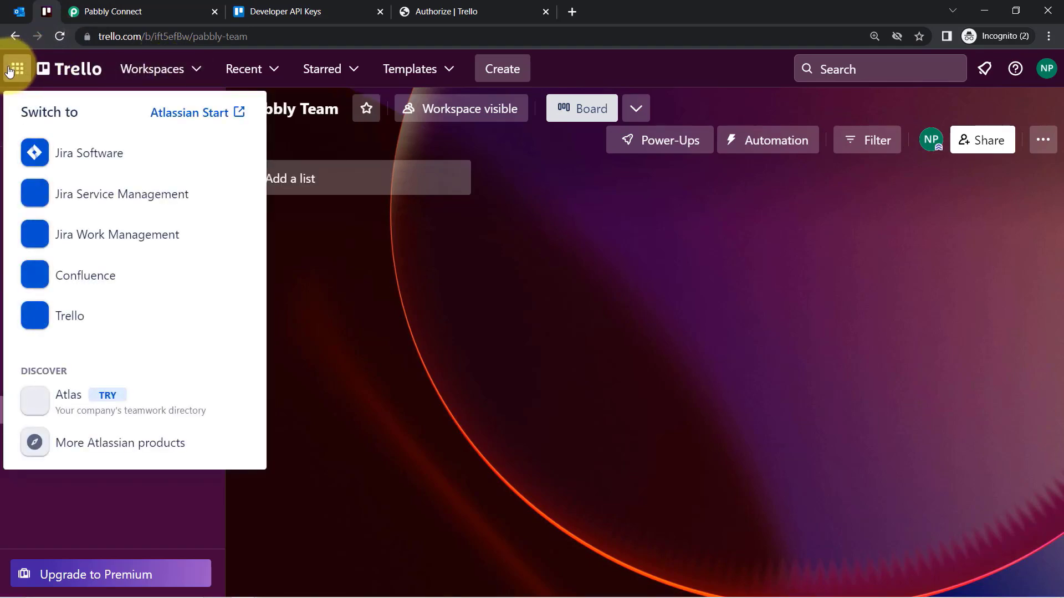
pyautogui.click(366, 274)
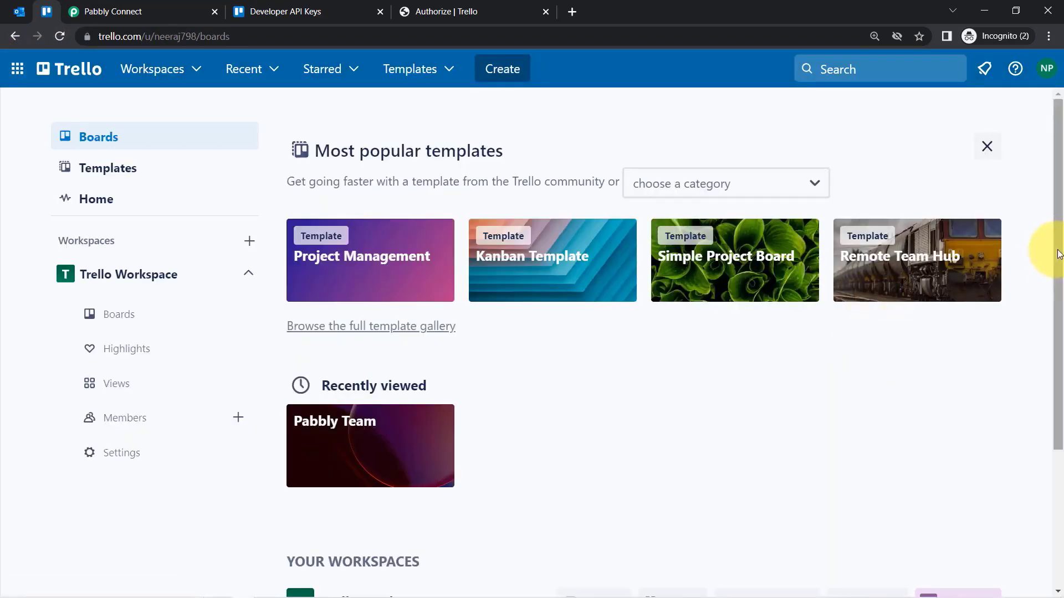
pyautogui.moveTo(1057, 252); pyautogui.dragTo(1060, 366)
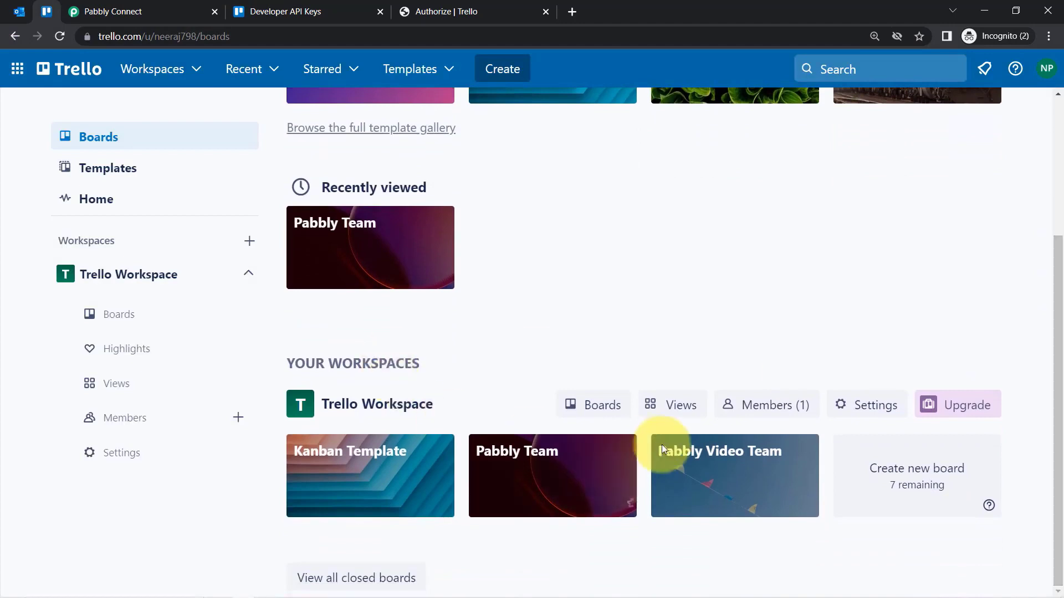
pyautogui.click(90, 6)
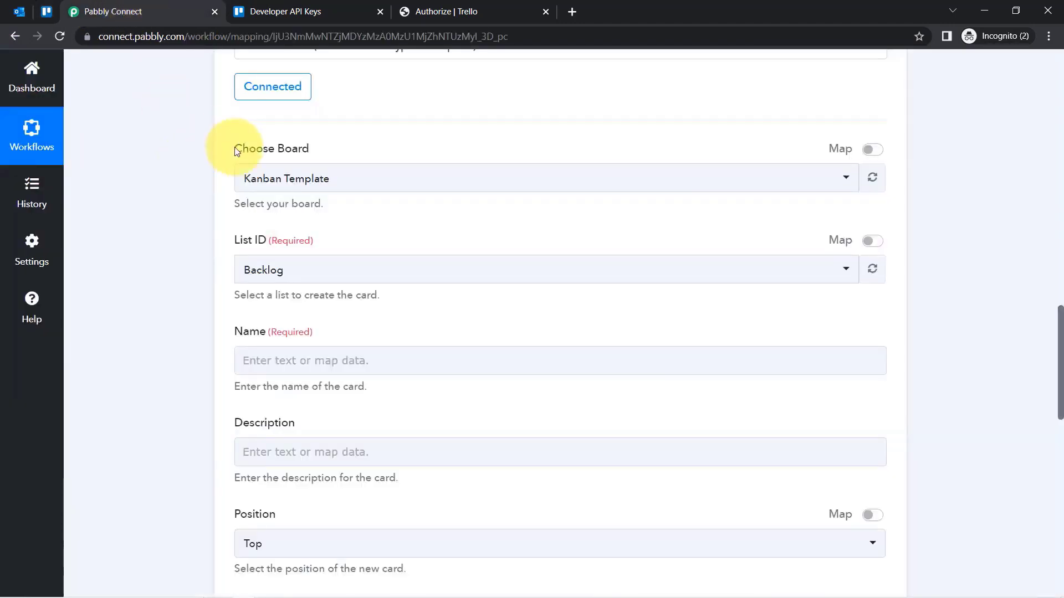
pyautogui.click(259, 183)
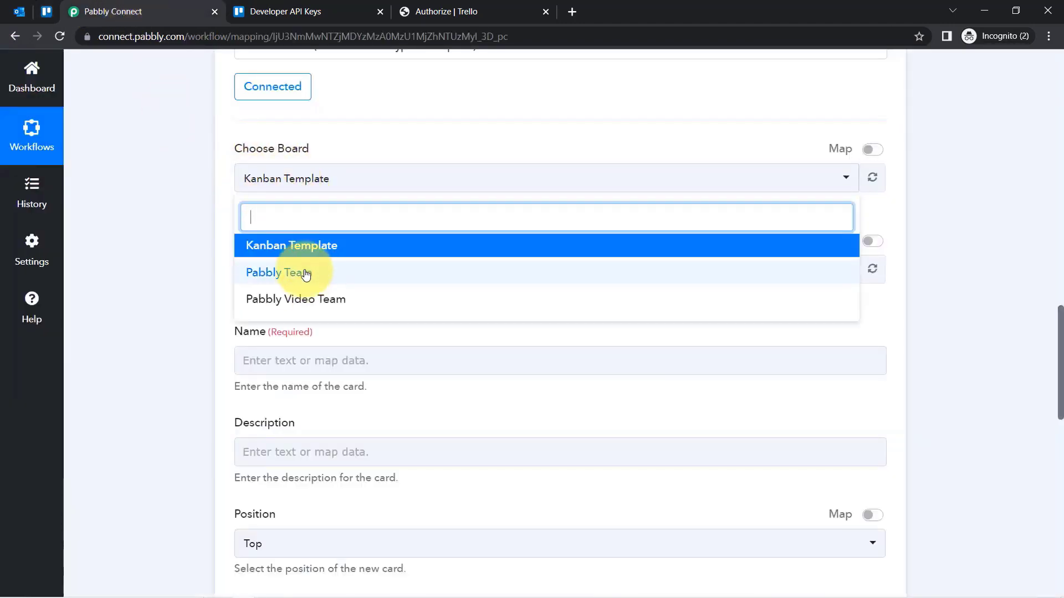
pyautogui.click(11, 11)
pyautogui.click(46, 11)
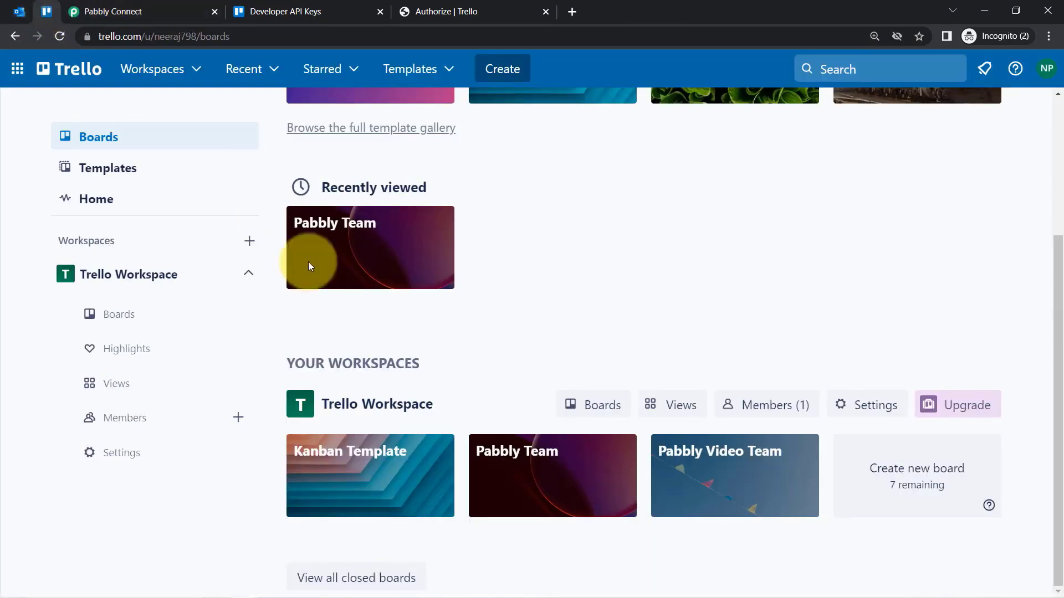
pyautogui.click(528, 452)
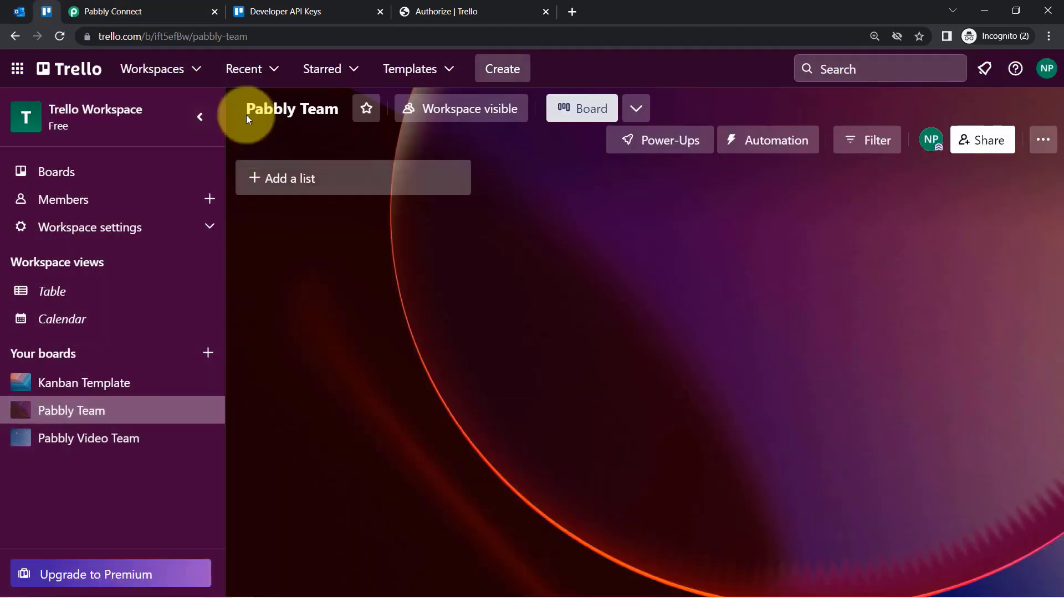
pyautogui.click(172, 11)
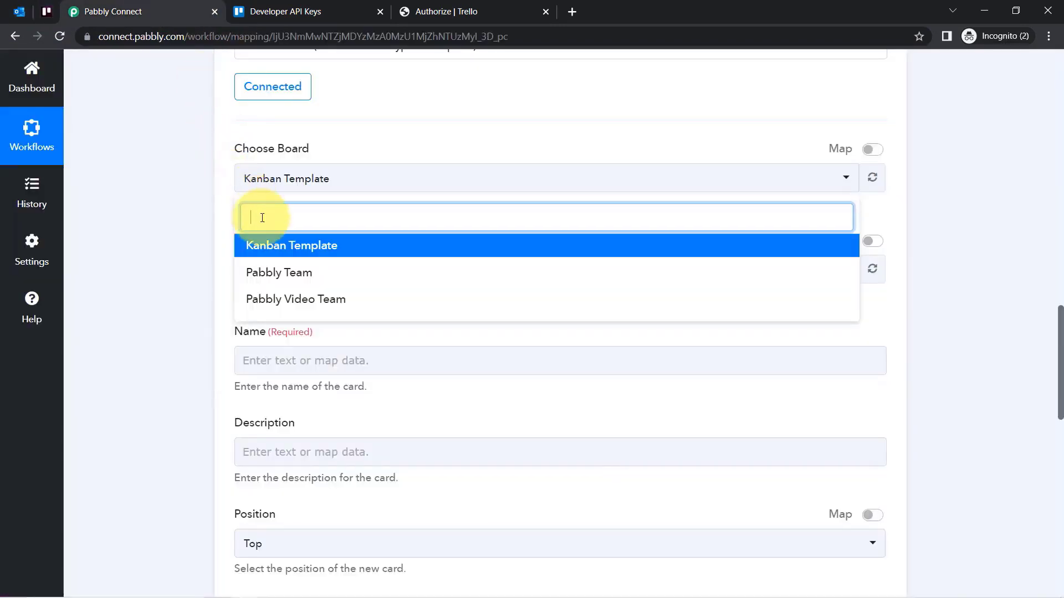
pyautogui.click(266, 274)
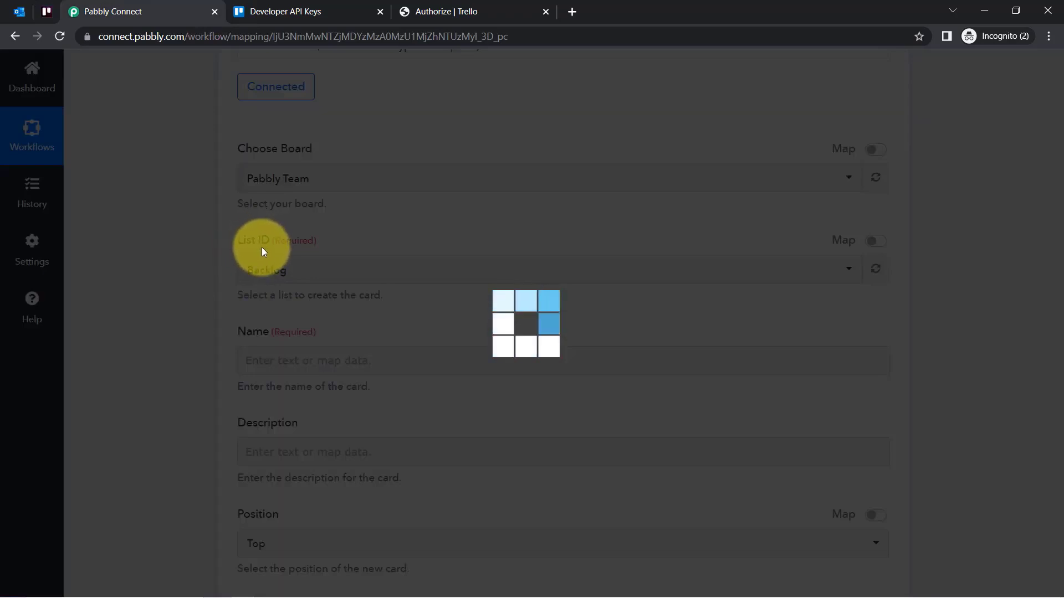
# Add an 'Incoming Emails' list to the Pabbly Team board in Trello.
pyautogui.click(47, 11)
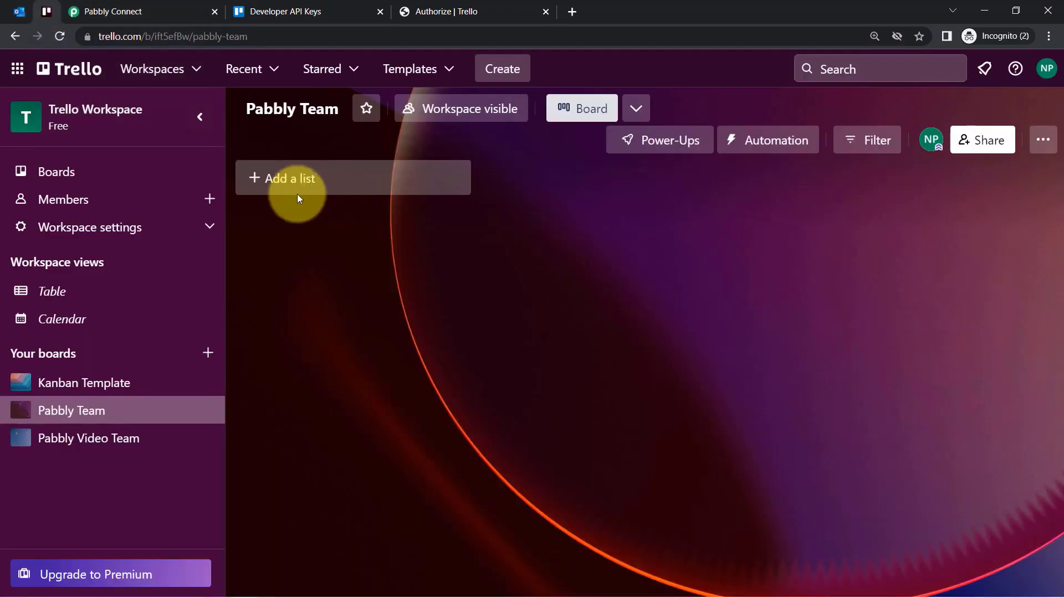
pyautogui.click(281, 178)
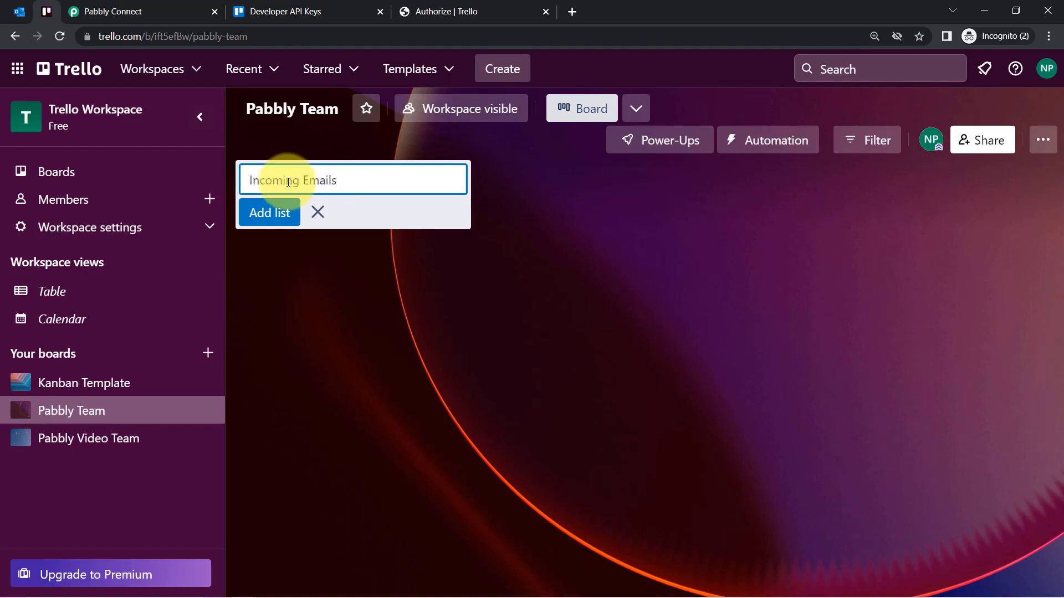
pyautogui.click(261, 214)
pyautogui.click(147, 7)
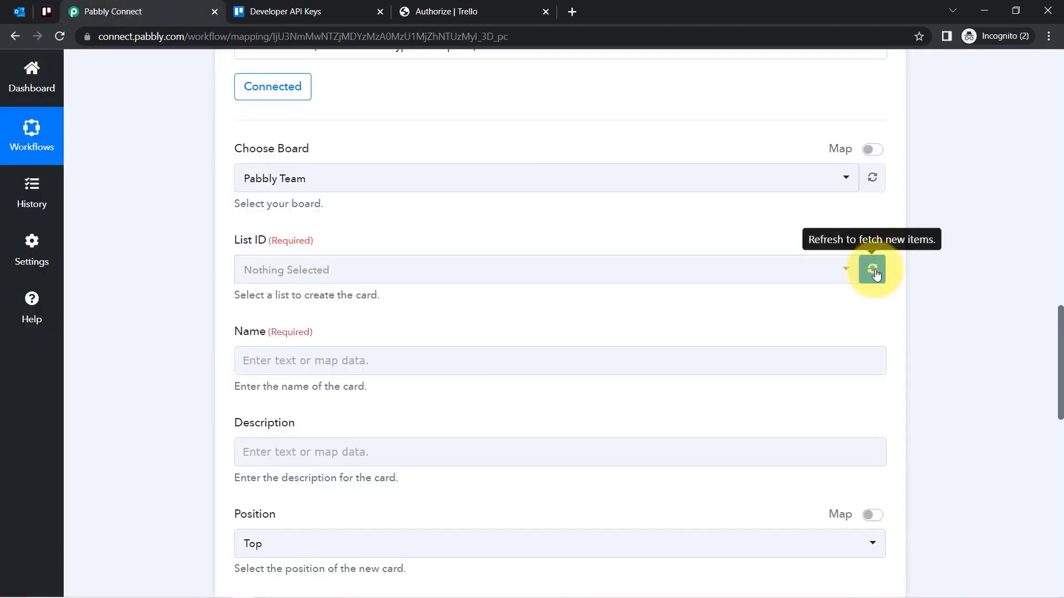
# Refresh the List ID options and select Incoming Emails as the card's list.
pyautogui.click(874, 272)
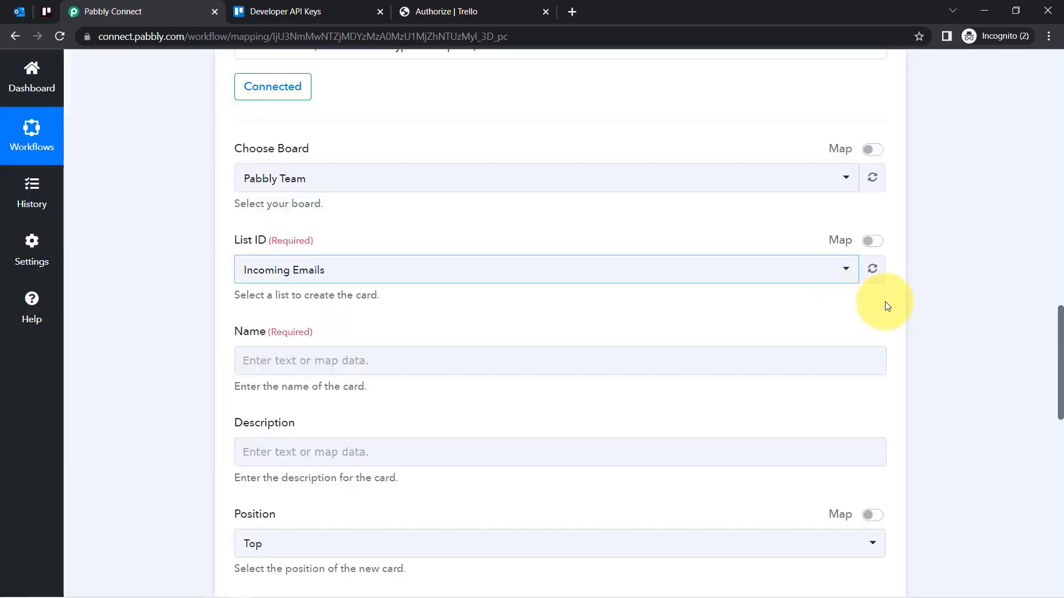
pyautogui.click(295, 274)
pyautogui.click(281, 339)
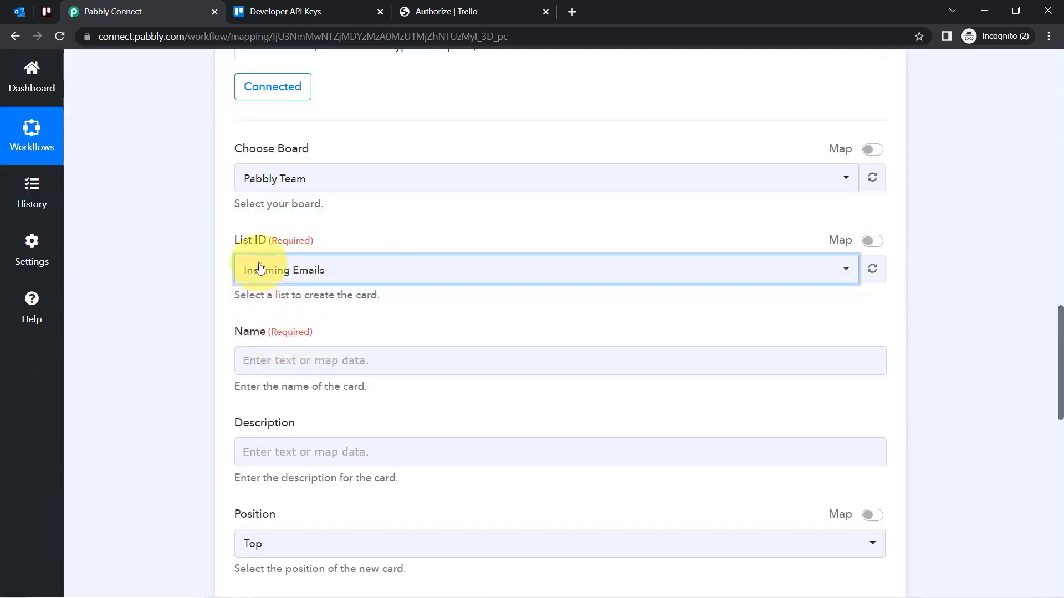
pyautogui.moveTo(242, 339); pyautogui.dragTo(1061, 339)
pyautogui.scroll(-2, 1061, 334)
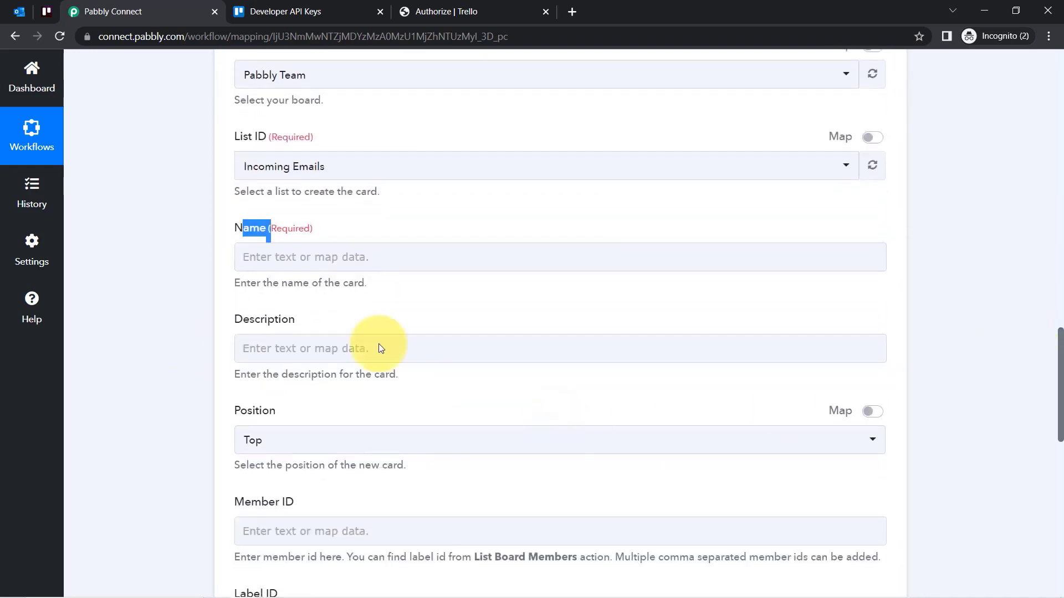
pyautogui.click(286, 255)
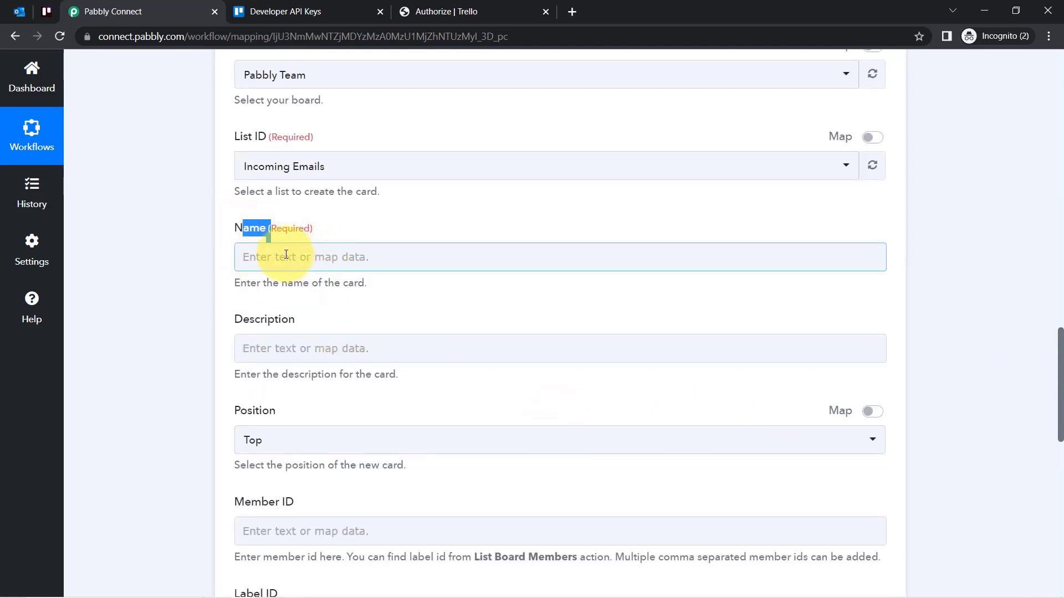
pyautogui.moveTo(1061, 347); pyautogui.dragTo(1058, 209)
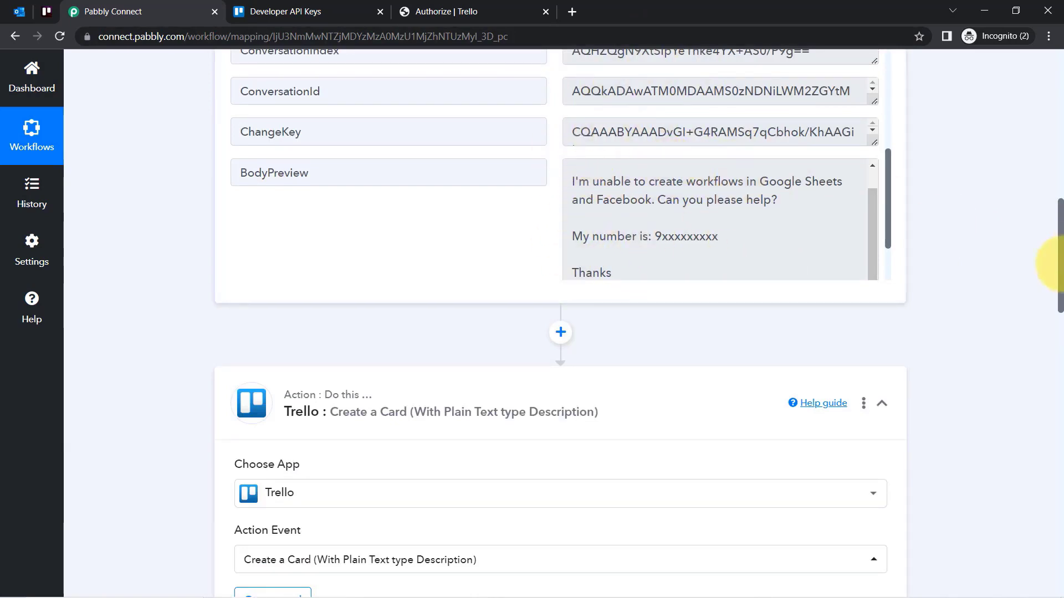
pyautogui.moveTo(1061, 267); pyautogui.dragTo(1061, 420)
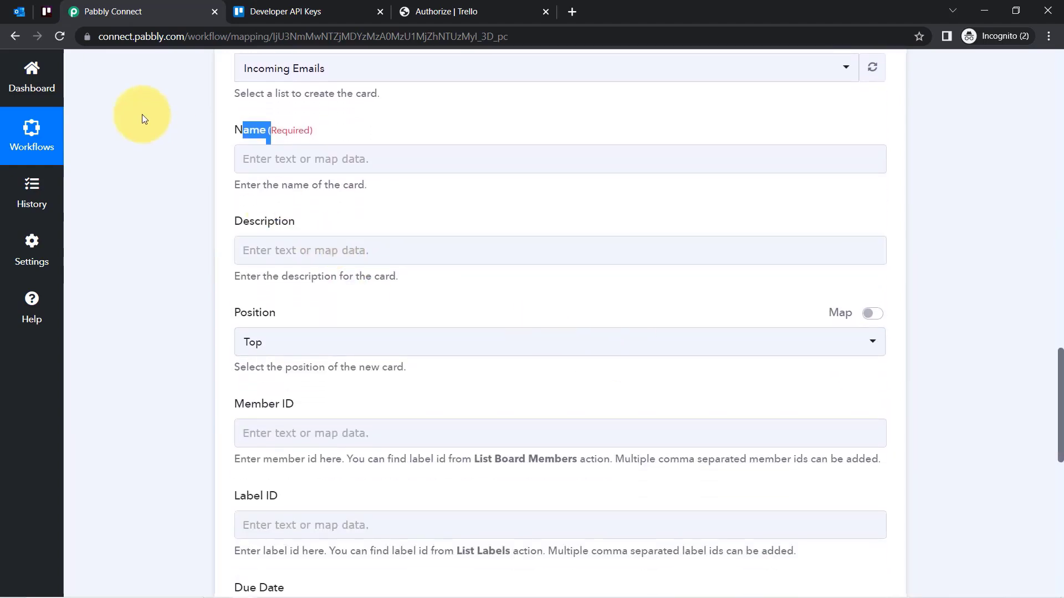
# Map the Office 365 New Mail Subject into the card Name.
pyautogui.click(285, 159)
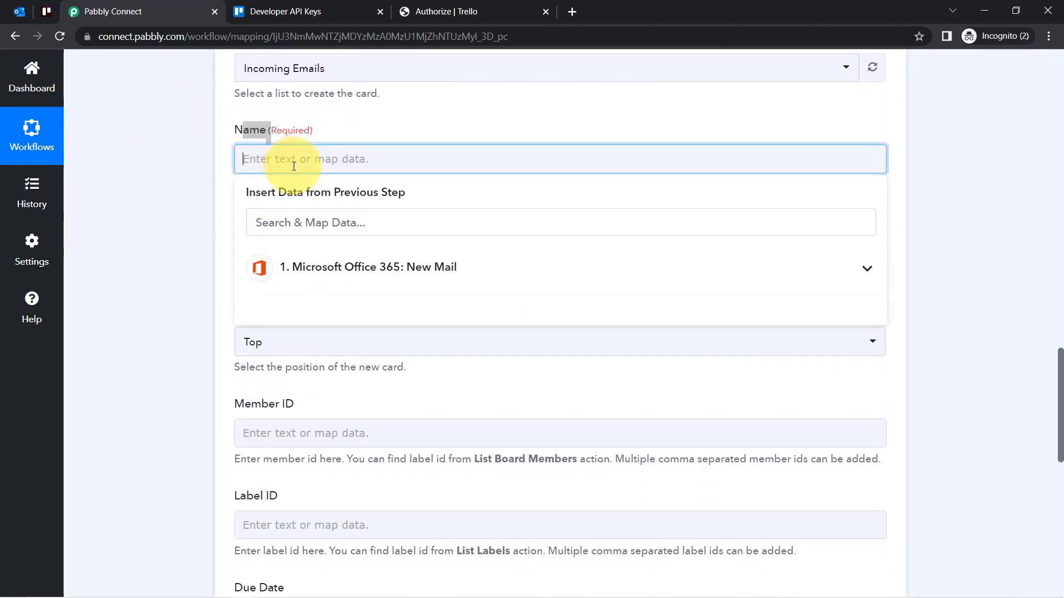
pyautogui.click(299, 268)
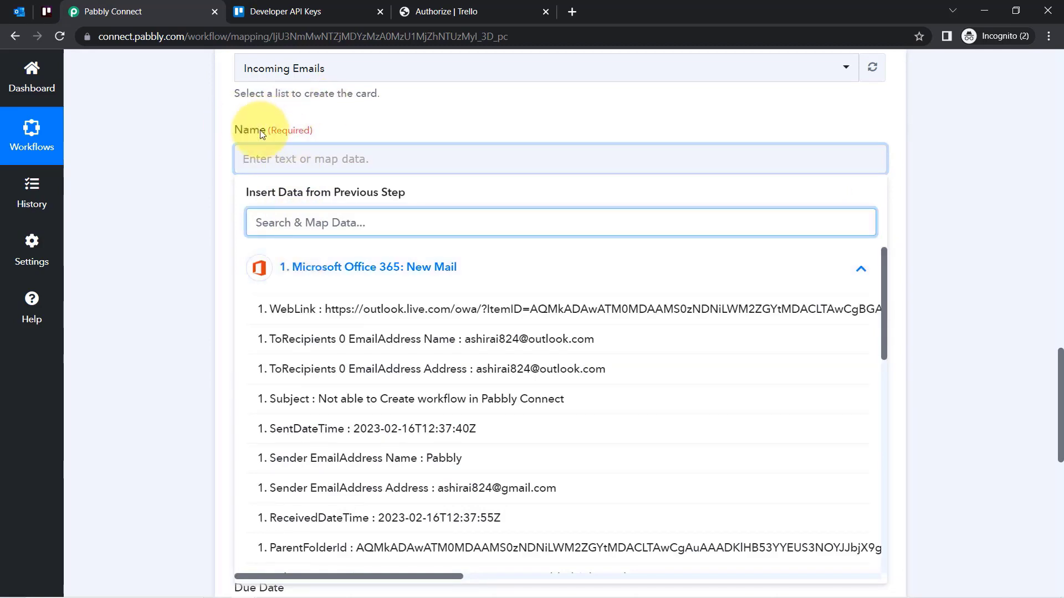
pyautogui.click(342, 409)
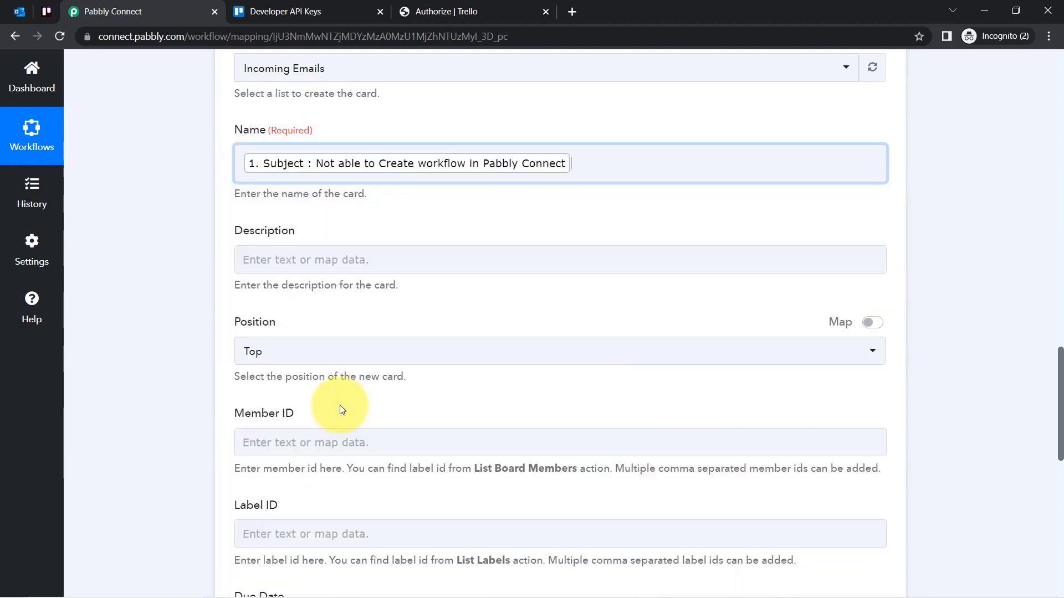
# Search 'bod' and map the email's BodyPreview into the card Description.
pyautogui.click(174, 250)
pyautogui.click(271, 258)
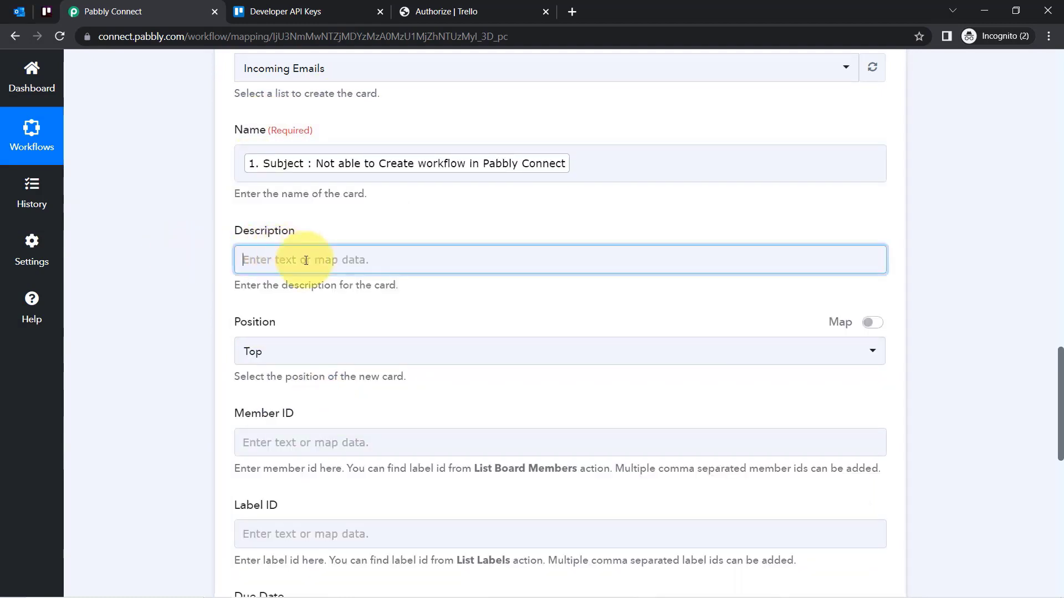
pyautogui.write('body')
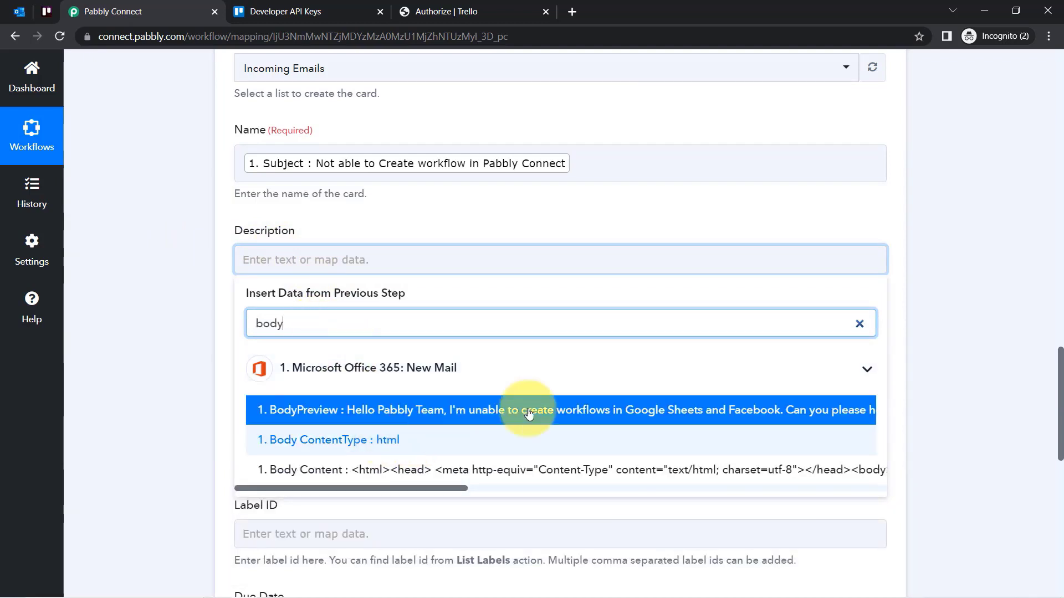
pyautogui.click(501, 410)
pyautogui.click(153, 352)
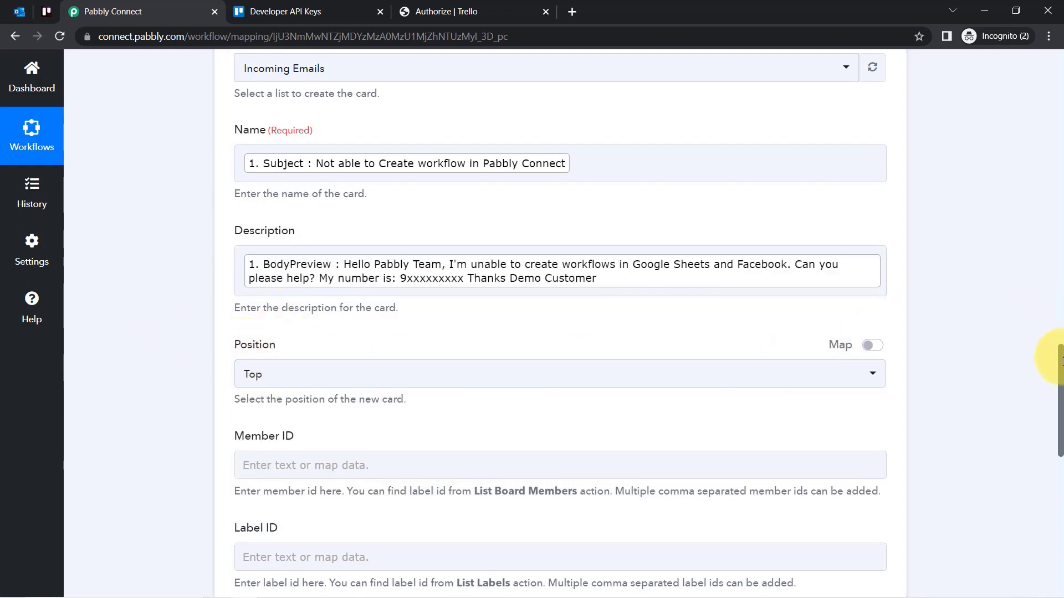
pyautogui.moveTo(1061, 360); pyautogui.dragTo(1047, 423)
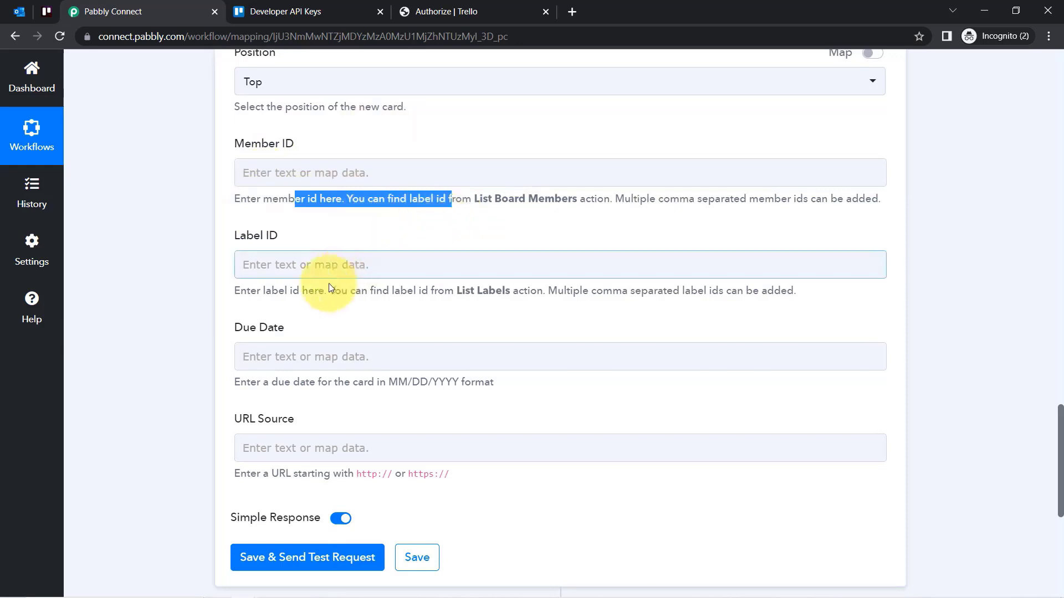
# Save the Trello action and send a test request that creates the card.
pyautogui.moveTo(327, 291); pyautogui.dragTo(392, 293)
pyautogui.click(311, 505)
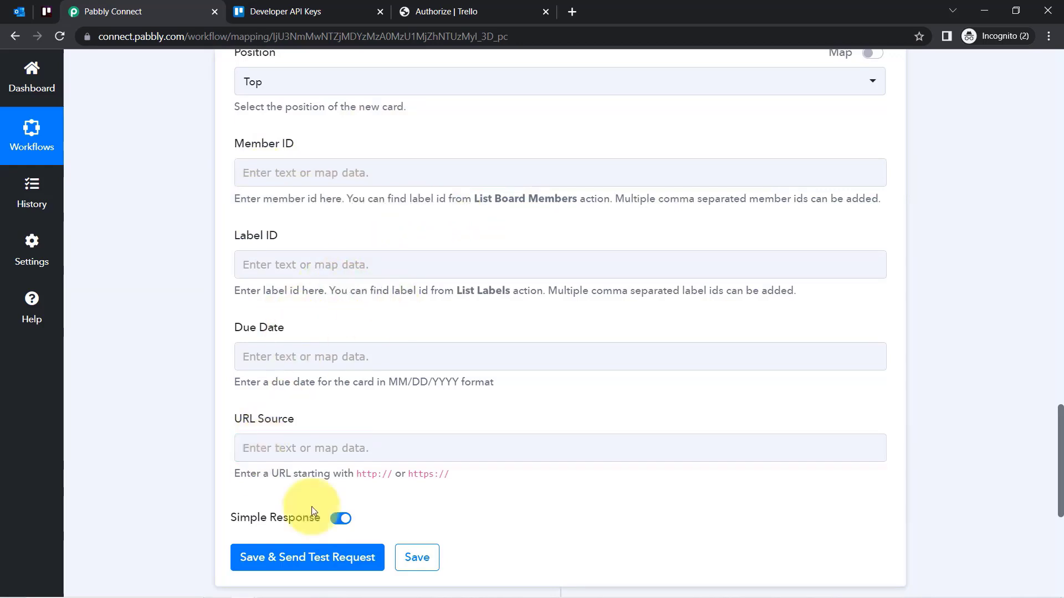
pyautogui.click(265, 560)
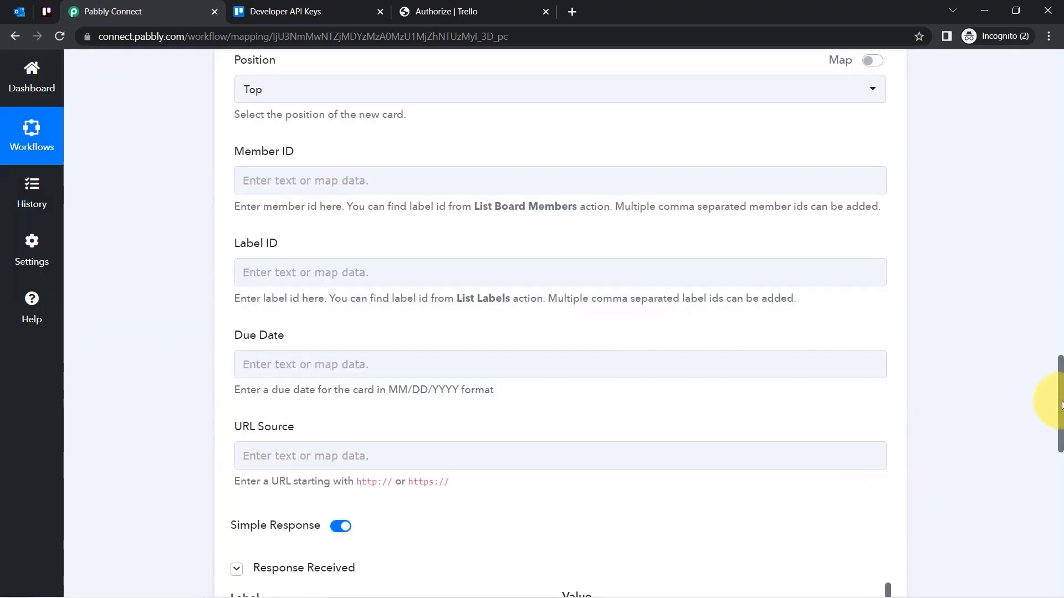
pyautogui.moveTo(1062, 405); pyautogui.dragTo(1059, 451)
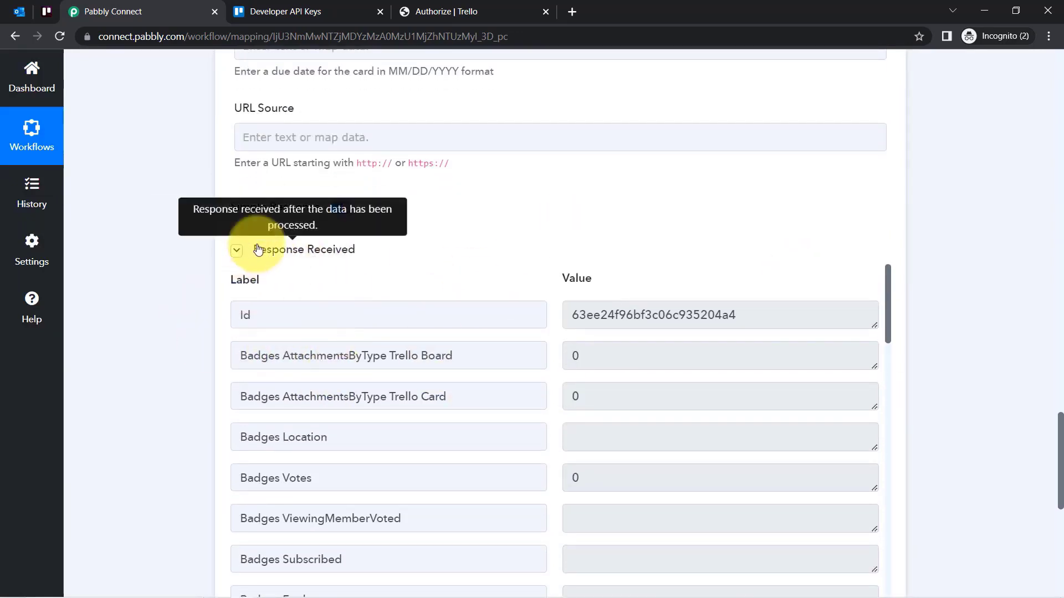
pyautogui.click(47, 11)
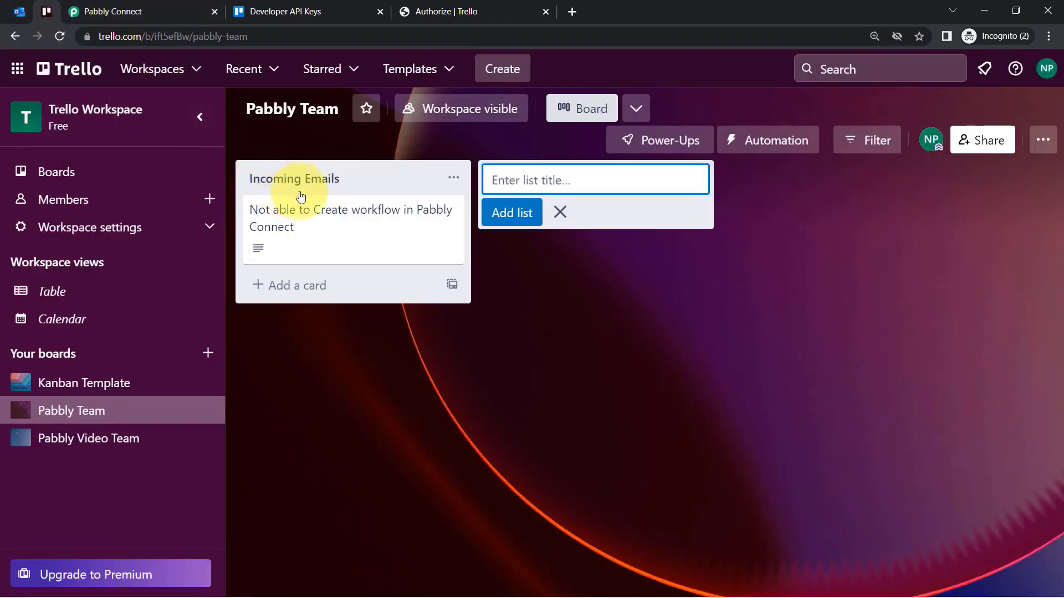
# Open the new Incoming Emails card to verify its subject and description text.
pyautogui.click(265, 232)
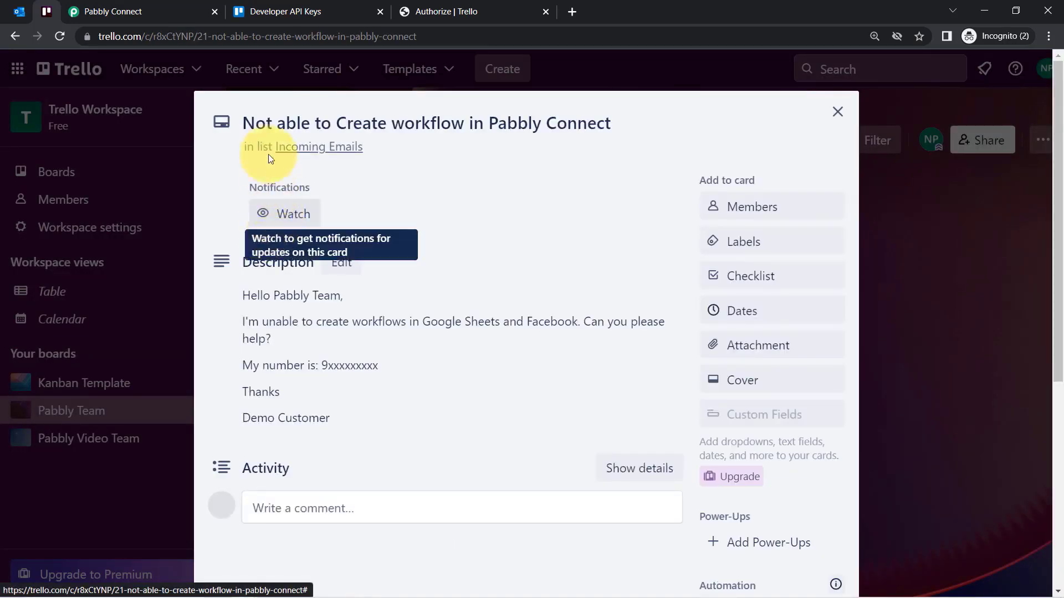
pyautogui.moveTo(255, 123); pyautogui.dragTo(546, 127)
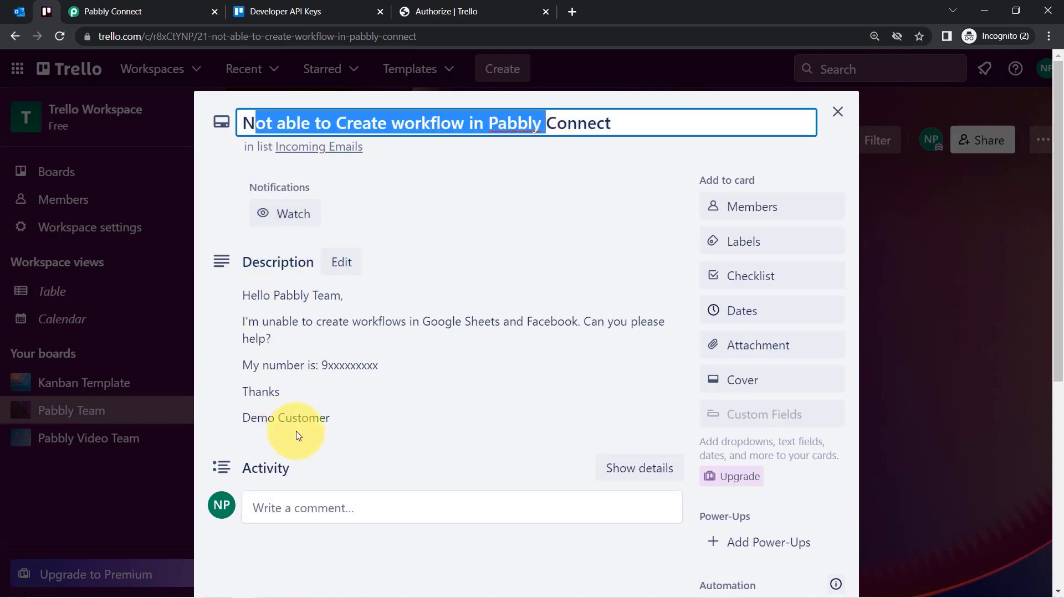
pyautogui.click(18, 21)
# Review the trigger response, then collapse the Office 365 trigger and Trello action steps.
pyautogui.click(166, 11)
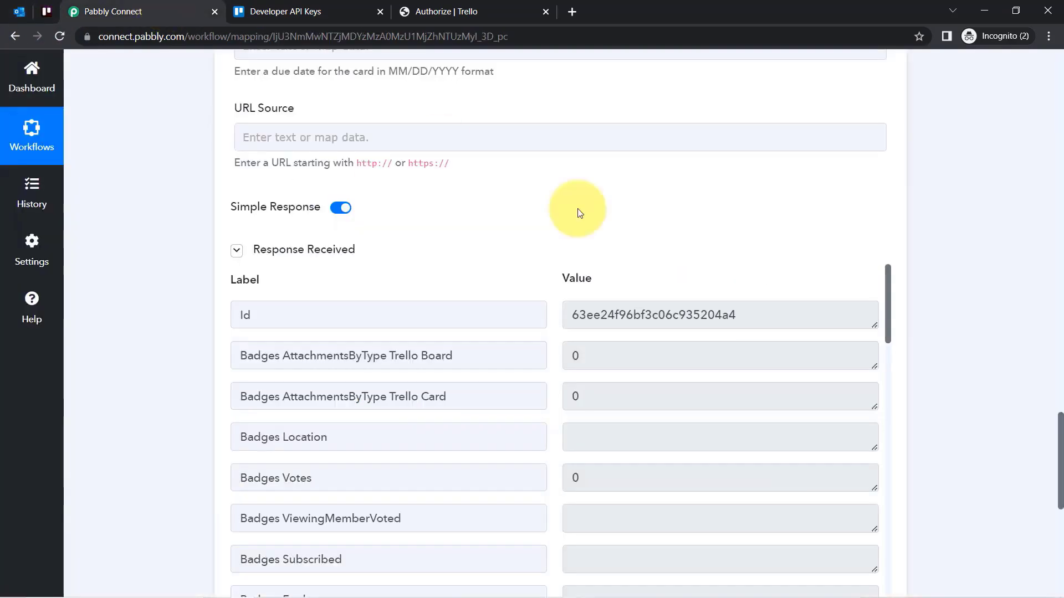
pyautogui.moveTo(1061, 451); pyautogui.dragTo(1046, 50)
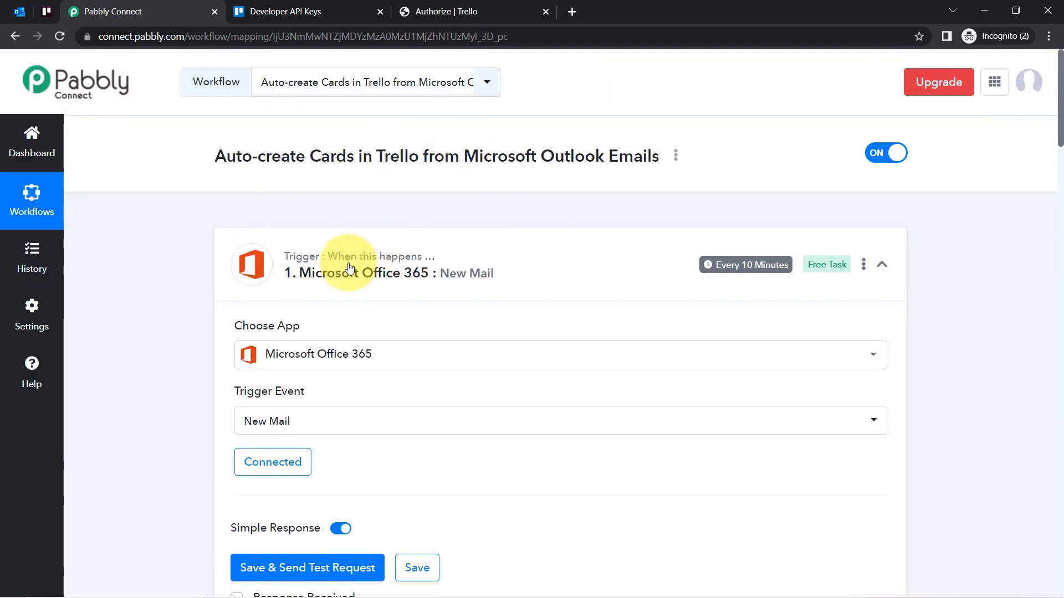
pyautogui.moveTo(744, 269)
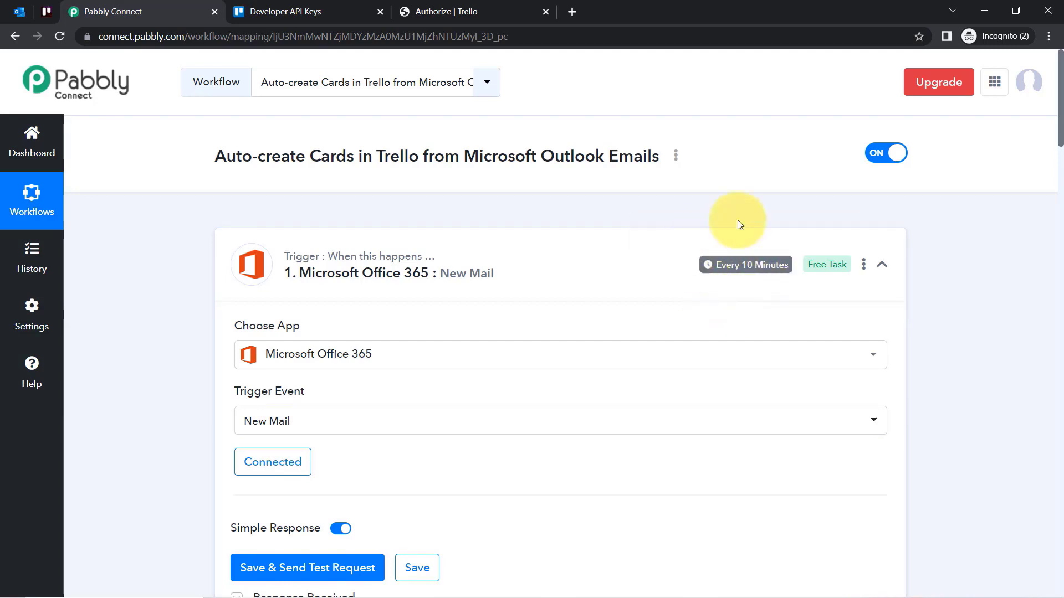
pyautogui.moveTo(1059, 133); pyautogui.dragTo(1057, 208)
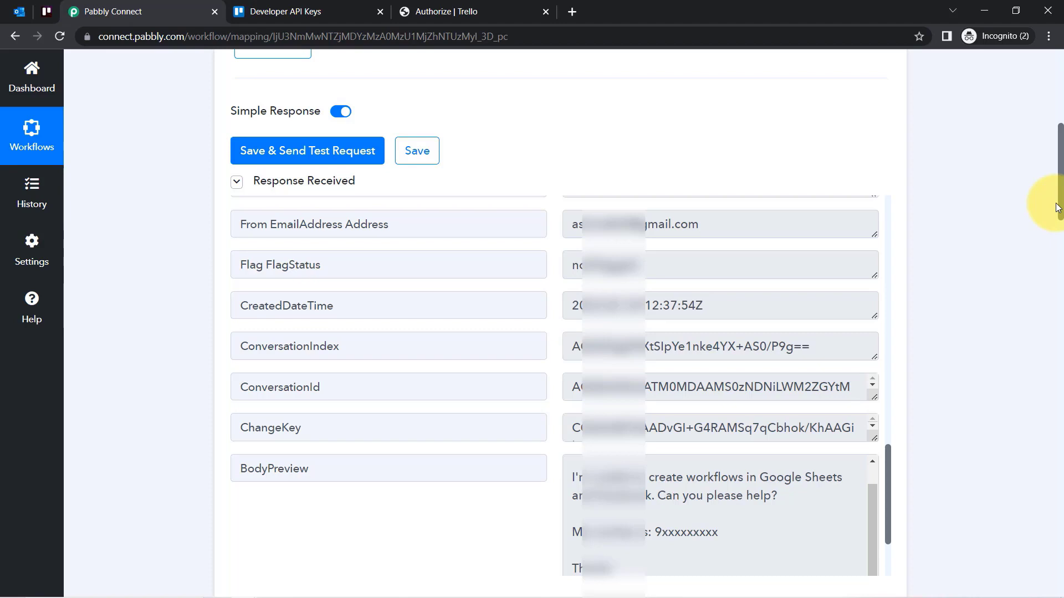
pyautogui.moveTo(1059, 209); pyautogui.dragTo(1059, 209)
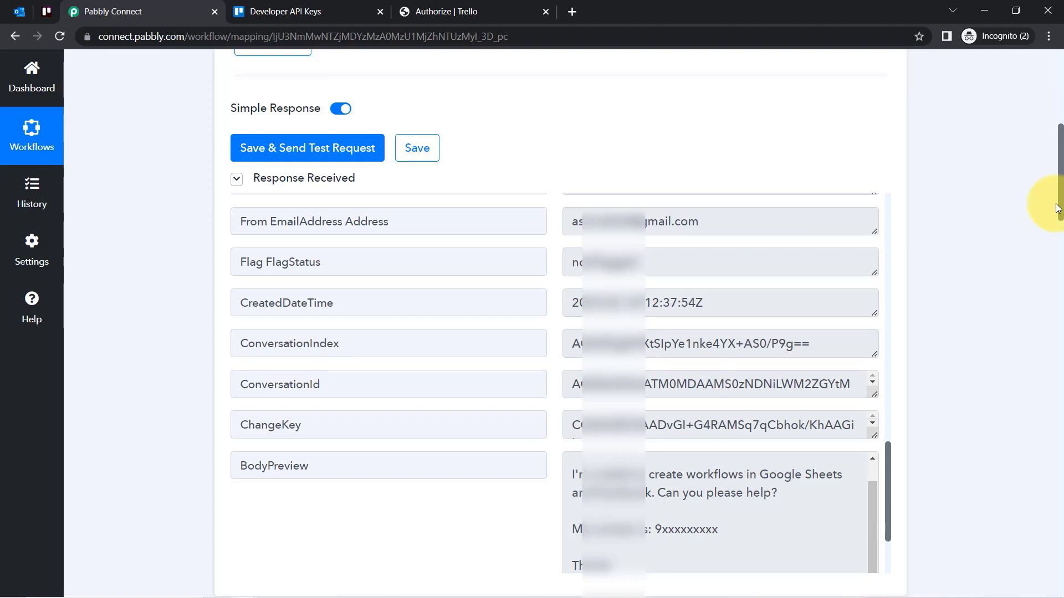
pyautogui.moveTo(1056, 209); pyautogui.dragTo(1039, 83)
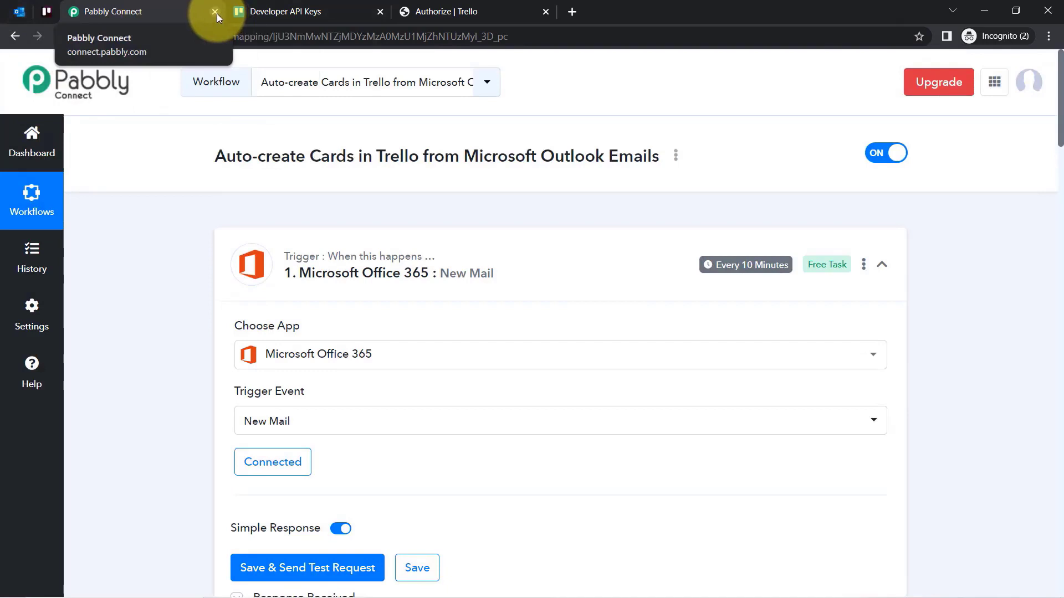
pyautogui.click(319, 254)
pyautogui.click(309, 422)
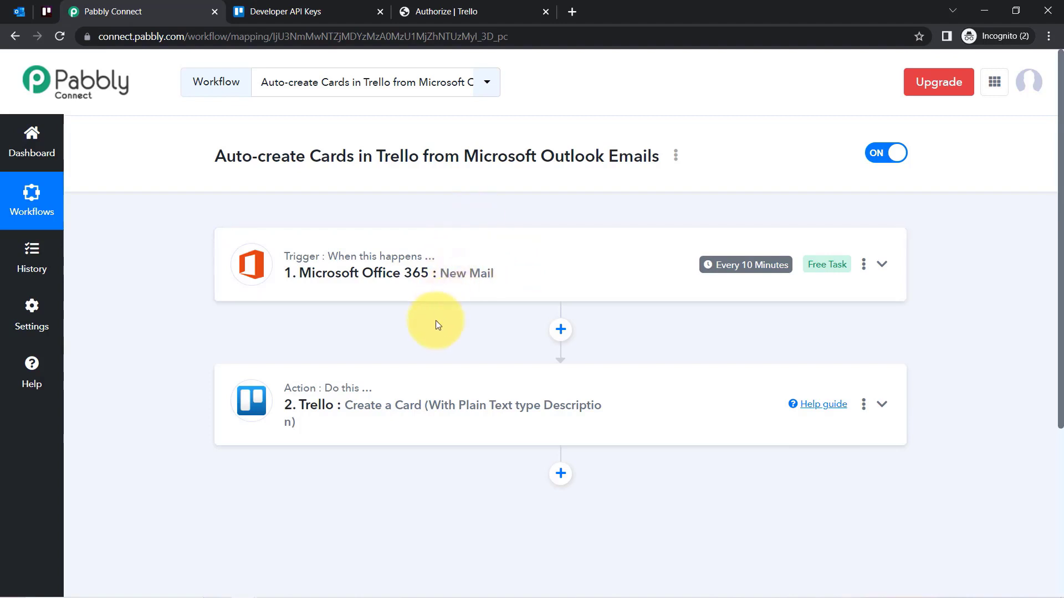
# Expand the Trello action and compare its mapping with the original Outlook email.
pyautogui.click(363, 400)
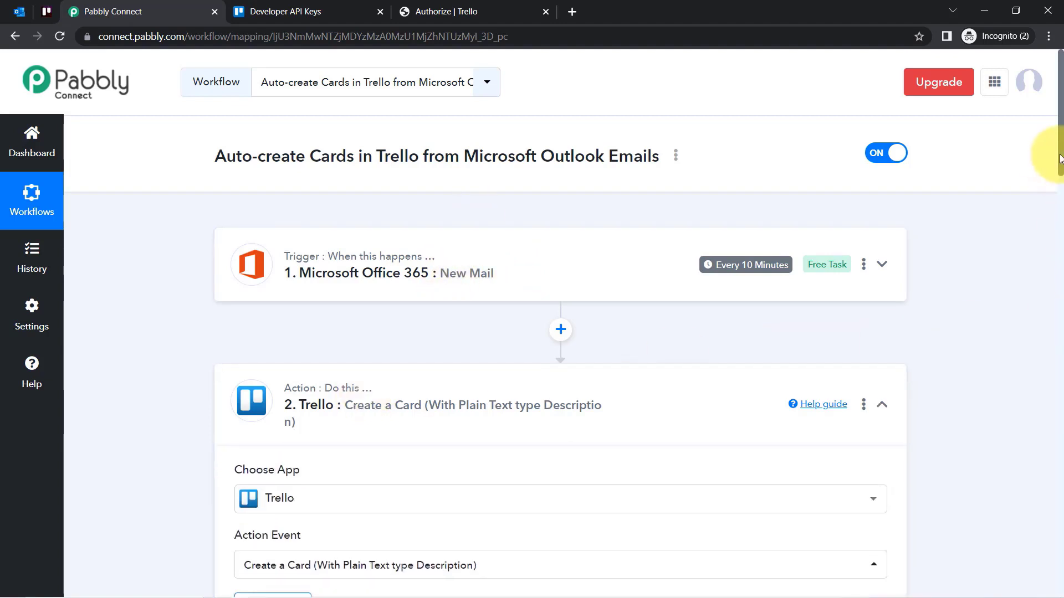
pyautogui.moveTo(1060, 111); pyautogui.dragTo(962, 287)
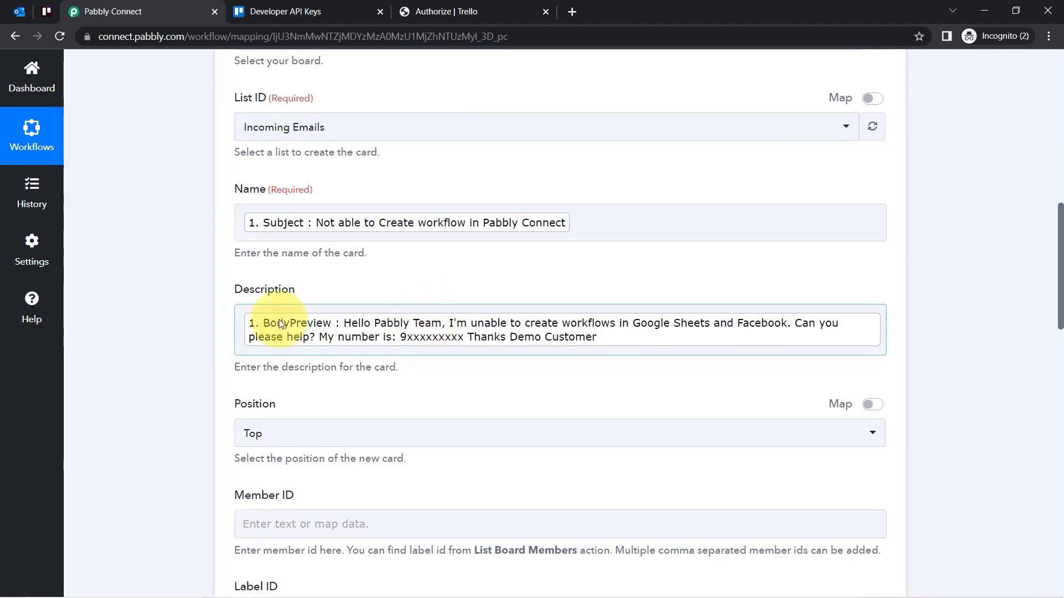
pyautogui.click(20, 11)
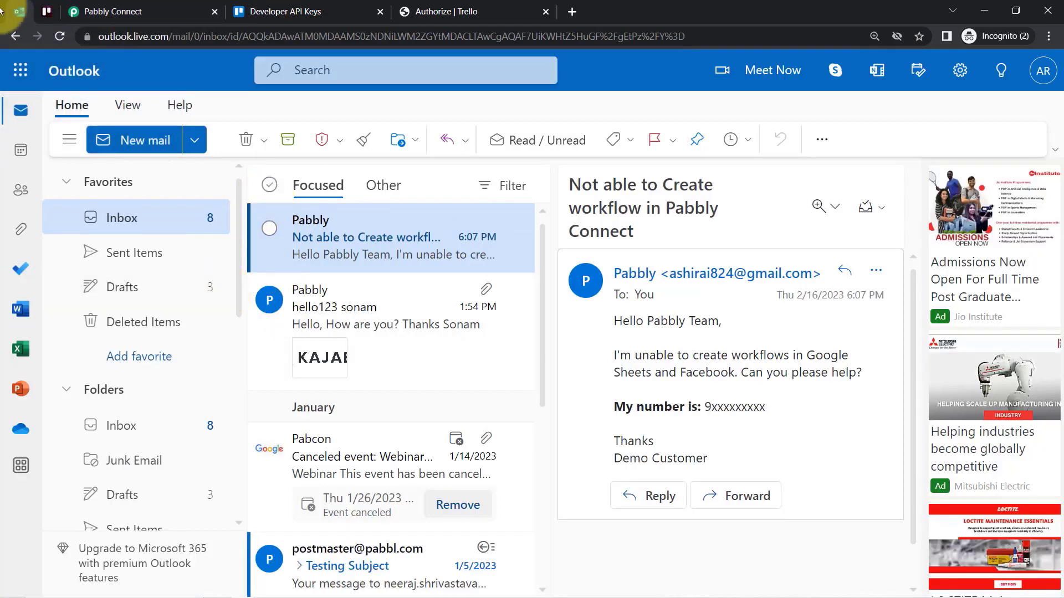
pyautogui.click(183, 11)
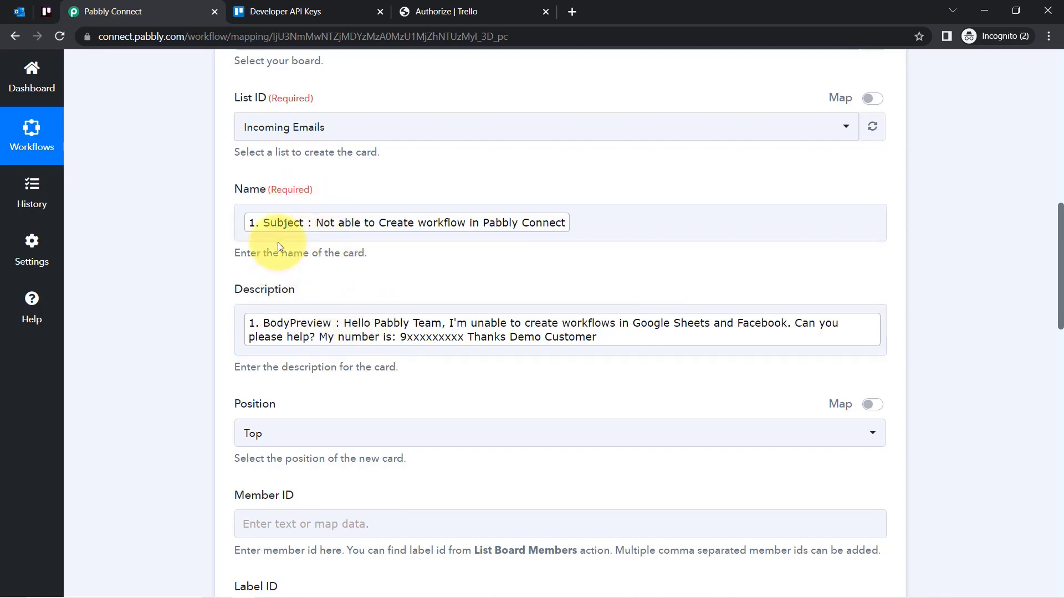
# Inspect the created card's title in Trello, then scroll back to the workflow top.
pyautogui.click(36, 14)
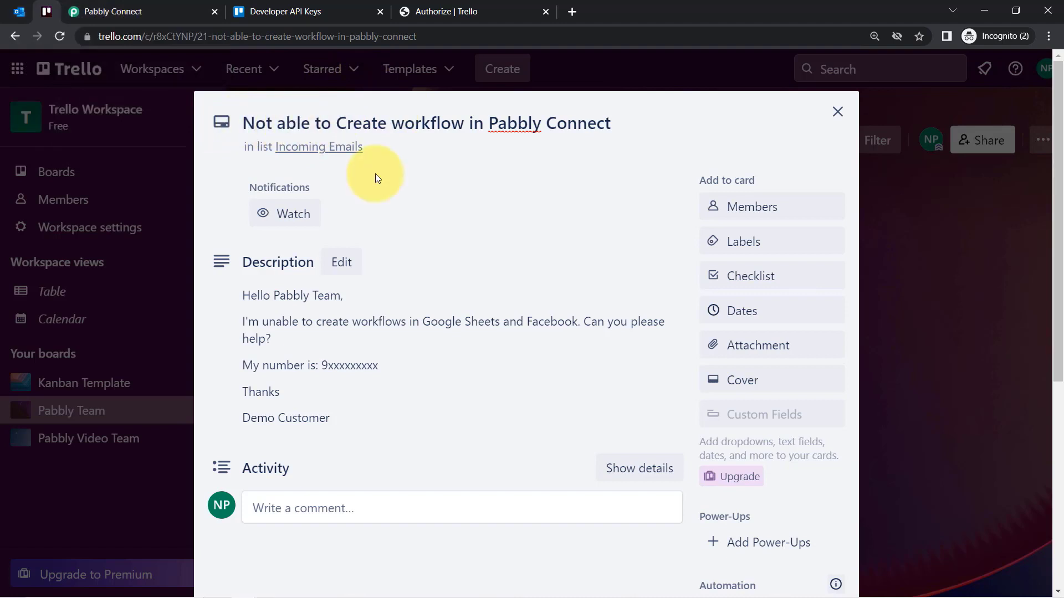
pyautogui.doubleClick(416, 123)
pyautogui.moveTo(499, 126); pyautogui.dragTo(631, 131)
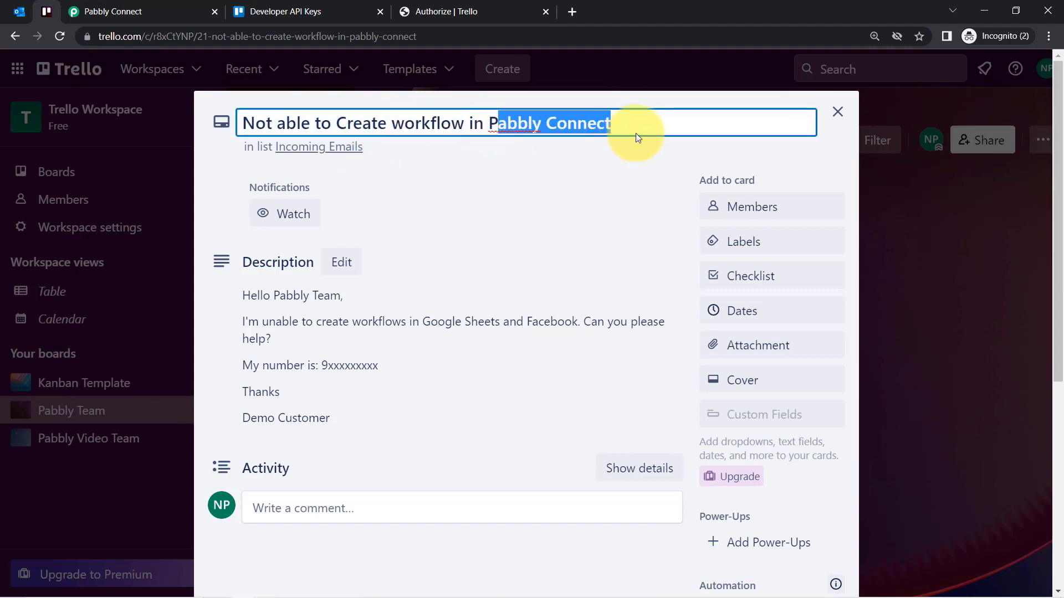
pyautogui.click(178, 11)
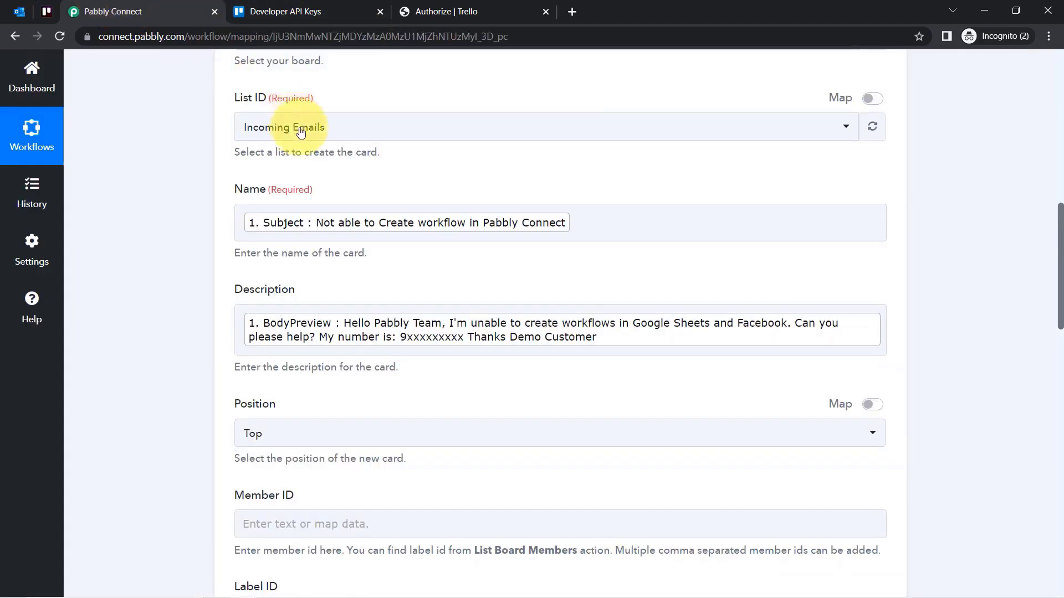
pyautogui.moveTo(1062, 306); pyautogui.dragTo(1042, 164)
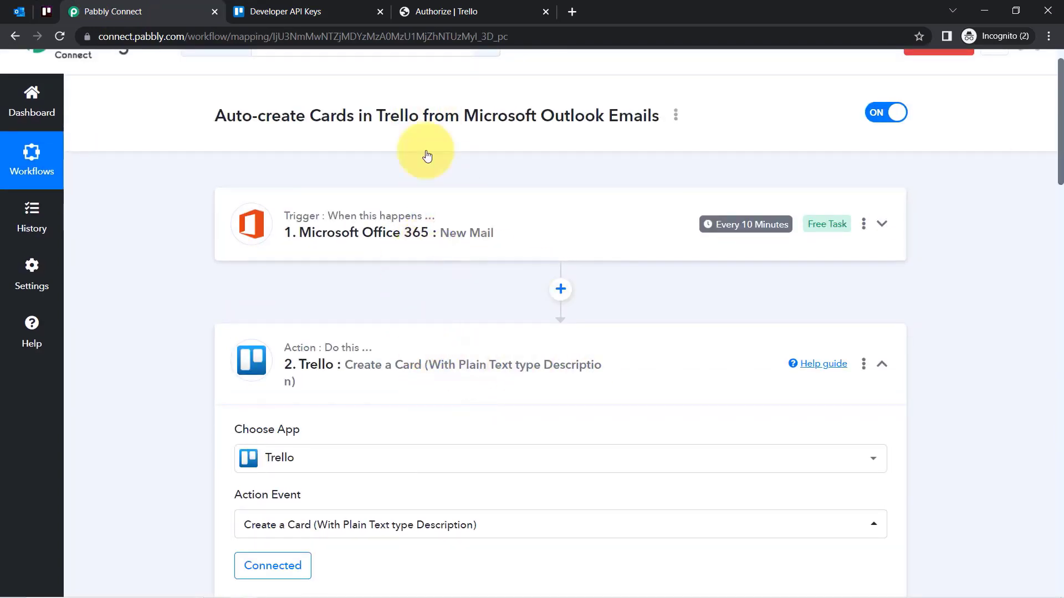
# Add a Filter step after the trigger with the condition Subject Contains.
pyautogui.click(560, 289)
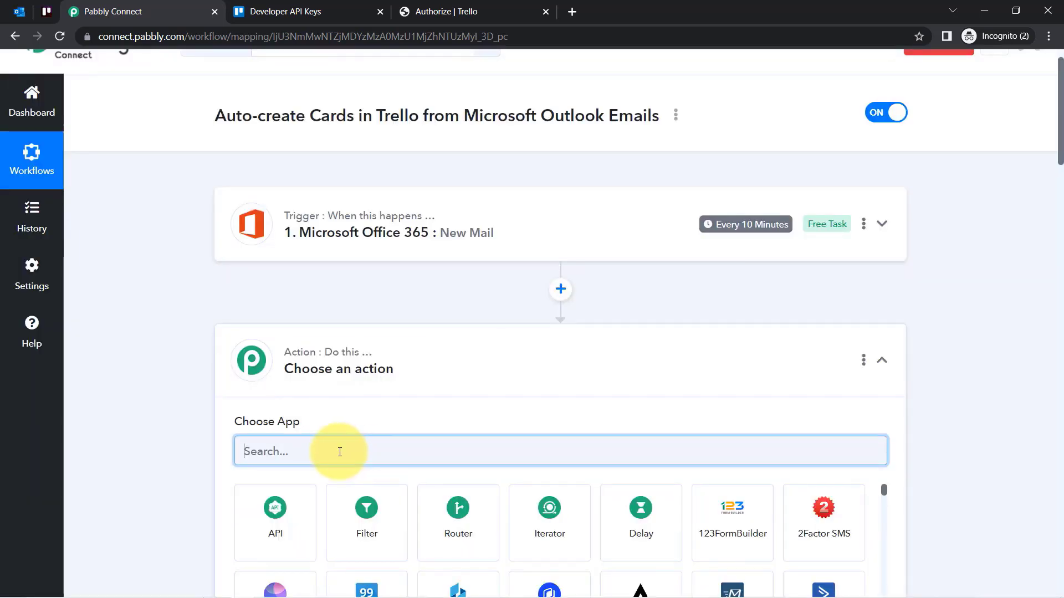
pyautogui.click(370, 523)
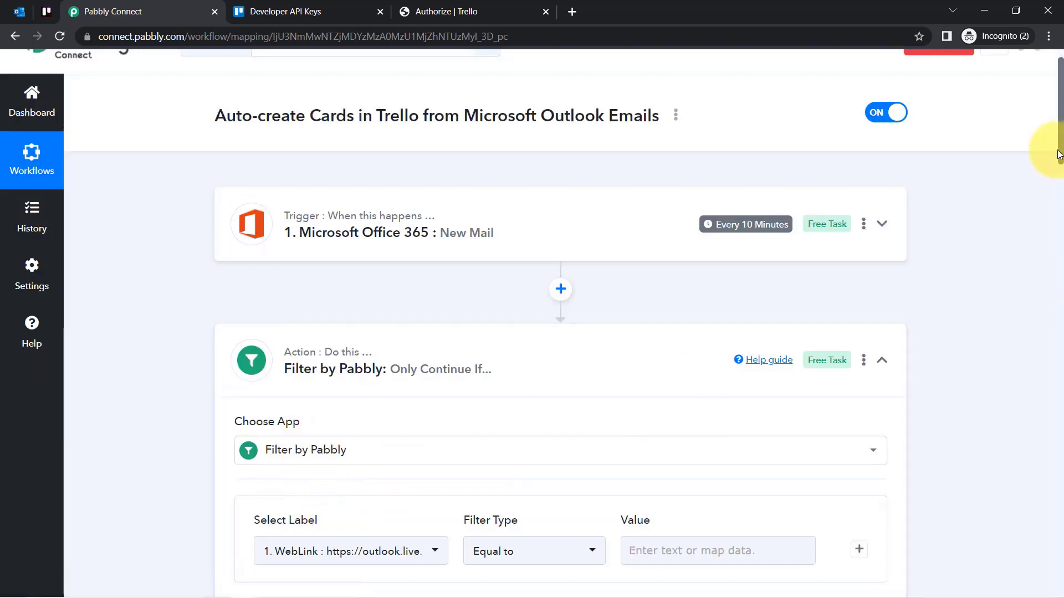
pyautogui.moveTo(1061, 148); pyautogui.dragTo(1060, 209)
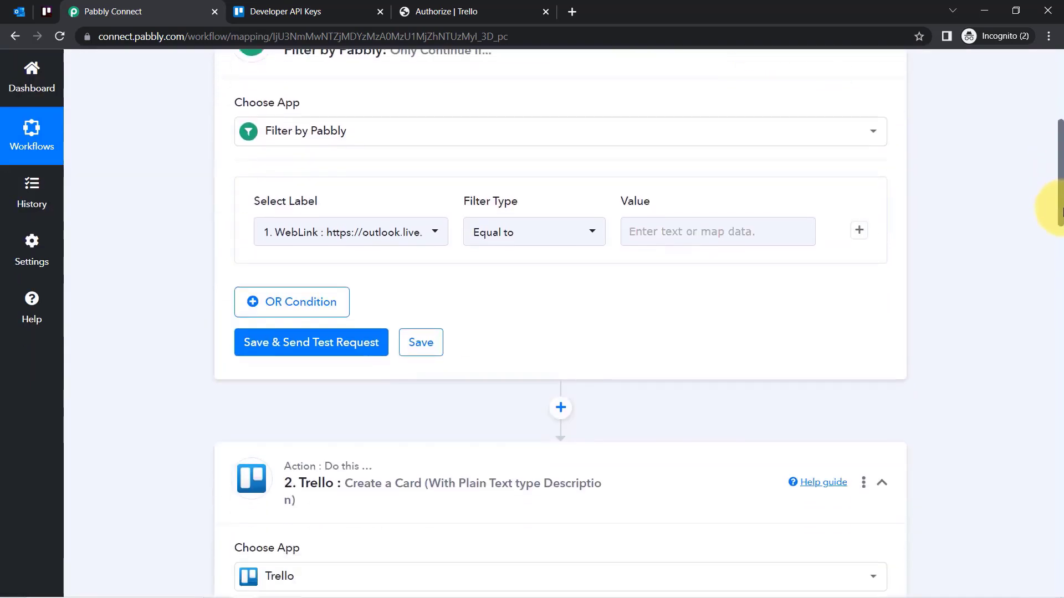
pyautogui.click(297, 230)
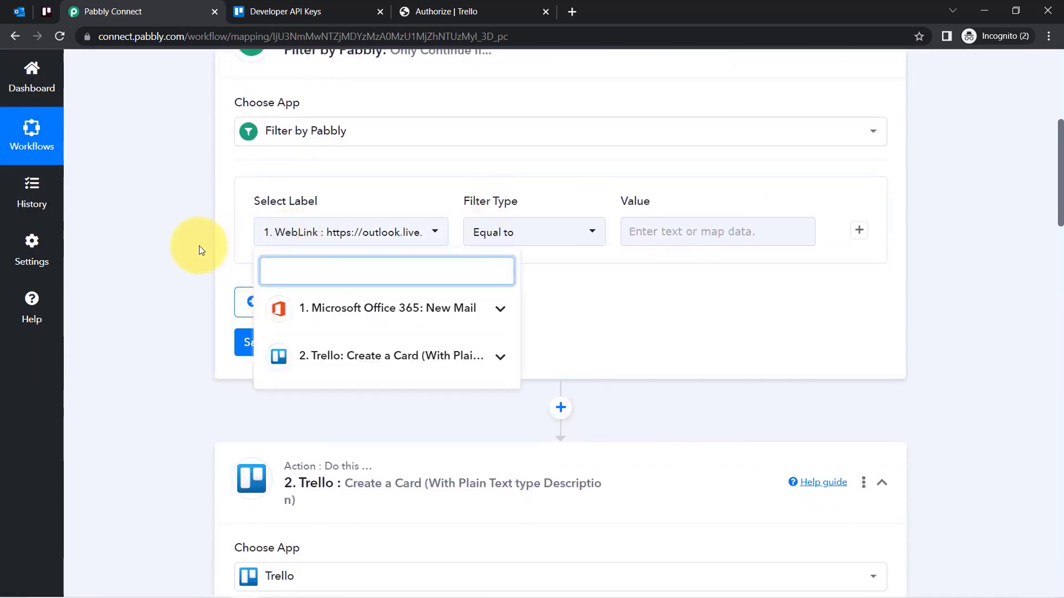
pyautogui.click(308, 232)
pyautogui.click(308, 233)
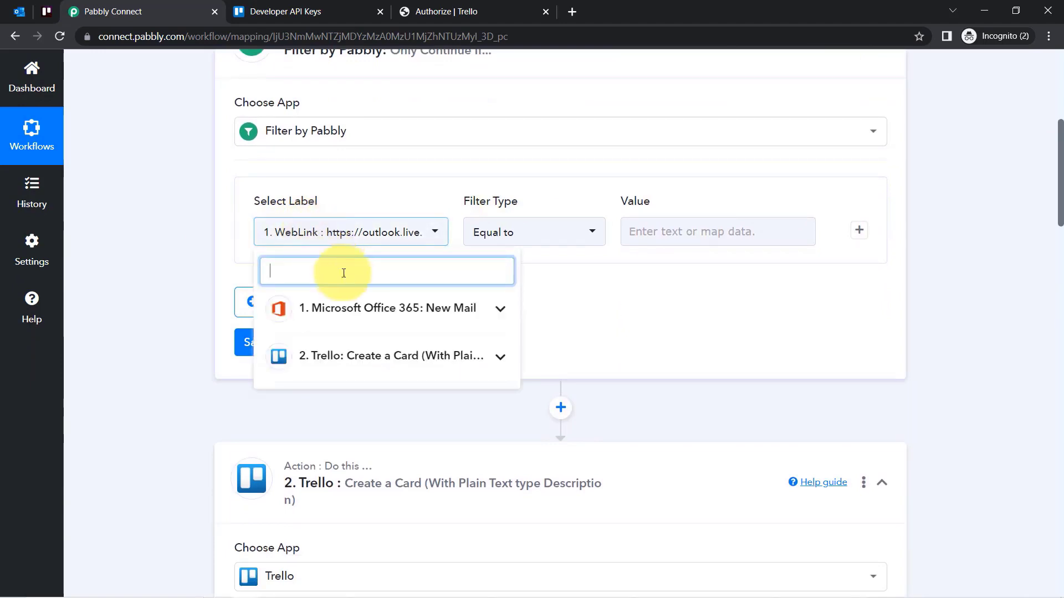
pyautogui.click(330, 315)
pyautogui.write('s')
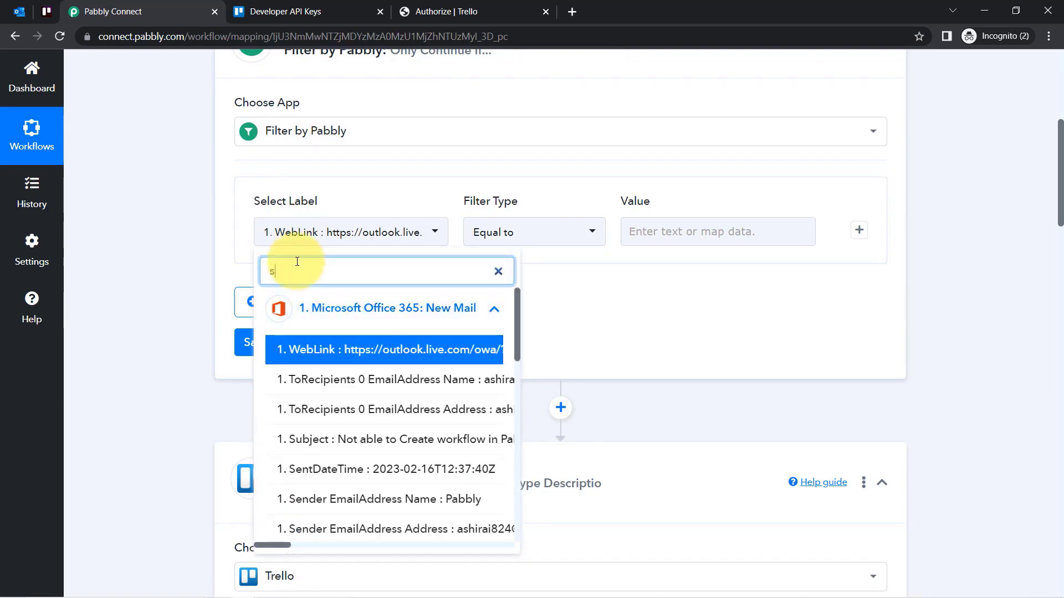
pyautogui.write('ubje')
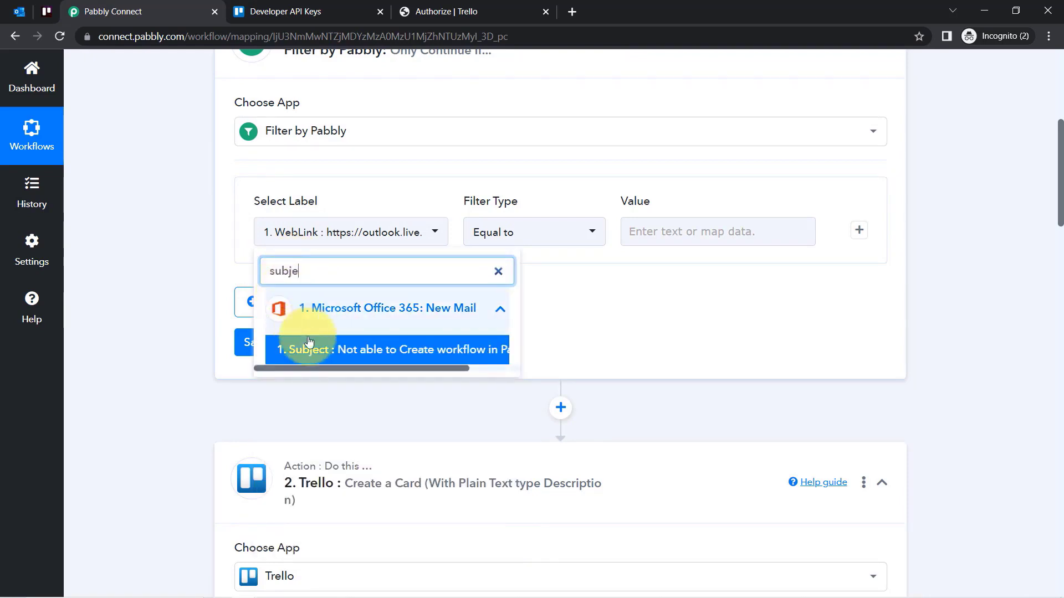
pyautogui.click(308, 349)
pyautogui.click(482, 233)
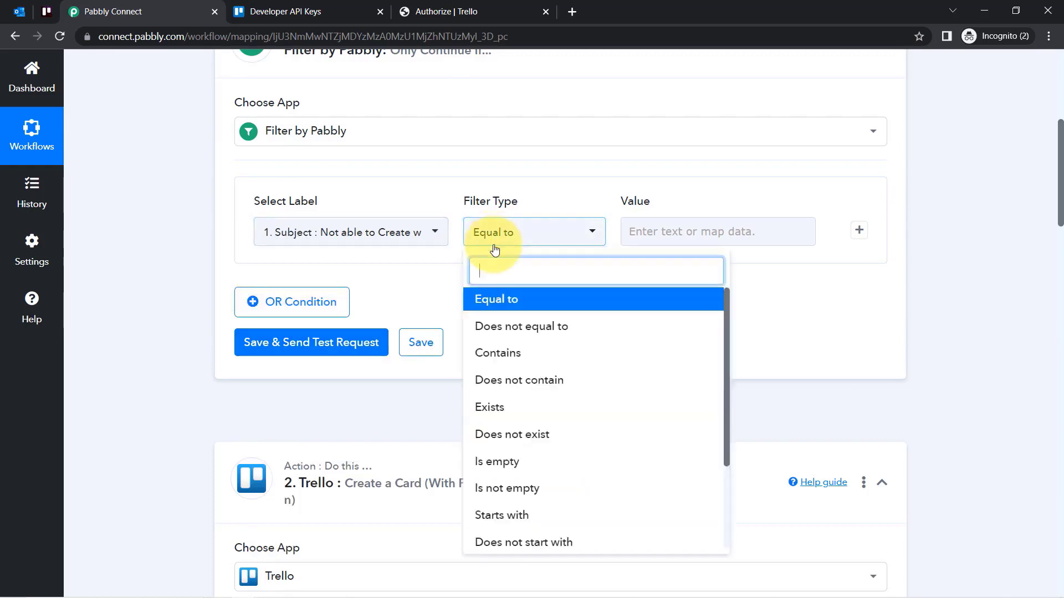
pyautogui.click(524, 358)
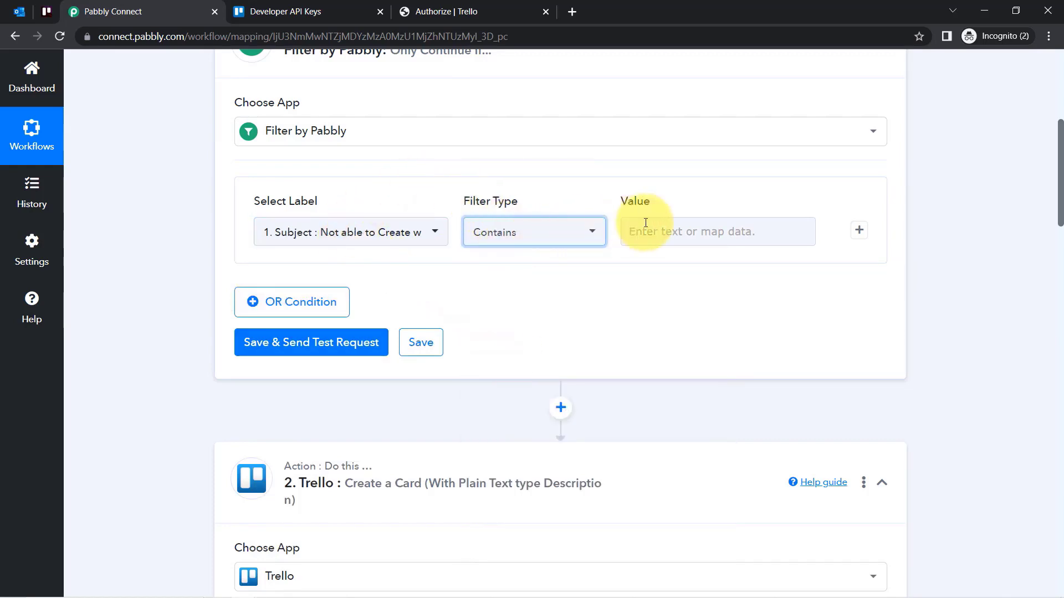
# Enter 'workflow' as the match value and test the filter.
pyautogui.click(688, 233)
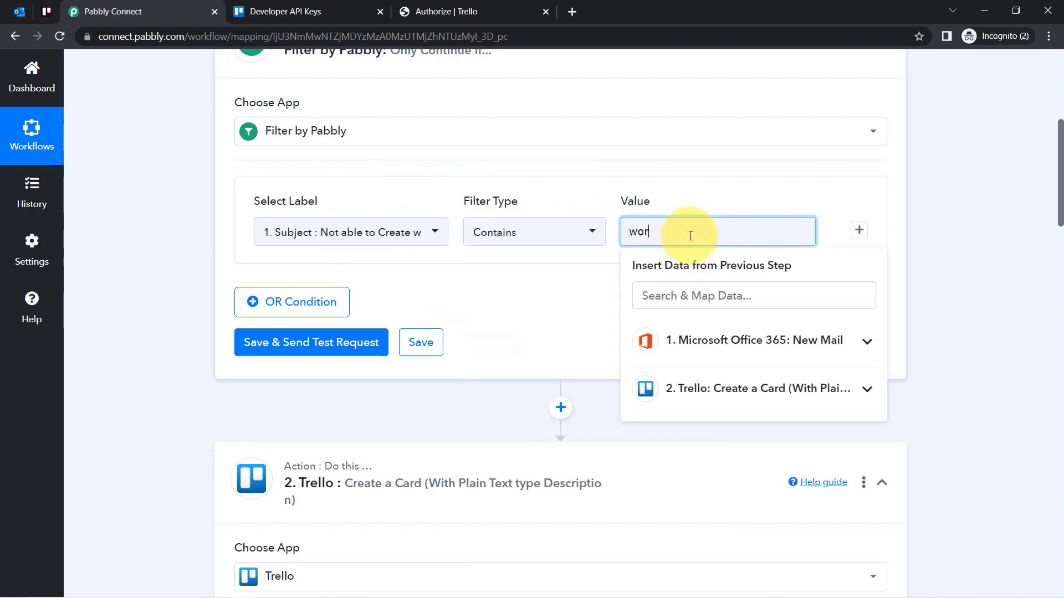
pyautogui.click(293, 342)
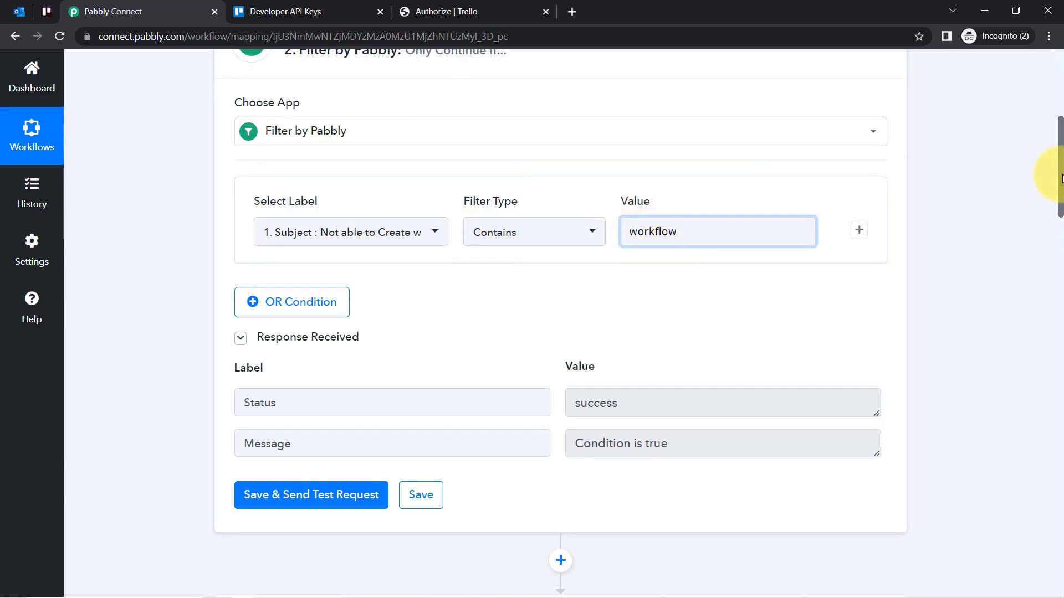
pyautogui.moveTo(1061, 177)
pyautogui.mouseDown()
pyautogui.moveTo(1061, 233)
pyautogui.moveTo(1061, 176)
pyautogui.mouseUp()
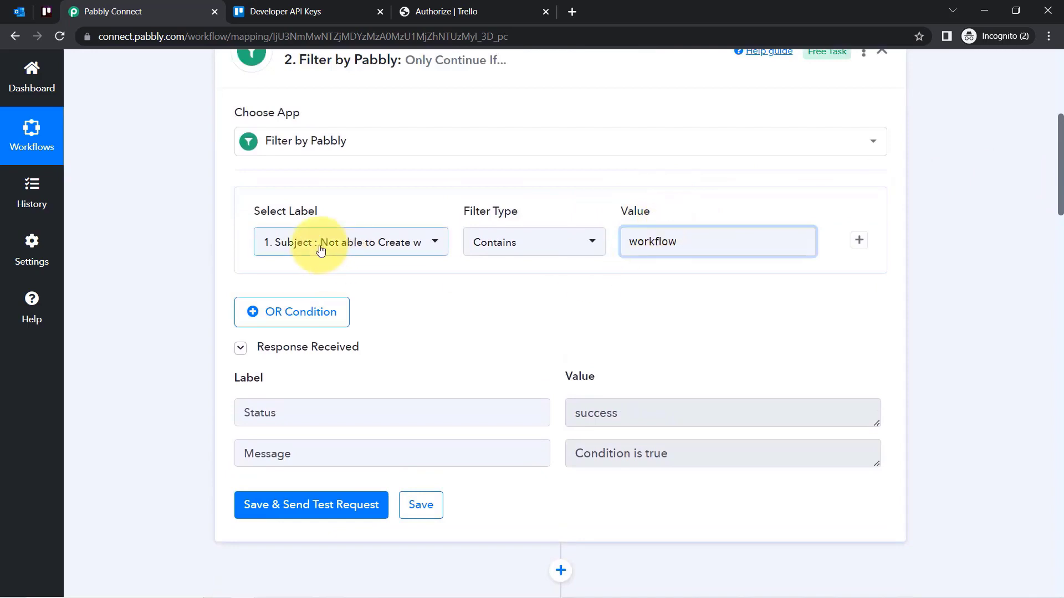
pyautogui.click(698, 238)
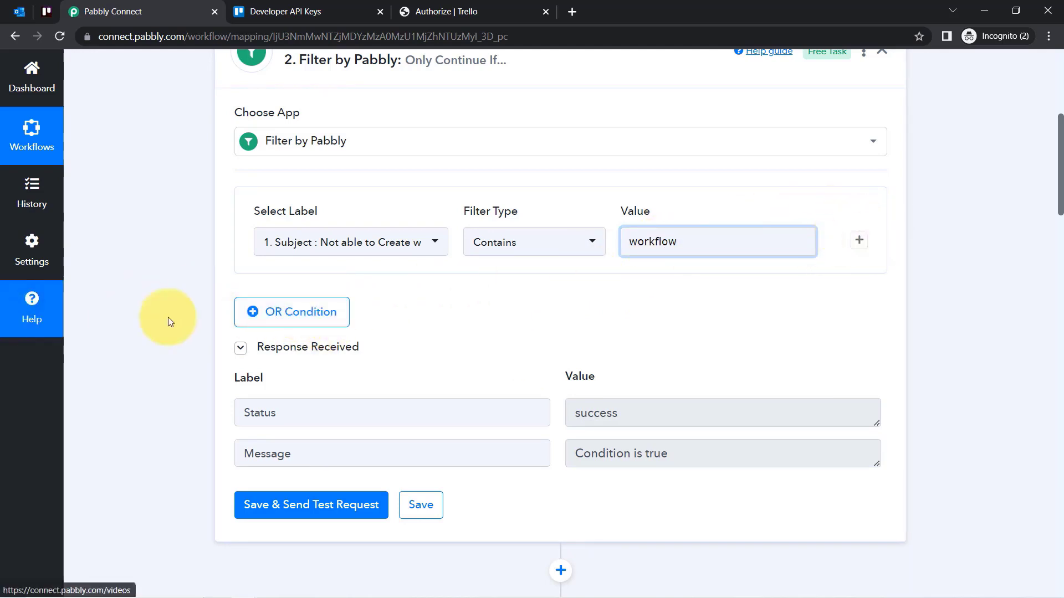
# Add an OR condition WebLink Equal to 'Pabbly' and retest the filter.
pyautogui.click(269, 312)
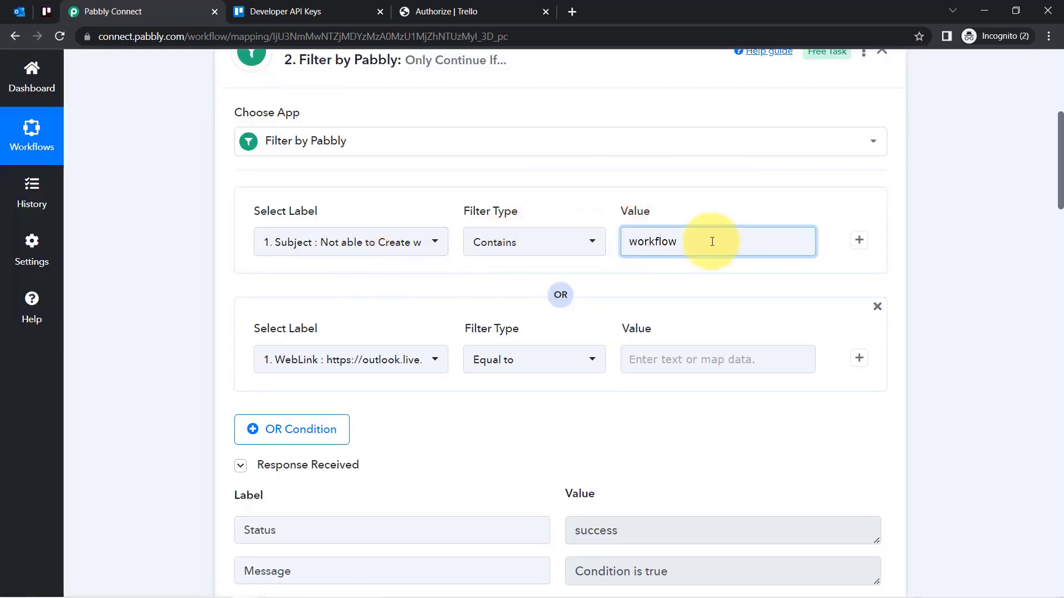
pyautogui.click(640, 361)
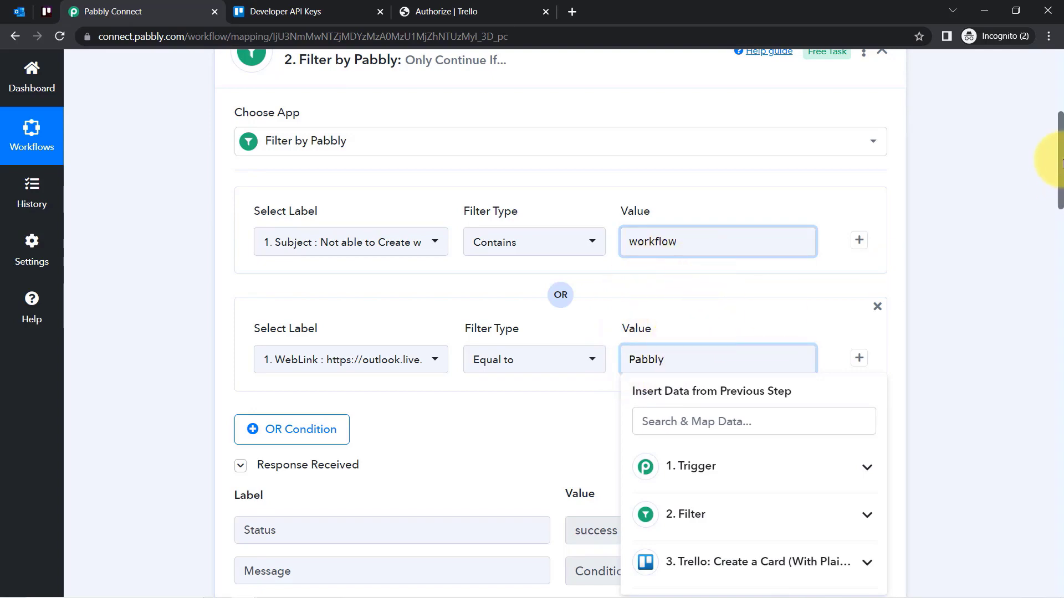
pyautogui.moveTo(1060, 155)
pyautogui.mouseDown()
pyautogui.moveTo(1059, 285)
pyautogui.moveTo(1060, 171)
pyautogui.mouseUp()
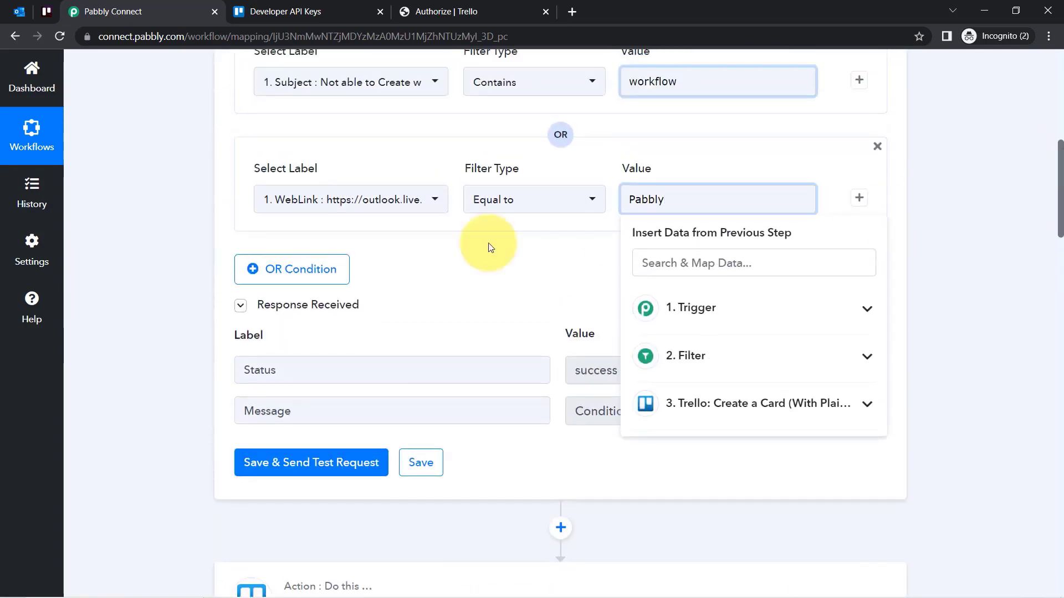
pyautogui.click(468, 277)
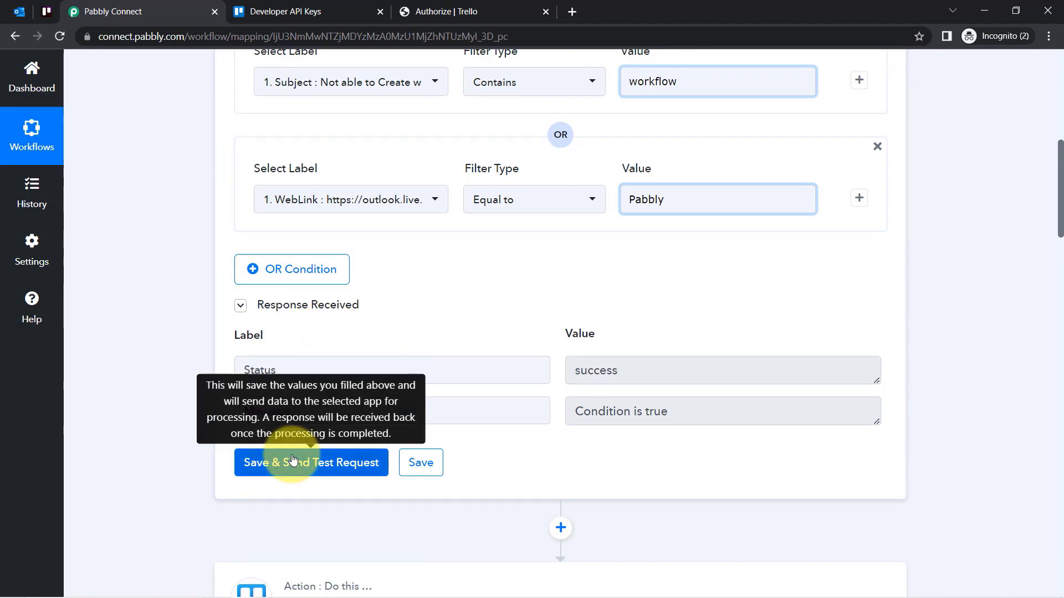
pyautogui.click(293, 463)
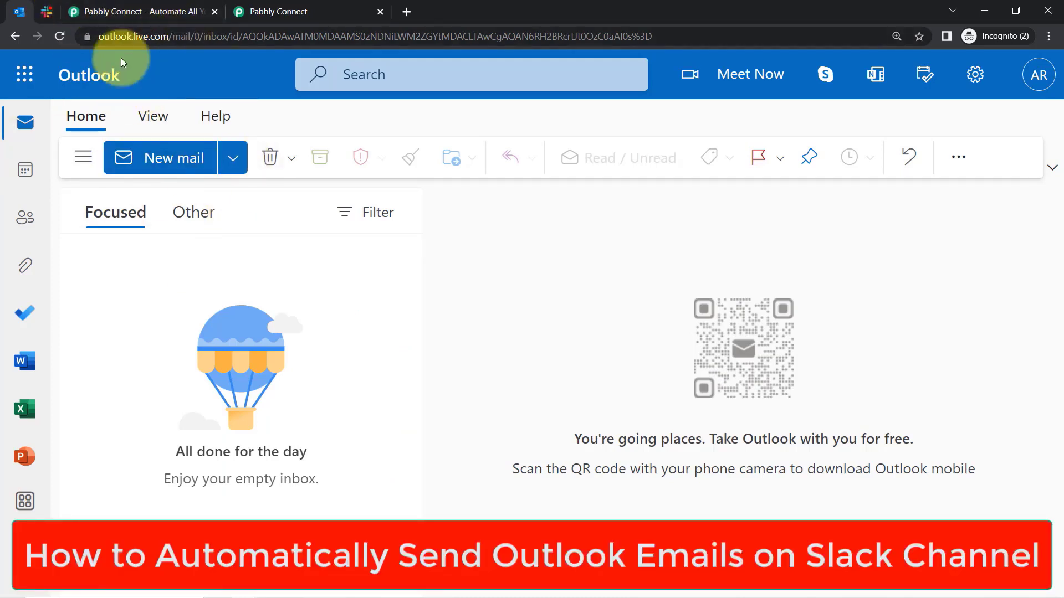
# Compare the empty Outlook inbox with the Slack #paypal-sales channel, then go to the Pabbly Connect website.
pyautogui.click(44, 11)
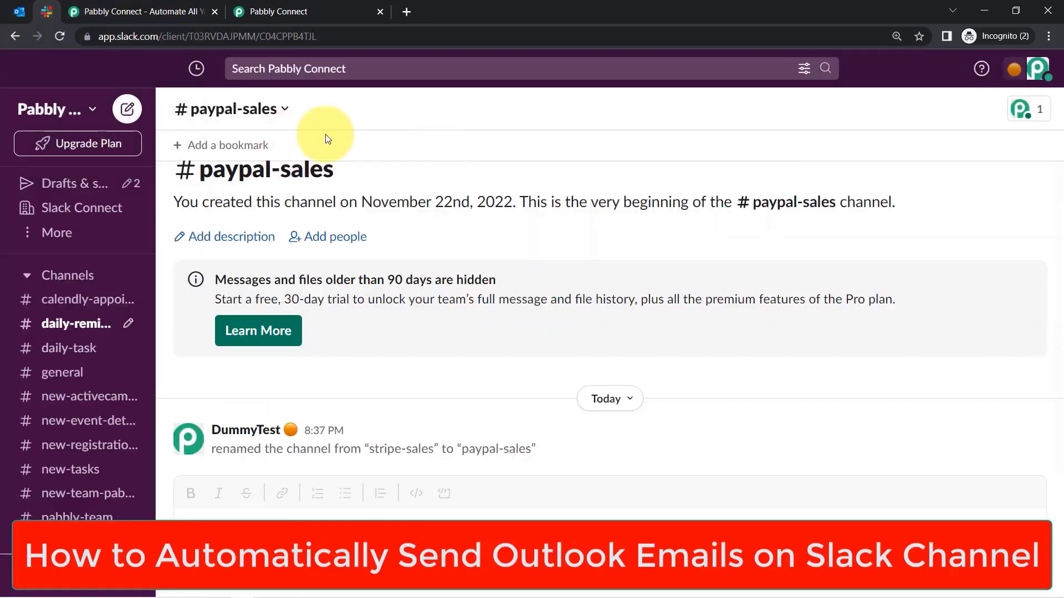
pyautogui.click(19, 11)
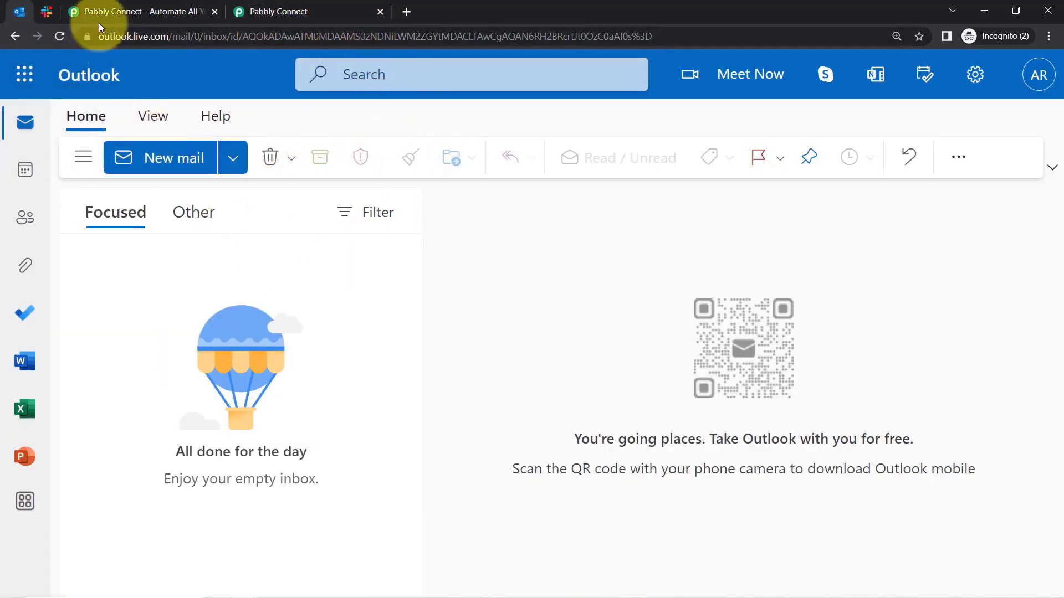
pyautogui.click(51, 15)
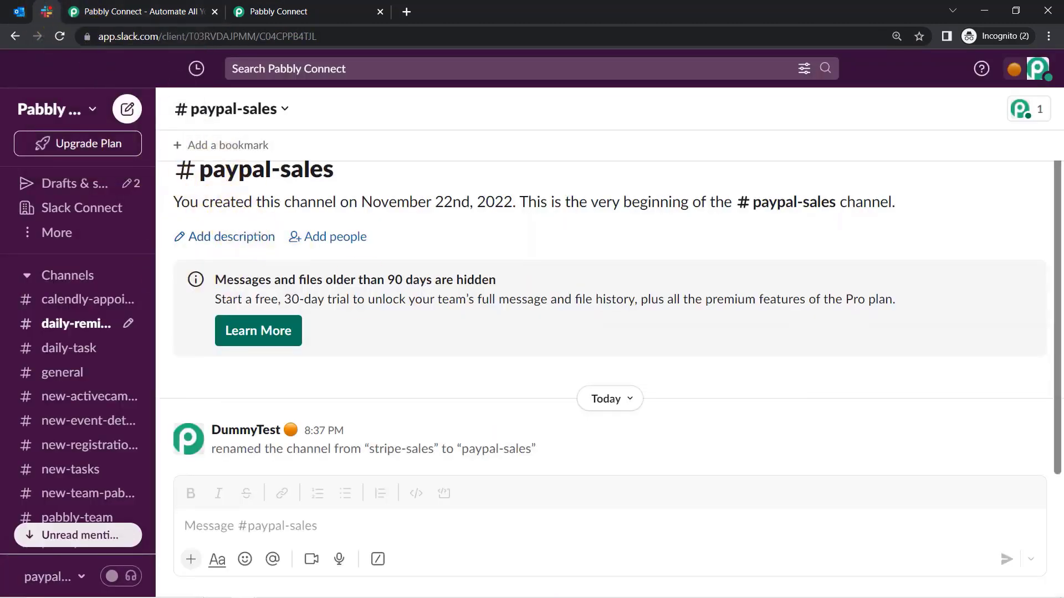
pyautogui.click(19, 12)
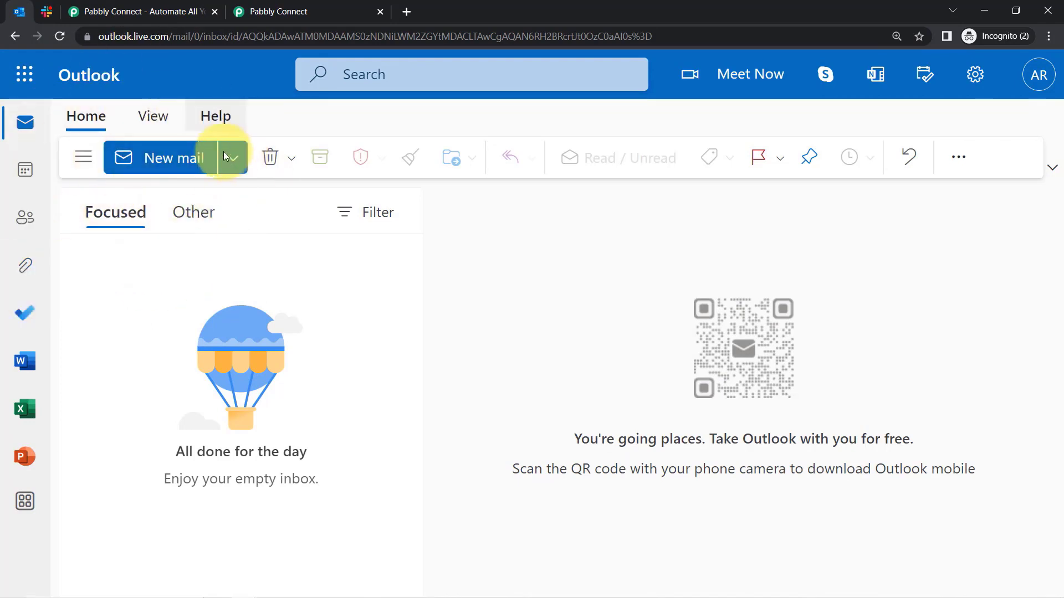
pyautogui.click(46, 10)
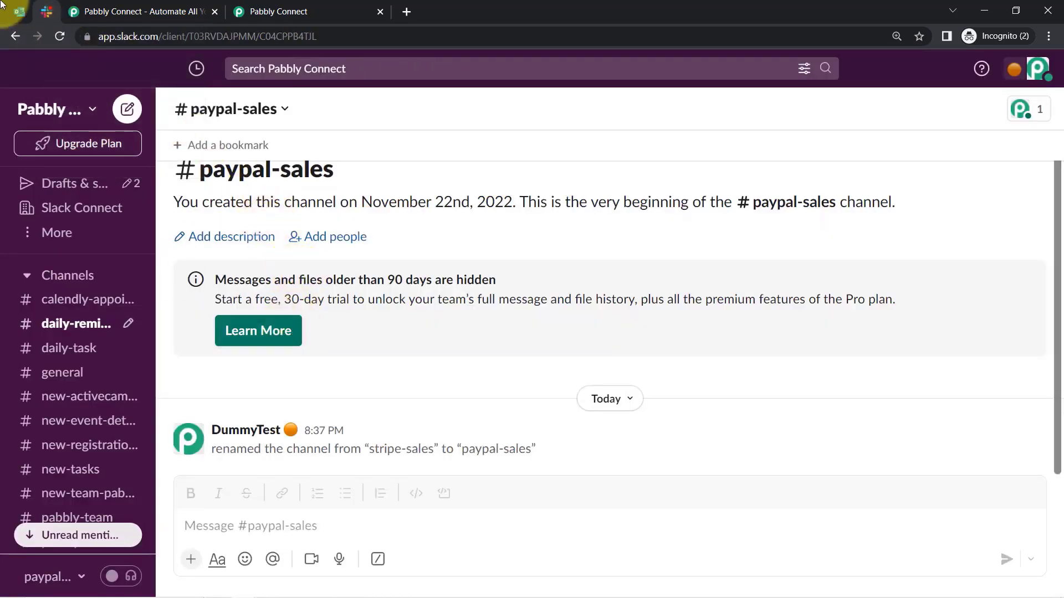
pyautogui.click(25, 18)
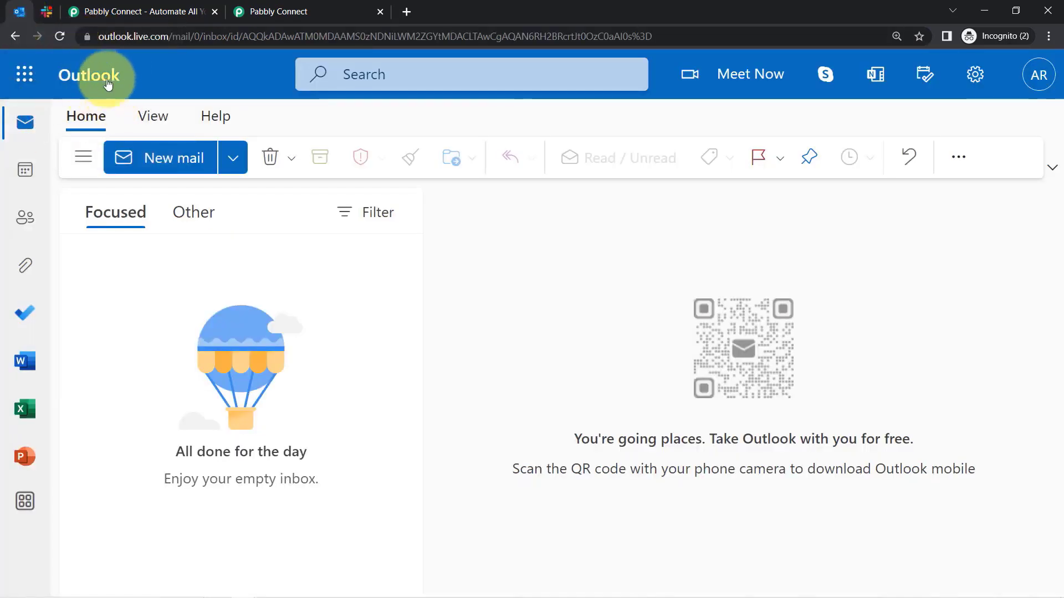
pyautogui.click(42, 12)
pyautogui.click(139, 6)
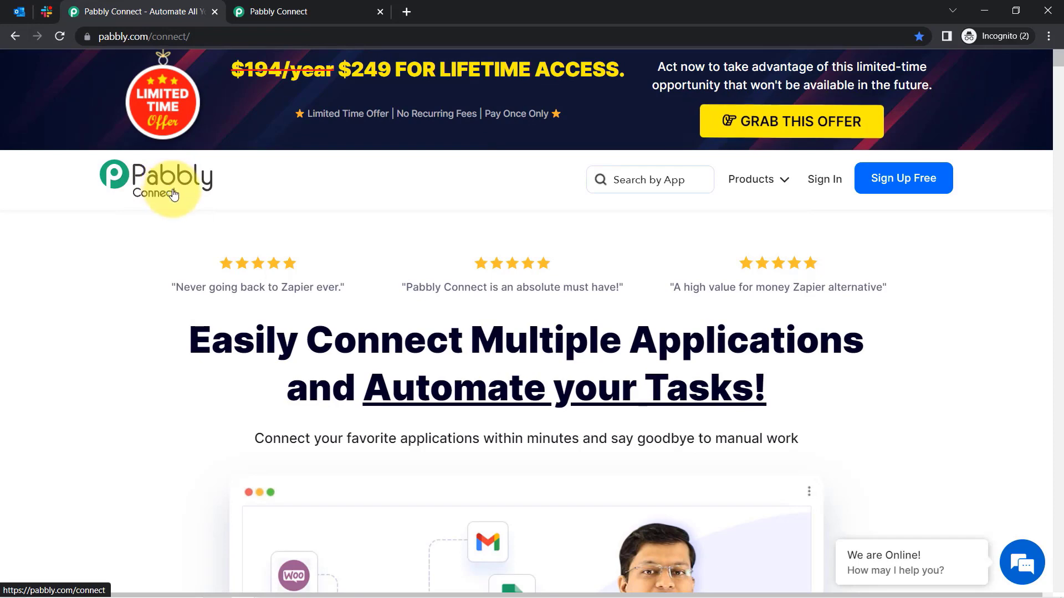
# Go from the Pabbly Connect website to the Pabbly Connect dashboard.
pyautogui.moveTo(131, 38); pyautogui.dragTo(227, 29)
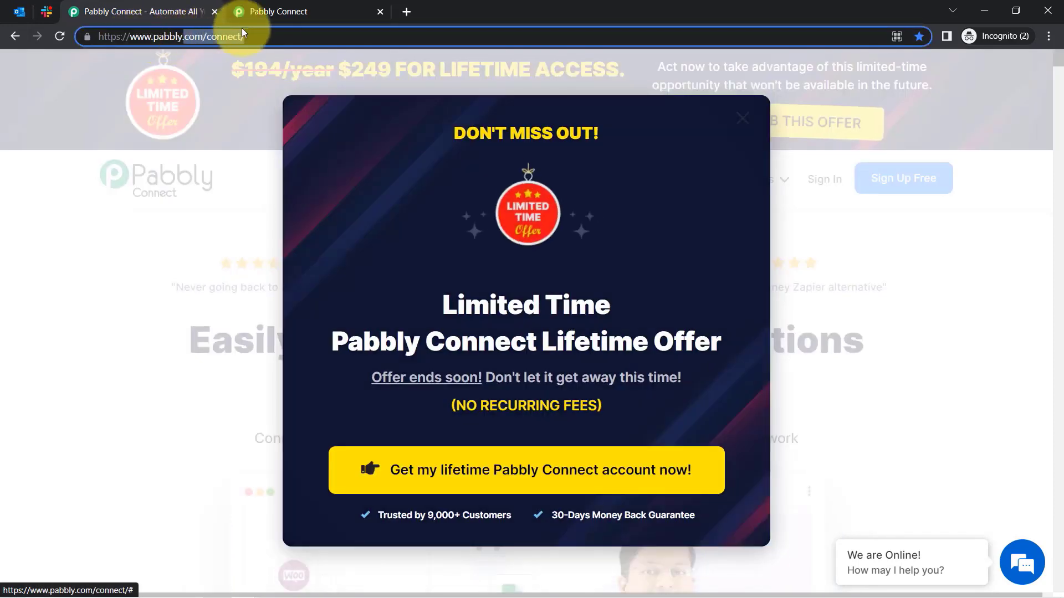
pyautogui.click(285, 5)
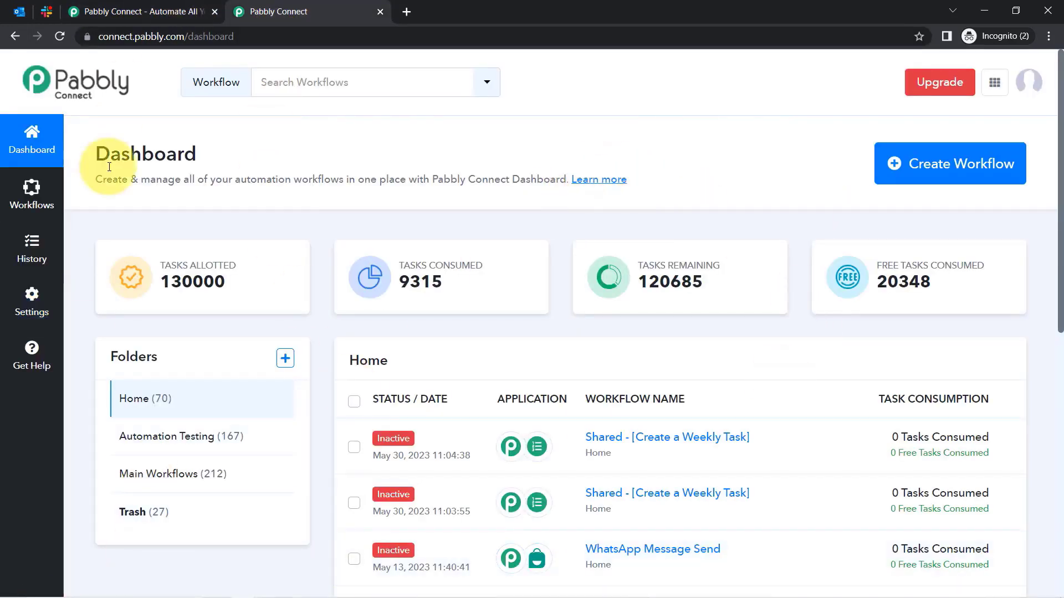
pyautogui.click(143, 6)
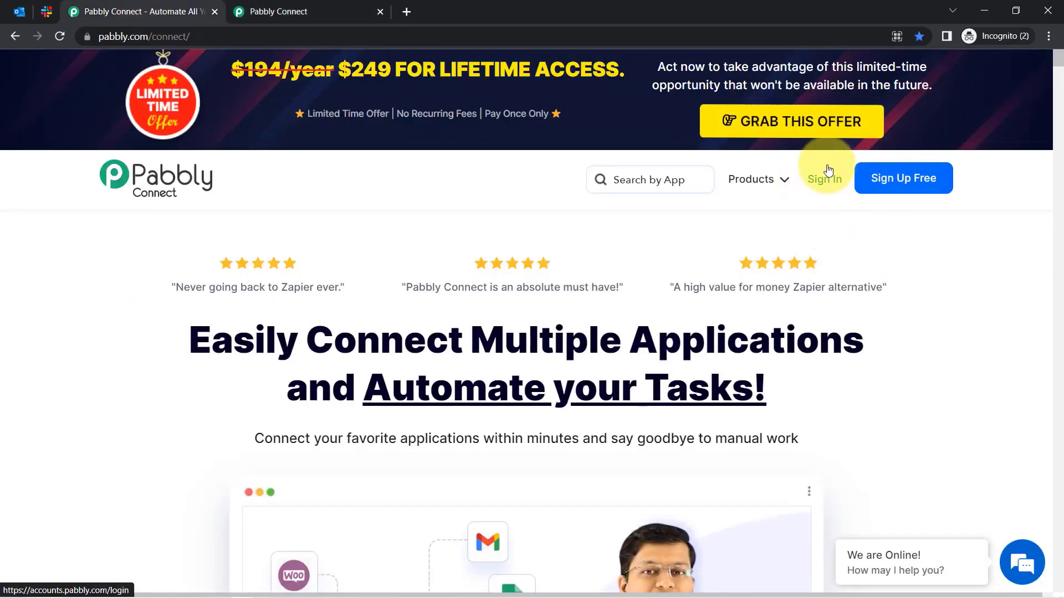
pyautogui.click(292, 12)
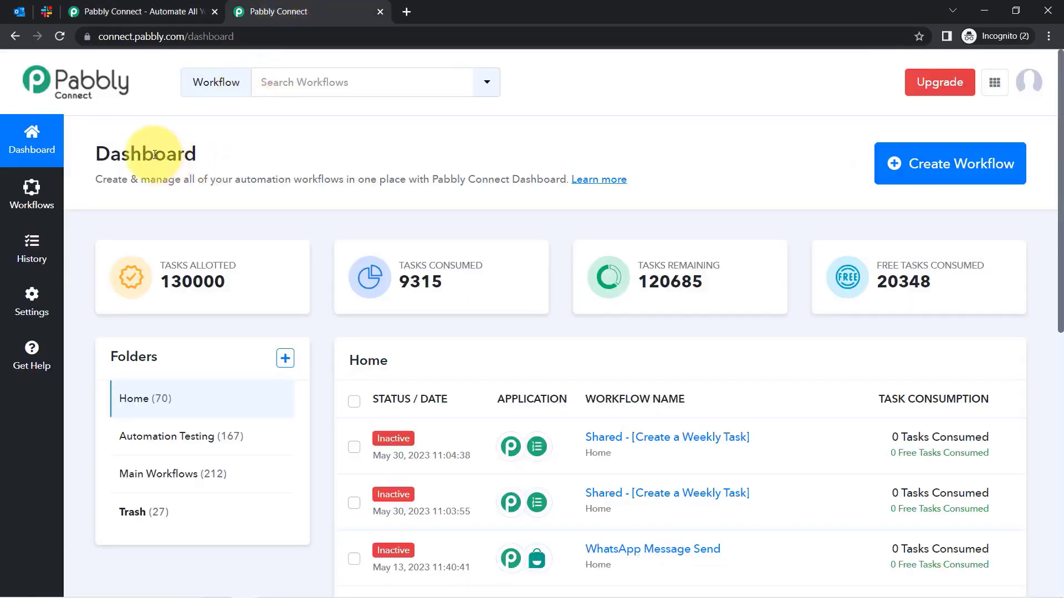
pyautogui.moveTo(131, 155); pyautogui.dragTo(277, 179)
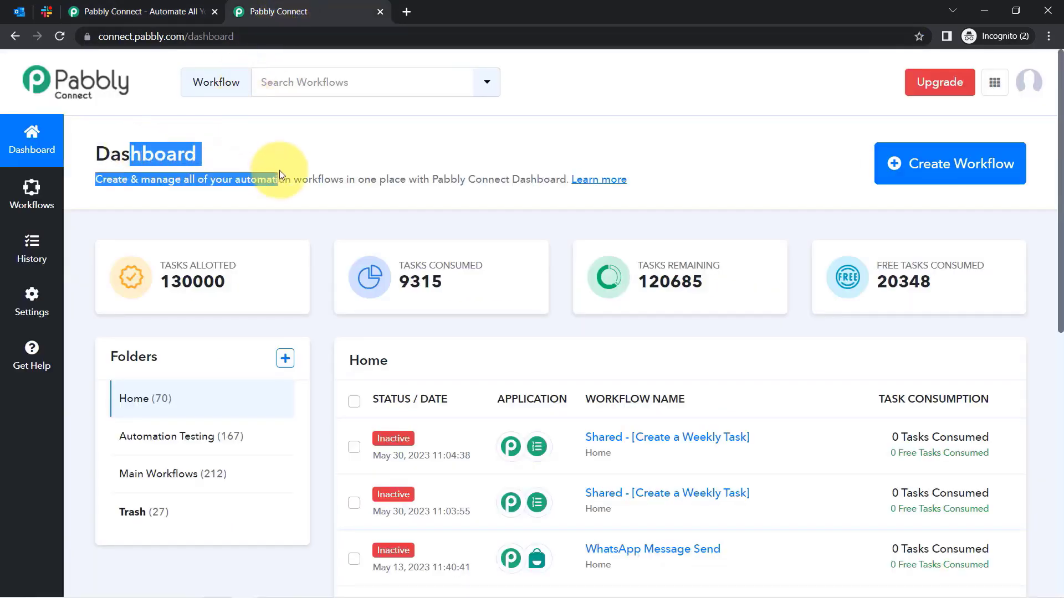
# Create the workflow 'When New Email Is Received in Outlook - Send it on Slack Automatically', correcting 'lutlook'.
pyautogui.click(925, 164)
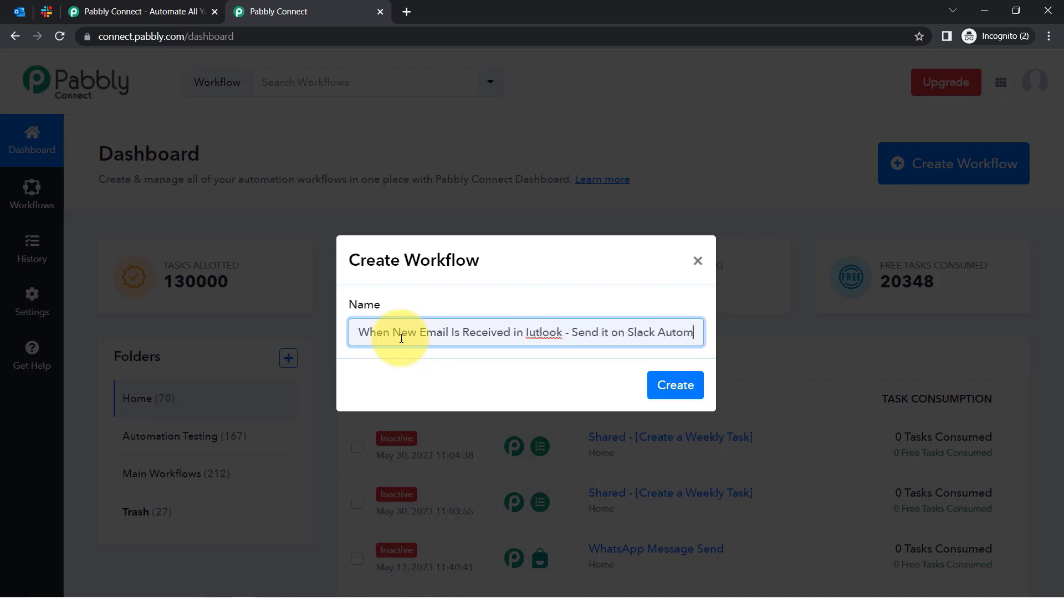
pyautogui.write('atically')
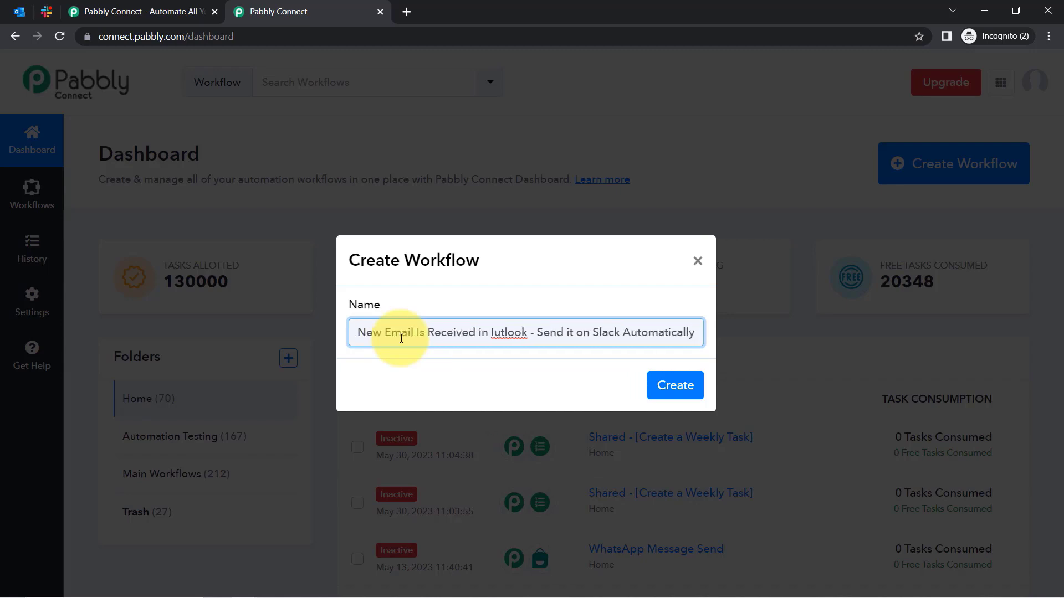
pyautogui.rightClick(503, 330)
pyautogui.click(522, 344)
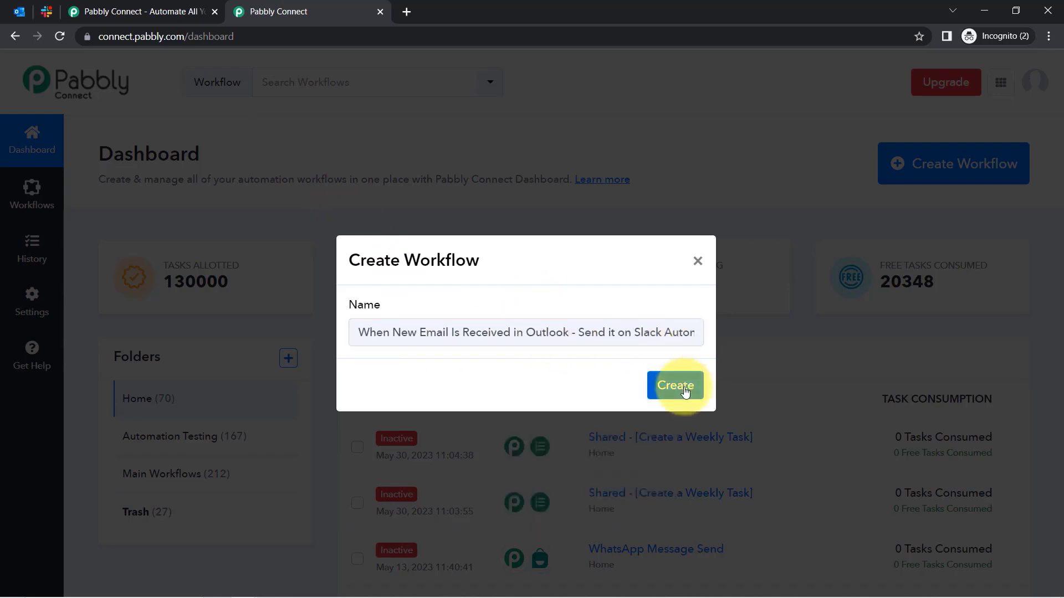
pyautogui.click(685, 391)
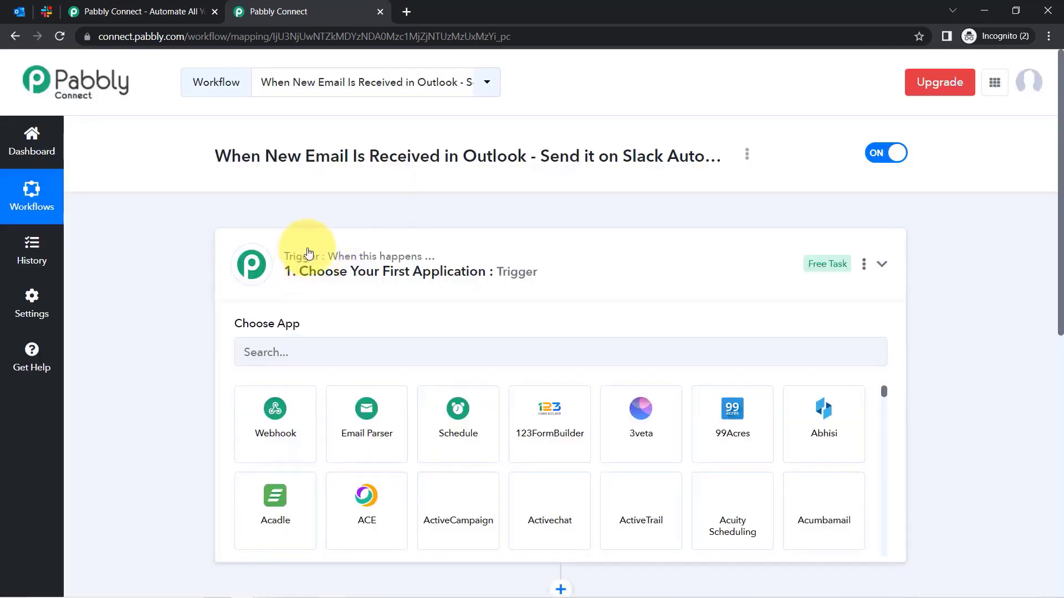
# Search '365' and choose Microsoft Office 365 as the trigger app.
pyautogui.click(309, 253)
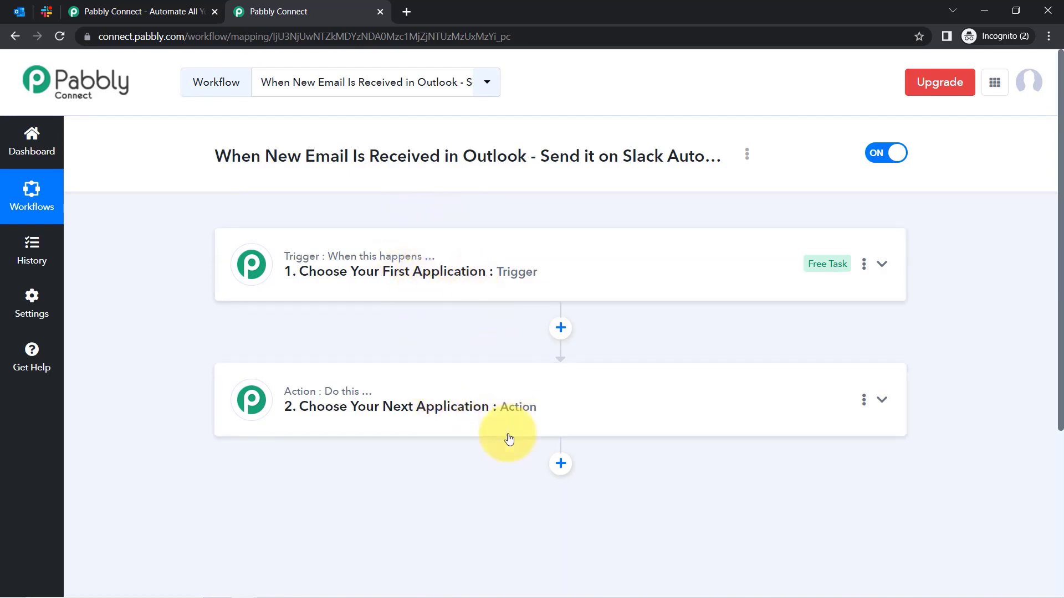
pyautogui.click(470, 283)
pyautogui.click(482, 359)
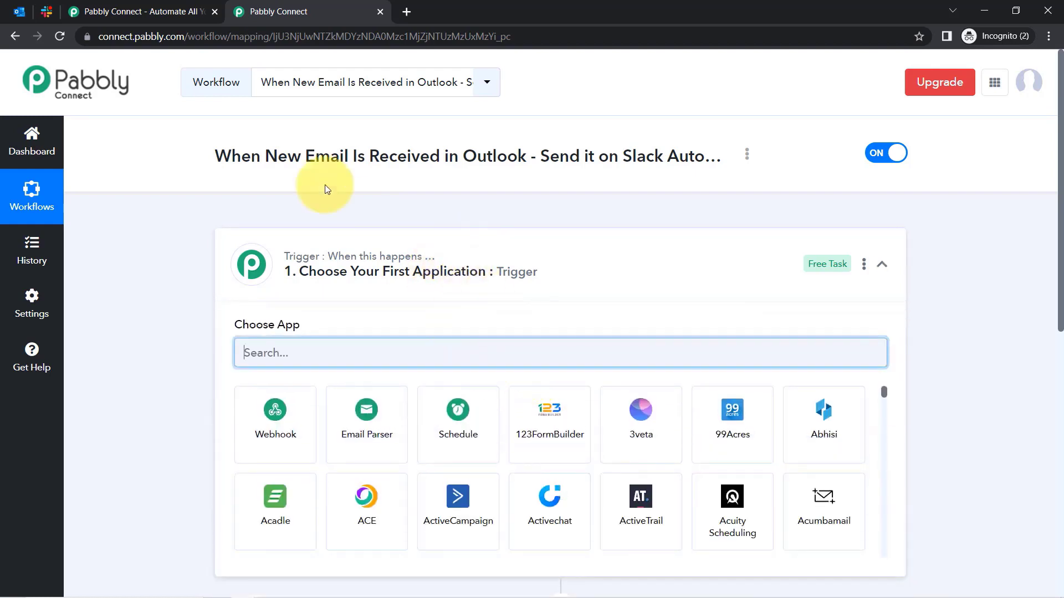
pyautogui.doubleClick(453, 156)
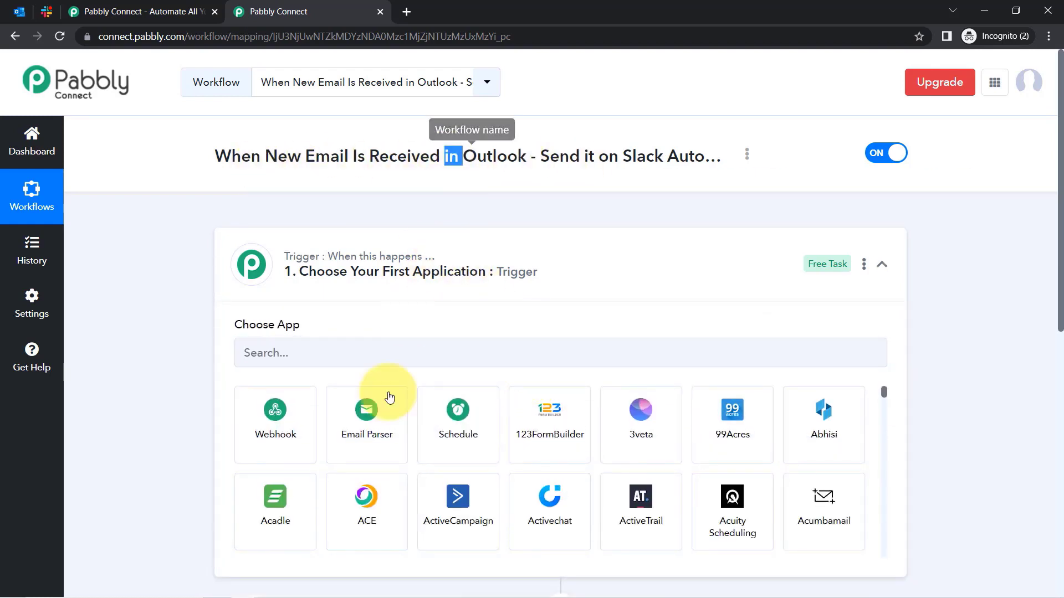
pyautogui.click(339, 355)
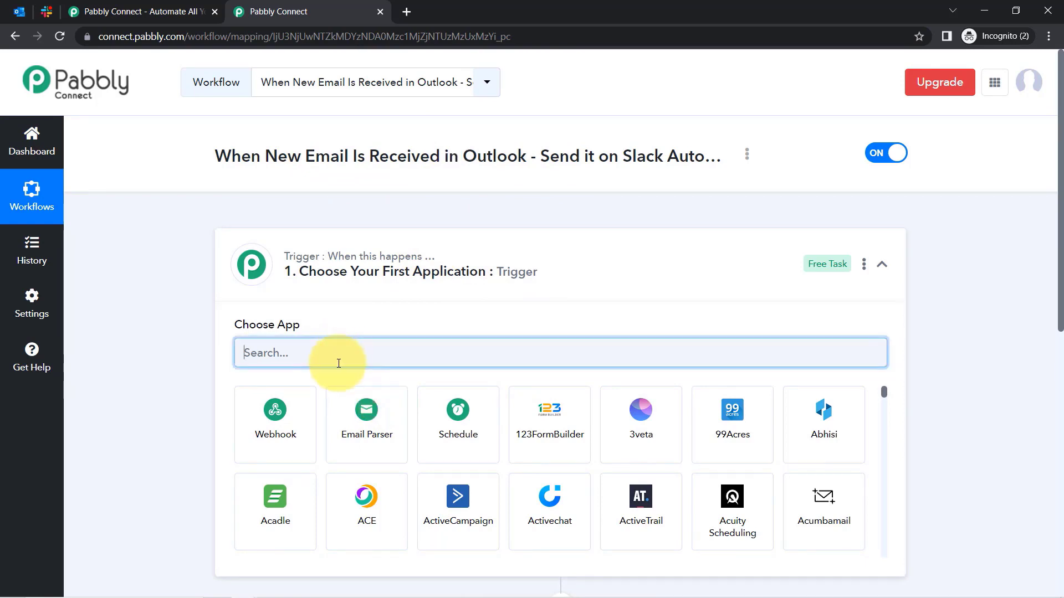
pyautogui.scroll(-8, 338, 364)
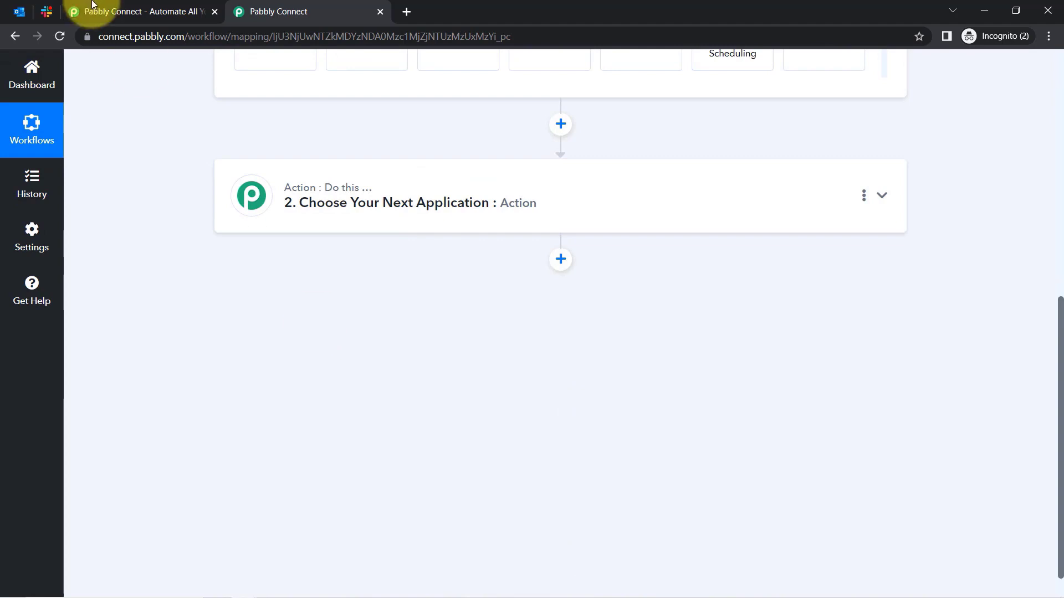
pyautogui.scroll(8, 308, 330)
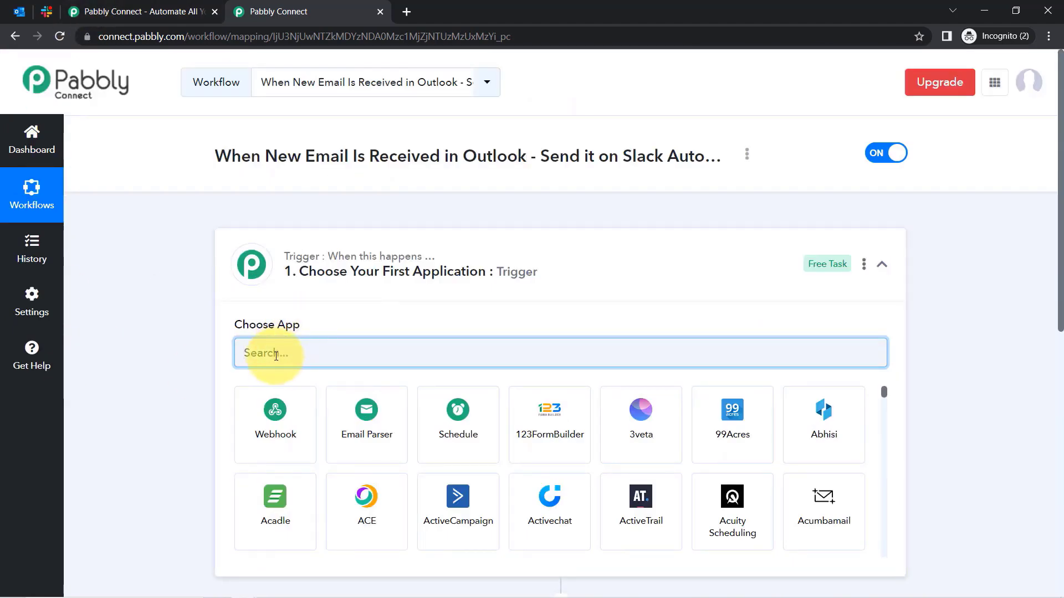
pyautogui.write('36')
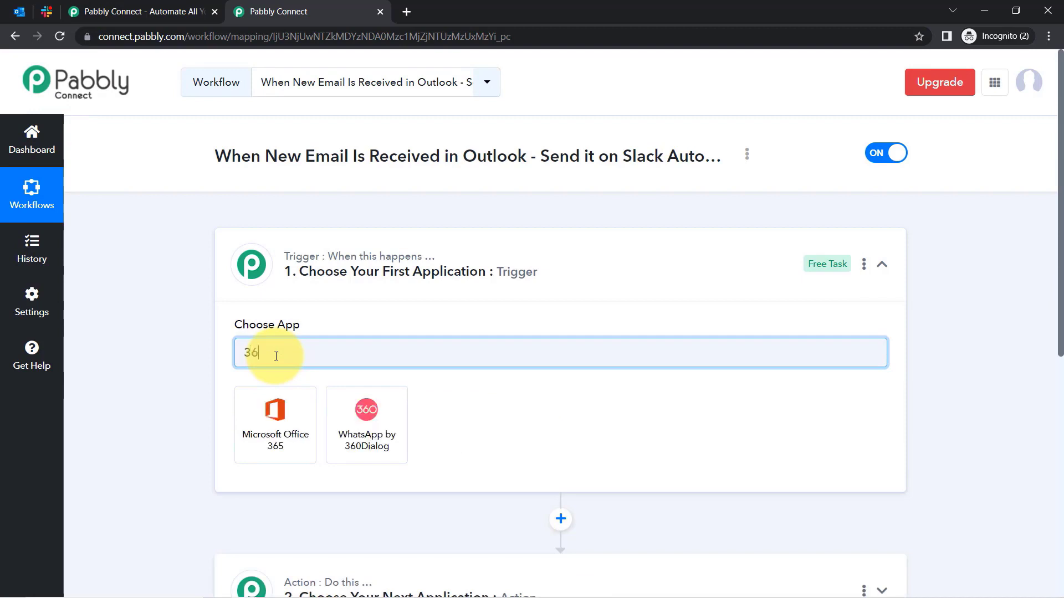
pyautogui.write('5')
pyautogui.click(281, 424)
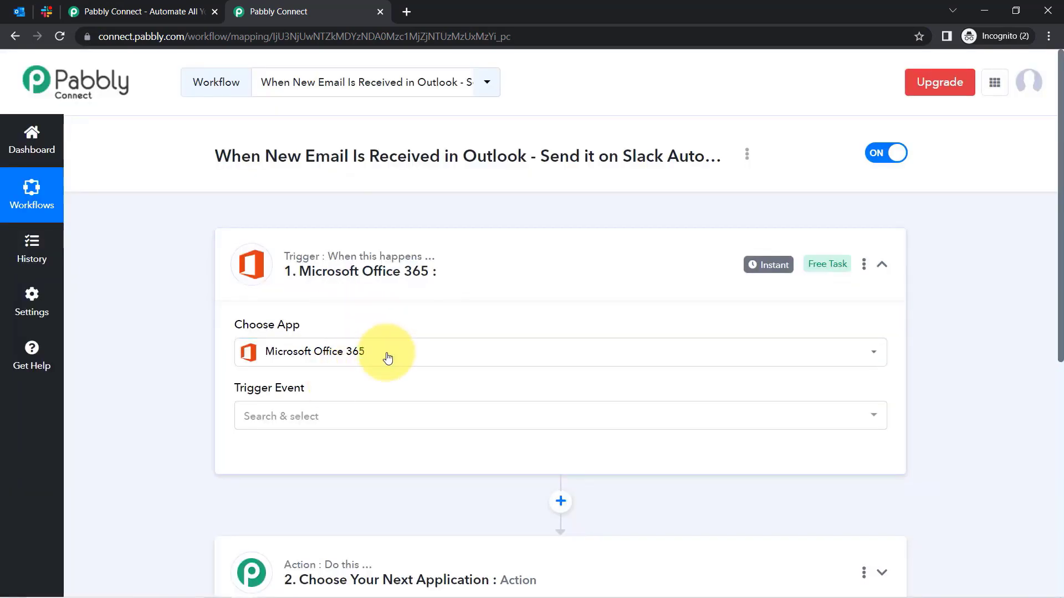
# Search 'sla' and choose Slack as the action app.
pyautogui.moveTo(1058, 222); pyautogui.dragTo(1058, 403)
pyautogui.click(308, 261)
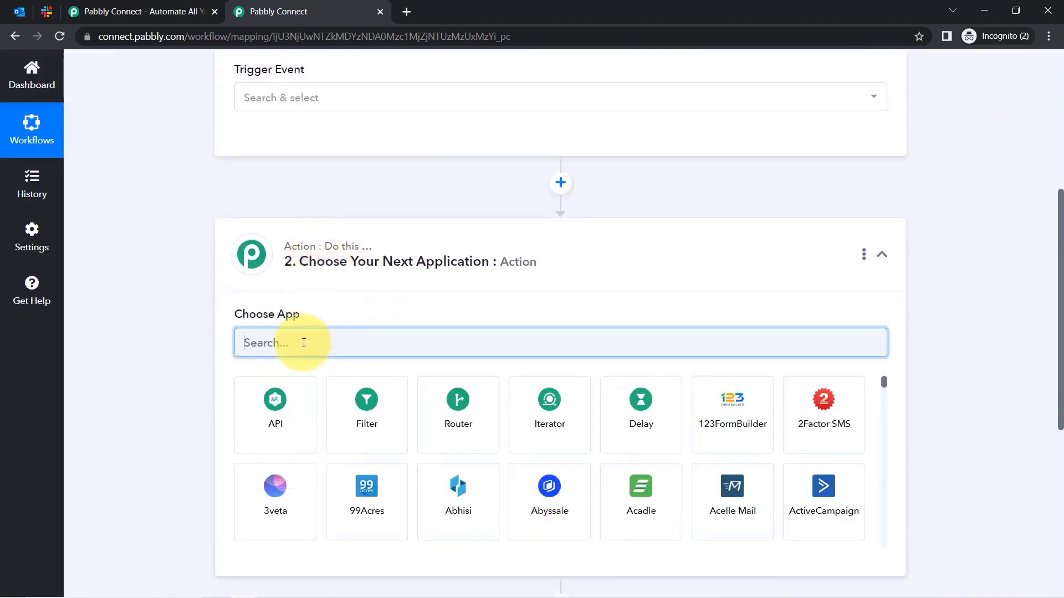
pyautogui.write('sla')
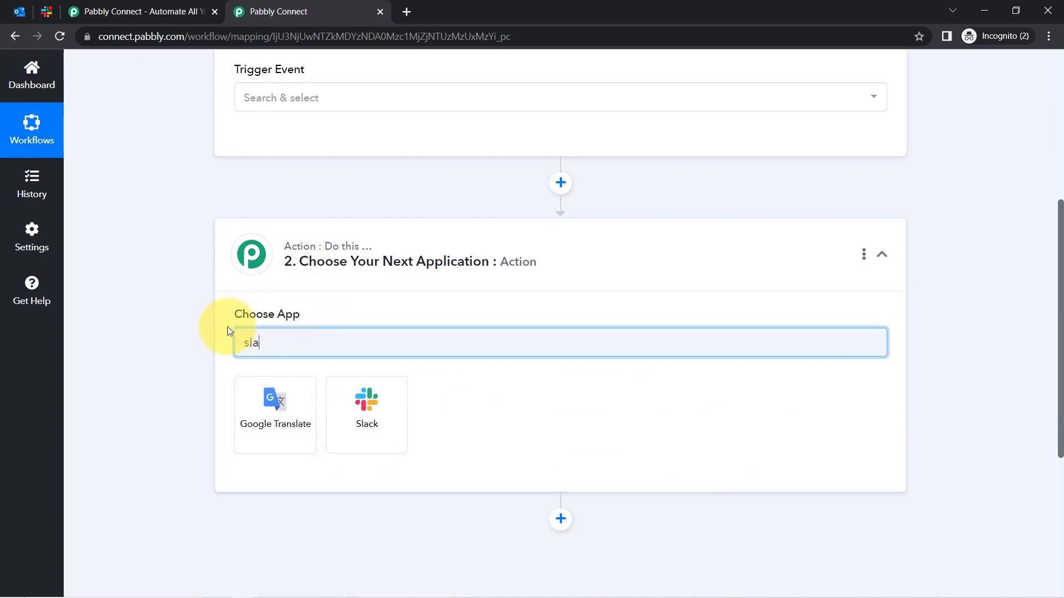
pyautogui.click(357, 426)
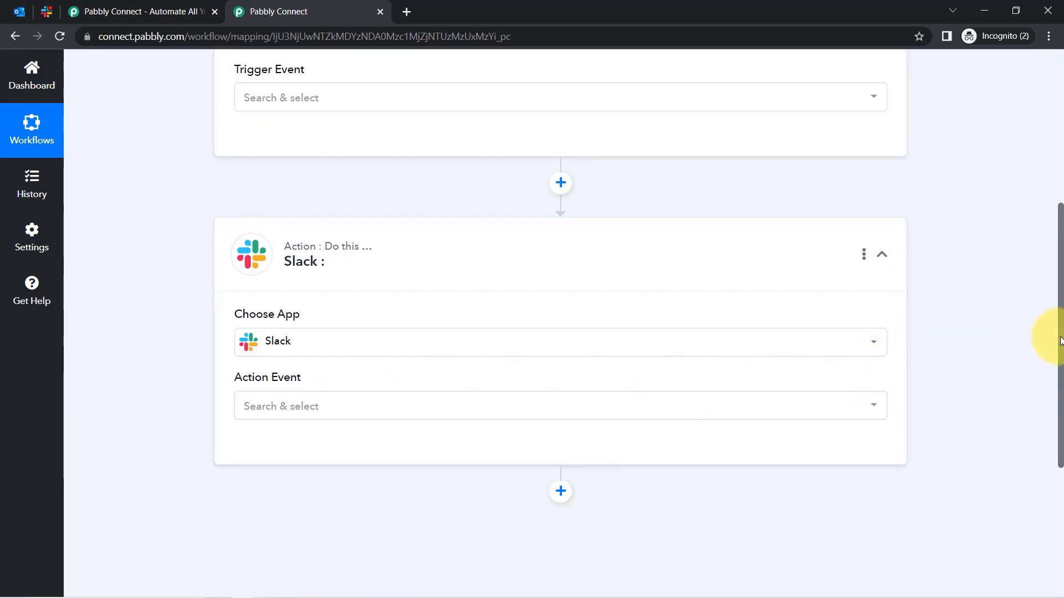
pyautogui.moveTo(1062, 341); pyautogui.dragTo(1045, 24)
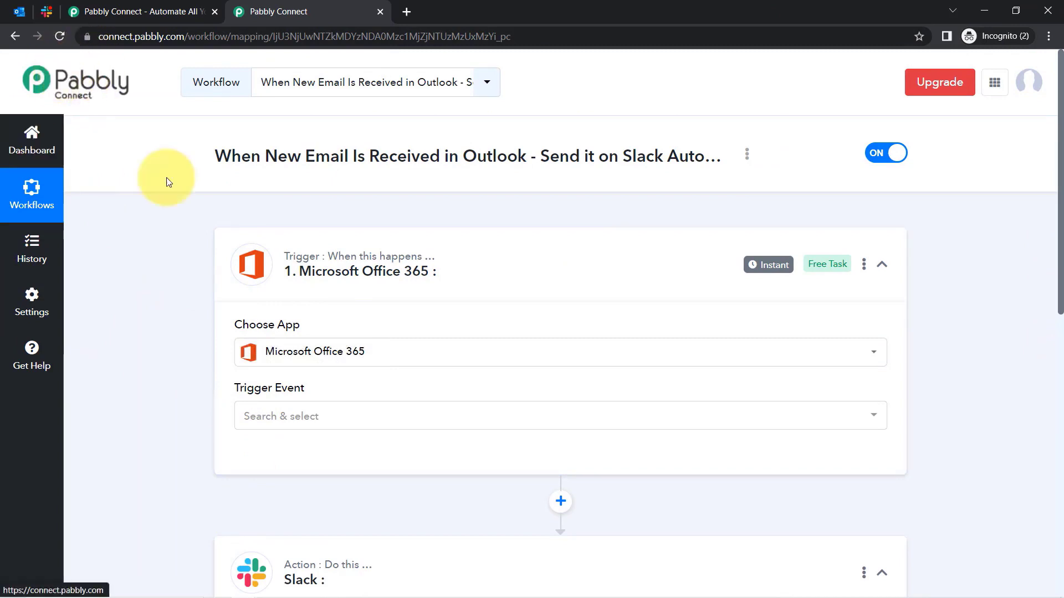
# Set the Office 365 trigger event to New Mail and link the existing Microsoft Office 365 #10 connection.
pyautogui.click(283, 416)
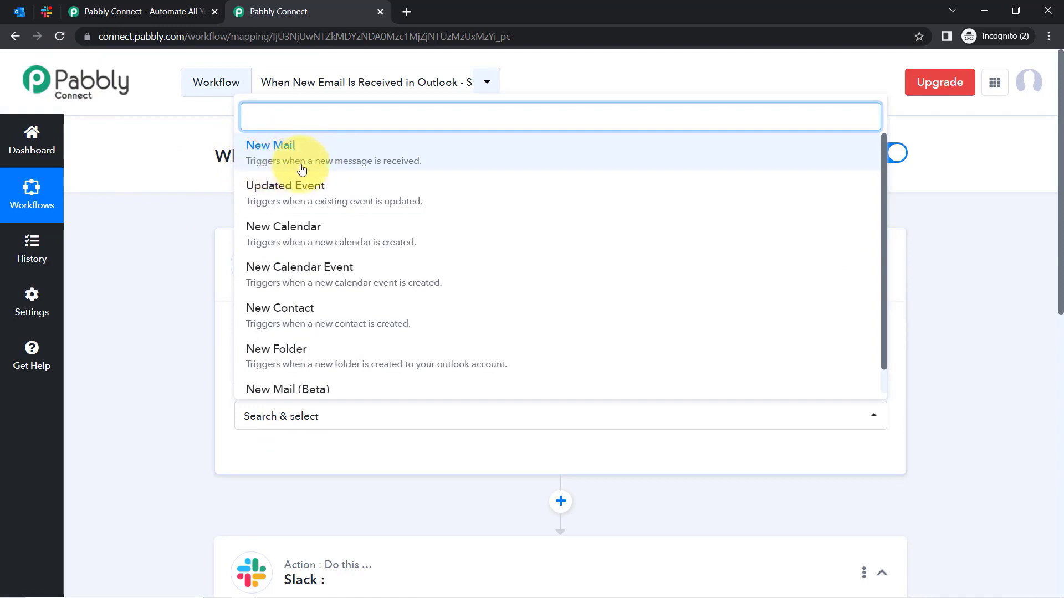
pyautogui.click(413, 156)
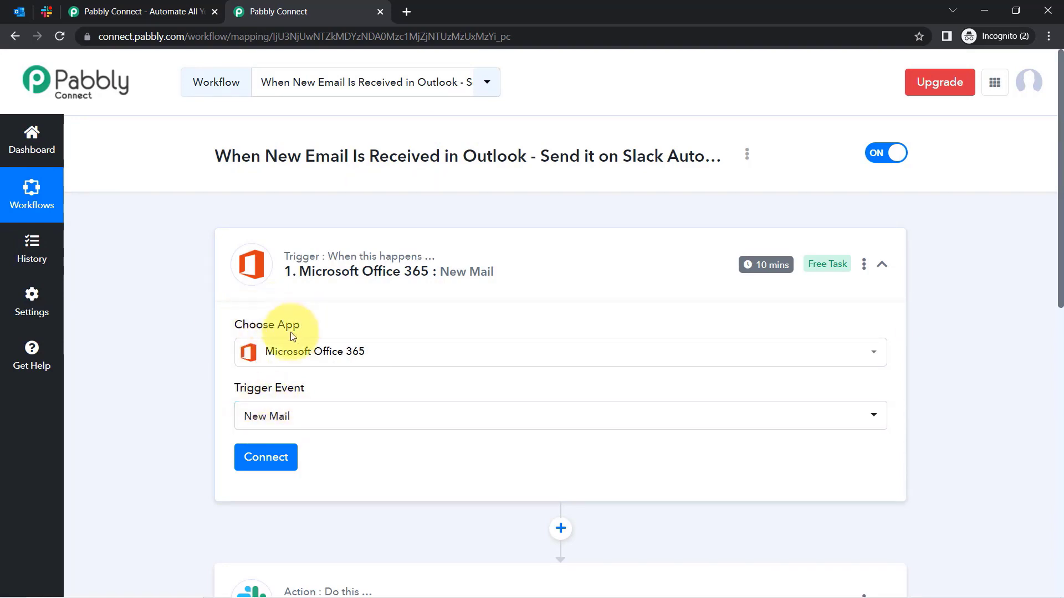
pyautogui.click(274, 468)
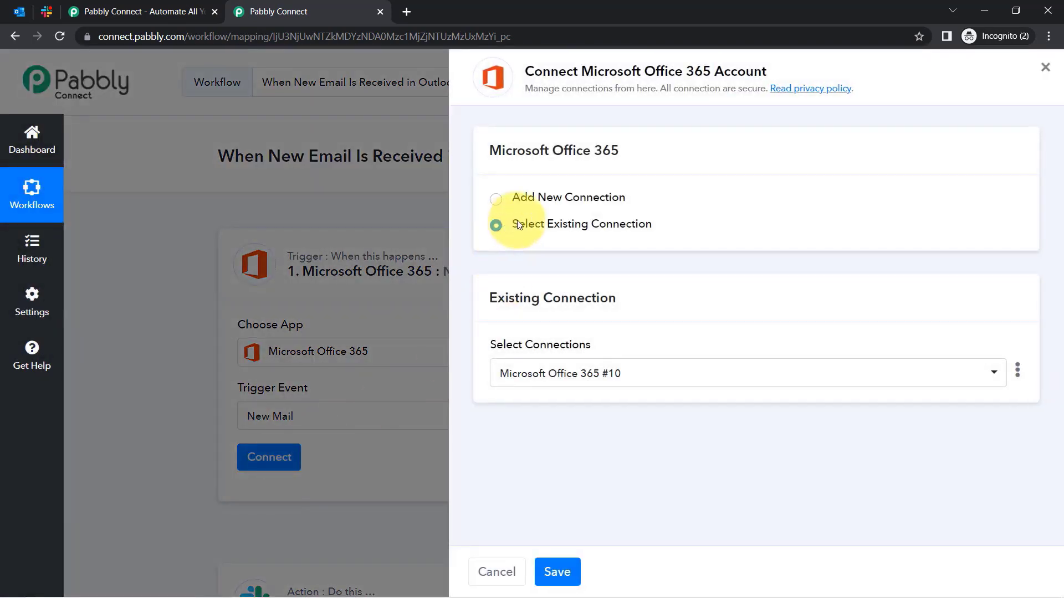
pyautogui.click(597, 197)
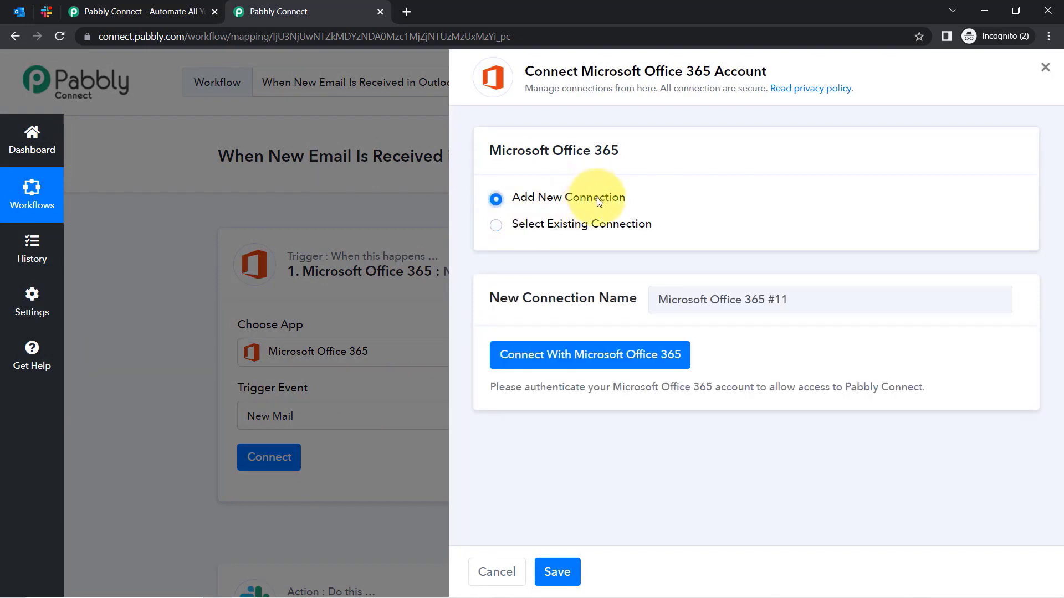
pyautogui.click(556, 359)
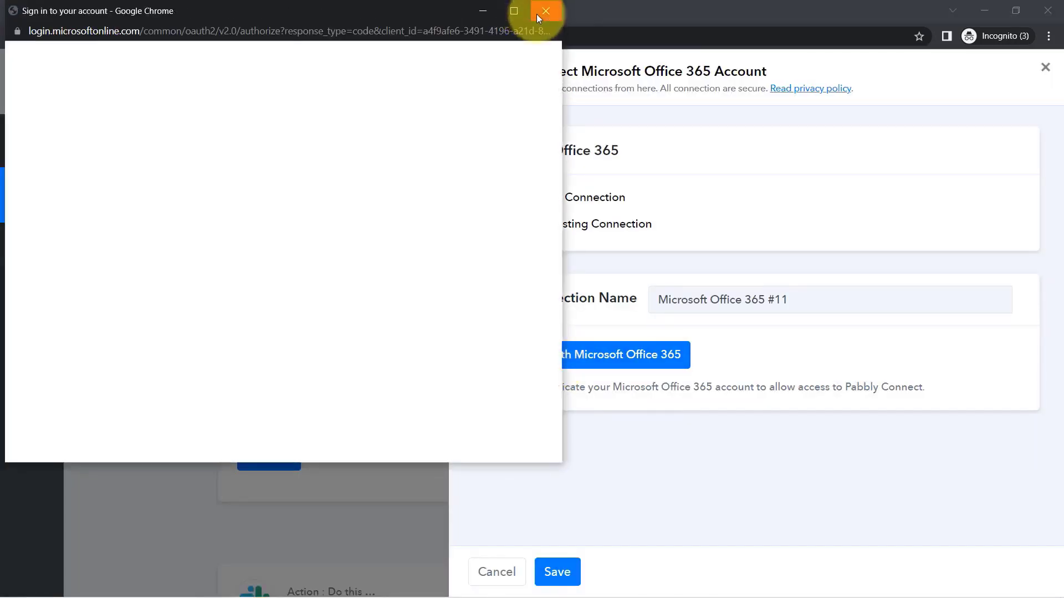
pyautogui.click(536, 15)
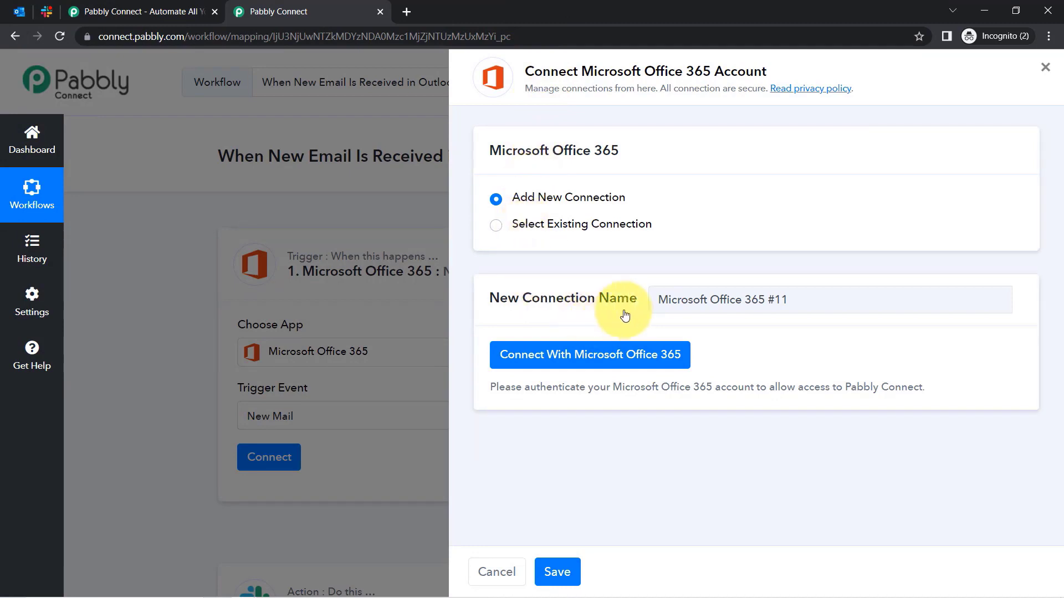
pyautogui.click(591, 229)
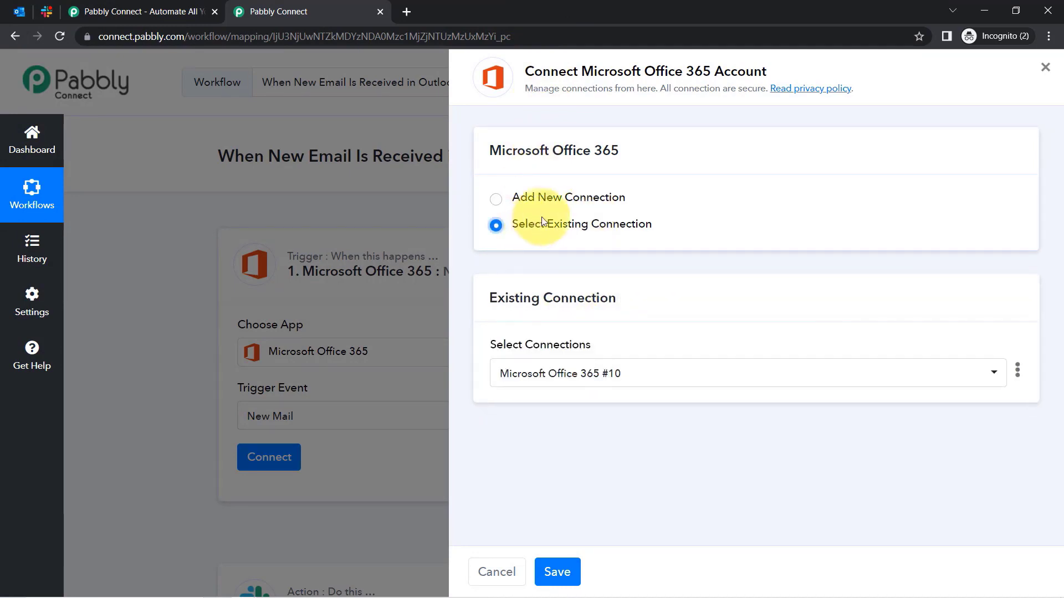
pyautogui.click(555, 567)
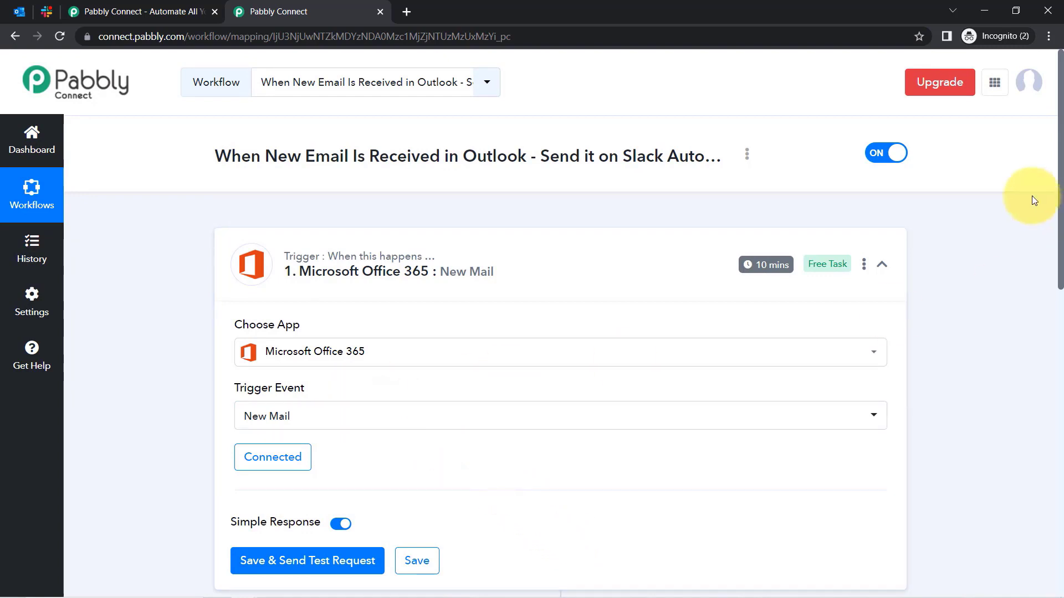
# Send a test request and read the response: subject 'Feedback' with the mattress-feedback BodyPreview.
pyautogui.moveTo(1061, 225); pyautogui.dragTo(1028, 387)
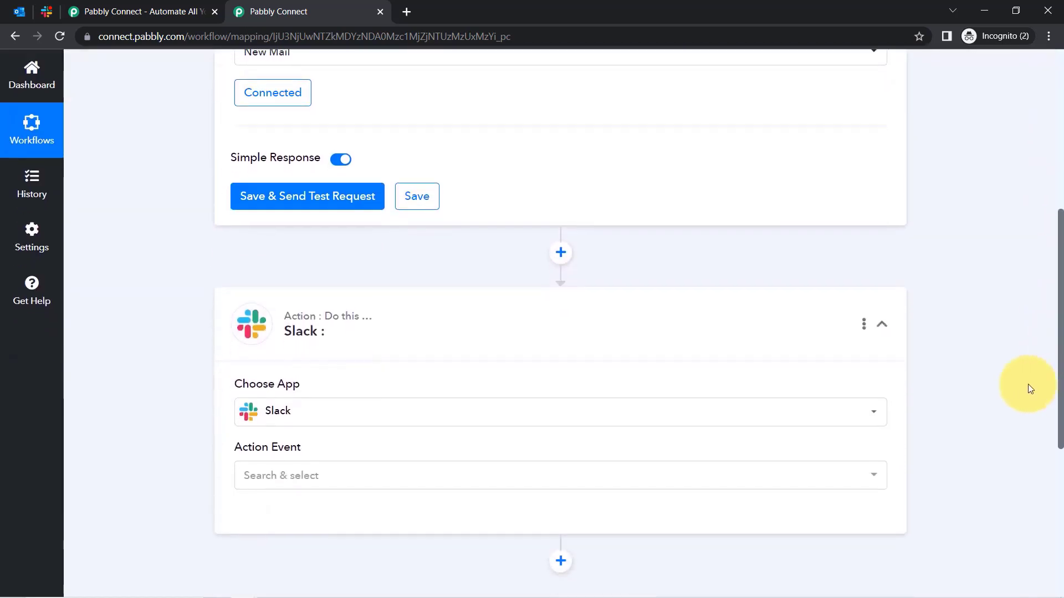
pyautogui.click(264, 203)
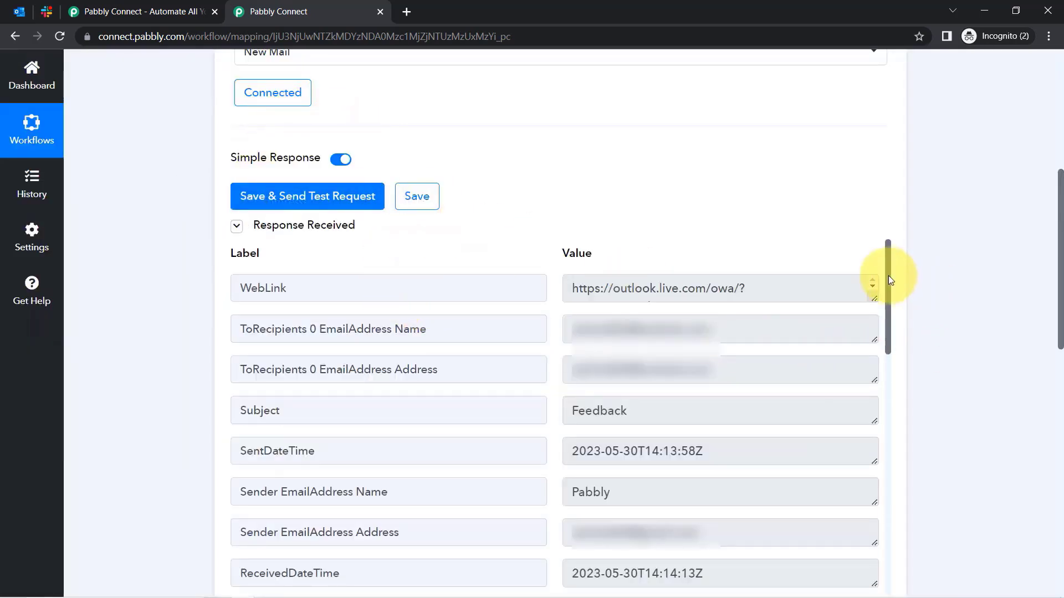
pyautogui.moveTo(889, 275); pyautogui.dragTo(842, 576)
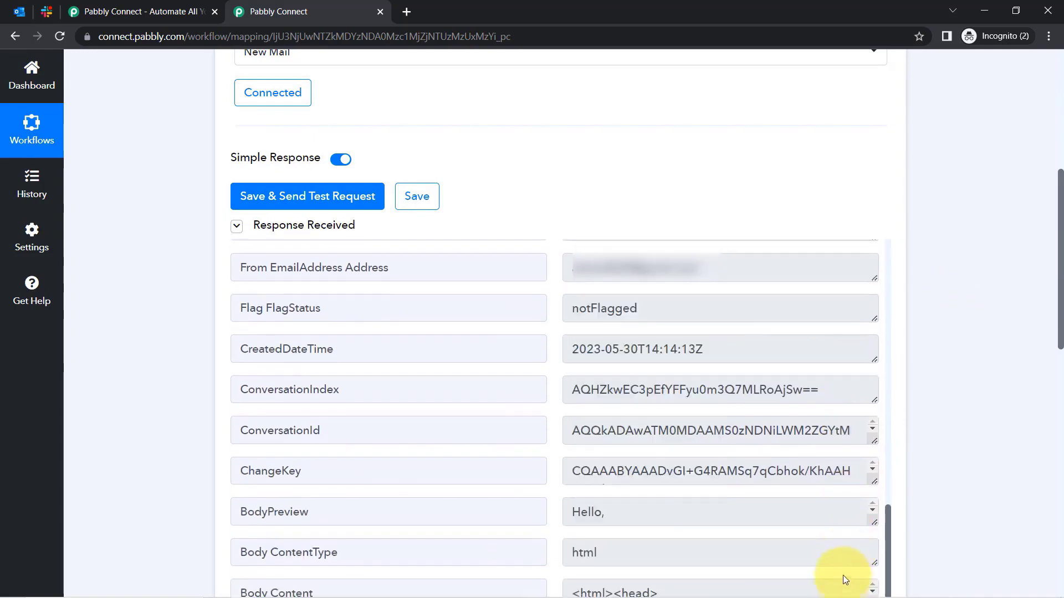
pyautogui.scroll(-3, 1047, 355)
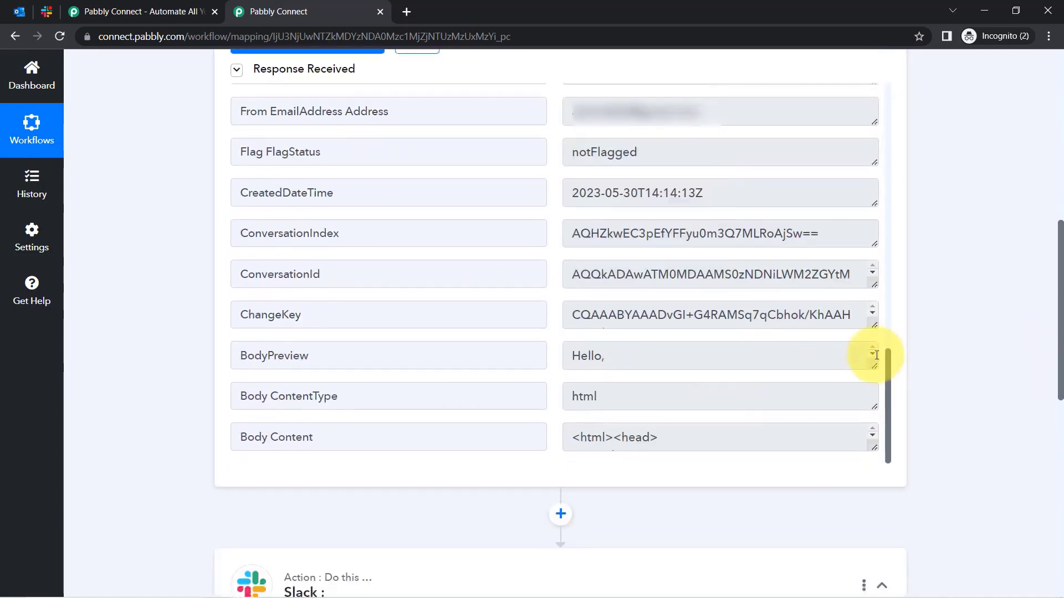
pyautogui.moveTo(871, 366); pyautogui.dragTo(871, 475)
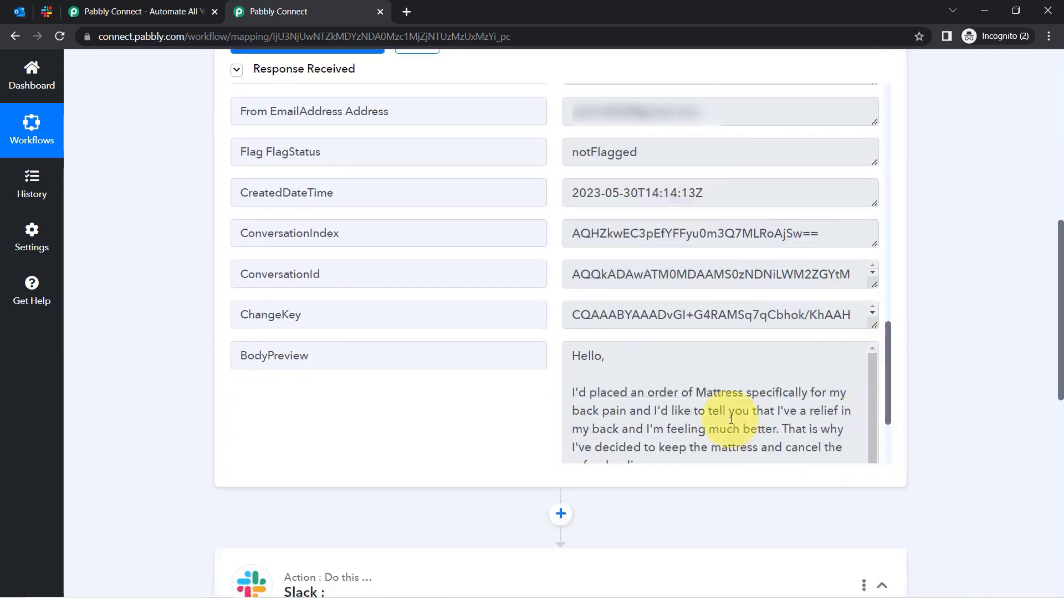
pyautogui.moveTo(623, 392); pyautogui.dragTo(743, 164)
pyautogui.doubleClick(573, 199)
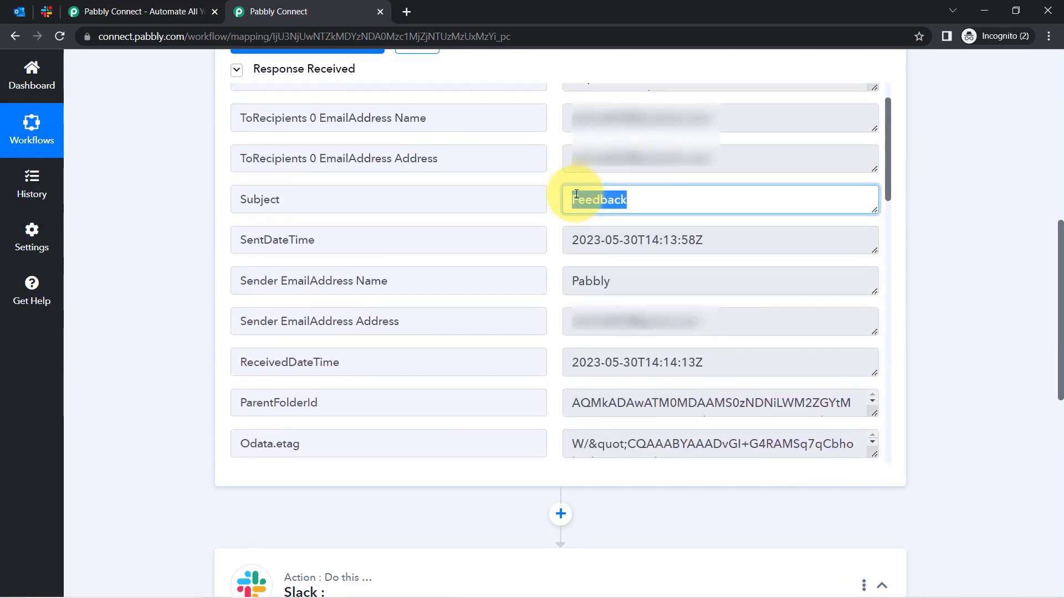
pyautogui.moveTo(893, 211); pyautogui.dragTo(896, 529)
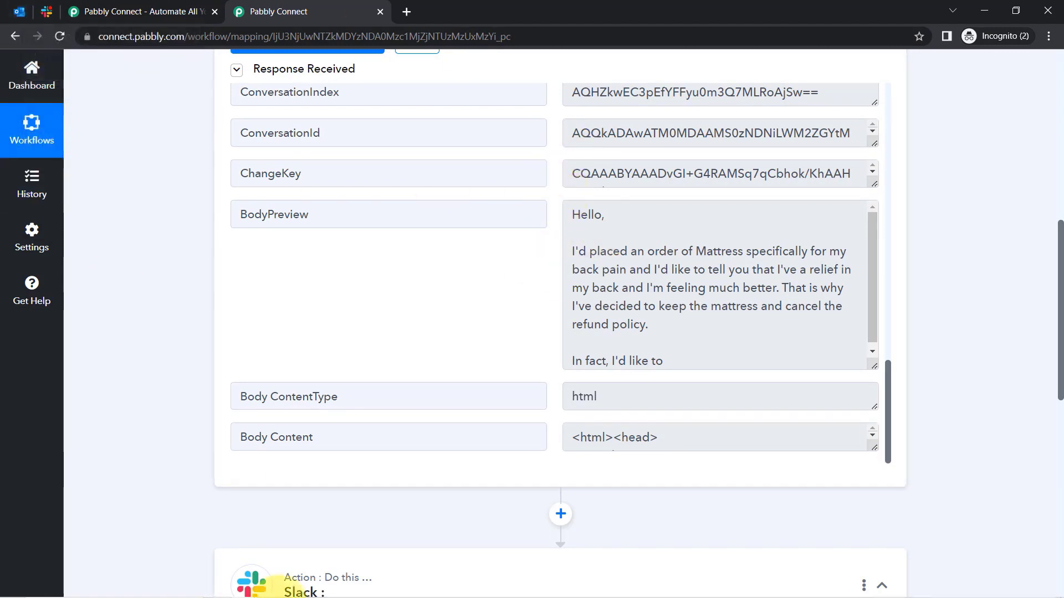
# Send the 'Payment Received from PayPal' email from Gmail to the Outlook address.
pyautogui.click(244, 588)
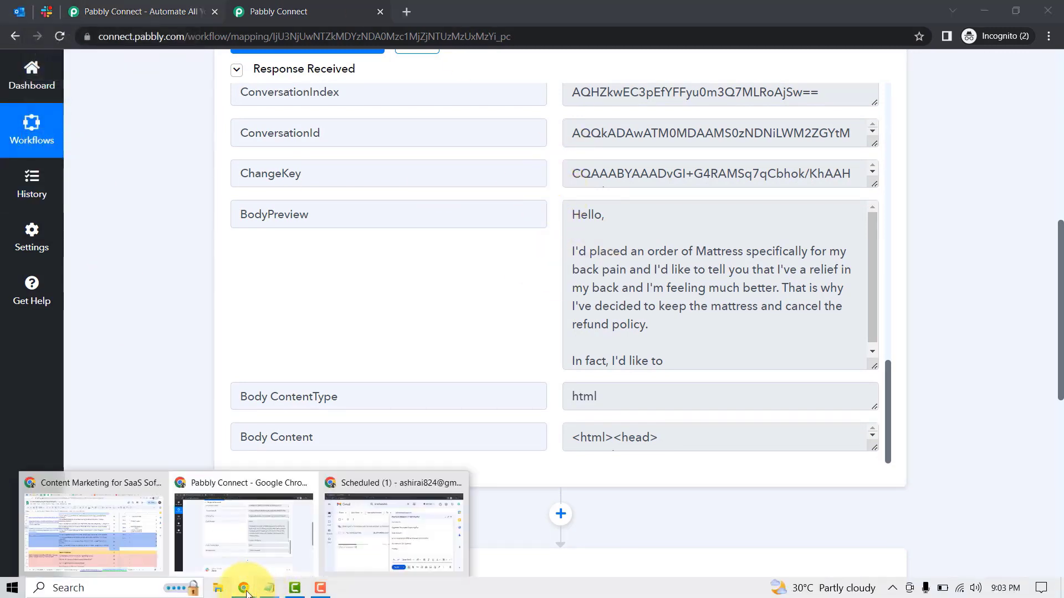
pyautogui.click(360, 546)
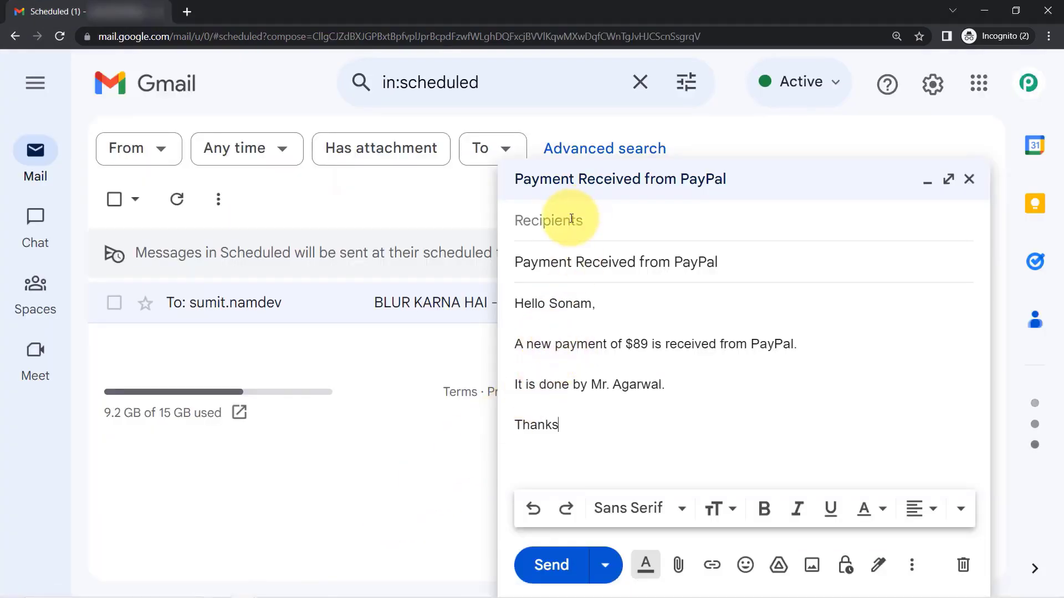
pyautogui.write('o')
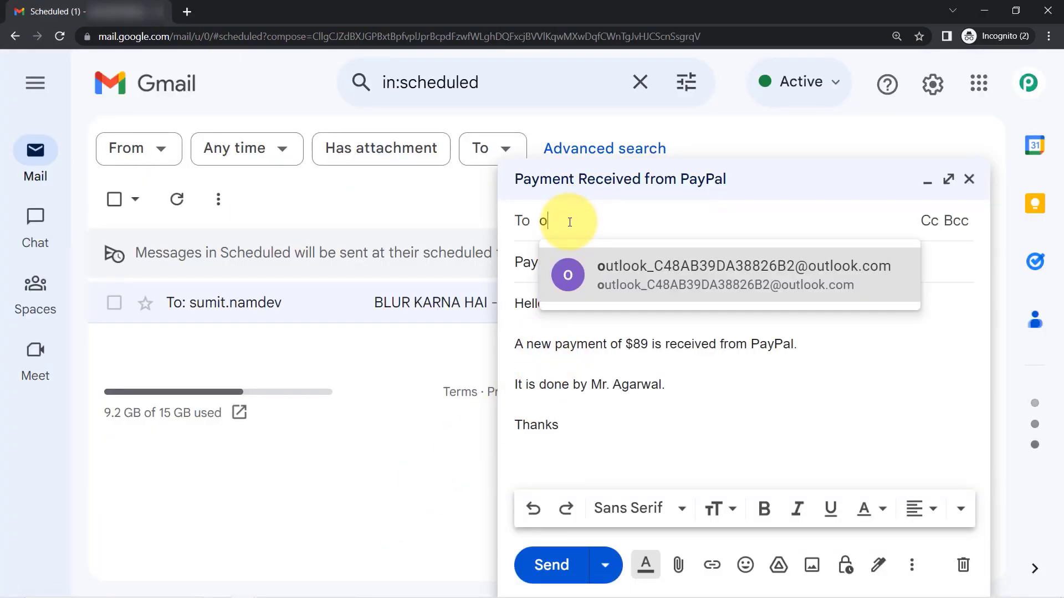
pyautogui.write('ut')
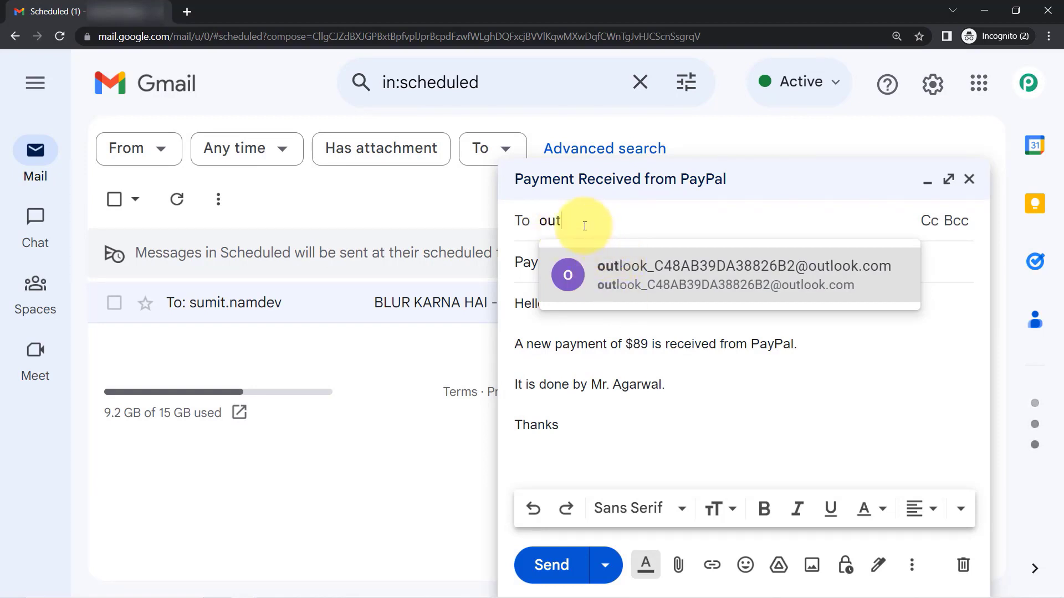
pyautogui.doubleClick(552, 225)
pyautogui.press('BackSpace')
pyautogui.write('ash')
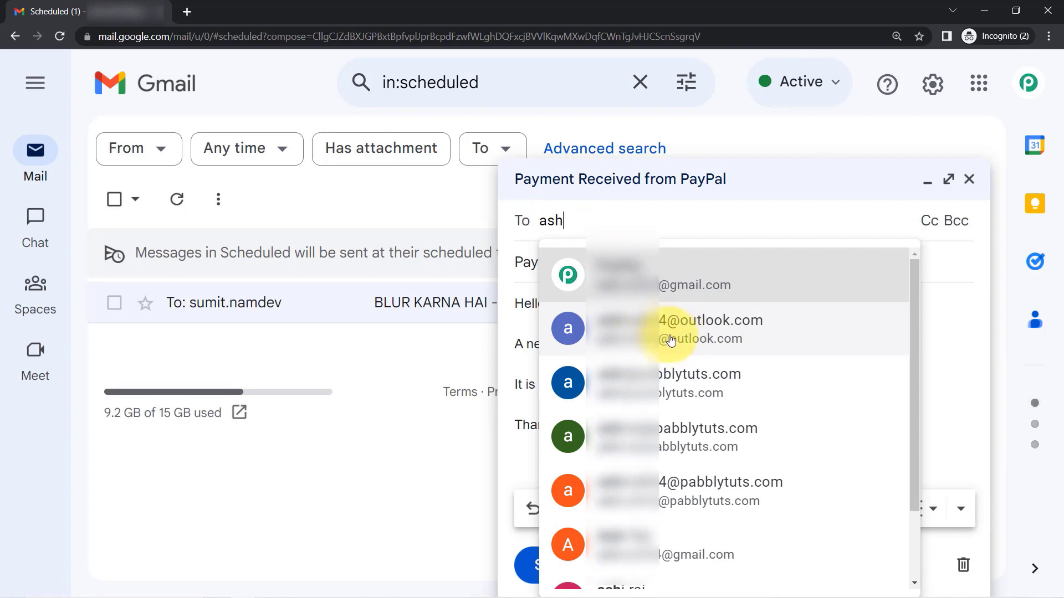
pyautogui.click(671, 340)
pyautogui.click(543, 568)
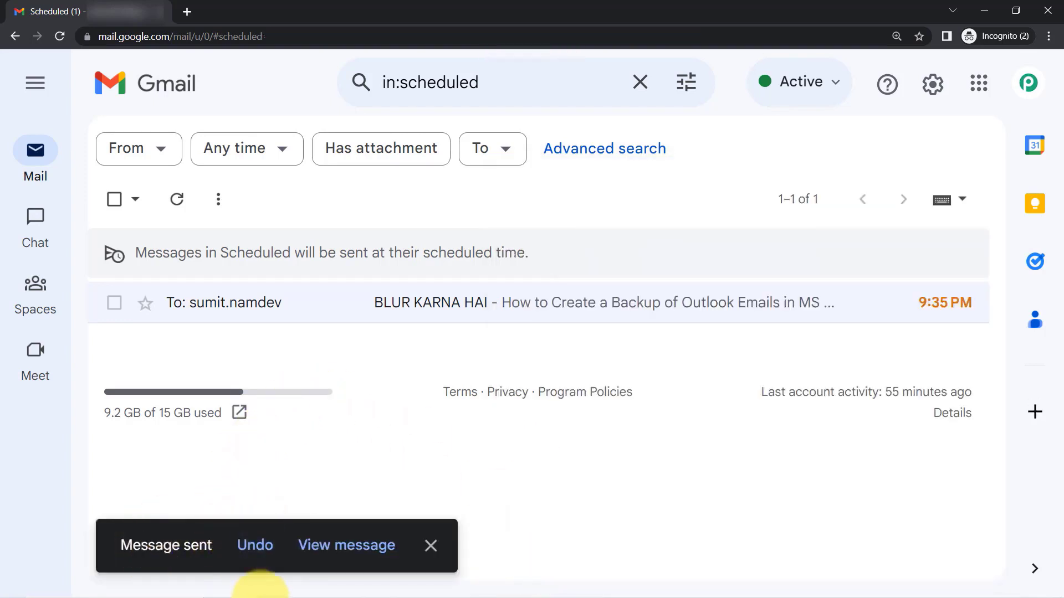
pyautogui.click(243, 588)
# Reload Outlook to receive the $89 PayPal payment email, closing the duplicate Pabbly Connect tab.
pyautogui.click(284, 545)
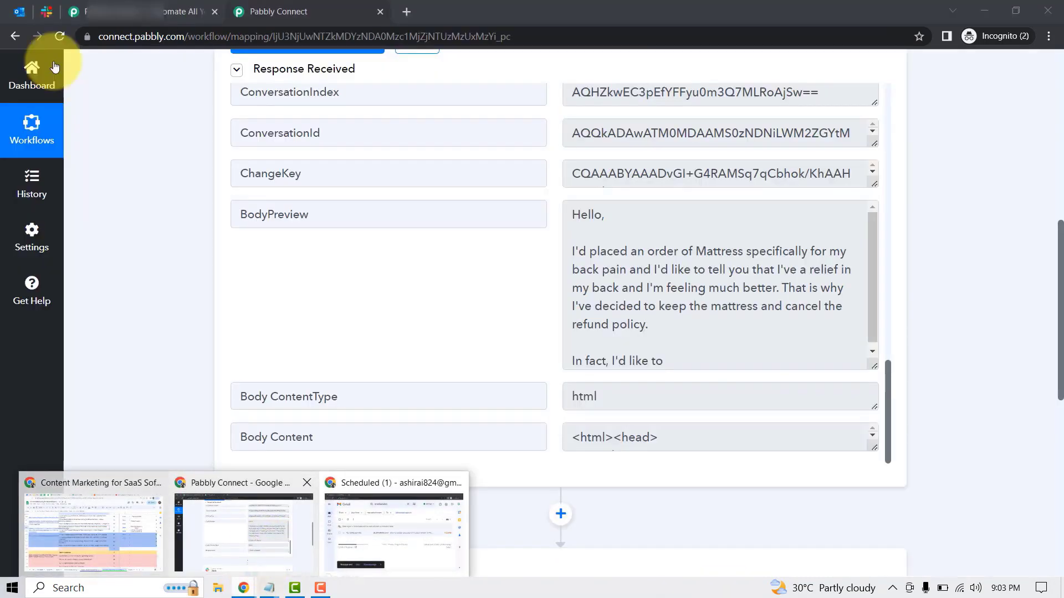
pyautogui.click(20, 10)
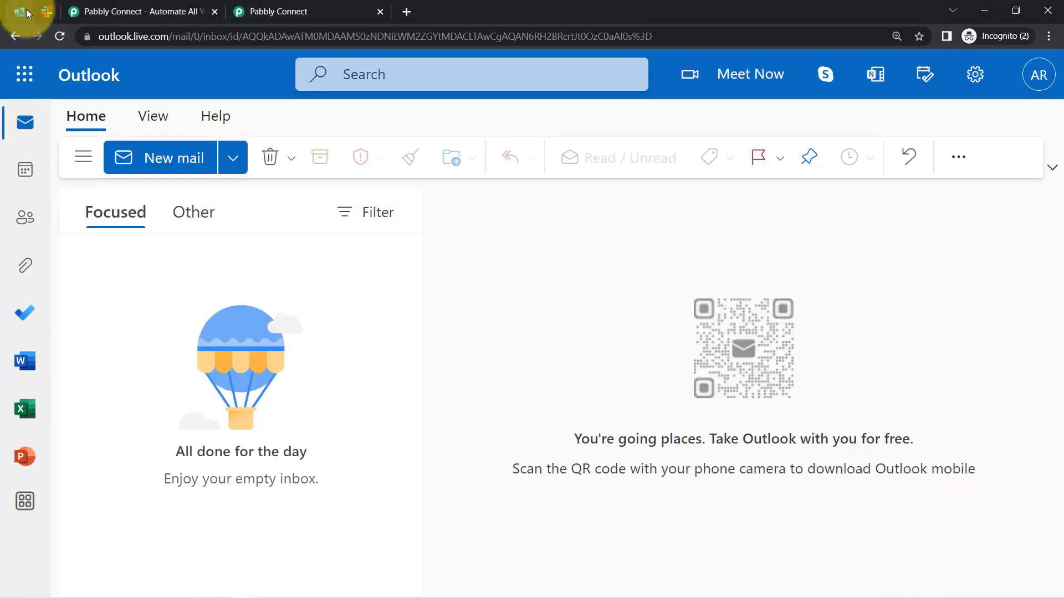
pyautogui.click(59, 35)
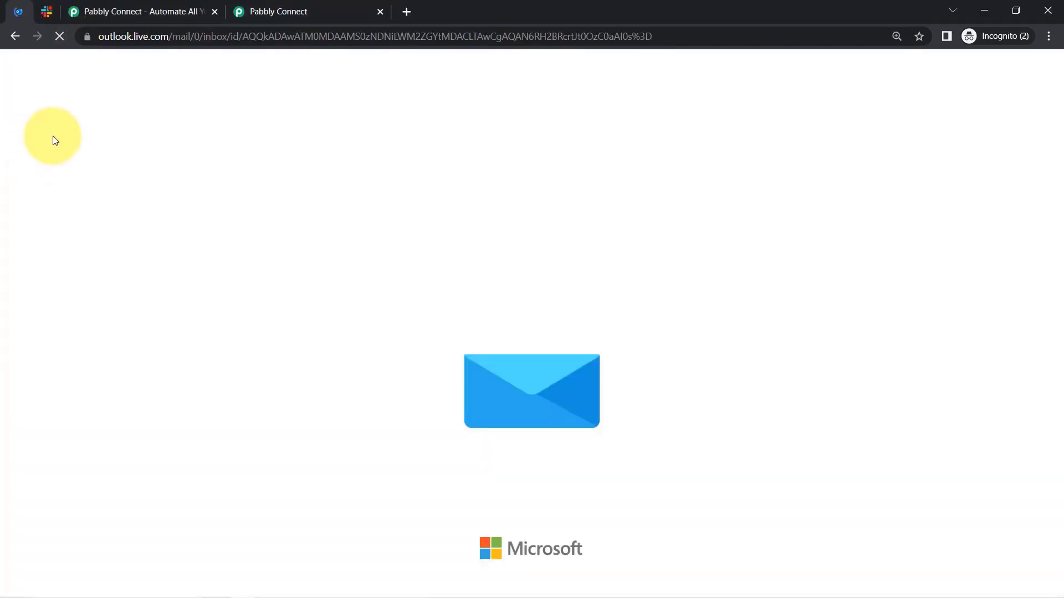
pyautogui.click(214, 11)
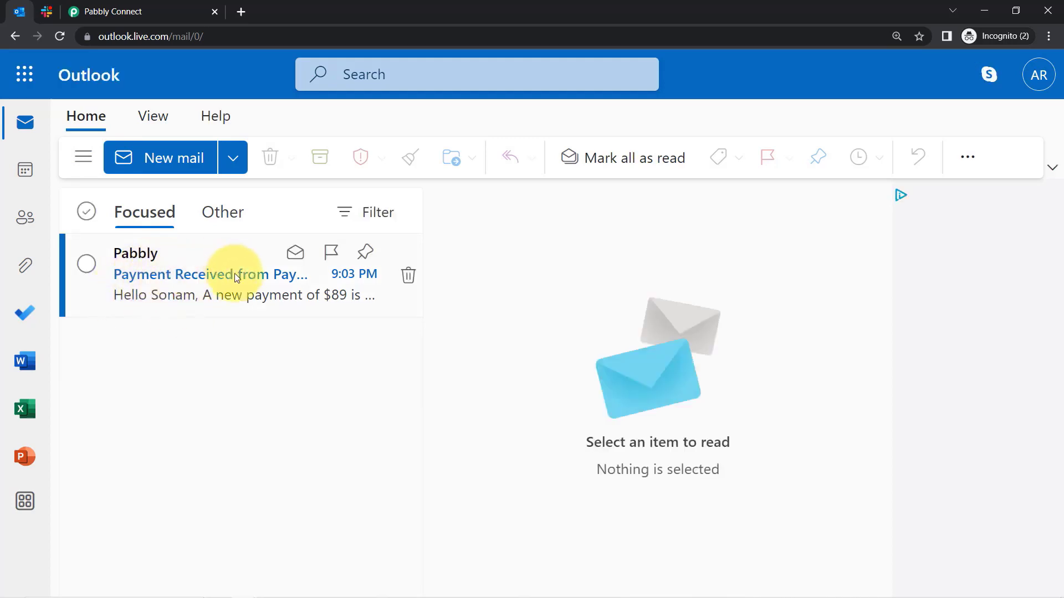
pyautogui.click(206, 300)
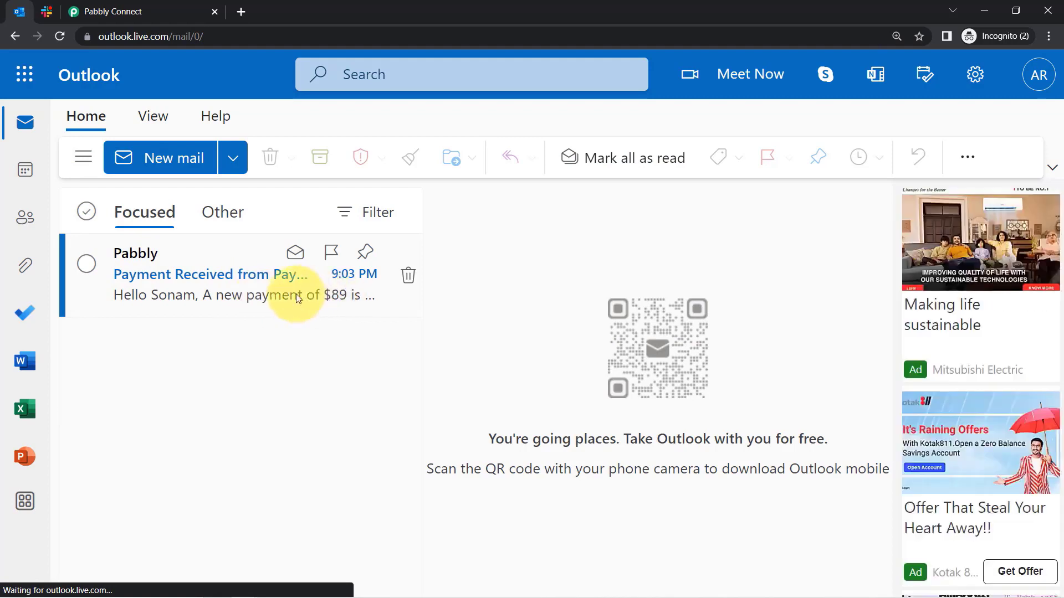
pyautogui.click(105, 11)
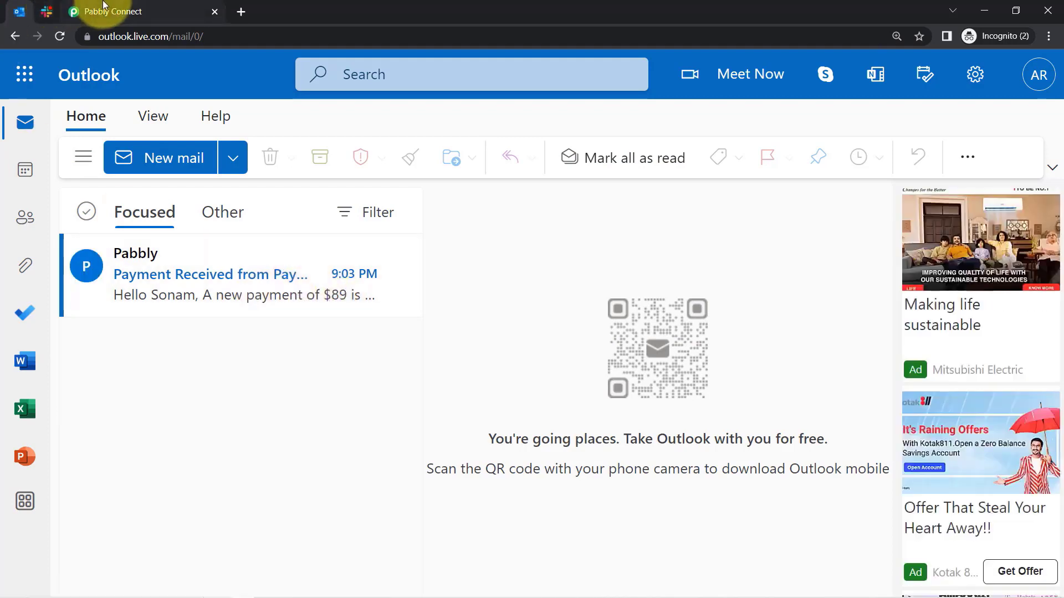
# Re-run the trigger test and compare the new email's Subject value against Outlook.
pyautogui.scroll(3, 380, 256)
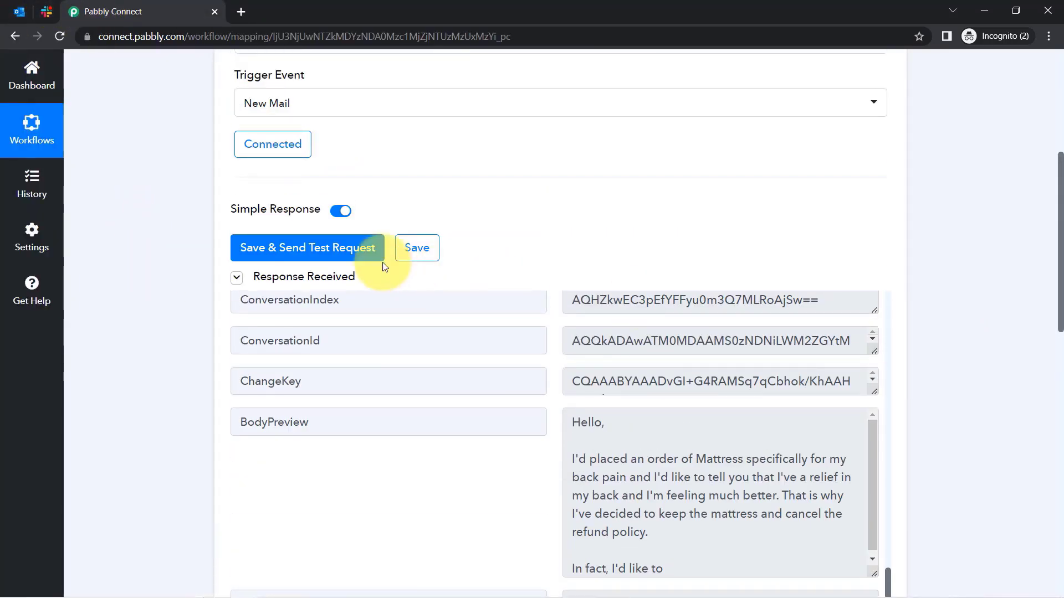
pyautogui.click(309, 254)
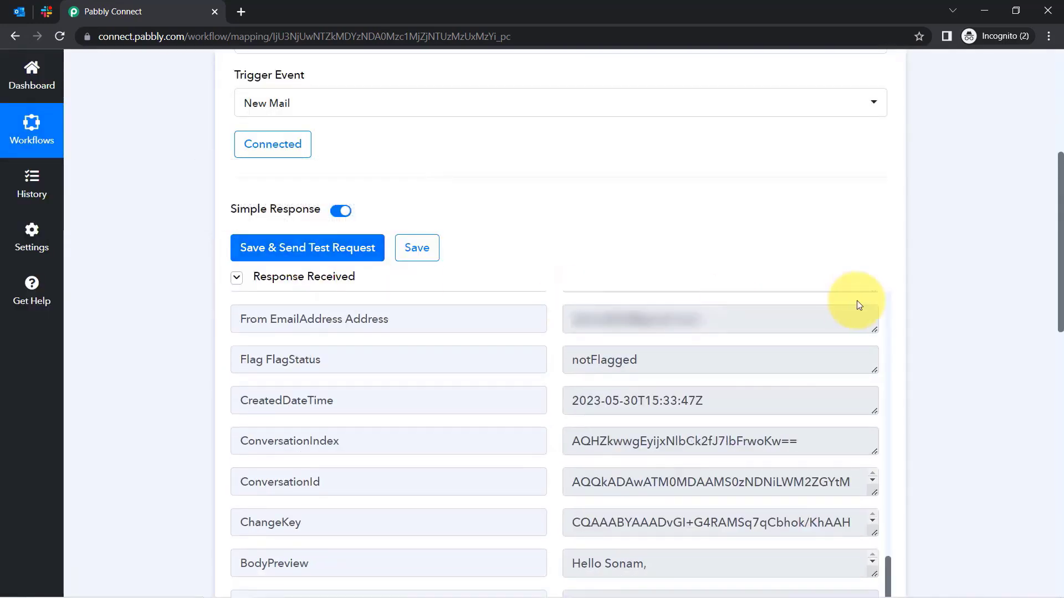
pyautogui.scroll(10, 748, 410)
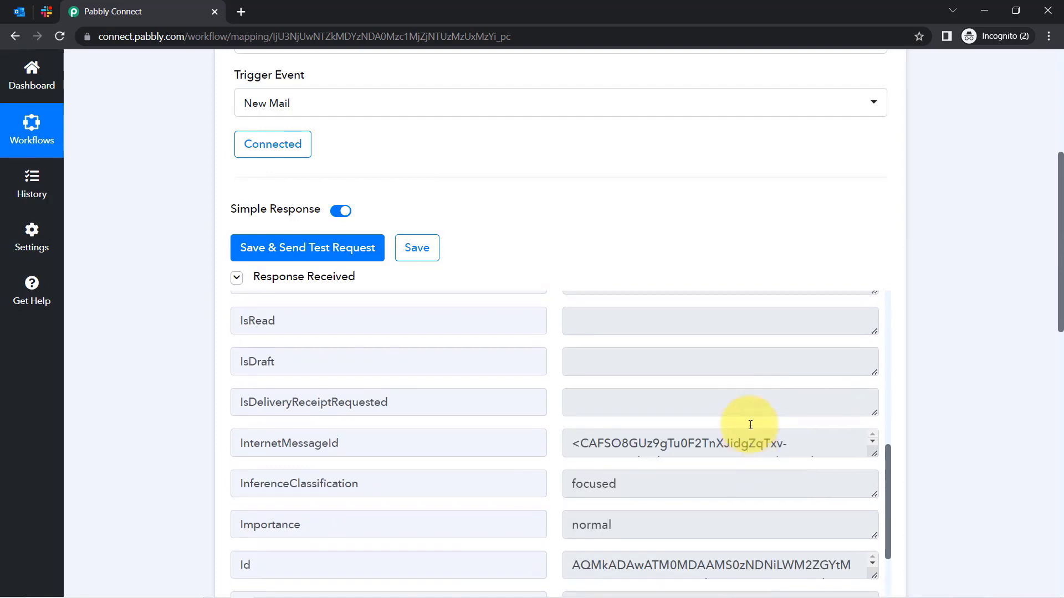
pyautogui.scroll(4, 748, 438)
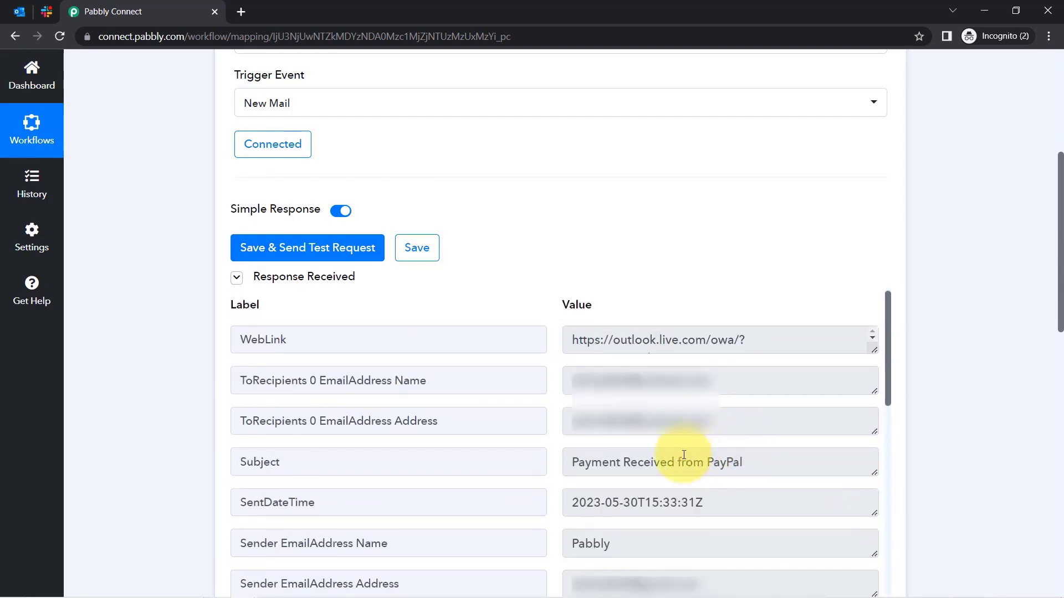
pyautogui.moveTo(596, 469); pyautogui.dragTo(779, 464)
pyautogui.click(15, 16)
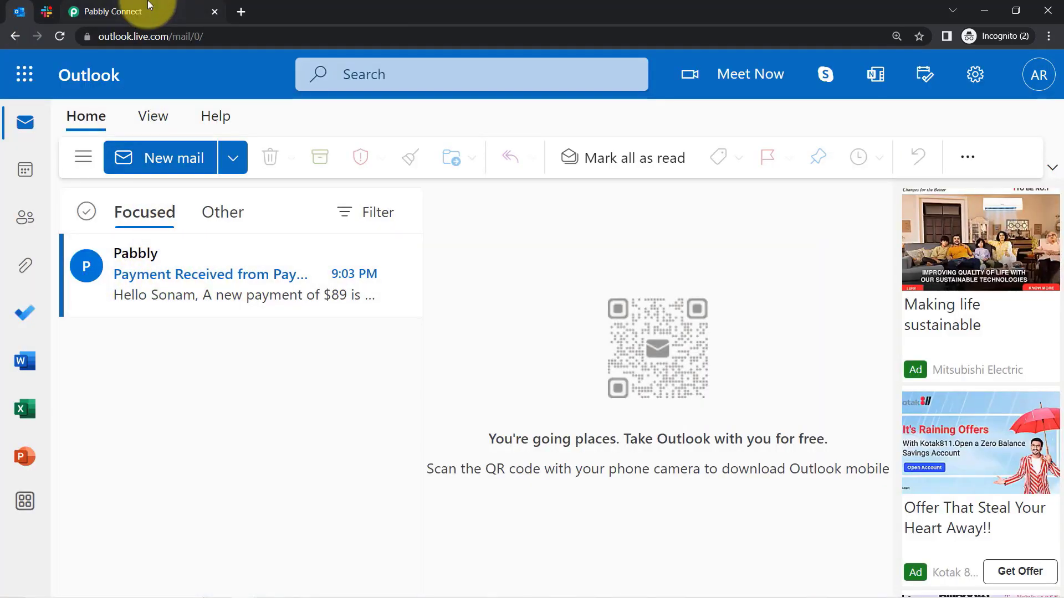
pyautogui.click(117, 12)
# Enlarge the BodyPreview field to read the $89 PayPal payment message text.
pyautogui.moveTo(1061, 243); pyautogui.dragTo(1060, 379)
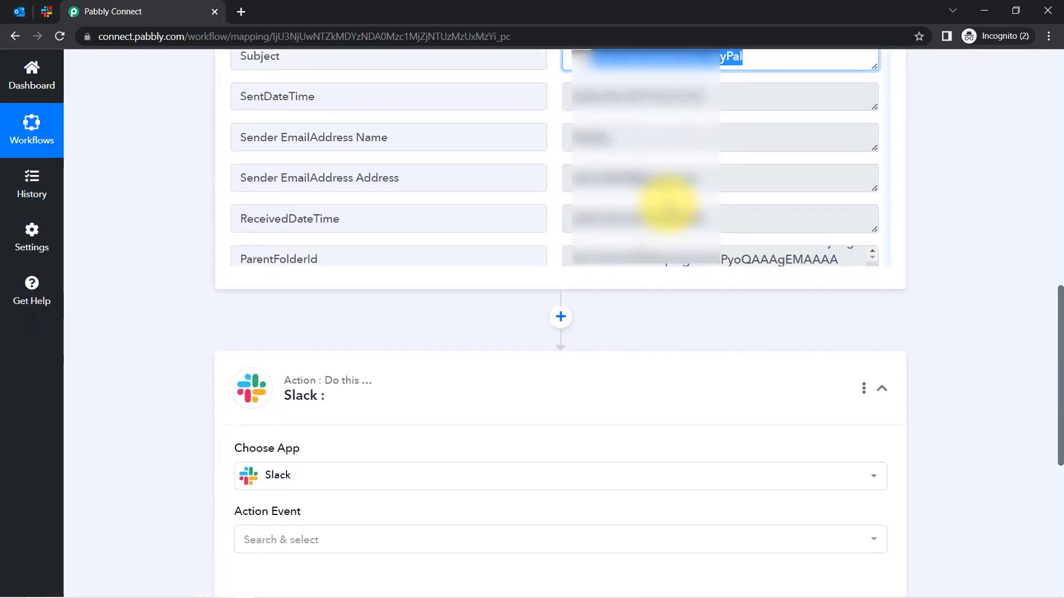
pyautogui.scroll(-5, 682, 194)
pyautogui.scroll(-3, 697, 183)
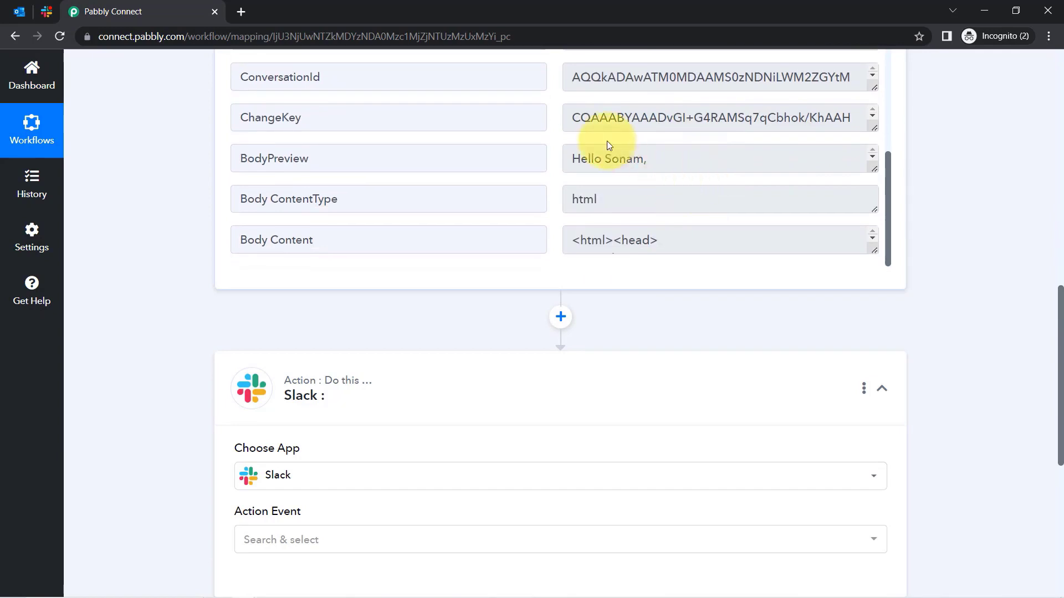
pyautogui.moveTo(870, 168); pyautogui.dragTo(877, 249)
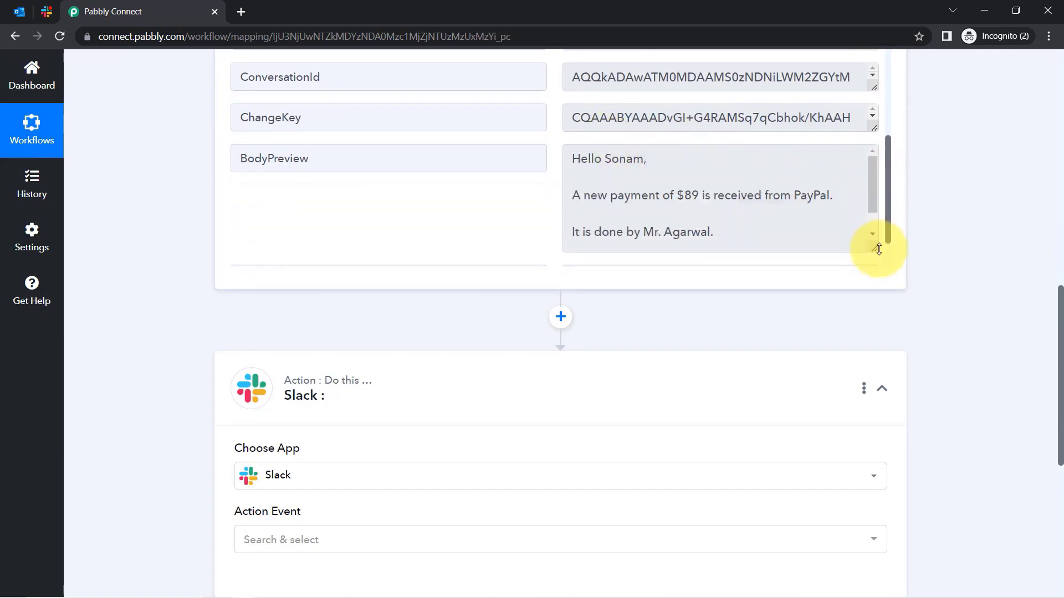
pyautogui.moveTo(650, 197); pyautogui.dragTo(641, 235)
pyautogui.scroll(-1, 872, 200)
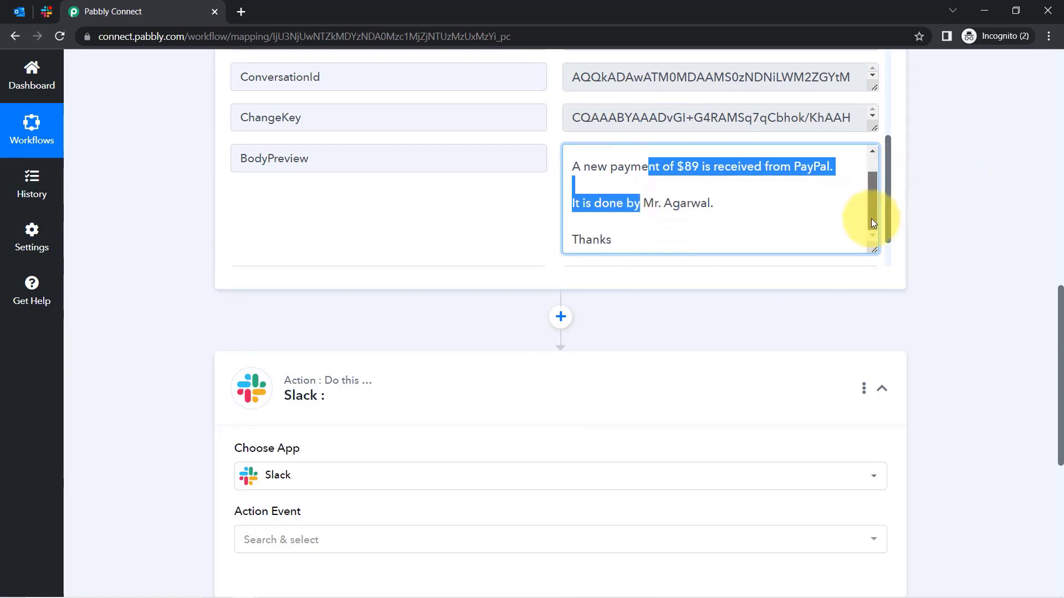
pyautogui.click(26, 7)
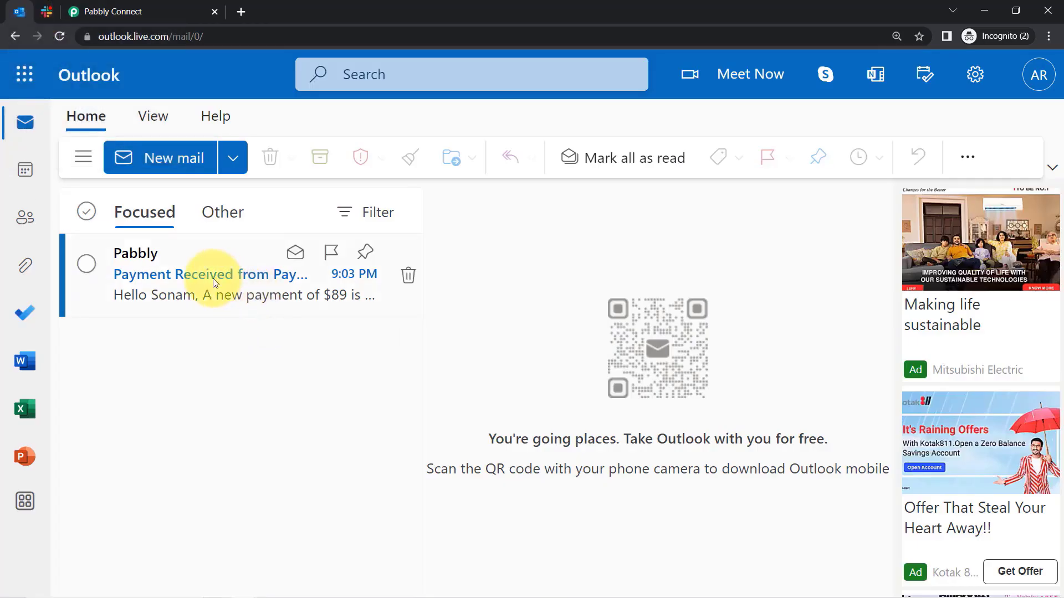
# Read the $89 'Payment Received from PayPal' email body in Outlook, checking the Focused and Other tabs.
pyautogui.click(200, 260)
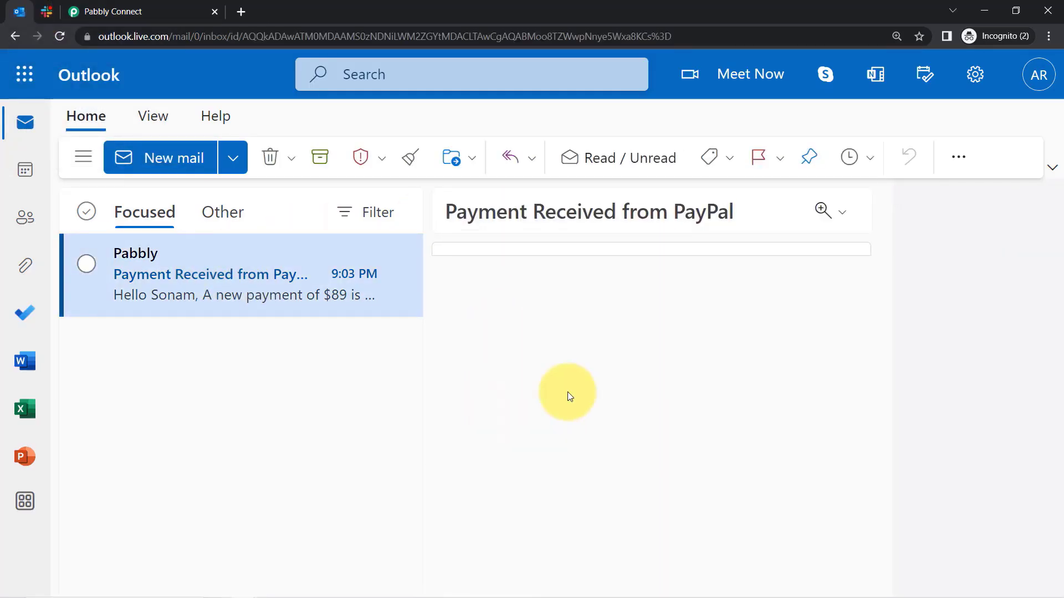
pyautogui.moveTo(510, 333); pyautogui.dragTo(674, 411)
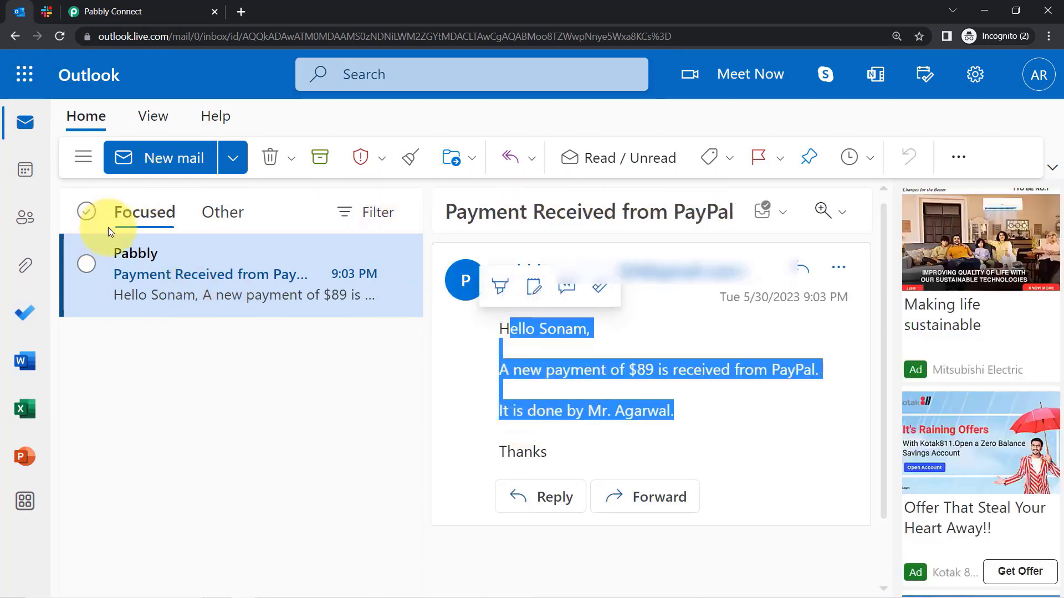
pyautogui.click(230, 211)
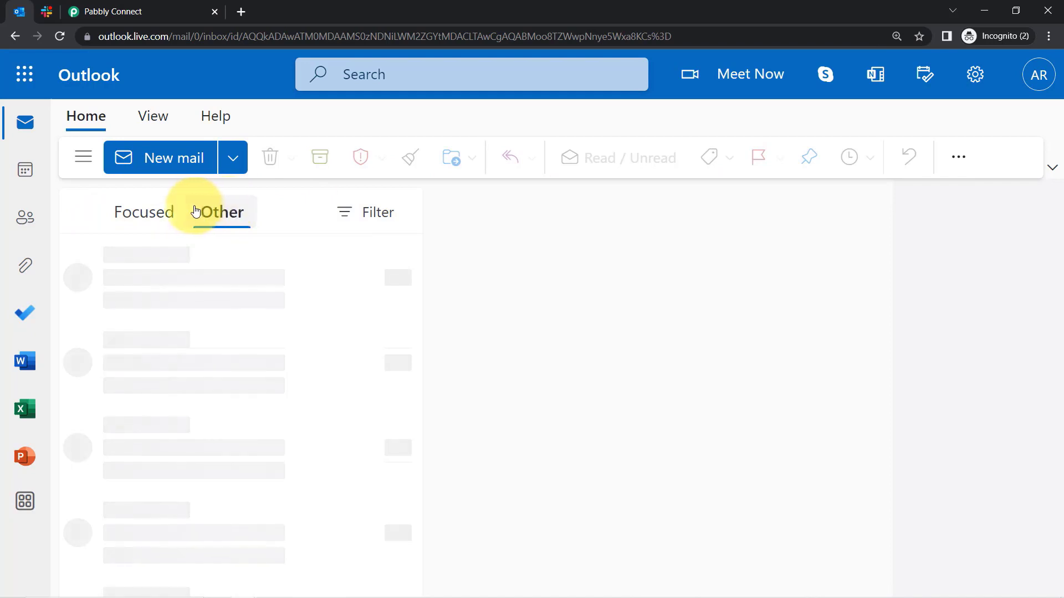
pyautogui.click(158, 214)
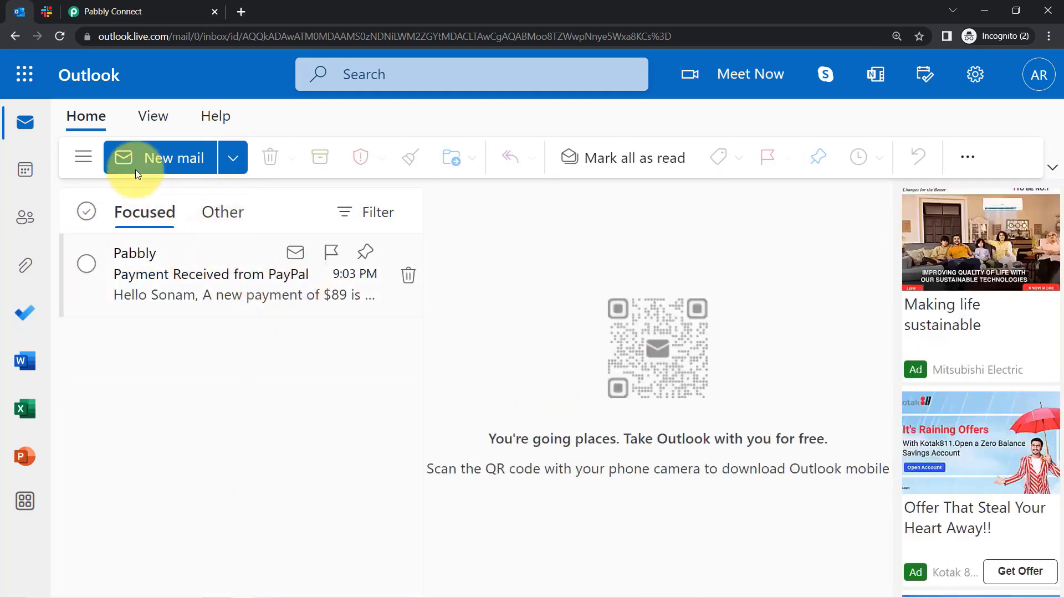
pyautogui.click(130, 8)
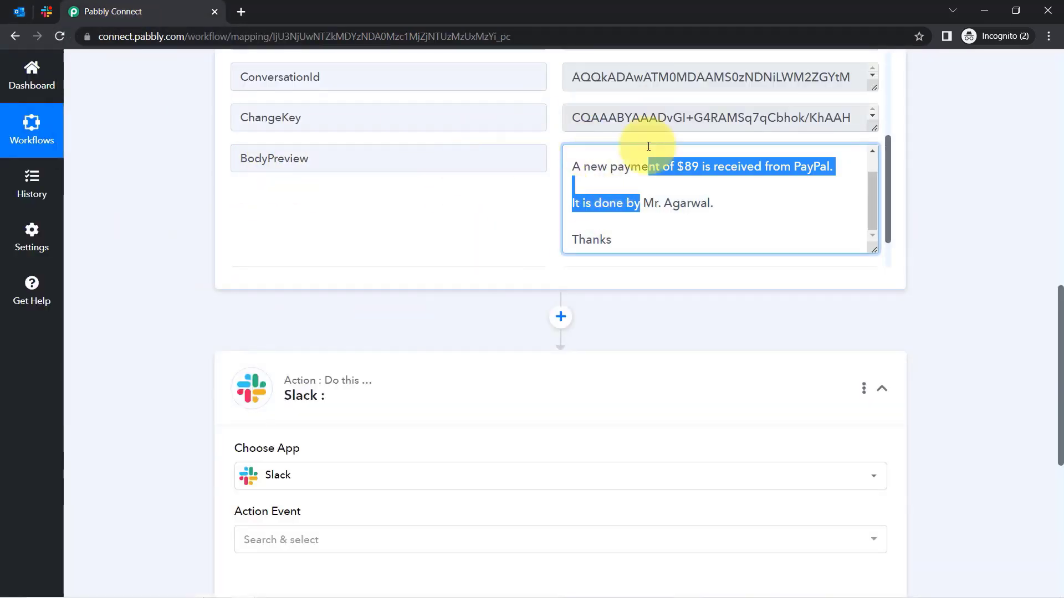
pyautogui.moveTo(1060, 339); pyautogui.dragTo(1038, 12)
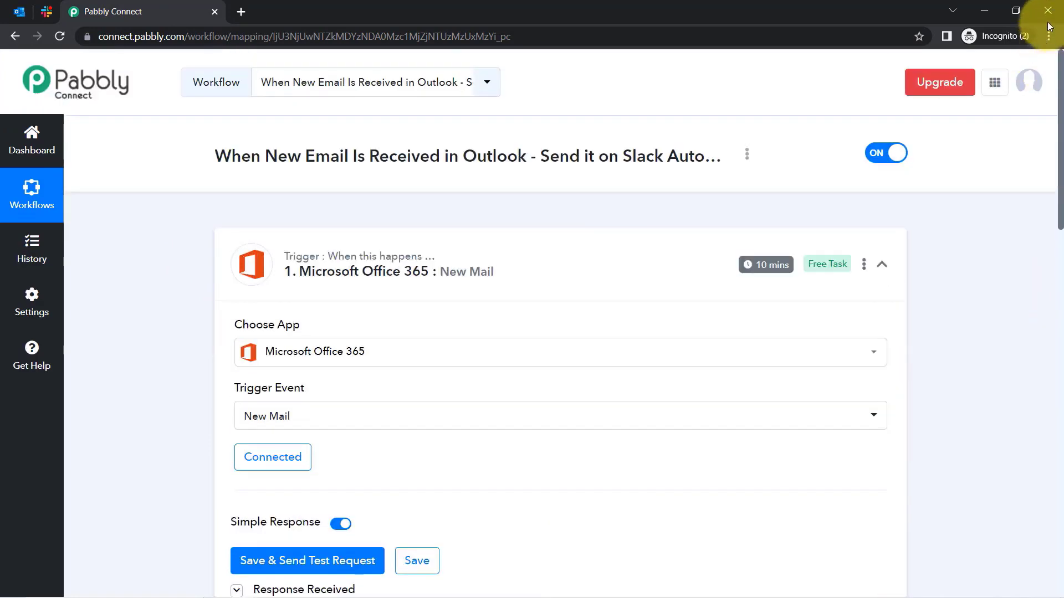
# Set the Slack action event to Send Channel Message.
pyautogui.click(13, 9)
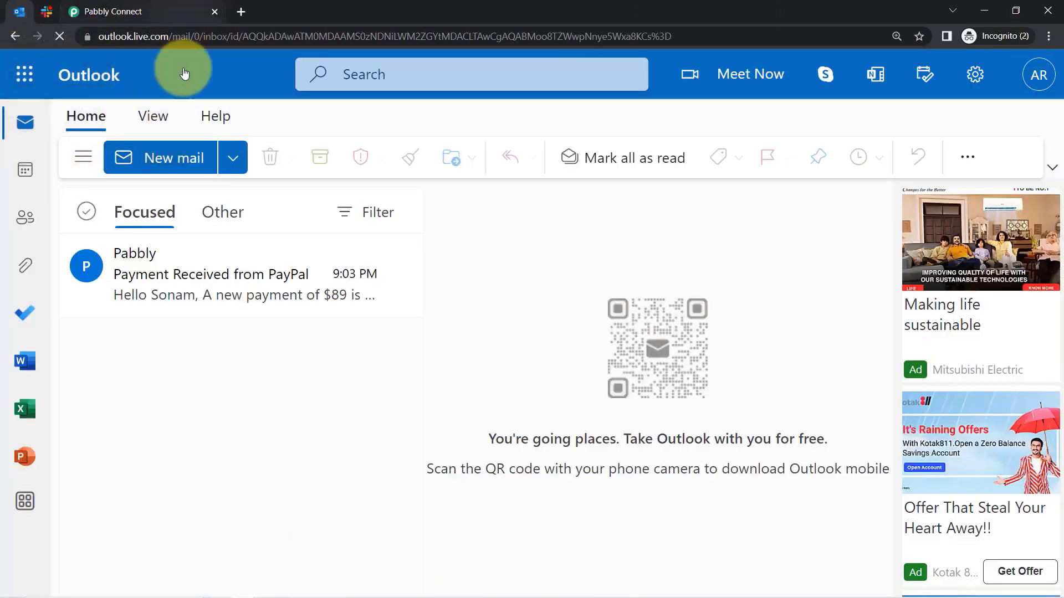
pyautogui.click(136, 9)
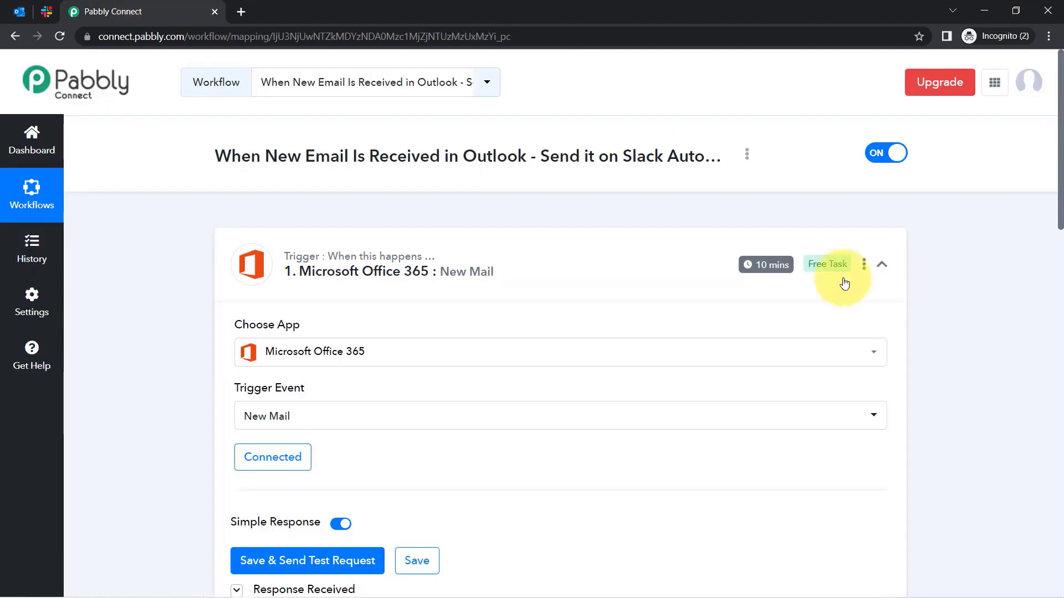
pyautogui.moveTo(762, 266)
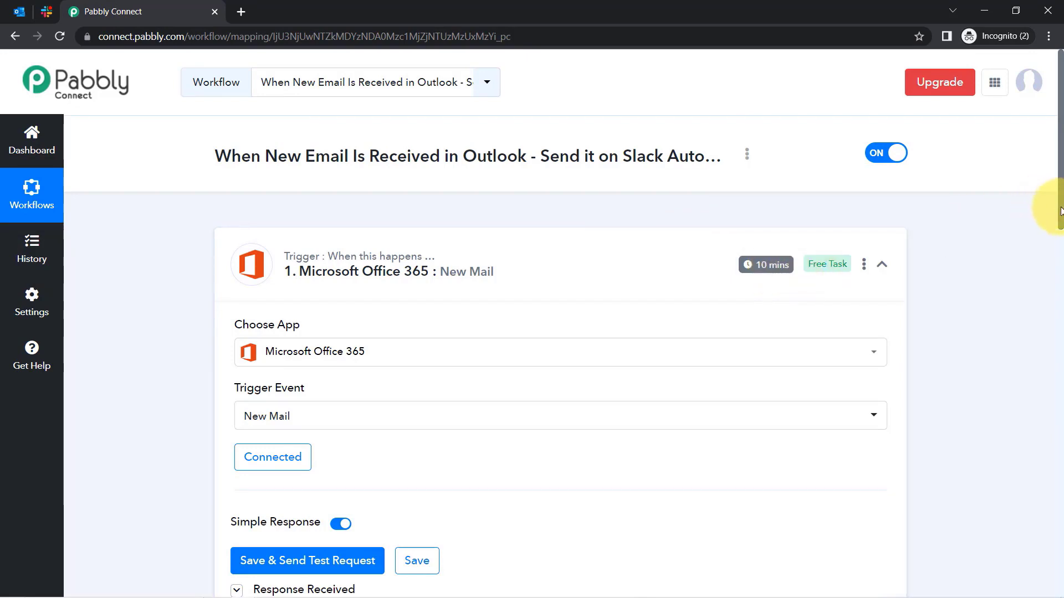
pyautogui.moveTo(1061, 211); pyautogui.dragTo(1059, 524)
pyautogui.click(285, 316)
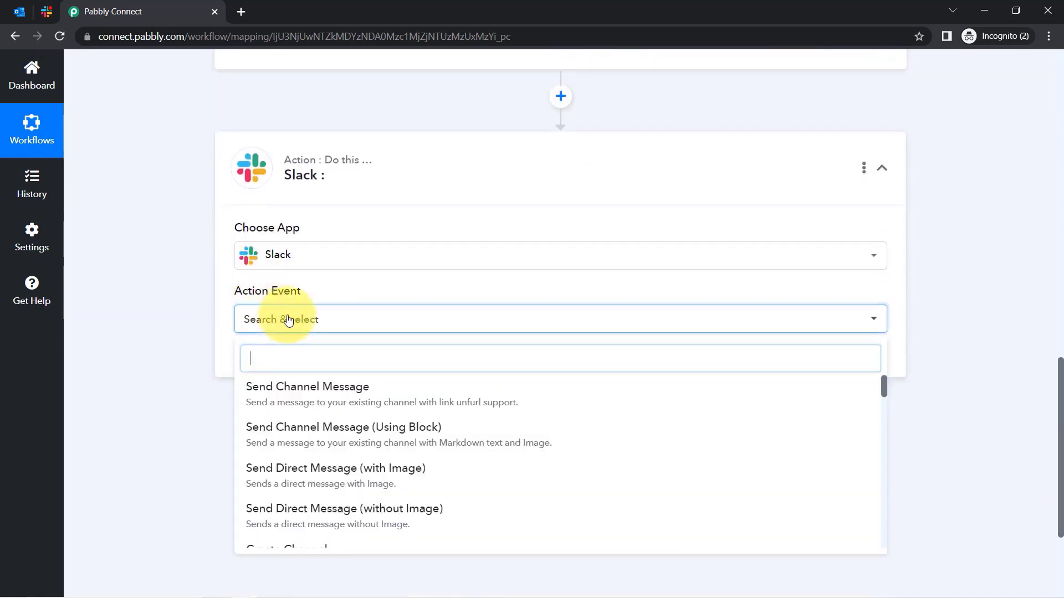
pyautogui.click(334, 401)
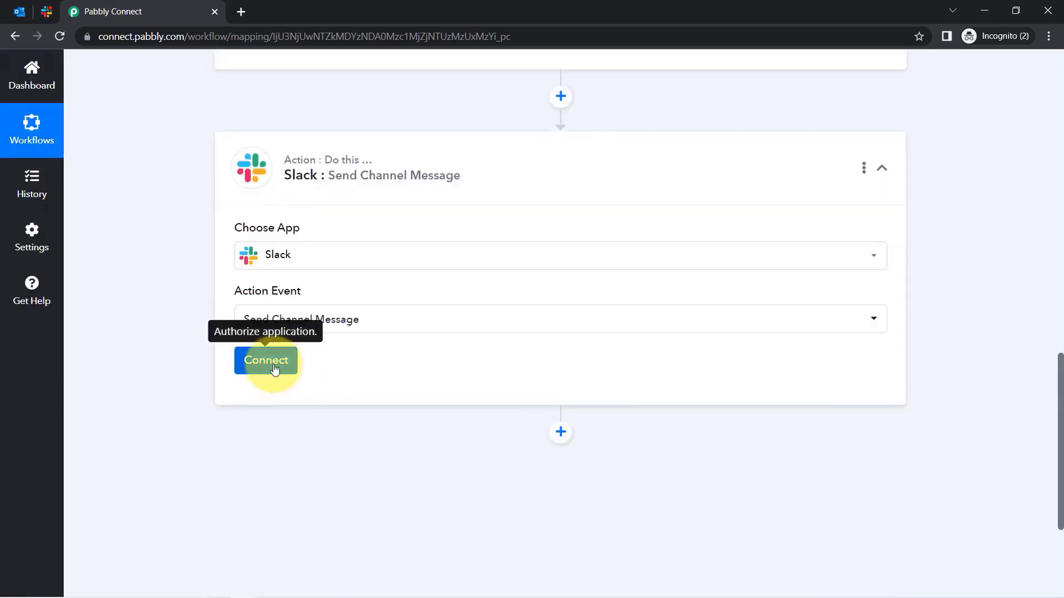
# Start a new Slack #19 connection and bring up the Slack tokens help link to open in a new tab.
pyautogui.click(275, 369)
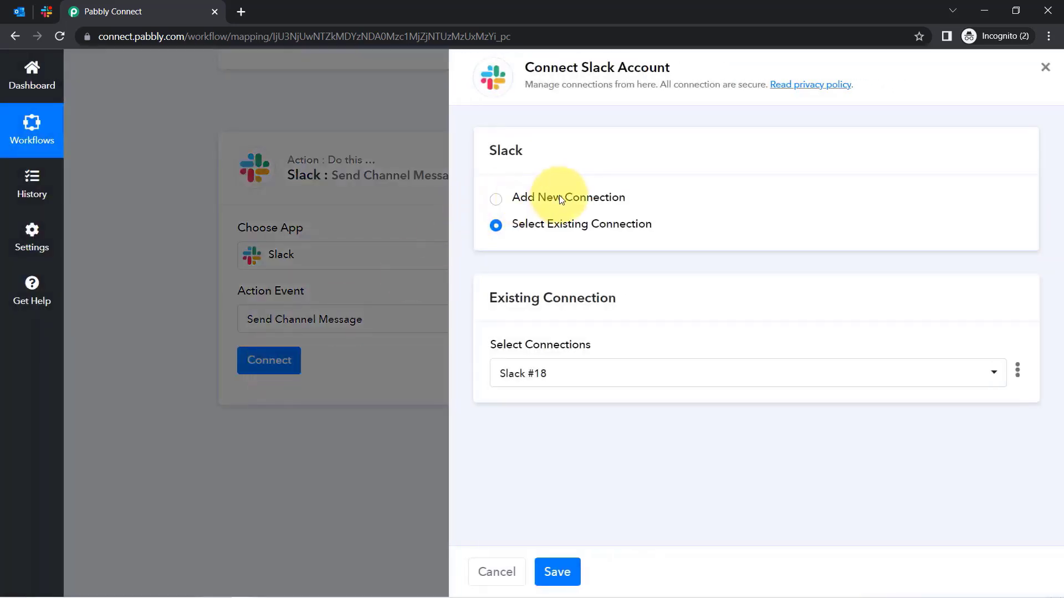
pyautogui.click(559, 195)
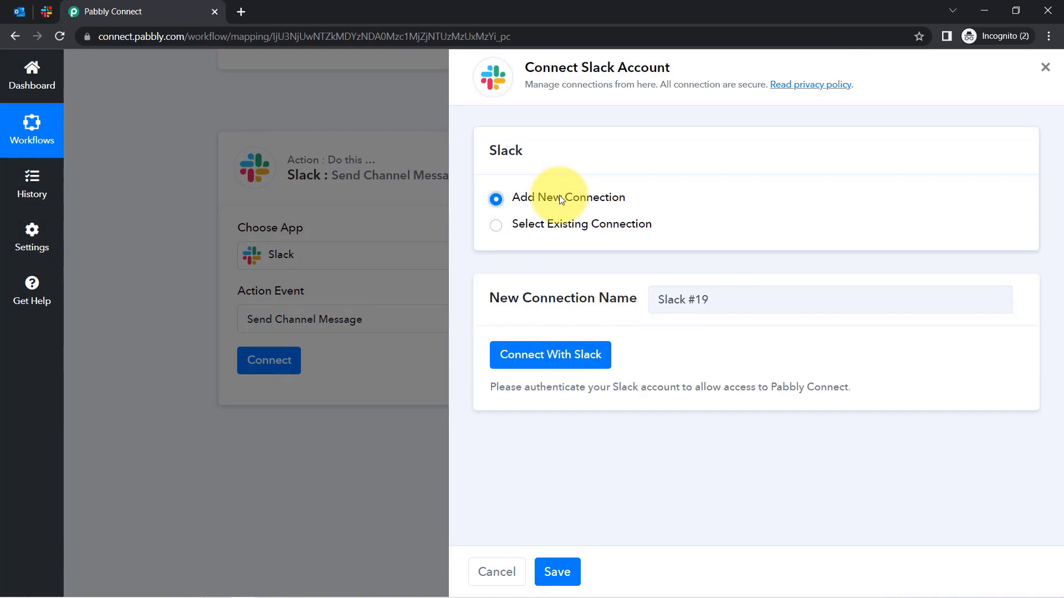
pyautogui.click(566, 348)
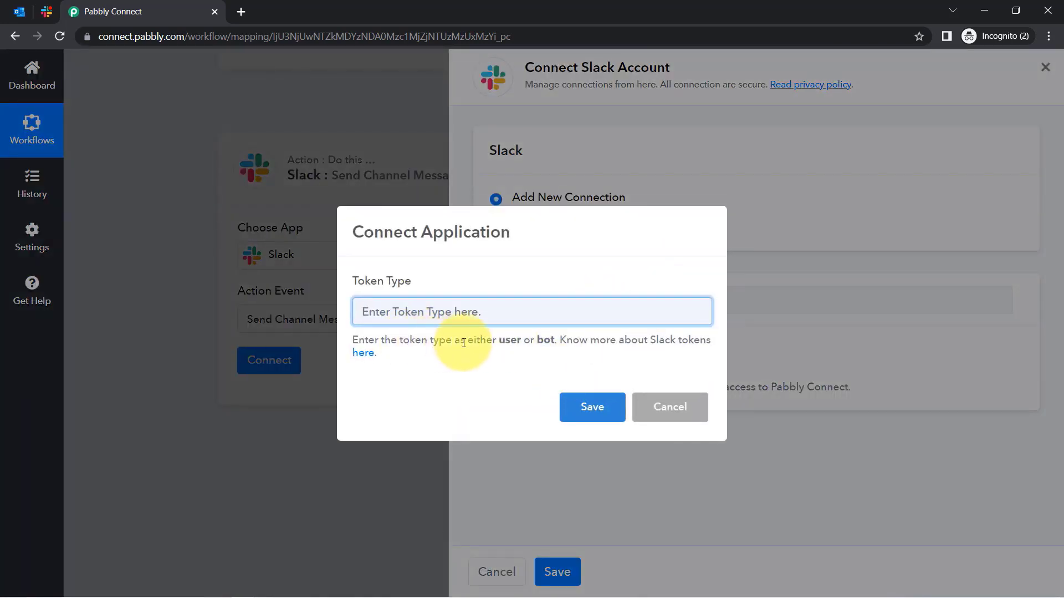
pyautogui.moveTo(357, 281); pyautogui.dragTo(415, 279)
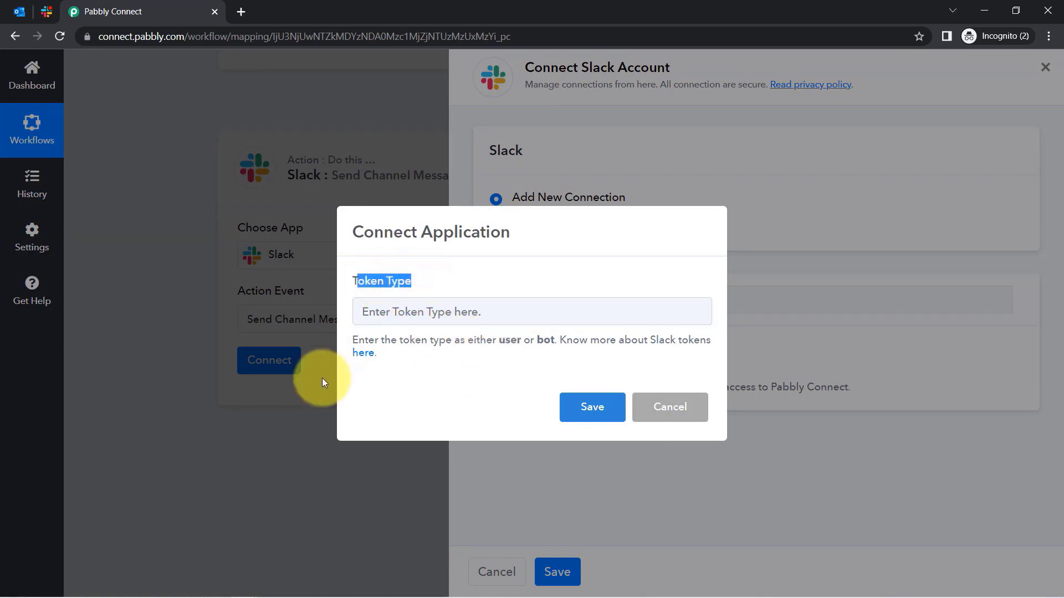
pyautogui.rightClick(366, 353)
# Open the Slack tokens help page in a new tab beside the user/bot token type prompt.
pyautogui.click(374, 361)
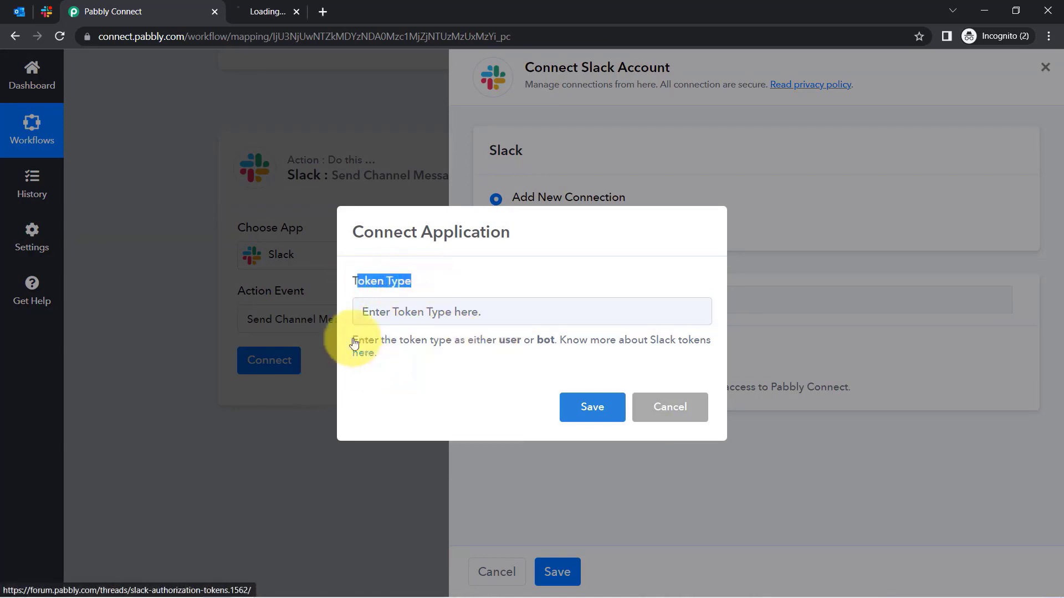
pyautogui.click(280, 12)
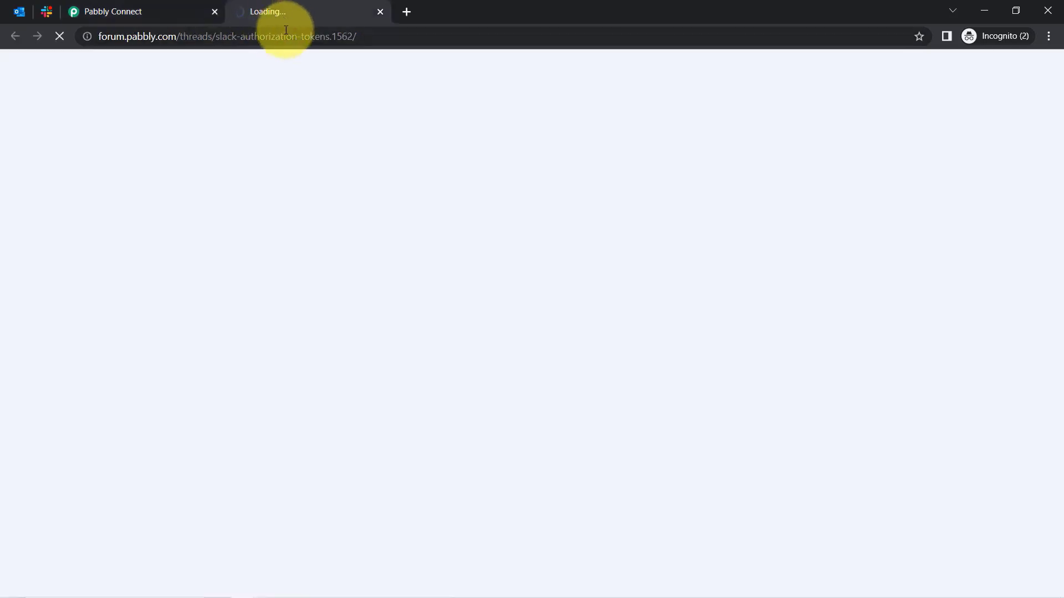
pyautogui.click(158, 6)
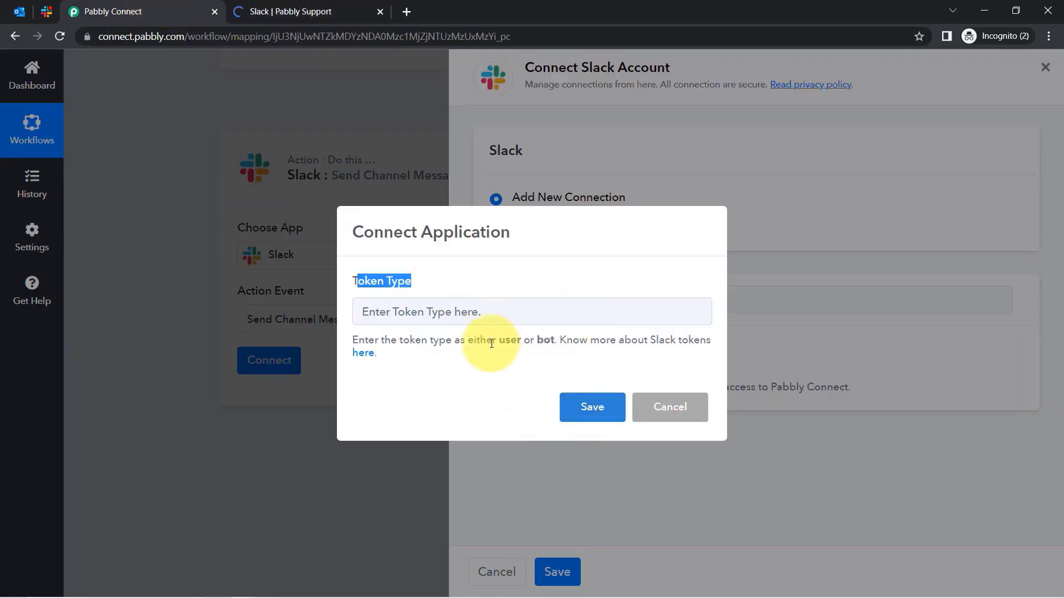
pyautogui.moveTo(492, 344); pyautogui.dragTo(483, 363)
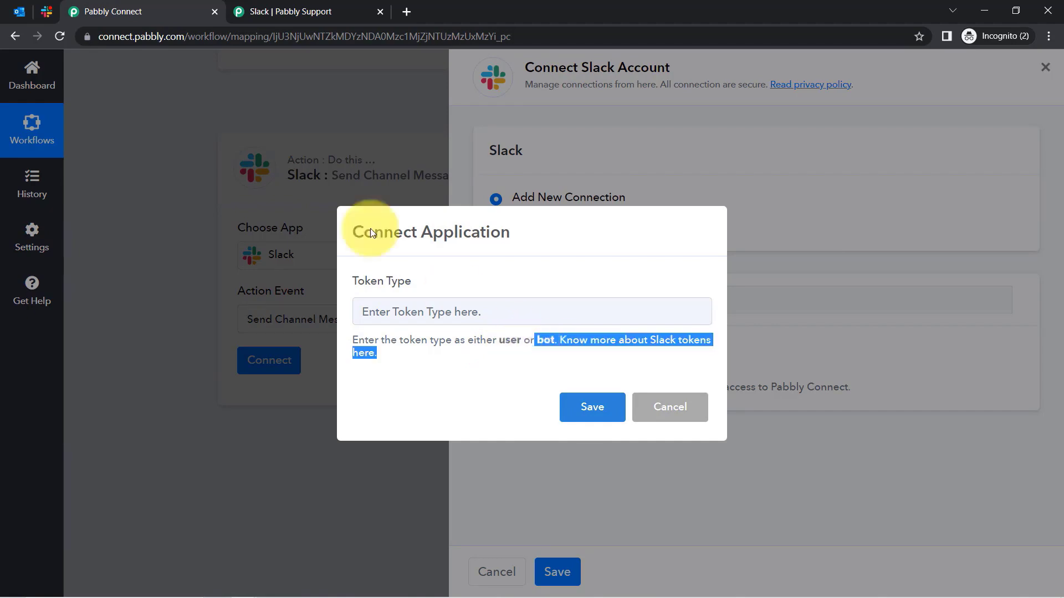
# Review the user and bot token permission lists in the Slack help thread, then return to Pabbly Connect.
pyautogui.click(257, 6)
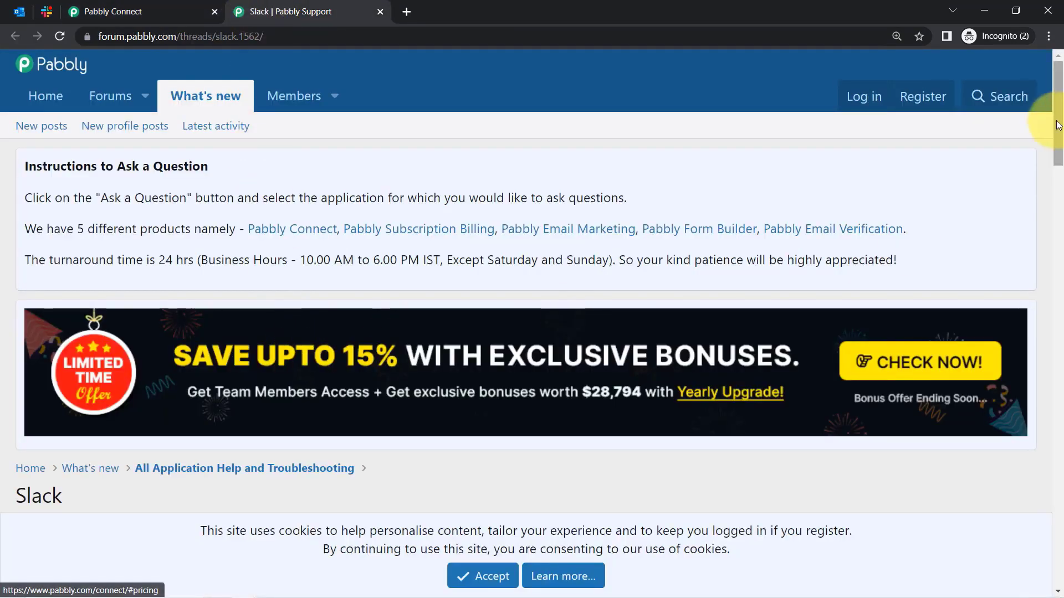
pyautogui.moveTo(1059, 130); pyautogui.dragTo(1061, 307)
pyautogui.moveTo(189, 144); pyautogui.dragTo(143, 145)
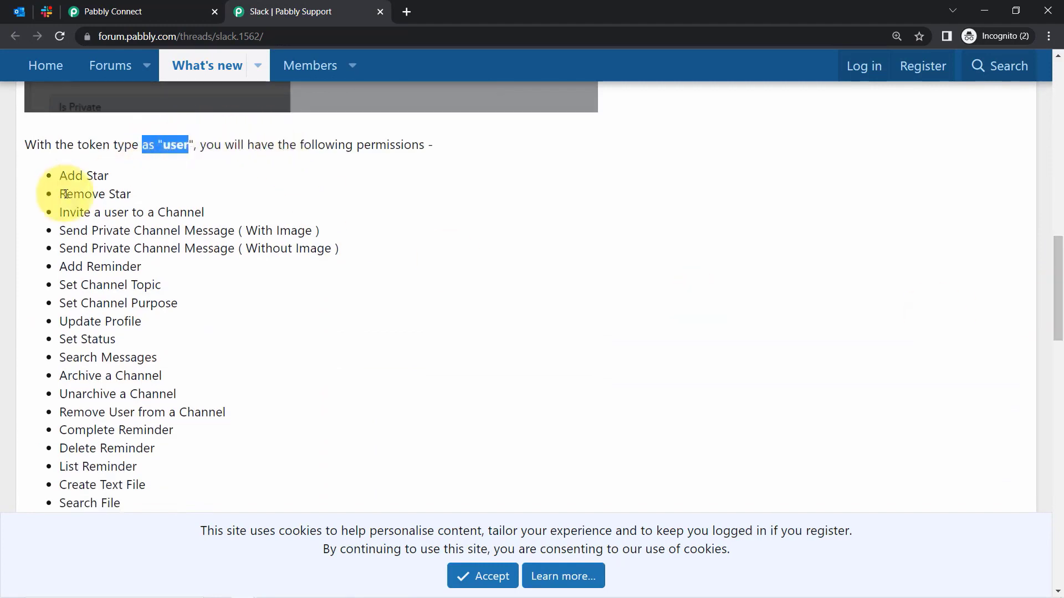
pyautogui.moveTo(61, 176); pyautogui.dragTo(93, 413)
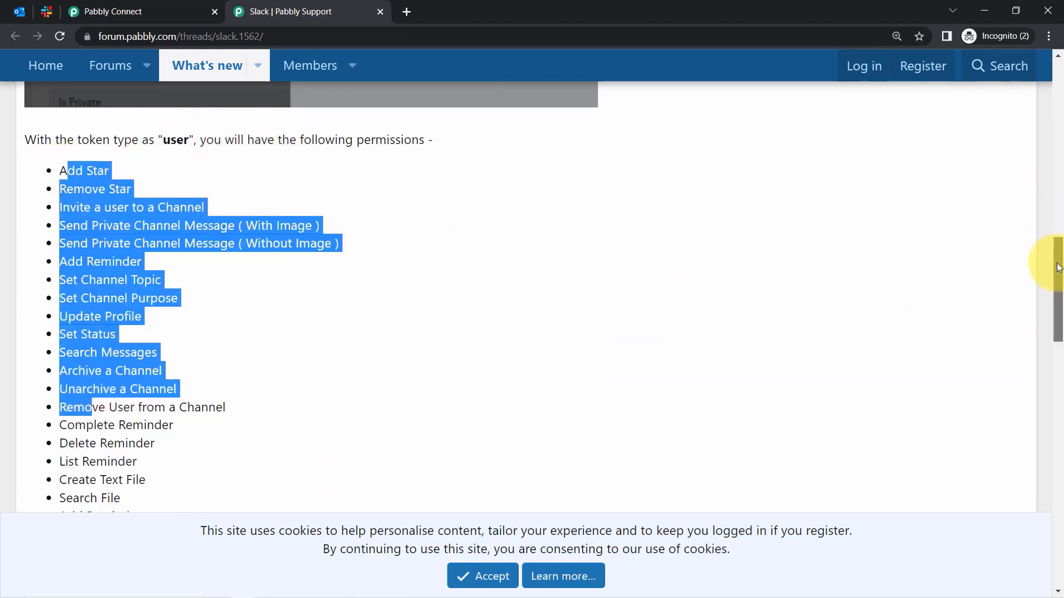
pyautogui.moveTo(1055, 261); pyautogui.dragTo(986, 370)
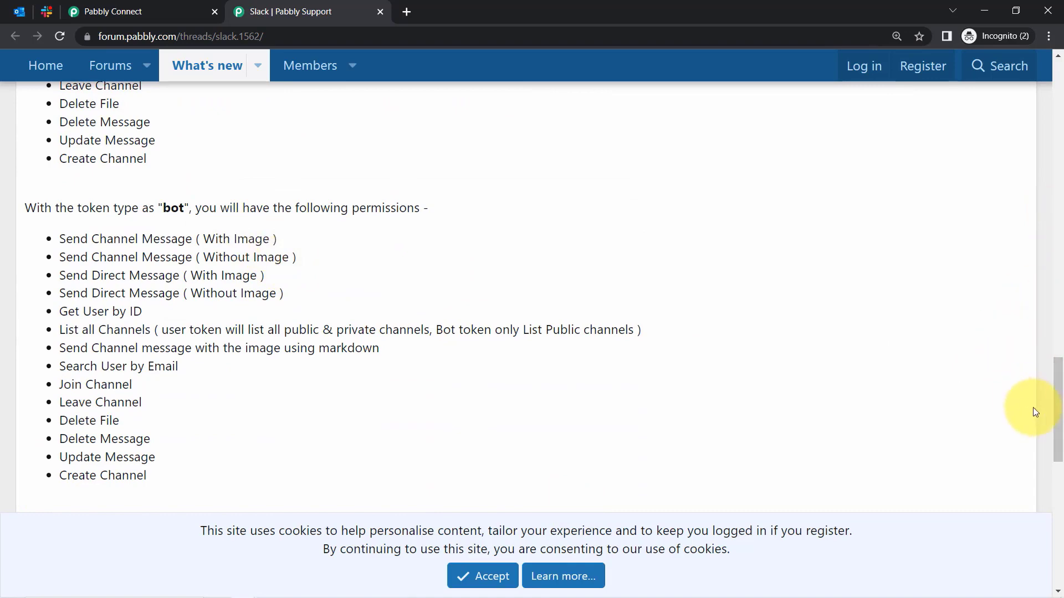
pyautogui.moveTo(1059, 416); pyautogui.dragTo(1055, 343)
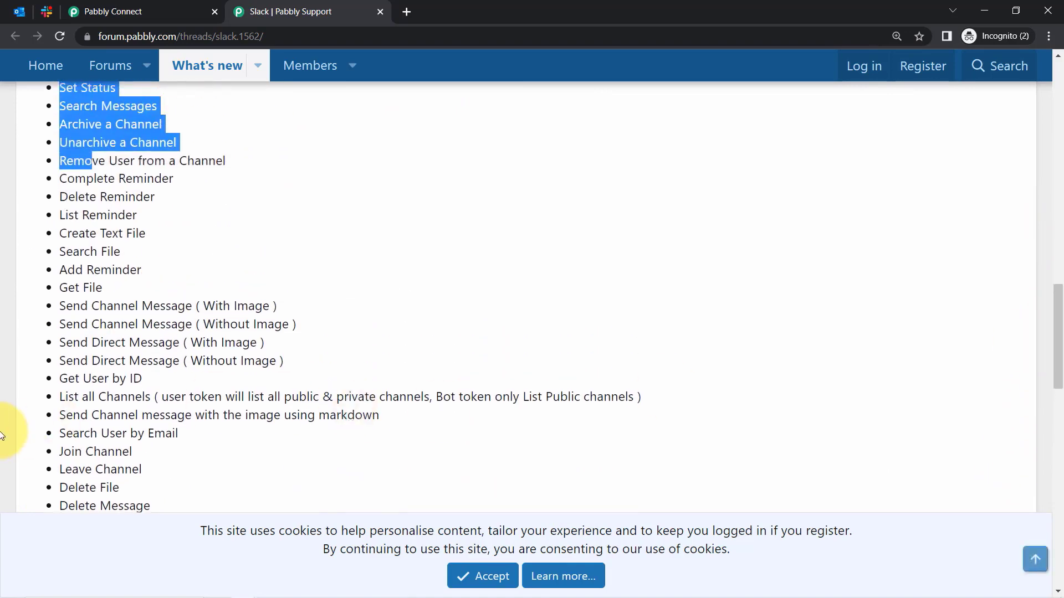
pyautogui.moveTo(153, 306); pyautogui.dragTo(165, 306)
pyautogui.scroll(3, 205, 294)
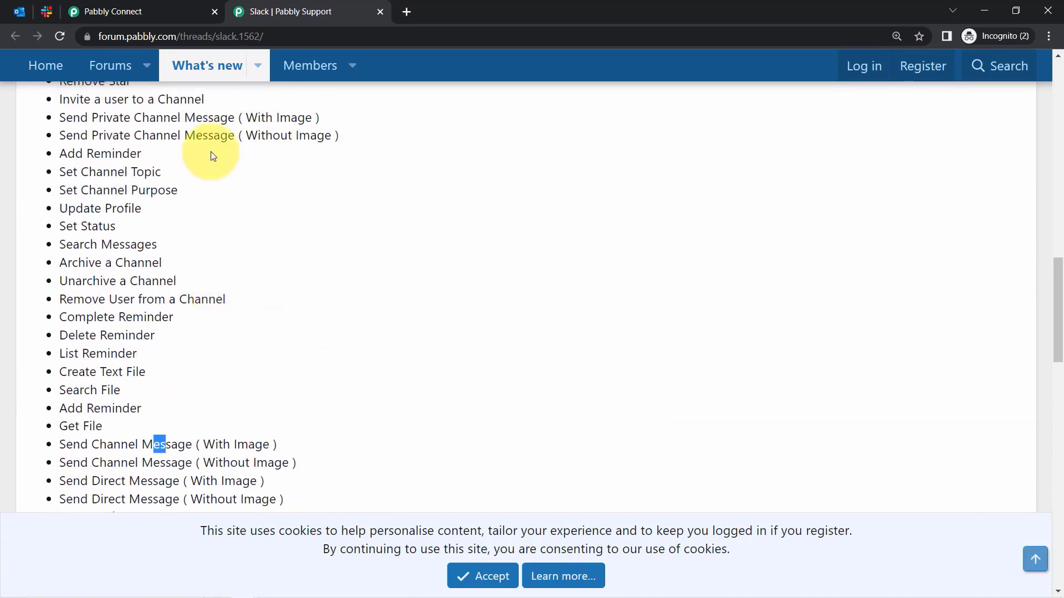
pyautogui.scroll(1, 203, 191)
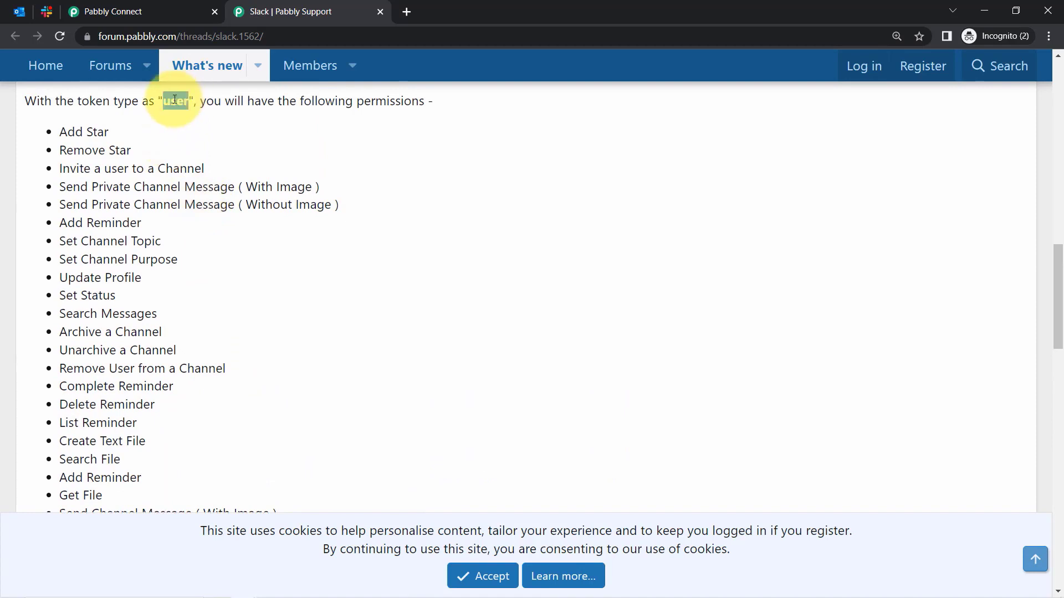
pyautogui.click(148, 10)
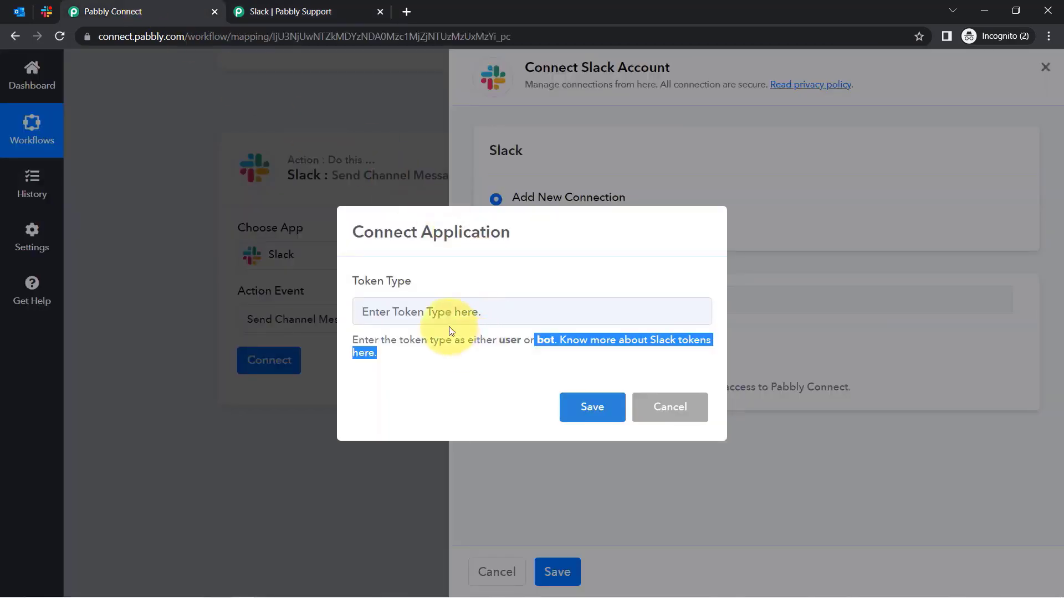
# Enter 'user' as the Slack token type, save it, and allow access in the Slack authorization popup.
pyautogui.click(421, 305)
pyautogui.write('user')
pyautogui.click(616, 417)
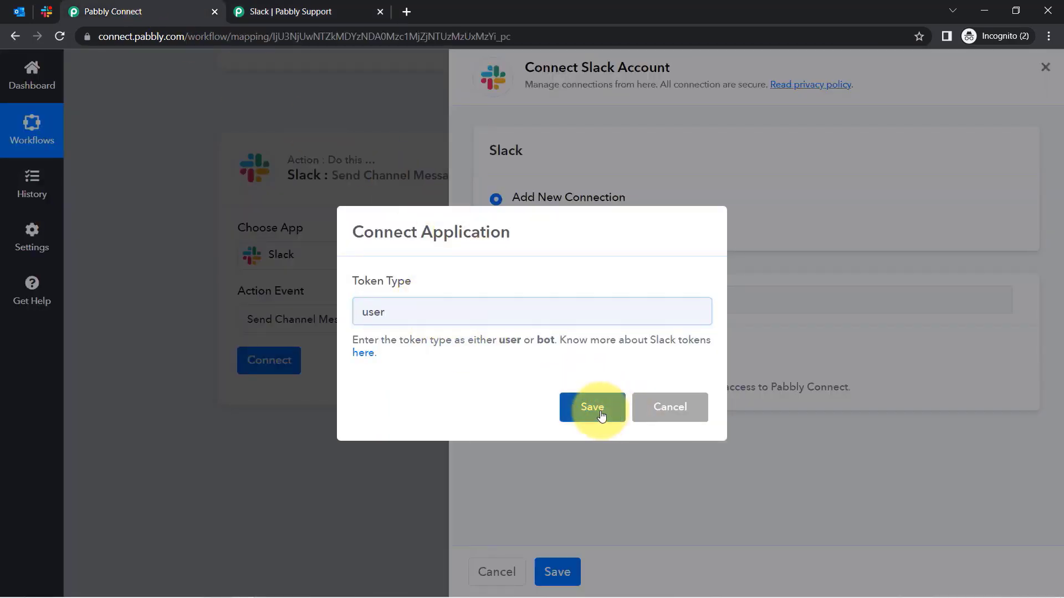
pyautogui.click(576, 359)
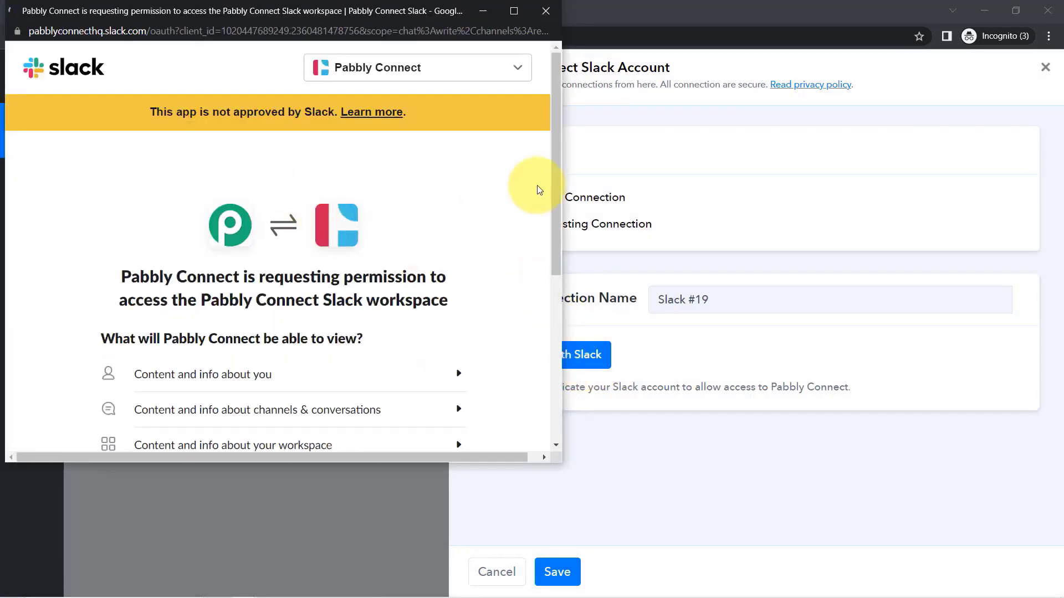
pyautogui.moveTo(552, 183); pyautogui.dragTo(559, 354)
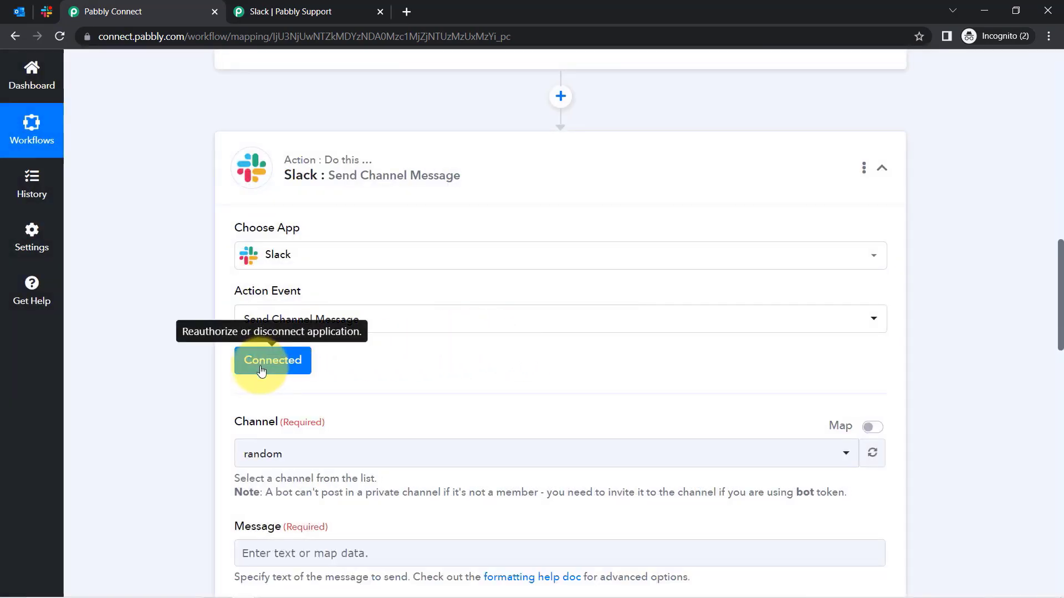
# Check the workspace's channels in Slack, then search 'pay' and choose paypal-sales as the Channel.
pyautogui.click(263, 456)
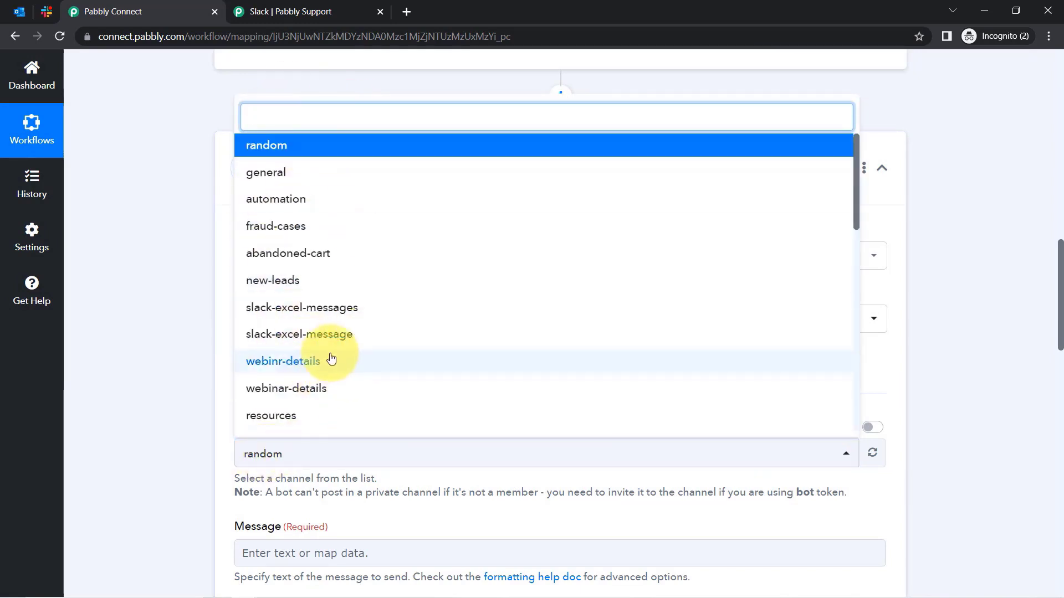
pyautogui.click(45, 11)
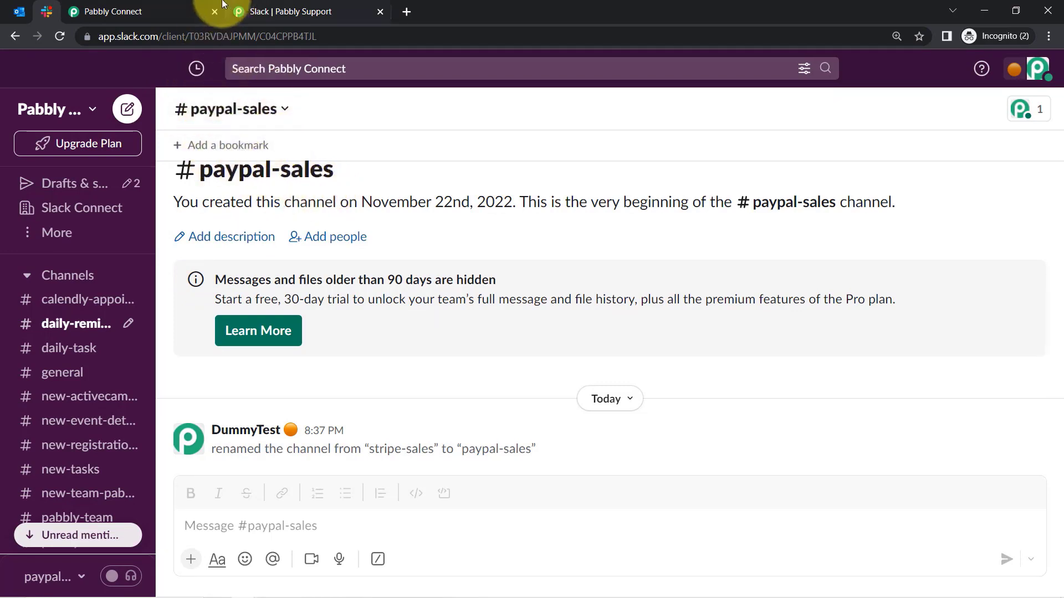
pyautogui.click(157, 11)
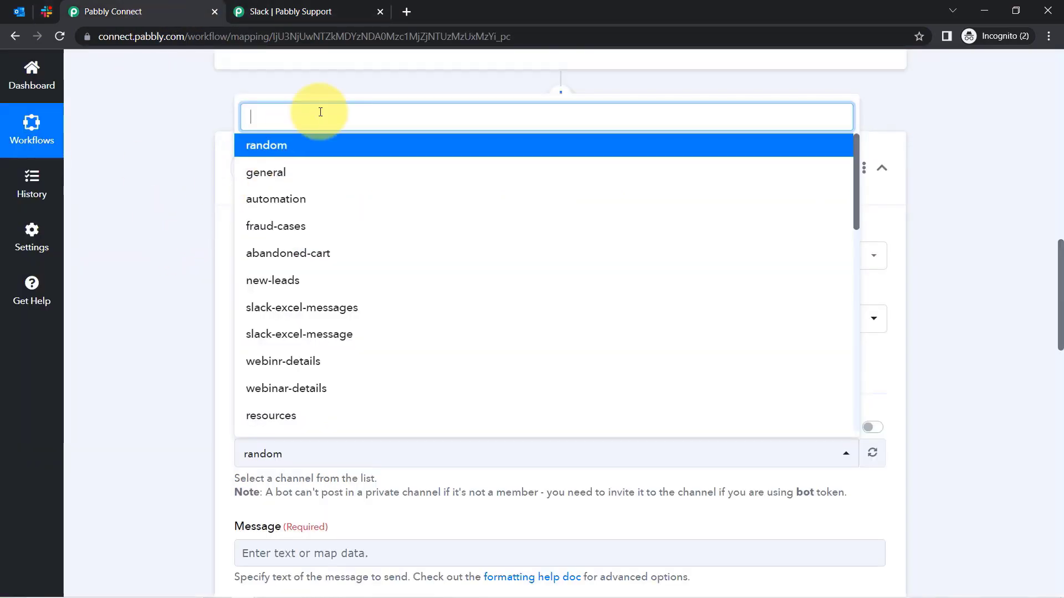
pyautogui.write('pay')
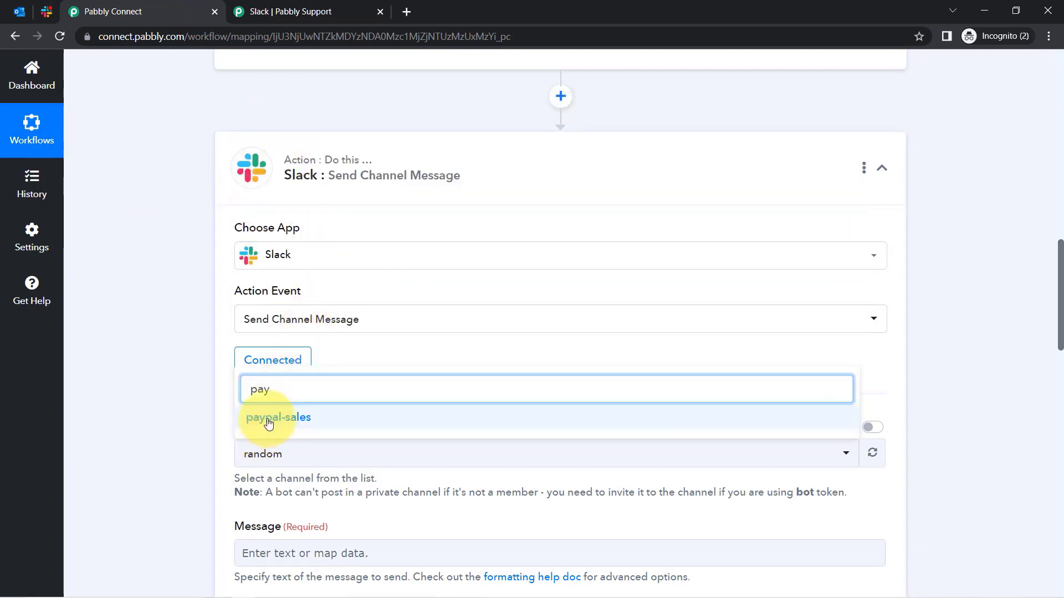
pyautogui.click(266, 424)
pyautogui.moveTo(226, 538); pyautogui.dragTo(302, 529)
pyautogui.moveTo(1061, 302); pyautogui.dragTo(1061, 359)
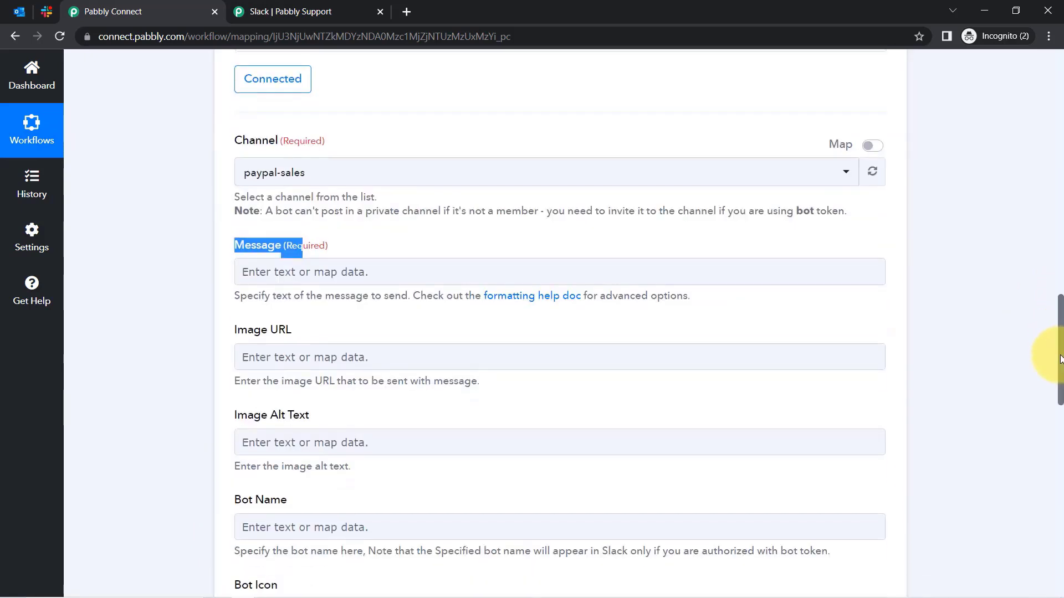
# Type 'Hello Team,' and 'A new email is recieved in Outlook Account.' into the Message field.
pyautogui.click(265, 273)
pyautogui.click(221, 284)
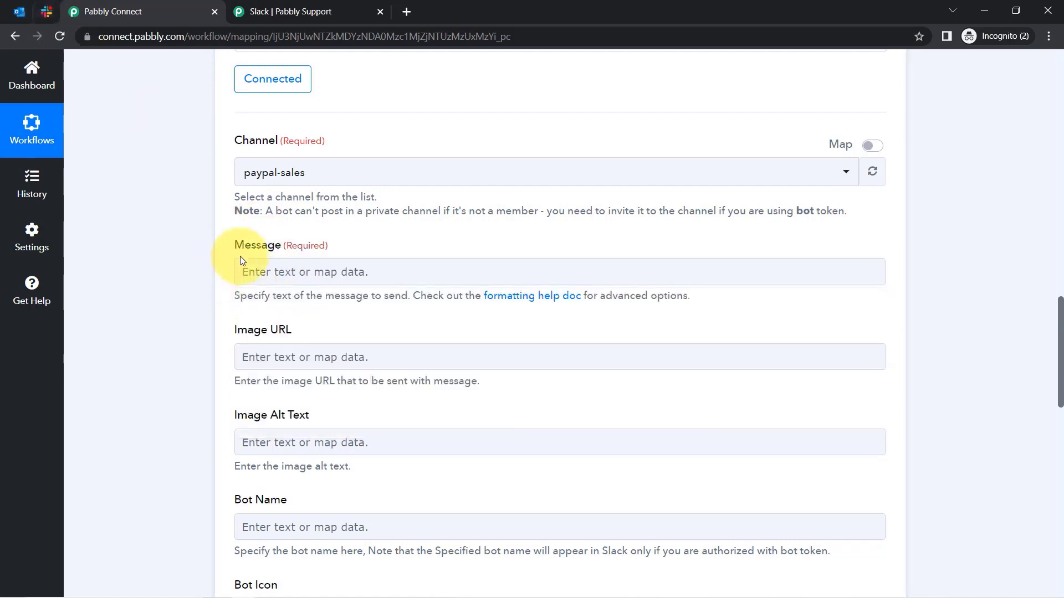
pyautogui.click(271, 271)
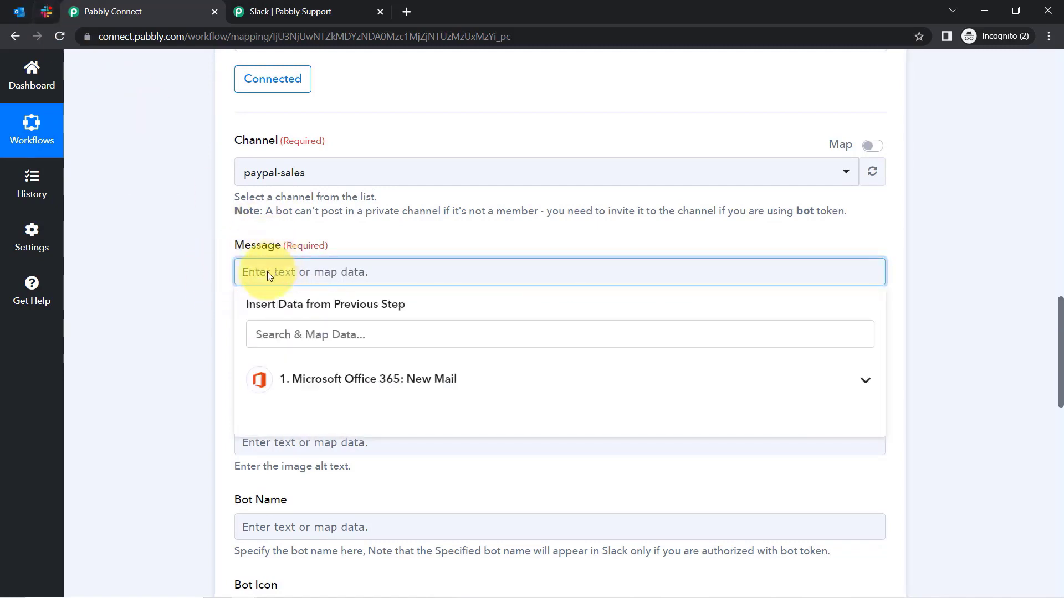
pyautogui.click(184, 310)
pyautogui.click(261, 271)
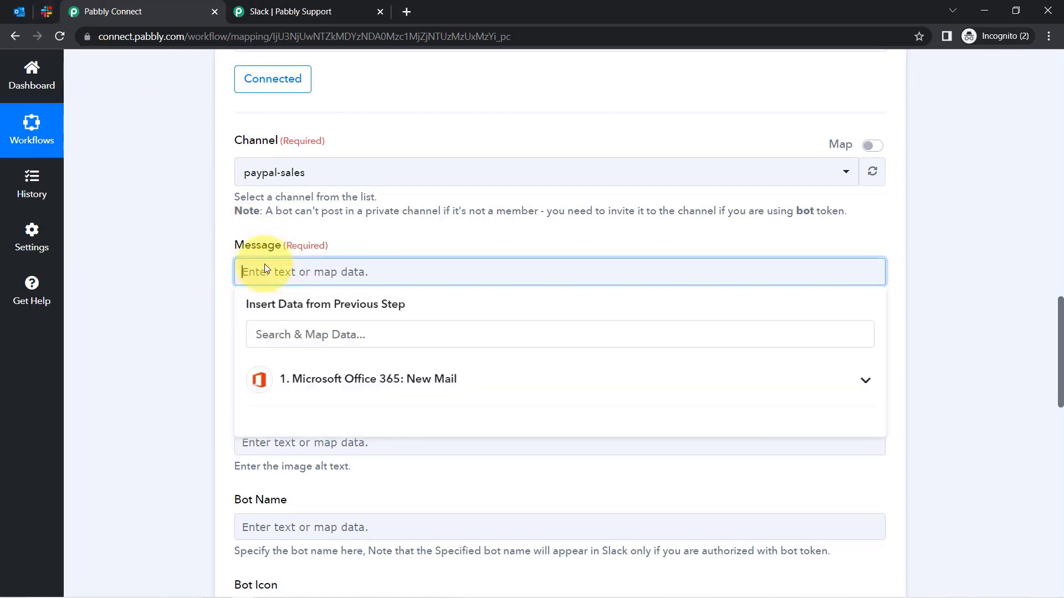
pyautogui.write('Hello Team,')
pyautogui.press('Return')
pyautogui.press('Return')
pyautogui.write('A ne')
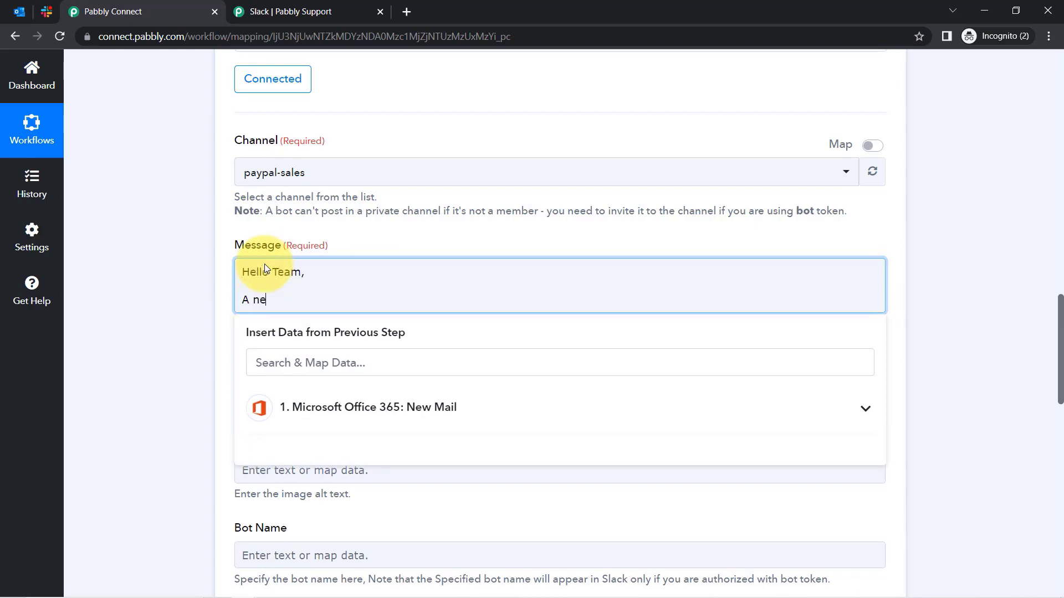
pyautogui.write('w email is recieved in Outloo')
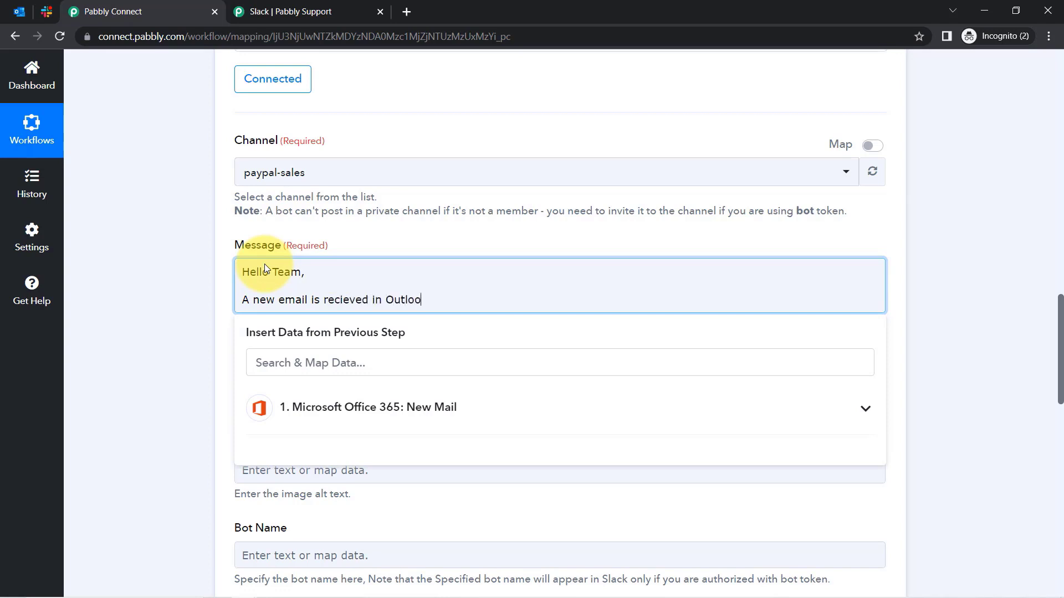
pyautogui.write('k Account.')
# Add the lines 'I'm sharing the email details here -' and 'Sender Name:' and expand the New Mail data list.
pyautogui.press('Return')
pyautogui.press('Return')
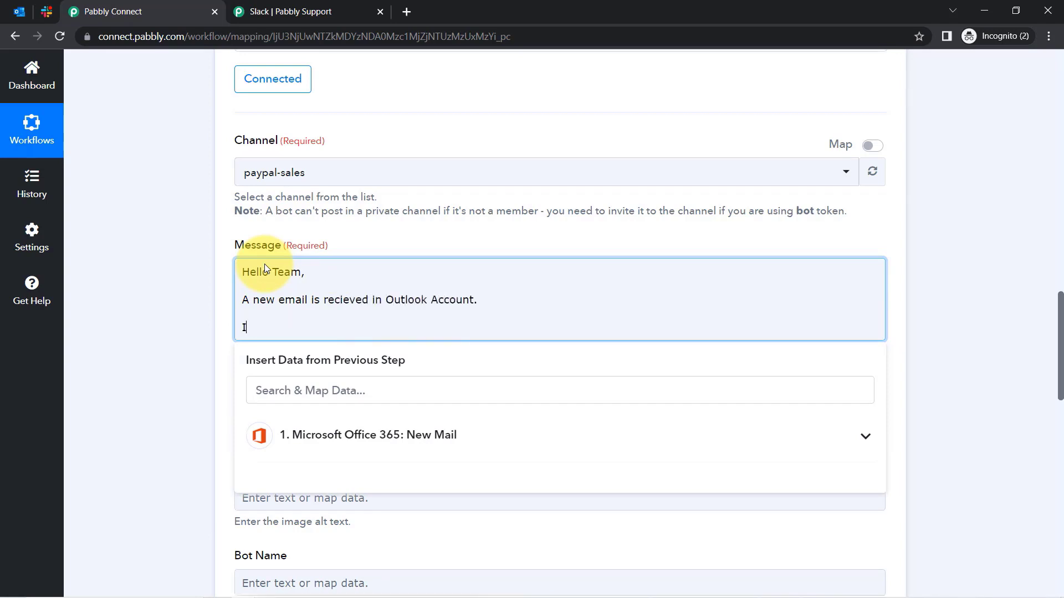
pyautogui.write("I'm sharing the email details ")
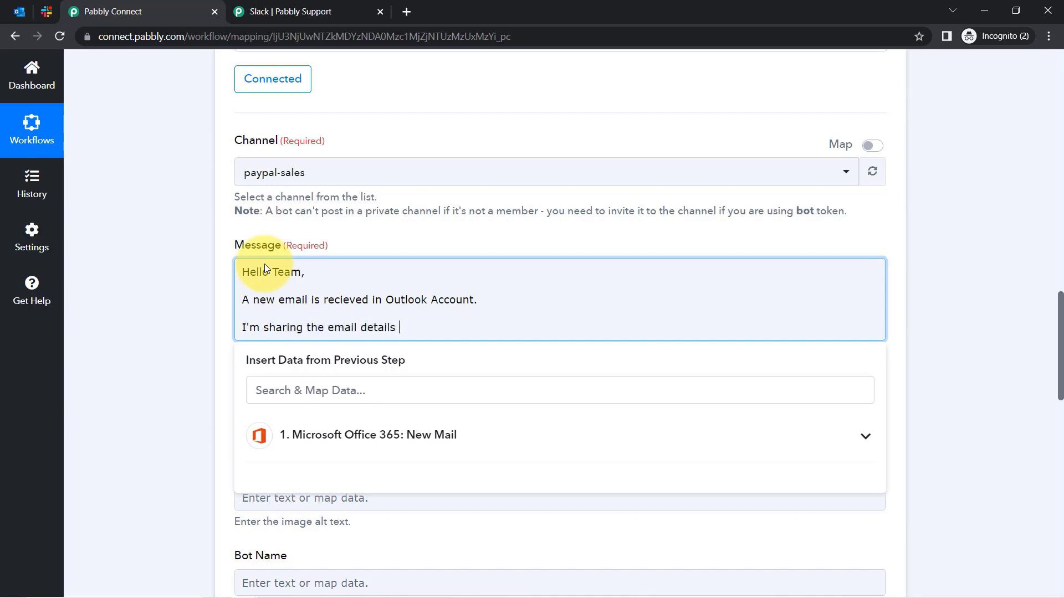
pyautogui.write('here -')
pyautogui.press('Return')
pyautogui.press('Return')
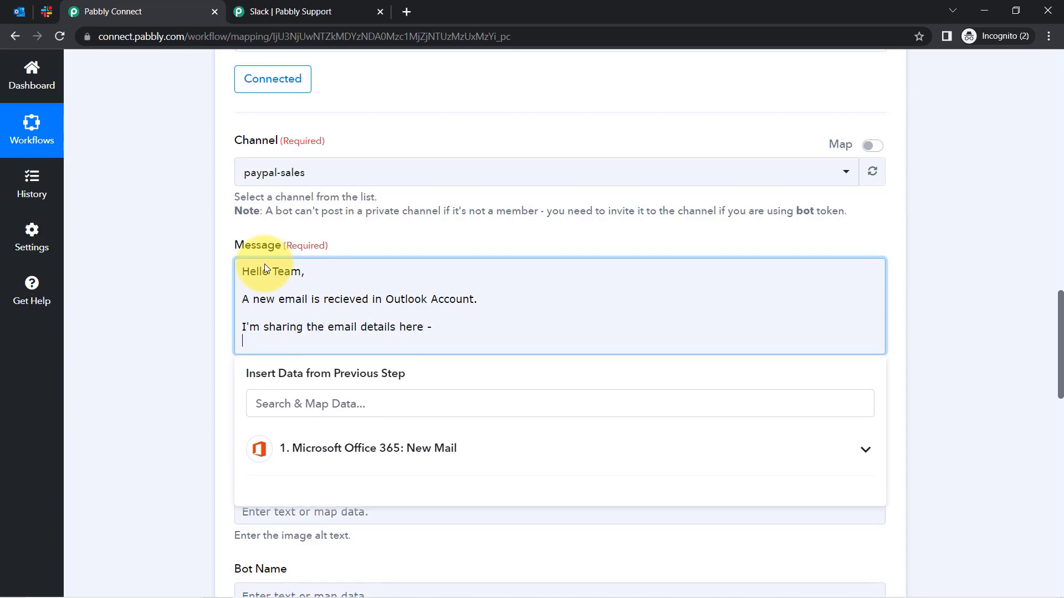
pyautogui.write('Sende')
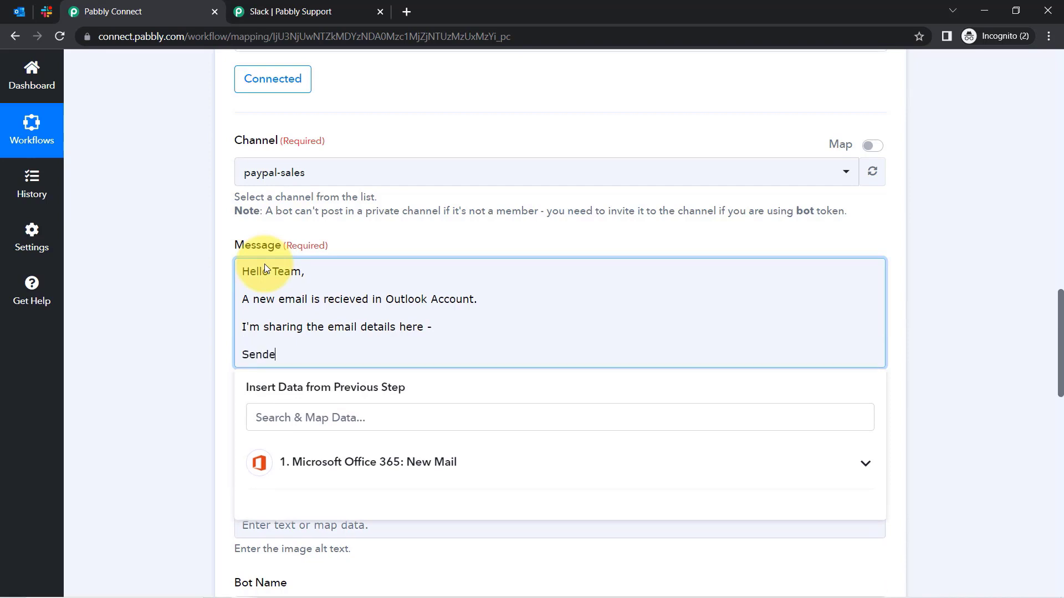
pyautogui.write('r Name:')
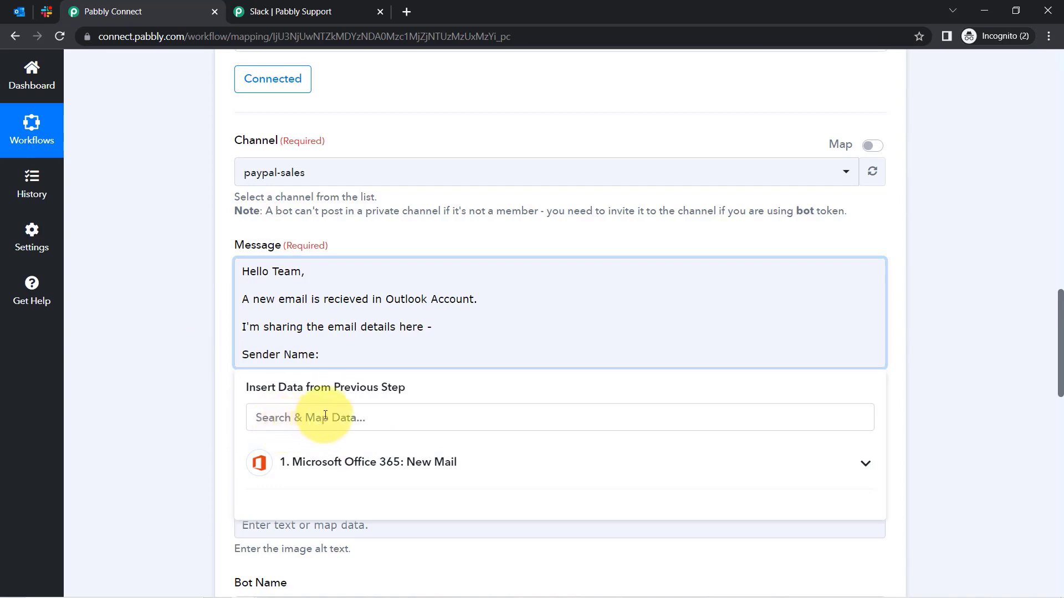
pyautogui.click(388, 462)
pyautogui.click(154, 367)
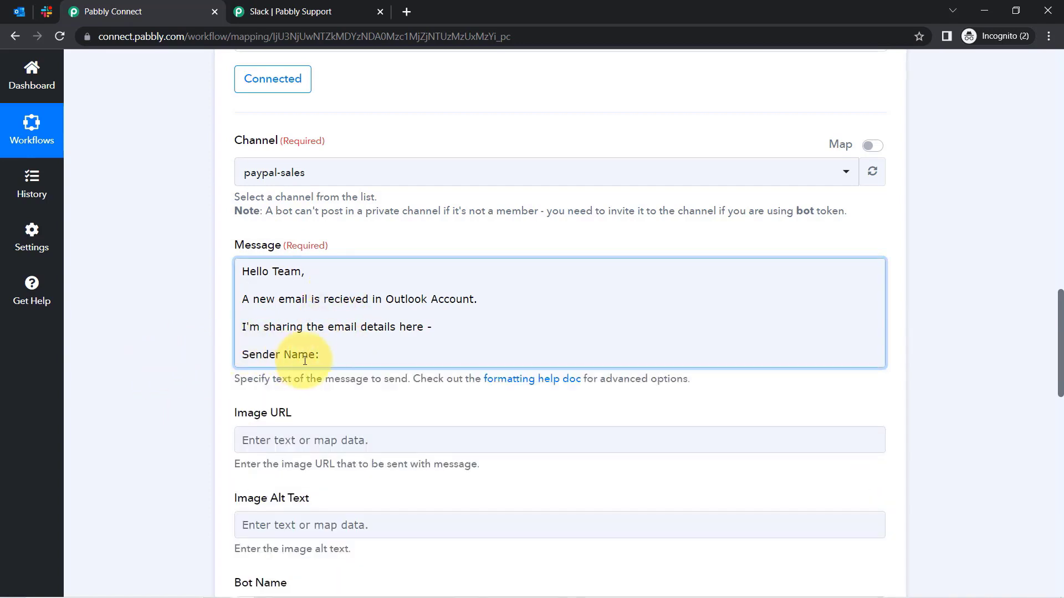
pyautogui.click(324, 356)
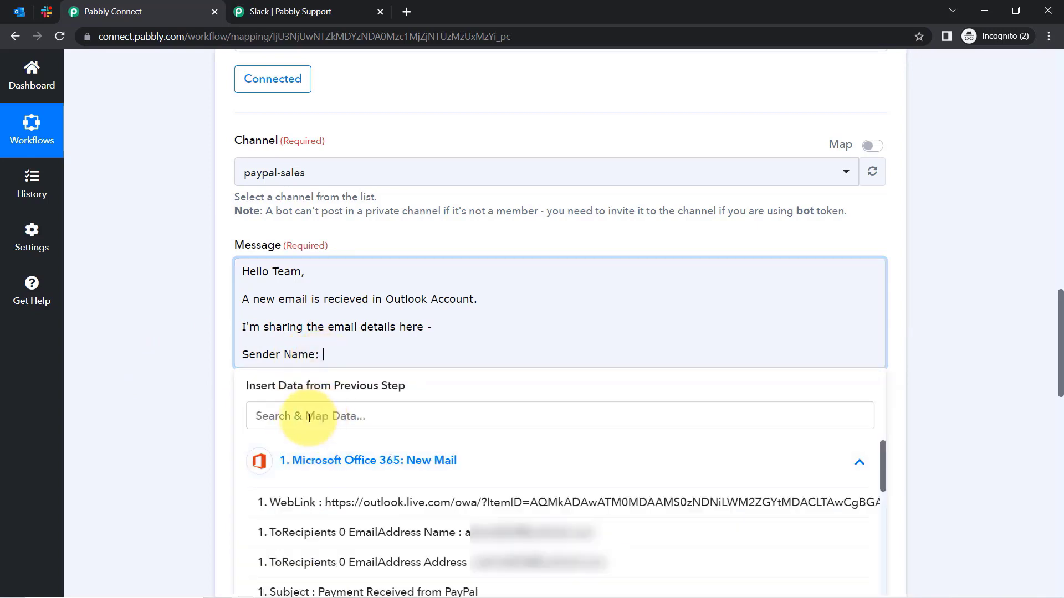
# Map the sender's name and email address after the Sender Name and Sender Email Address labels.
pyautogui.click(261, 415)
pyautogui.write('pabb')
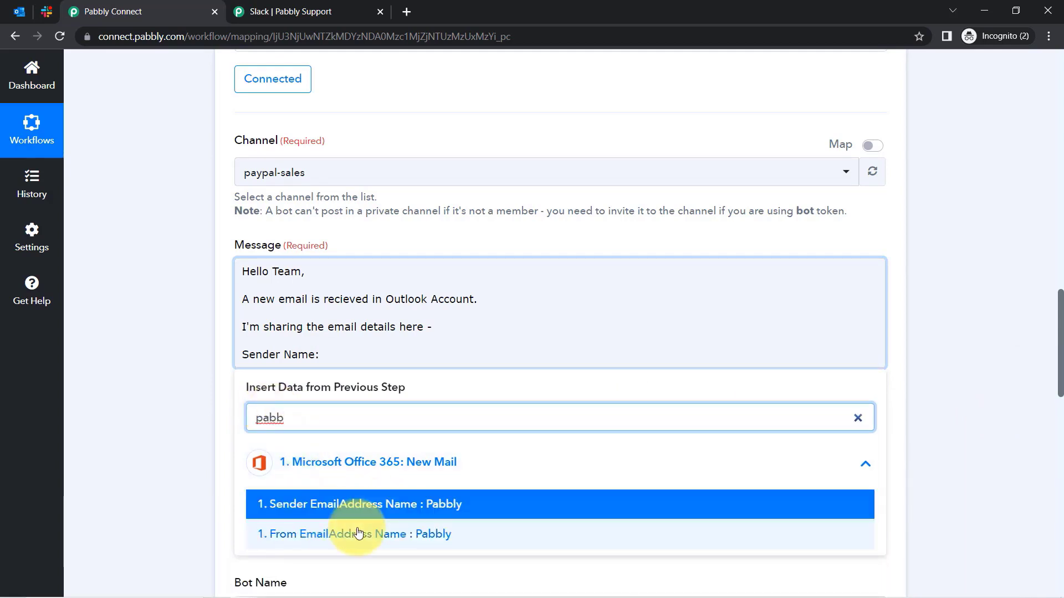
pyautogui.click(400, 532)
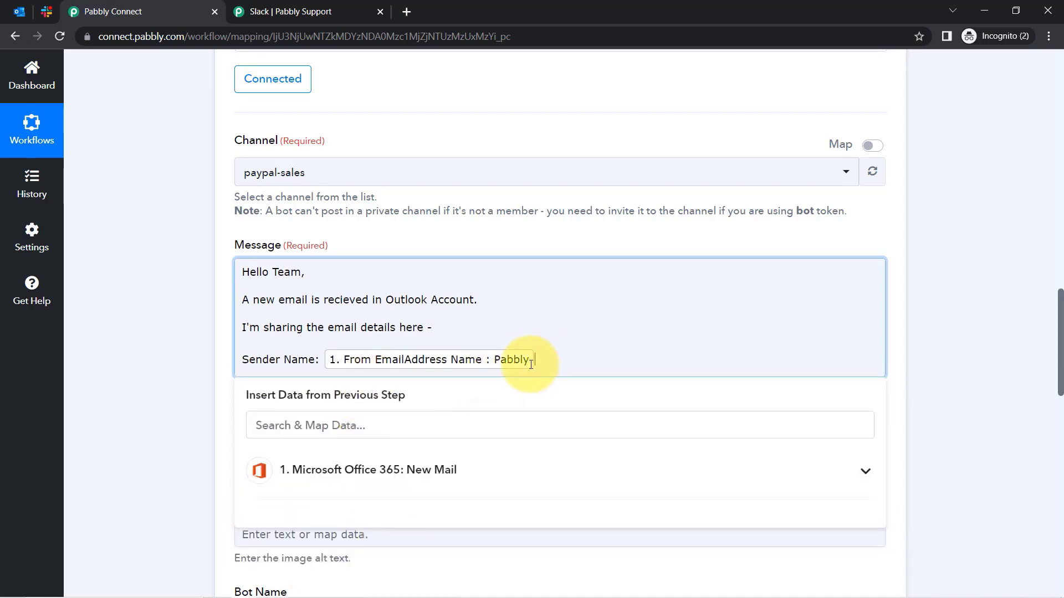
pyautogui.press('Return')
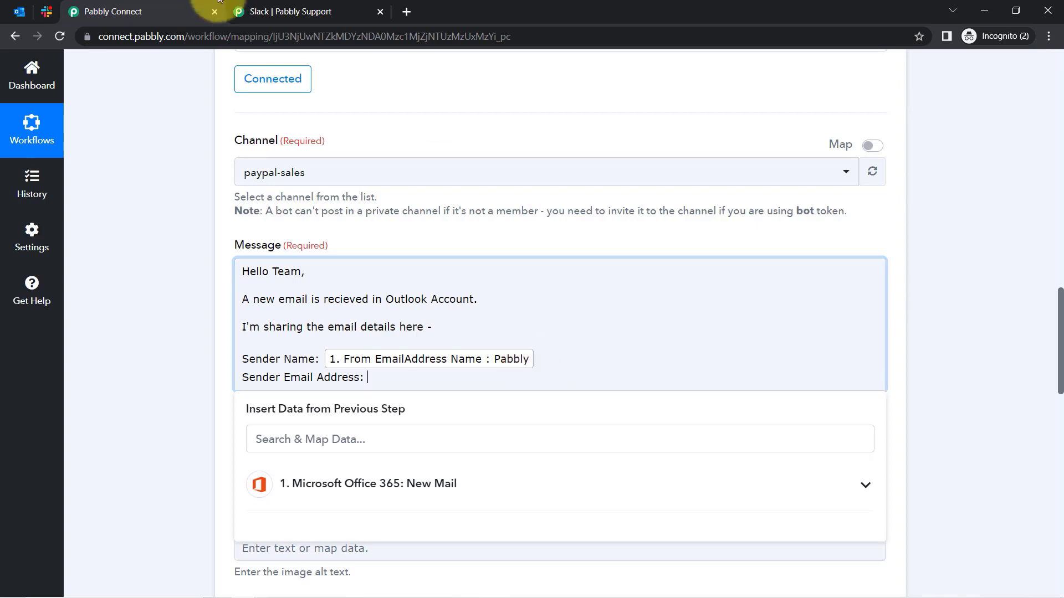
pyautogui.click(285, 437)
pyautogui.write('@')
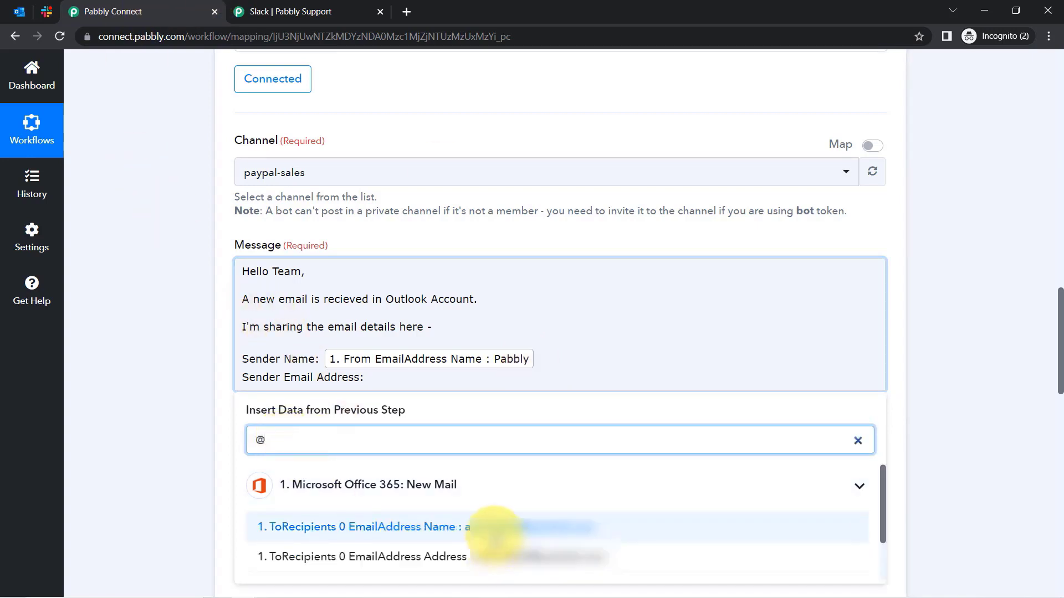
pyautogui.click(495, 530)
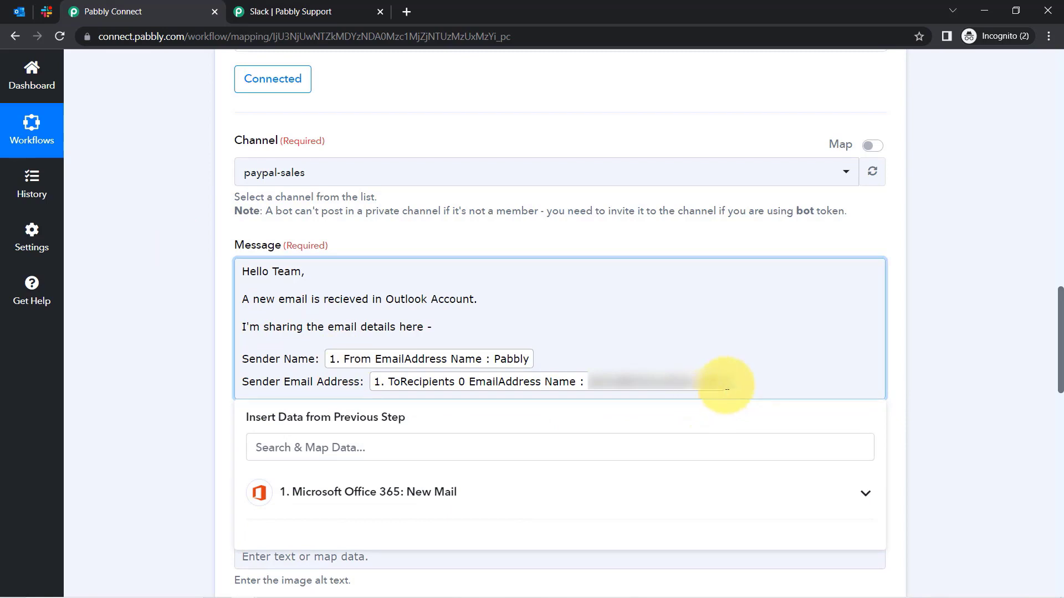
pyautogui.press('Return')
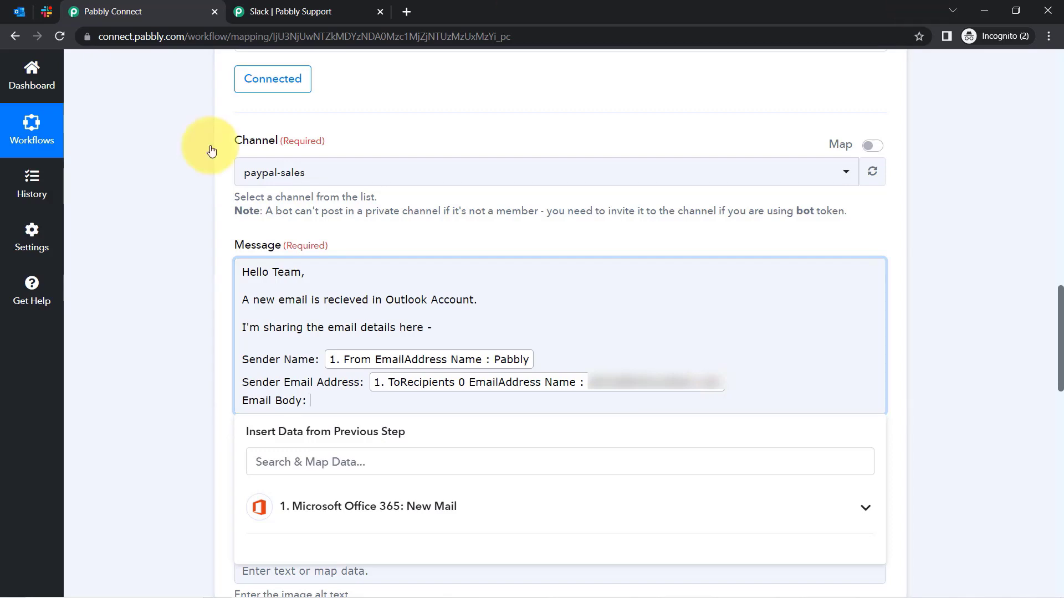
# Map the email's BodyPreview field after the Email Body label.
pyautogui.click(292, 465)
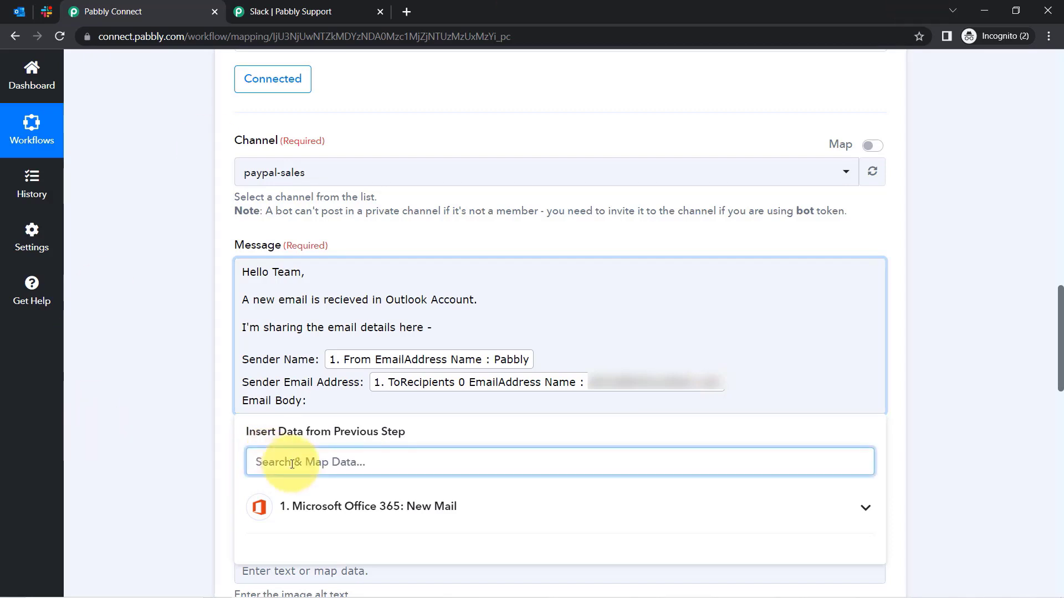
pyautogui.write('bod')
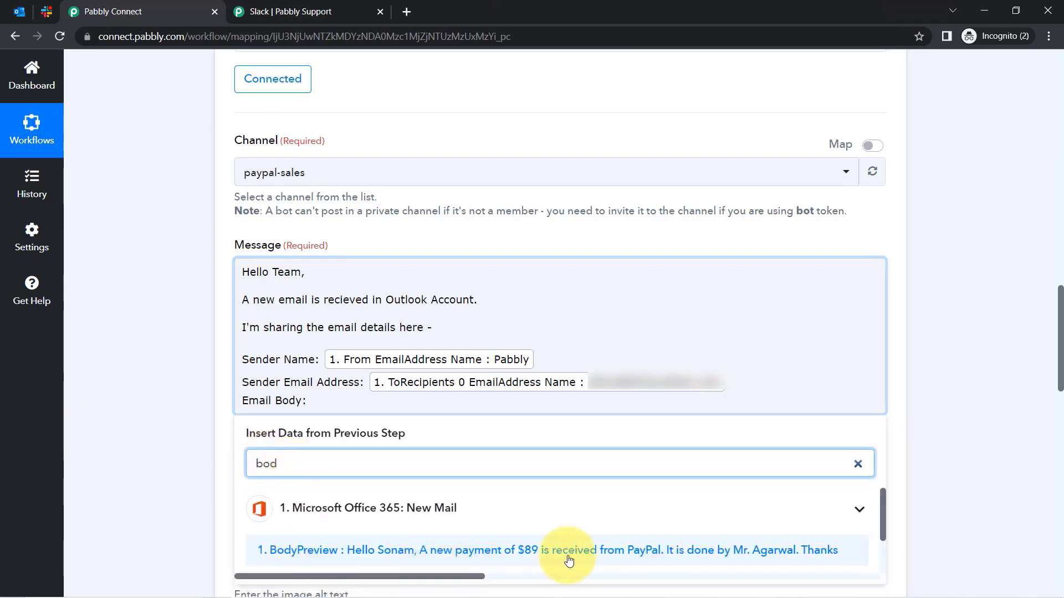
pyautogui.click(569, 561)
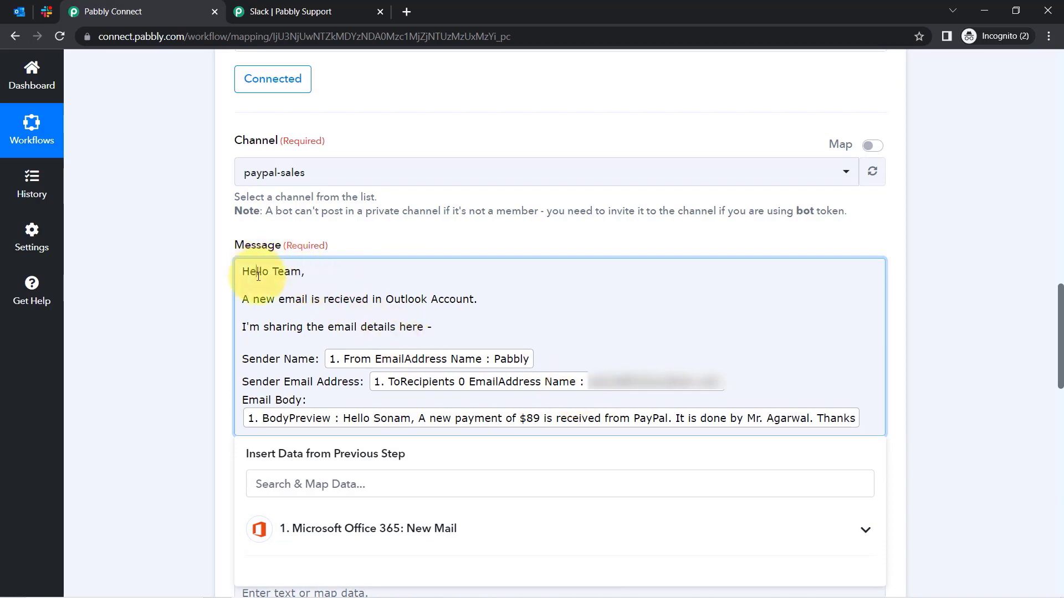
pyautogui.moveTo(258, 276); pyautogui.dragTo(407, 333)
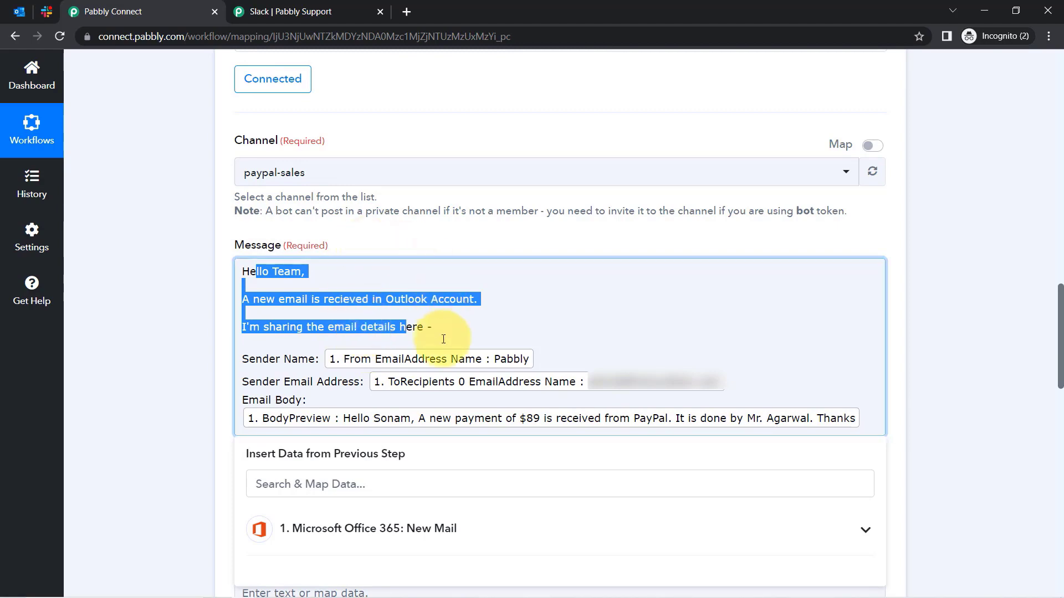
pyautogui.click(191, 322)
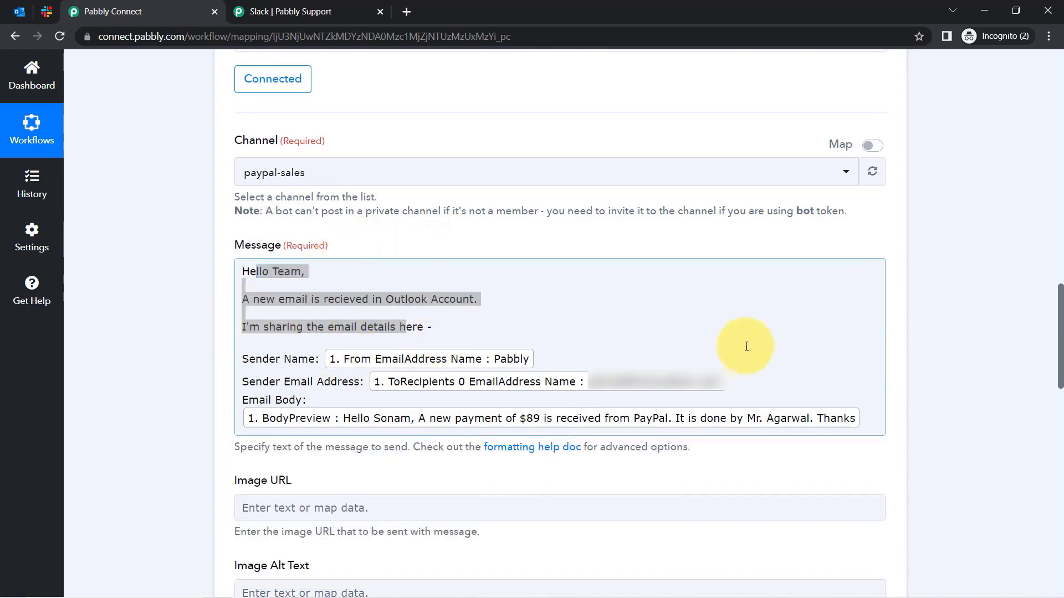
# Save the Slack Send Channel Message action and send a test request, which returns success.
pyautogui.moveTo(1060, 308); pyautogui.dragTo(1060, 384)
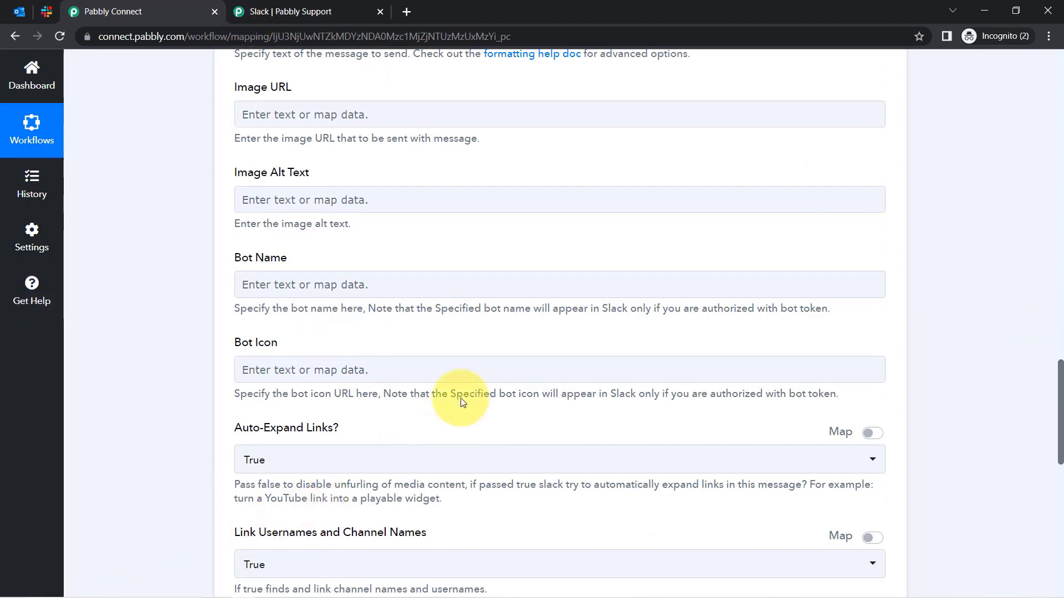
pyautogui.click(448, 296)
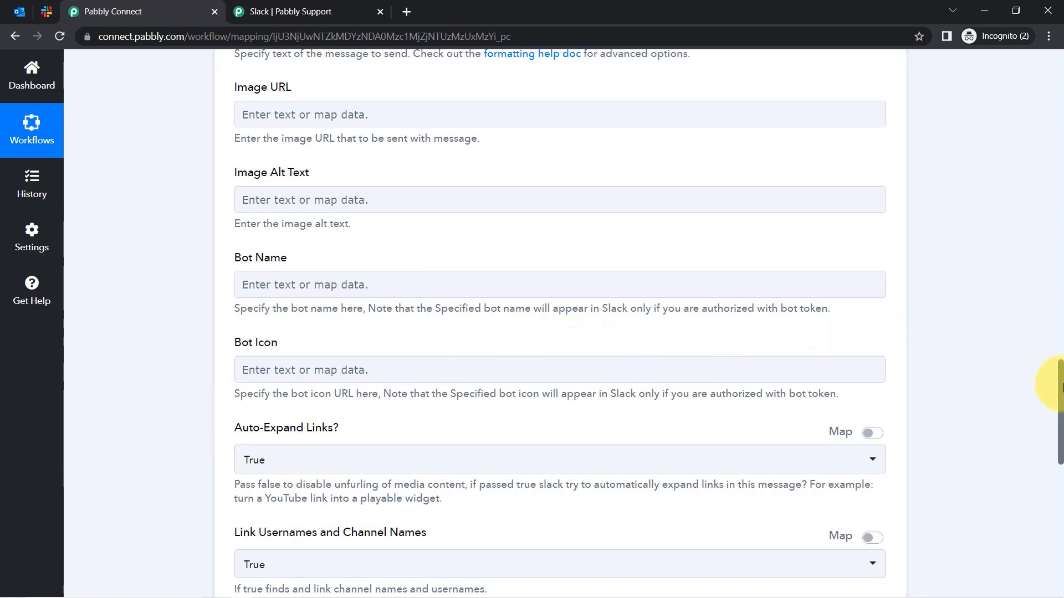
pyautogui.moveTo(1062, 386); pyautogui.dragTo(1040, 498)
pyautogui.click(261, 308)
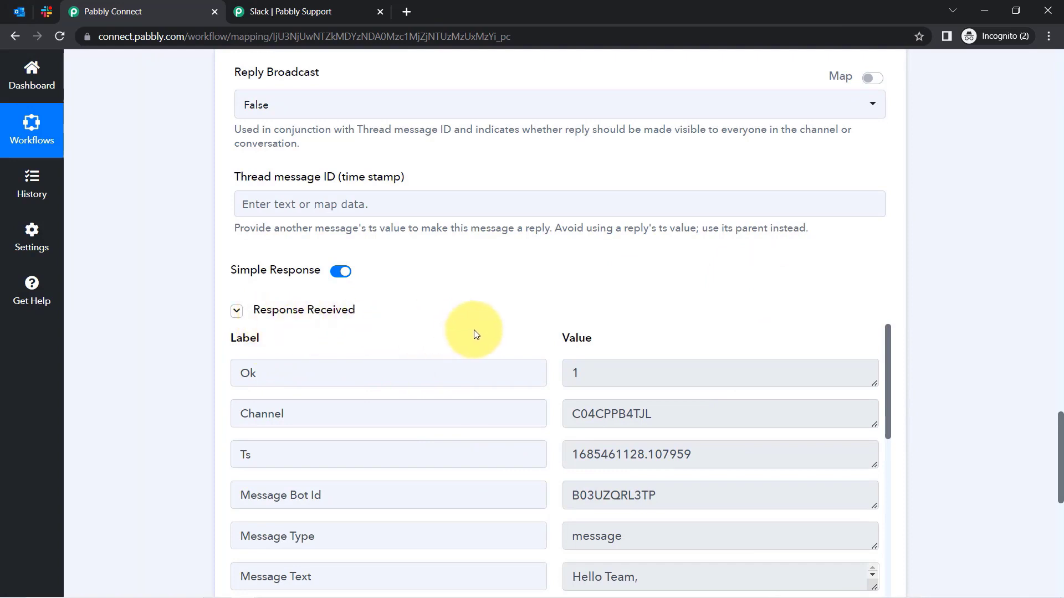
# Check the posted message's announcement, sender name, address and body lines in #paypal-sales, then return to Outlook.
pyautogui.click(48, 9)
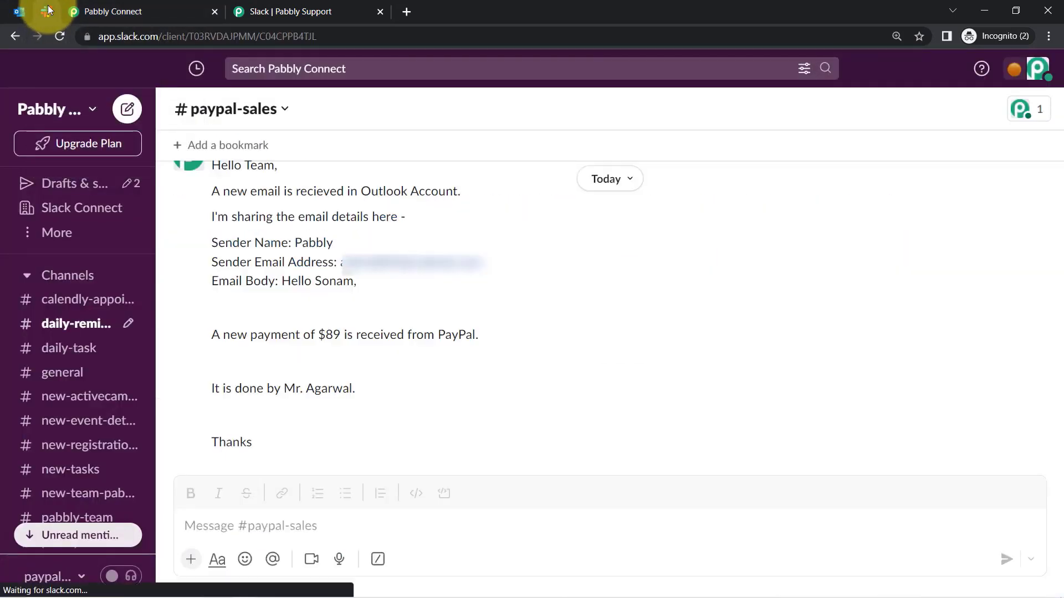
pyautogui.scroll(1, 247, 272)
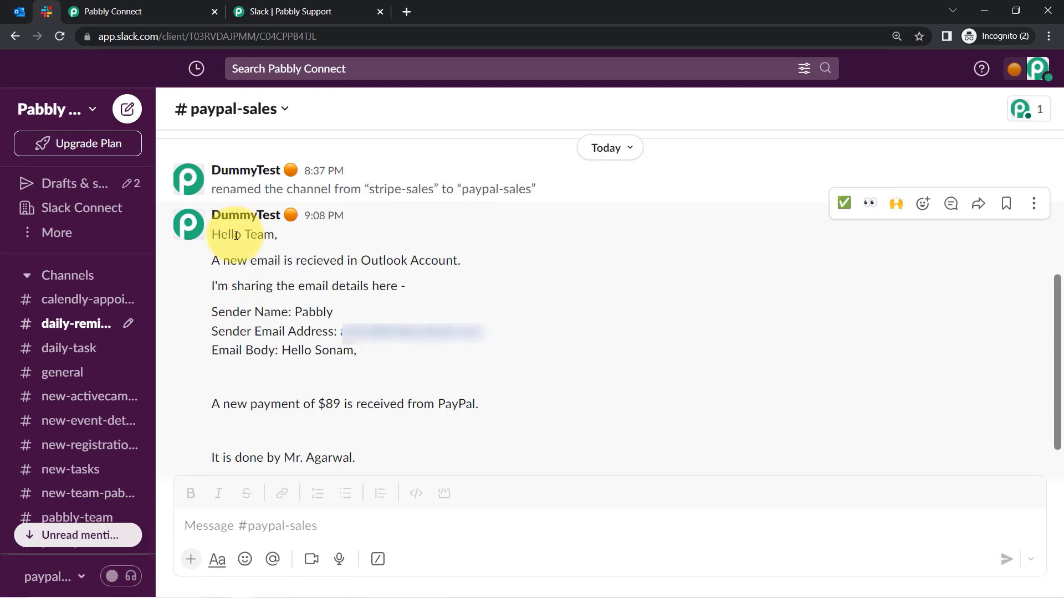
pyautogui.moveTo(249, 261); pyautogui.dragTo(432, 258)
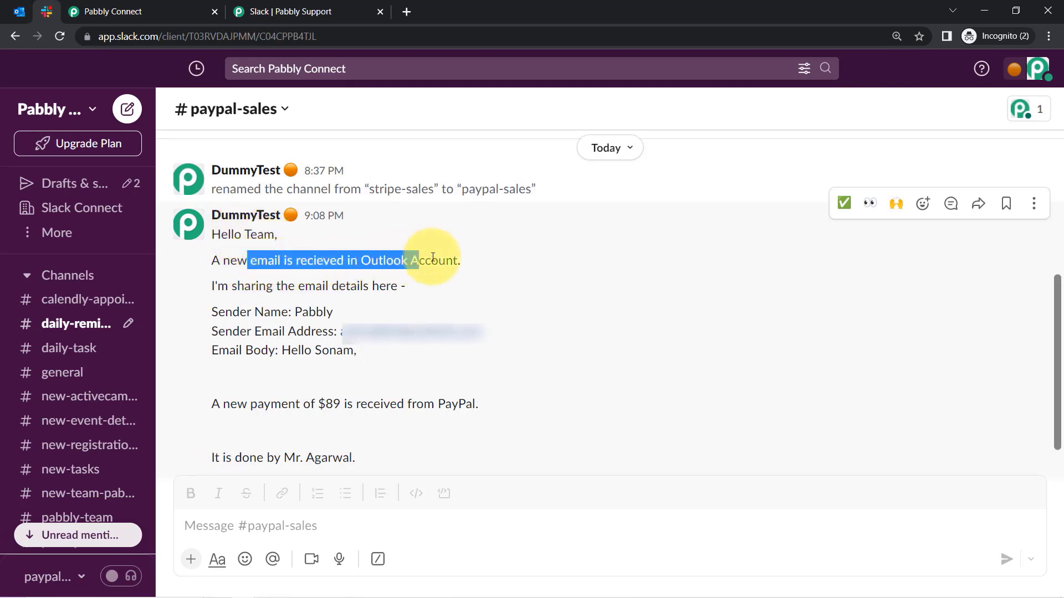
pyautogui.moveTo(244, 286); pyautogui.dragTo(428, 285)
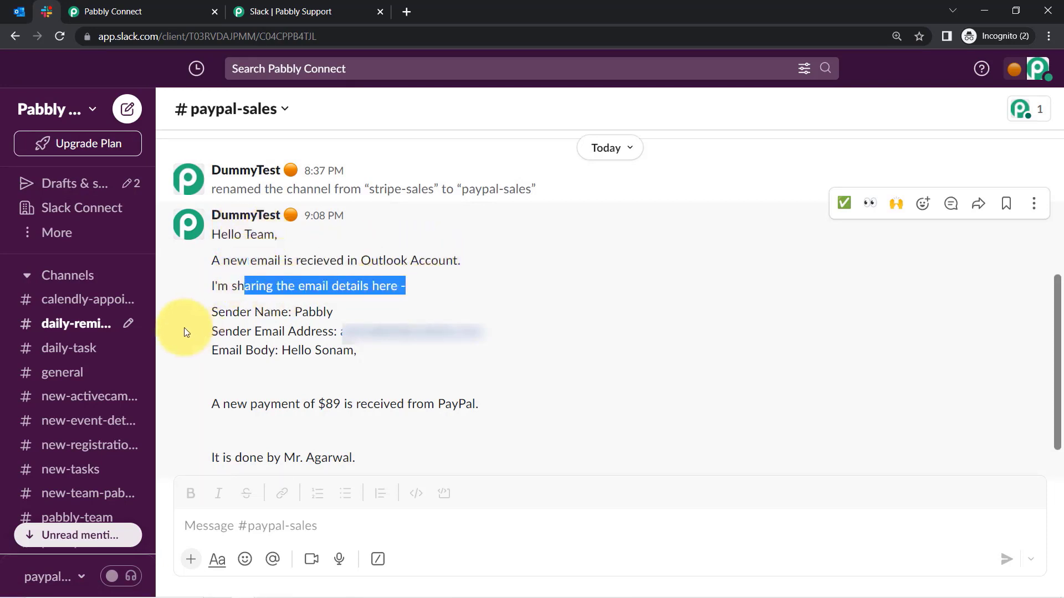
pyautogui.moveTo(254, 318); pyautogui.dragTo(316, 314)
pyautogui.moveTo(232, 331); pyautogui.dragTo(297, 333)
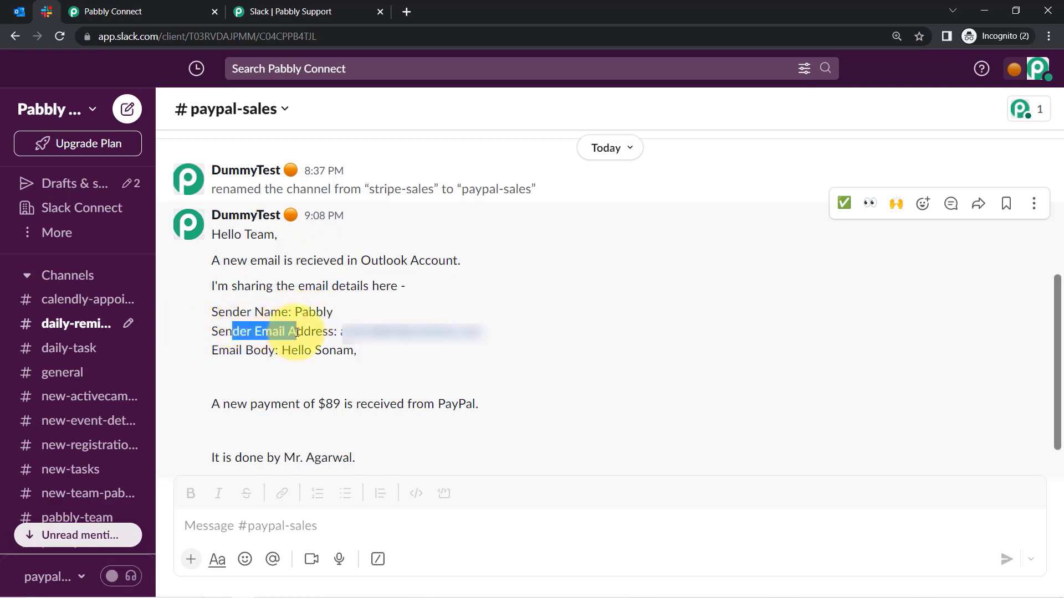
pyautogui.moveTo(230, 350); pyautogui.dragTo(356, 350)
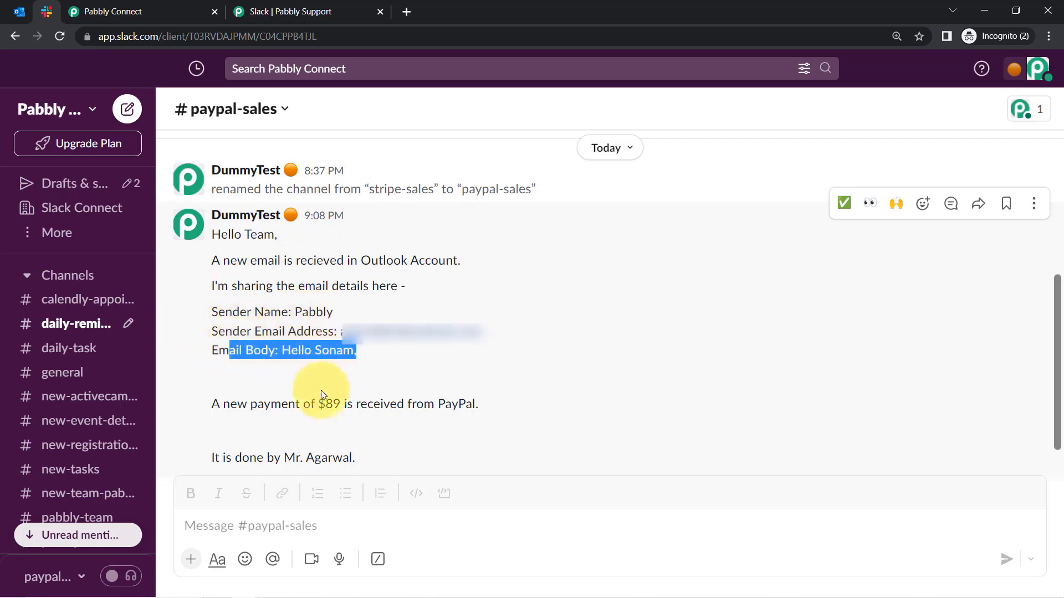
pyautogui.moveTo(321, 390); pyautogui.dragTo(280, 432)
pyautogui.scroll(-1, 308, 423)
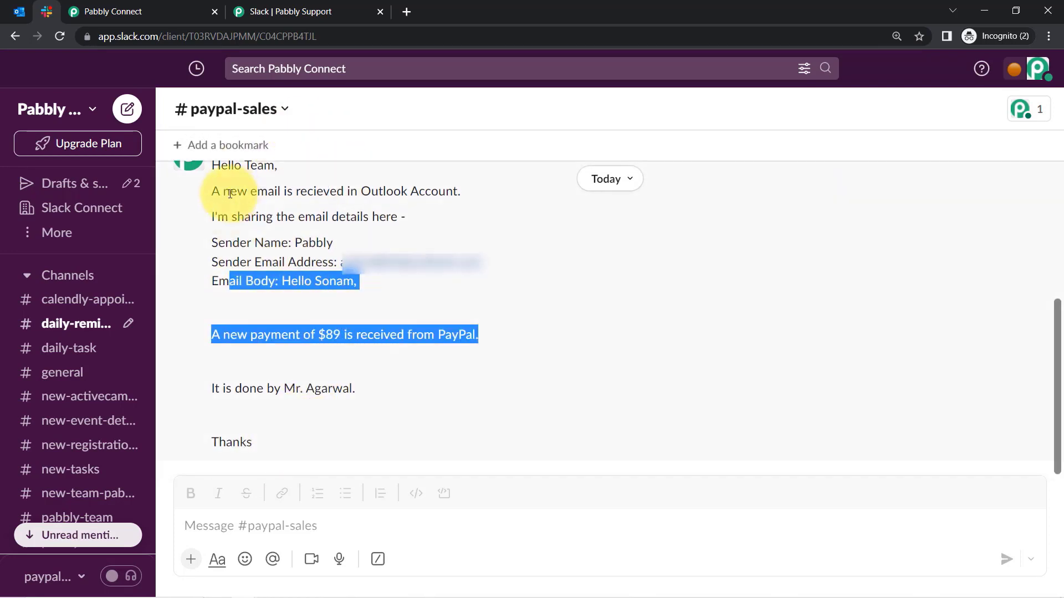
pyautogui.click(20, 11)
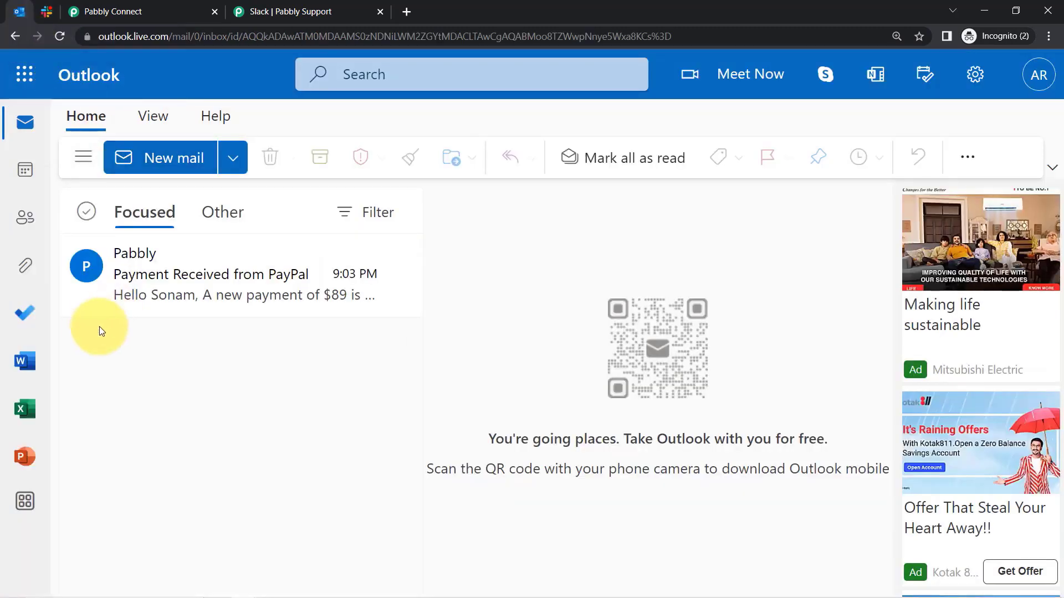
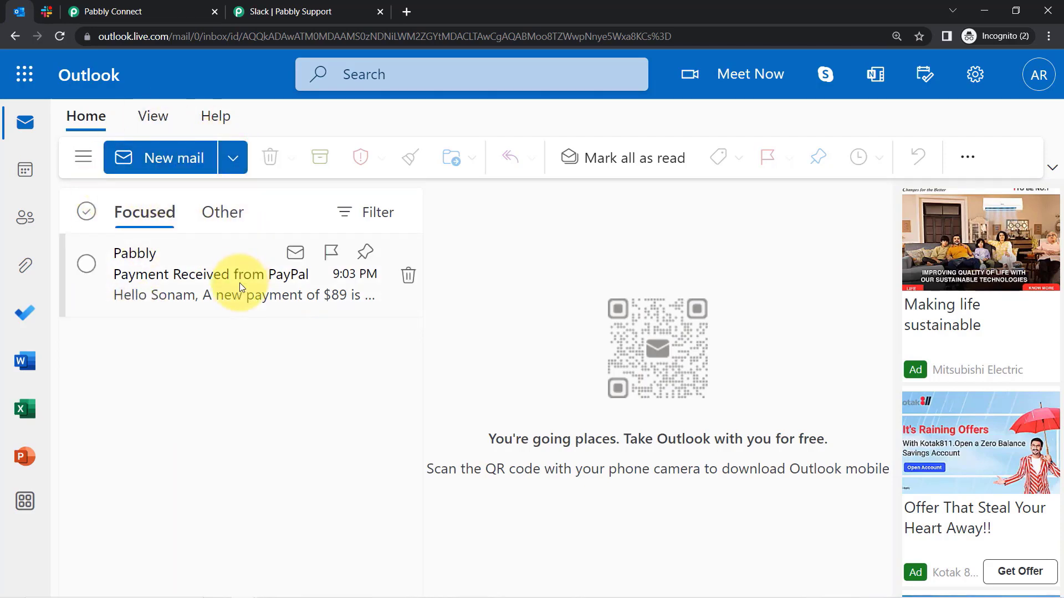
# Insert a Filter by Pabbly step above the Slack Send Channel Message action.
pyautogui.click(98, 6)
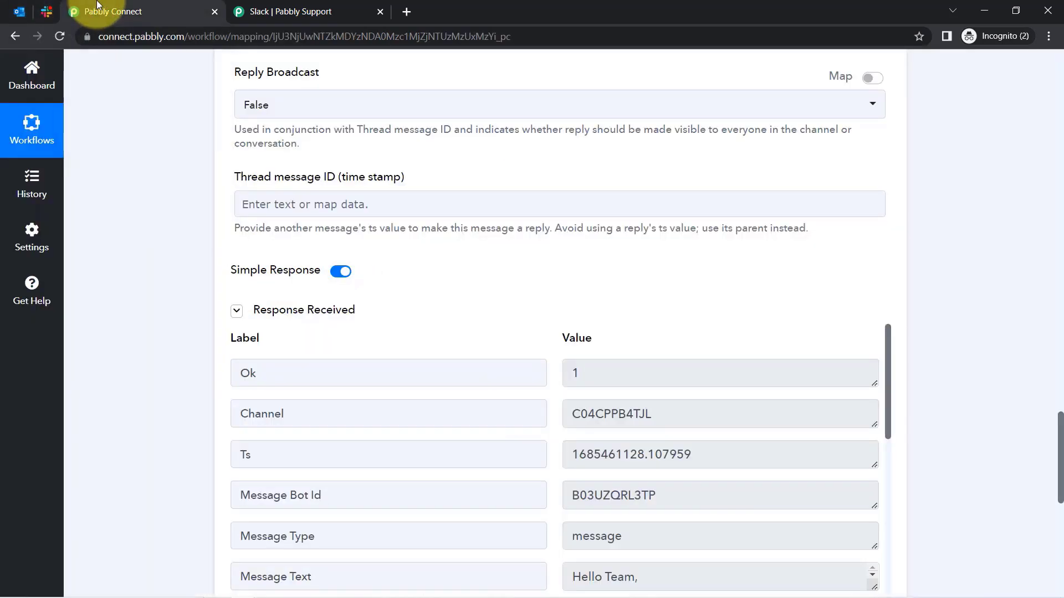
pyautogui.moveTo(1059, 470); pyautogui.dragTo(1017, 254)
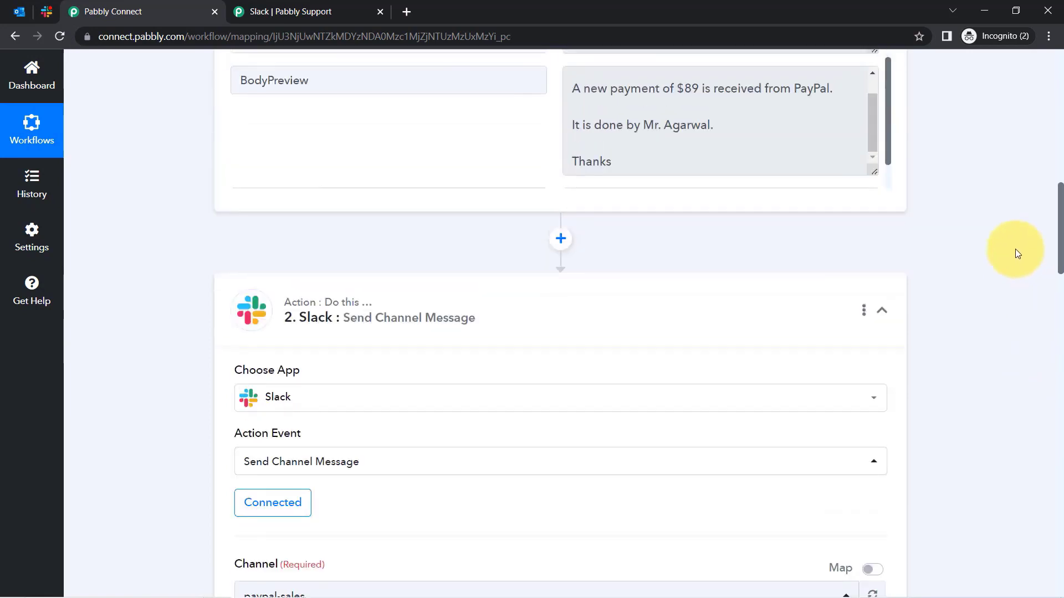
pyautogui.click(557, 241)
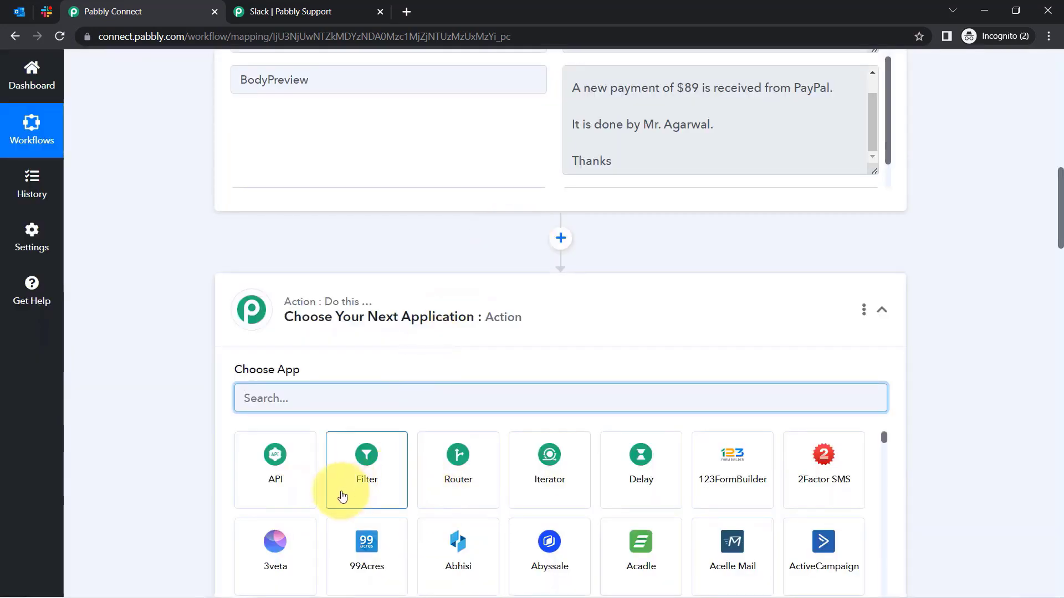
pyautogui.click(363, 470)
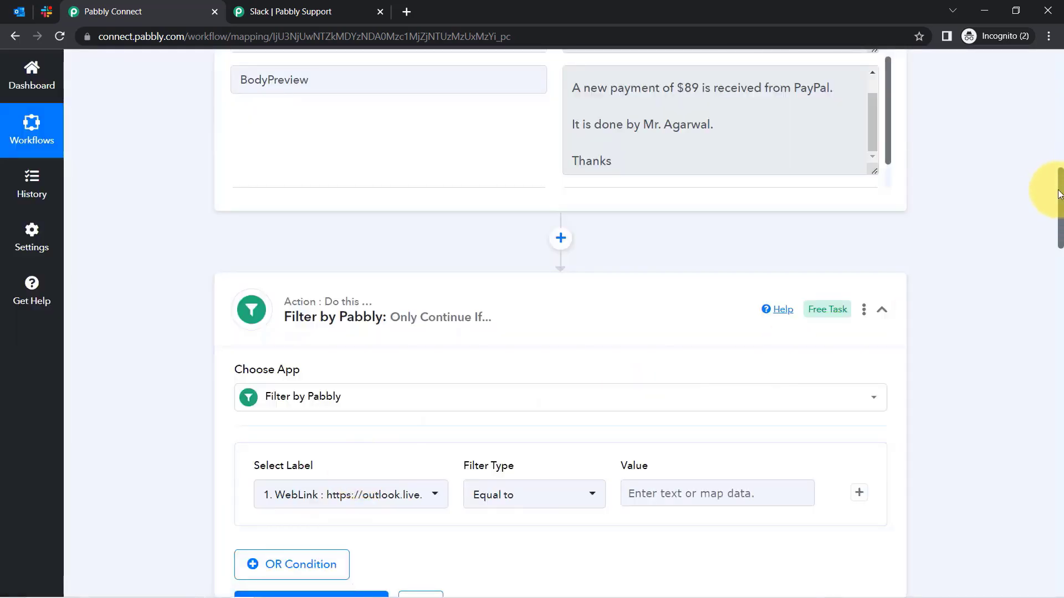
# Set the first condition's label to the Microsoft Office 365: New Mail Subject field.
pyautogui.moveTo(1060, 200); pyautogui.dragTo(1060, 236)
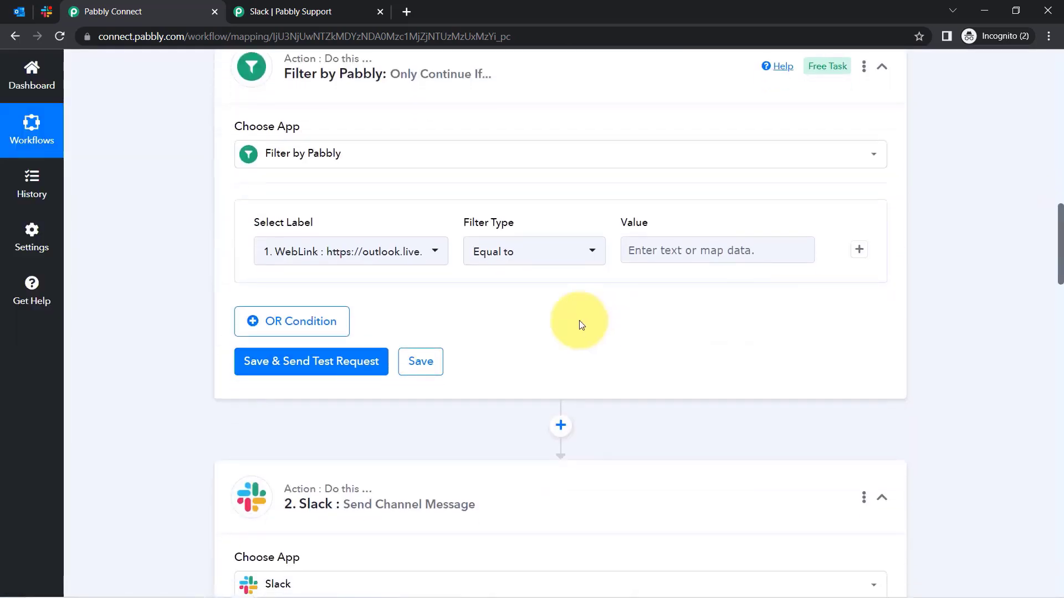
pyautogui.click(342, 253)
pyautogui.click(344, 256)
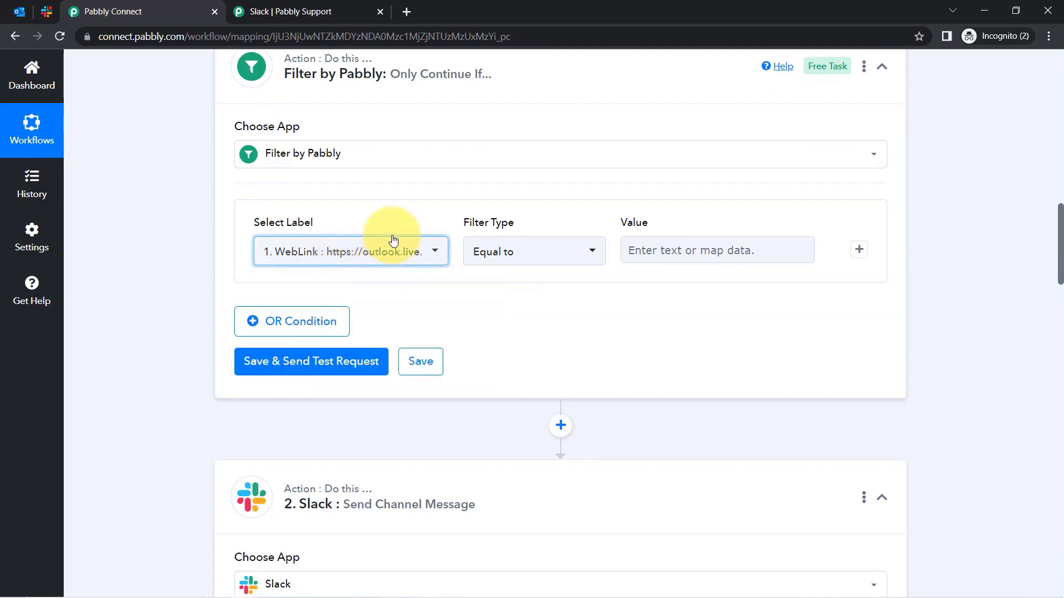
pyautogui.click(309, 244)
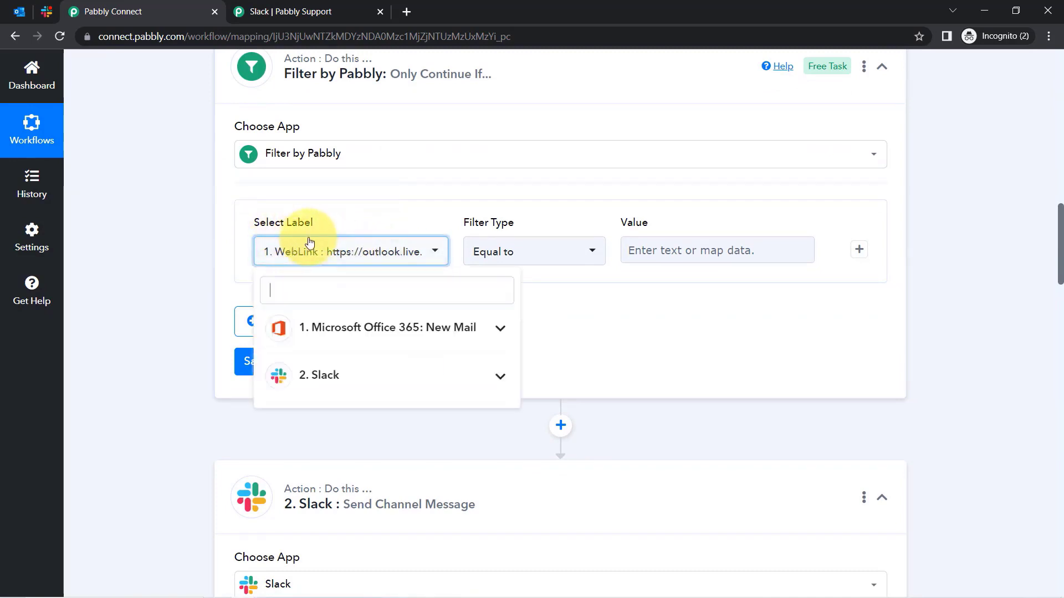
pyautogui.click(374, 340)
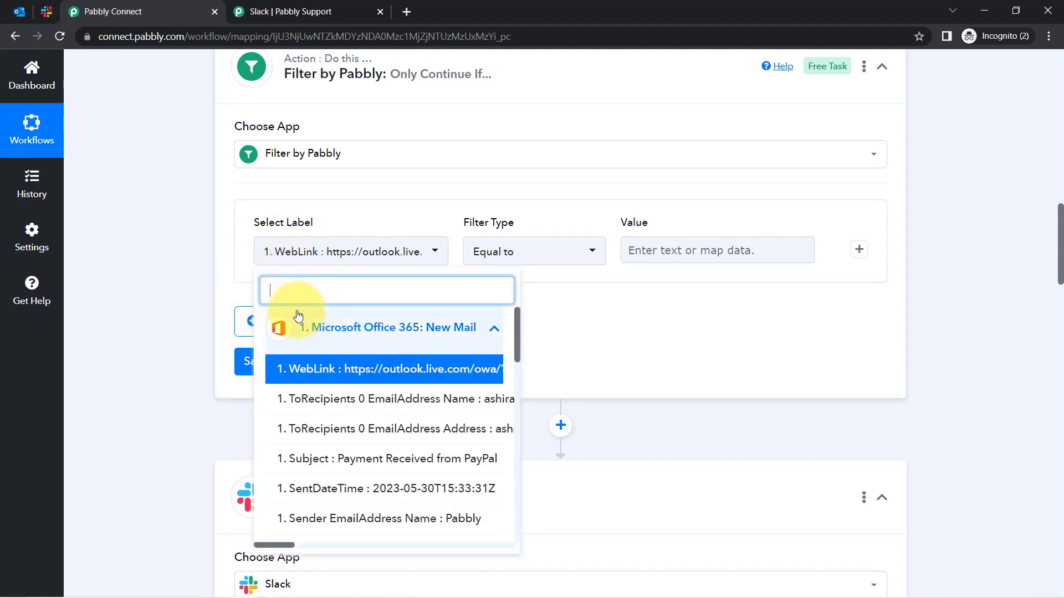
pyautogui.click(25, 14)
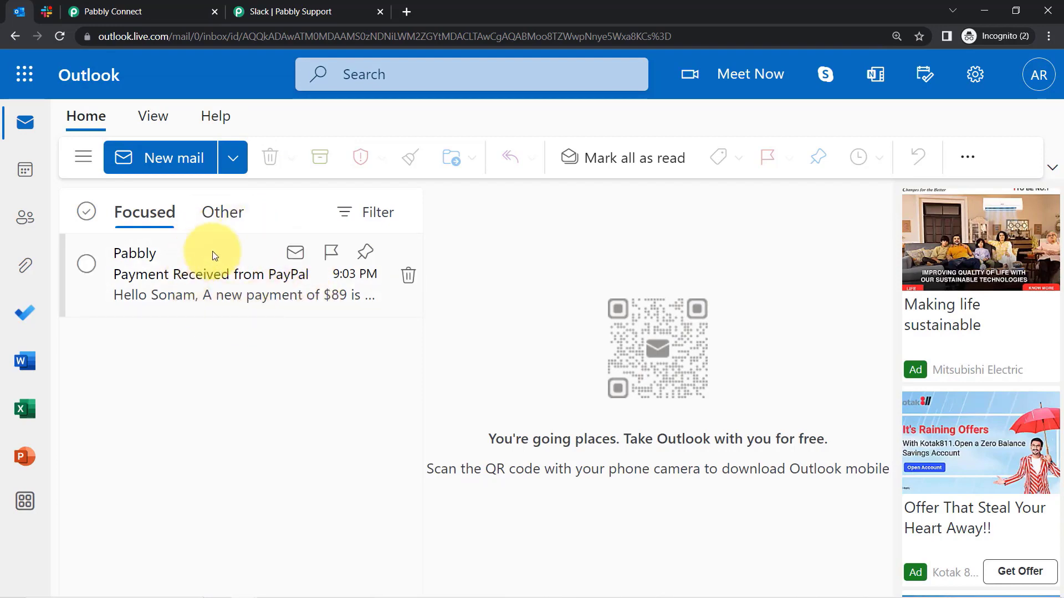
pyautogui.click(103, 11)
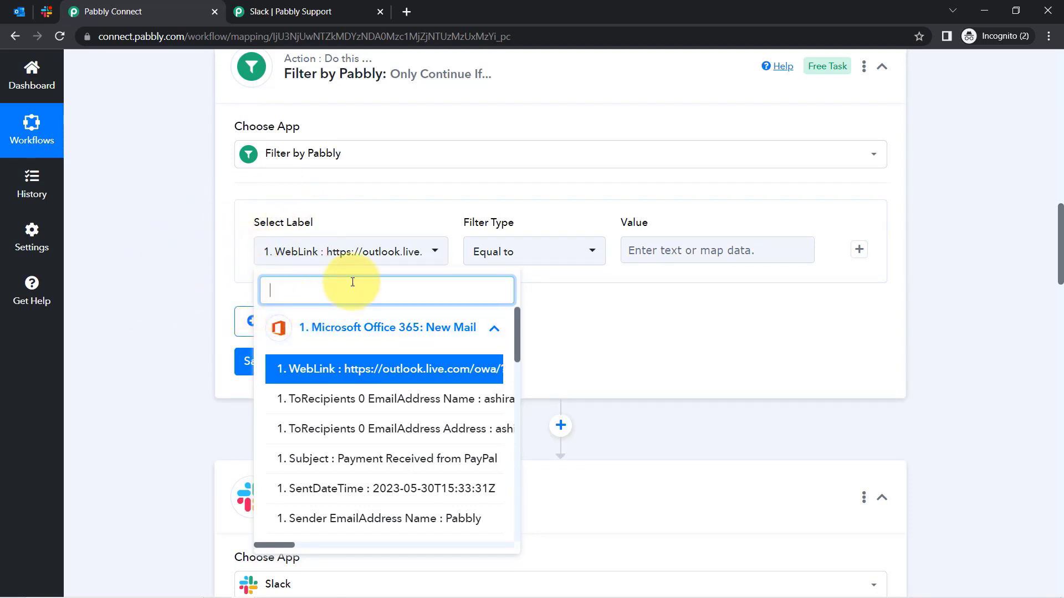
pyautogui.write('sub')
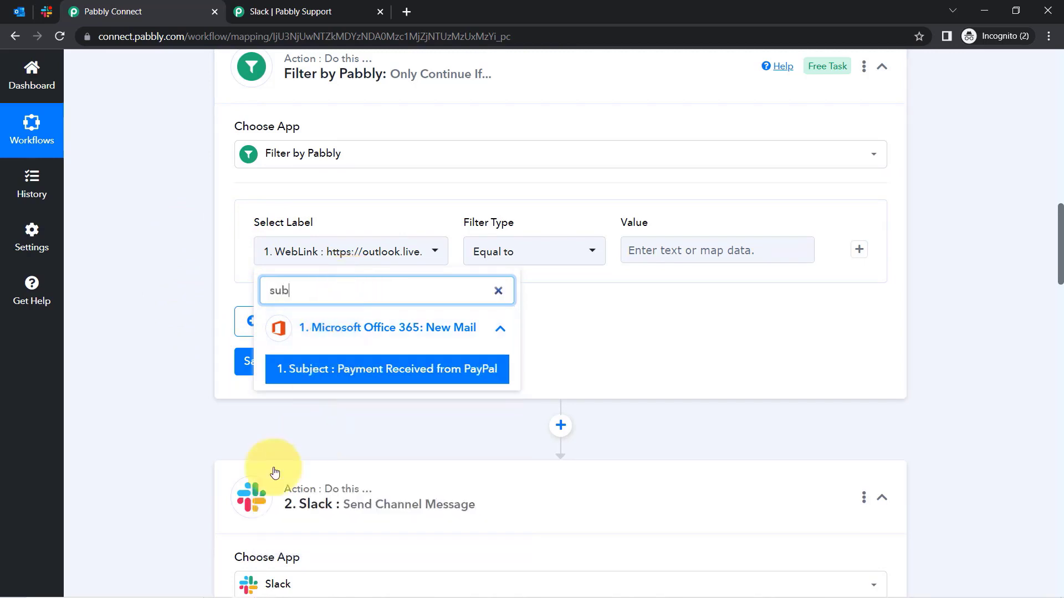
pyautogui.click(339, 382)
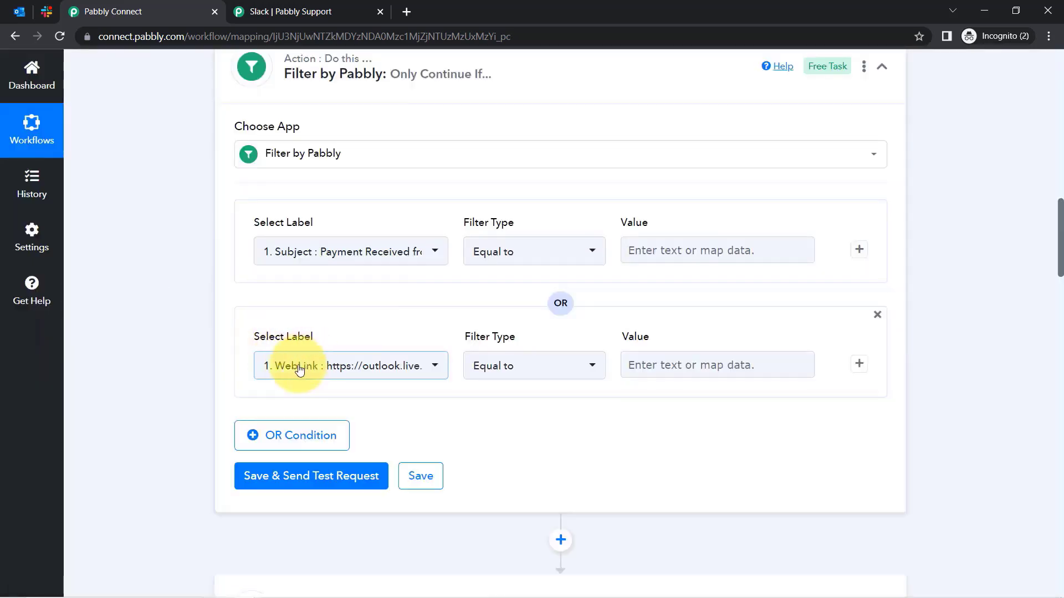
# Add a second OR condition using the new-mail Subject field.
pyautogui.click(304, 364)
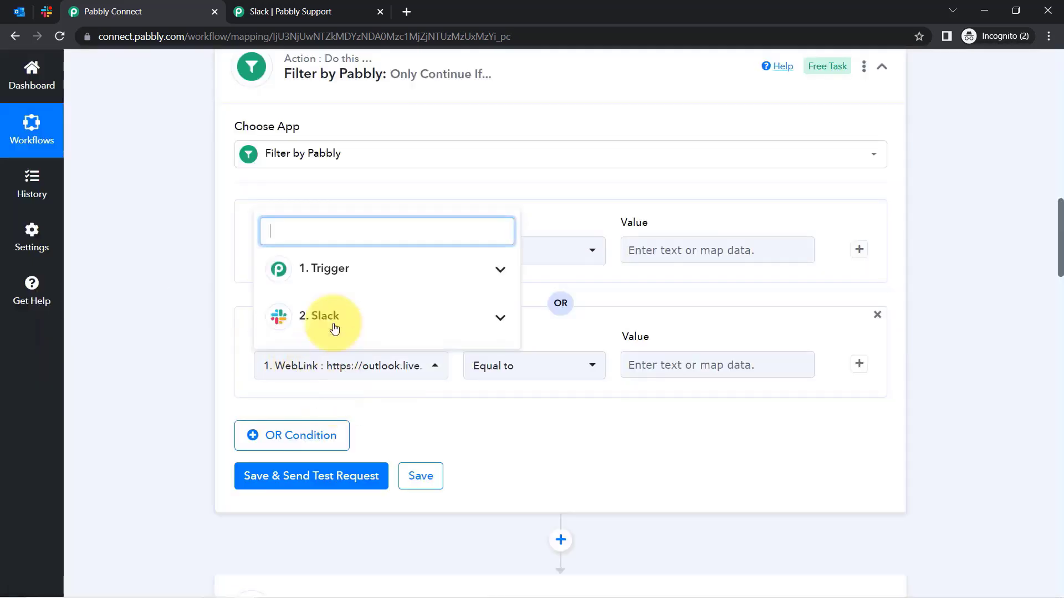
pyautogui.click(285, 267)
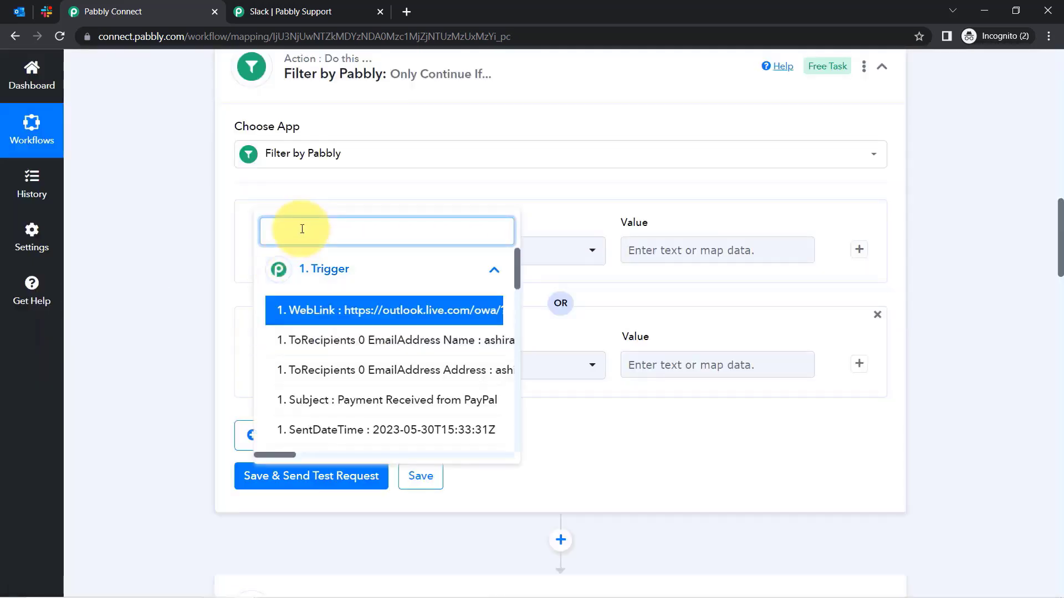
pyautogui.write('subj')
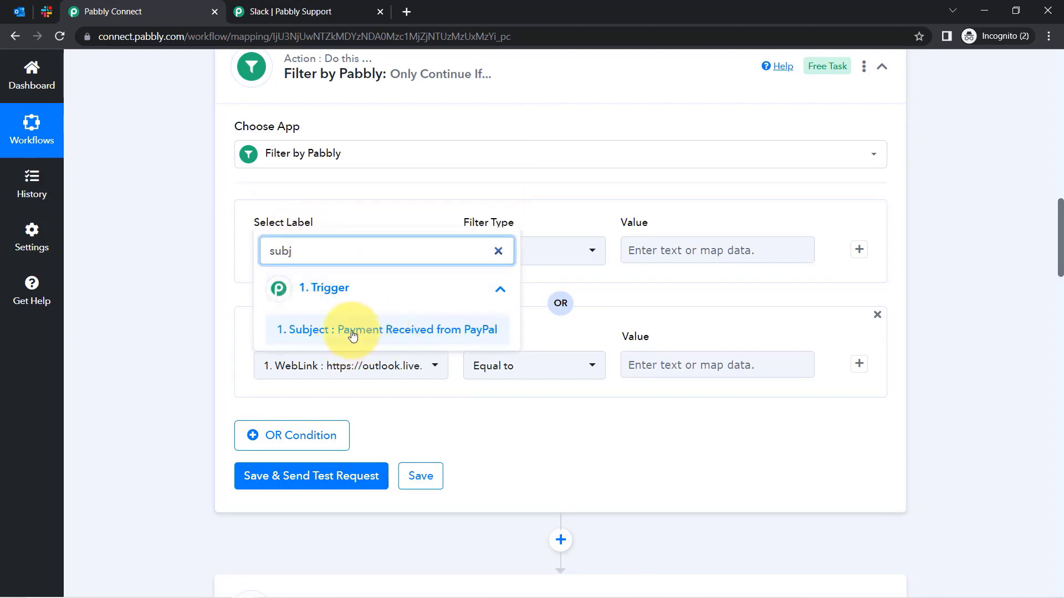
pyautogui.click(353, 331)
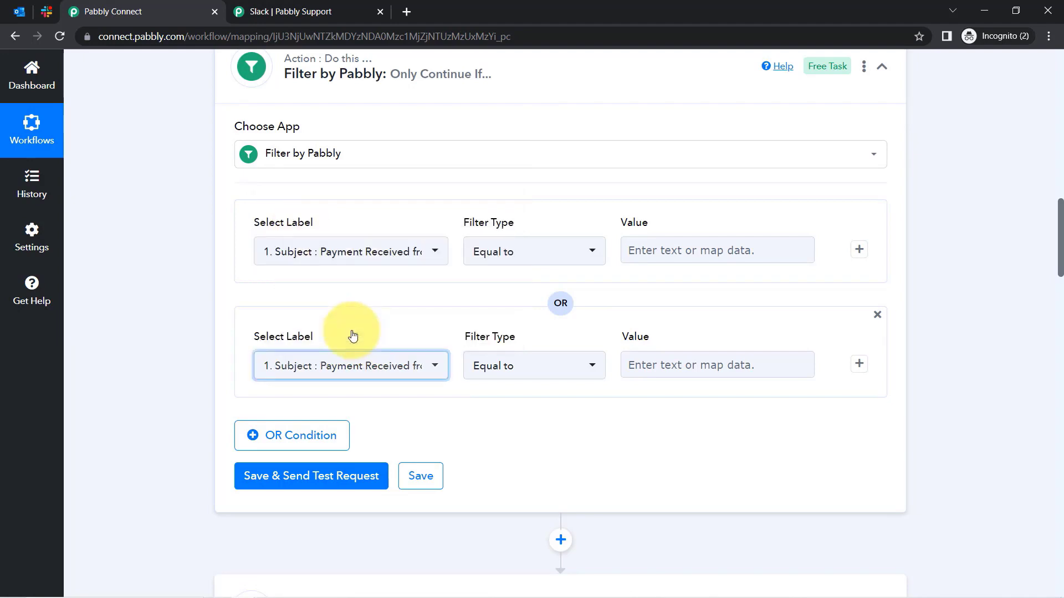
# Add third and fourth OR conditions, both using the Body Content field.
pyautogui.click(269, 448)
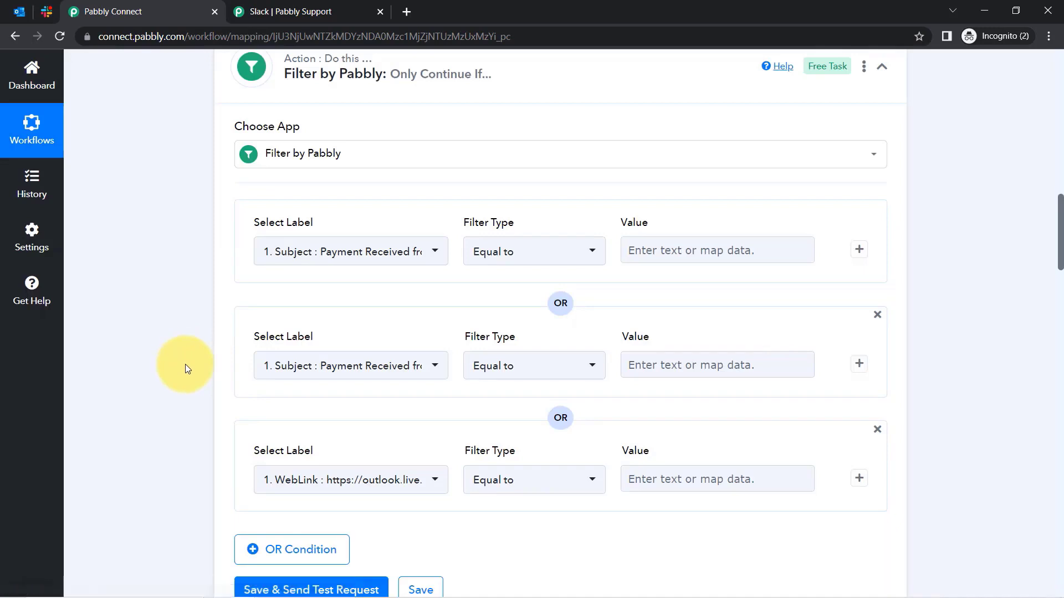
pyautogui.scroll(-2, 185, 364)
pyautogui.click(304, 343)
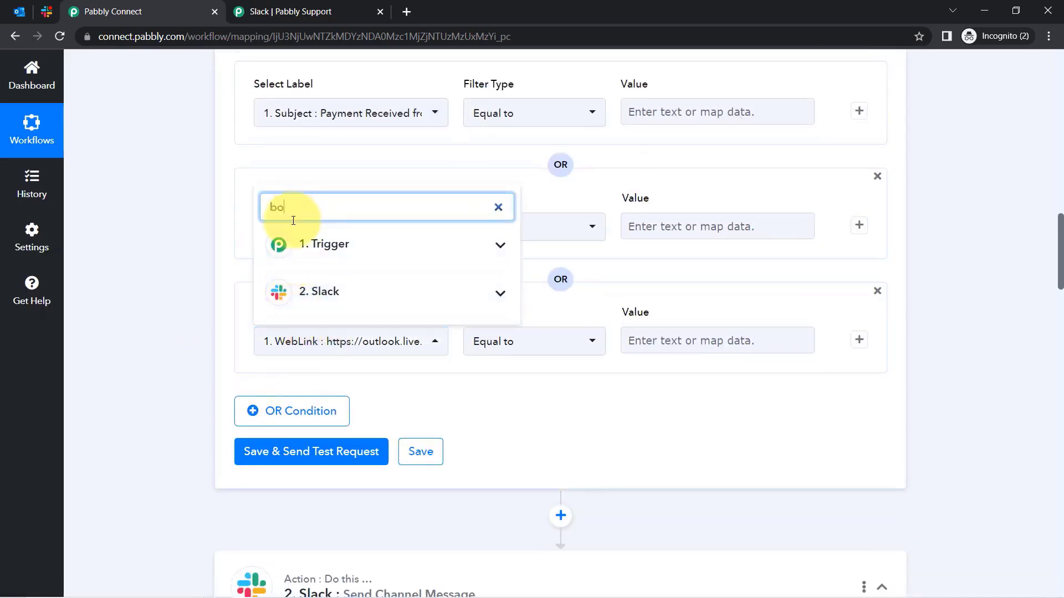
pyautogui.click(327, 244)
pyautogui.click(353, 258)
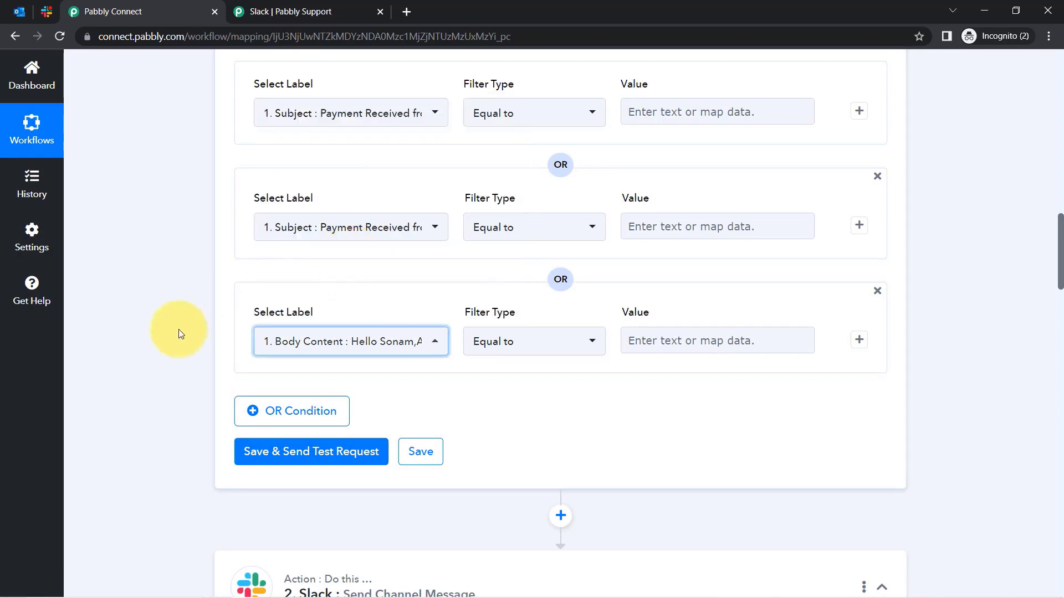
pyautogui.click(289, 410)
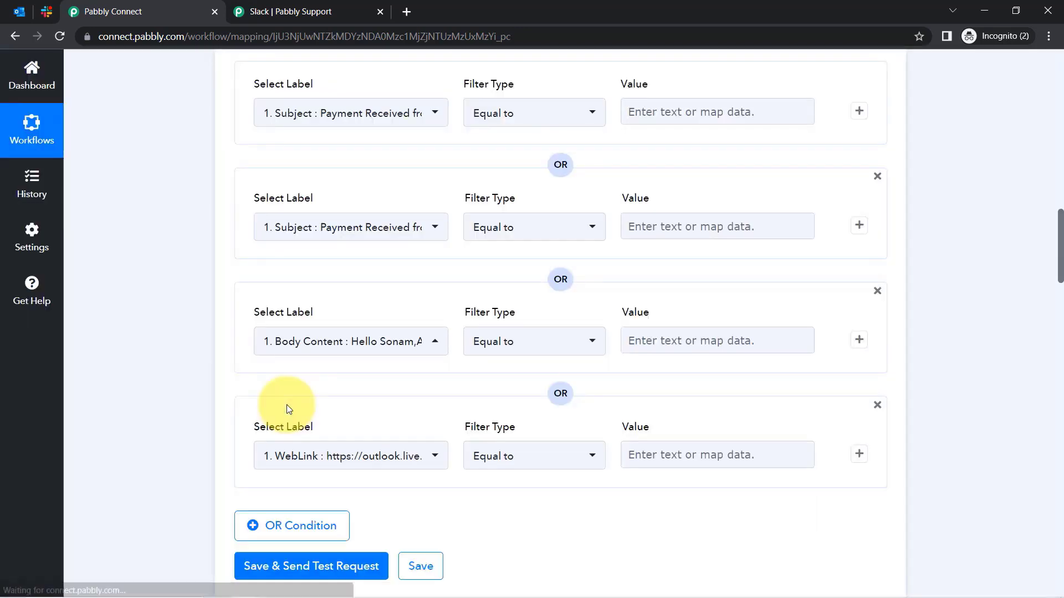
pyautogui.click(291, 455)
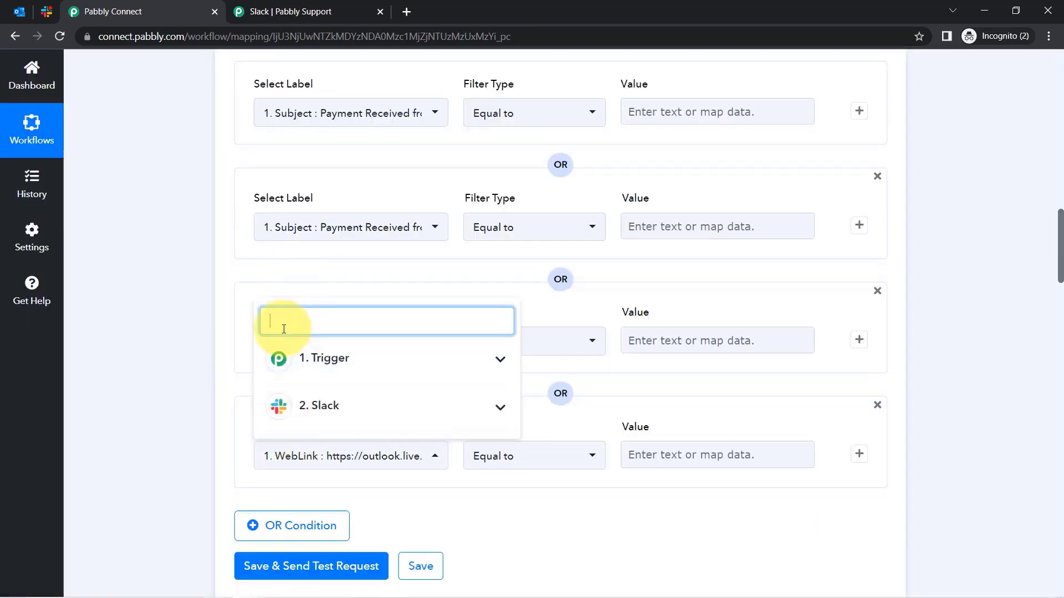
pyautogui.write('bi')
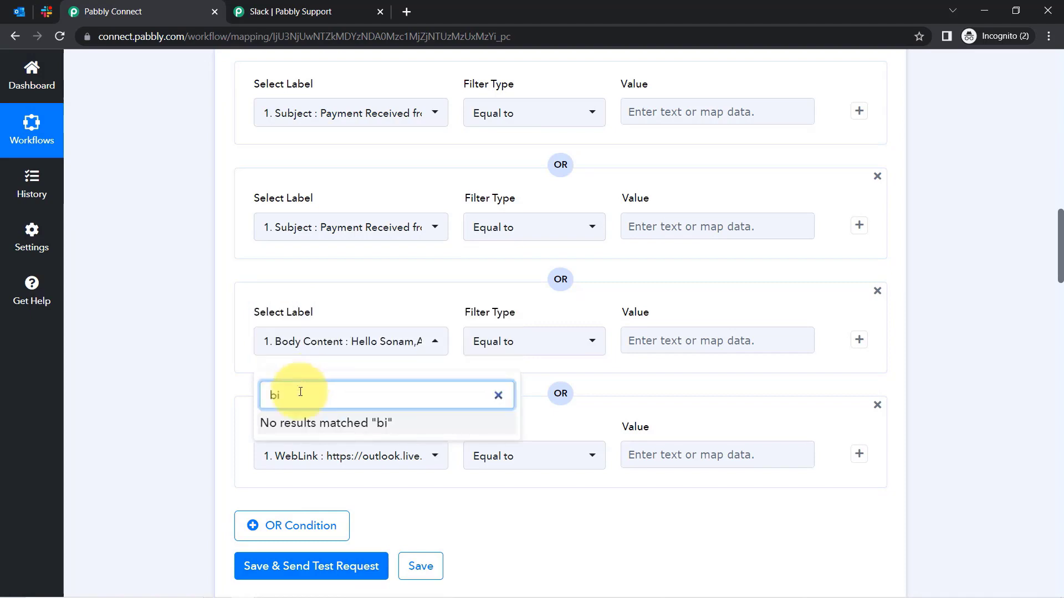
pyautogui.press('BackSpace')
pyautogui.write('od')
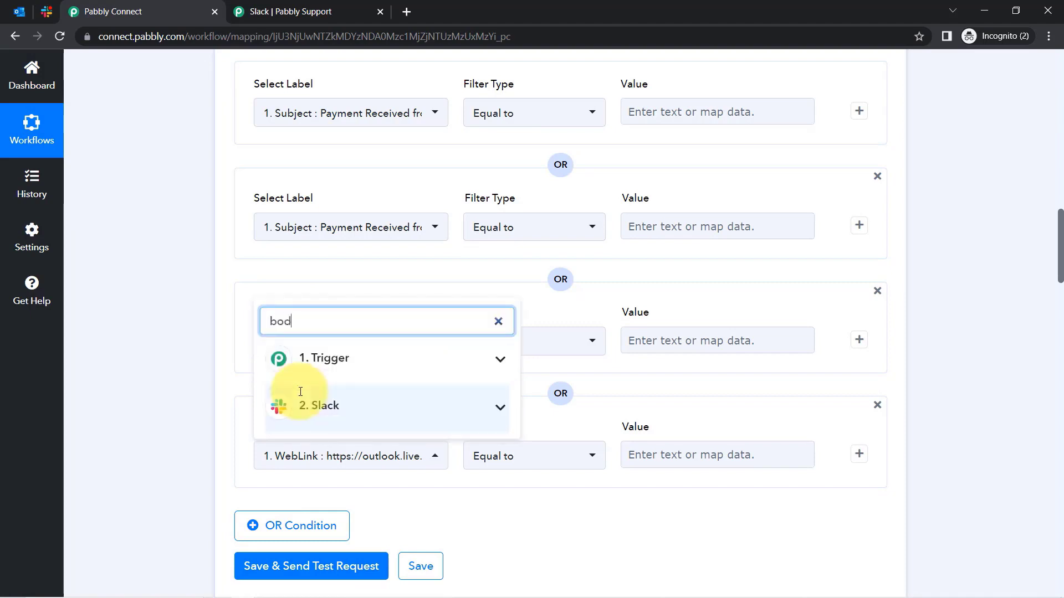
pyautogui.click(333, 357)
pyautogui.click(316, 463)
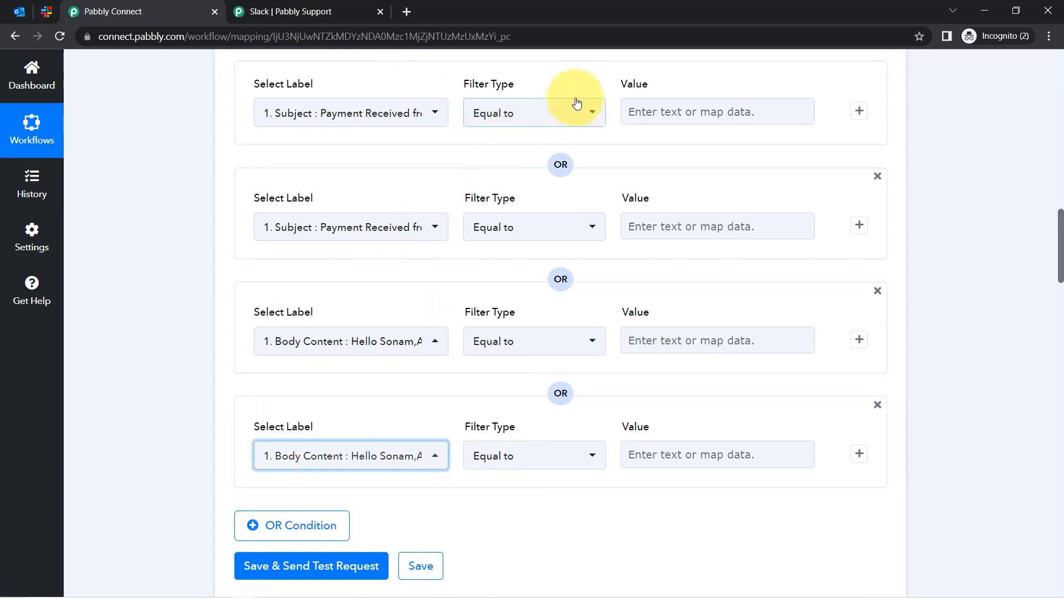
# Change the filter type to Contains on the first, third and fourth conditions.
pyautogui.click(488, 111)
pyautogui.click(501, 236)
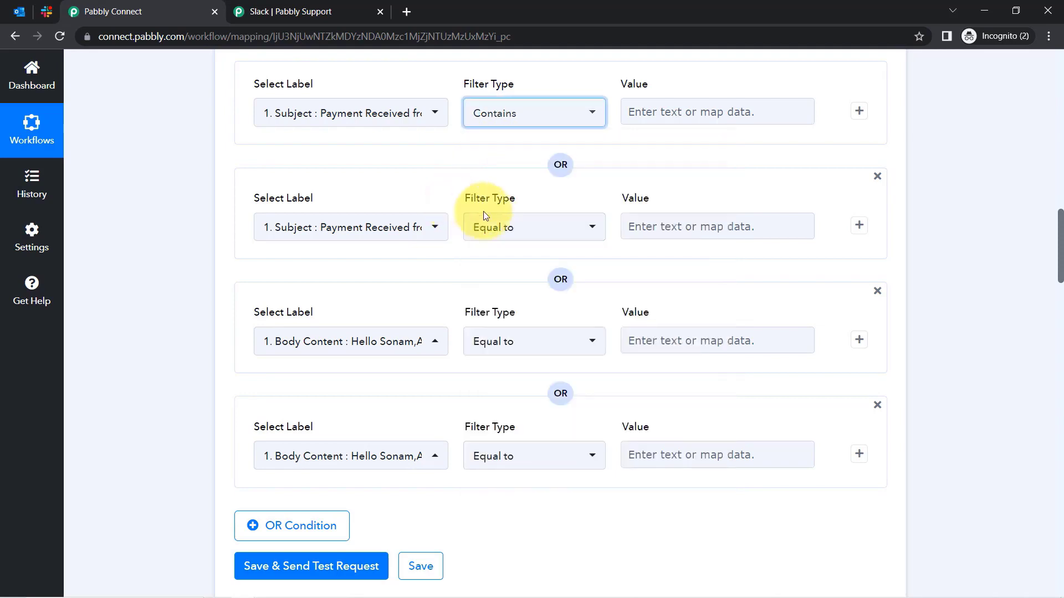
pyautogui.click(496, 229)
pyautogui.click(497, 347)
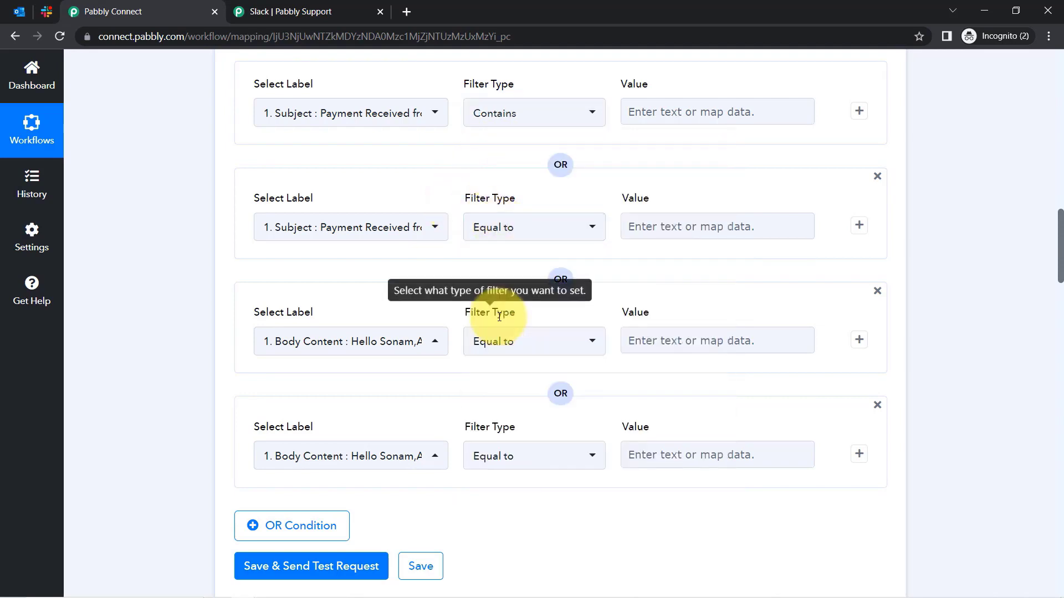
pyautogui.click(501, 348)
pyautogui.click(491, 199)
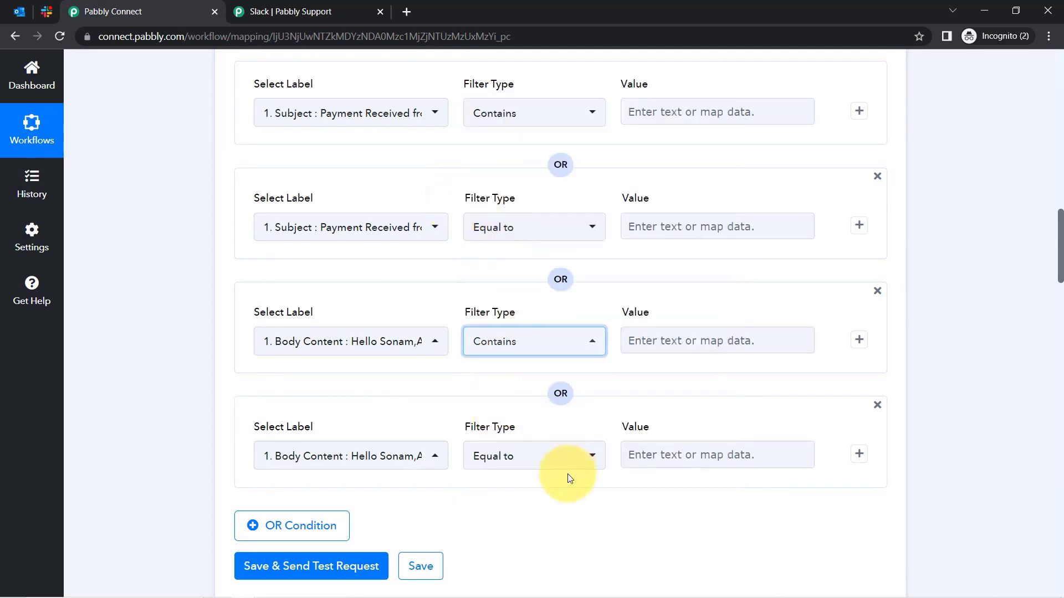
pyautogui.click(520, 452)
pyautogui.click(493, 201)
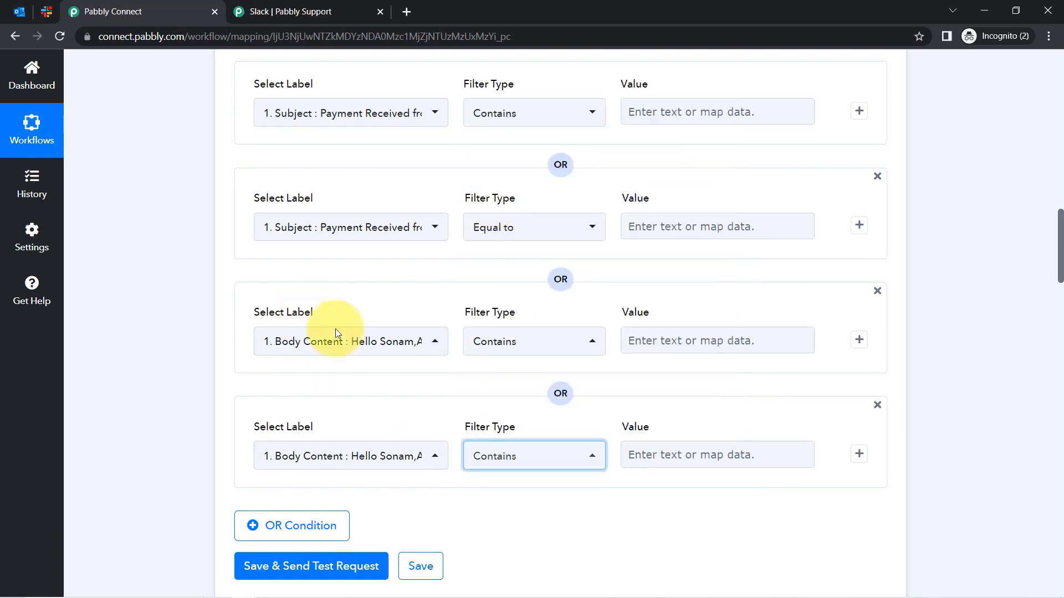
# Enter the values payment, received, paypal and payments, then save and send a test request.
pyautogui.click(661, 113)
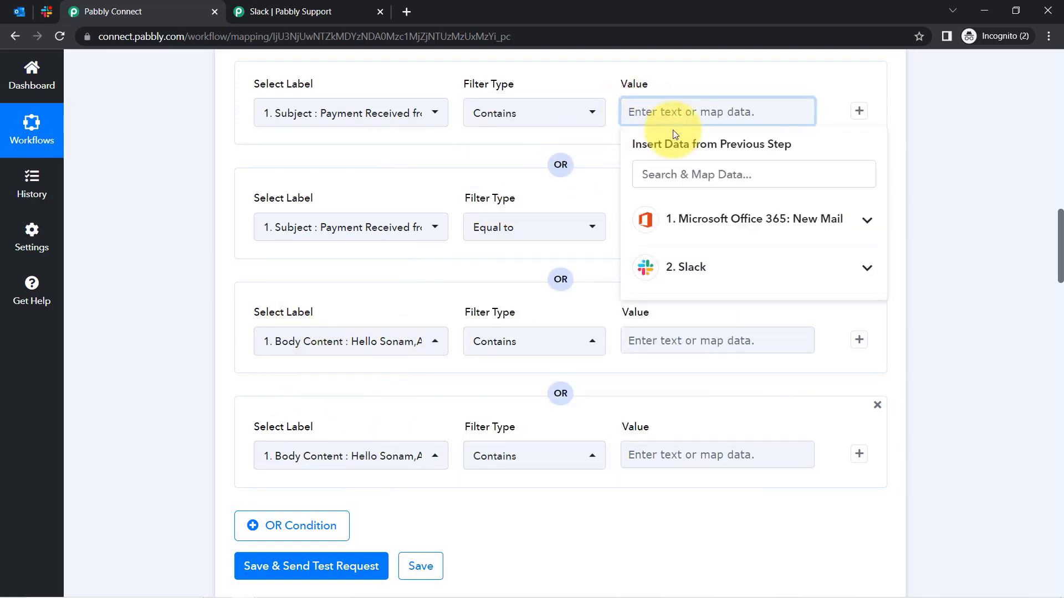
pyautogui.write('payment')
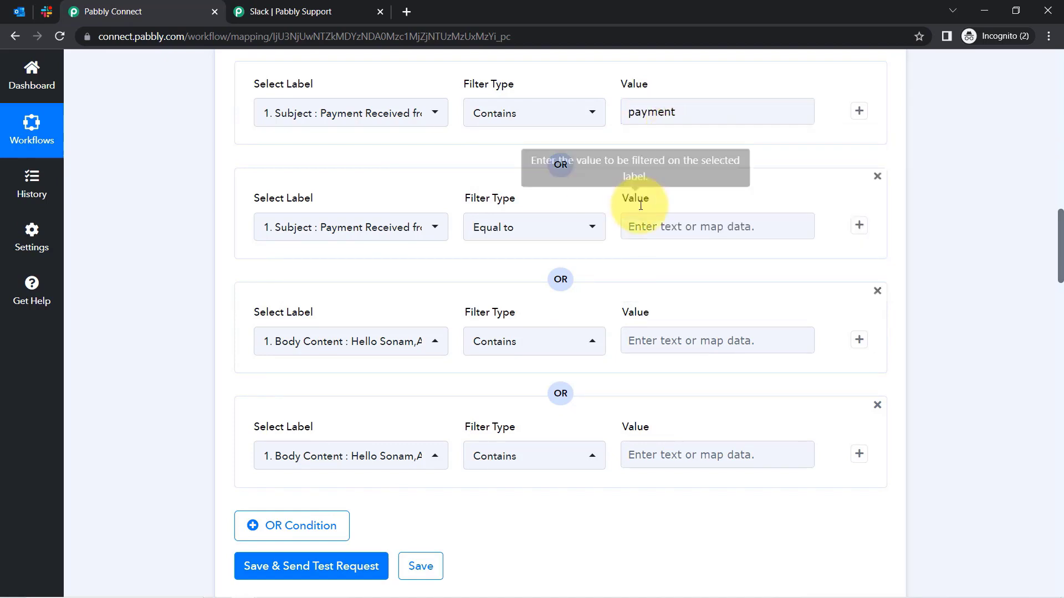
pyautogui.click(643, 224)
pyautogui.write('recei')
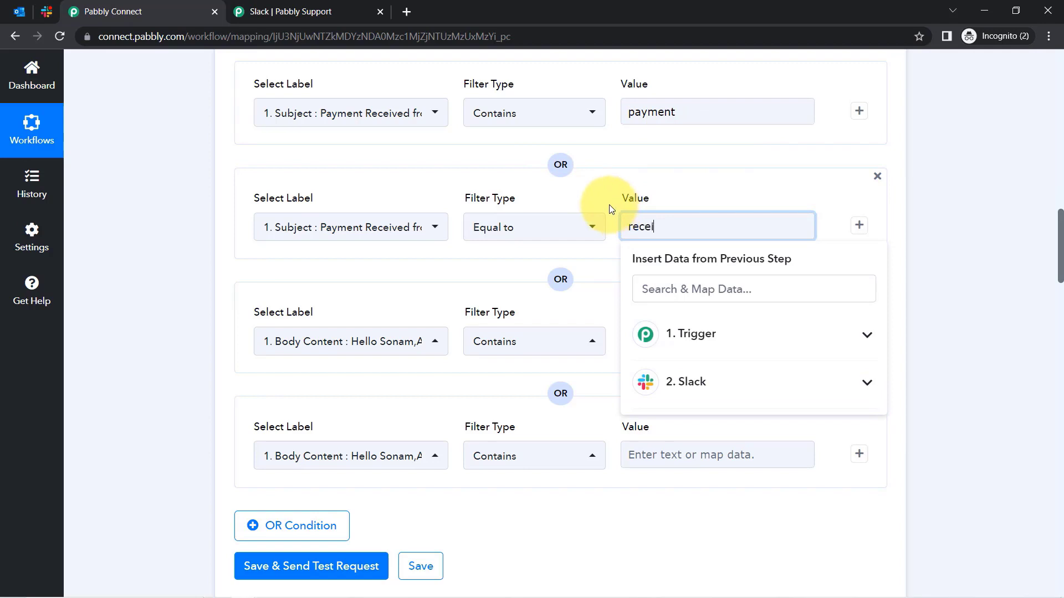
pyautogui.write('ved')
pyautogui.click(649, 336)
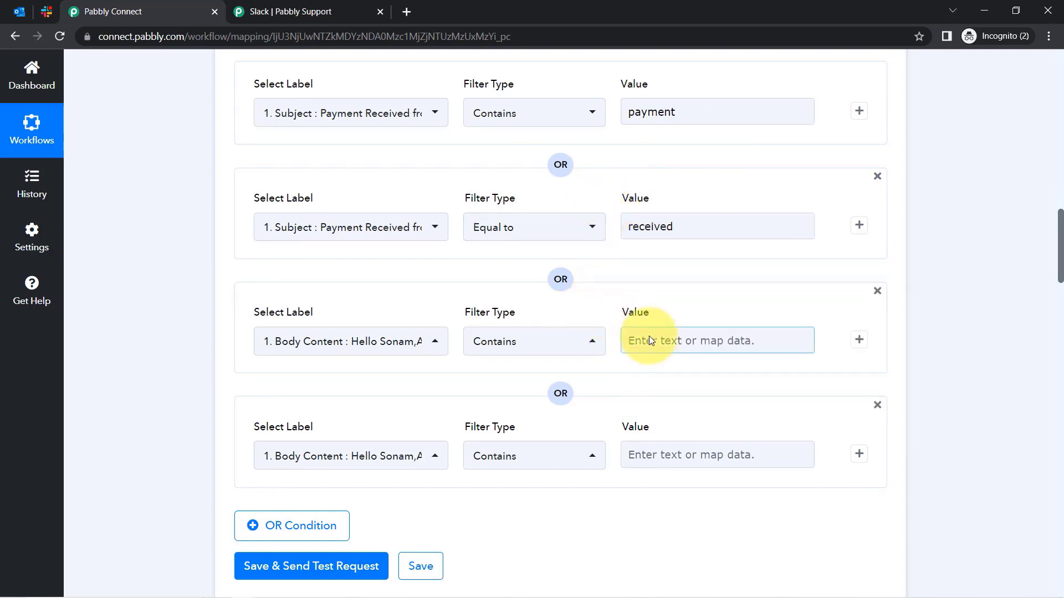
pyautogui.write('paypal')
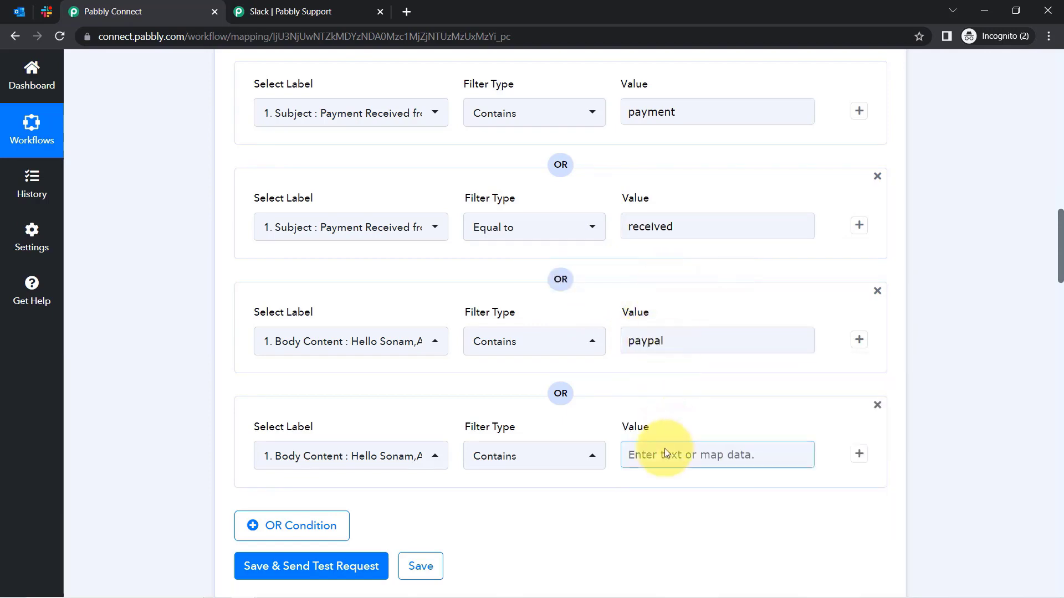
pyautogui.click(662, 453)
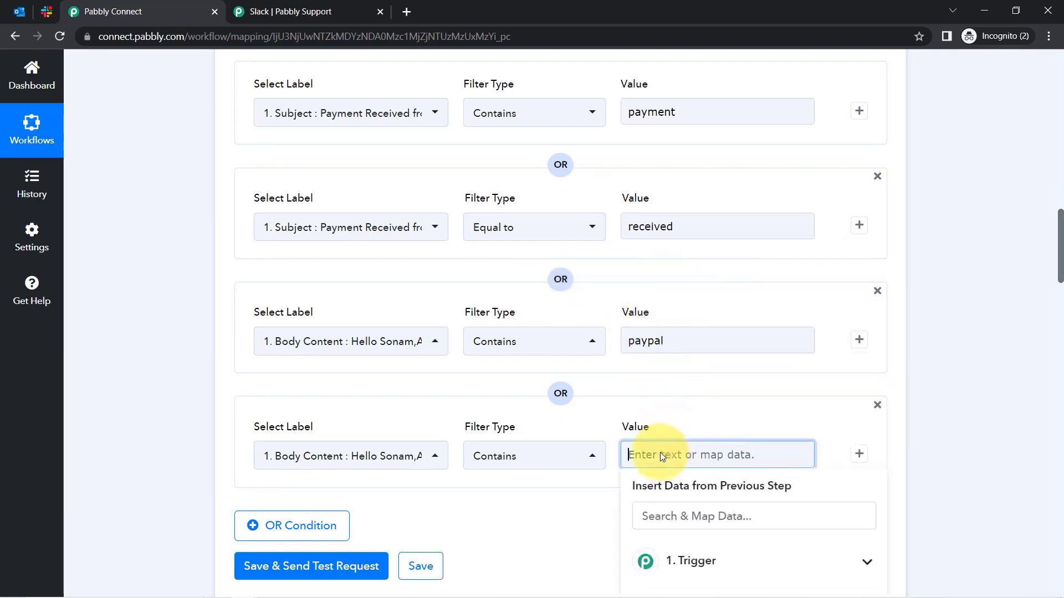
pyautogui.write('pay')
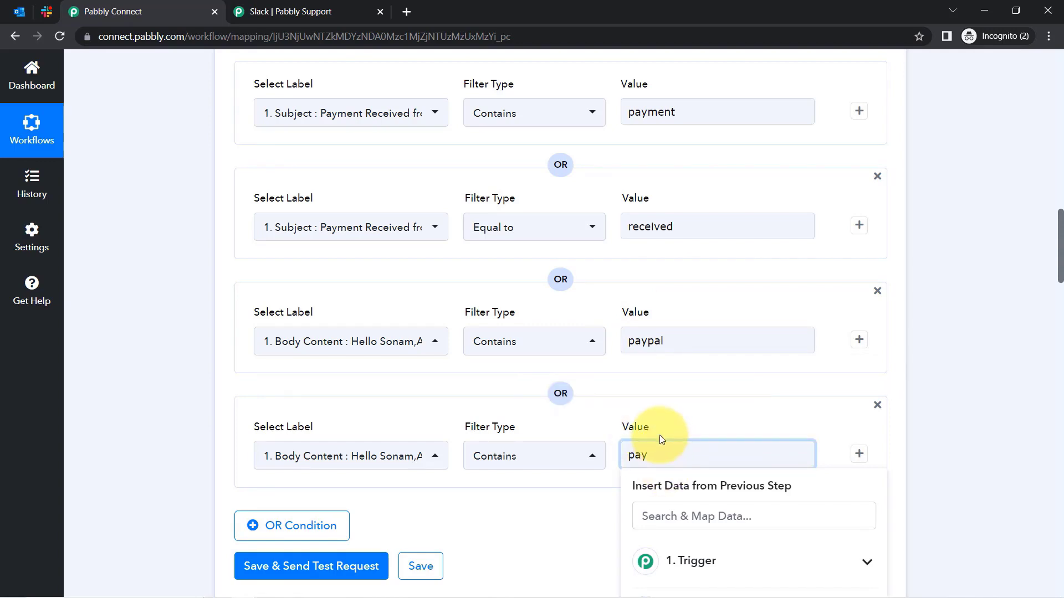
pyautogui.write('ments')
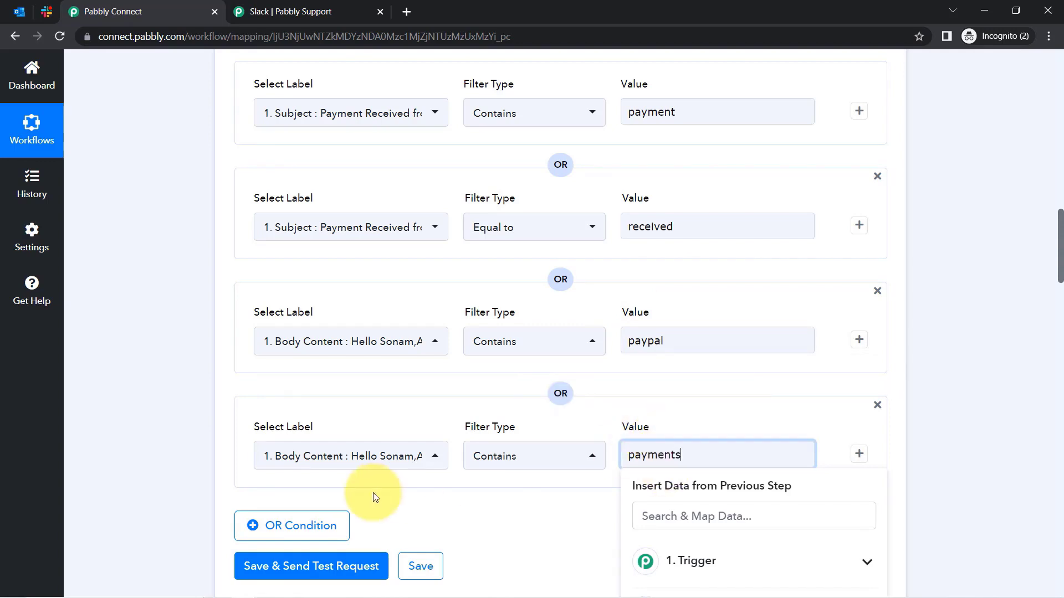
pyautogui.click(311, 562)
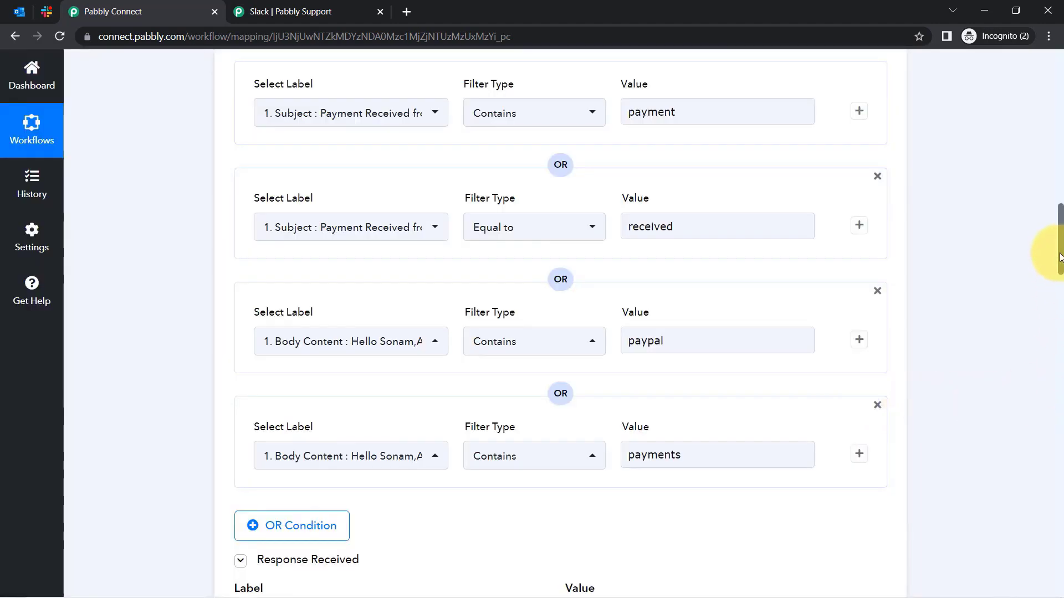
# Check that the filter's Response Received reads Condition is true, then go to Outlook.
pyautogui.moveTo(1060, 256); pyautogui.dragTo(1061, 347)
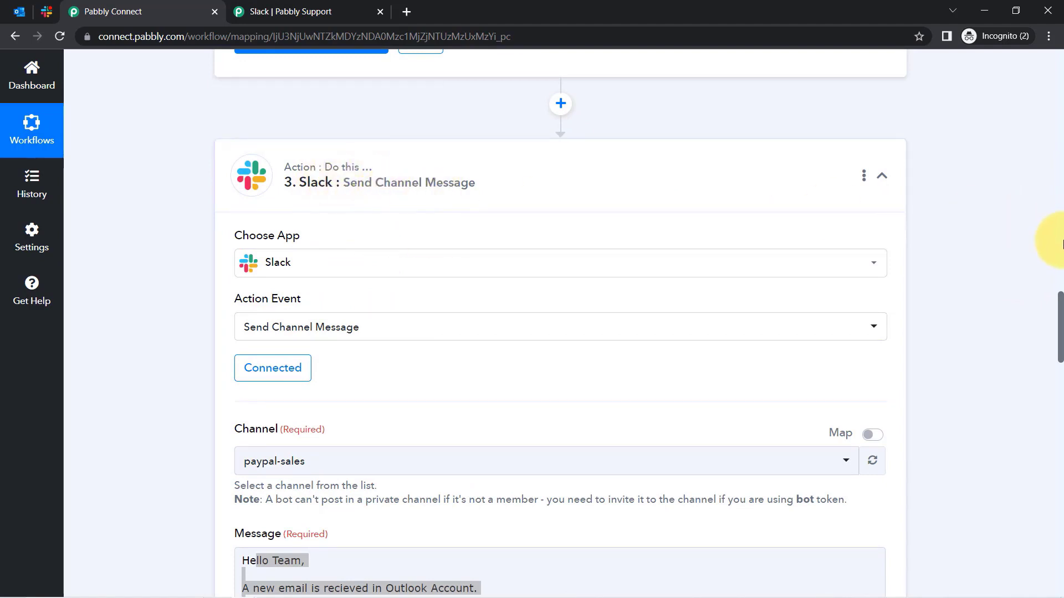
pyautogui.moveTo(1060, 340); pyautogui.dragTo(1045, 257)
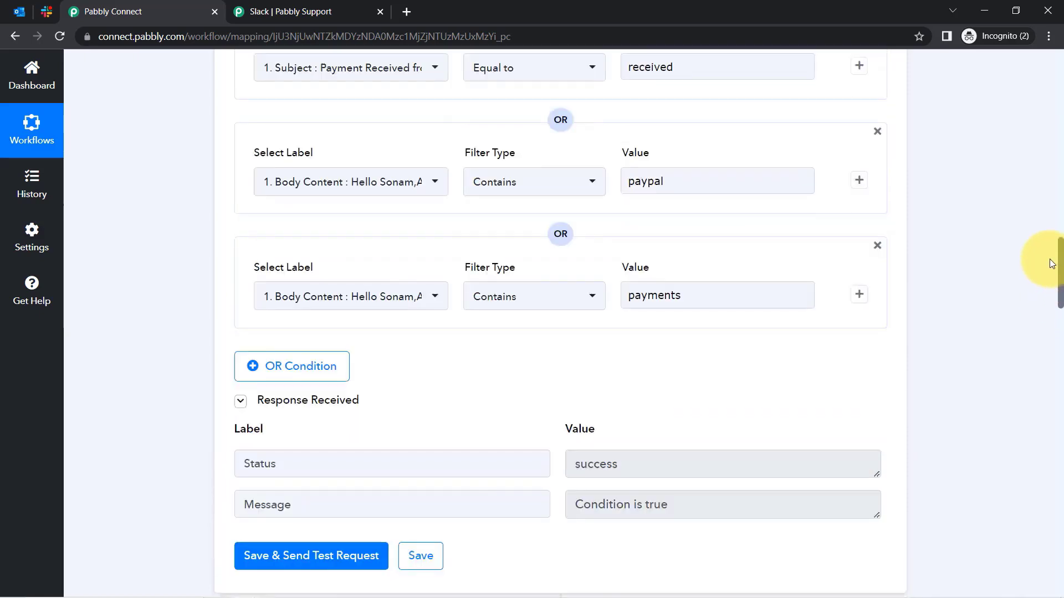
pyautogui.click(19, 12)
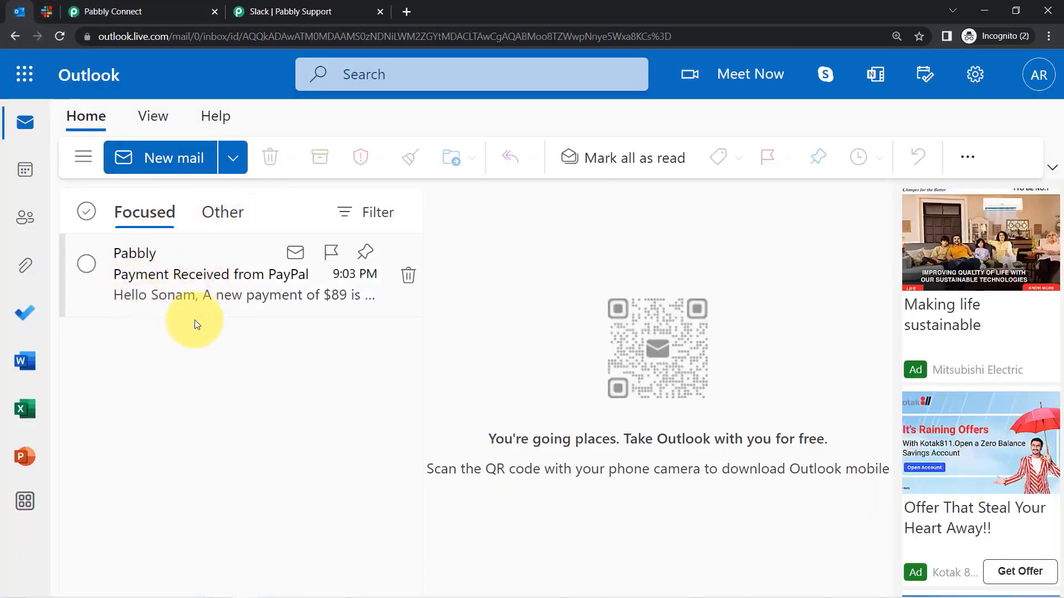
# Read the $89 Payment Received from PayPal email, highlighting the word PayPal.
pyautogui.click(217, 297)
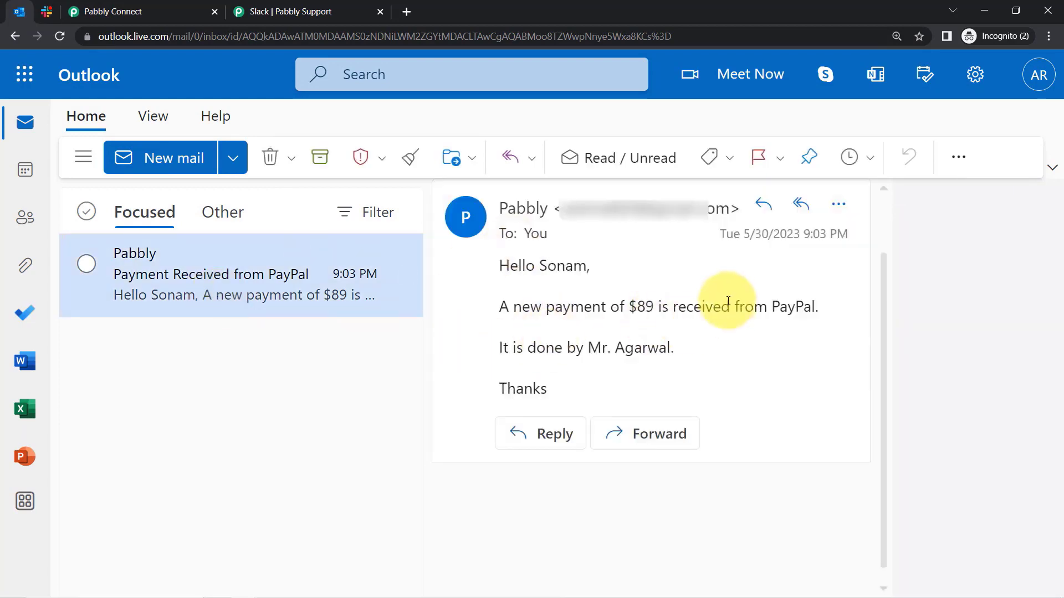
pyautogui.doubleClick(791, 307)
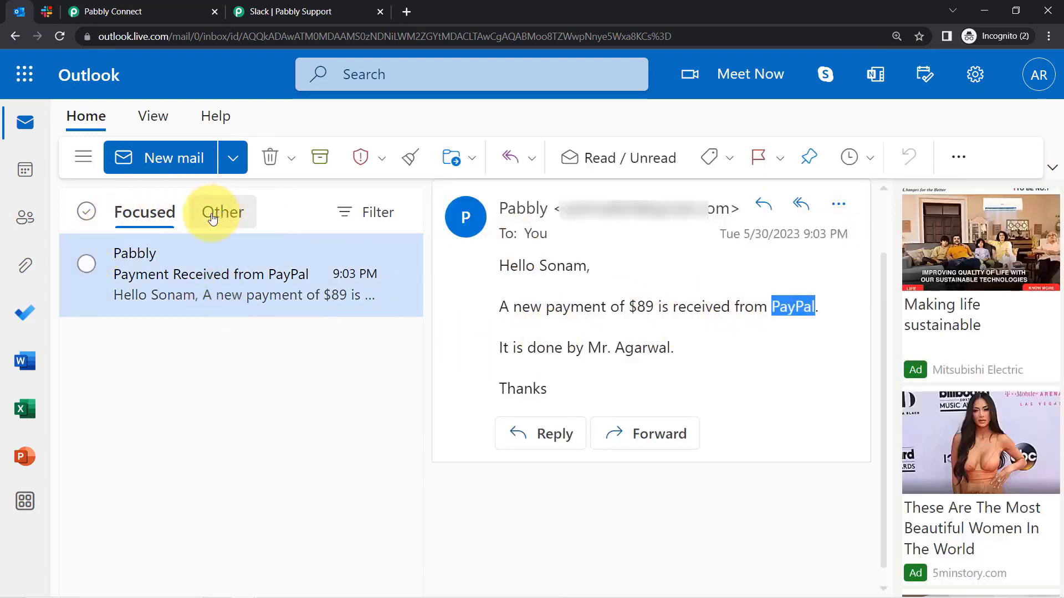
pyautogui.click(142, 219)
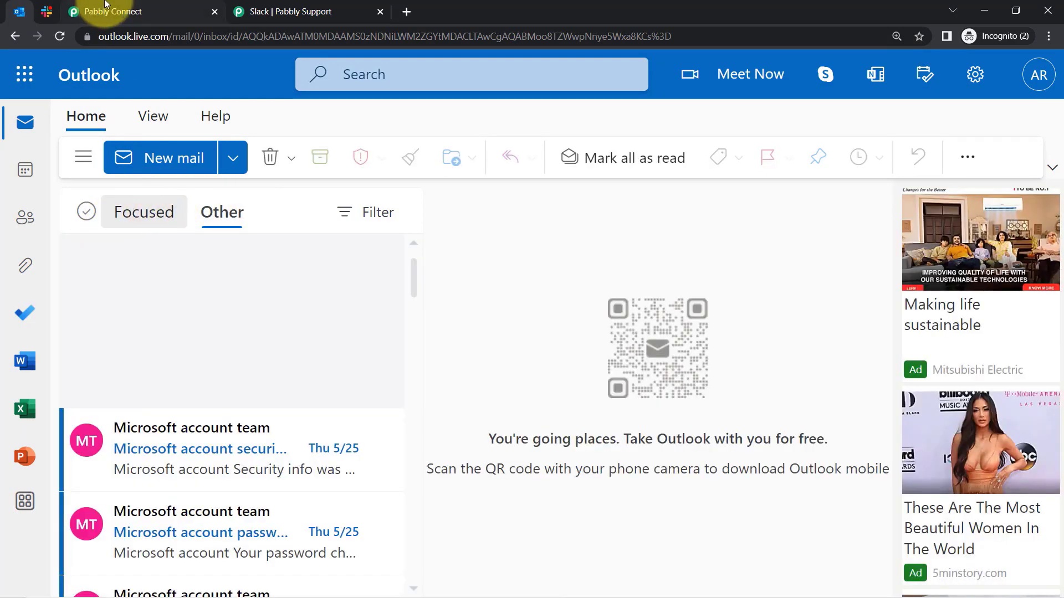
# Recheck the payment and received condition values in Pabbly Connect, then open Help & Tutorials.
pyautogui.click(138, 8)
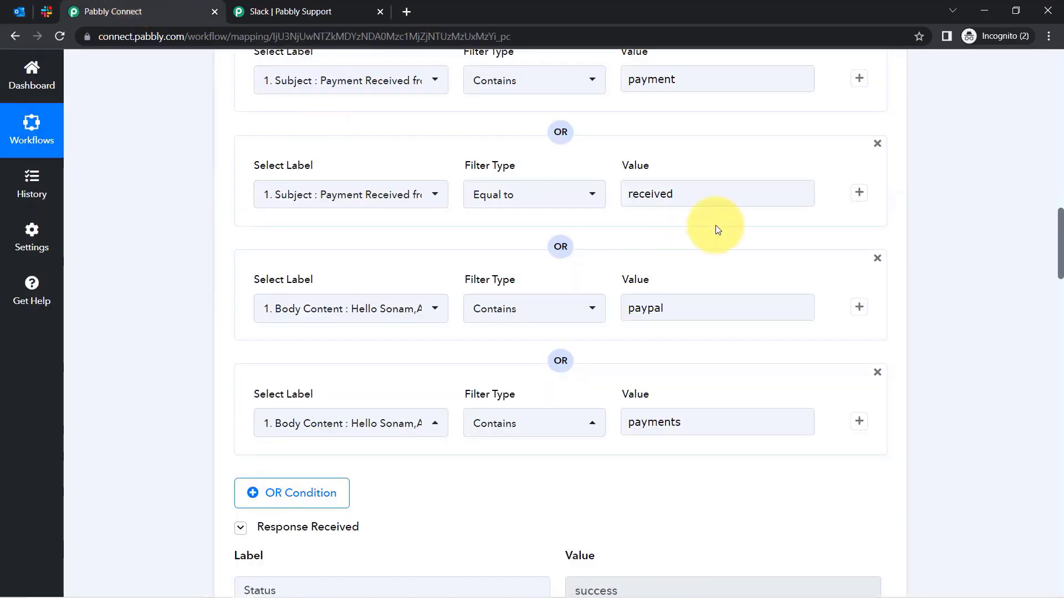
pyautogui.click(668, 78)
pyautogui.click(683, 193)
pyautogui.moveTo(684, 193); pyautogui.dragTo(650, 195)
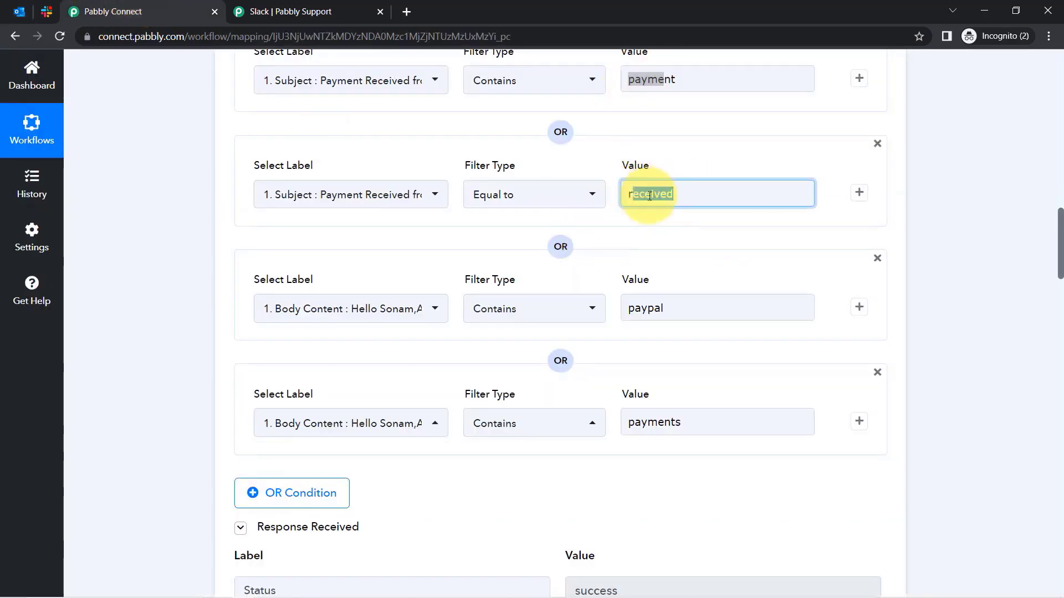
pyautogui.click(31, 294)
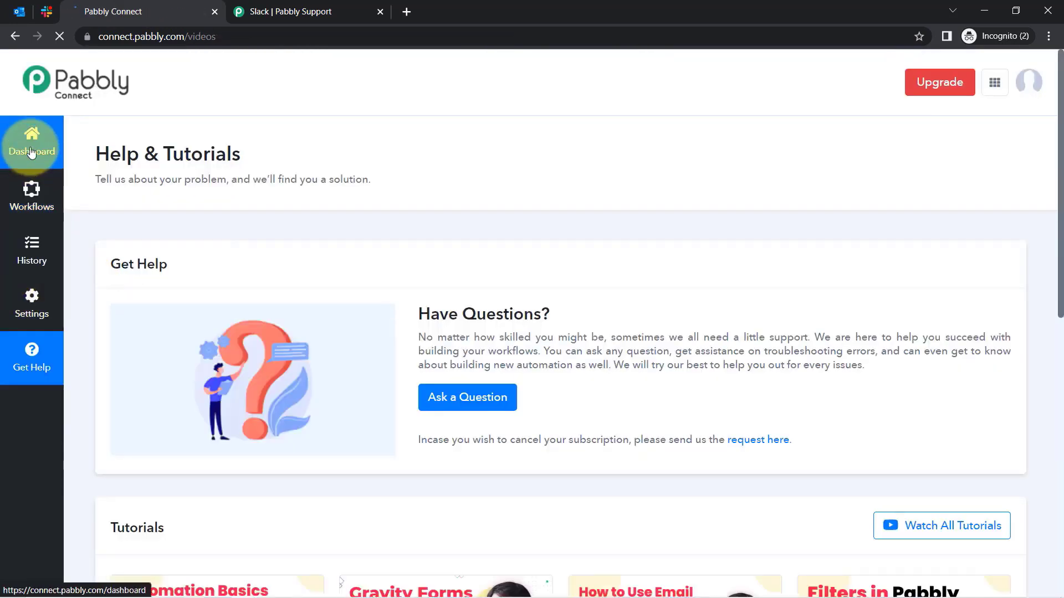
# Reopen the 'When New Email Is Received in Outlook' workflow from the Dashboard, then return to Outlook.
pyautogui.click(31, 151)
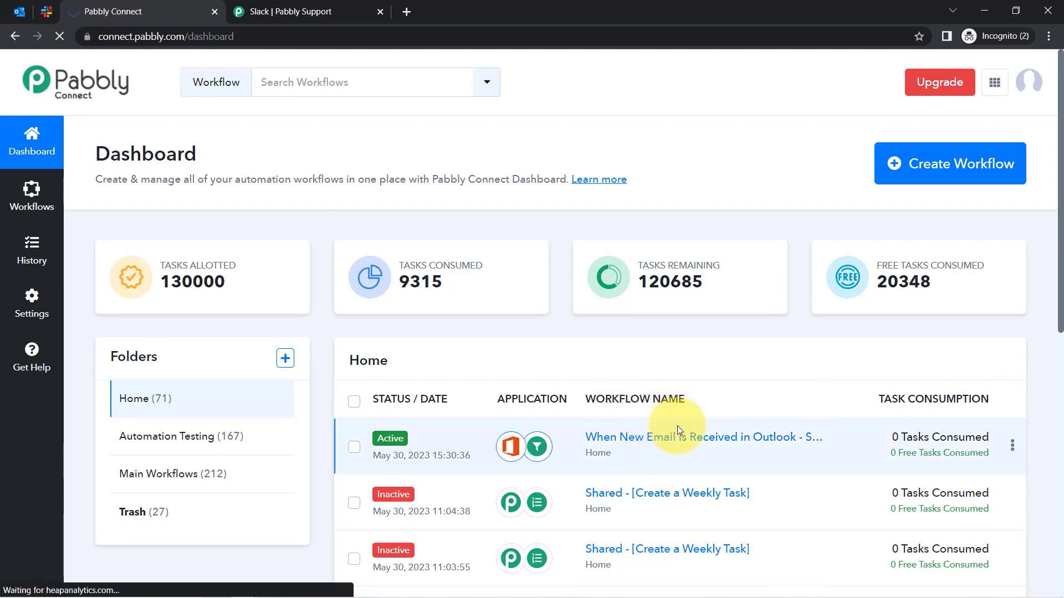
pyautogui.click(646, 446)
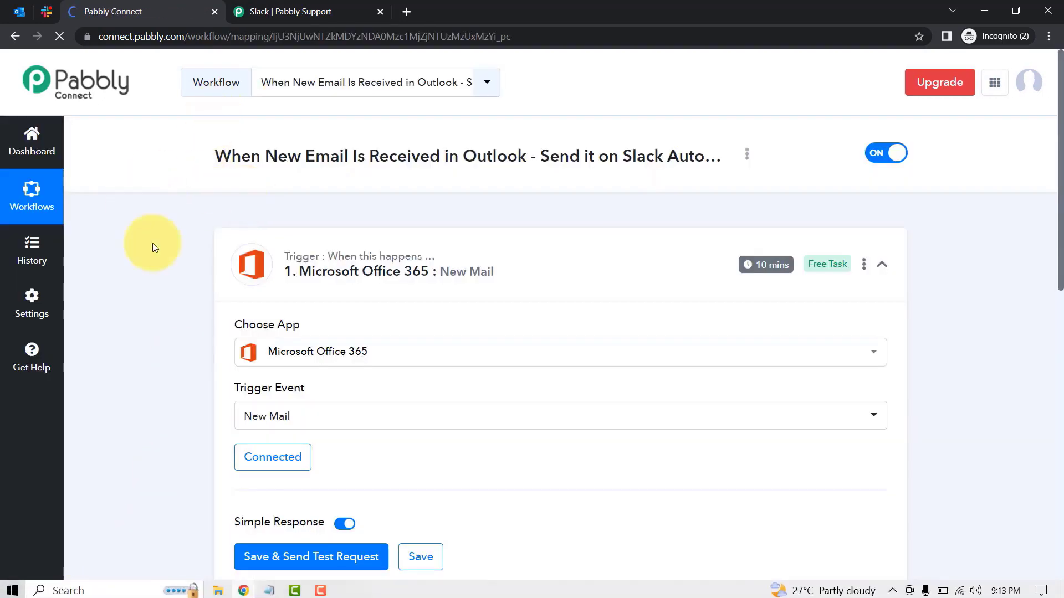
pyautogui.click(340, 268)
pyautogui.click(19, 11)
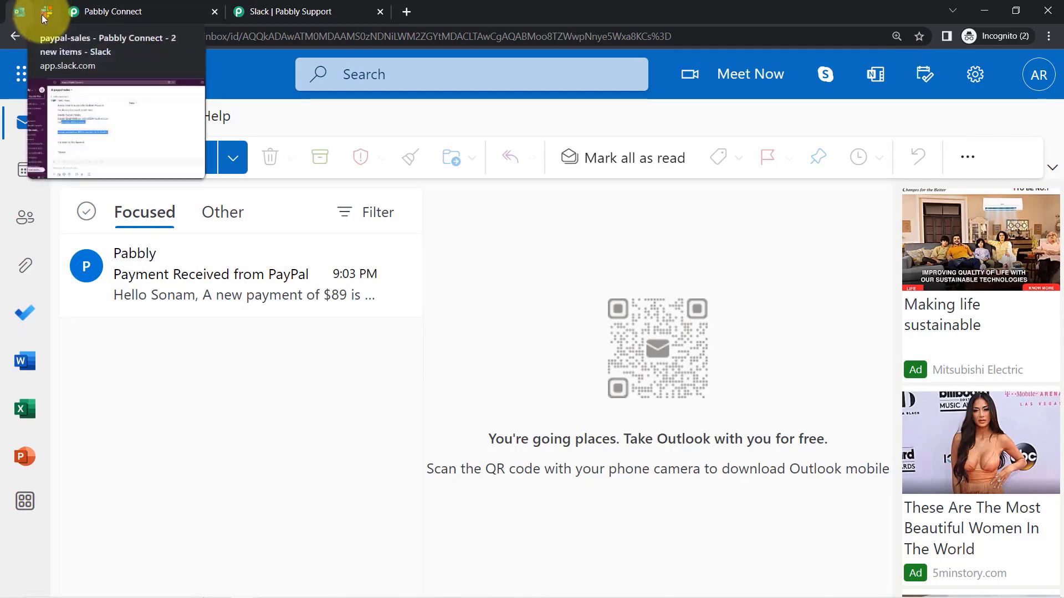
# View the forwarded $89 PayPal payment message in Slack's #paypal-sales, then return to Pabbly Connect.
pyautogui.click(42, 15)
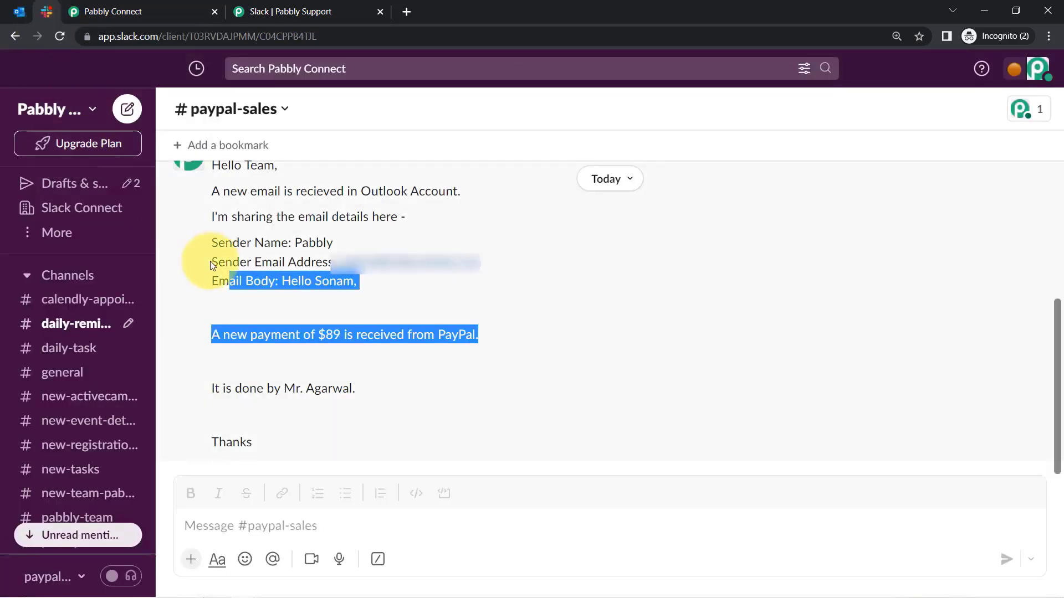
pyautogui.click(89, 12)
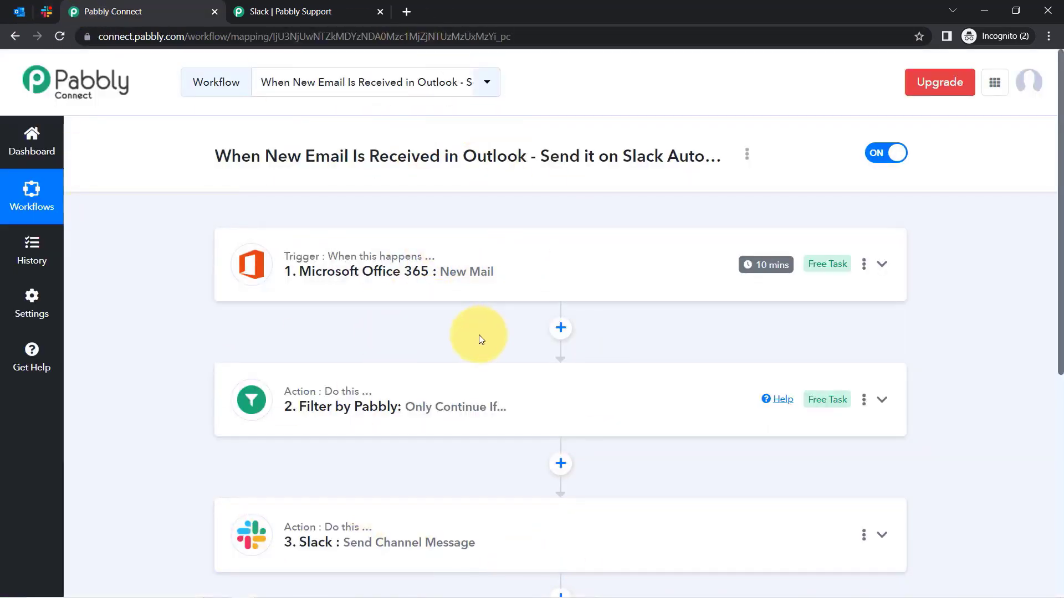
# Copy the workflow's share link via the Share option and close the Share Workflow dialog.
pyautogui.click(747, 155)
pyautogui.click(672, 232)
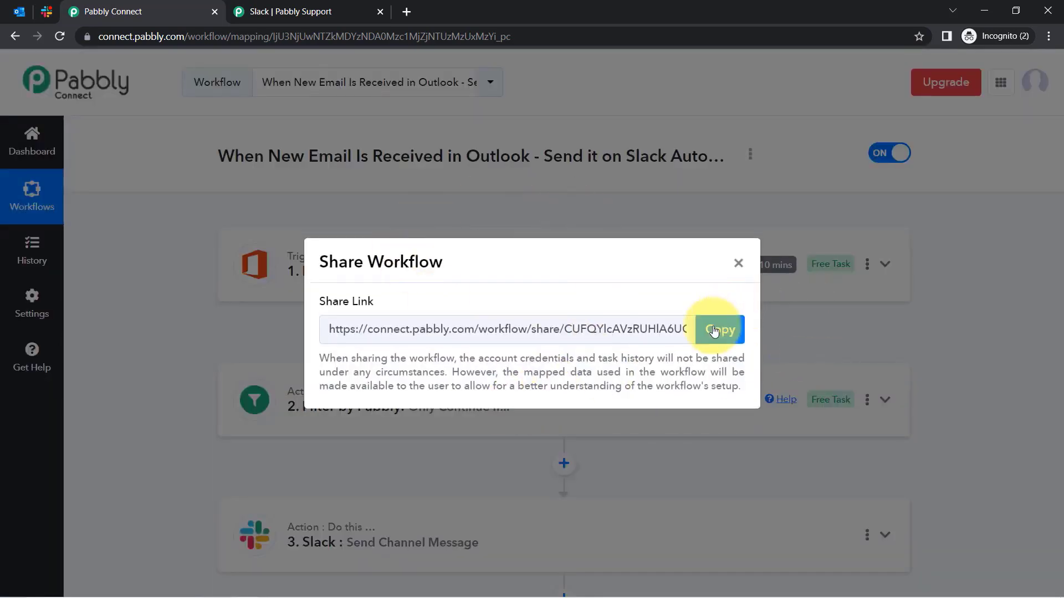
pyautogui.click(715, 331)
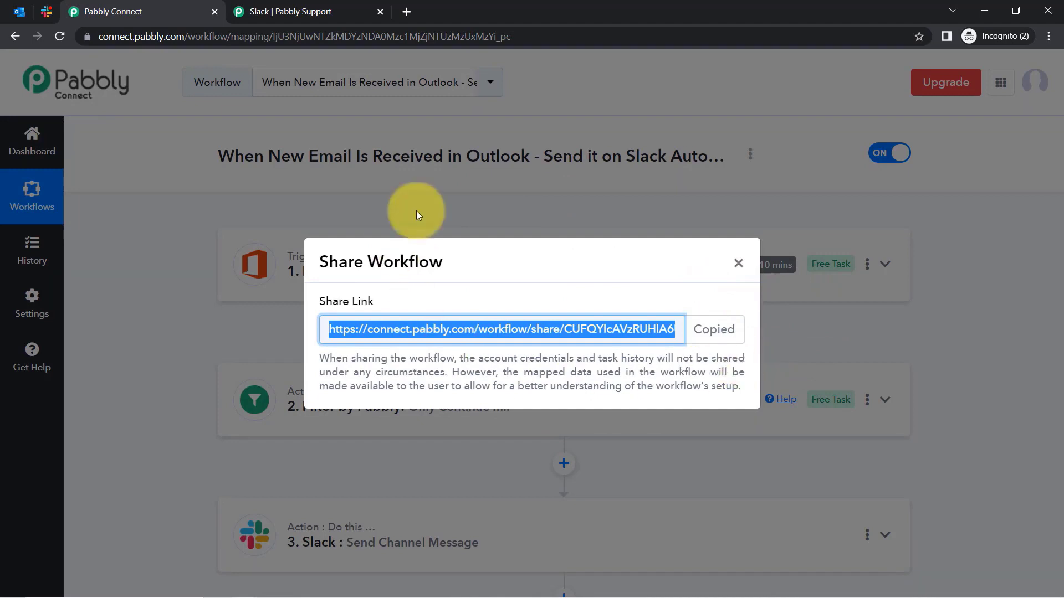
pyautogui.click(736, 265)
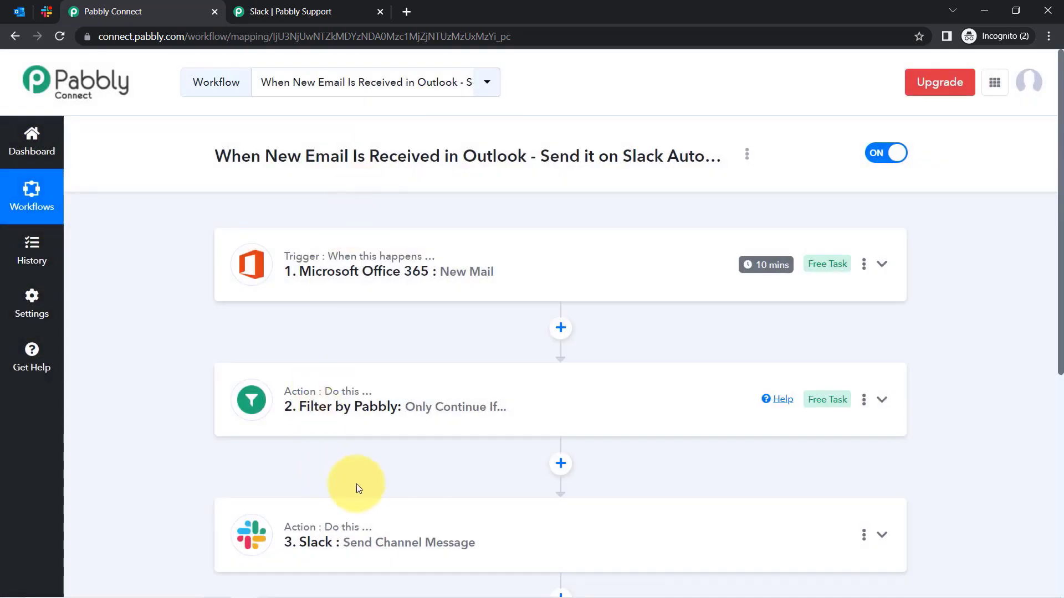
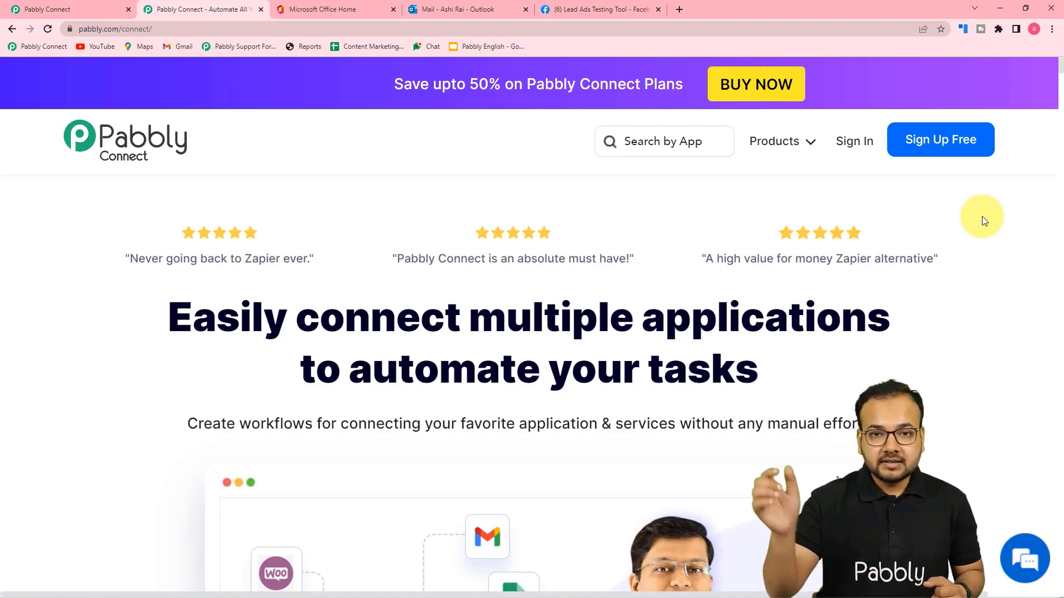
# From the Dashboard, create a workflow named 'Facebook to Office 365 Automation'.
pyautogui.click(103, 9)
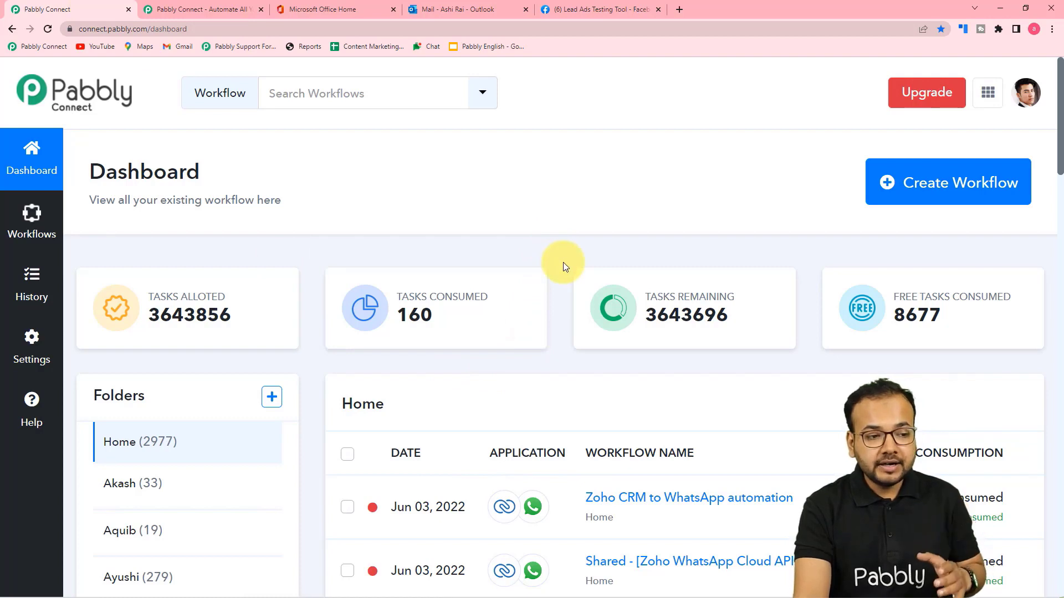
pyautogui.moveTo(976, 278)
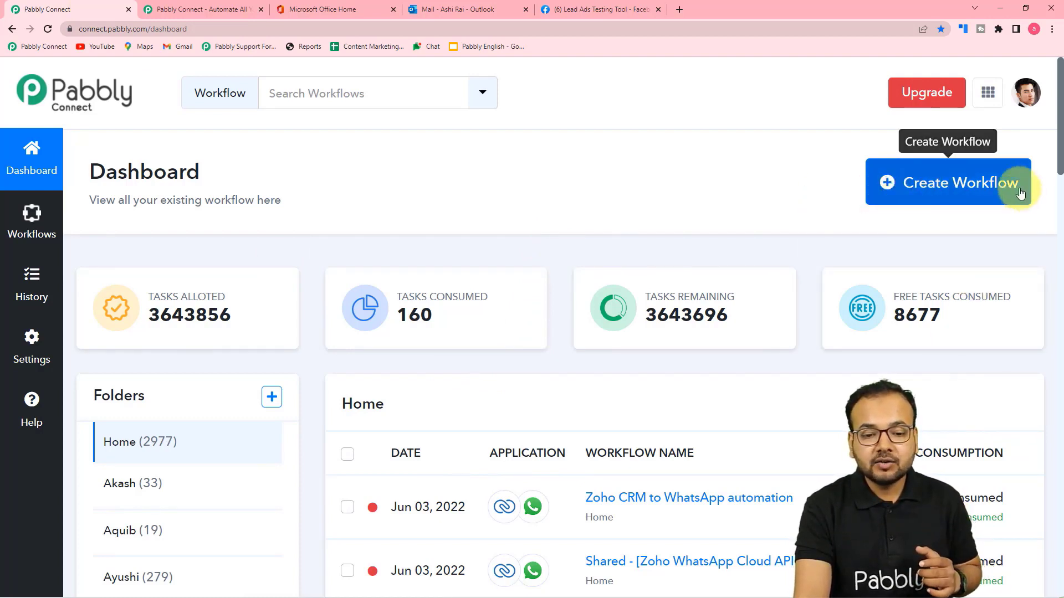
pyautogui.click(945, 187)
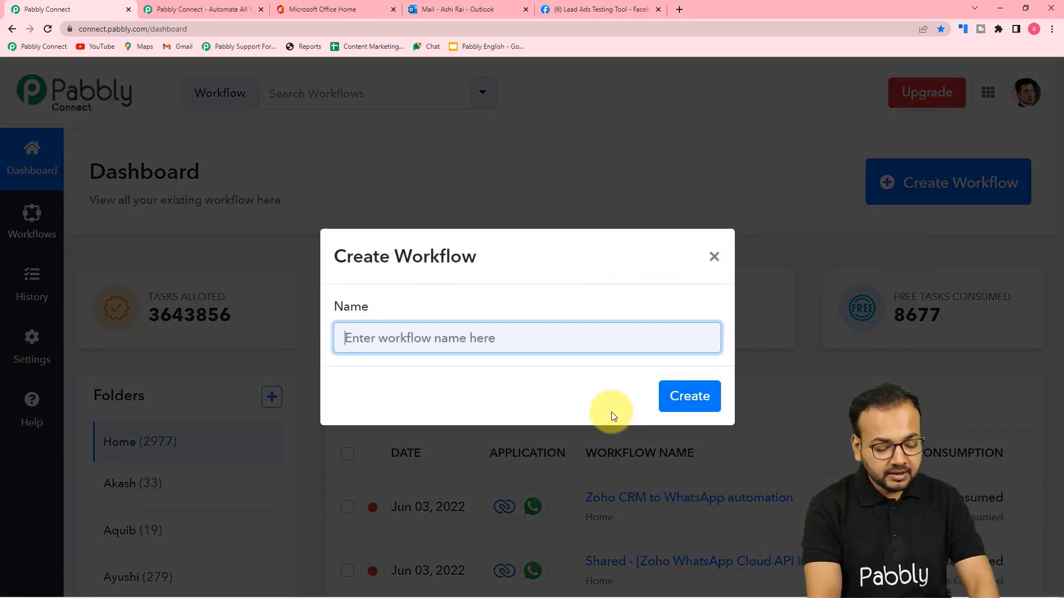
pyautogui.write('Facebook to Office')
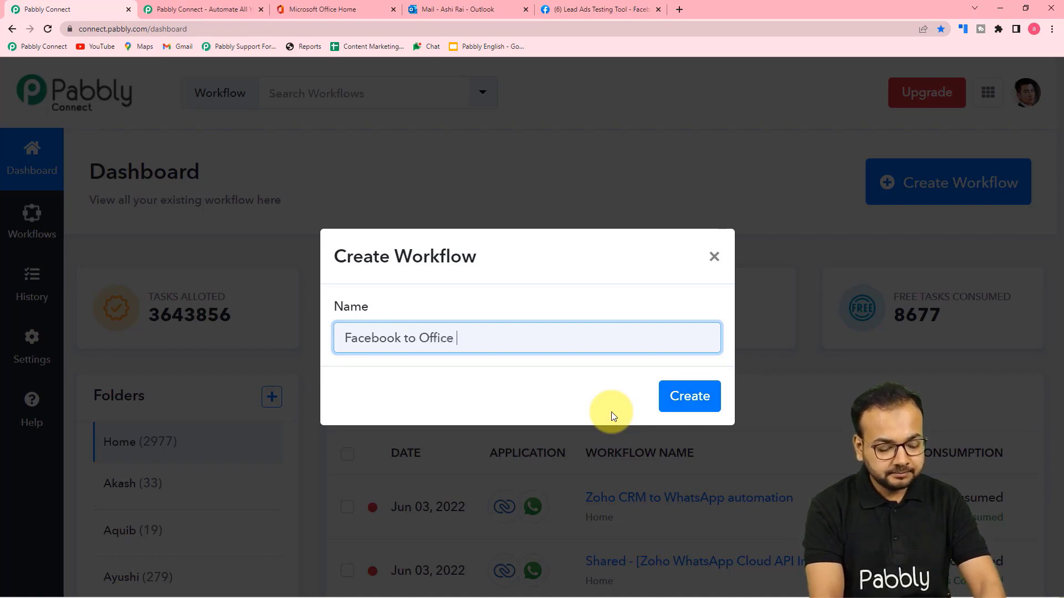
pyautogui.write('#5')
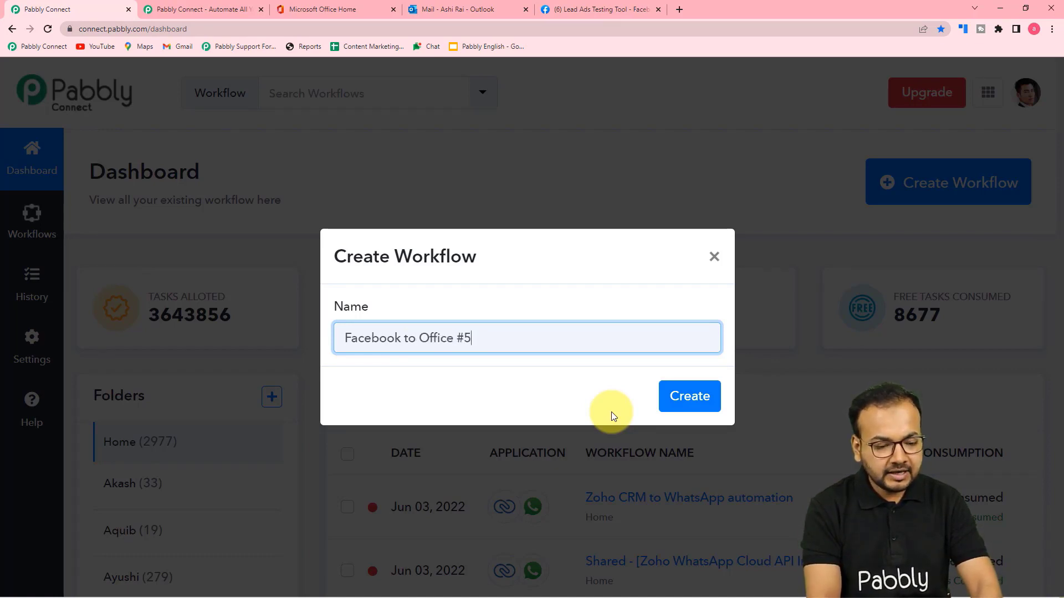
pyautogui.write('6')
pyautogui.press('BackSpace')
pyautogui.press('BackSpace')
pyautogui.press('BackSpace')
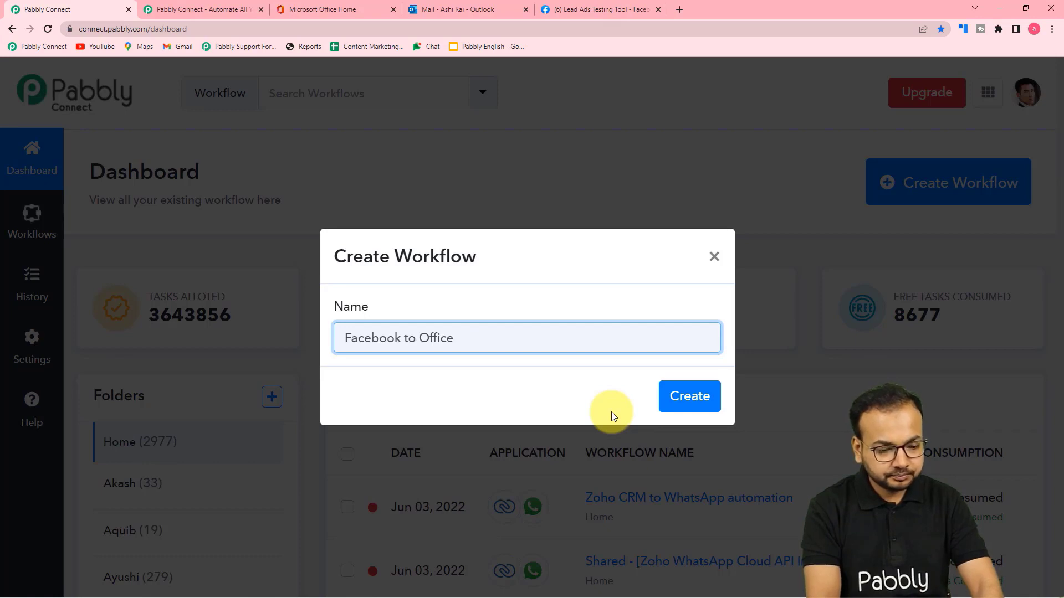
pyautogui.write('365 ')
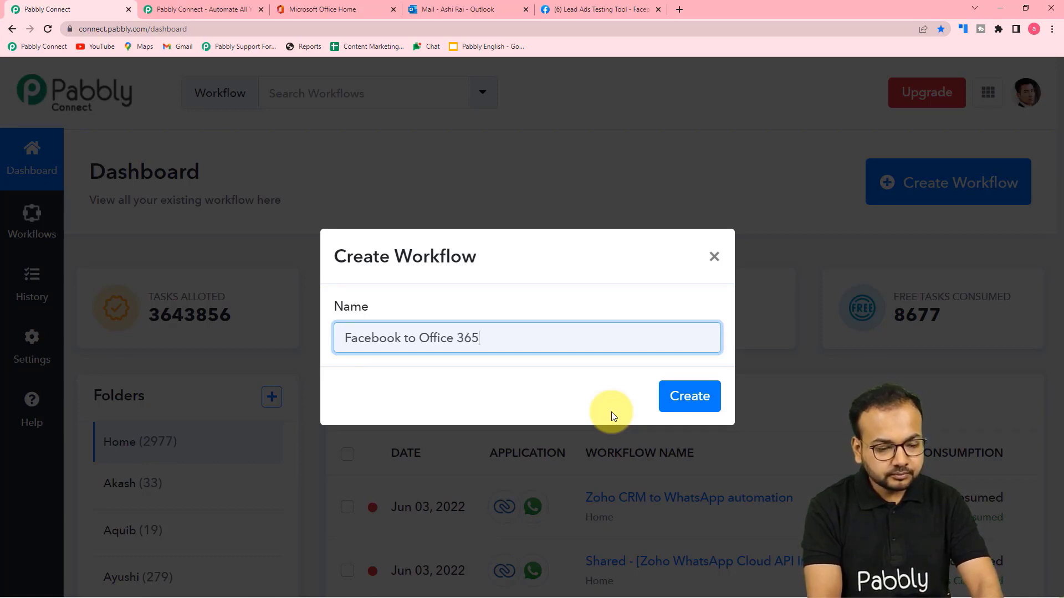
pyautogui.write('Automation')
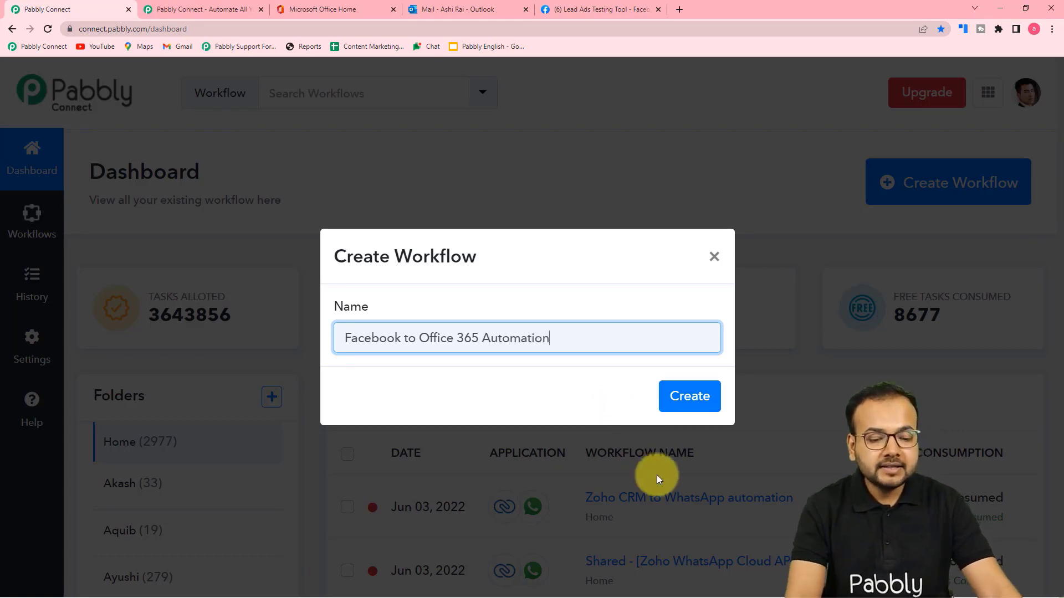
pyautogui.click(684, 398)
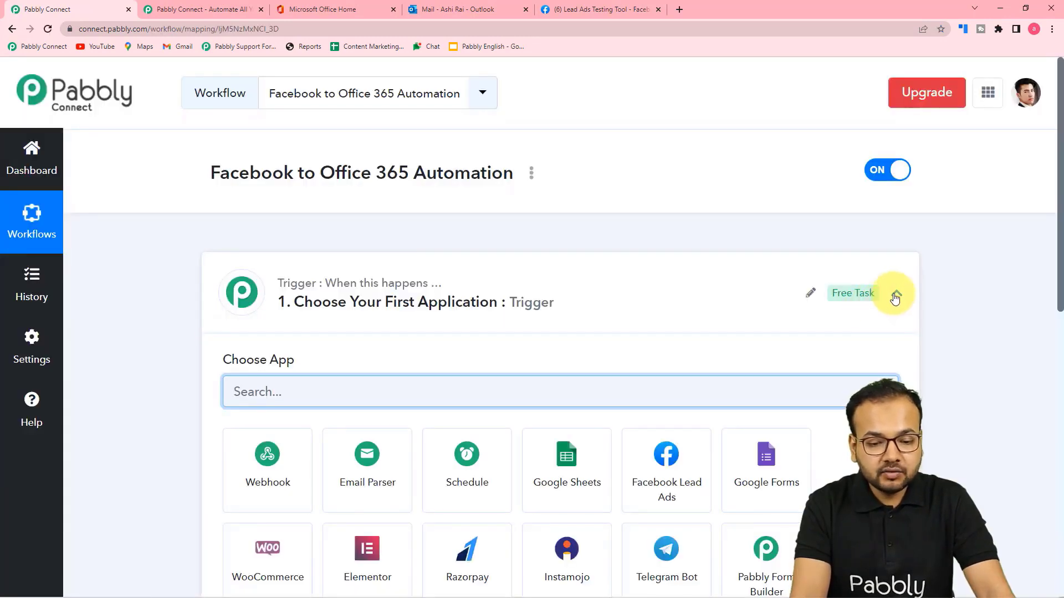
# Choose Facebook Lead Ads as the trigger app with the New Lead (Instant) event.
pyautogui.click(895, 294)
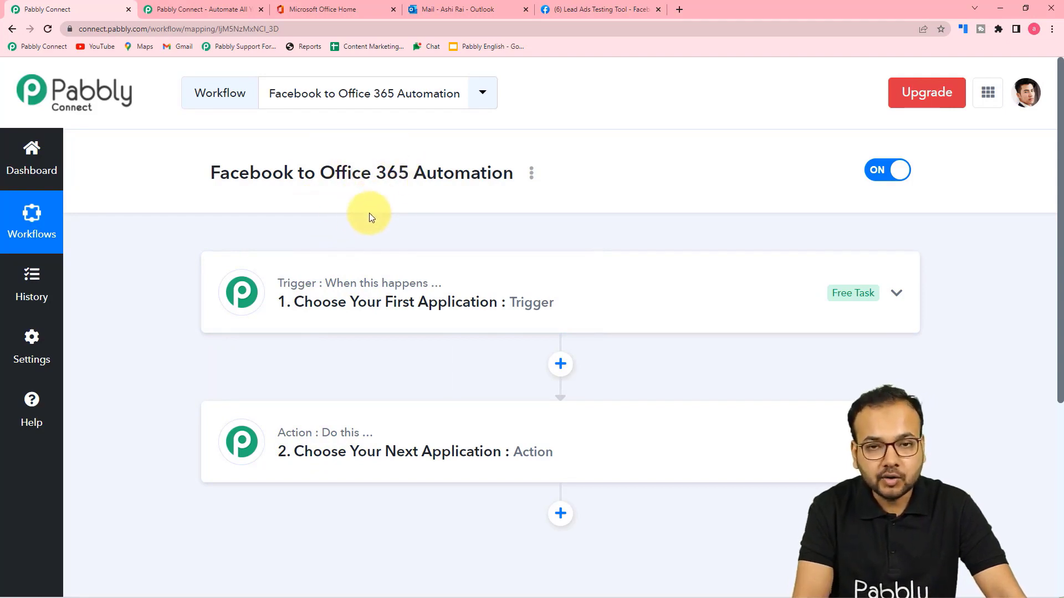
pyautogui.scroll(-2, 282, 225)
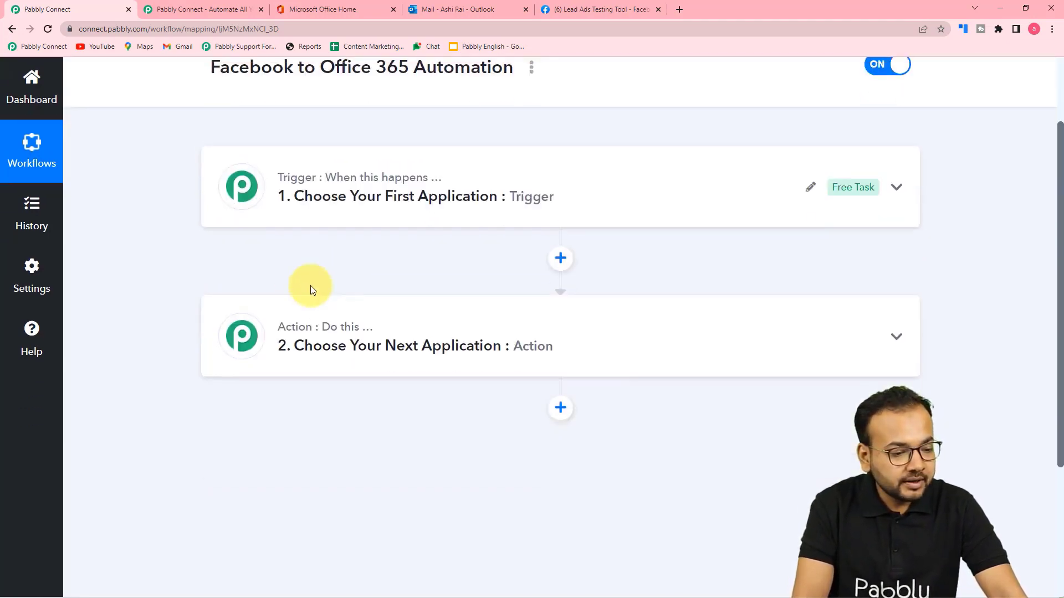
pyautogui.click(320, 205)
pyautogui.scroll(-2, 321, 206)
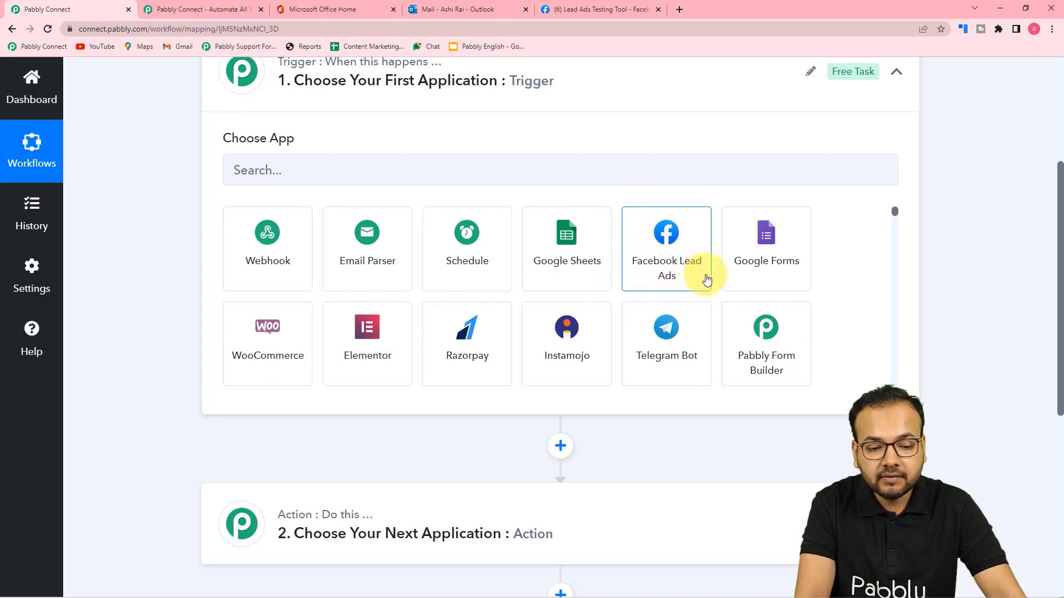
pyautogui.click(687, 271)
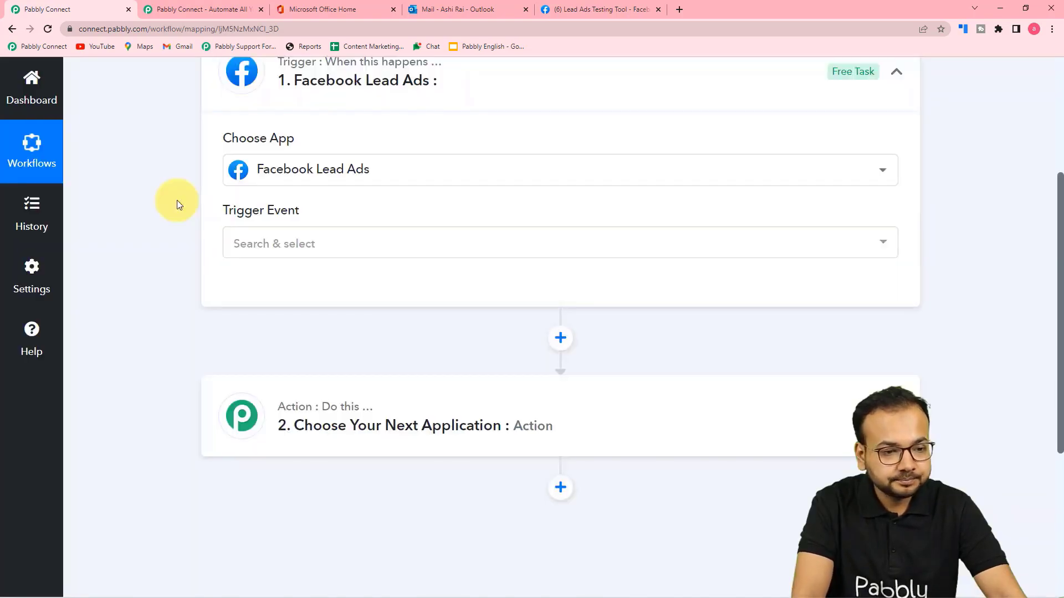
pyautogui.scroll(-2, 463, 157)
pyautogui.click(339, 148)
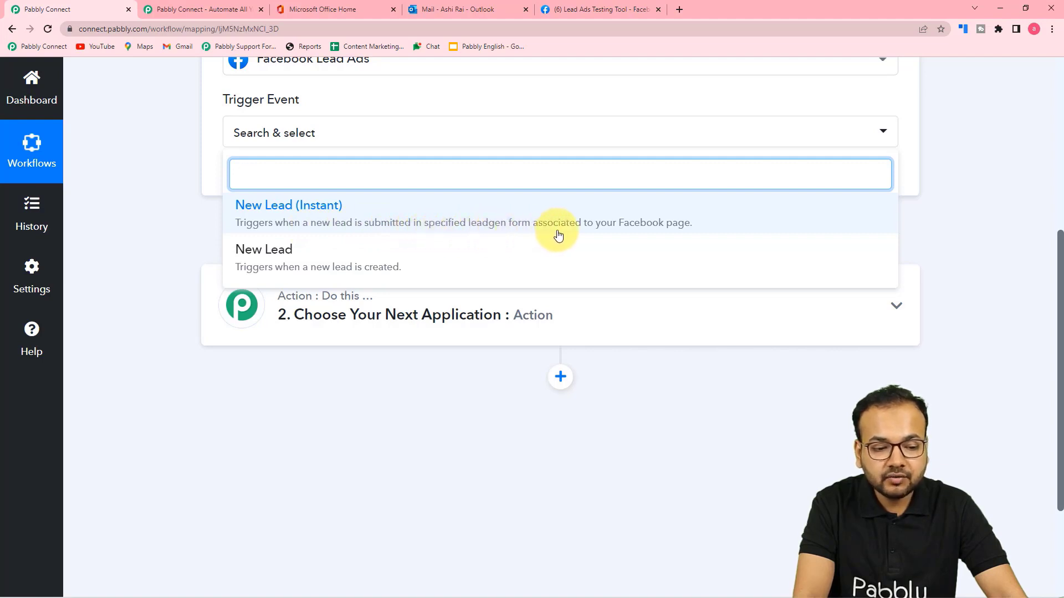
pyautogui.click(669, 227)
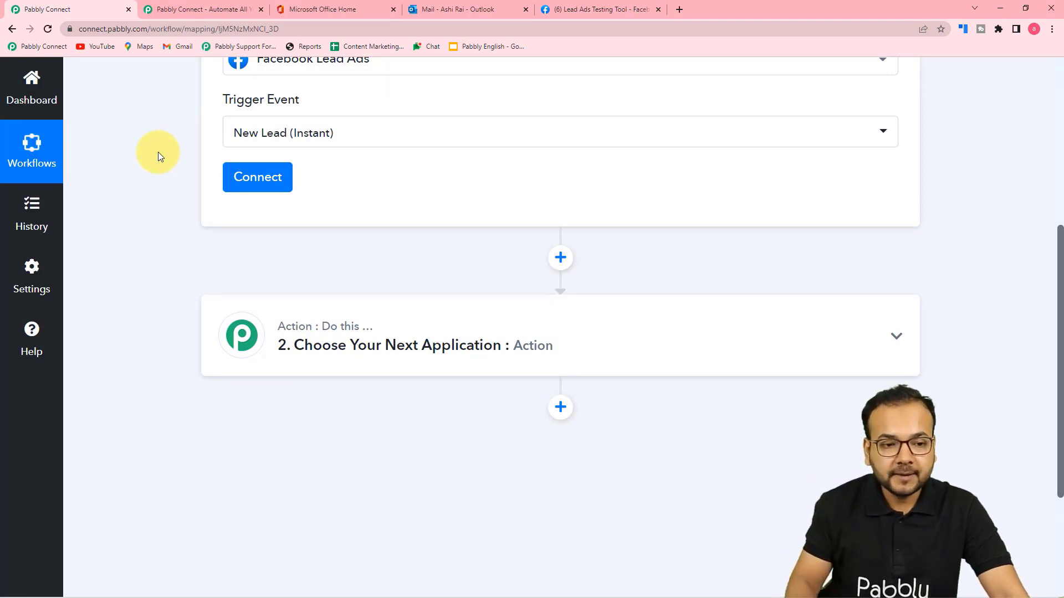
# Preview the Pabbly Connect form in the Lead Ads Testing Tool, checking its sample fields.
pyautogui.click(575, 11)
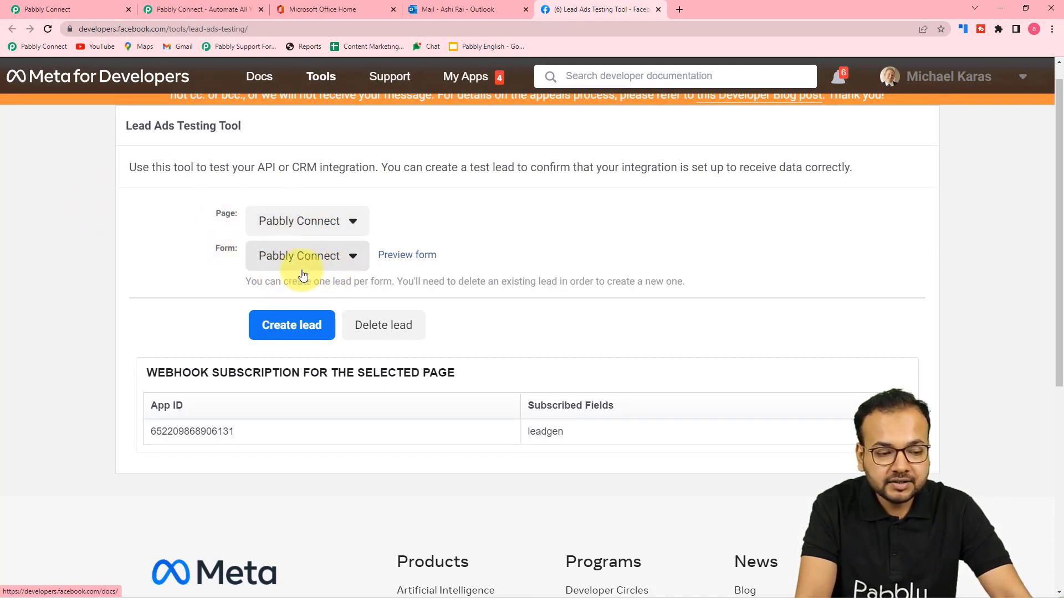
pyautogui.click(398, 256)
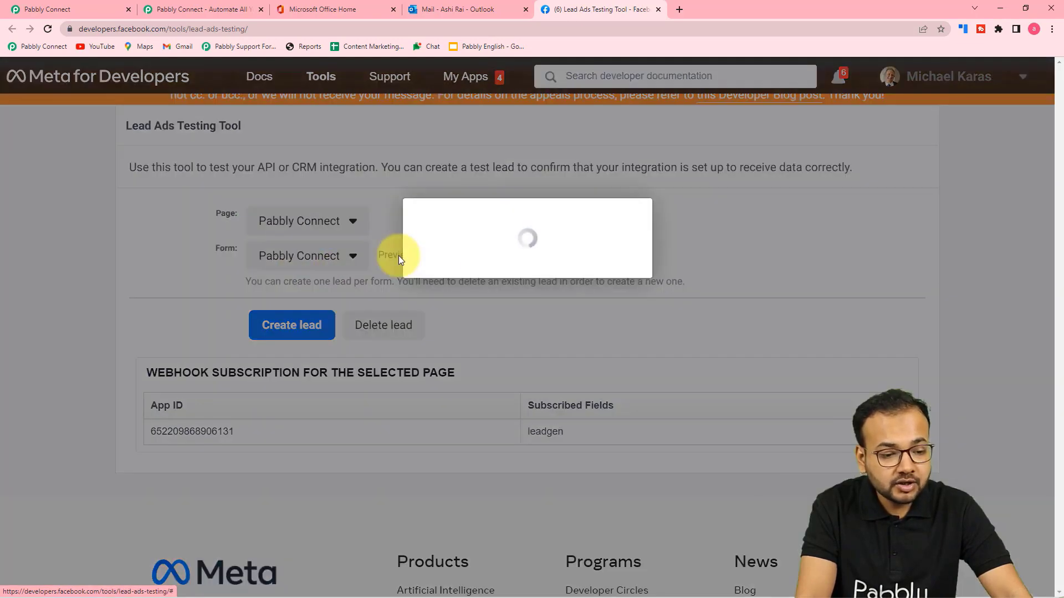
pyautogui.scroll(-4, 508, 260)
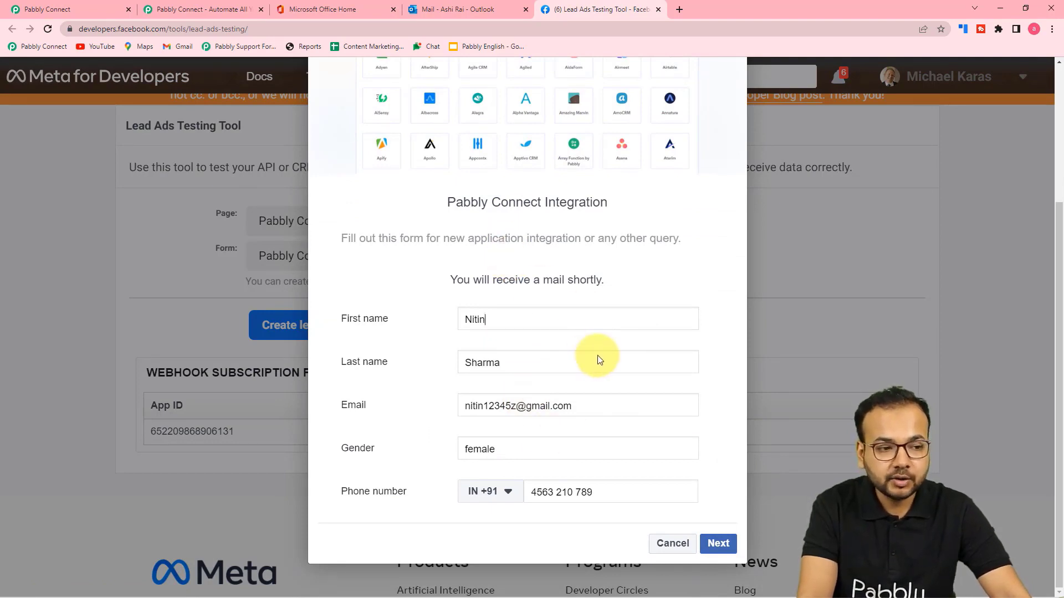
pyautogui.scroll(1, 589, 281)
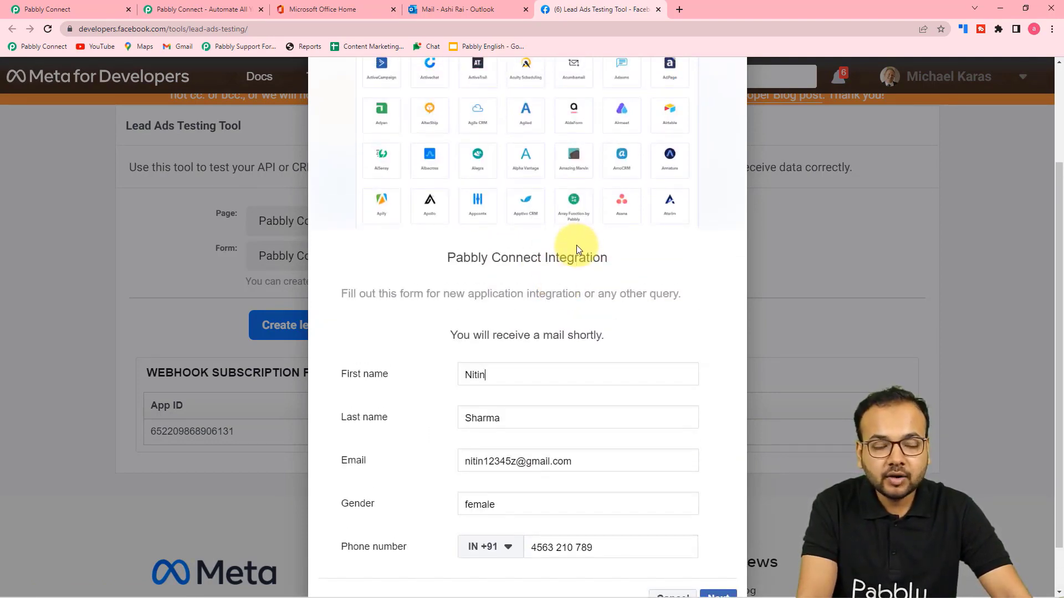
# Add and authorise a new Facebook Lead Ads connection for the trigger.
pyautogui.click(98, 3)
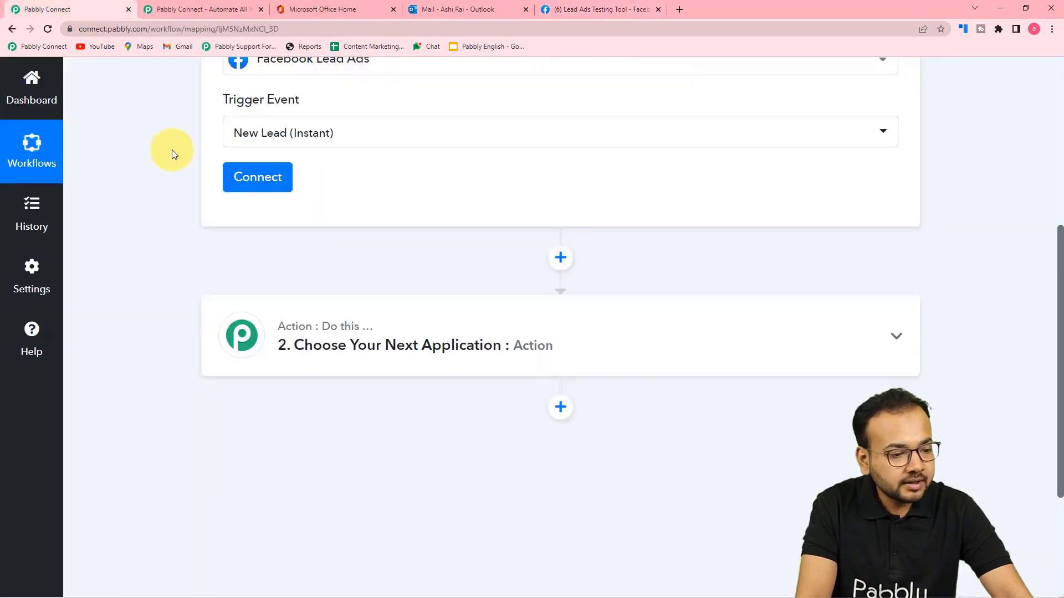
pyautogui.click(256, 178)
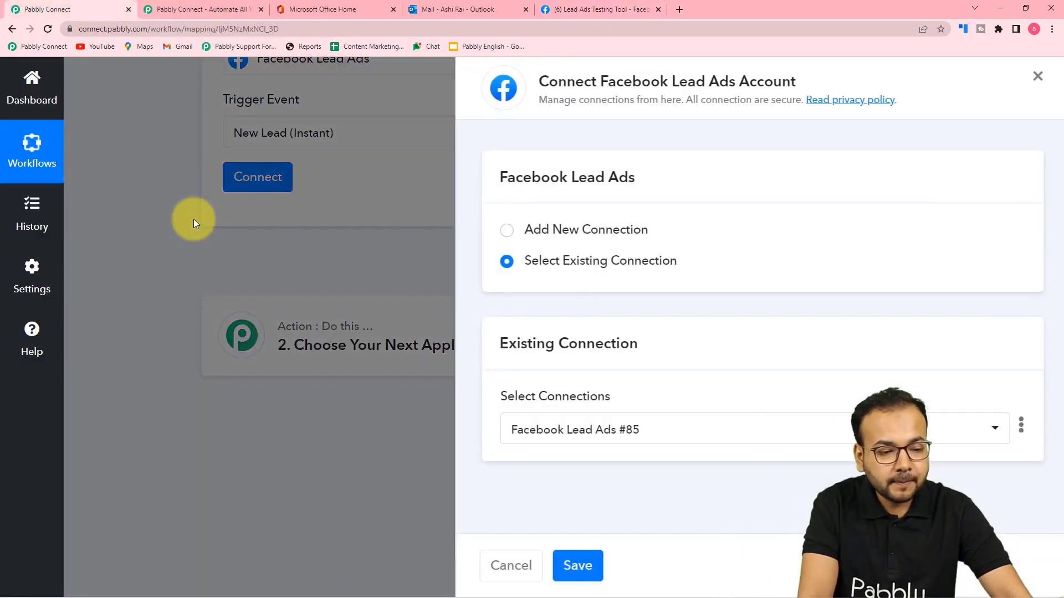
pyautogui.click(500, 238)
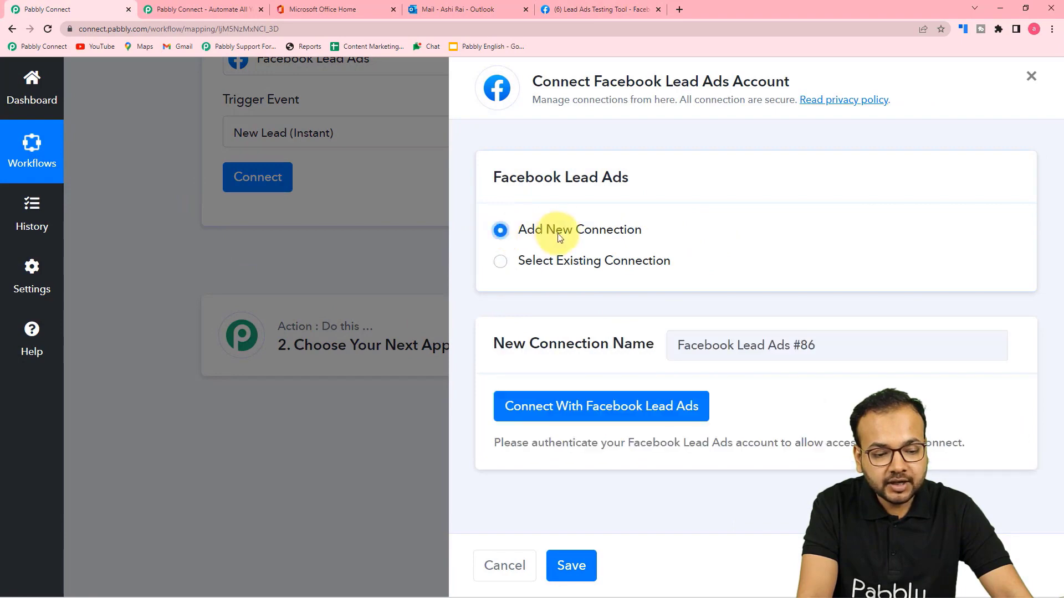
pyautogui.click(536, 413)
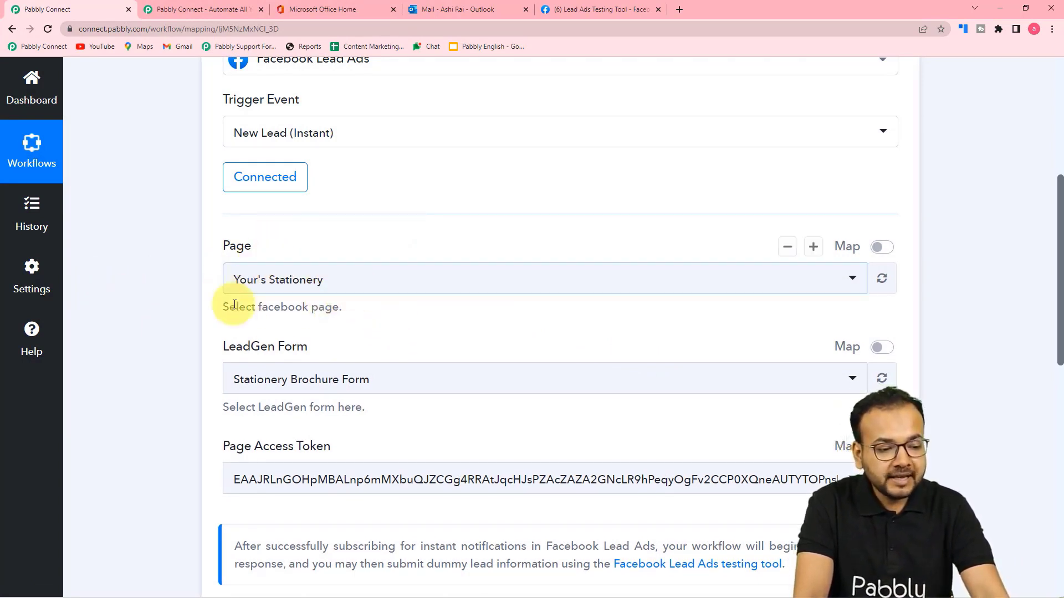
# Set both the Page and the LeadGen Form to Pabbly Connect.
pyautogui.click(414, 290)
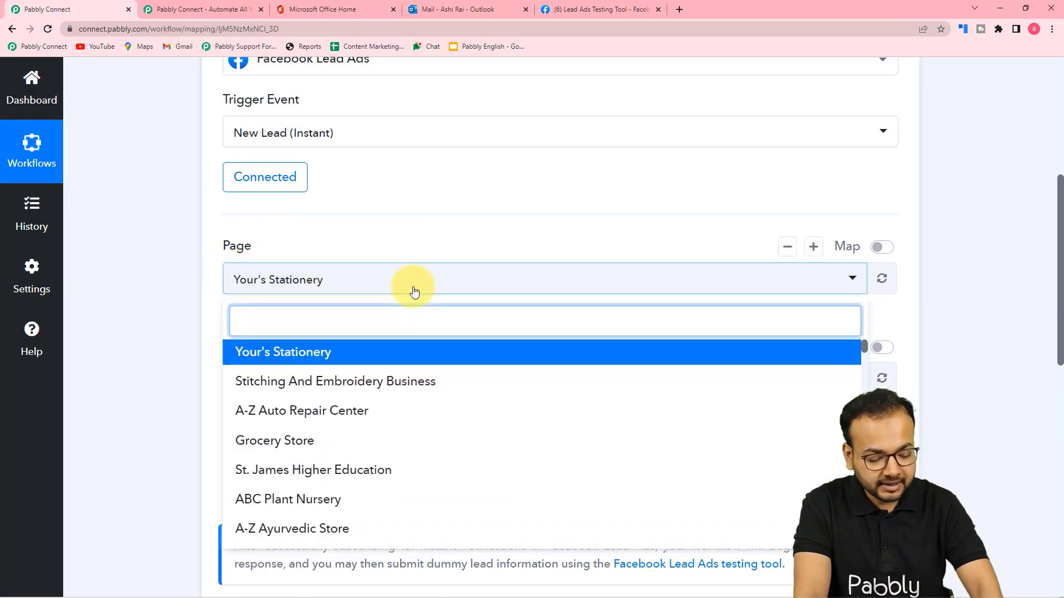
pyautogui.write('pabbl')
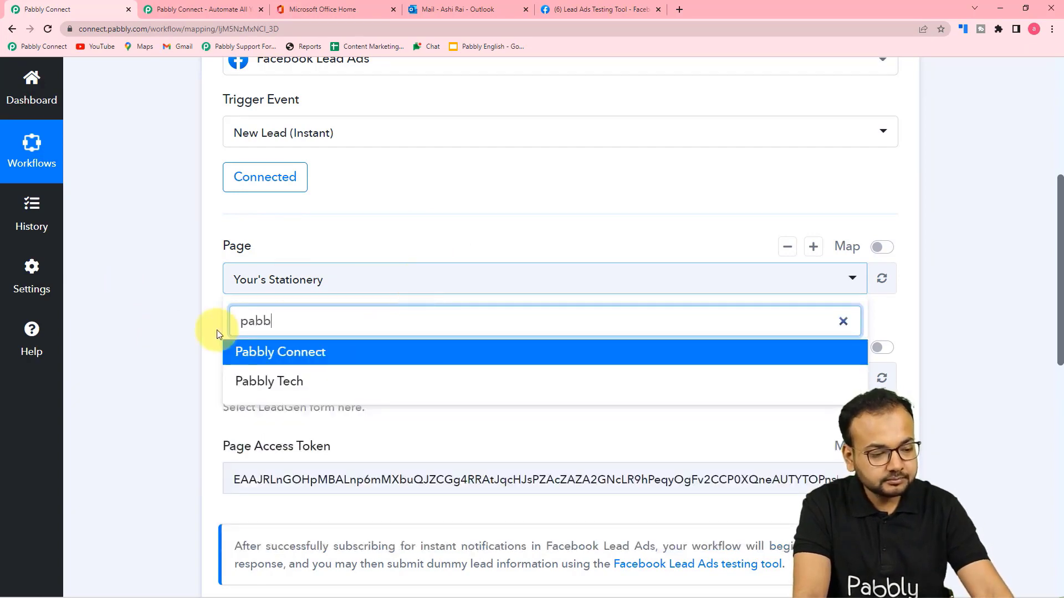
pyautogui.click(261, 353)
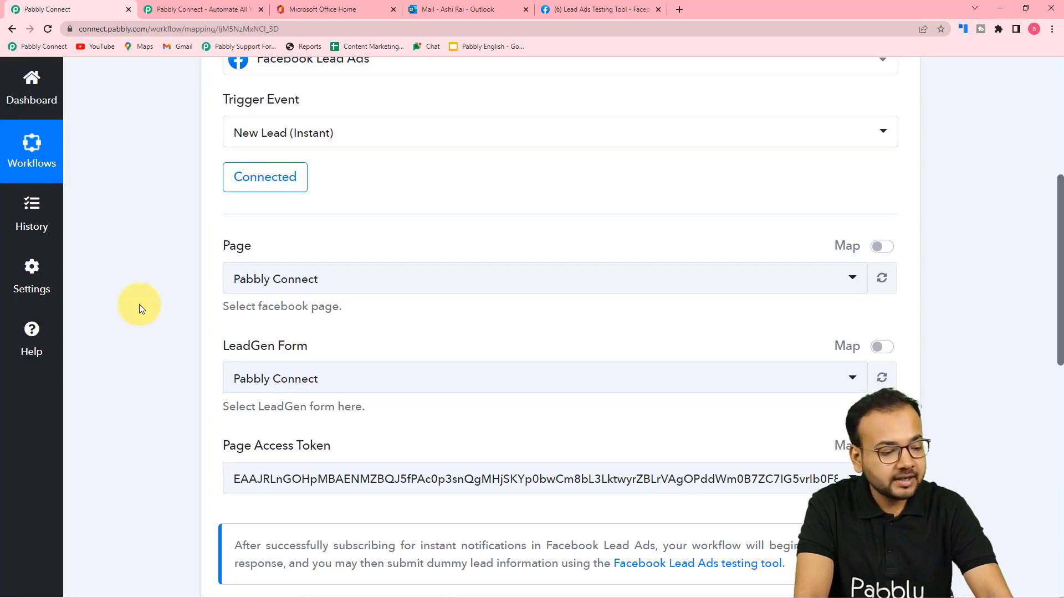
pyautogui.scroll(-2, 155, 304)
pyautogui.click(321, 278)
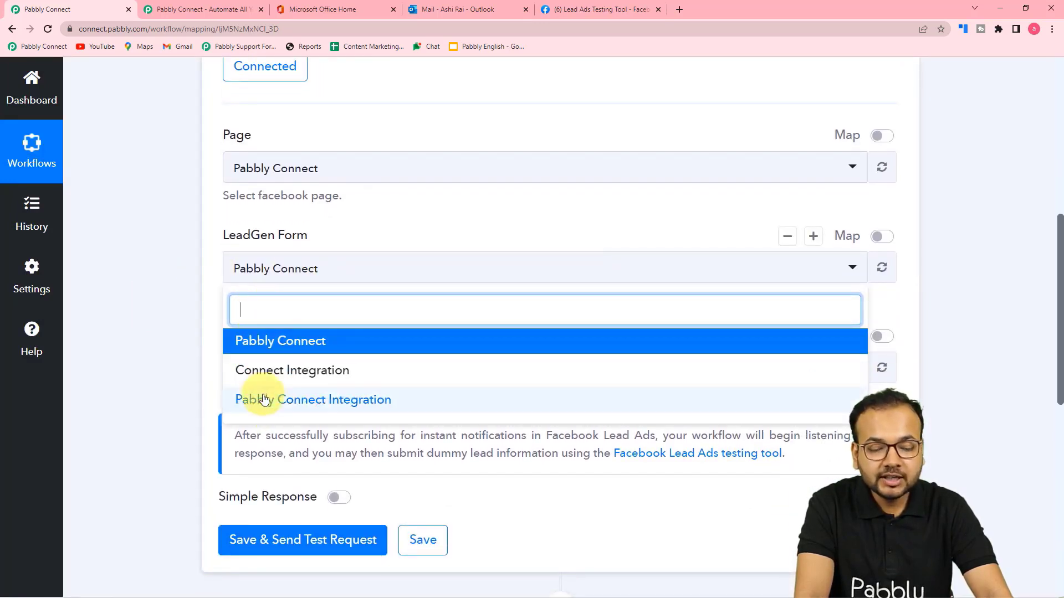
pyautogui.click(254, 344)
pyautogui.scroll(-3, 173, 298)
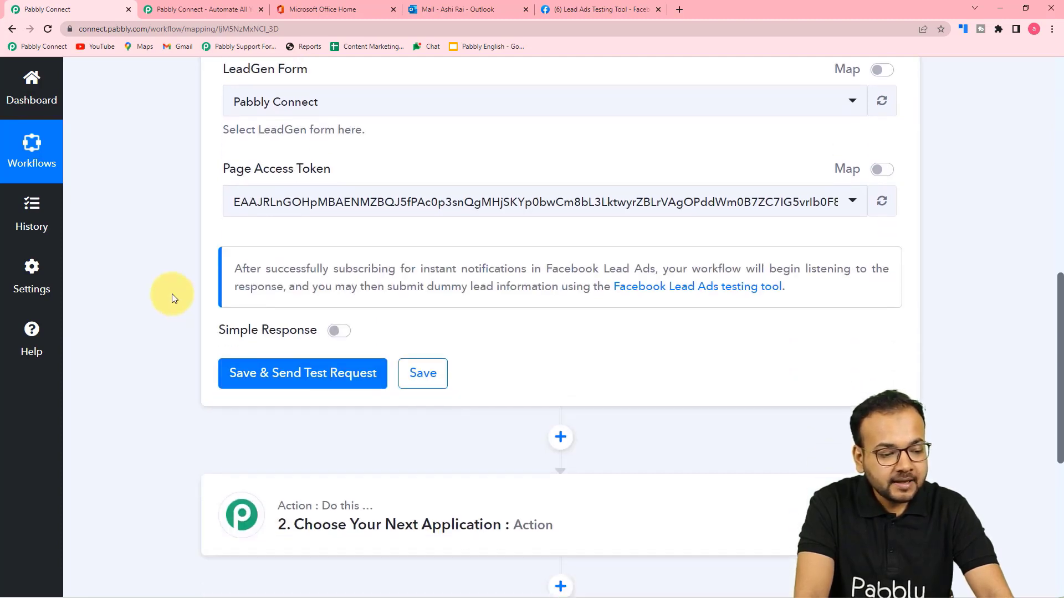
# Save the trigger so it waits for a webhook response.
pyautogui.click(242, 381)
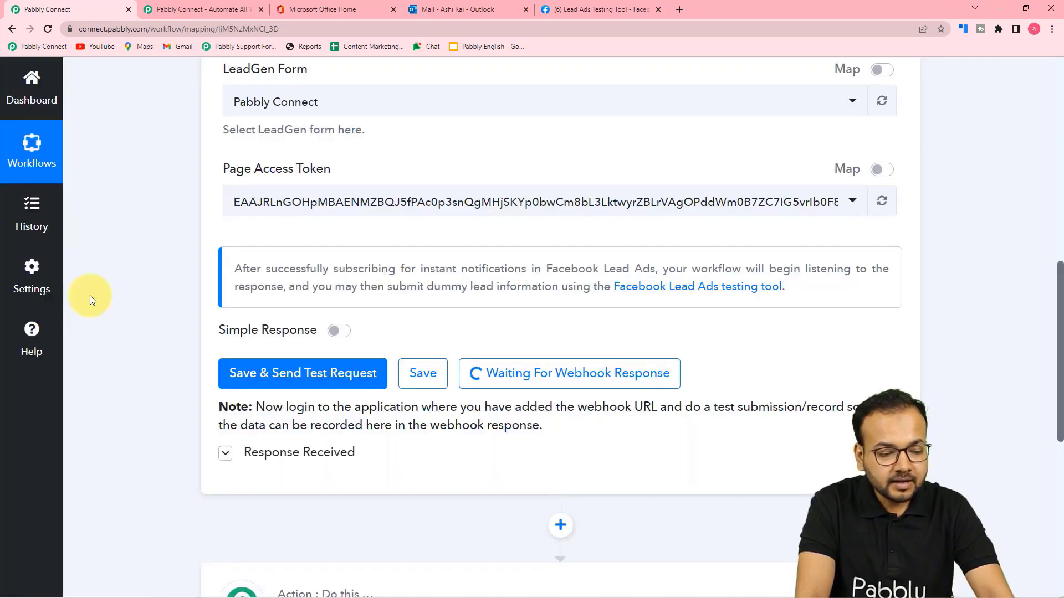
pyautogui.scroll(-3, 90, 295)
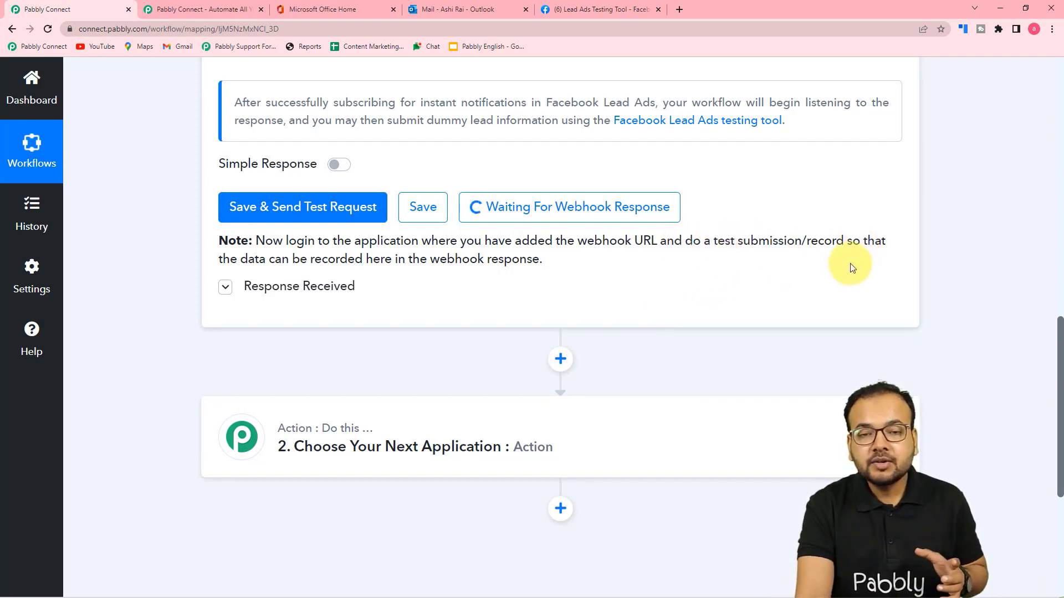
pyautogui.scroll(4, 845, 279)
pyautogui.scroll(6, 220, 165)
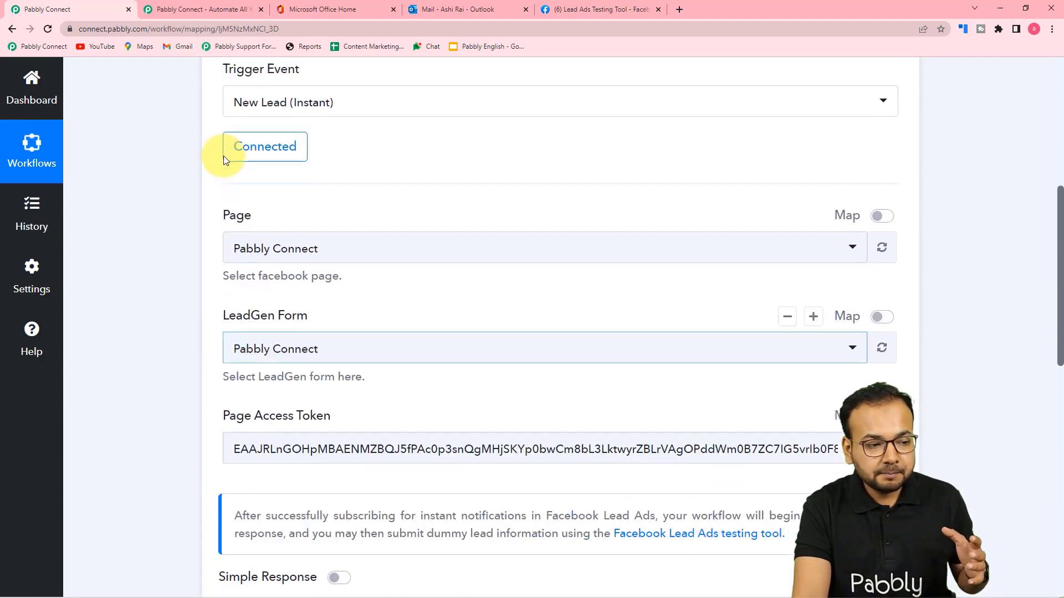
pyautogui.scroll(-2, 170, 225)
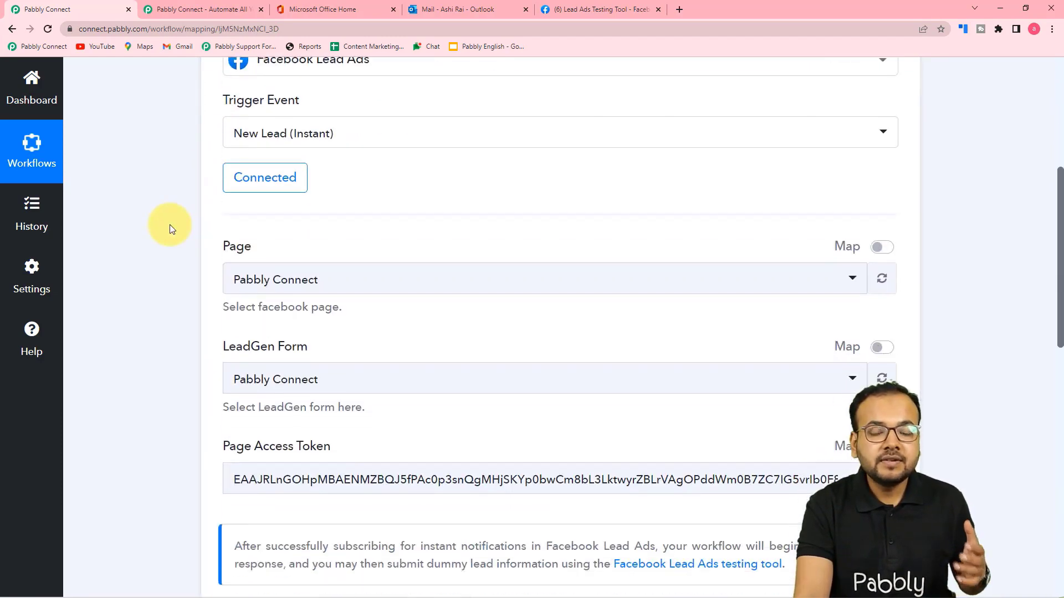
# In the Lead Ads Testing Tool, clear the test lead's first name.
pyautogui.click(564, 13)
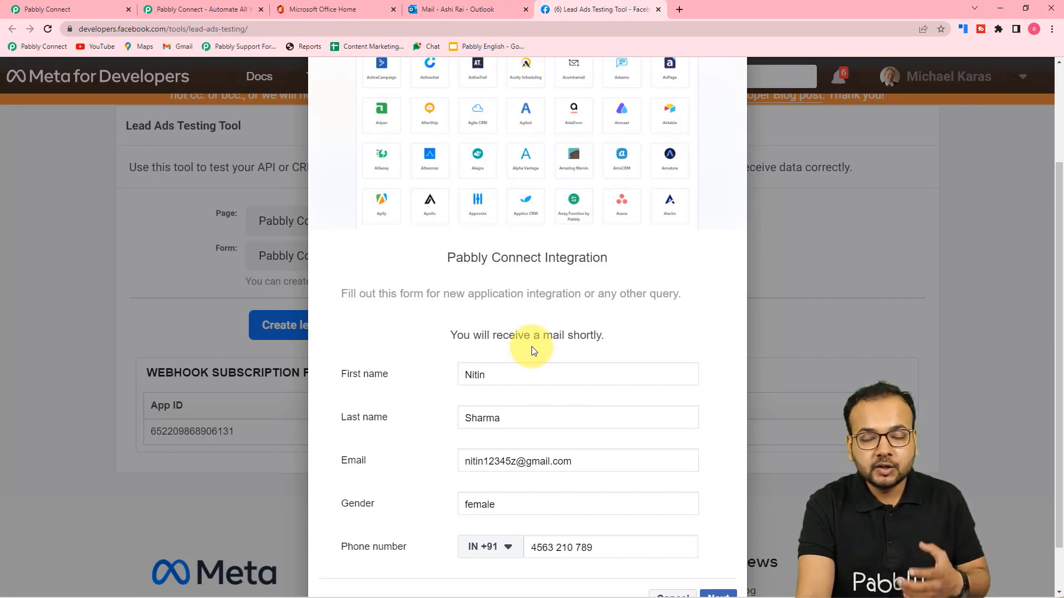
pyautogui.click(94, 8)
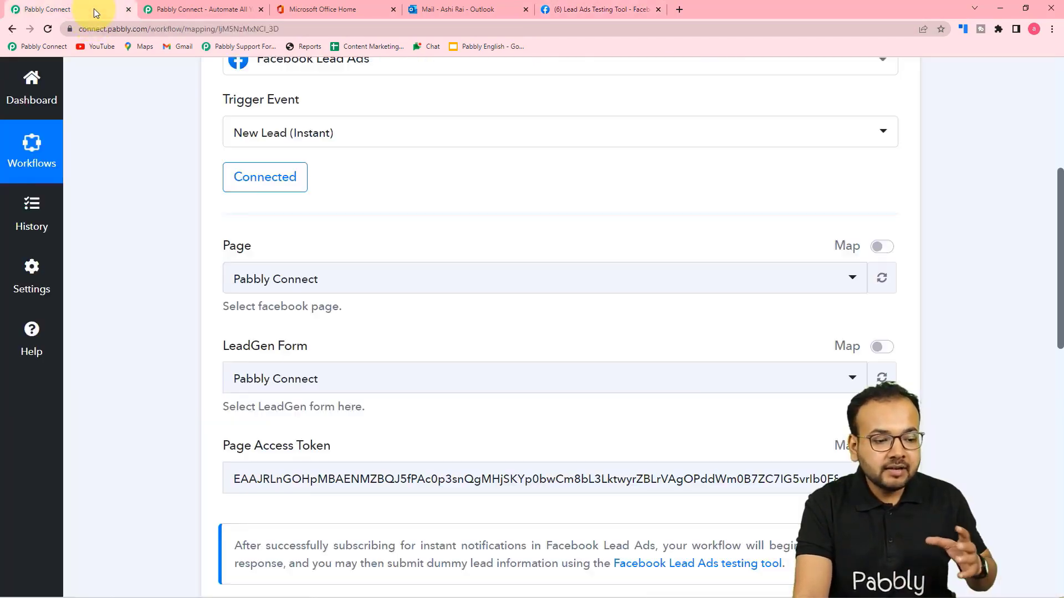
pyautogui.scroll(-3, 194, 327)
pyautogui.scroll(-3, 194, 327)
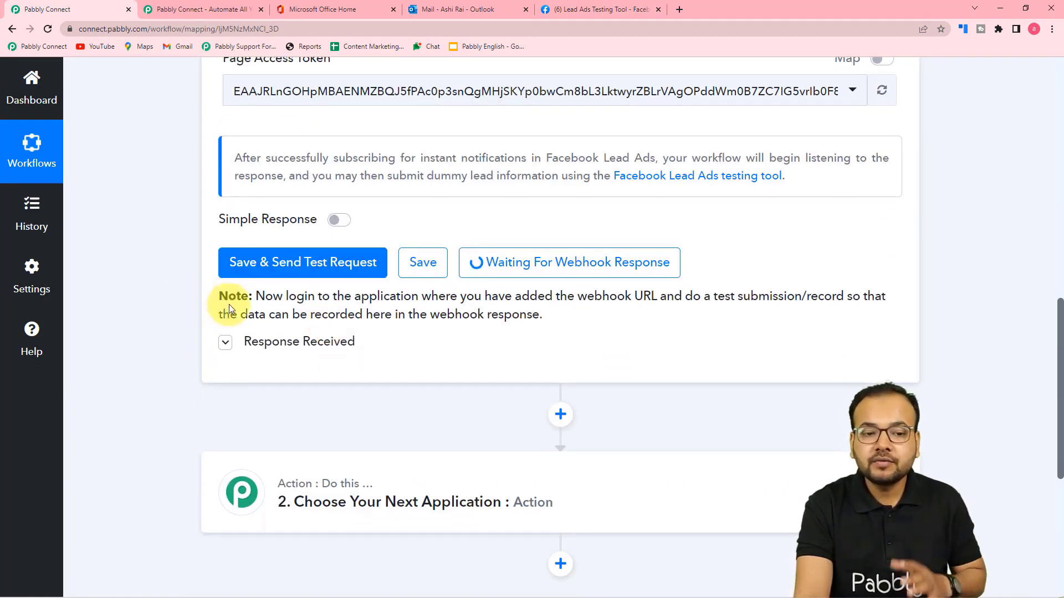
pyautogui.click(587, 7)
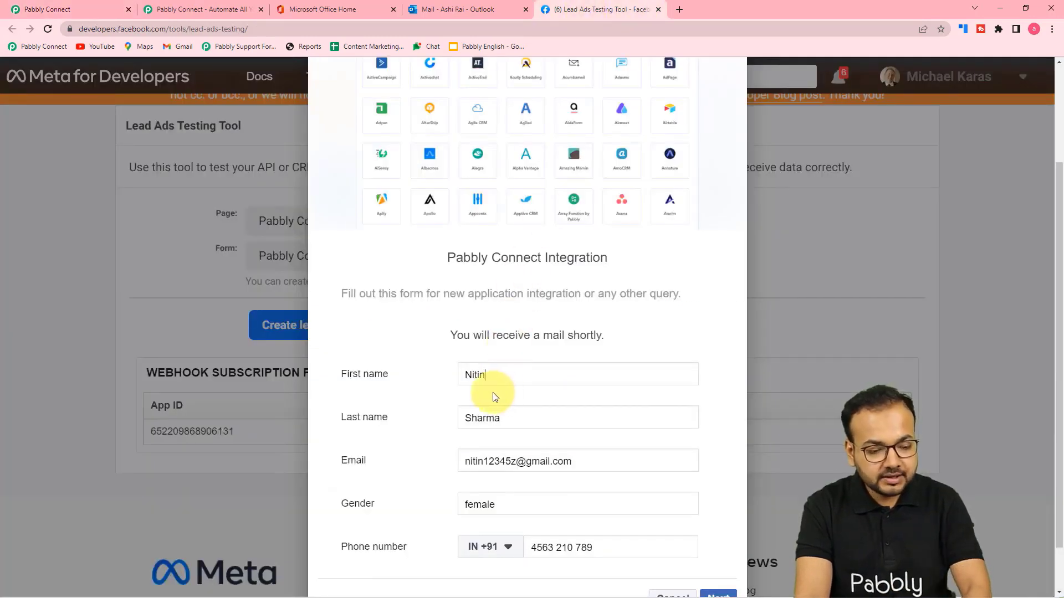
pyautogui.press('BackSpace')
pyautogui.press('BackSpace')
pyautogui.press('BackSpace')
pyautogui.press('BackSpace')
pyautogui.press('BackSpace')
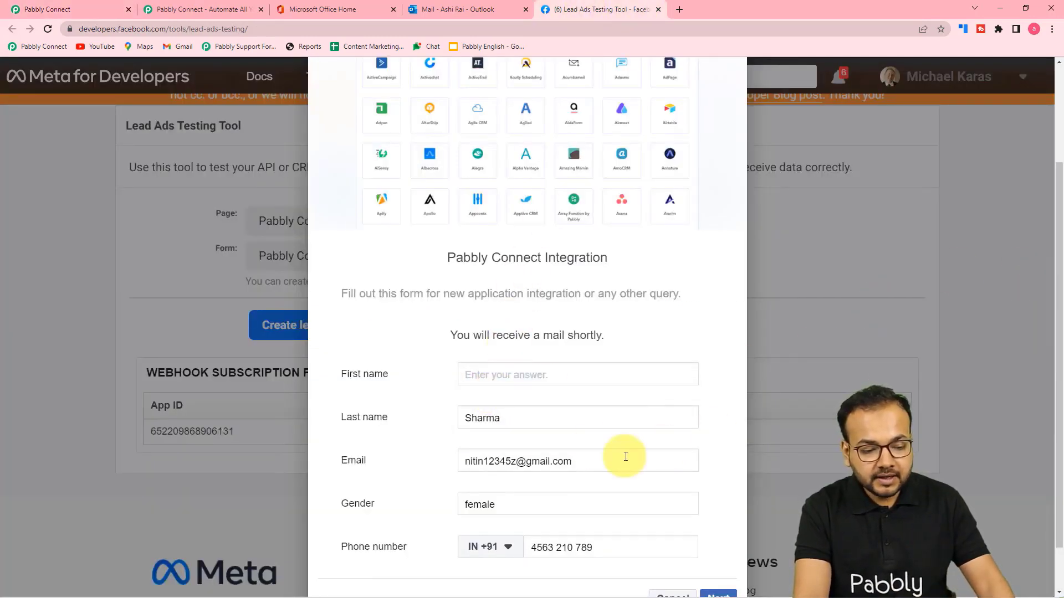
# Enter a new first name and last name for the test lead.
pyautogui.doubleClick(557, 429)
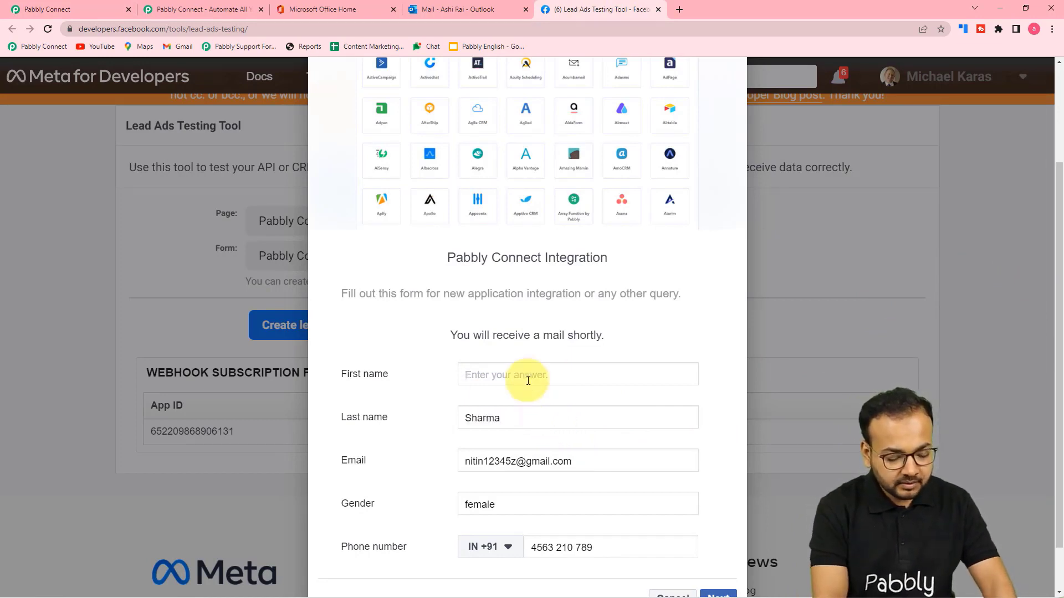
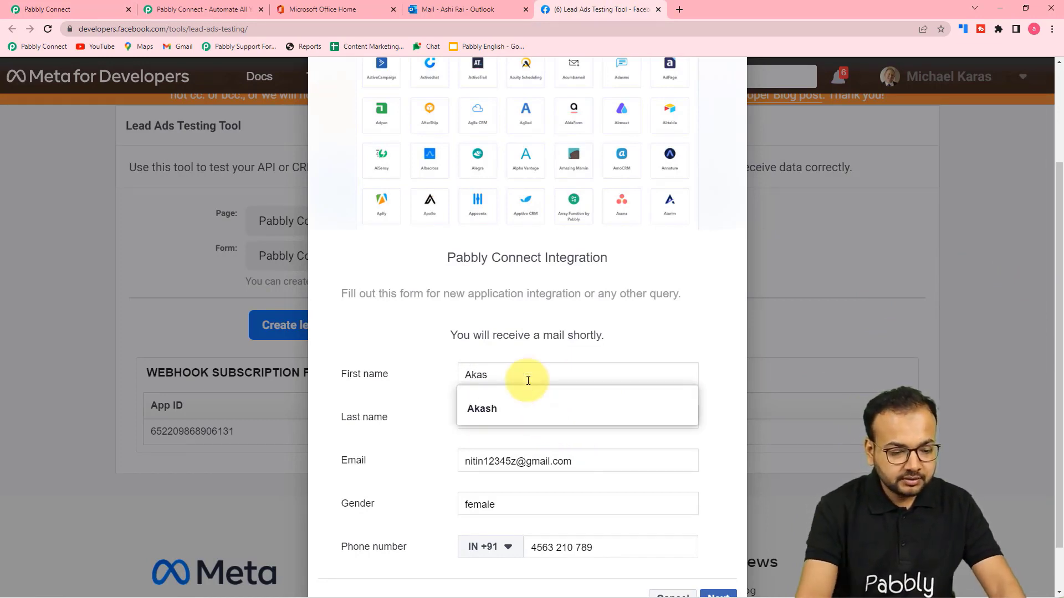
pyautogui.click(478, 414)
pyautogui.press('Tab')
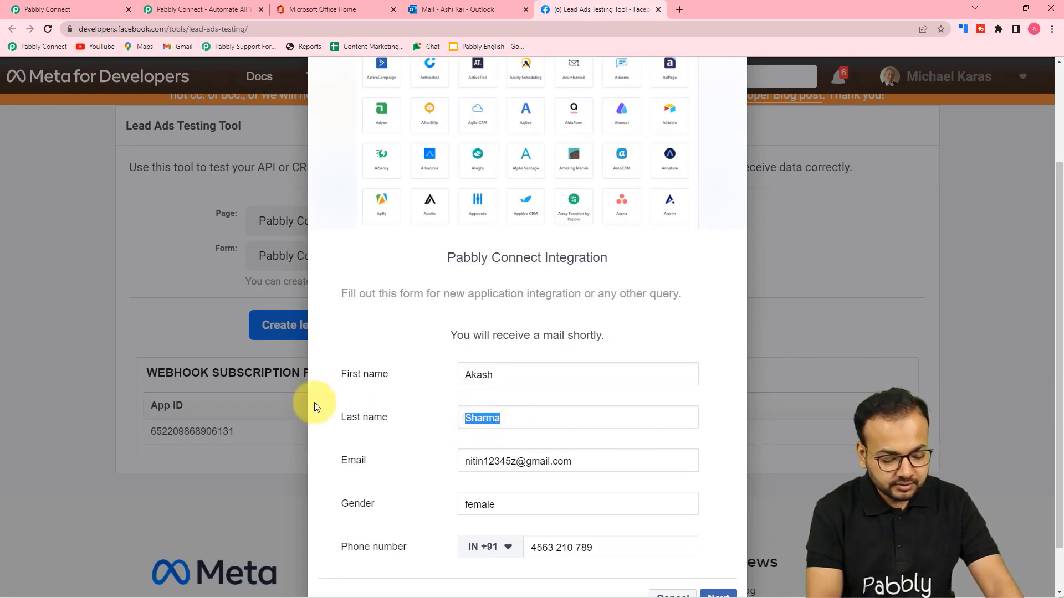
pyautogui.write('jaib')
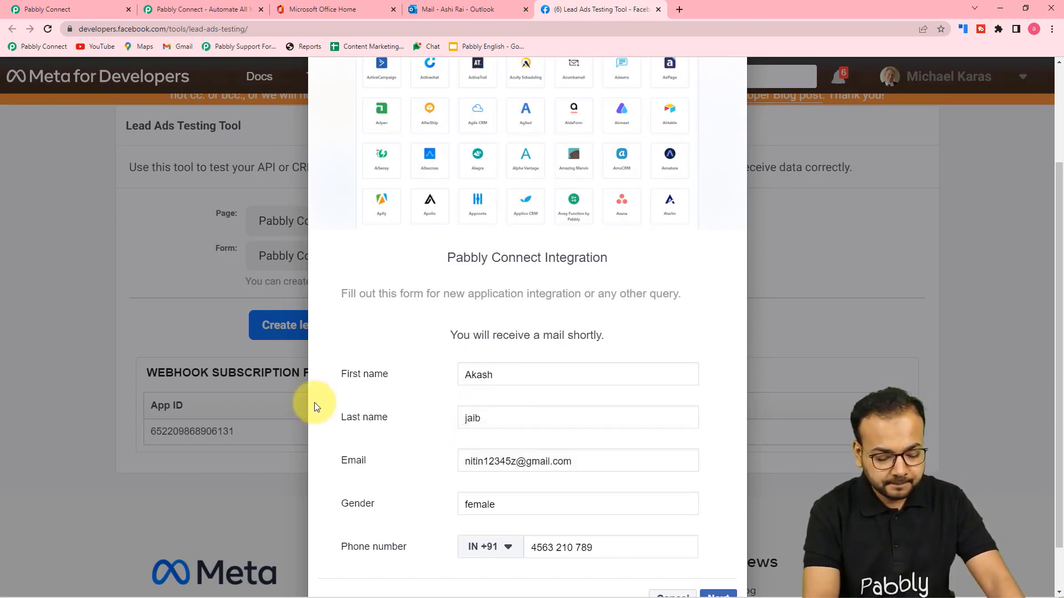
pyautogui.press('BackSpace')
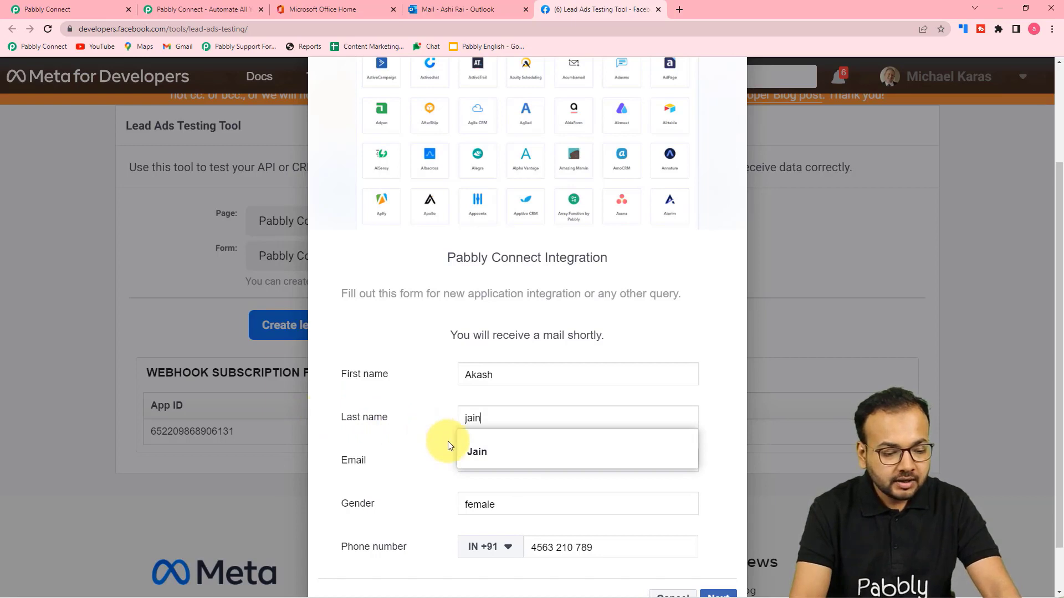
pyautogui.click(450, 442)
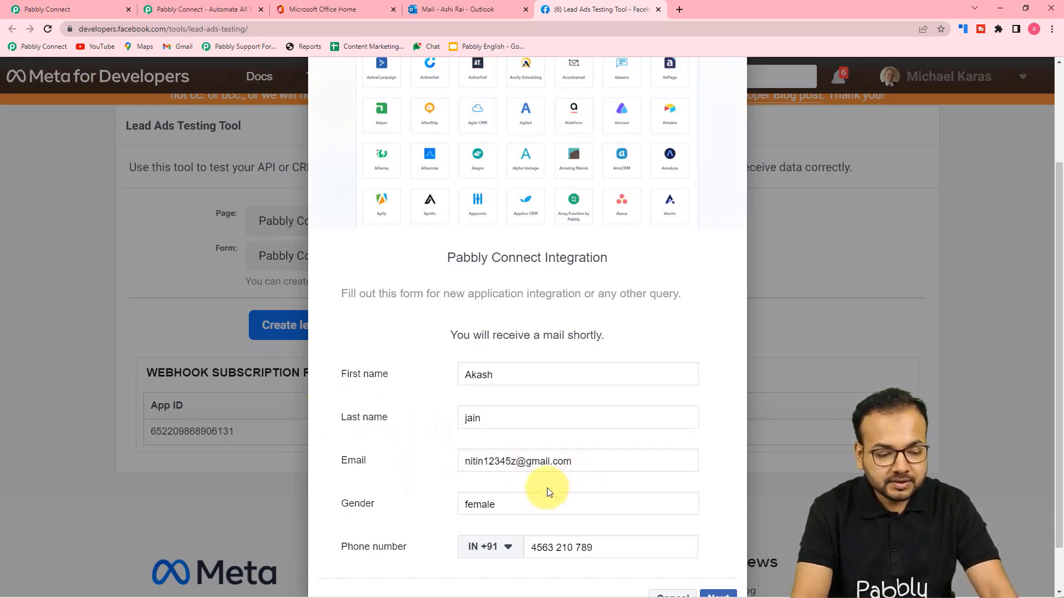
# Set Gender to Male, submit the test lead, and close the confirmation.
pyautogui.doubleClick(513, 509)
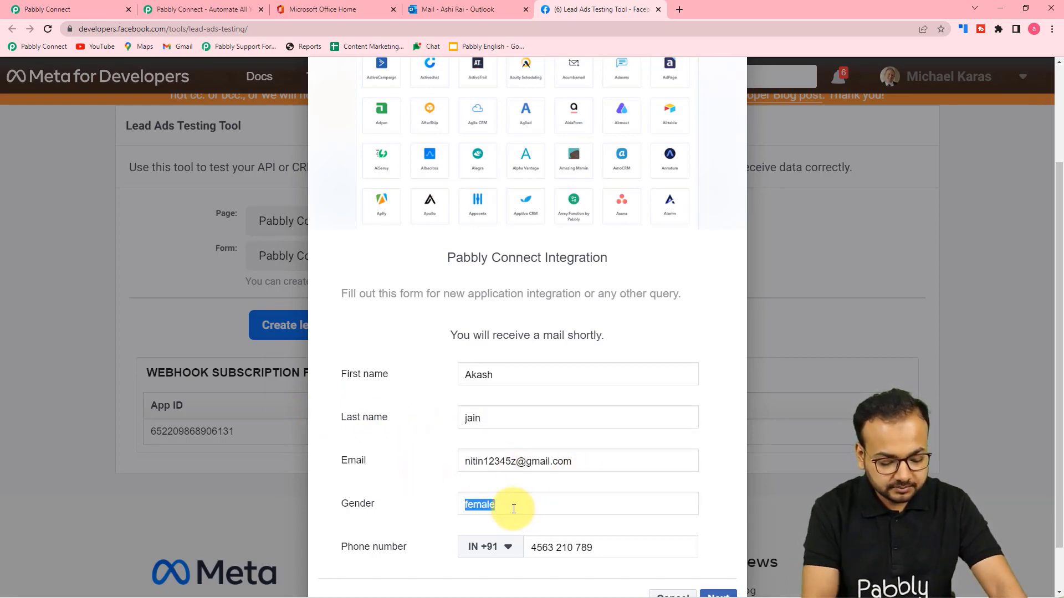
pyautogui.write('Male')
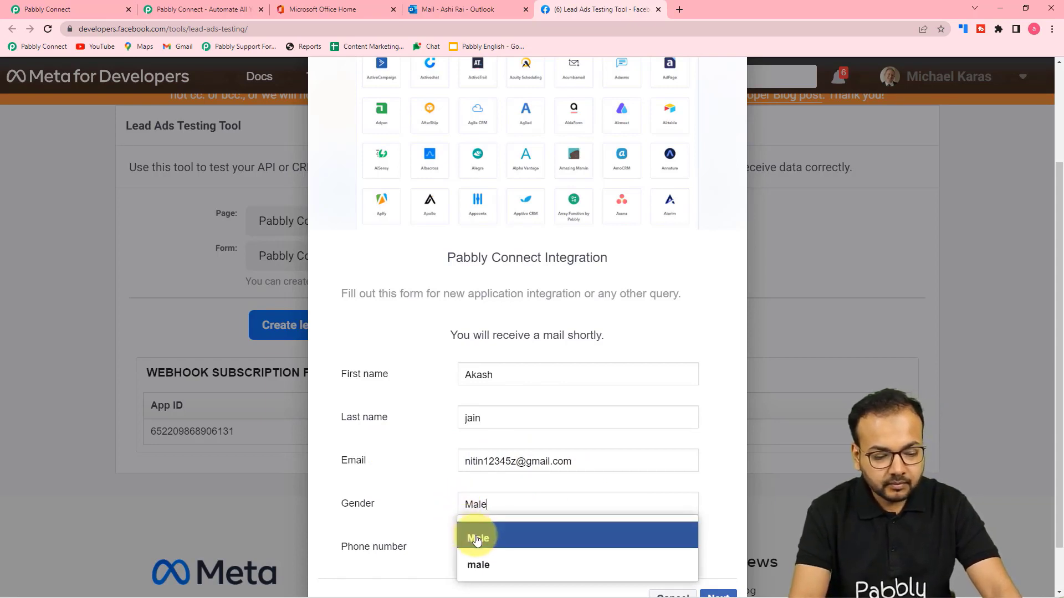
pyautogui.click(470, 535)
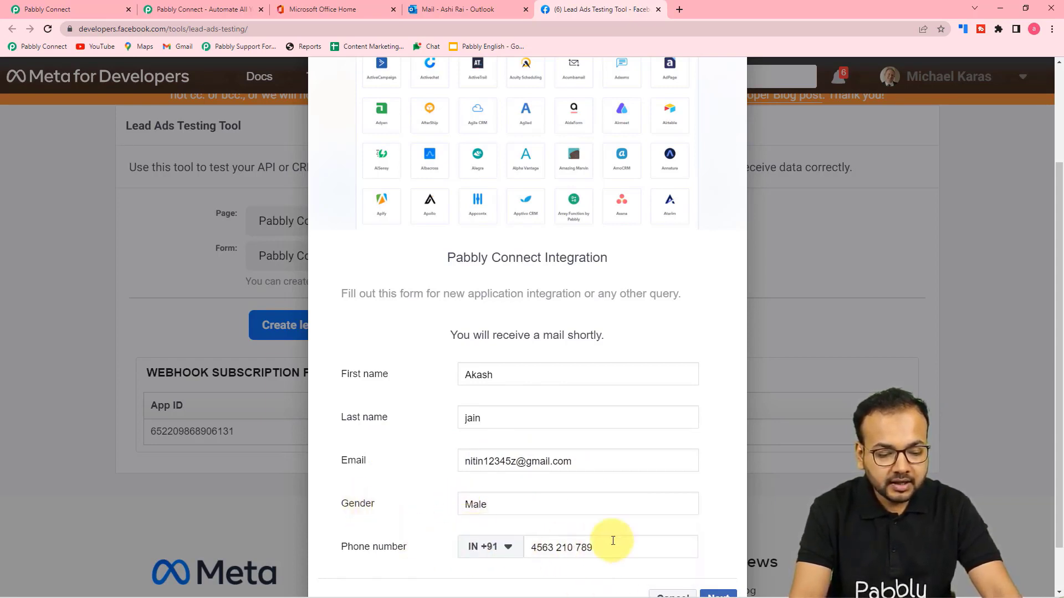
pyautogui.scroll(-1, 556, 538)
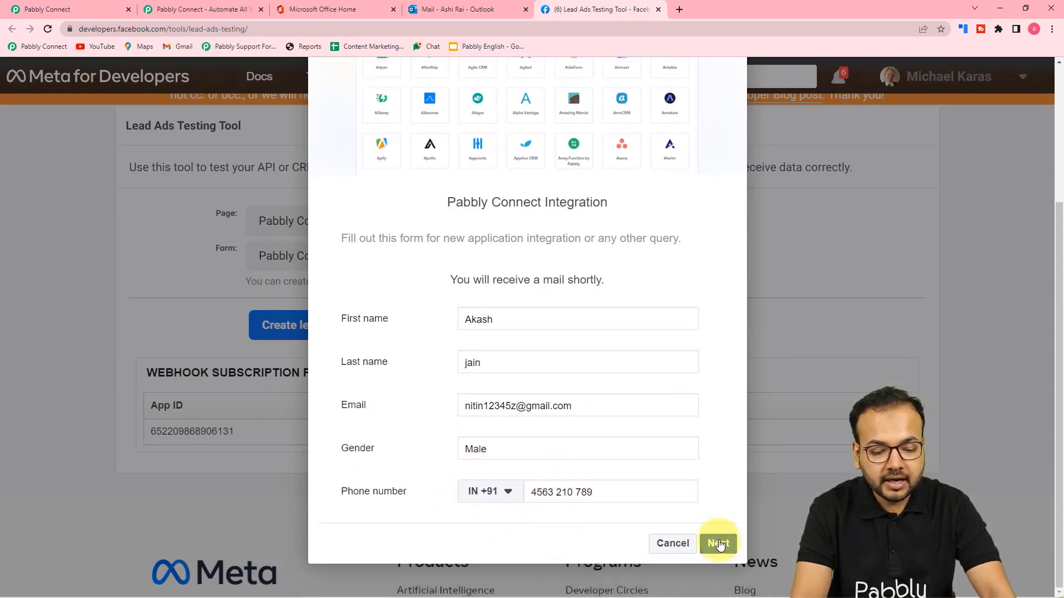
pyautogui.click(718, 542)
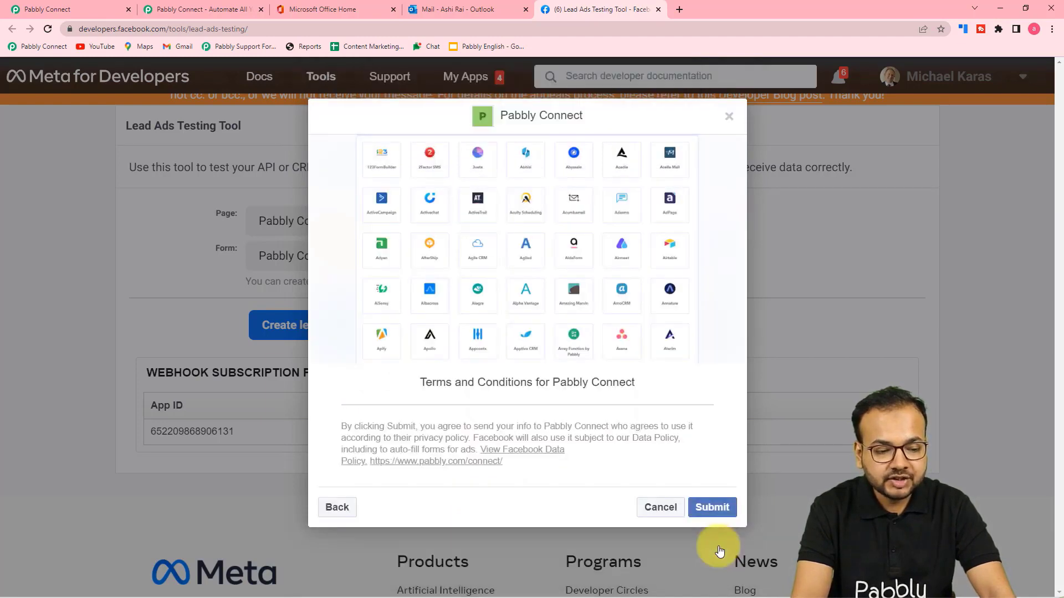
pyautogui.click(712, 507)
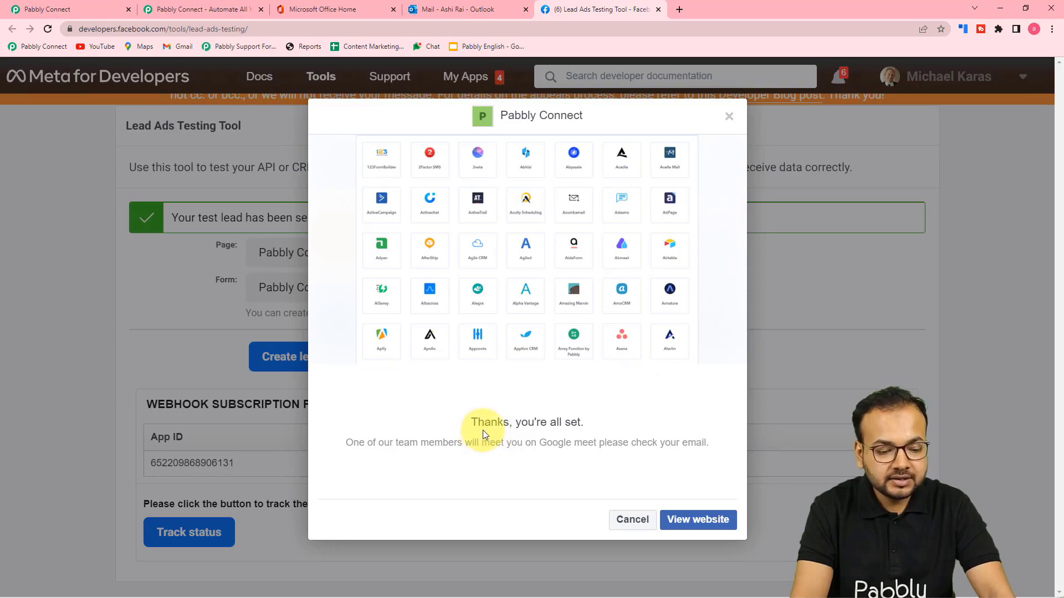
pyautogui.click(728, 116)
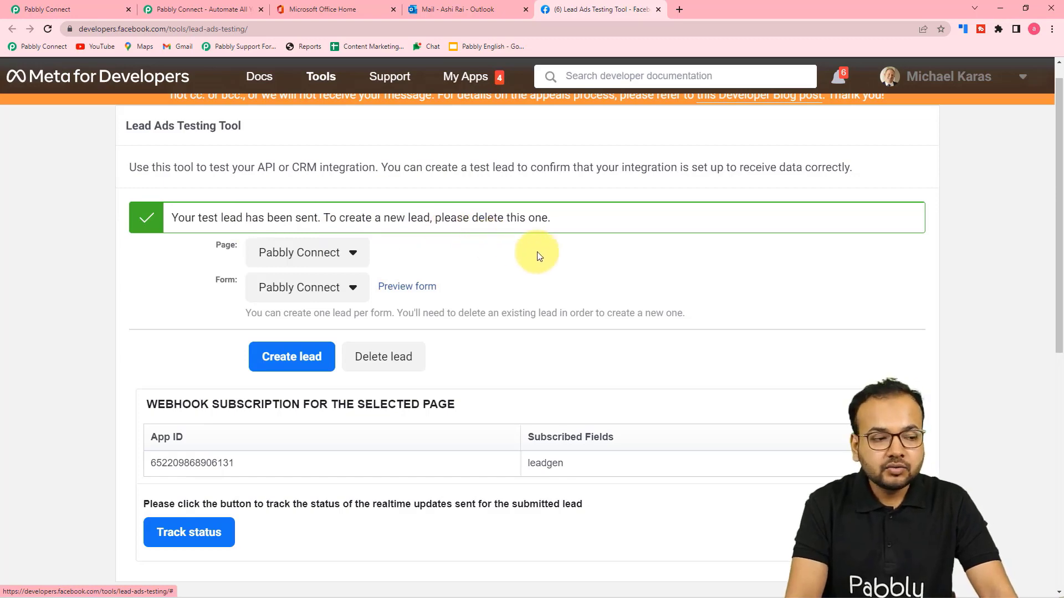
# Search 'off' and pick Microsoft Office 365 as the second step's app.
pyautogui.click(55, 8)
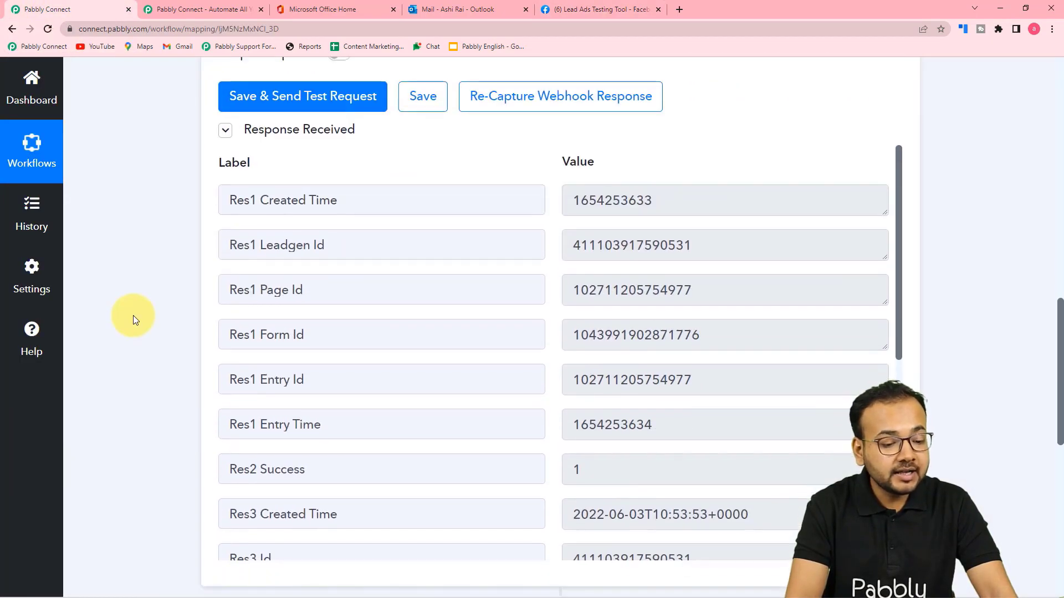
pyautogui.scroll(-3, 133, 315)
pyautogui.scroll(-3, 429, 111)
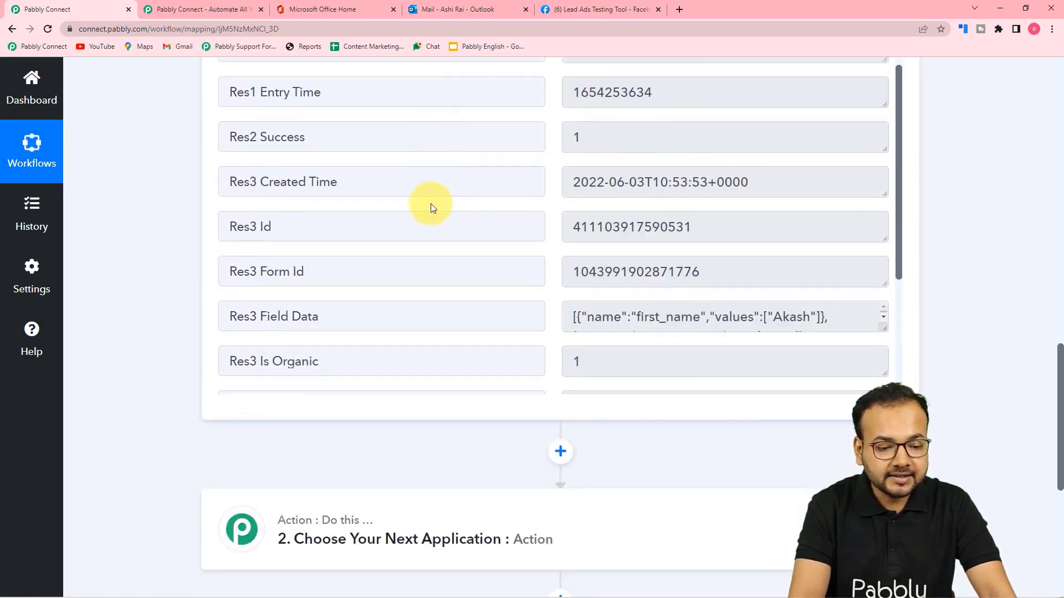
pyautogui.scroll(-4, 430, 203)
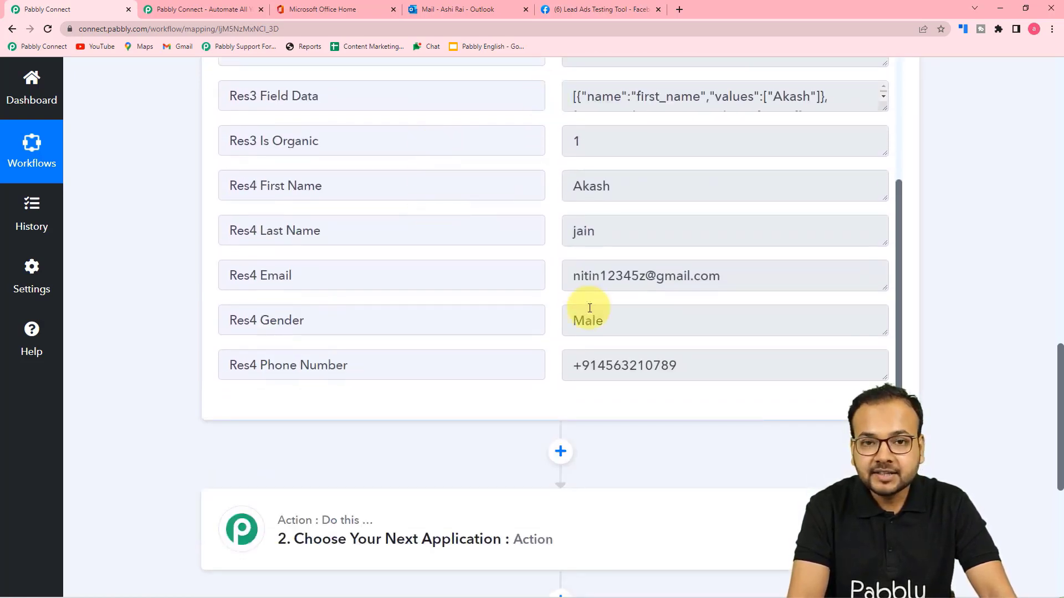
pyautogui.scroll(-3, 162, 238)
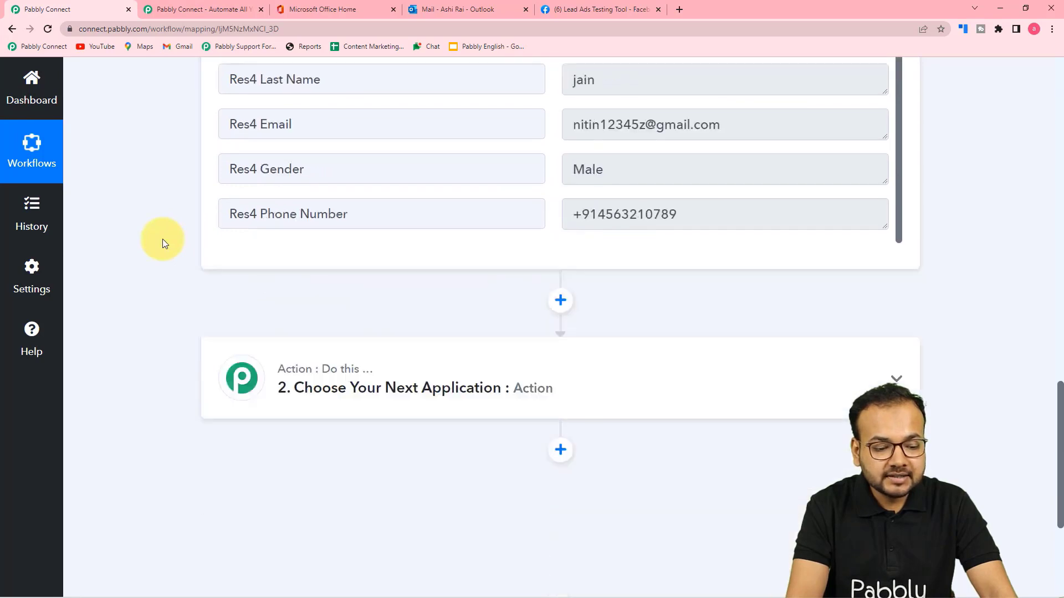
pyautogui.scroll(-2, 162, 238)
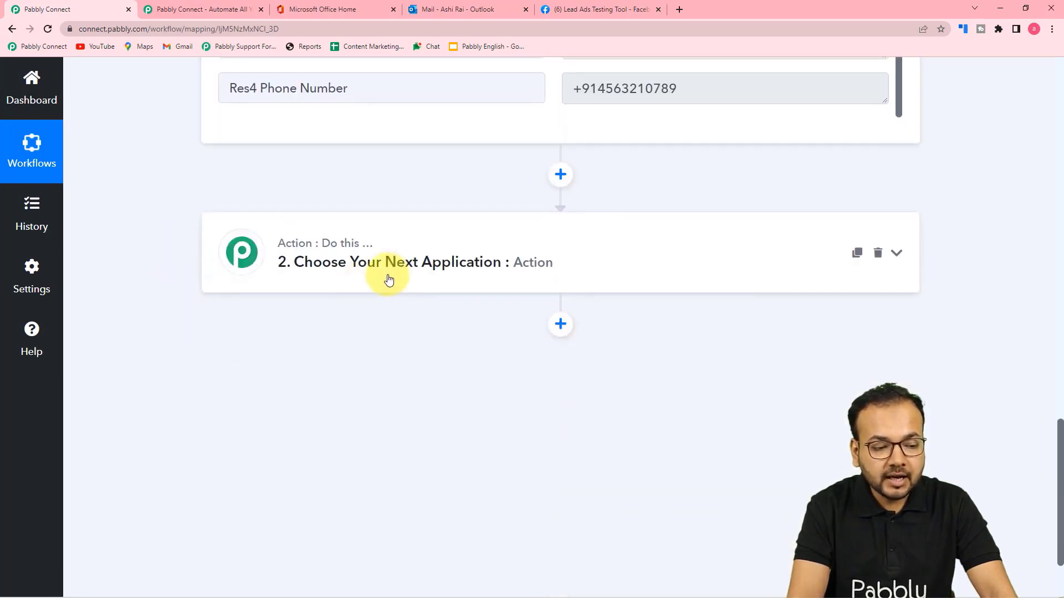
pyautogui.click(388, 265)
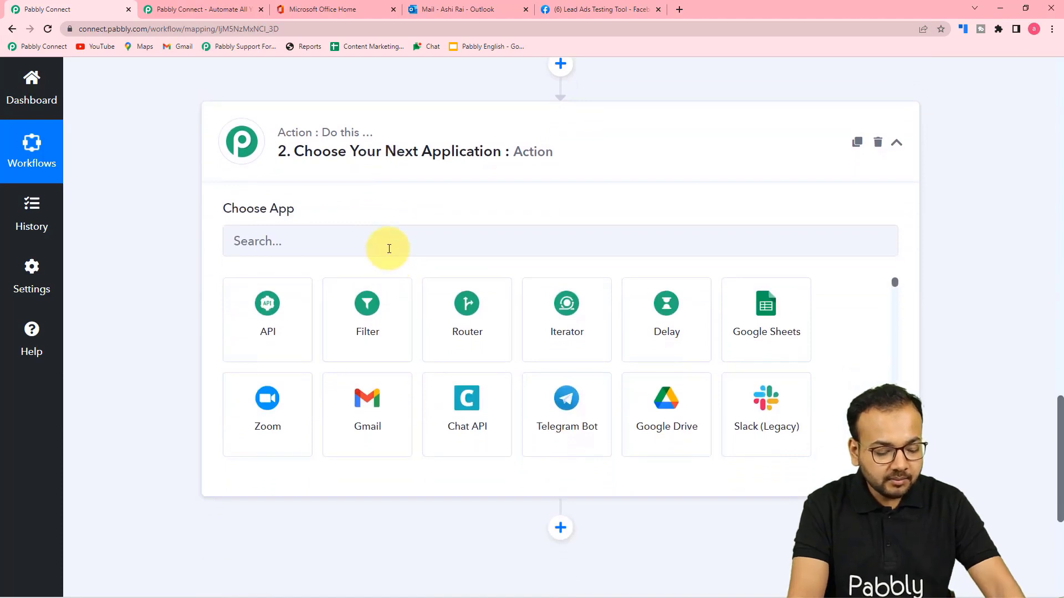
pyautogui.click(389, 249)
pyautogui.write('o')
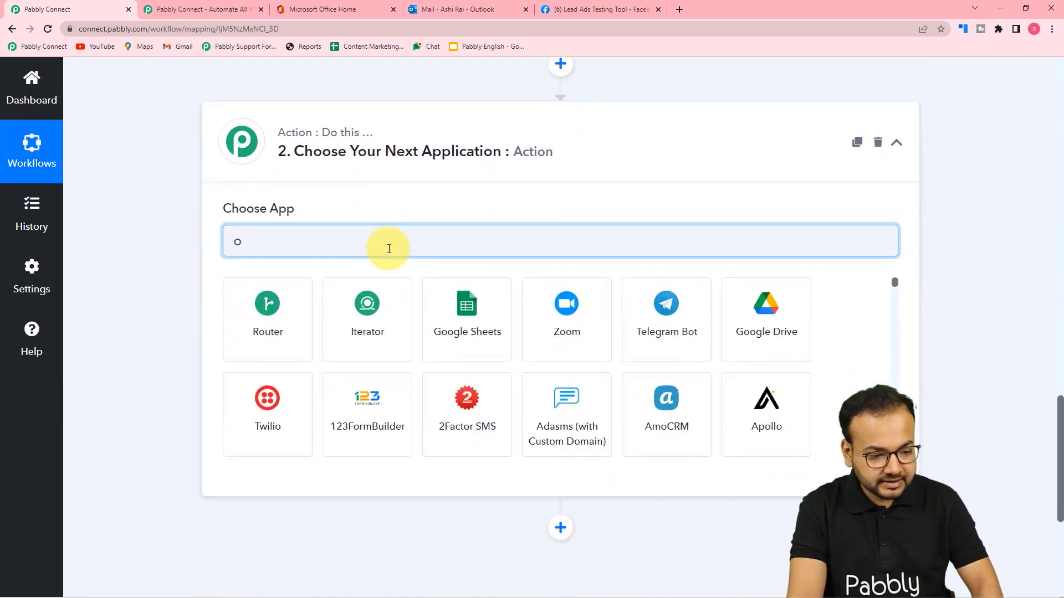
pyautogui.write('ff')
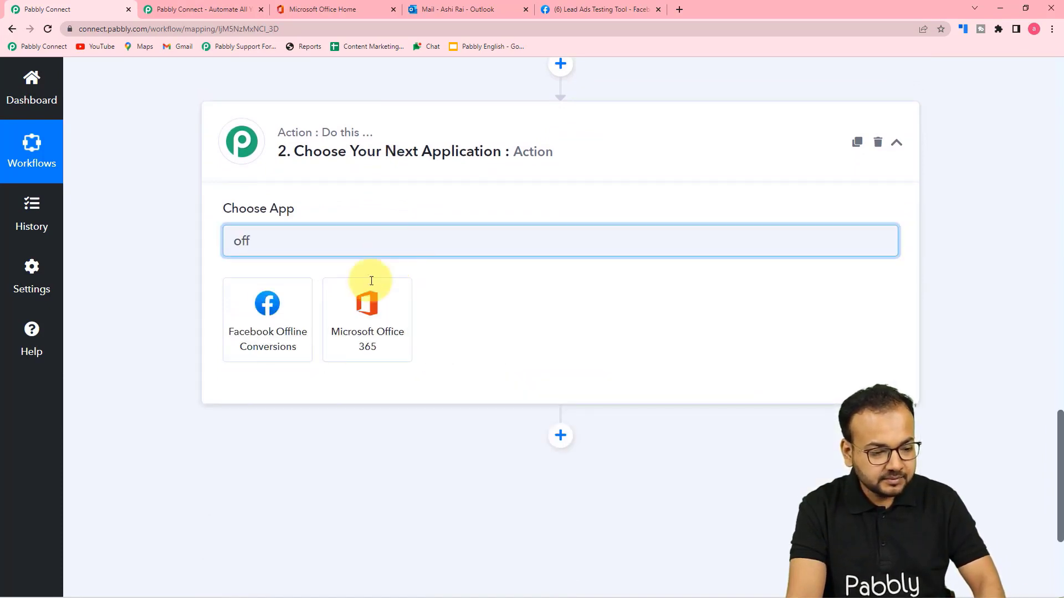
pyautogui.click(363, 333)
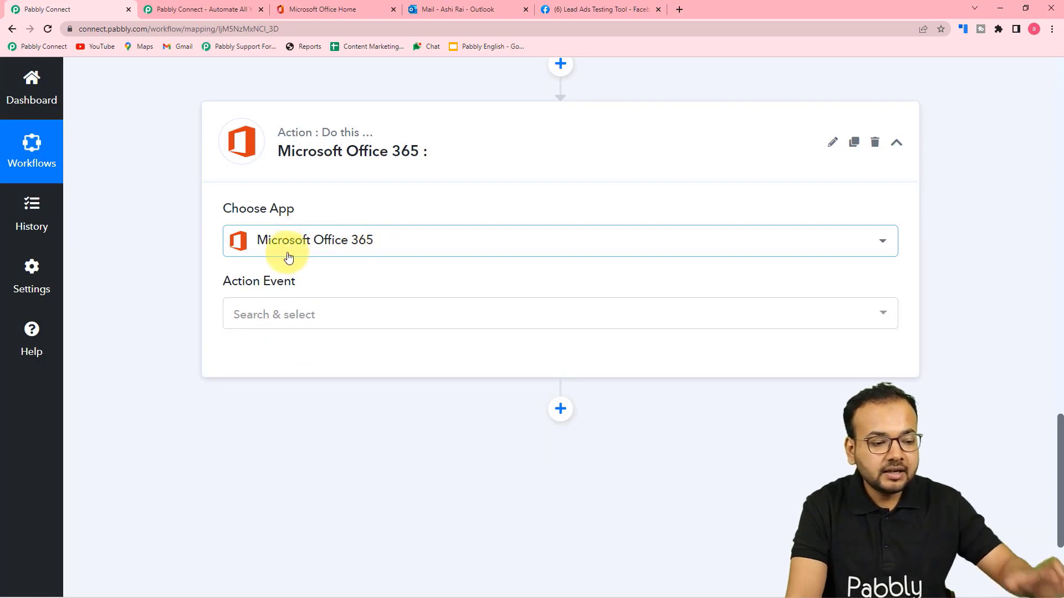
pyautogui.click(327, 18)
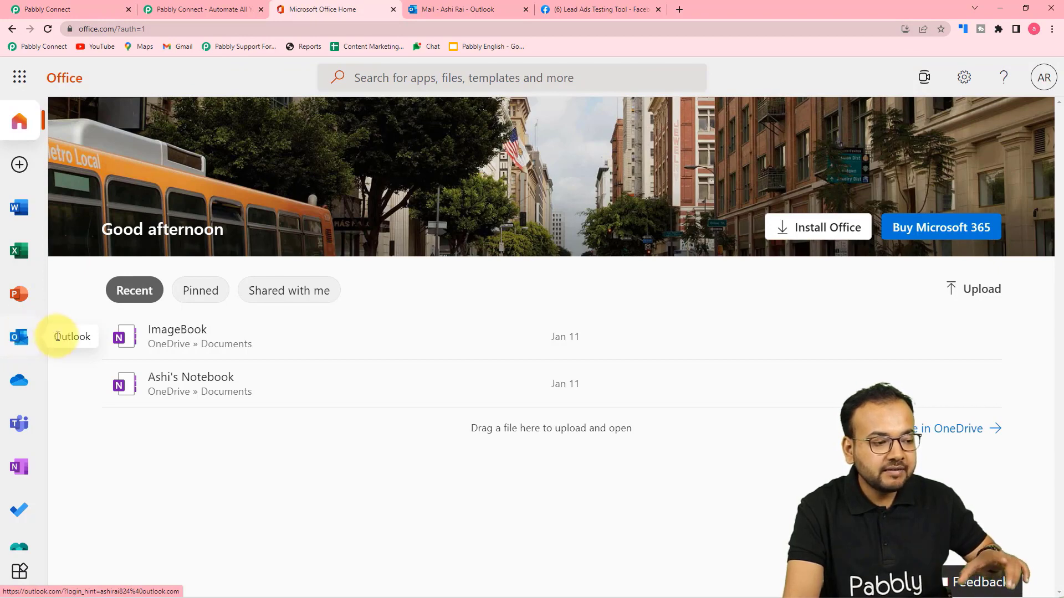
pyautogui.click(451, 10)
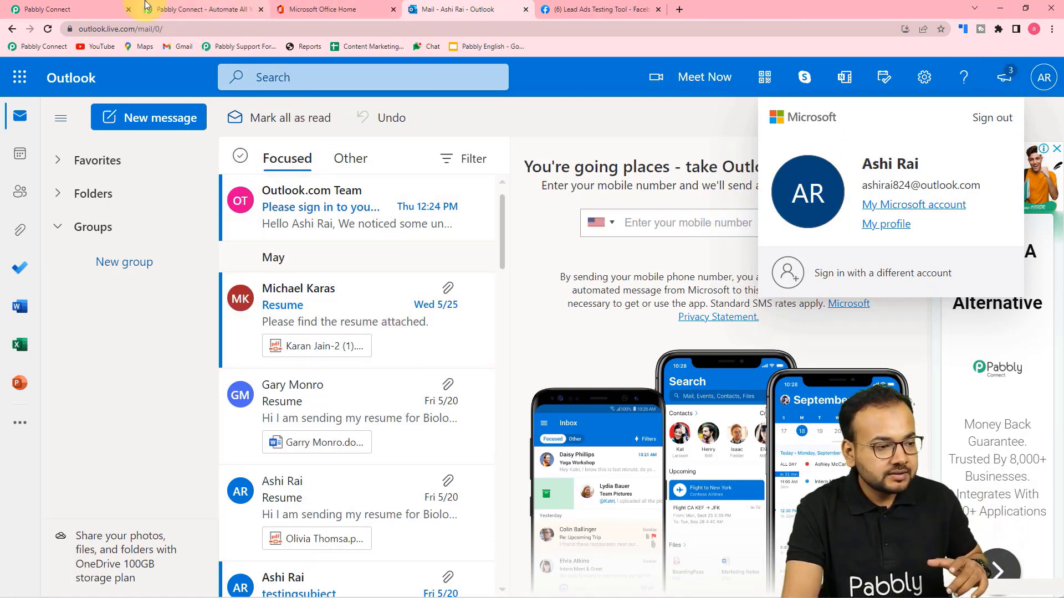
pyautogui.click(53, 10)
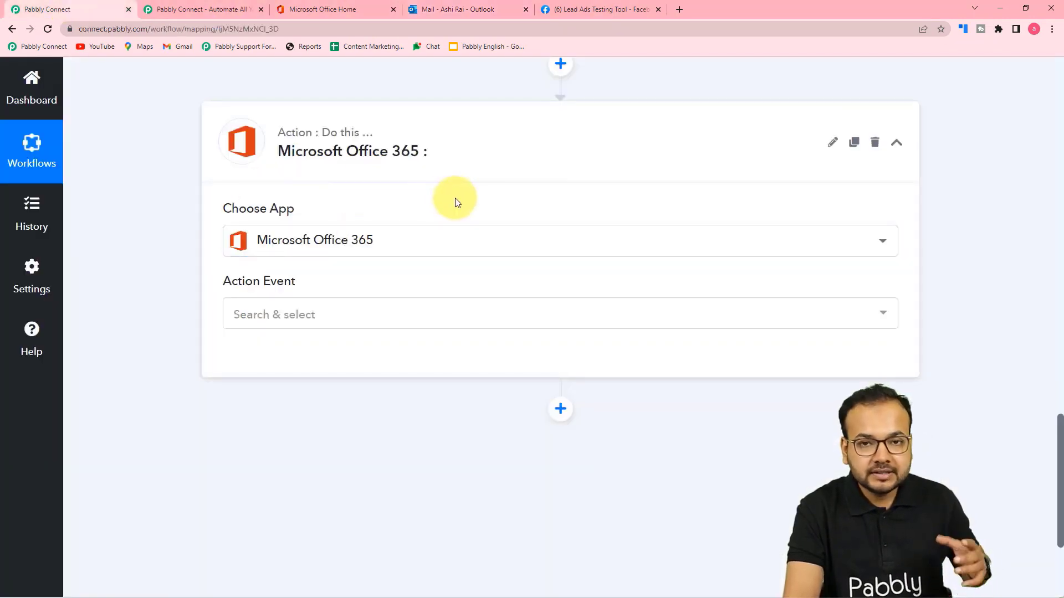
# Choose Send Mail as the action event and authorise a new Microsoft Office 365 connection.
pyautogui.click(342, 310)
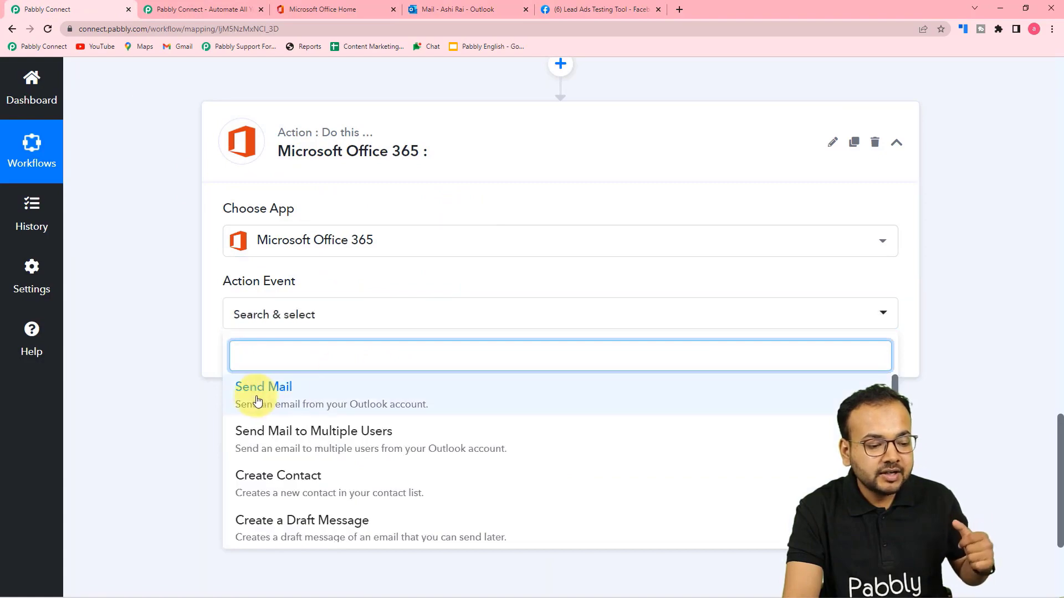
pyautogui.click(285, 409)
pyautogui.click(264, 359)
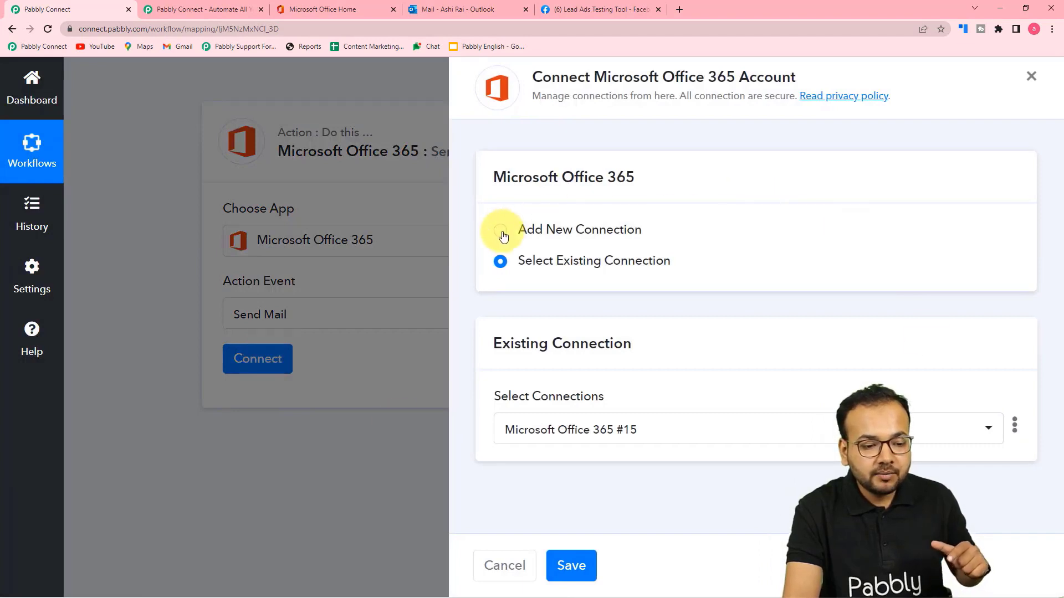
pyautogui.click(501, 233)
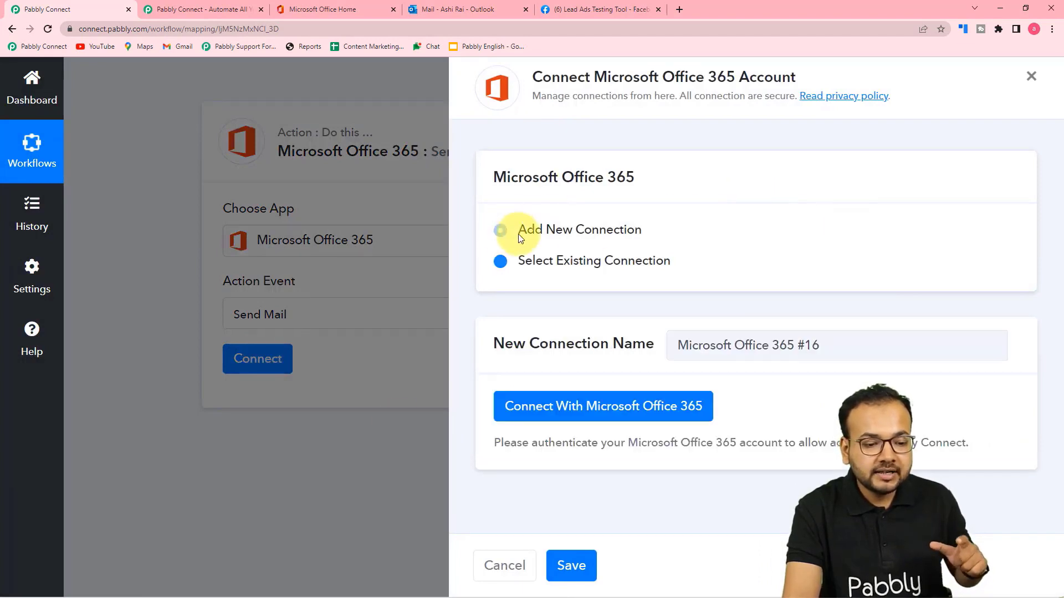
pyautogui.click(543, 407)
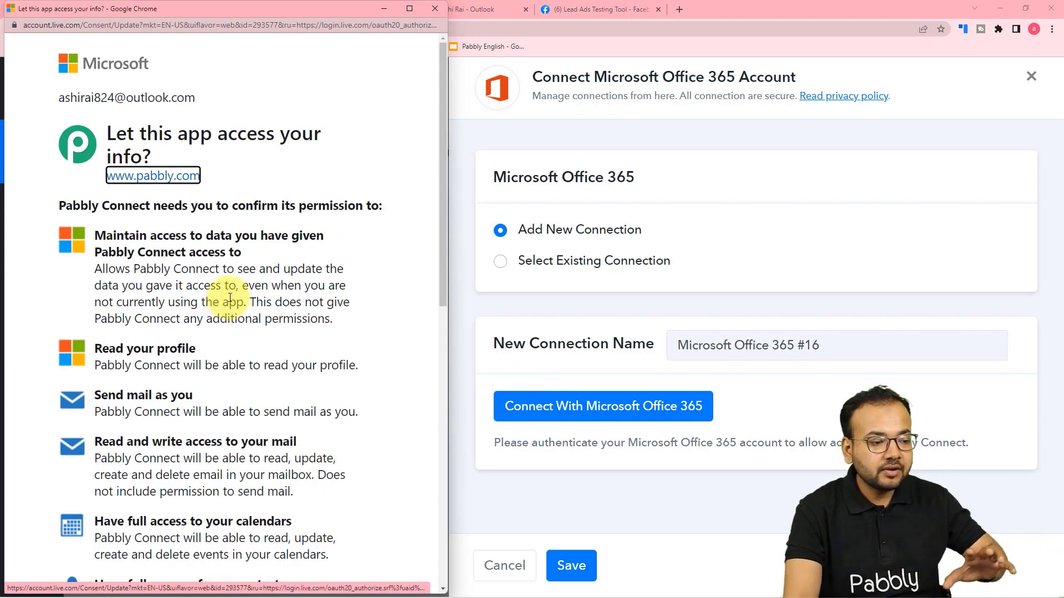
pyautogui.scroll(-4, 230, 297)
pyautogui.scroll(-7, 230, 298)
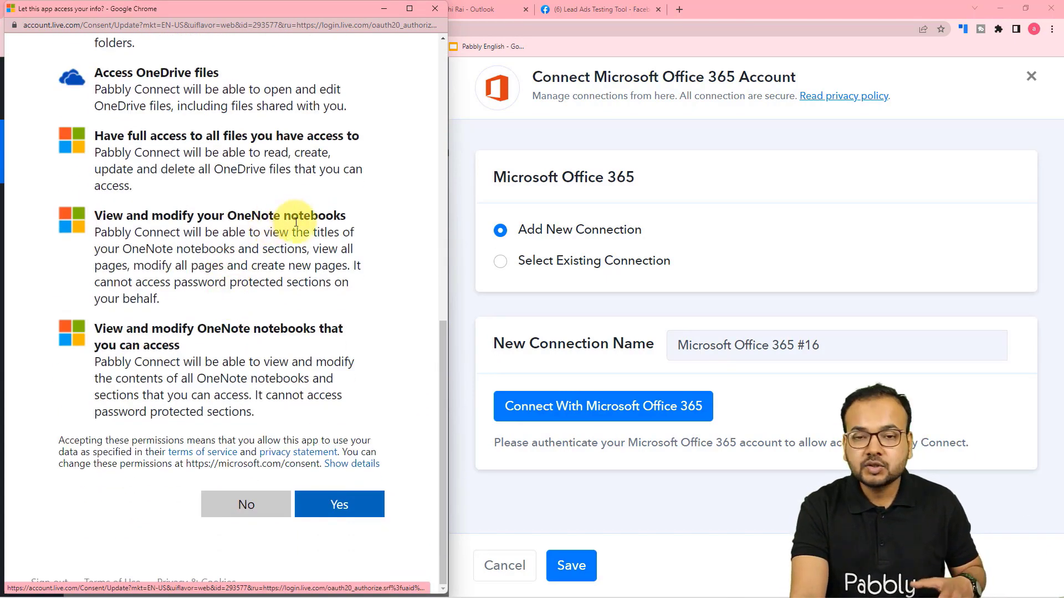
pyautogui.click(379, 502)
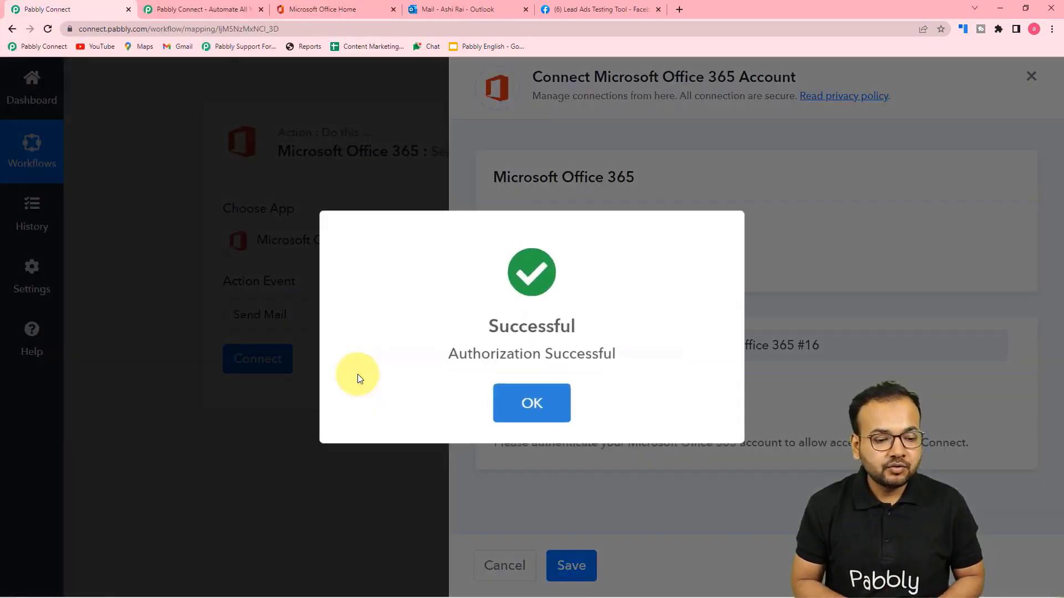
# Map the Facebook Lead Ads trigger's Res4 Email into the To Recipient field.
pyautogui.scroll(-3, 358, 374)
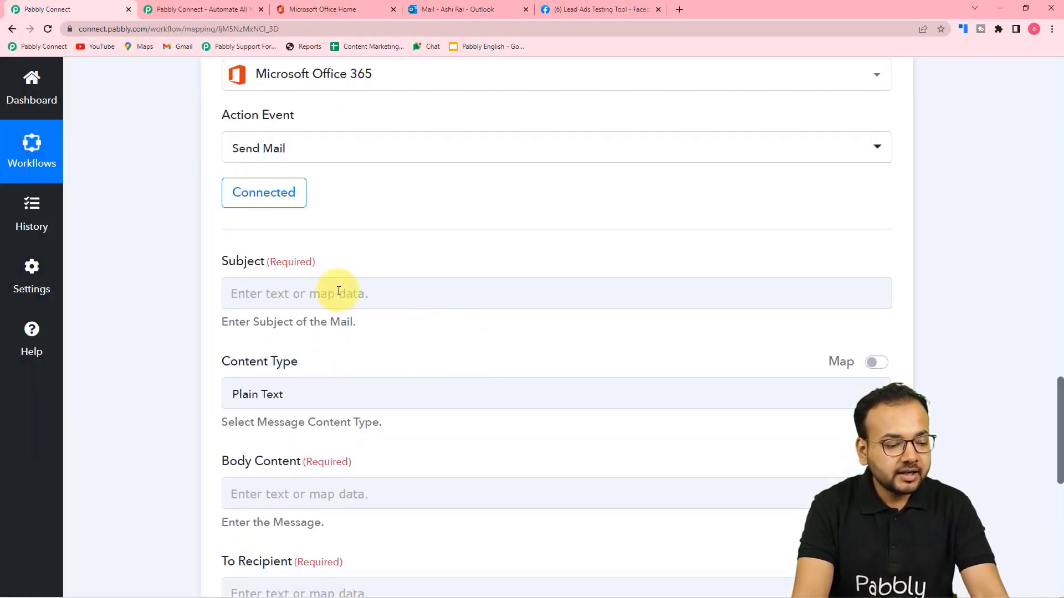
pyautogui.scroll(-1, 373, 306)
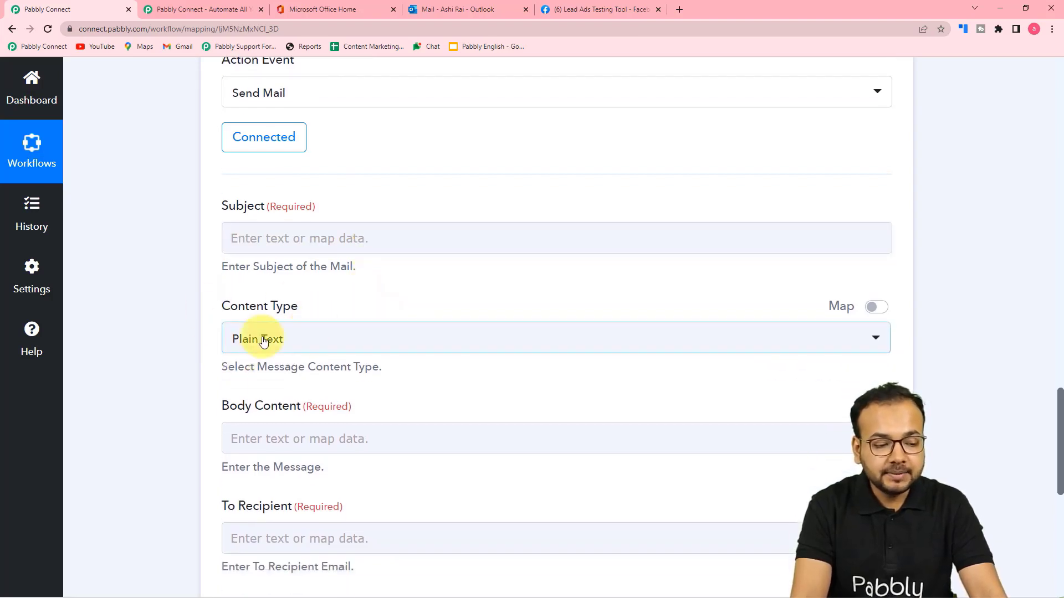
pyautogui.scroll(-4, 191, 421)
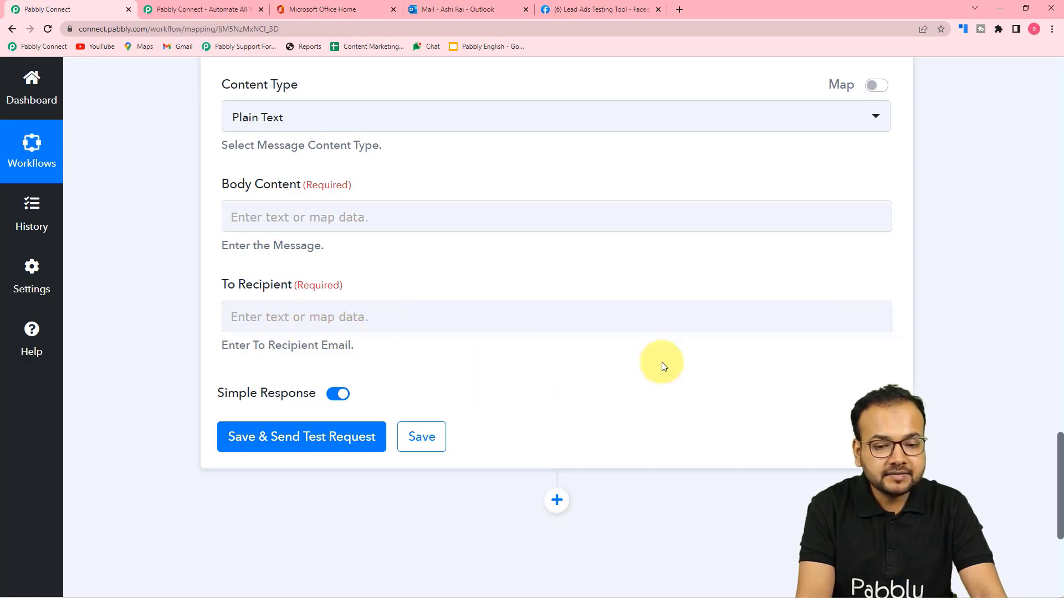
pyautogui.scroll(9, 662, 362)
pyautogui.scroll(6, 662, 364)
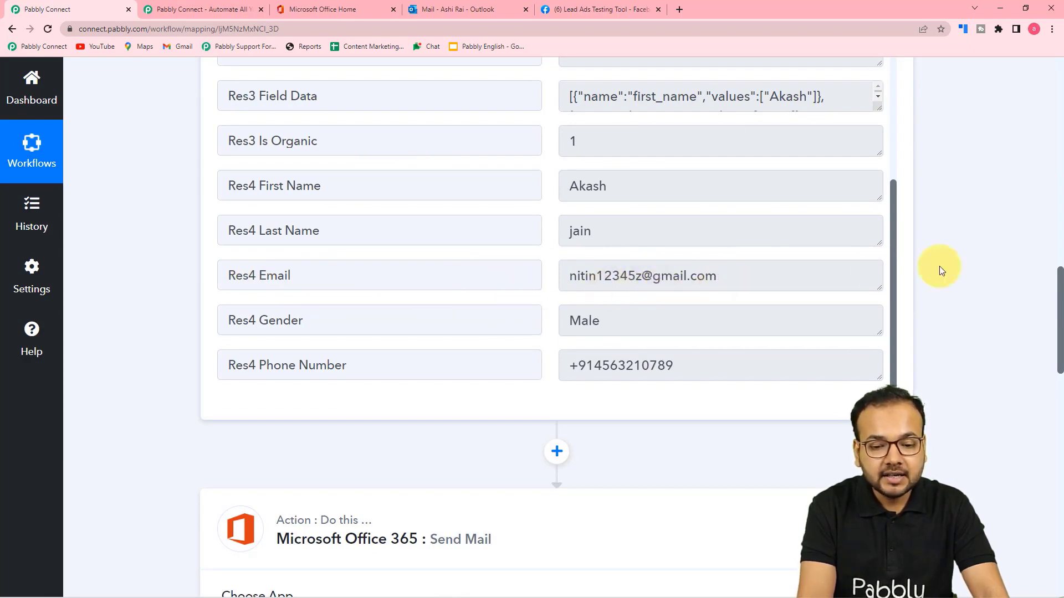
pyautogui.moveTo(1060, 280); pyautogui.dragTo(1053, 465)
pyautogui.click(316, 221)
pyautogui.scroll(-3, 316, 221)
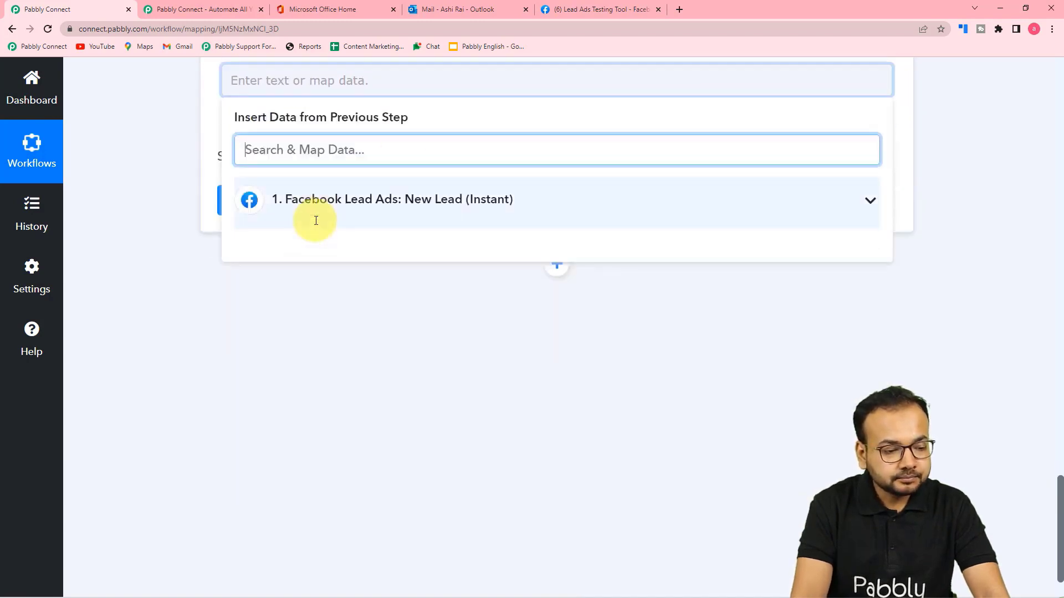
pyautogui.scroll(3, 344, 183)
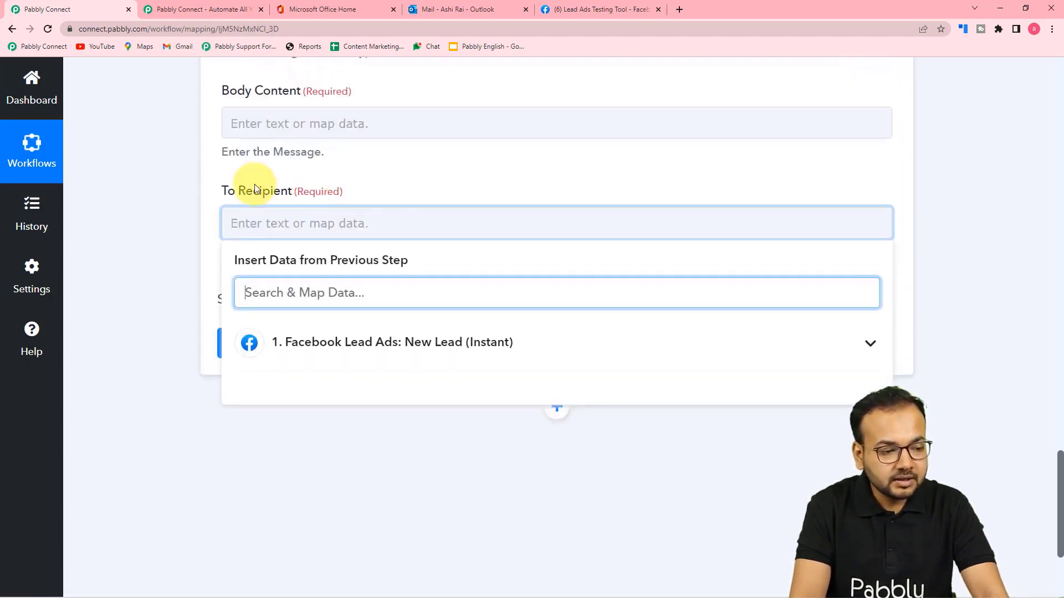
pyautogui.click(148, 159)
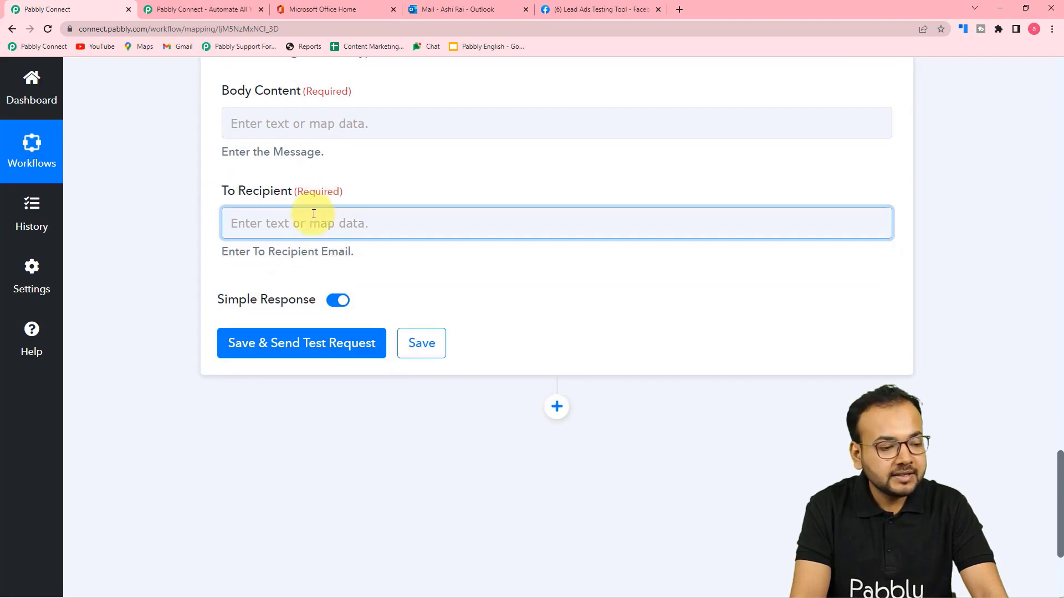
pyautogui.click(301, 224)
pyautogui.click(302, 224)
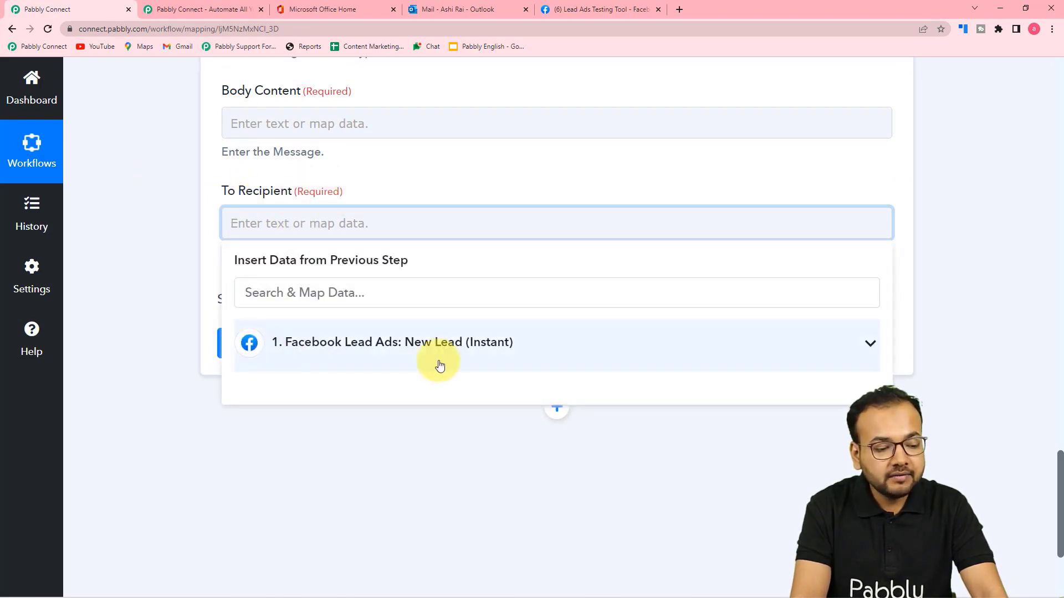
pyautogui.click(388, 355)
pyautogui.scroll(-2, 388, 474)
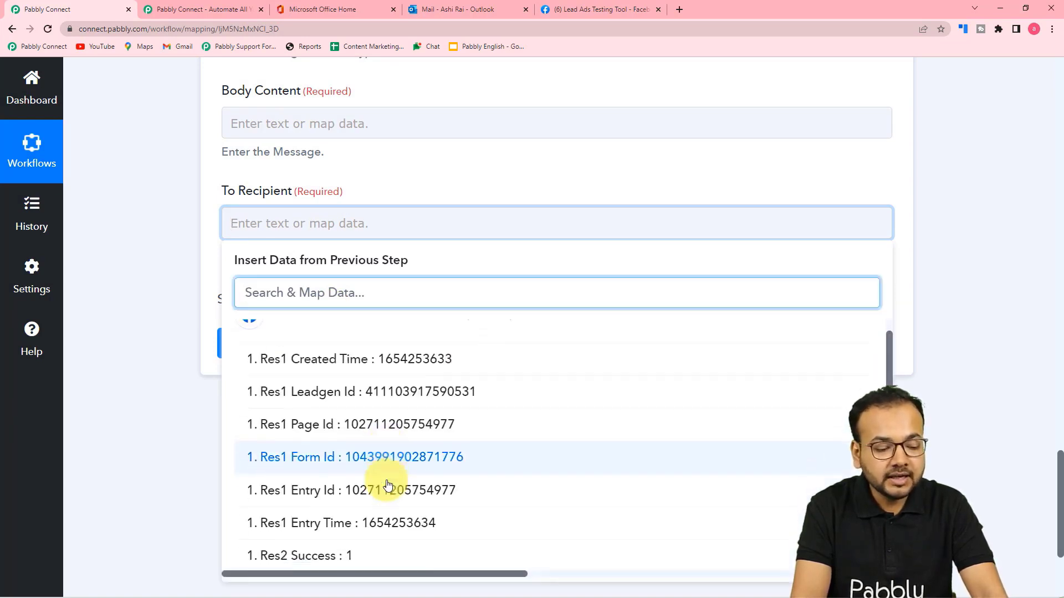
pyautogui.scroll(-4, 388, 485)
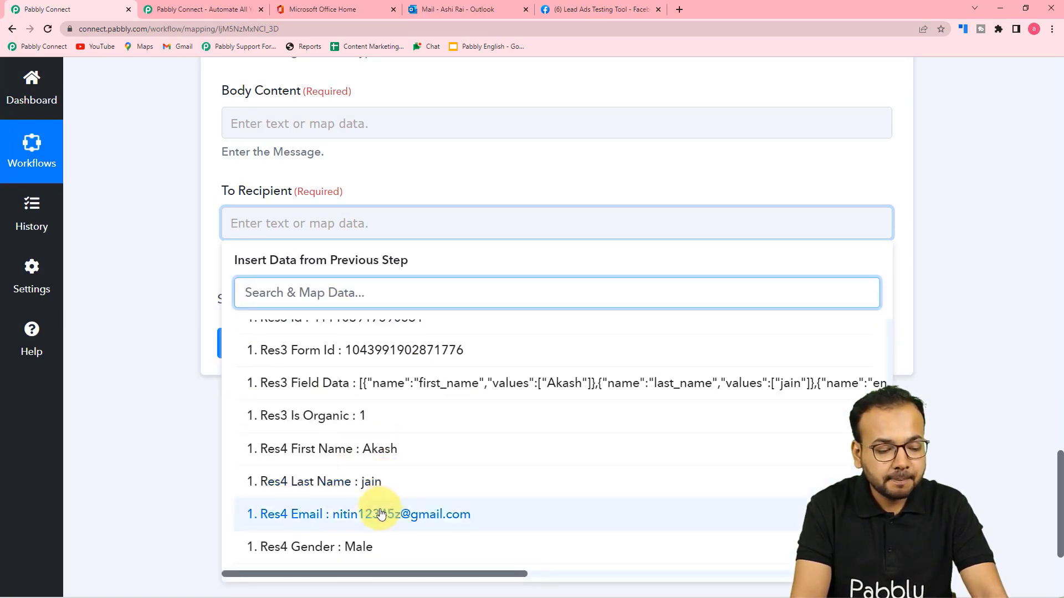
pyautogui.click(380, 513)
pyautogui.click(155, 272)
pyautogui.scroll(4, 175, 278)
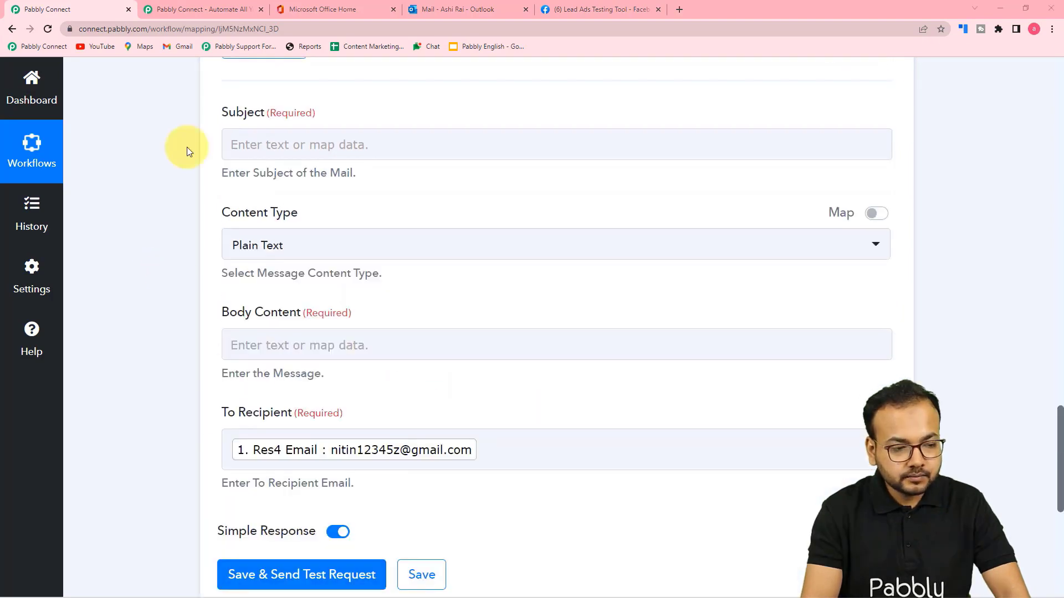
# Enter 'Thank you.' as the email subject.
pyautogui.click(252, 341)
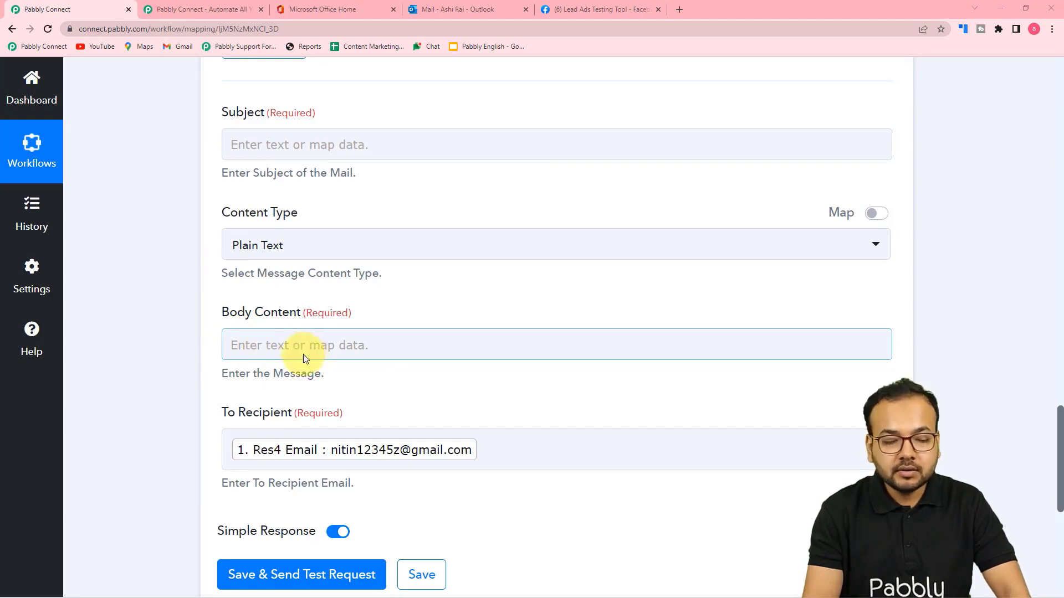
pyautogui.click(294, 146)
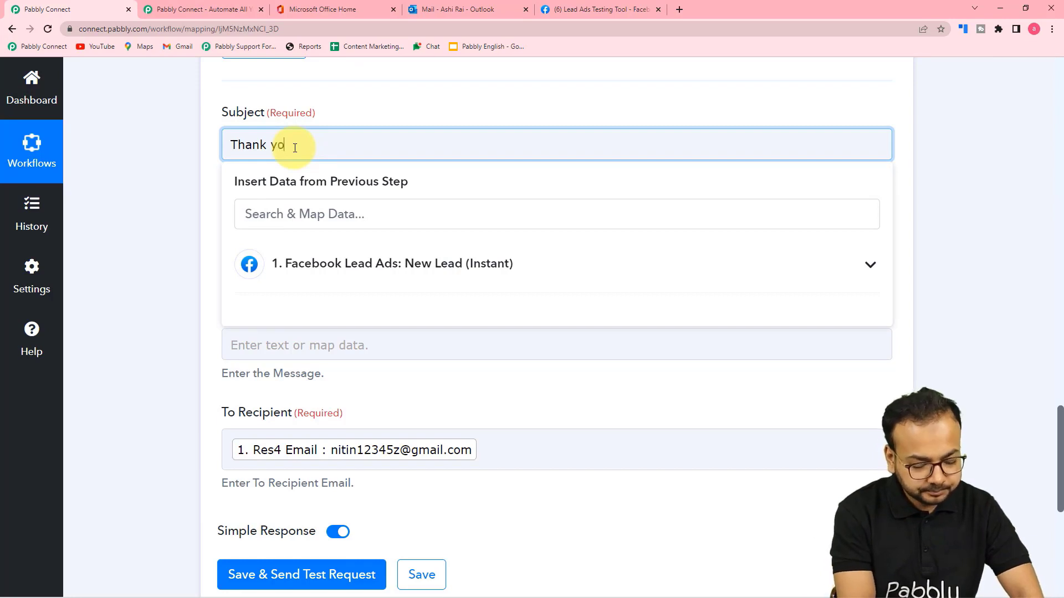
pyautogui.write('.')
pyautogui.click(144, 210)
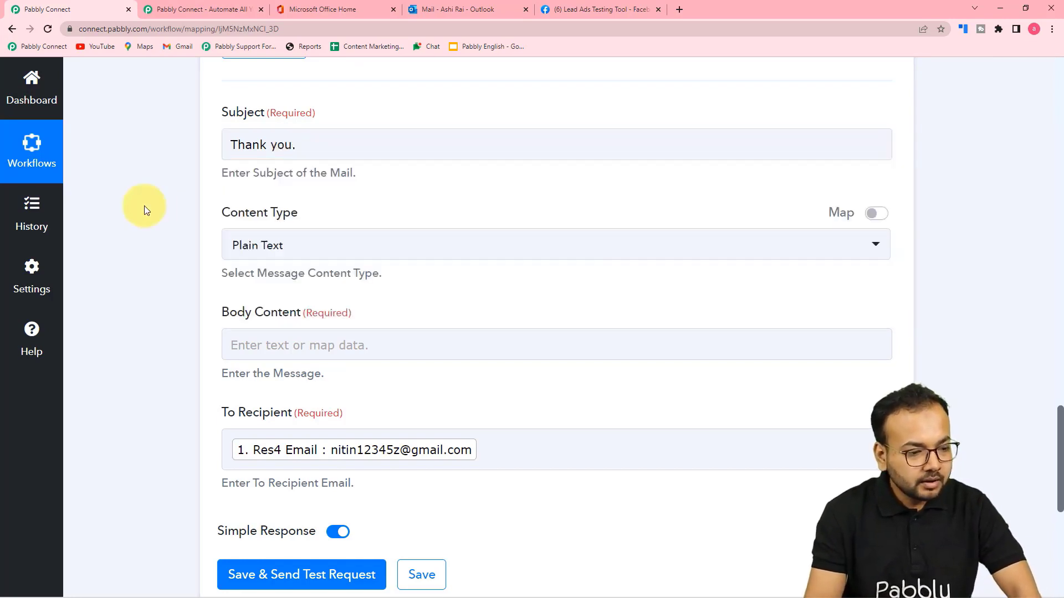
# Fill the Body Content with a thank-you message listing Name, Email and Mobile lines.
pyautogui.scroll(-2, 144, 209)
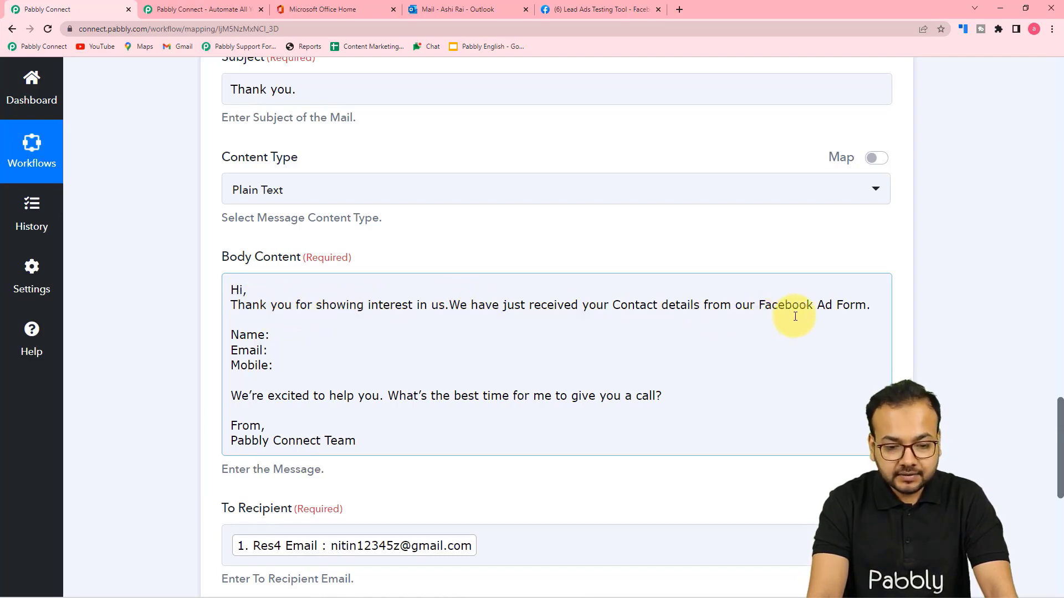
pyautogui.click(238, 325)
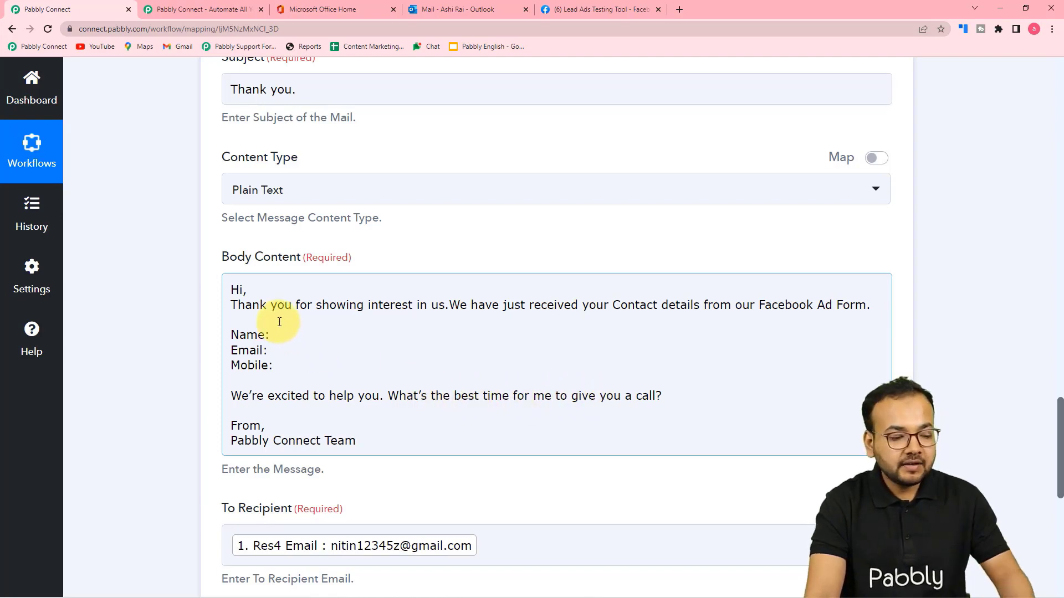
pyautogui.click(244, 292)
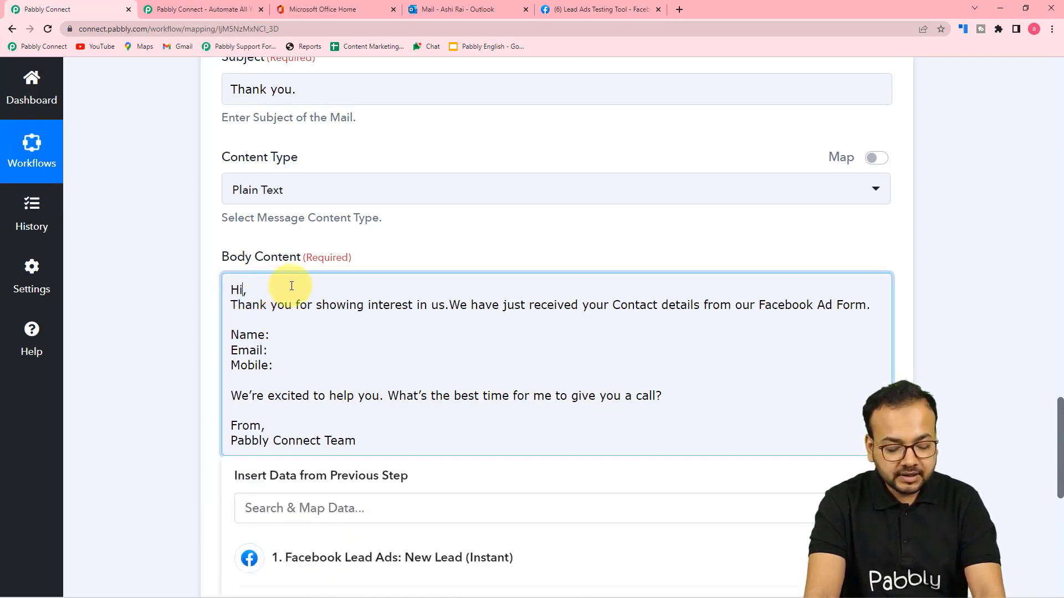
pyautogui.click(152, 274)
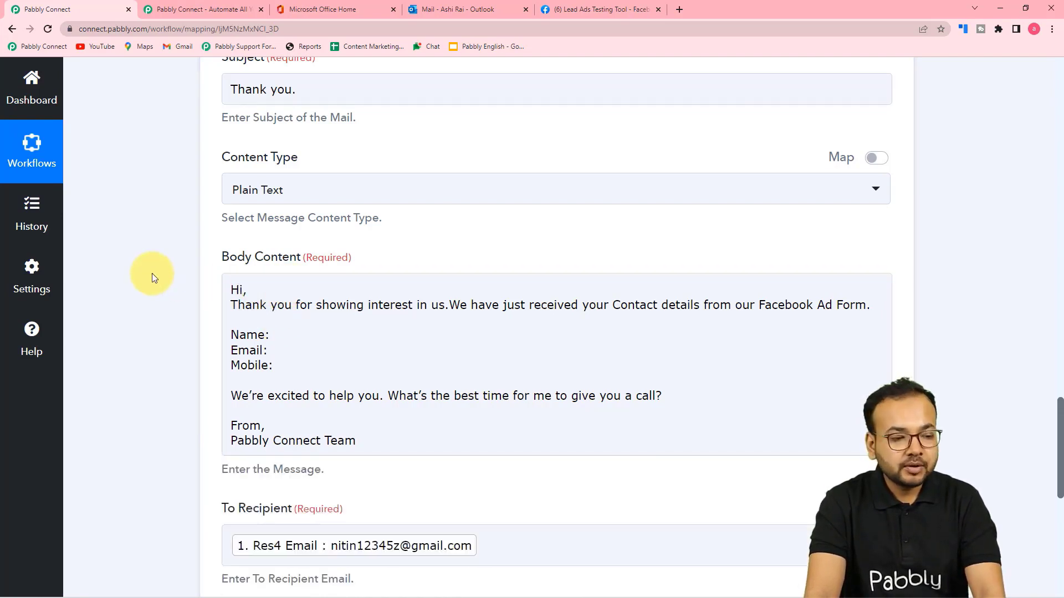
pyautogui.scroll(3, 152, 274)
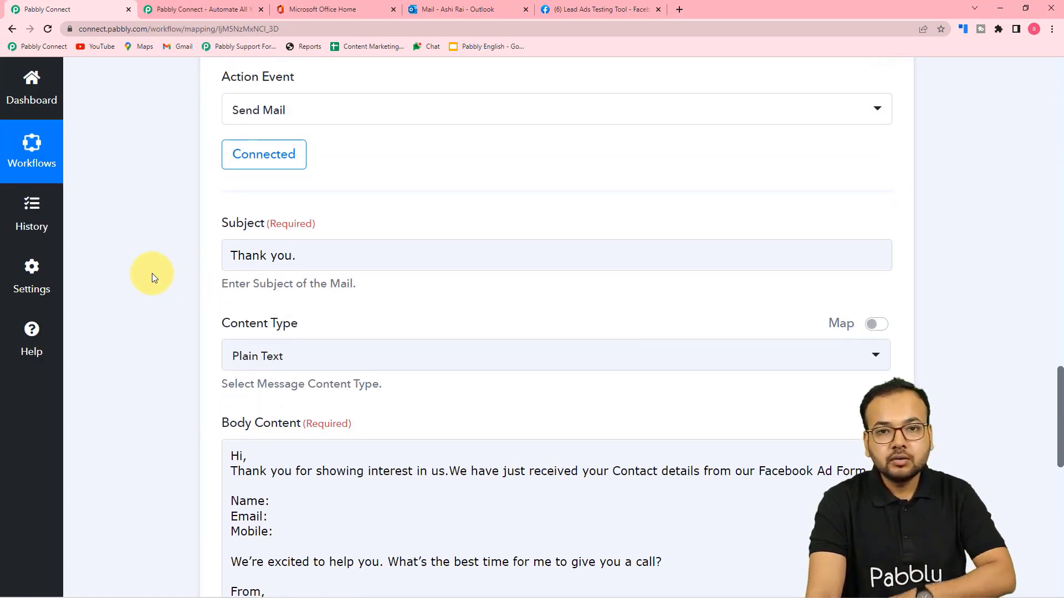
pyautogui.scroll(-2, 152, 274)
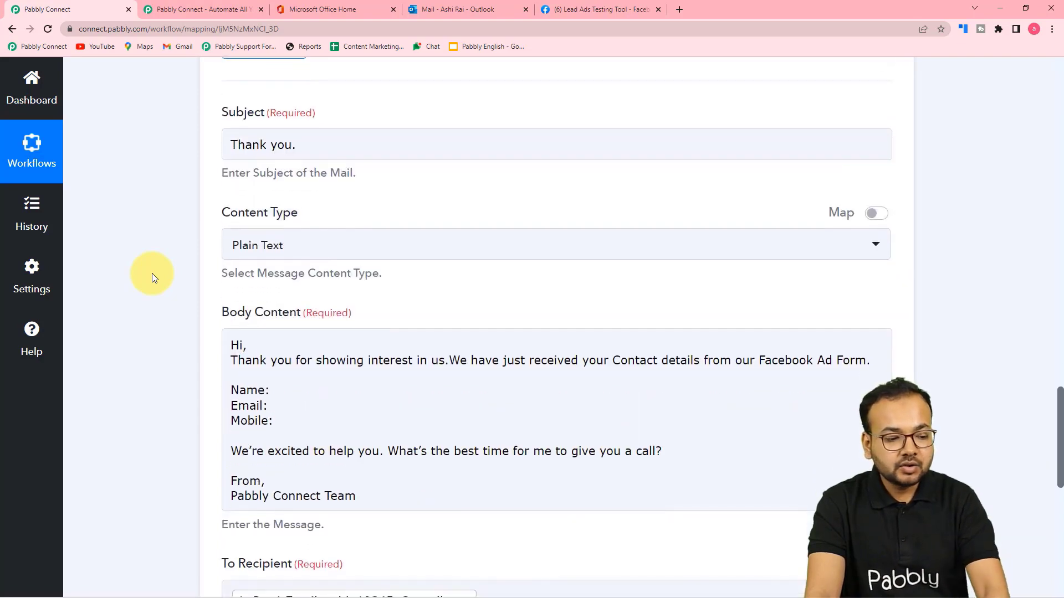
pyautogui.scroll(12, 158, 284)
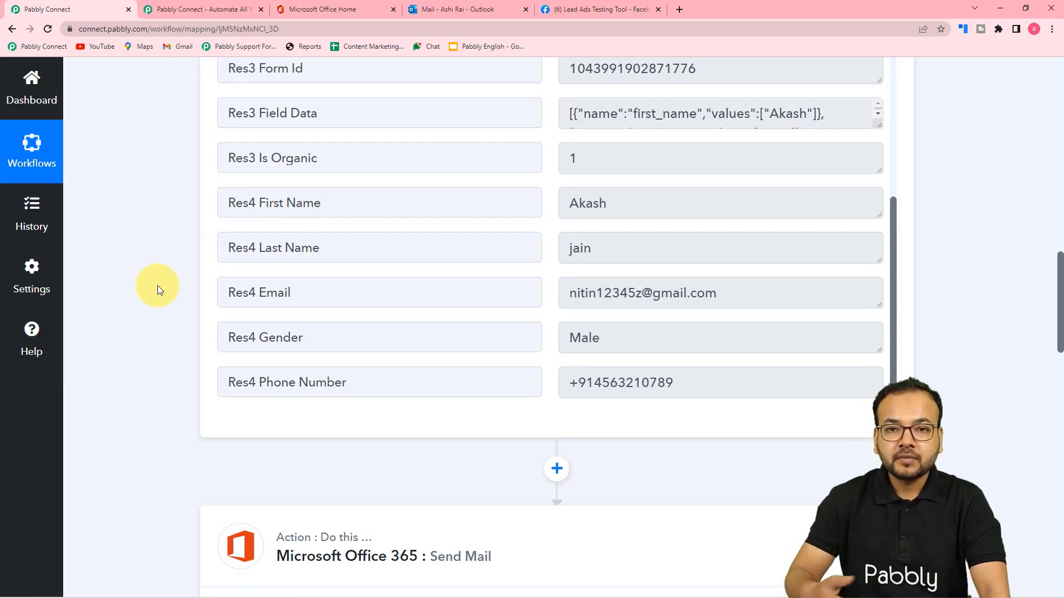
pyautogui.scroll(-4, 157, 285)
pyautogui.scroll(4, 158, 285)
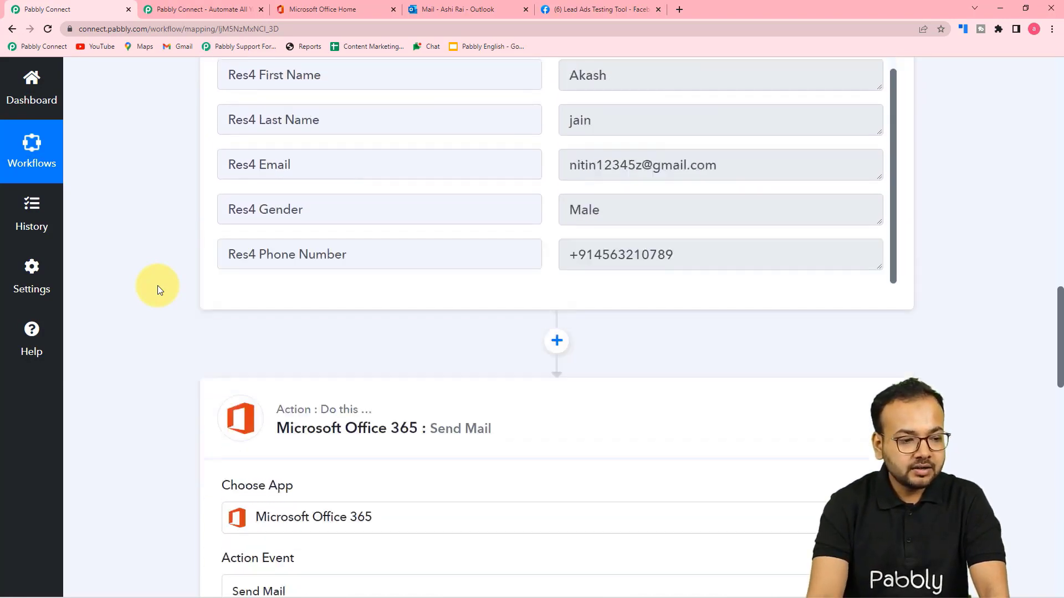
pyautogui.scroll(1, 157, 285)
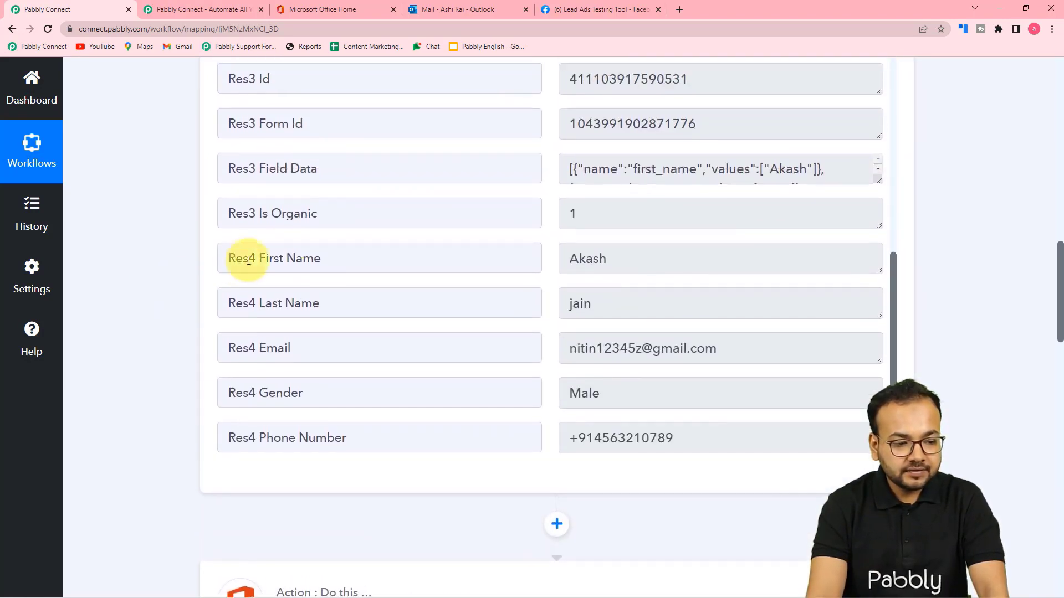
pyautogui.scroll(-15, 128, 305)
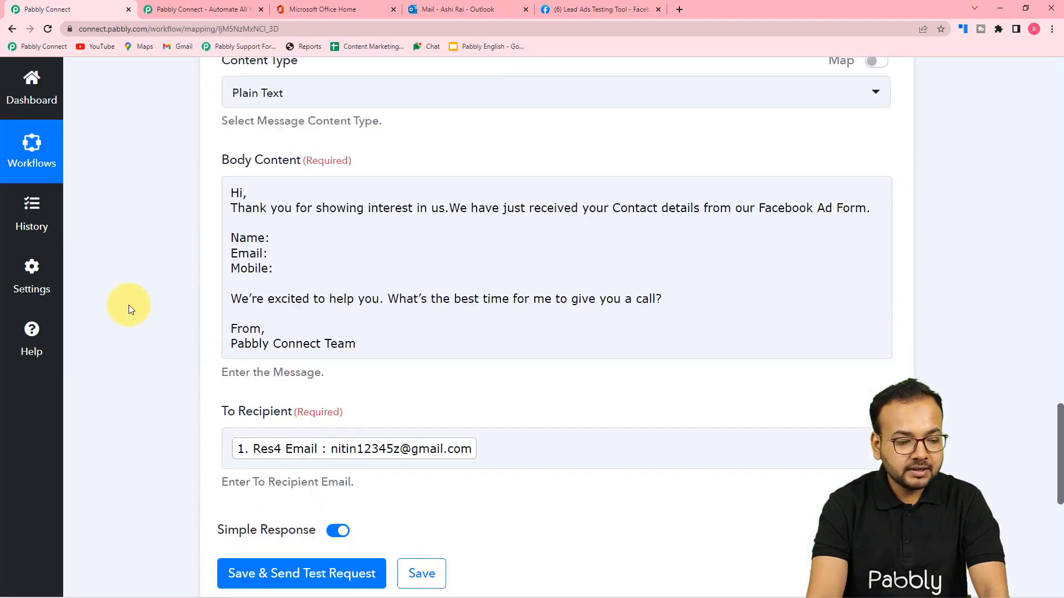
# Insert the lead's Res4 First Name after 'Hi' in the body.
pyautogui.click(244, 180)
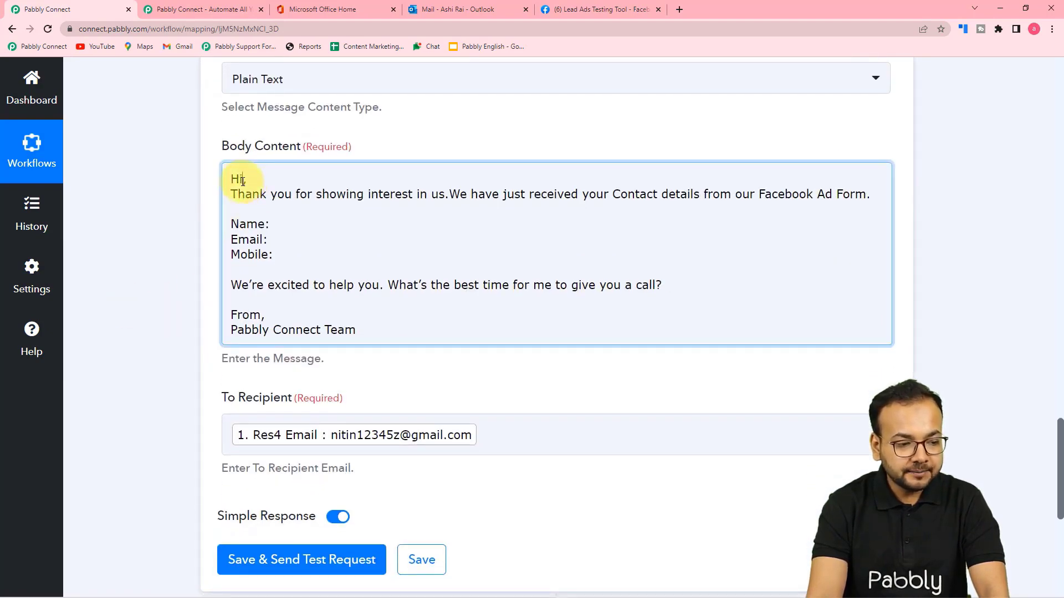
pyautogui.click(297, 444)
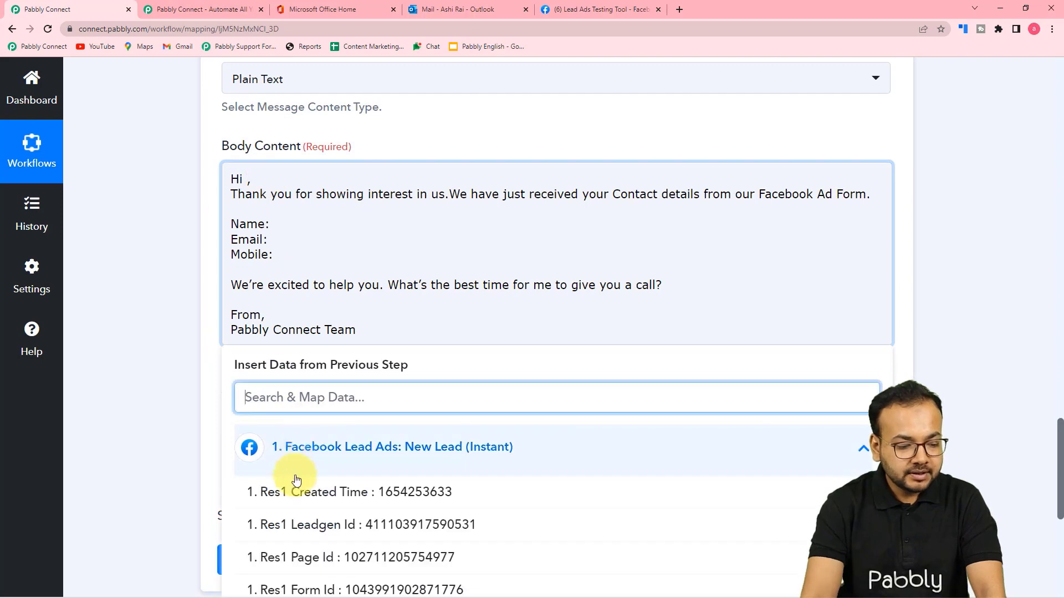
pyautogui.scroll(-3, 322, 554)
pyautogui.scroll(-4, 323, 558)
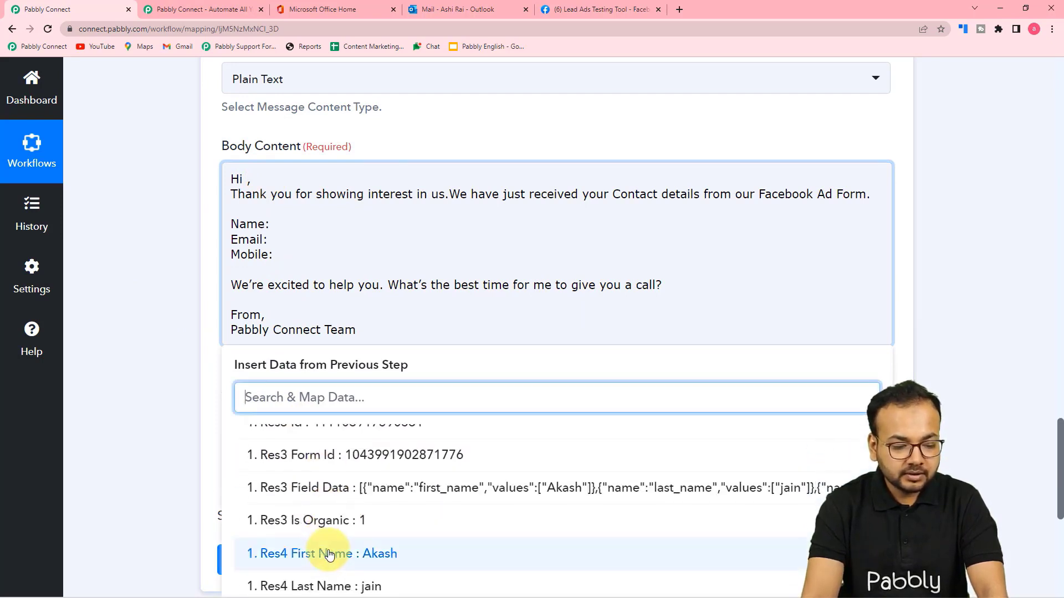
pyautogui.click(323, 552)
pyautogui.click(169, 376)
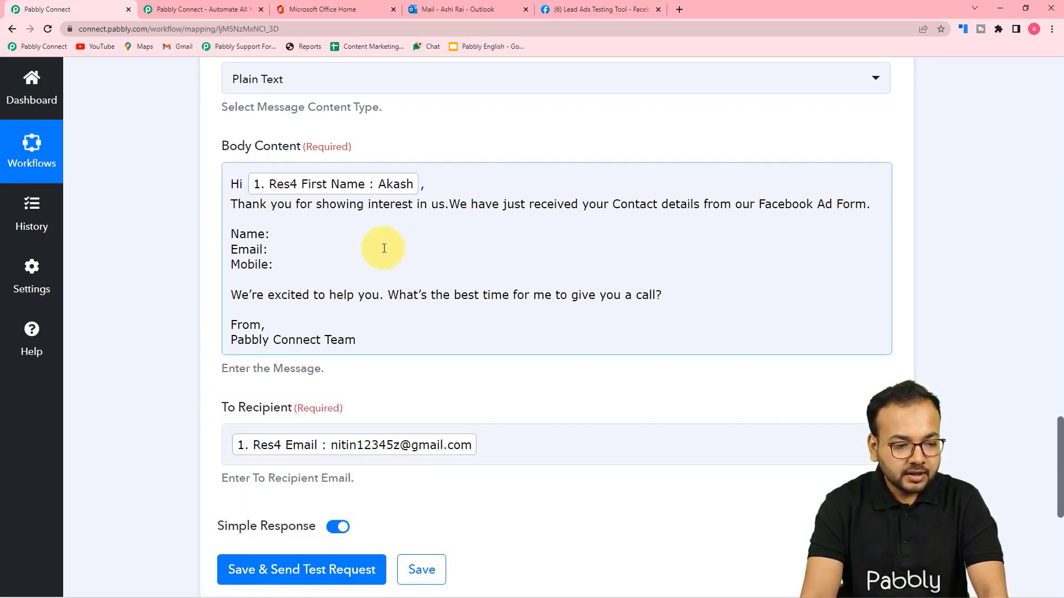
# Fill the Name: line with the lead's first and last name.
pyautogui.click(271, 235)
pyautogui.click(292, 463)
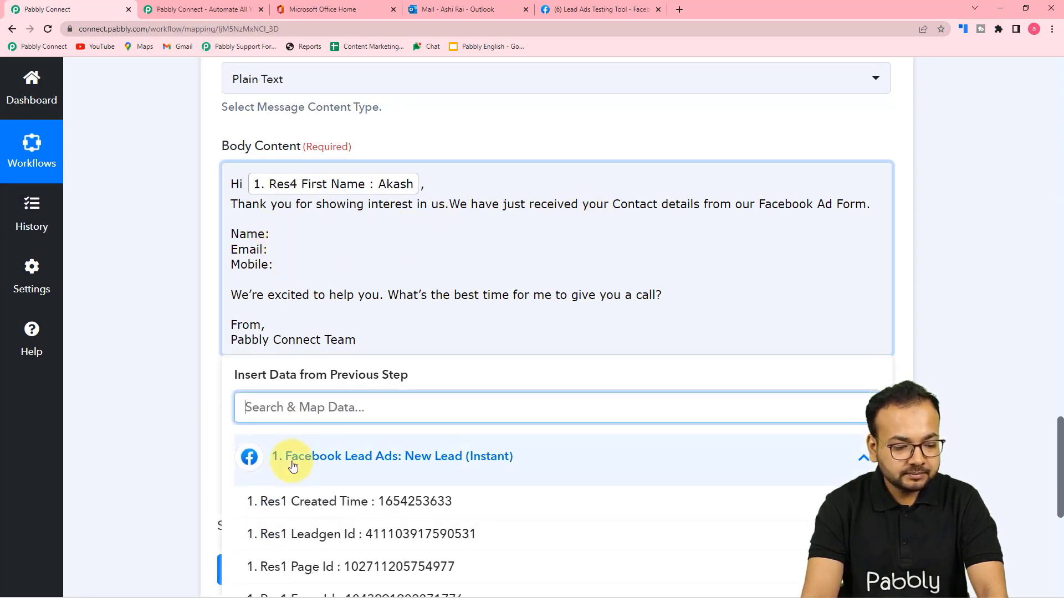
pyautogui.scroll(-6, 293, 467)
pyautogui.click(300, 477)
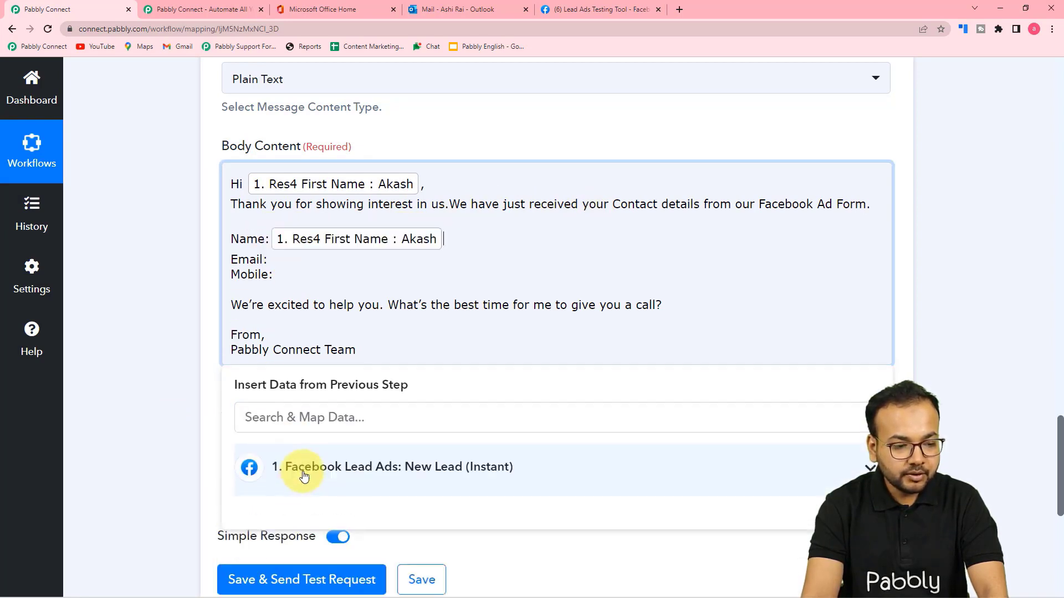
pyautogui.click(304, 476)
pyautogui.scroll(-6, 357, 562)
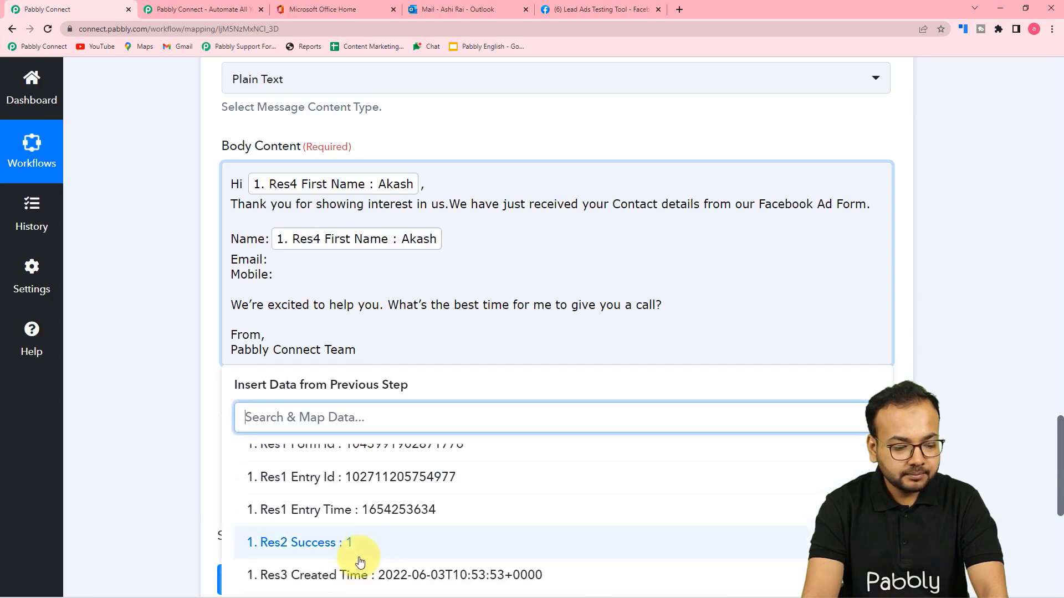
pyautogui.scroll(-2, 360, 564)
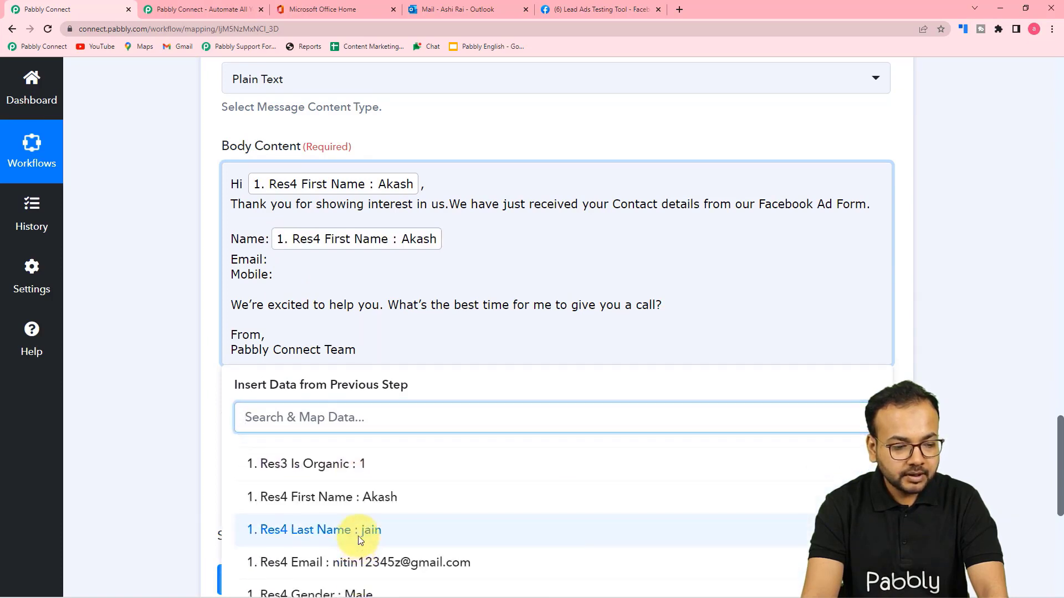
pyautogui.click(358, 531)
# Map the lead's Email after 'Email:' and Phone Number after 'Mobile:'.
pyautogui.click(274, 260)
pyautogui.click(293, 468)
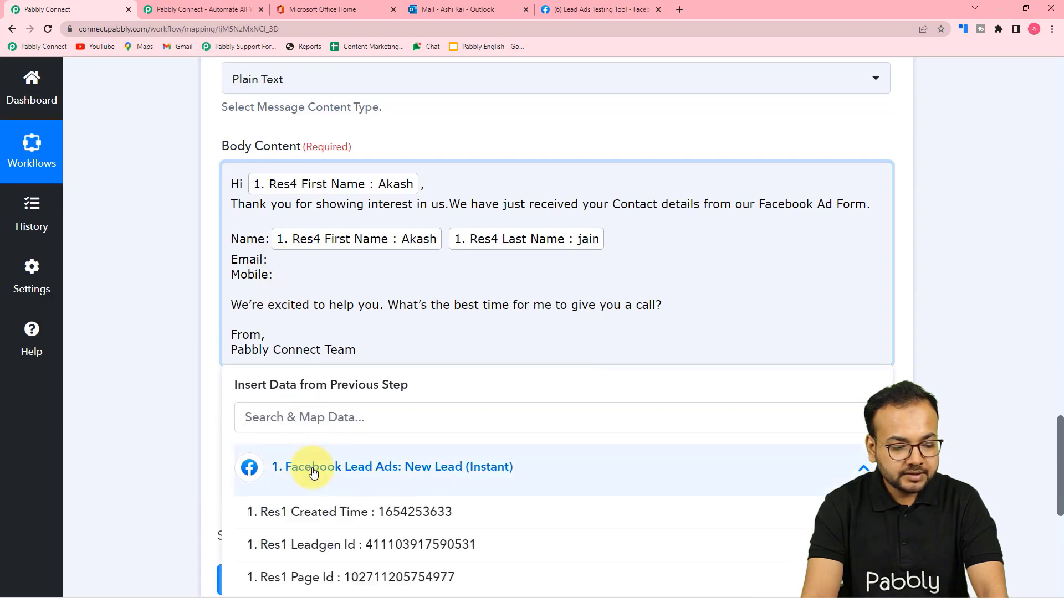
pyautogui.scroll(-2, 333, 518)
pyautogui.scroll(-3, 332, 518)
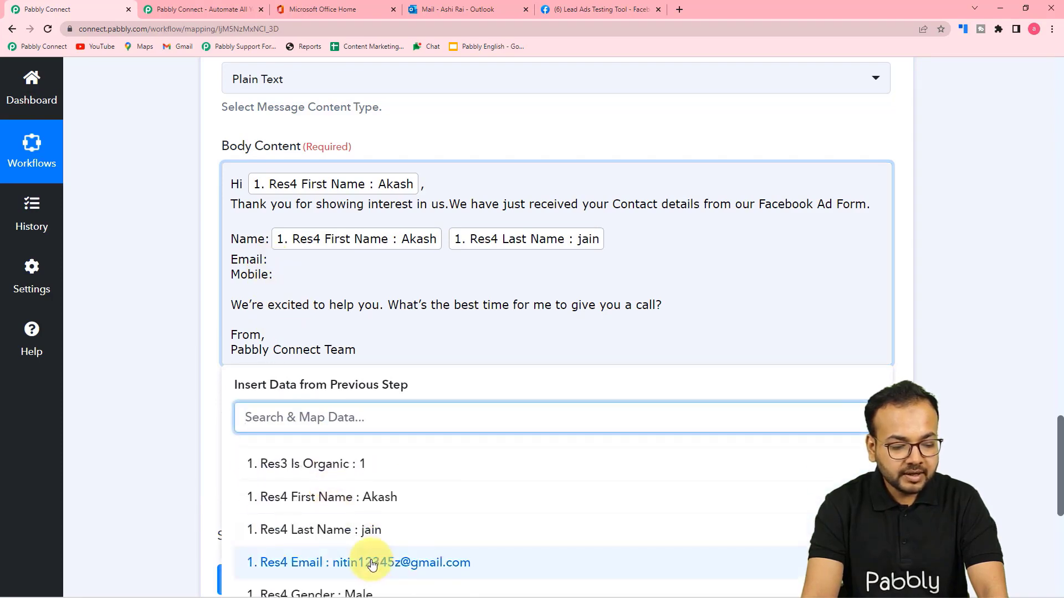
pyautogui.click(372, 564)
pyautogui.click(293, 275)
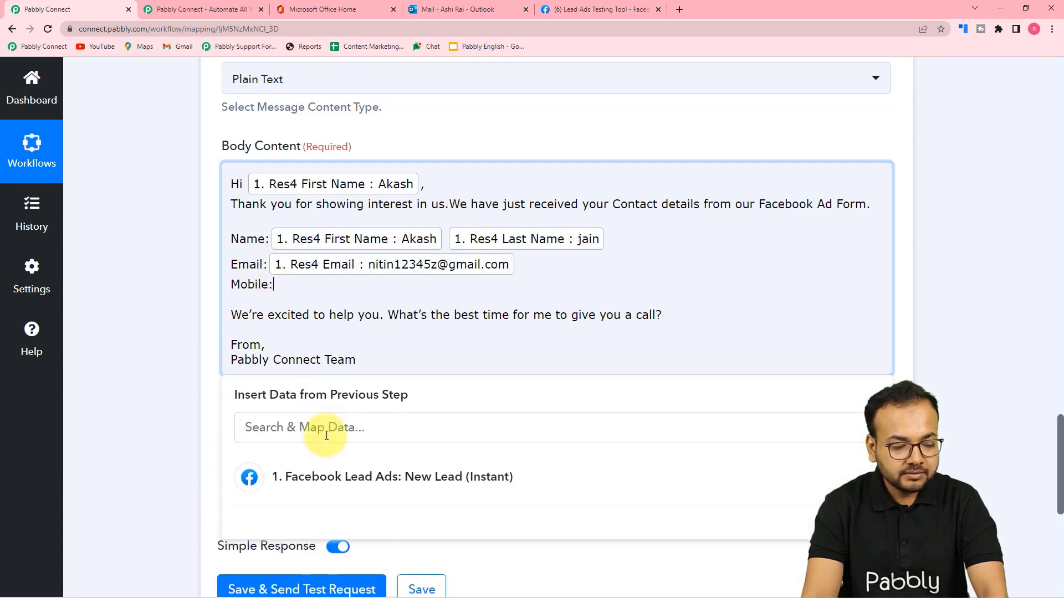
pyautogui.scroll(-3, 325, 435)
pyautogui.click(355, 285)
pyautogui.scroll(-5, 357, 441)
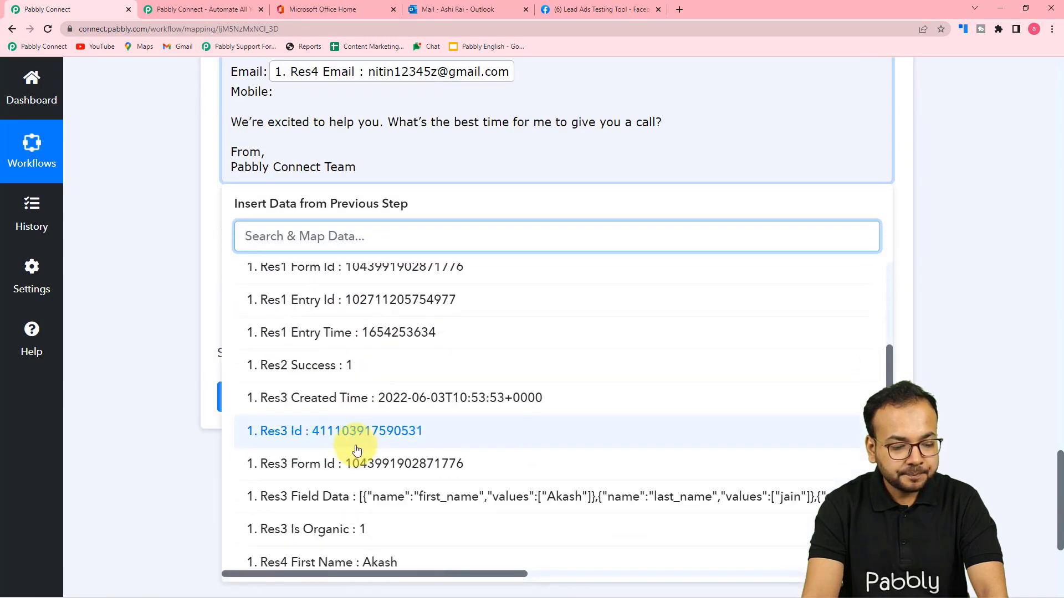
pyautogui.click(409, 551)
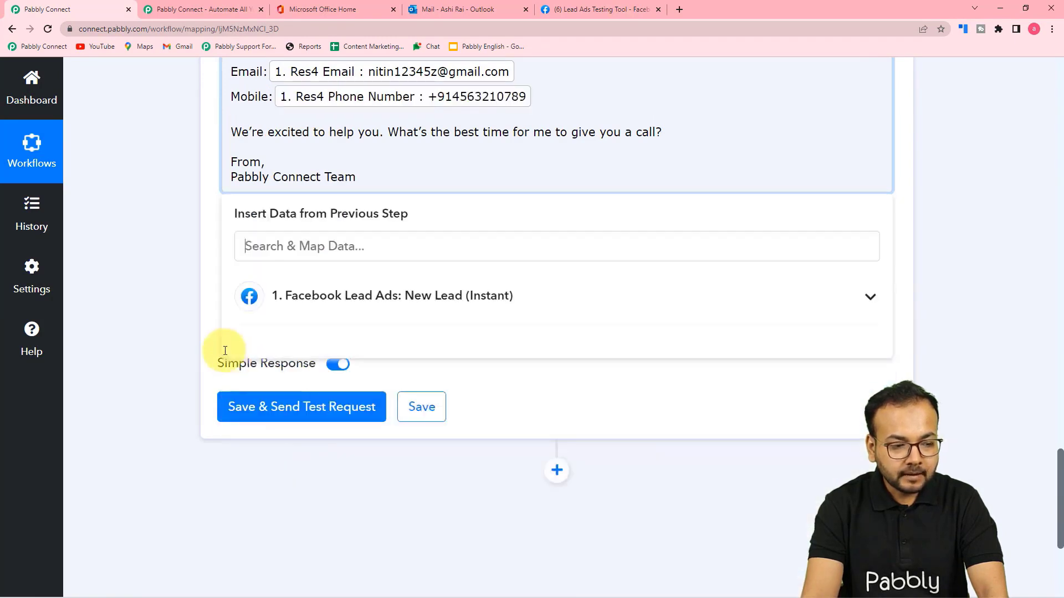
pyautogui.click(140, 278)
pyautogui.scroll(4, 140, 278)
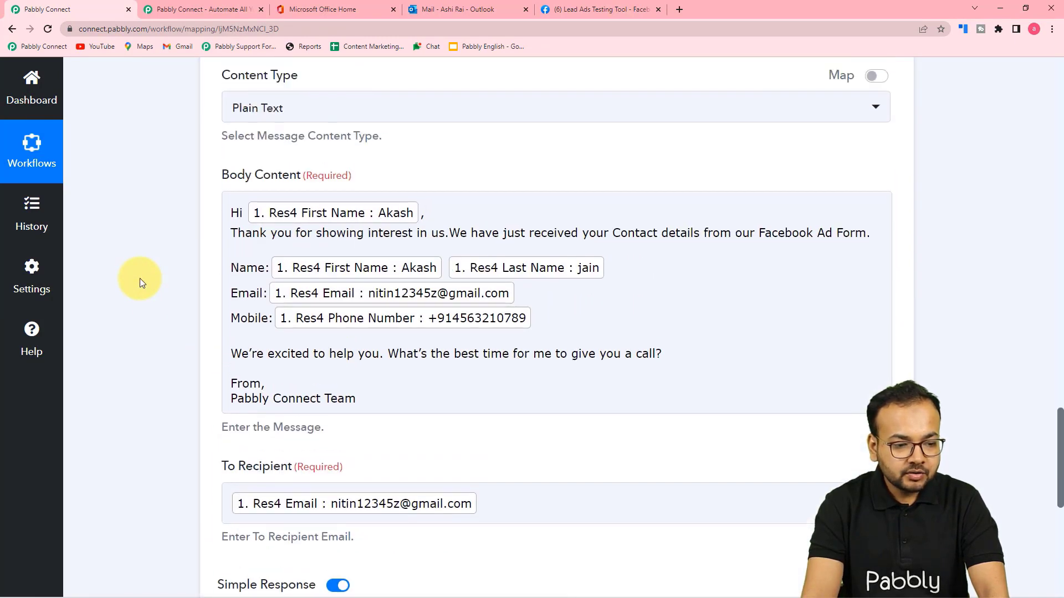
# Review the mapped thank-you body, then open the To Recipient field's insert-data list.
pyautogui.click(210, 233)
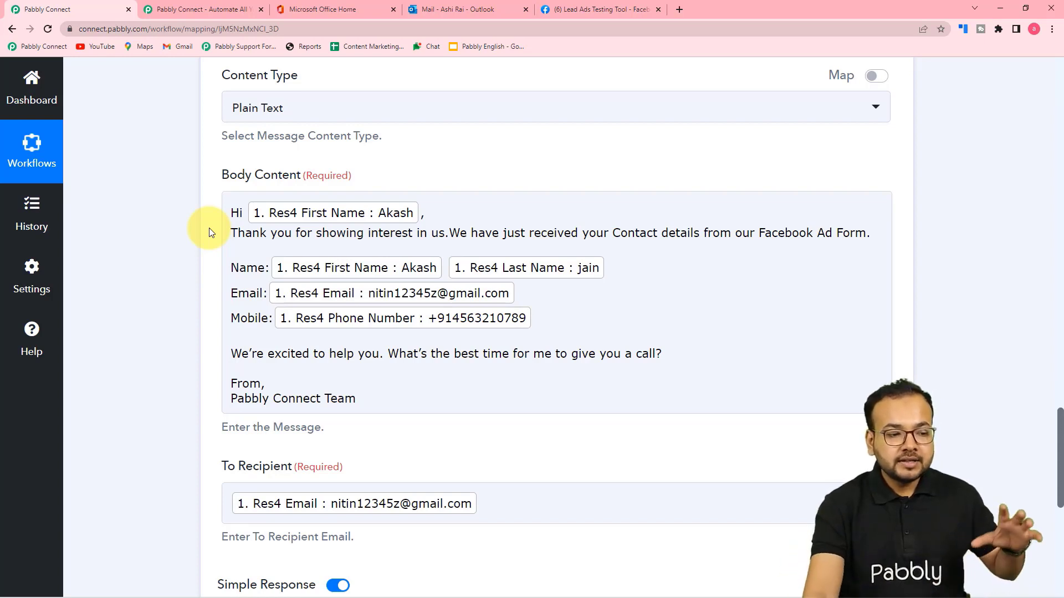
pyautogui.click(382, 211)
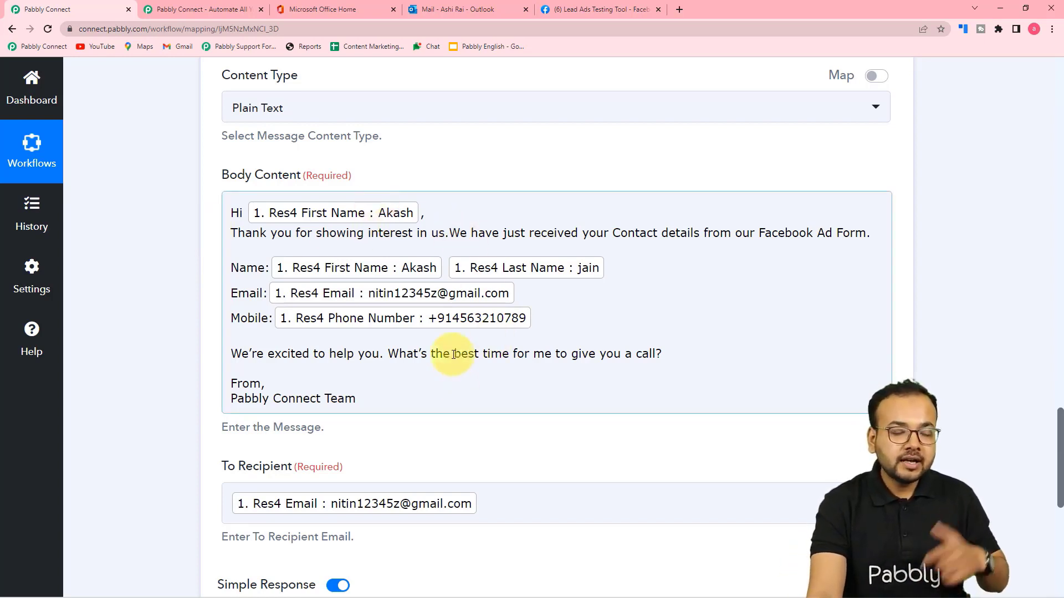
pyautogui.click(142, 235)
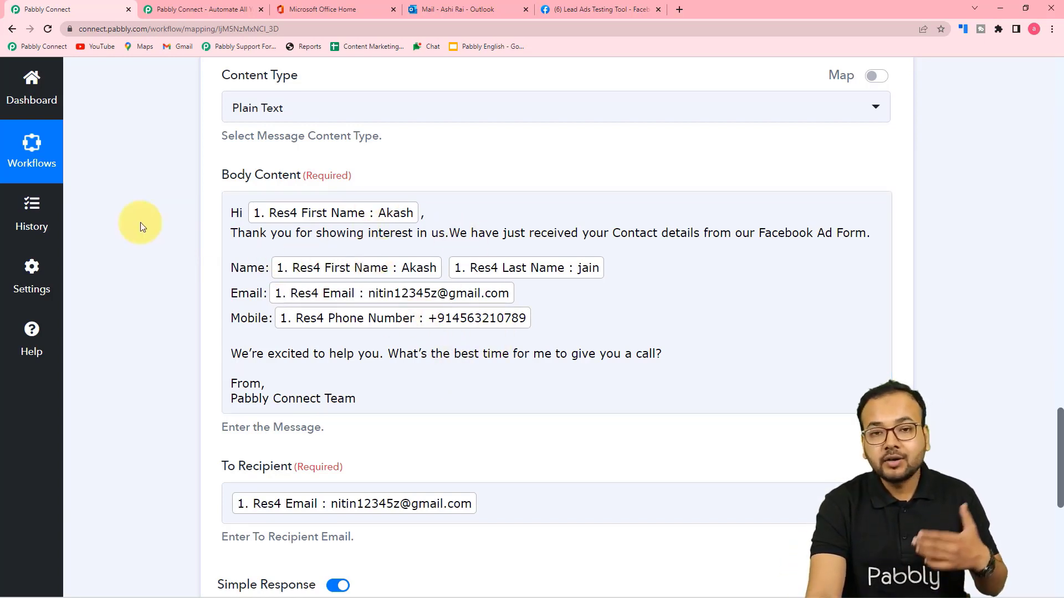
pyautogui.scroll(-3, 157, 238)
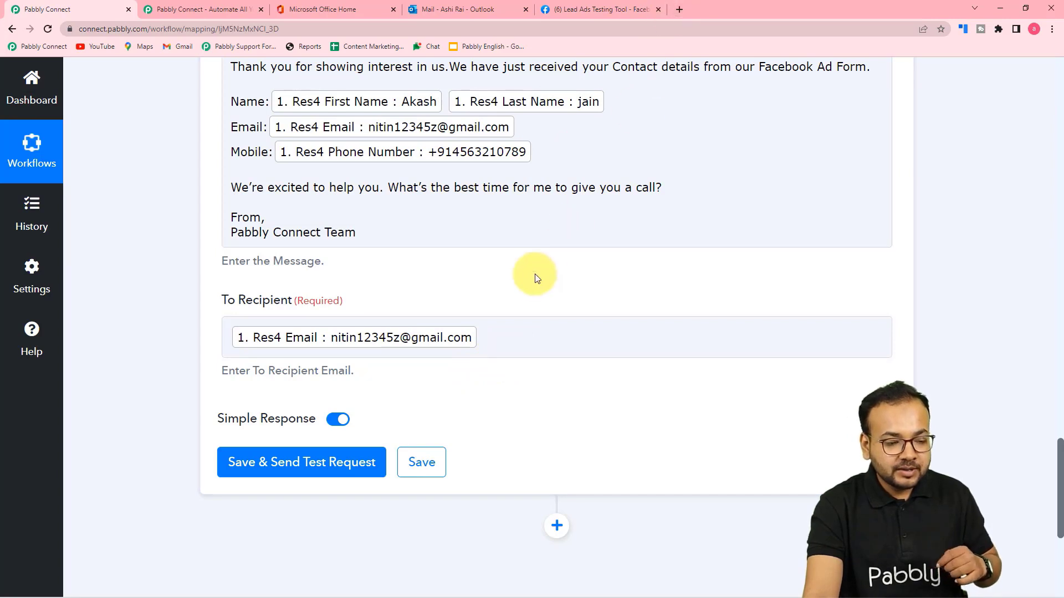
pyautogui.click(519, 337)
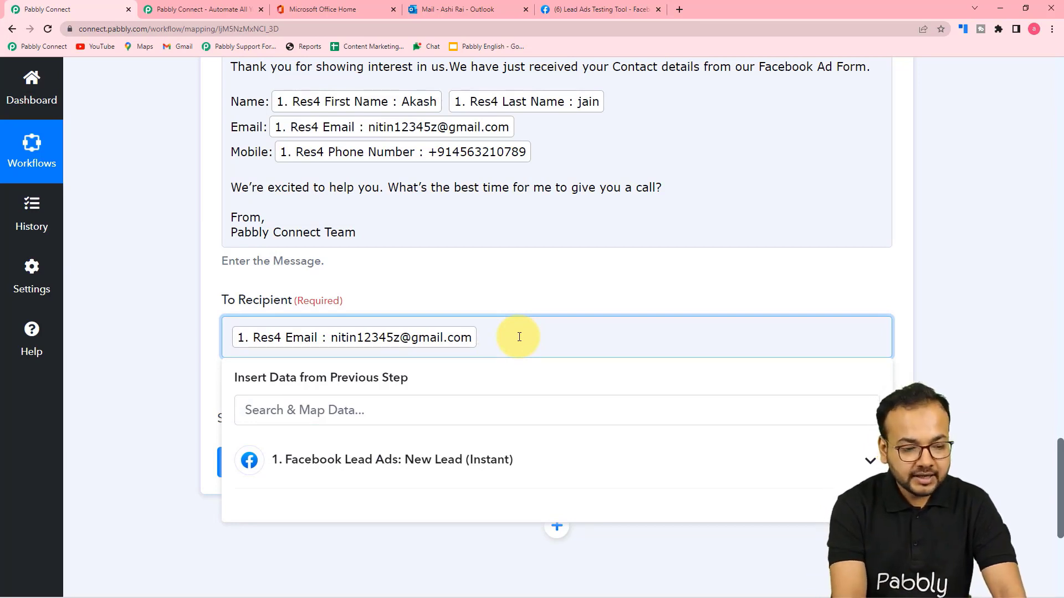
# Replace the mapped recipient with a typed test Gmail address, checking the signed-in Gmail account.
pyautogui.press('BackSpace')
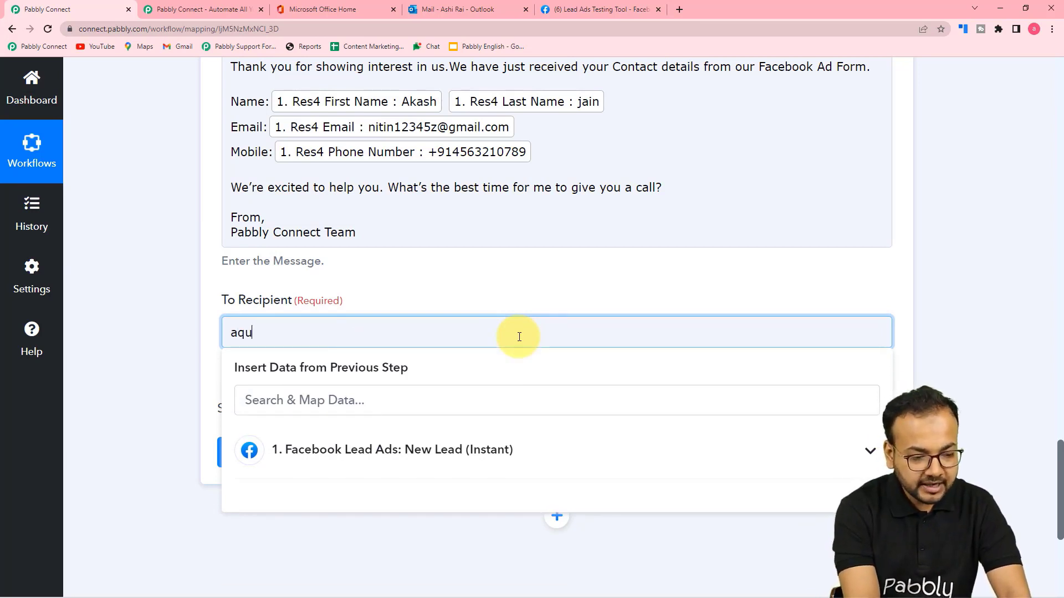
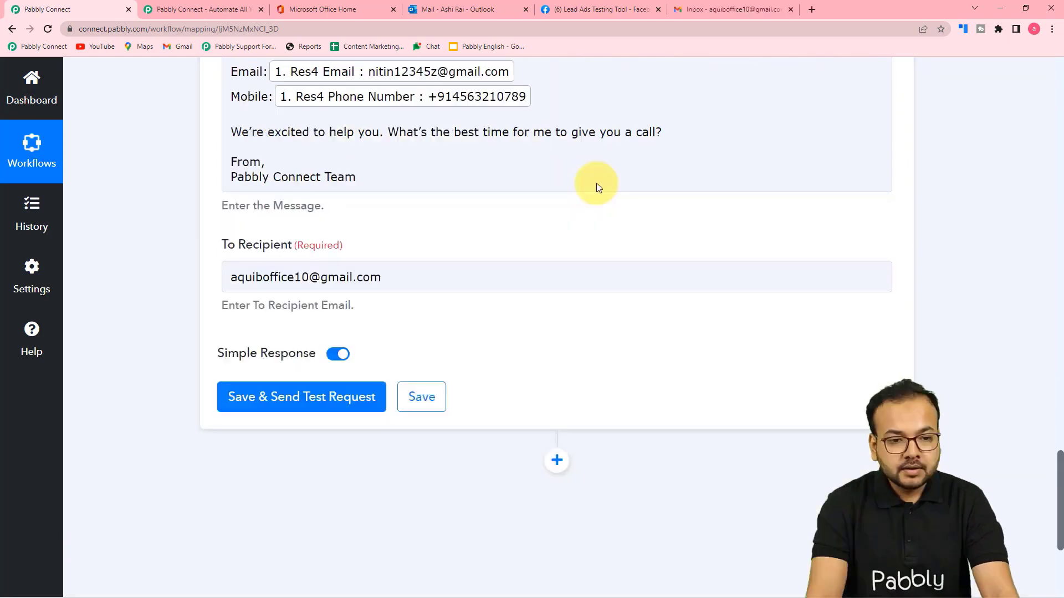
pyautogui.click(735, 11)
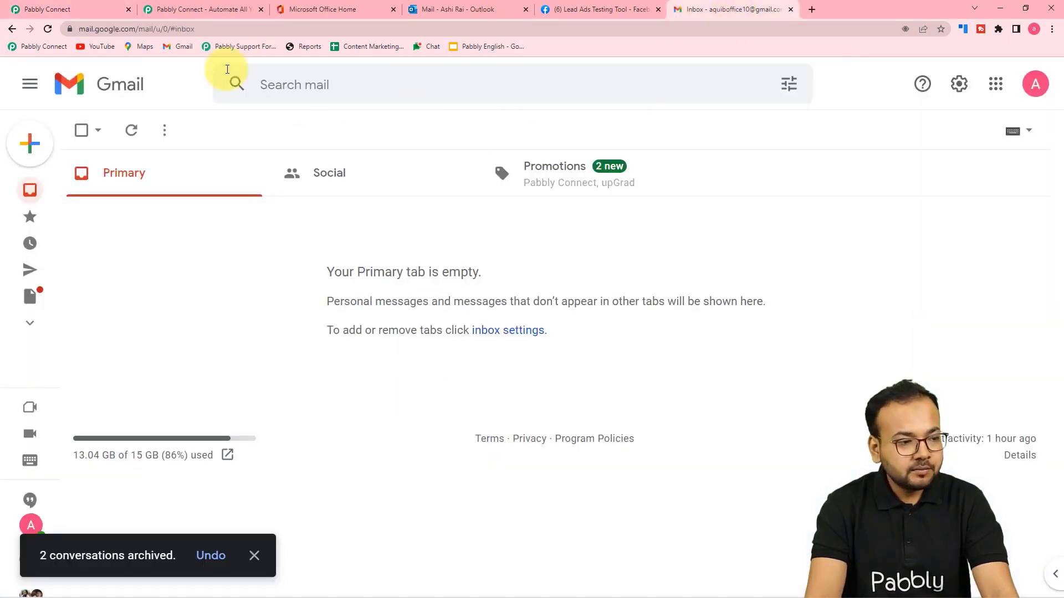
pyautogui.click(51, 9)
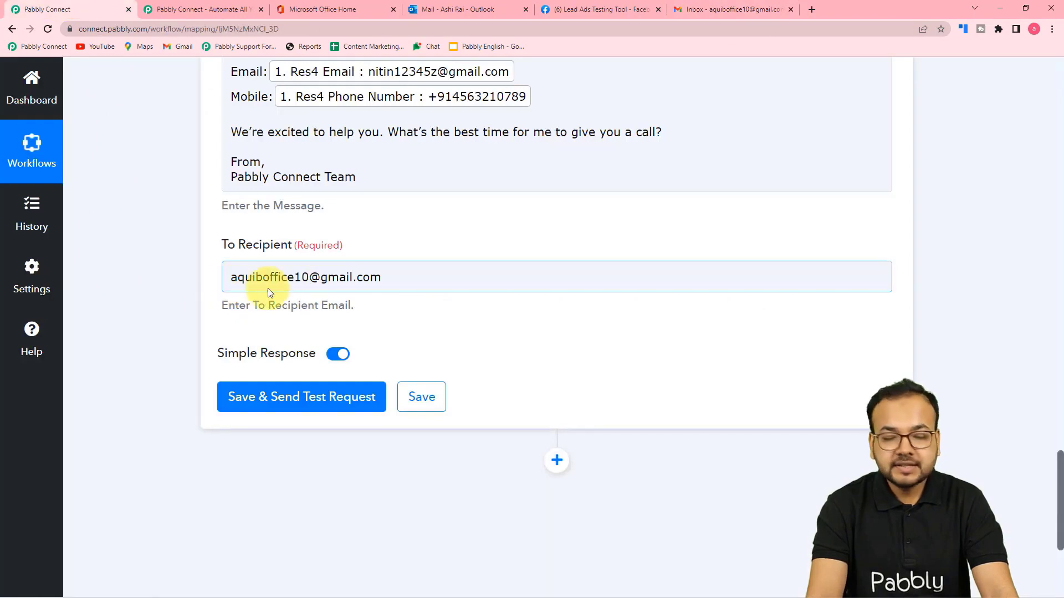
pyautogui.click(723, 10)
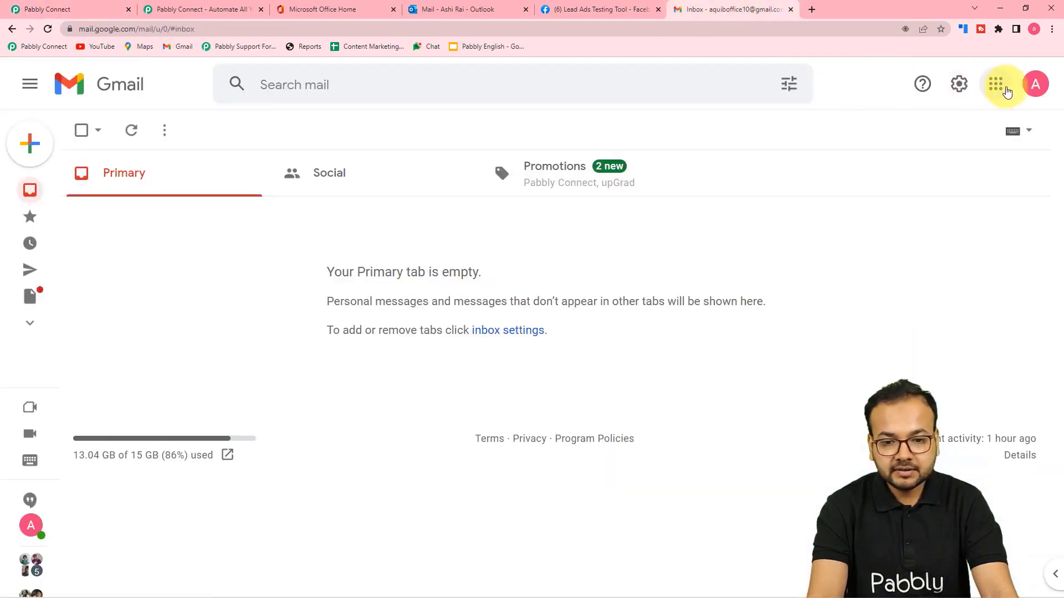
pyautogui.click(1028, 89)
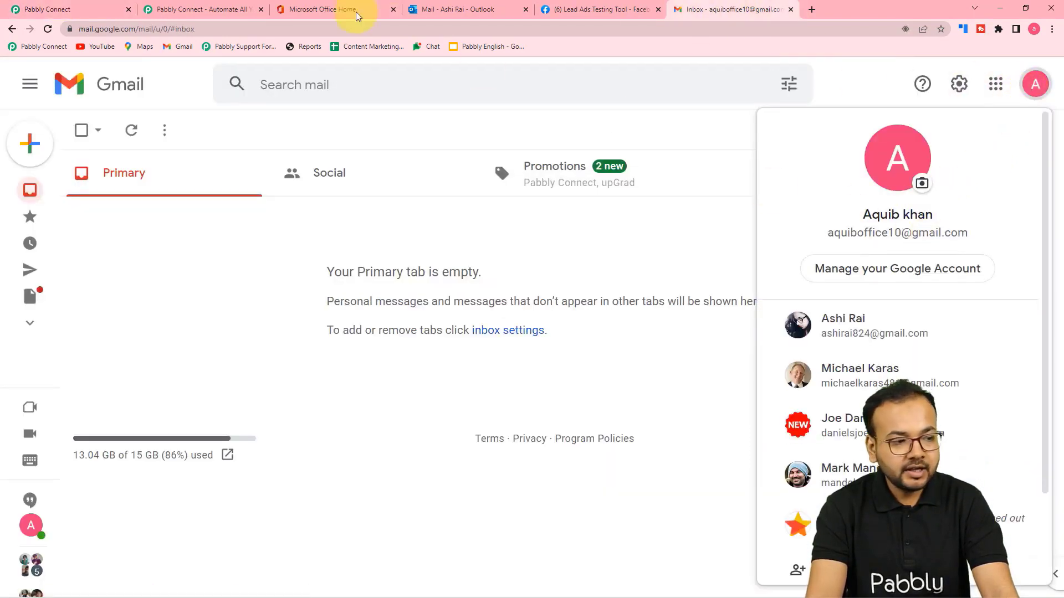
pyautogui.click(78, 8)
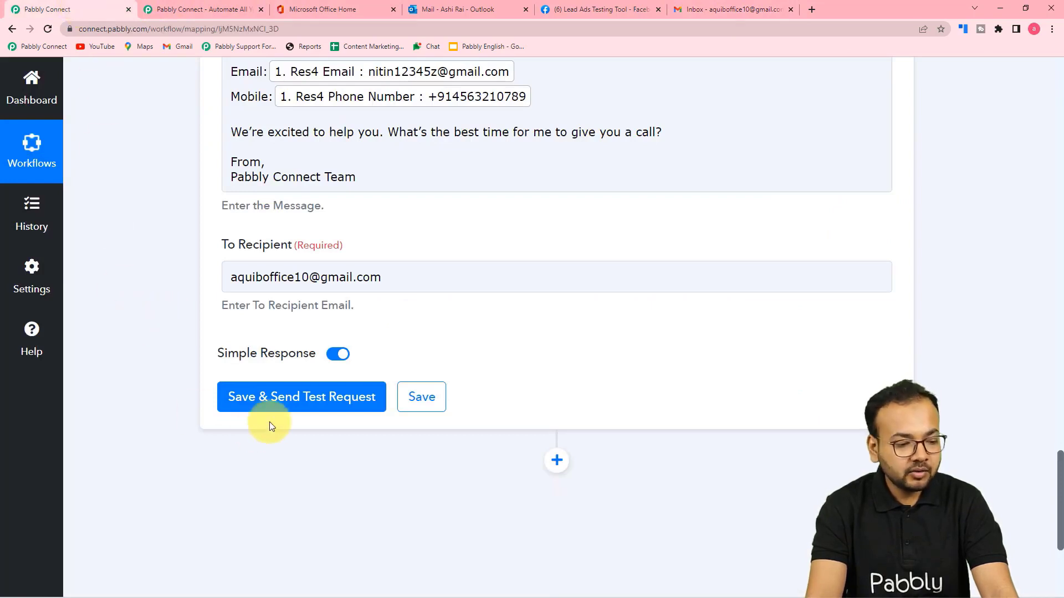
# Save the Send Mail step and send a test request, confirming HTTP status 202.
pyautogui.click(256, 399)
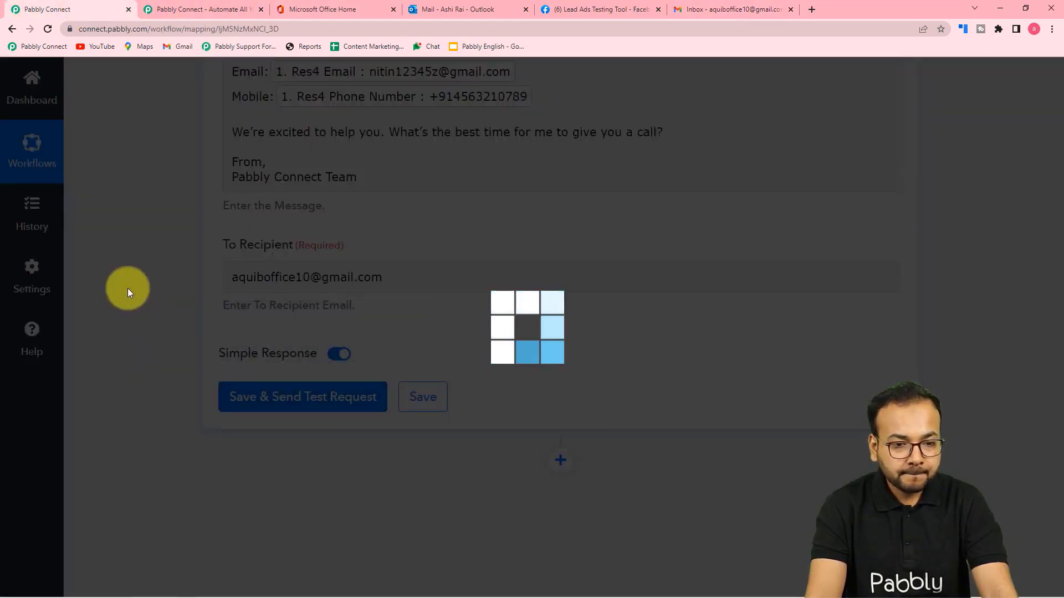
pyautogui.scroll(-1, 128, 289)
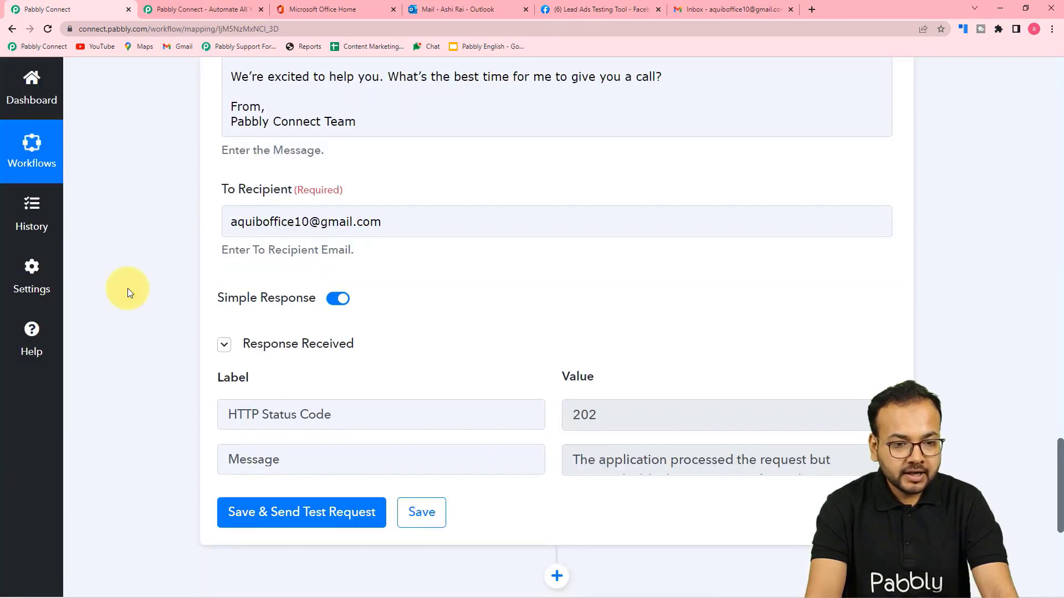
pyautogui.scroll(-1, 127, 289)
pyautogui.scroll(1, 128, 289)
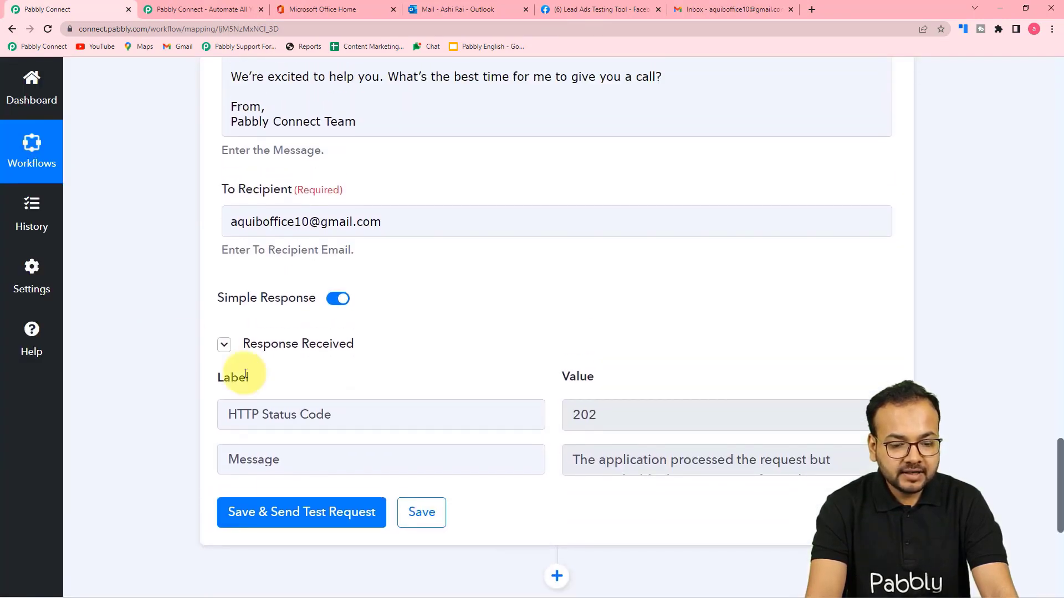
# Open the new 'Thank you.' email in the Gmail Primary inbox.
pyautogui.click(727, 14)
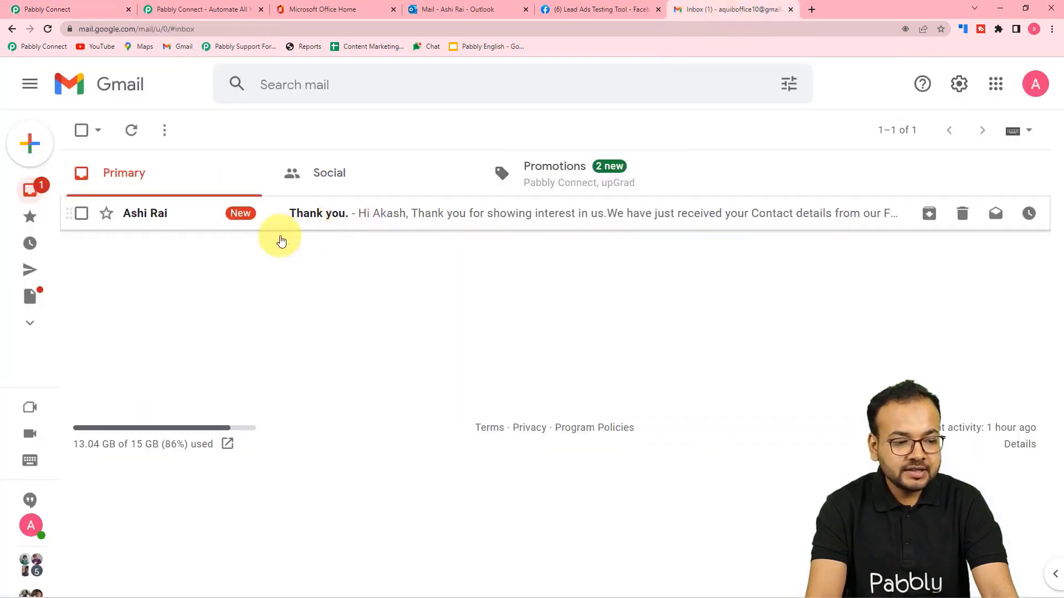
pyautogui.click(441, 225)
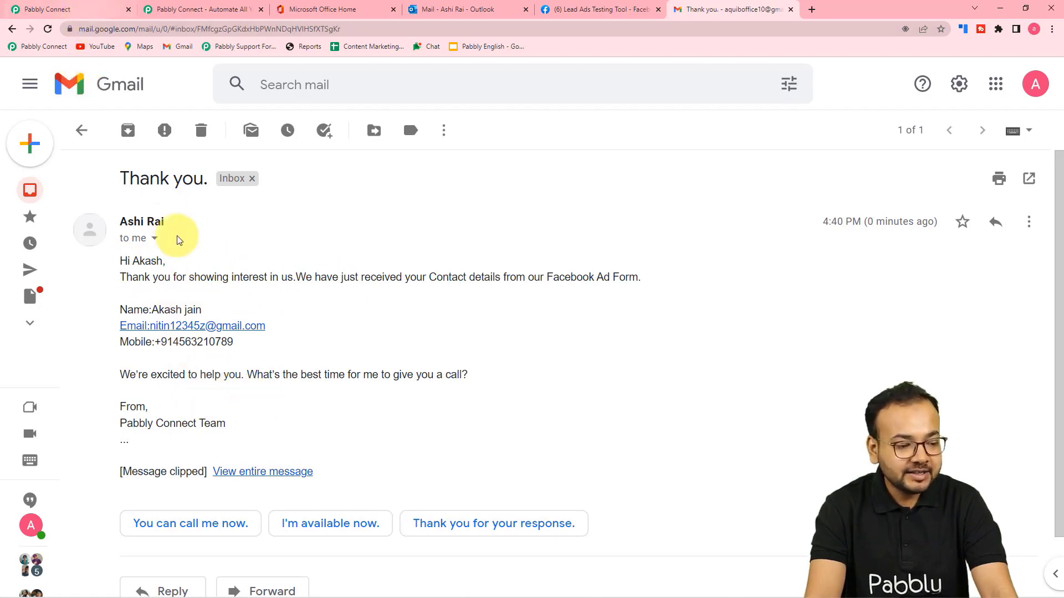
# Clear the fixed test address from the To Recipient field.
pyautogui.click(92, 12)
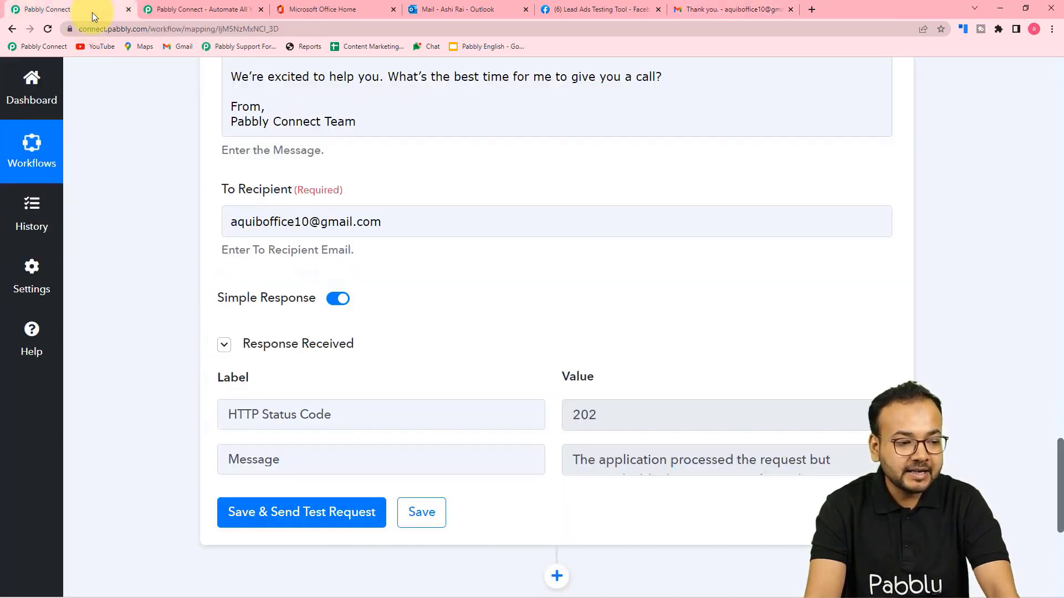
pyautogui.scroll(3, 202, 238)
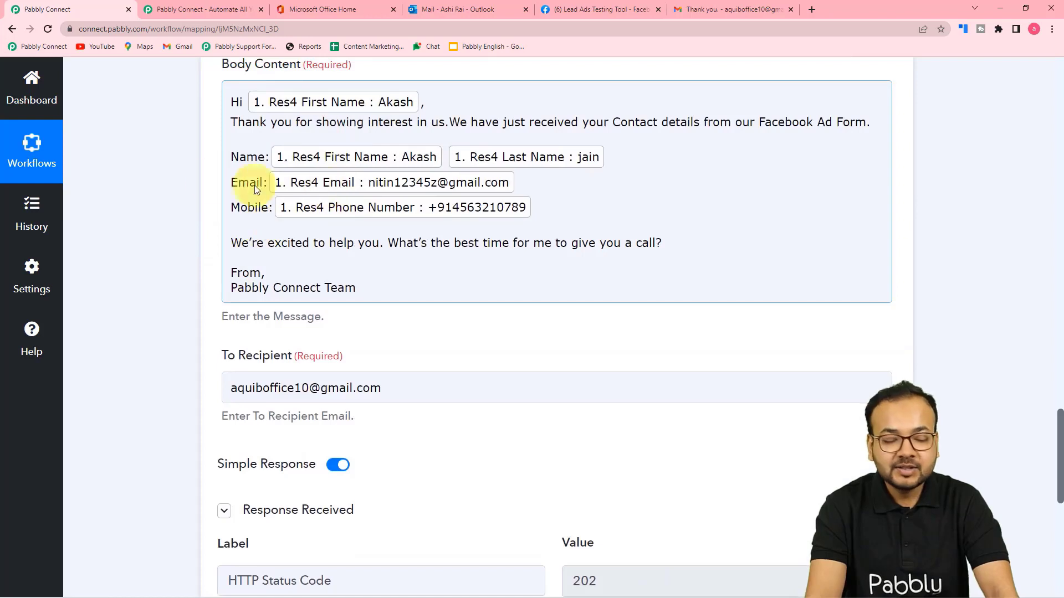
pyautogui.click(401, 390)
pyautogui.press('BackSpace')
pyautogui.press('BackSpace')
pyautogui.press('BackSpace')
pyautogui.press('BackSpace')
pyautogui.press('BackSpace')
pyautogui.press('BackSpace')
pyautogui.press('BackSpace')
pyautogui.press('BackSpace')
pyautogui.press('BackSpace')
pyautogui.press('BackSpace')
pyautogui.press('BackSpace')
pyautogui.press('BackSpace')
pyautogui.press('BackSpace')
pyautogui.press('BackSpace')
pyautogui.press('BackSpace')
pyautogui.press('BackSpace')
pyautogui.press('BackSpace')
pyautogui.press('BackSpace')
pyautogui.press('BackSpace')
pyautogui.press('BackSpace')
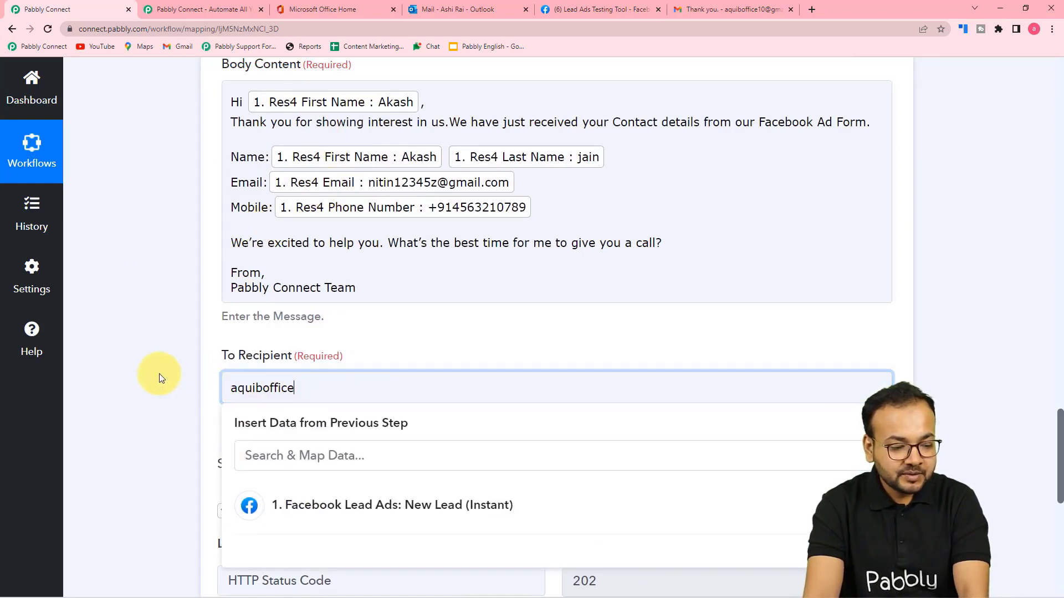
# Map To Recipient to the Facebook Lead Ads step's Res4 Email.
pyautogui.click(158, 373)
pyautogui.scroll(-3, 157, 373)
pyautogui.click(311, 221)
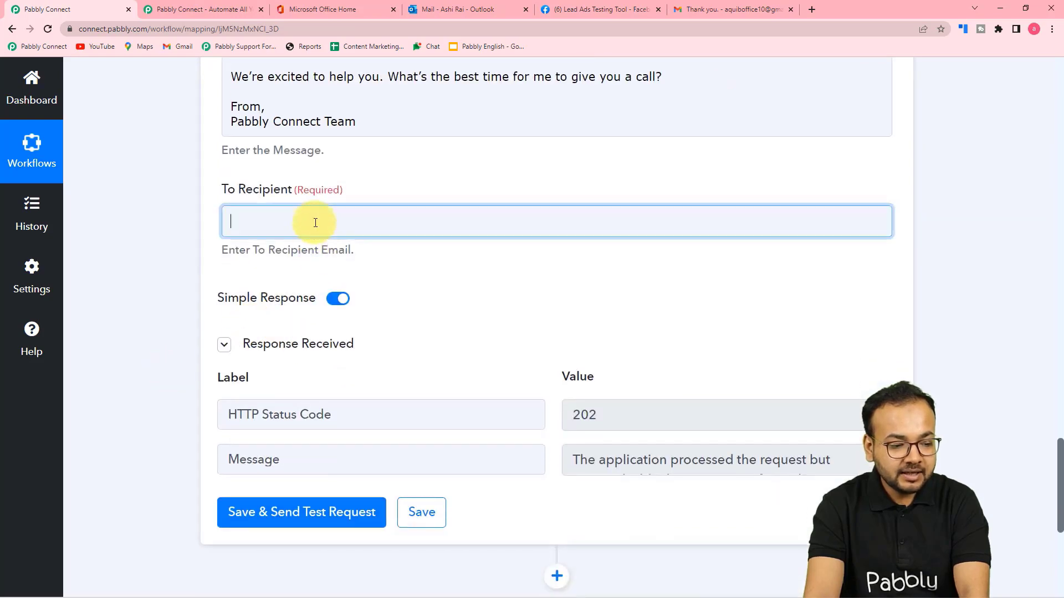
pyautogui.click(341, 346)
pyautogui.scroll(-2, 367, 516)
pyautogui.scroll(-5, 368, 516)
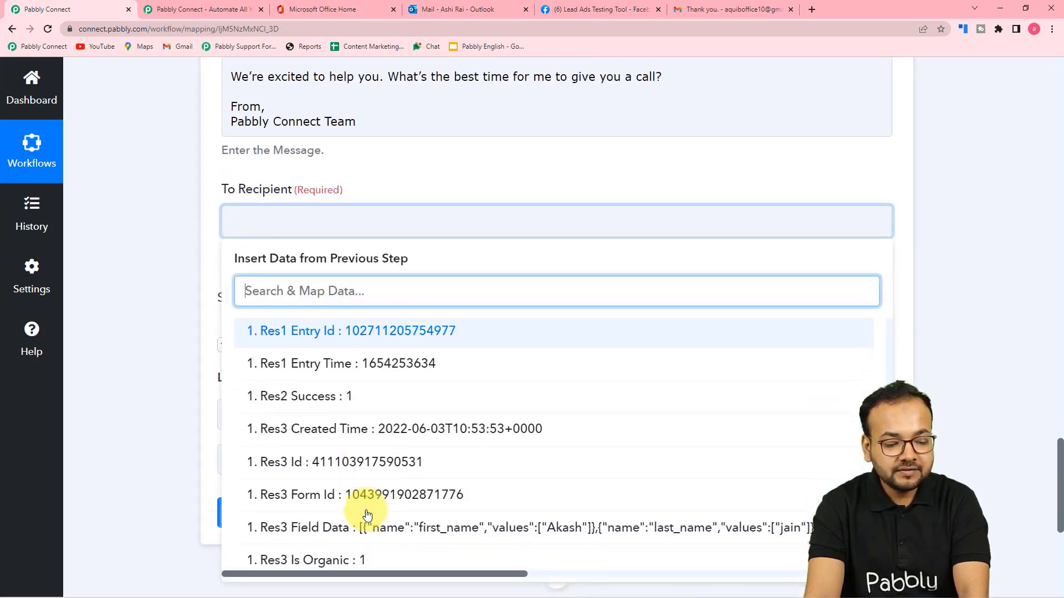
pyautogui.click(372, 492)
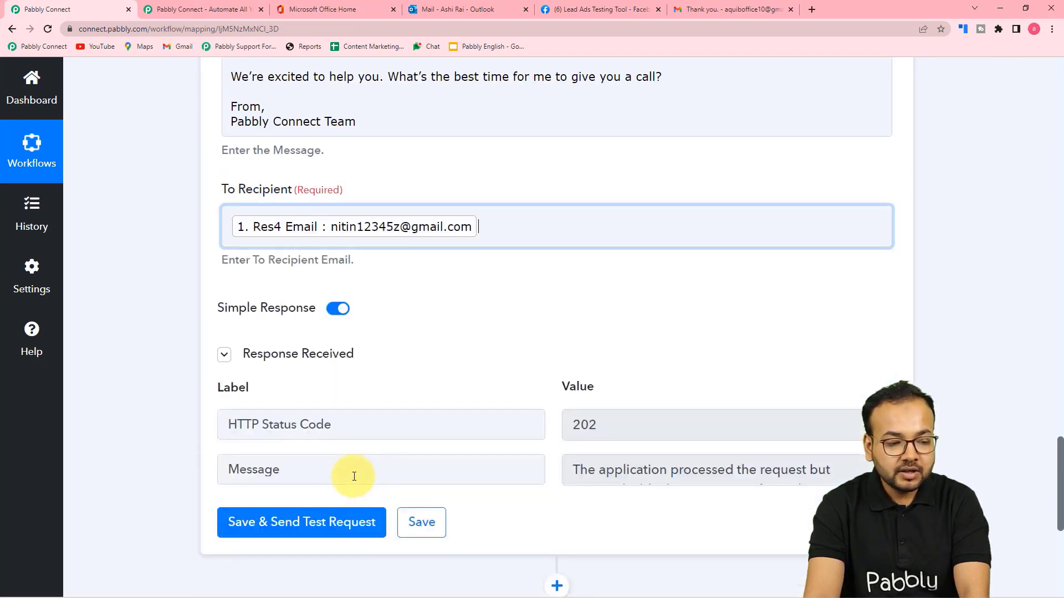
pyautogui.click(165, 337)
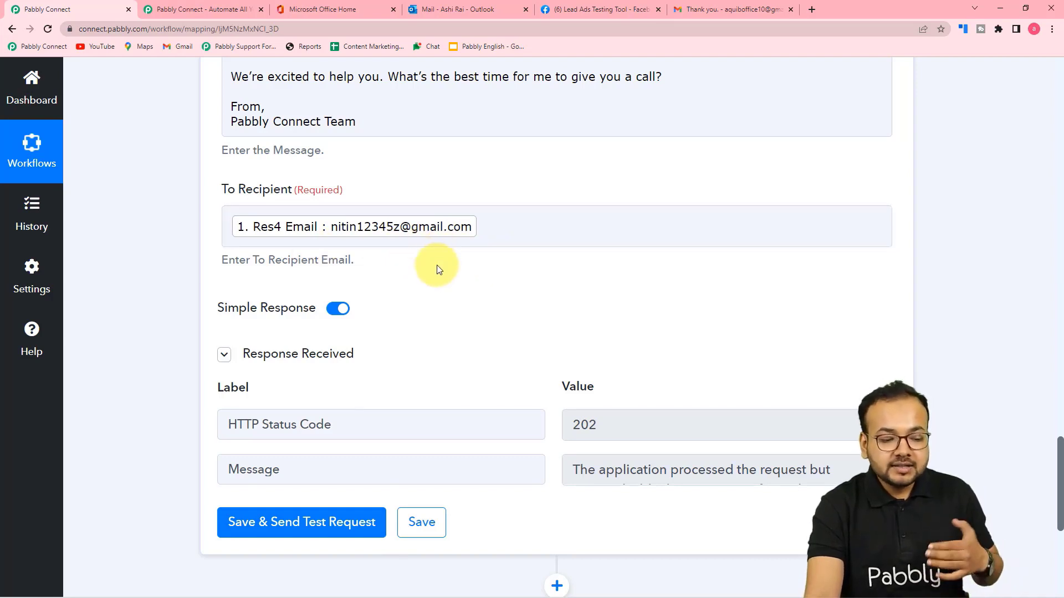
pyautogui.scroll(-1, 439, 270)
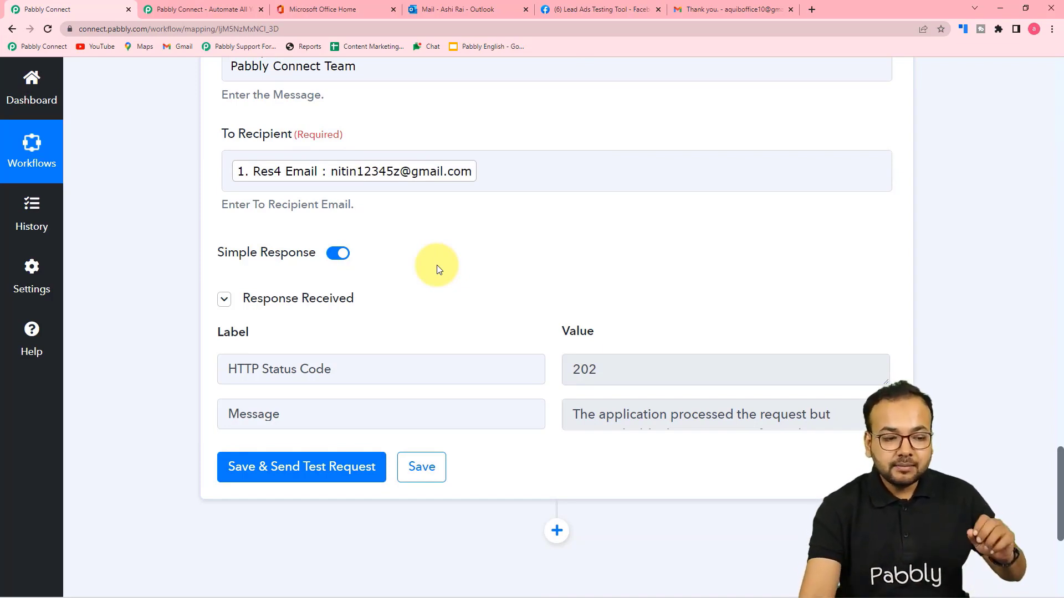
pyautogui.scroll(3, 505, 346)
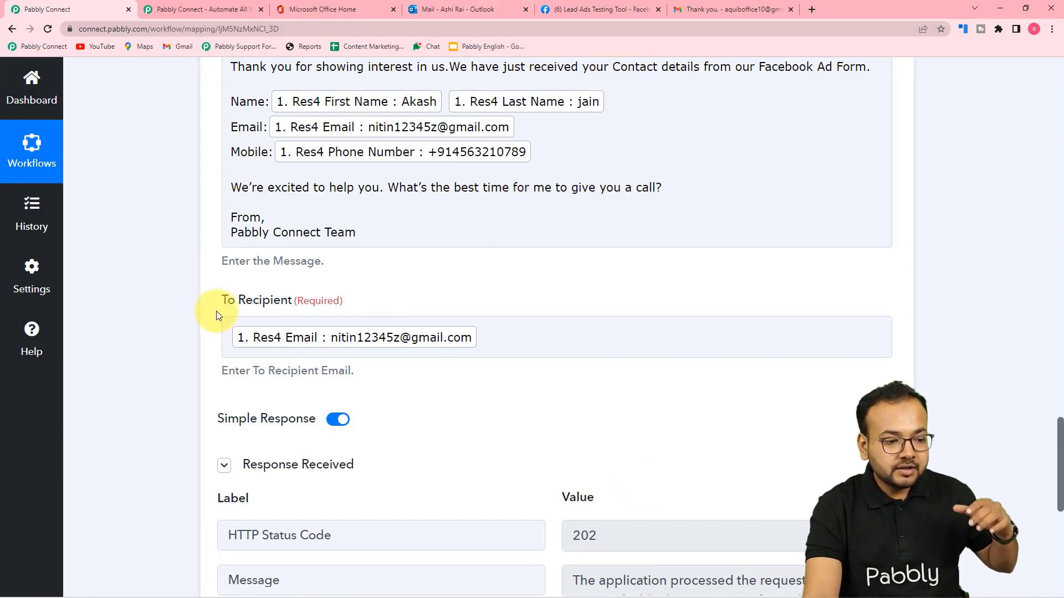
# Read the Outlook.com Team email saying the account was temporarily blocked.
pyautogui.click(434, 11)
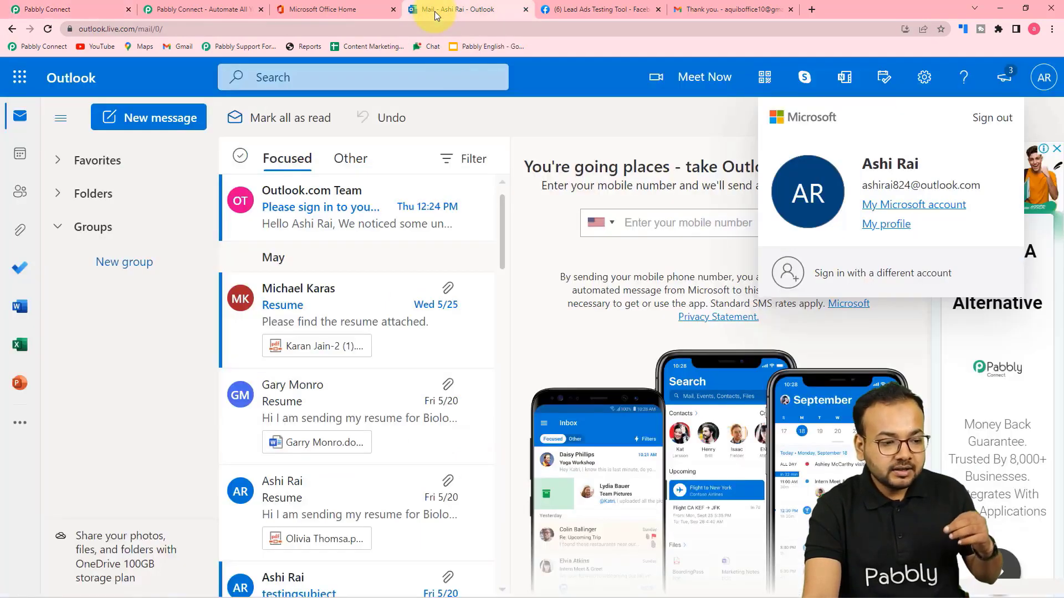
pyautogui.click(1035, 118)
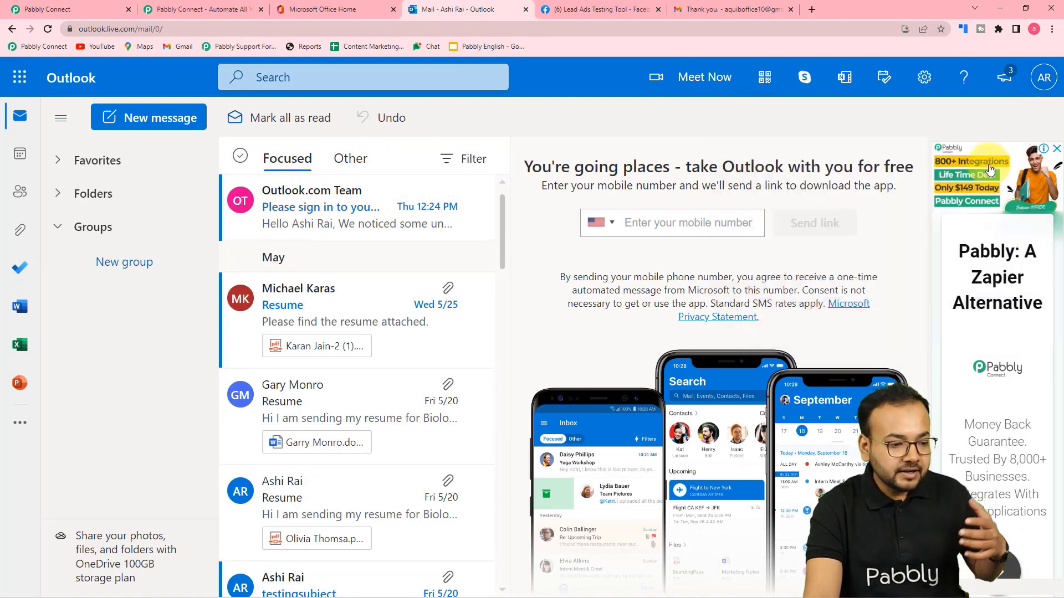
pyautogui.click(320, 209)
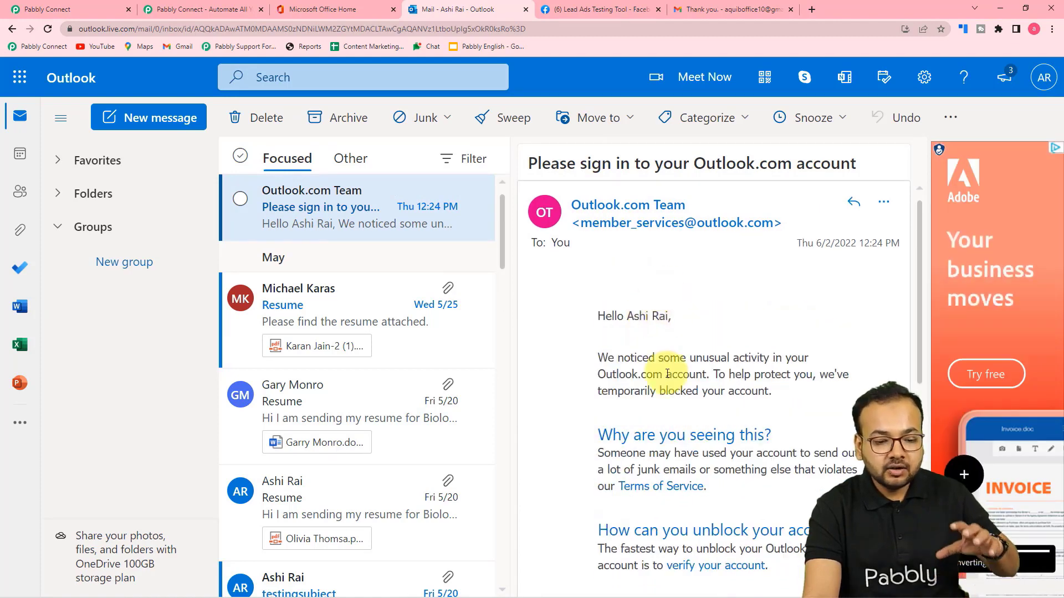
pyautogui.scroll(-3, 668, 373)
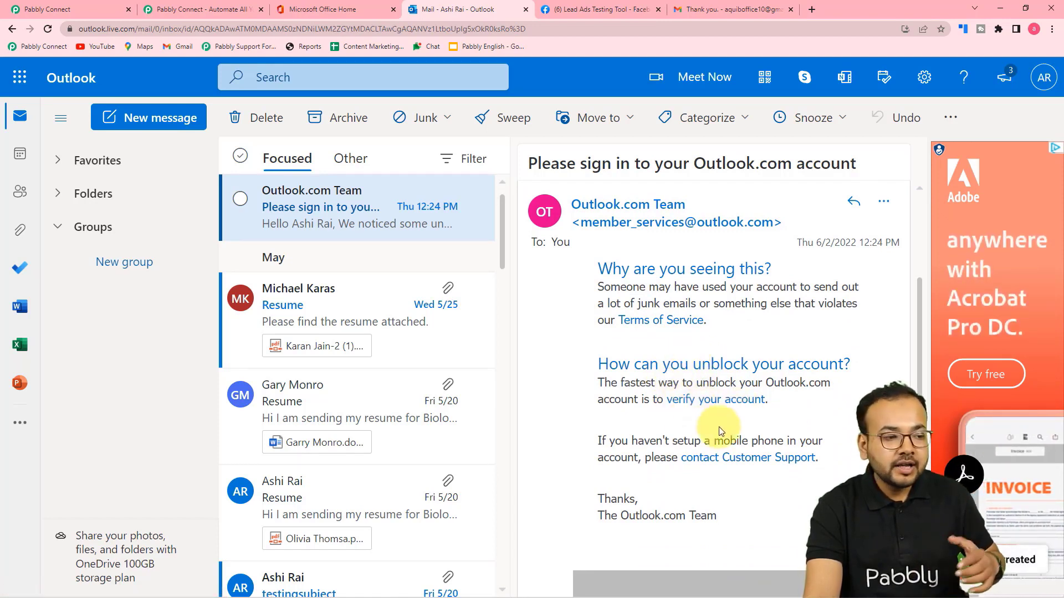
pyautogui.click(87, 11)
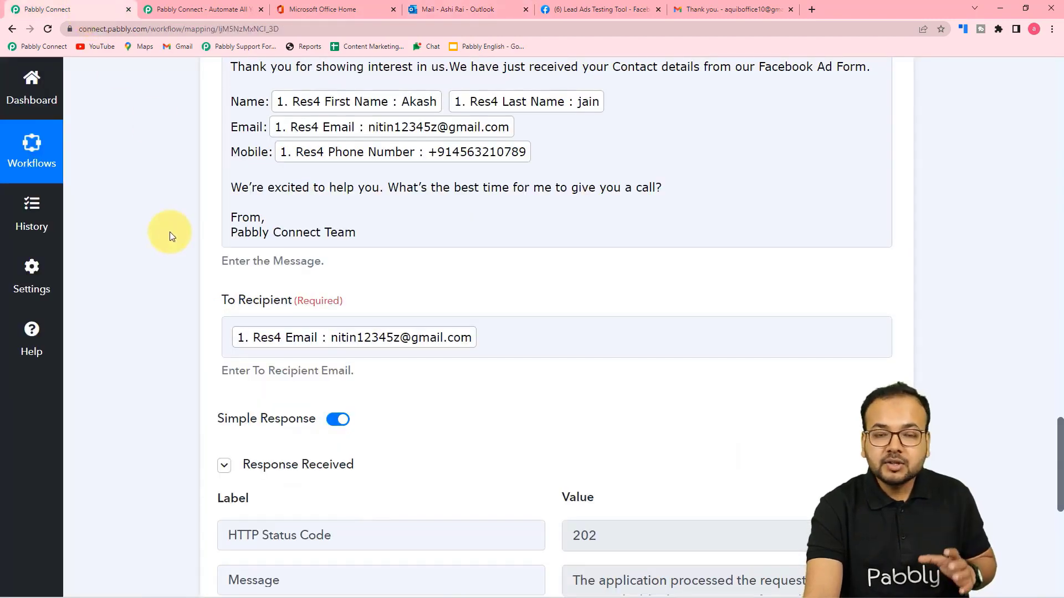
pyautogui.scroll(15, 170, 231)
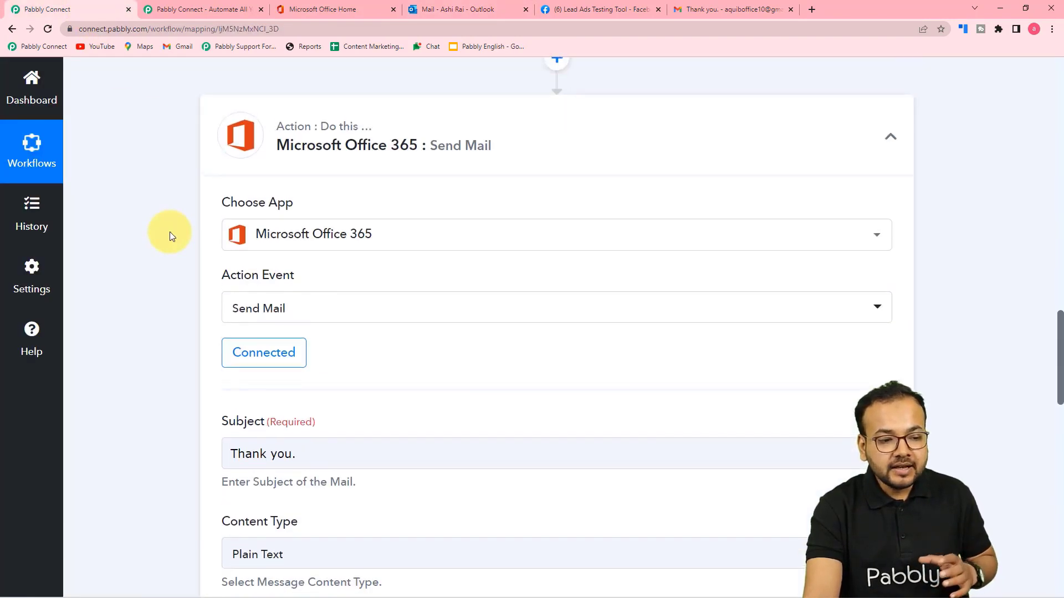
pyautogui.scroll(15, 170, 231)
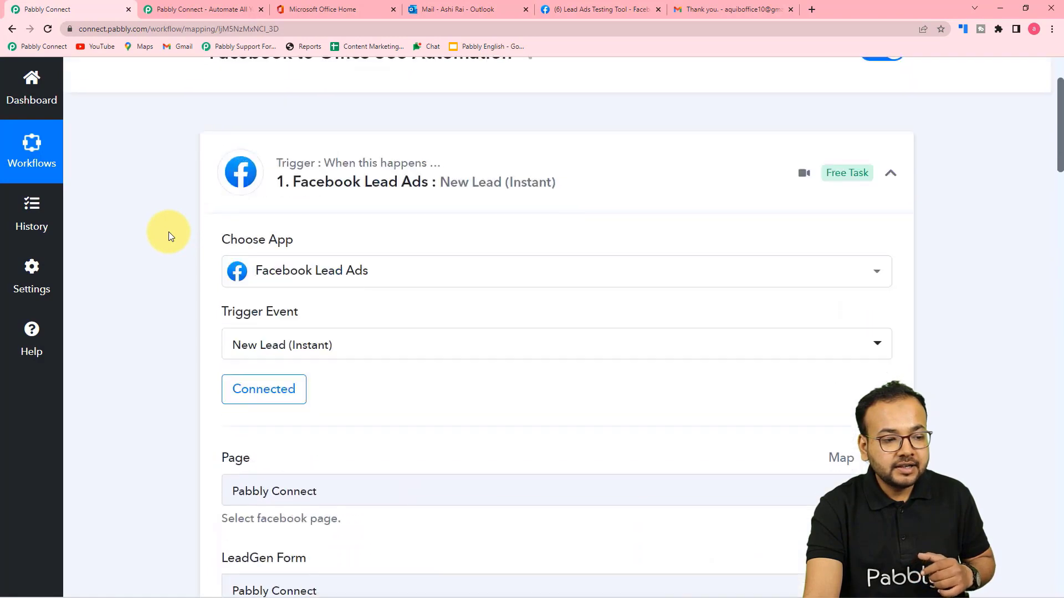
pyautogui.scroll(-10, 169, 231)
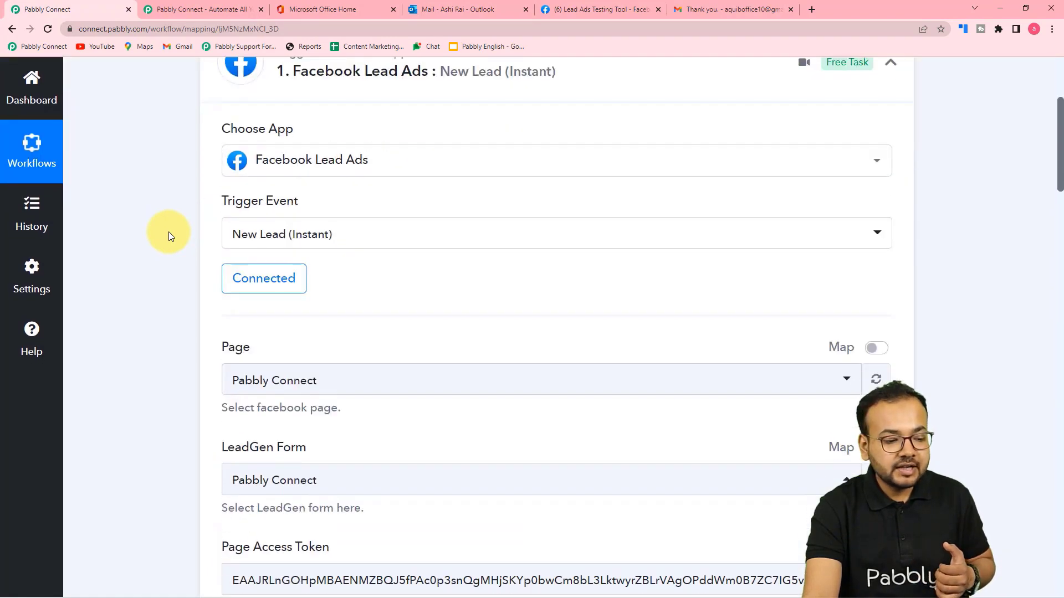
pyautogui.scroll(-5, 168, 232)
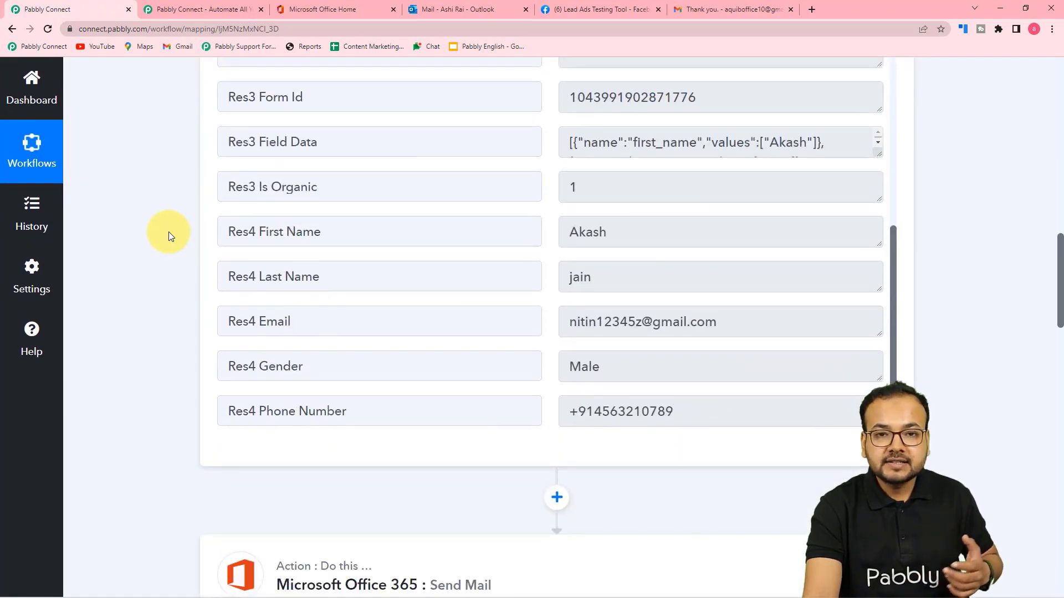
pyautogui.scroll(-9, 169, 232)
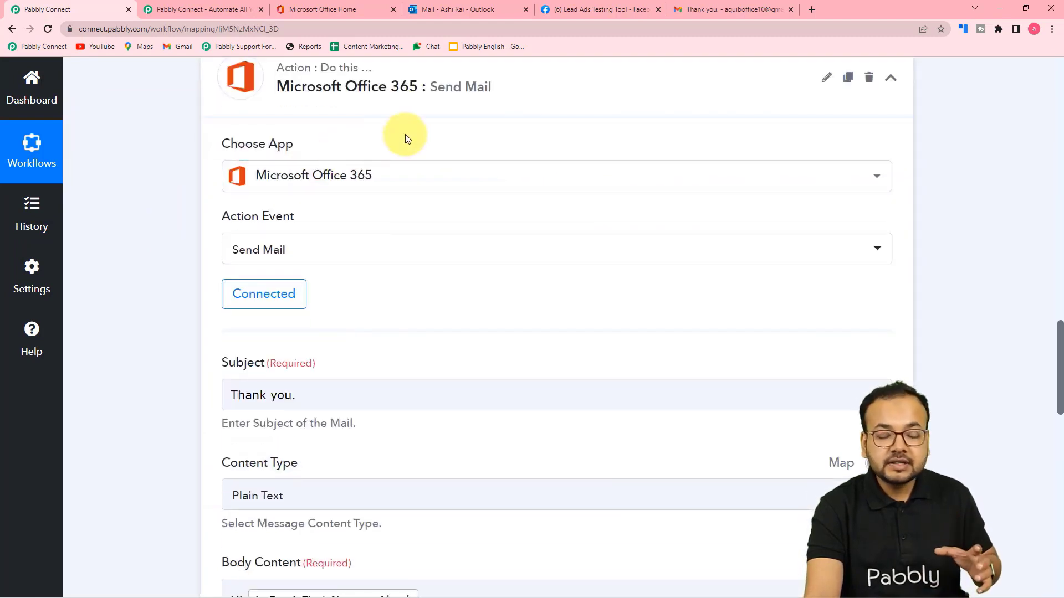
pyautogui.scroll(-2, 164, 234)
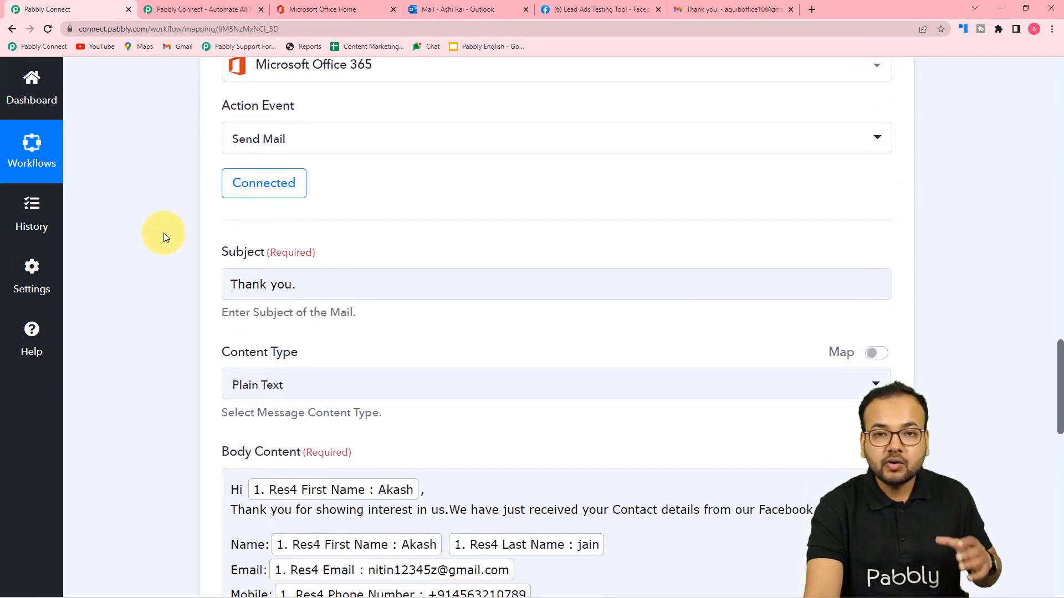
pyautogui.scroll(-5, 164, 233)
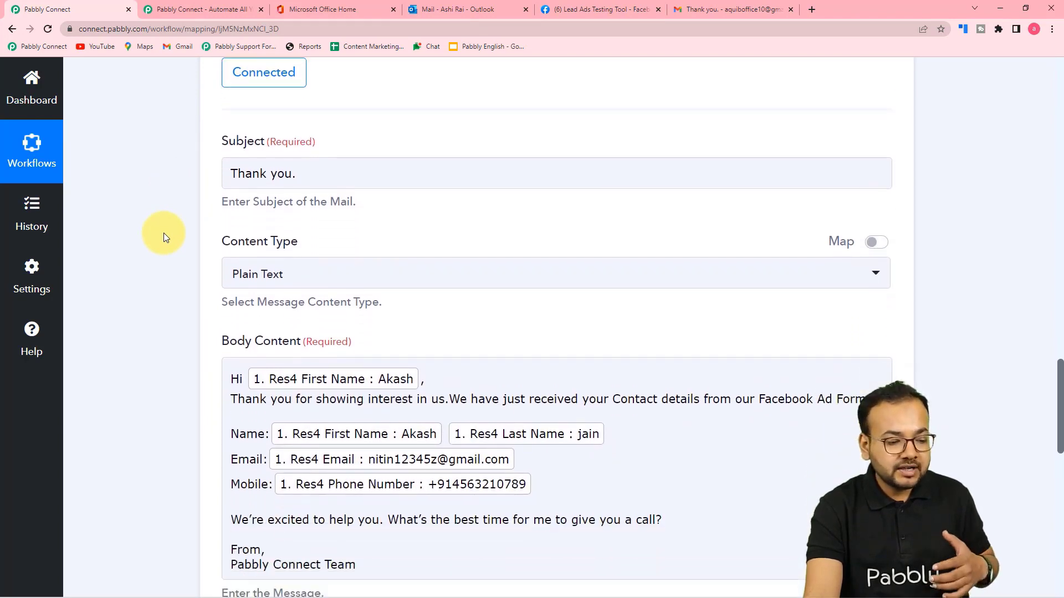